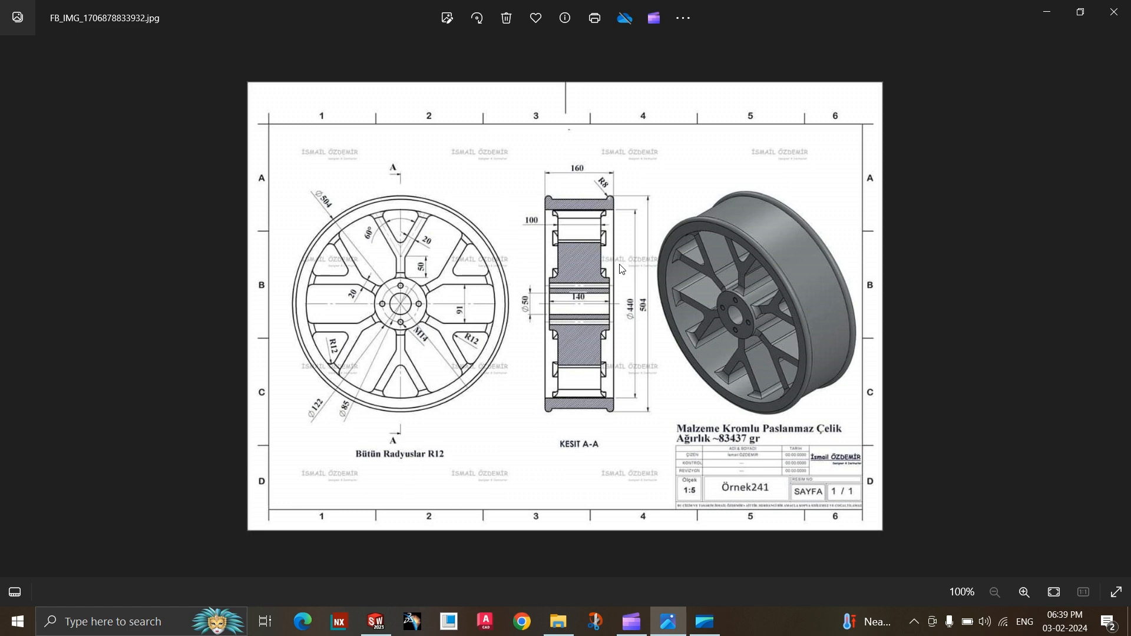
Switch to SOLIDWORKS and create a new Part document.
click(375, 621)
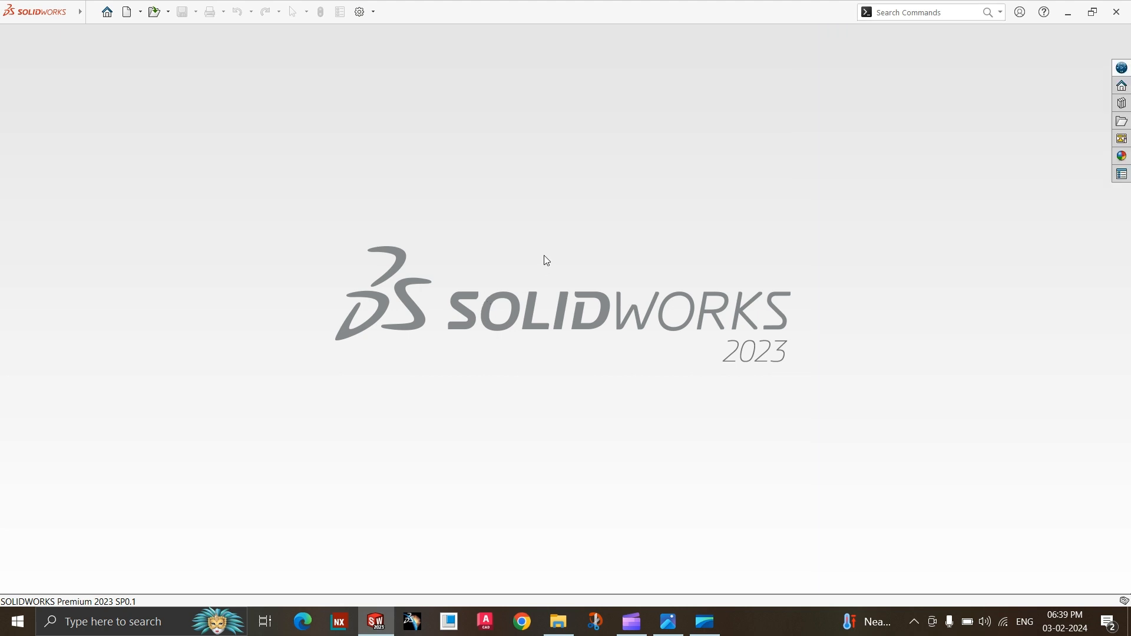
click(135, 15)
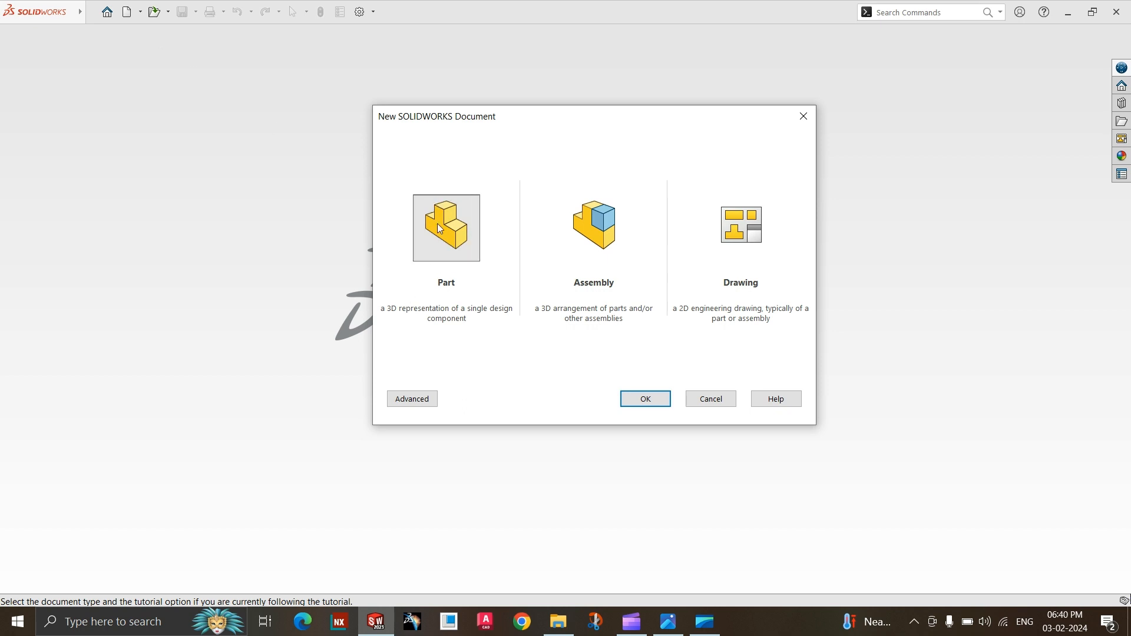
click(649, 401)
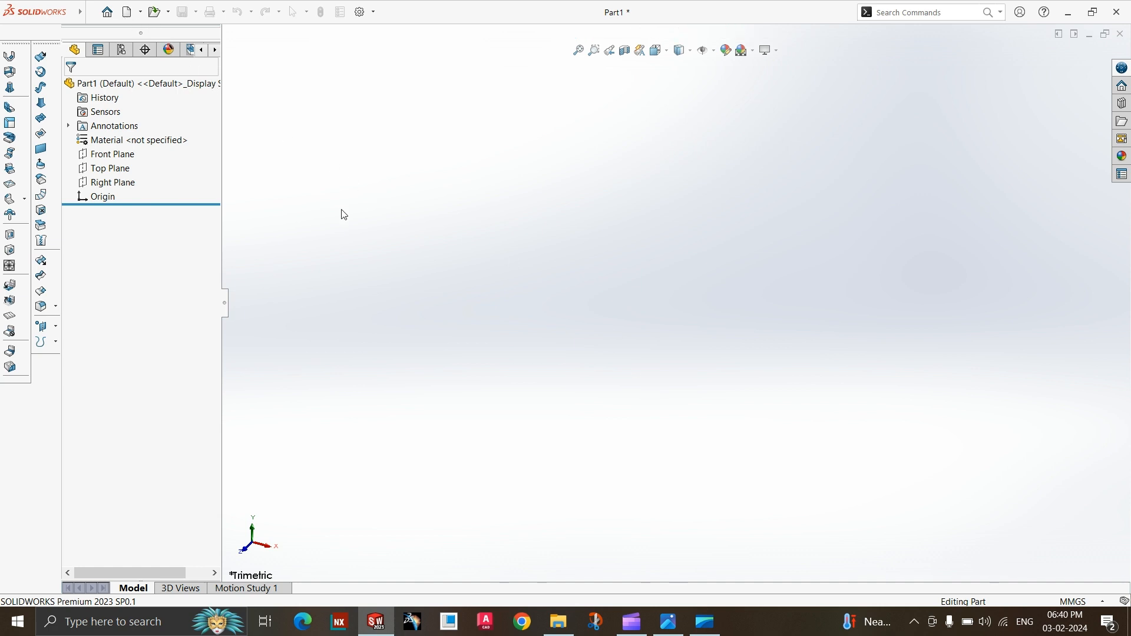
Show the Front, Top and Right reference planes in the part.
right_click(117, 147)
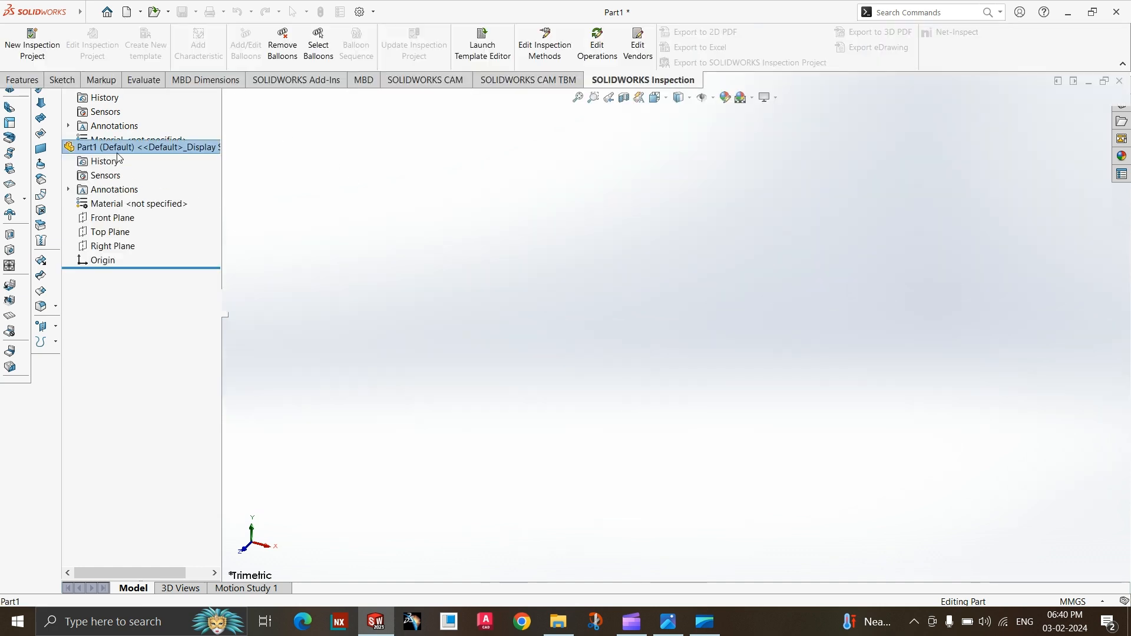
click(107, 219)
right_click(107, 219)
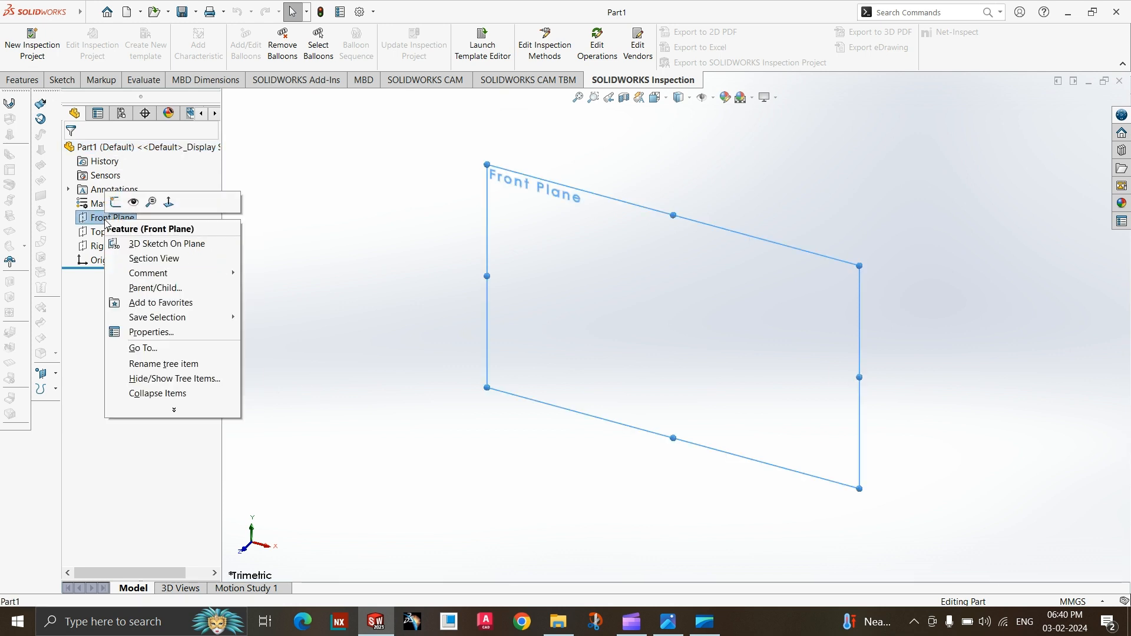
click(127, 204)
click(109, 232)
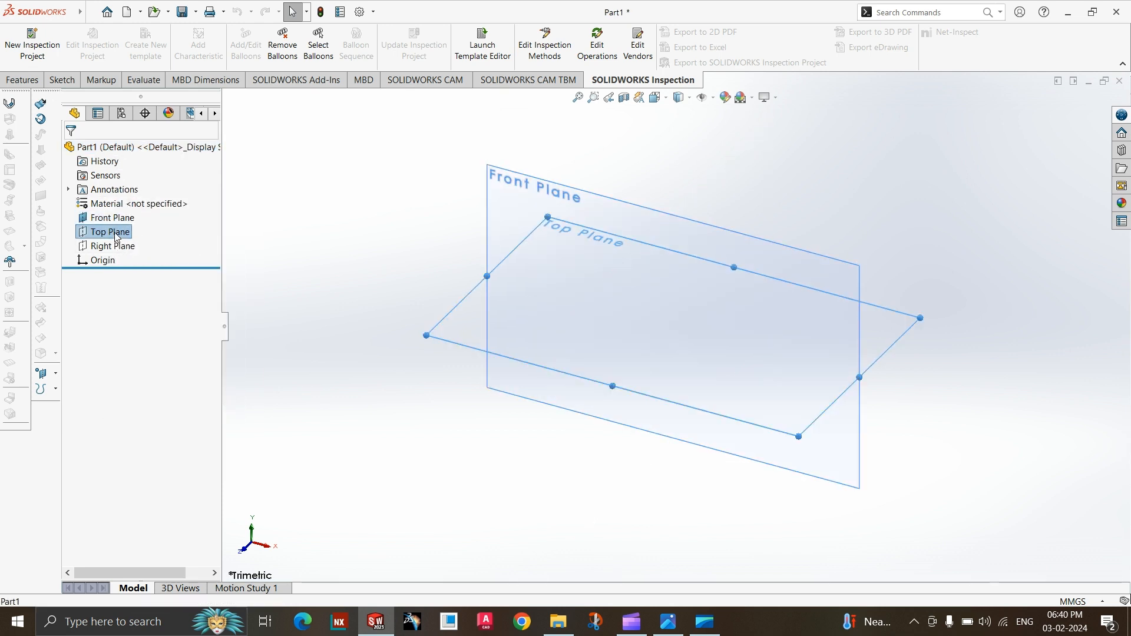
right_click(109, 232)
click(127, 217)
click(119, 247)
right_click(119, 247)
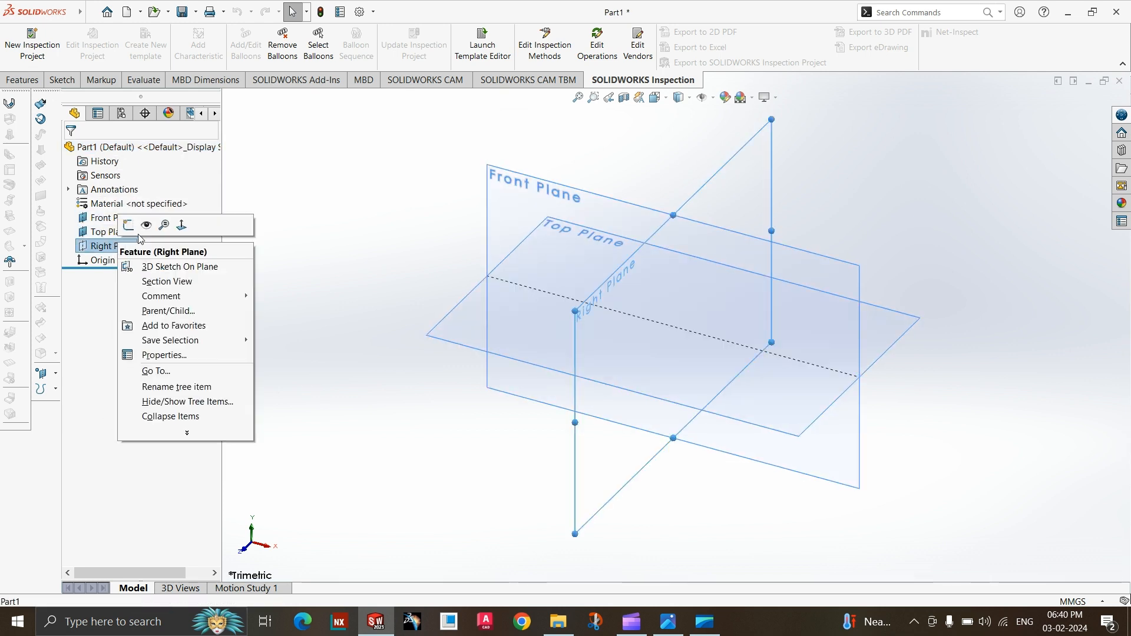
click(138, 233)
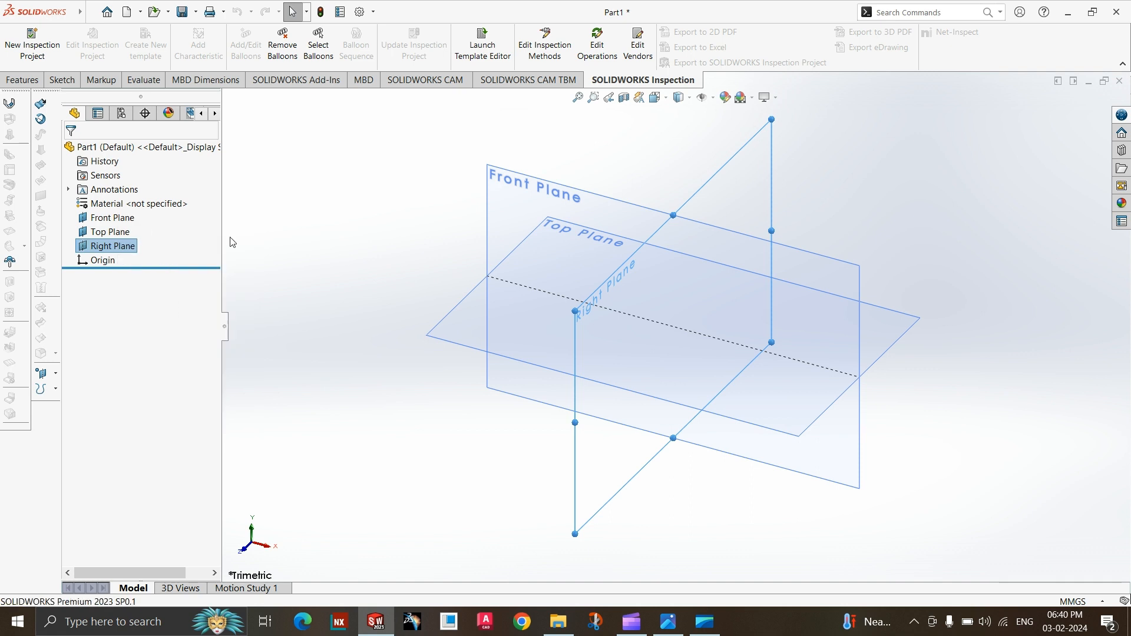
Save the part in the jcb folder under the file name wheel_1.
click(187, 16)
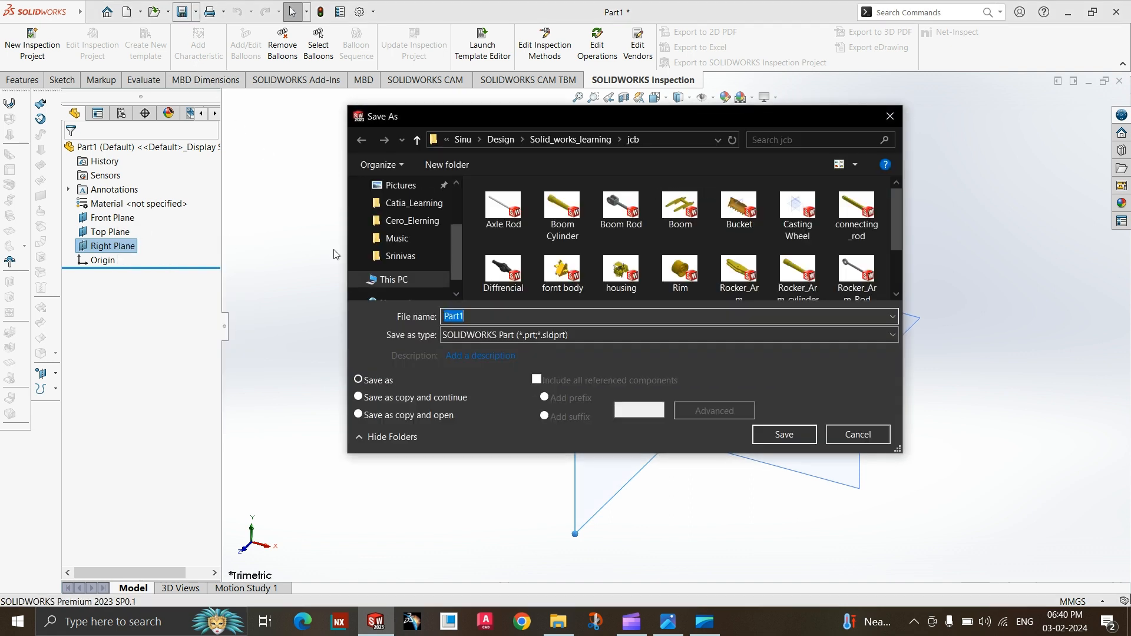
text(whee)
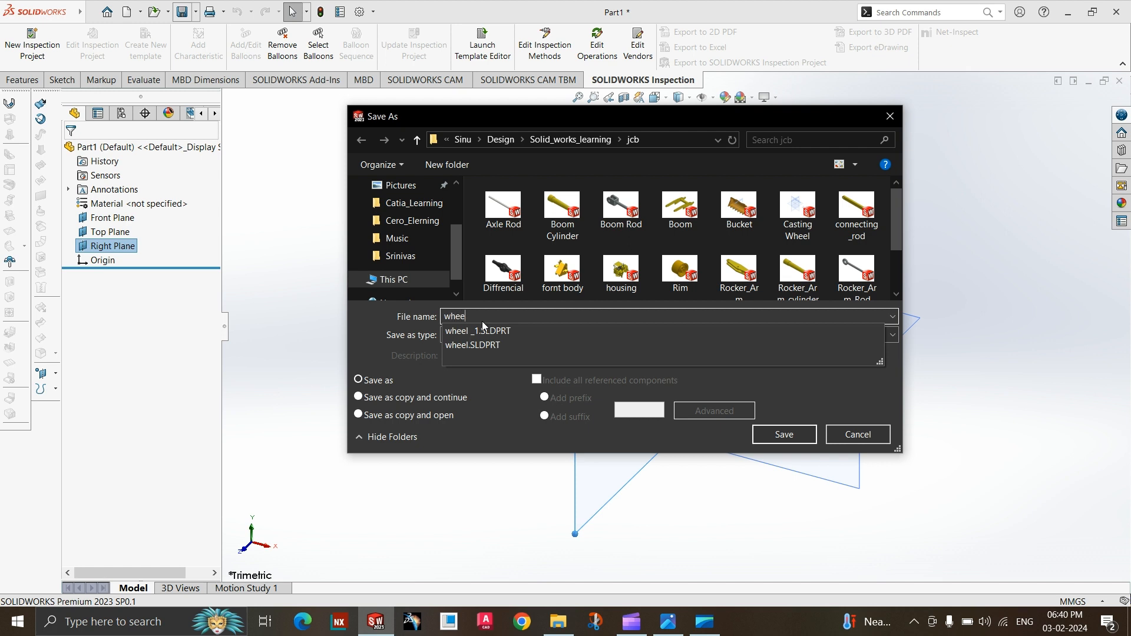
text(l_1)
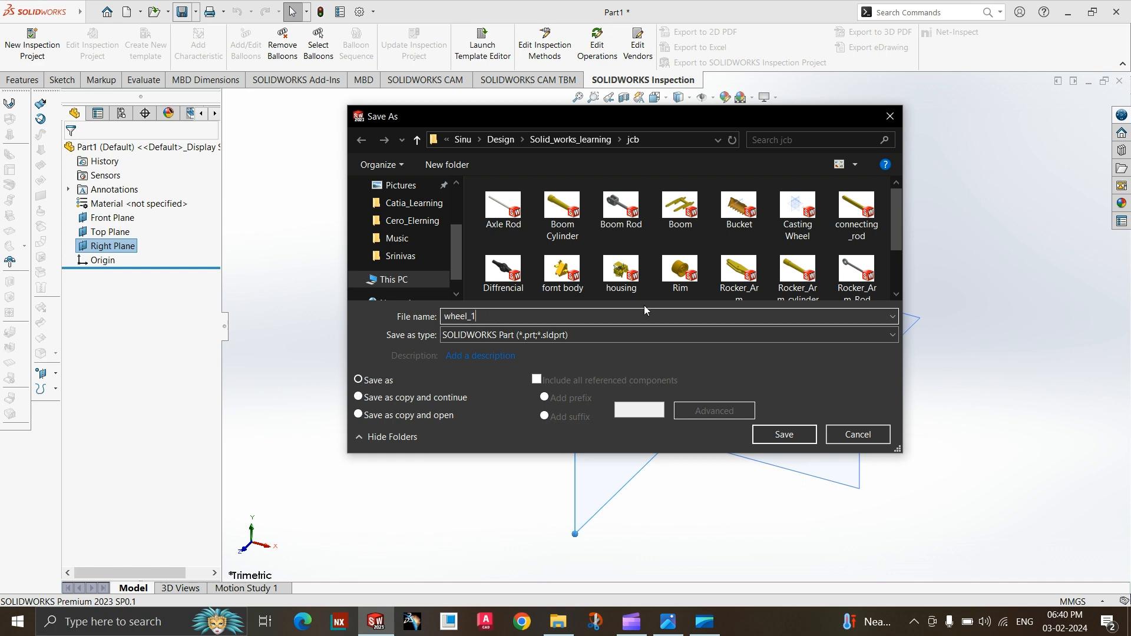
click(783, 436)
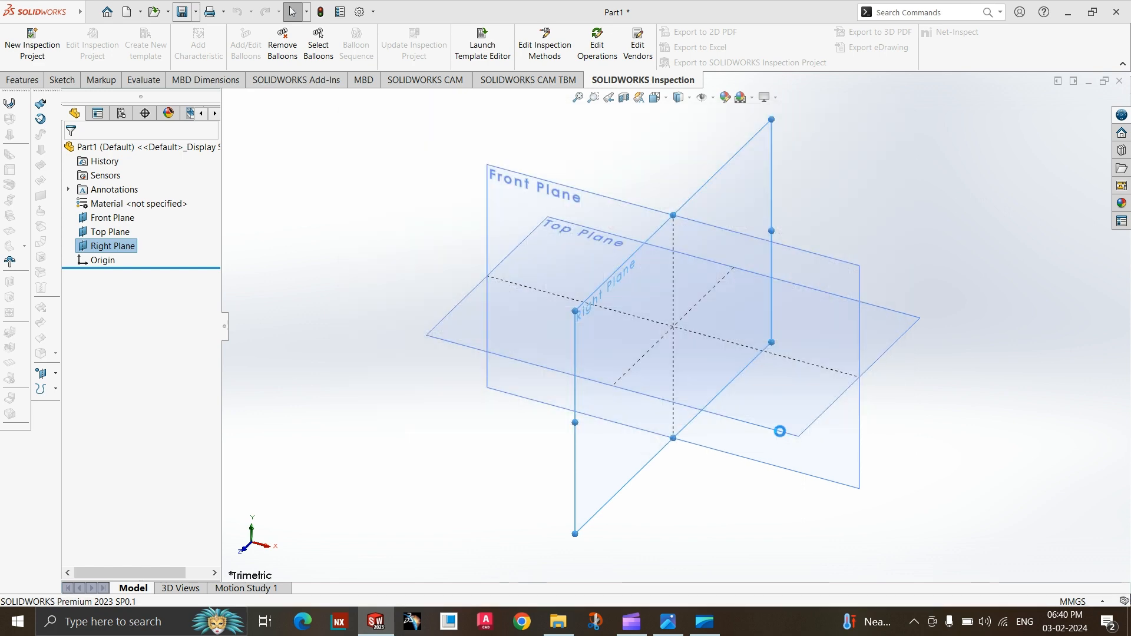
Examine the enlarged wheel drawing in the image viewer for its views and dimensions, and return to SOLIDWORKS.
click(671, 622)
scroll(486, 218, up, 1)
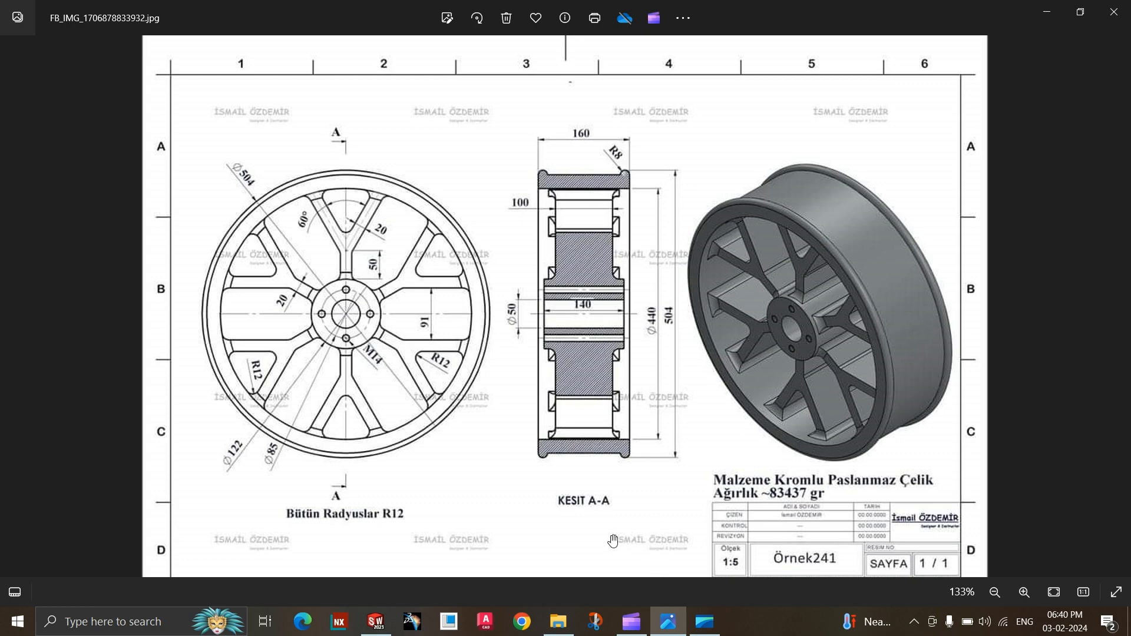
click(387, 615)
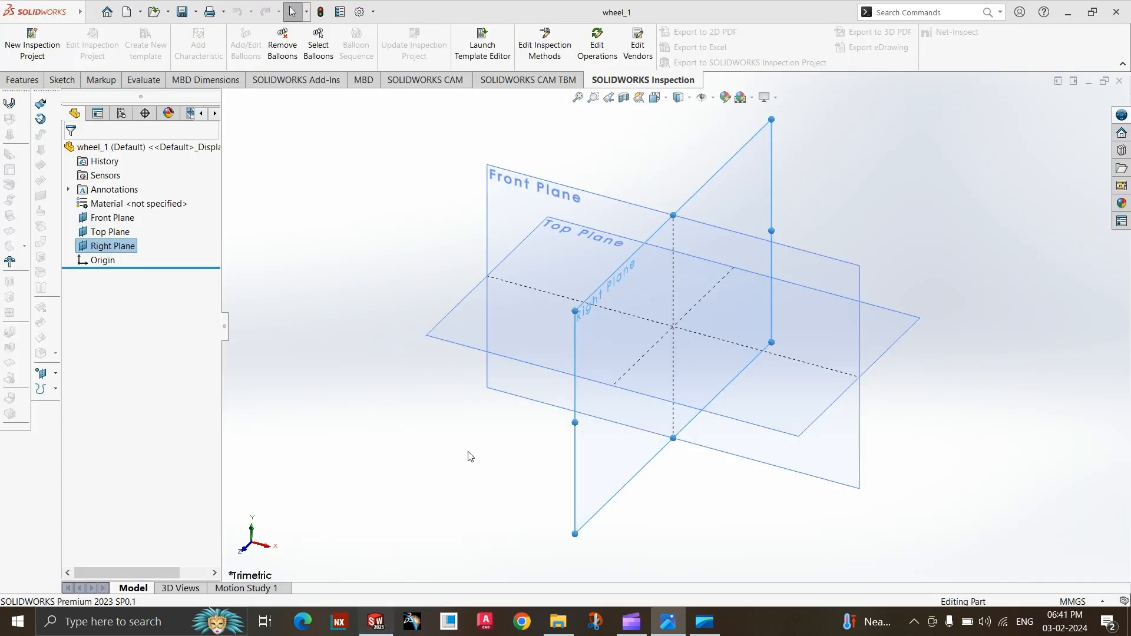
click(61, 80)
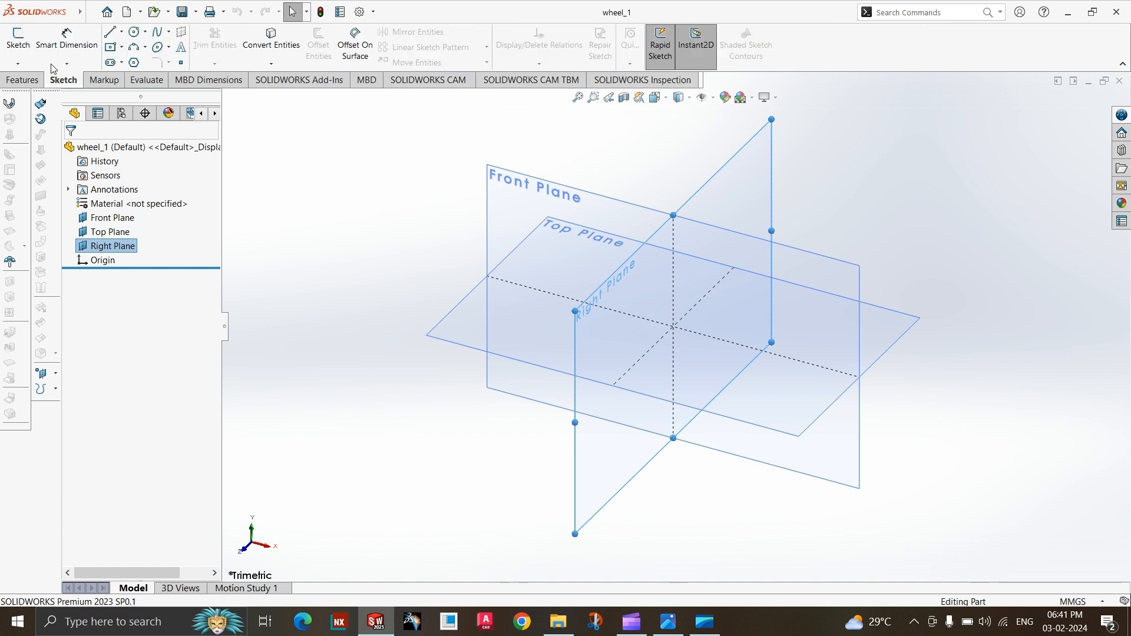
click(20, 41)
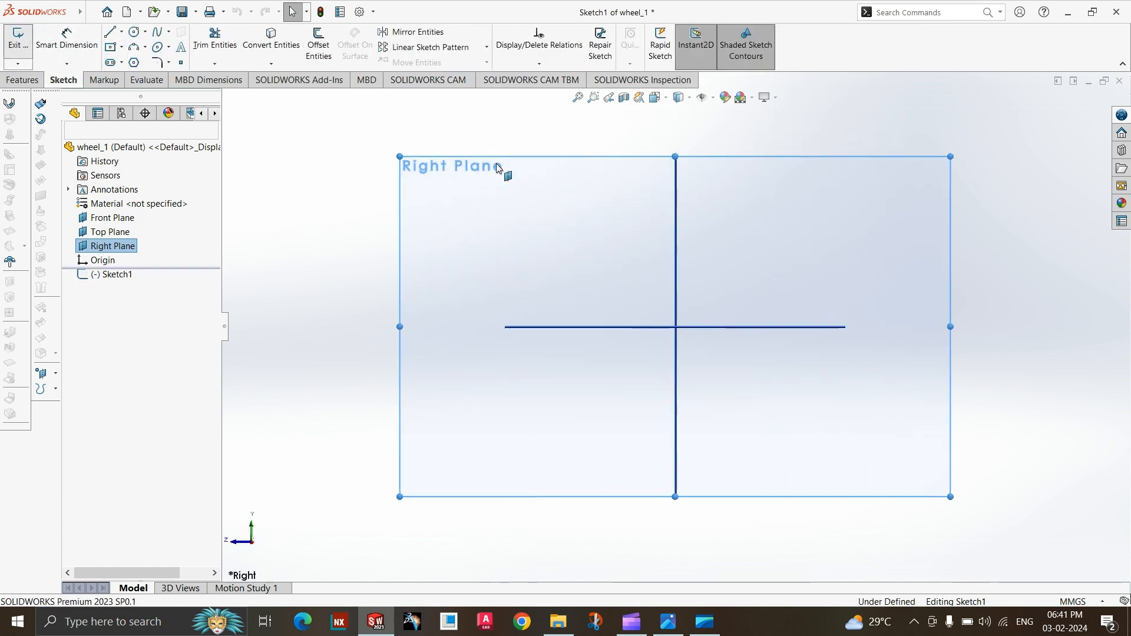
click(1083, 119)
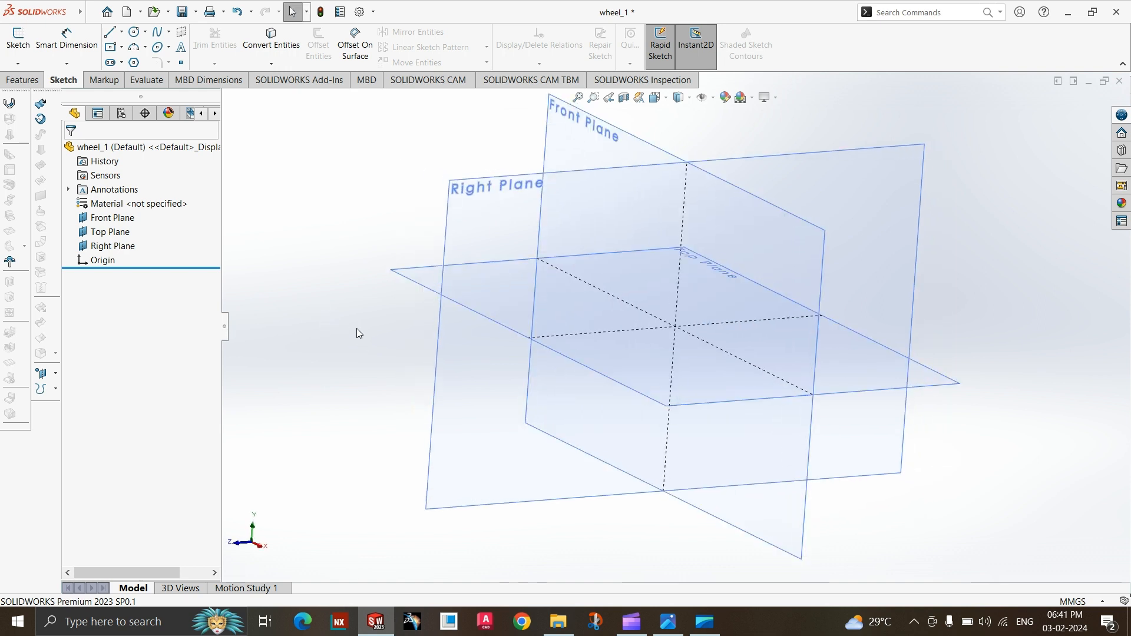
middle_drag(370, 345, 400, 356)
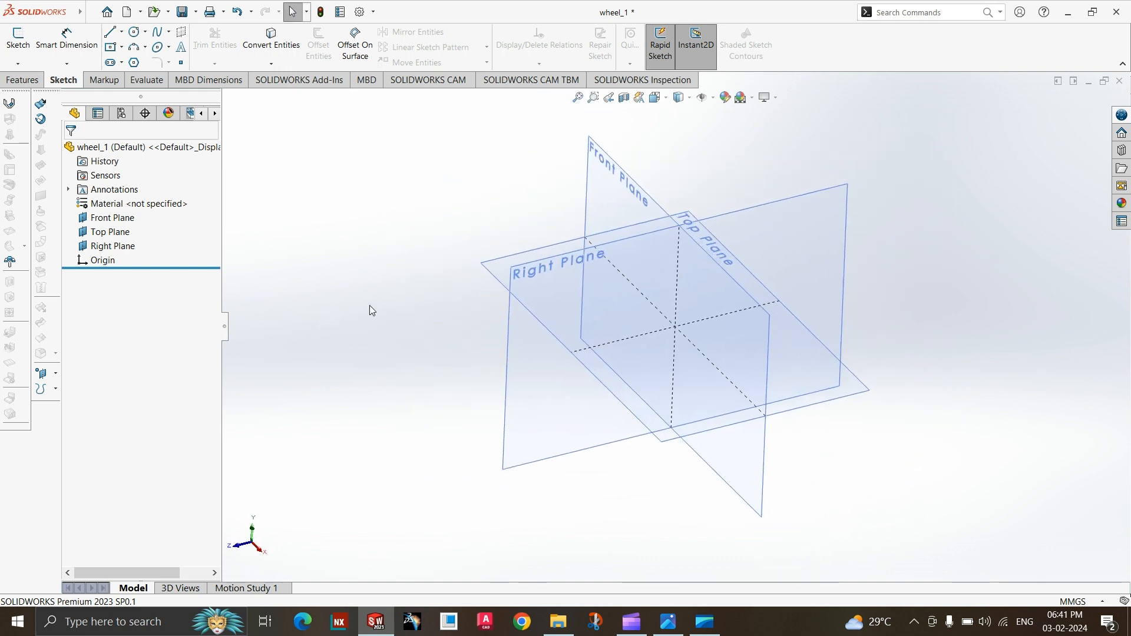
Start a sketch on the Front Plane and draw a center rectangle about 9.5 by 42 mm, centred on the horizontal axis right of the origin.
click(19, 41)
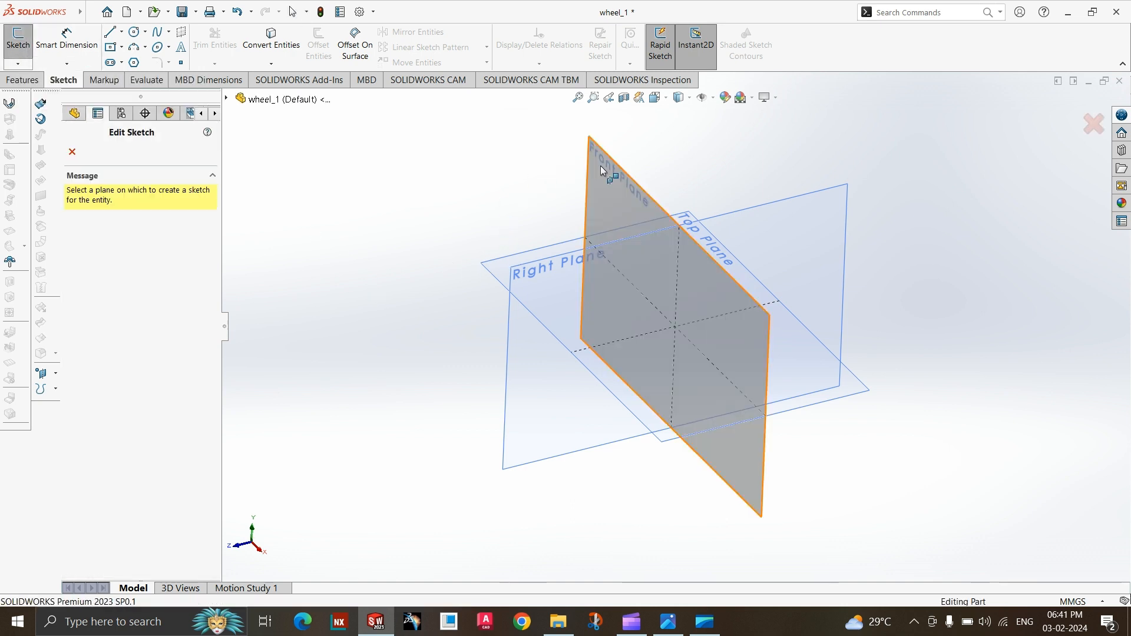
click(600, 165)
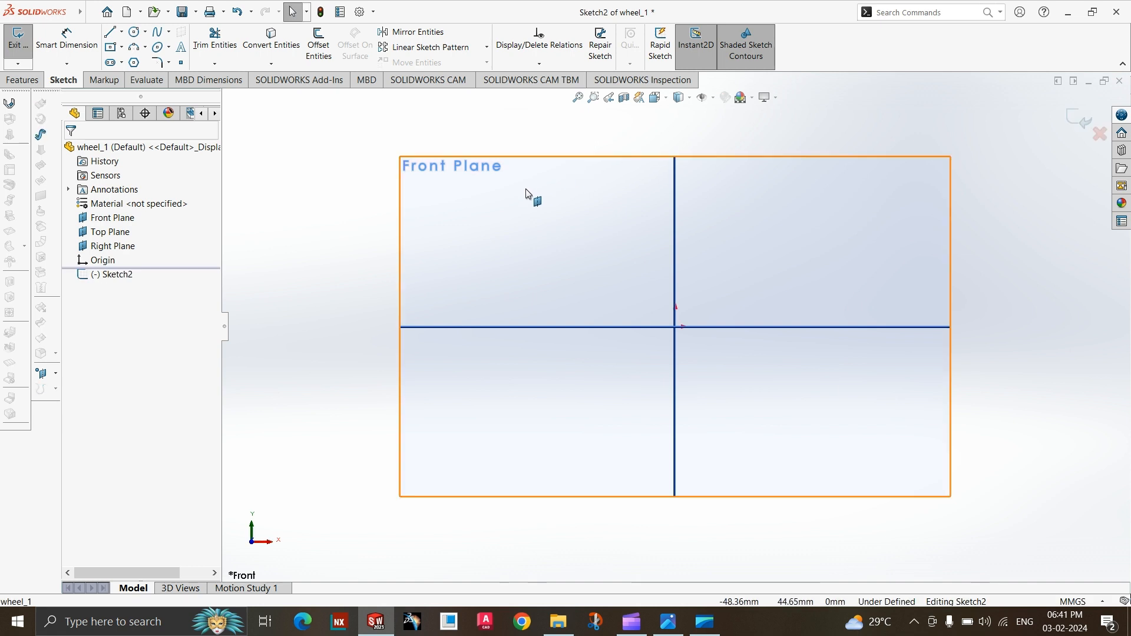
click(111, 47)
click(122, 47)
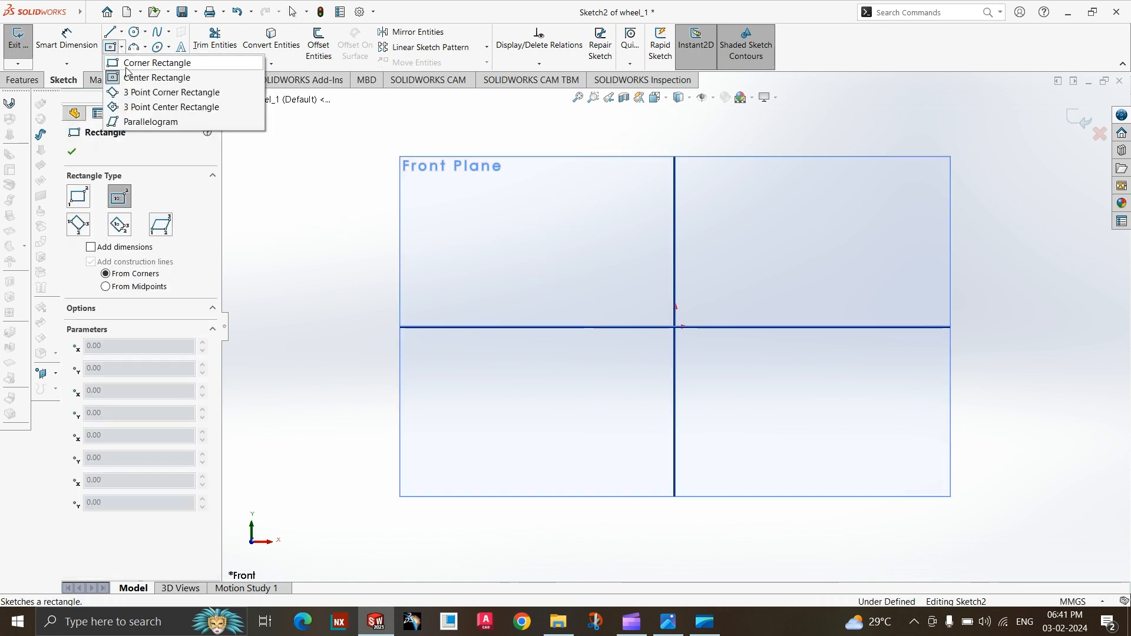
click(129, 77)
click(731, 327)
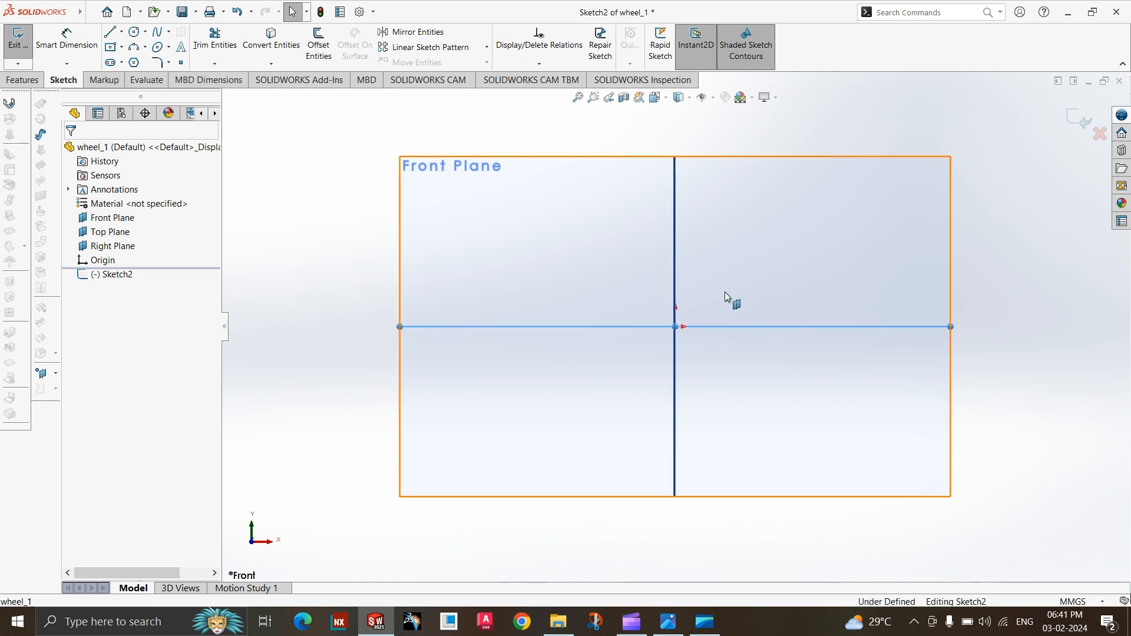
click(122, 47)
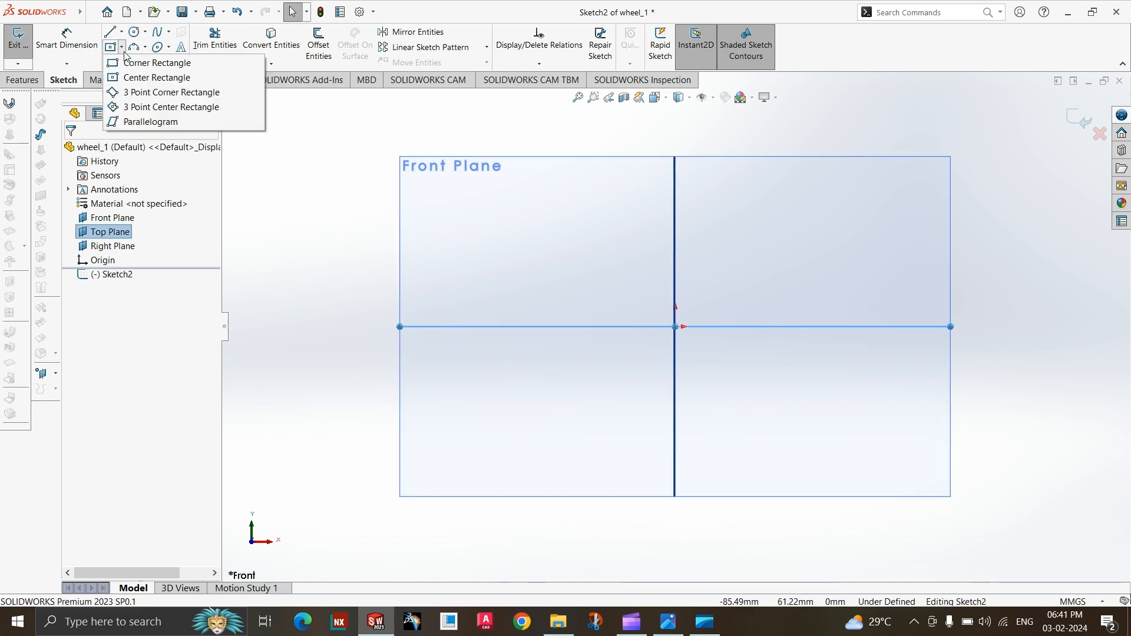
click(134, 77)
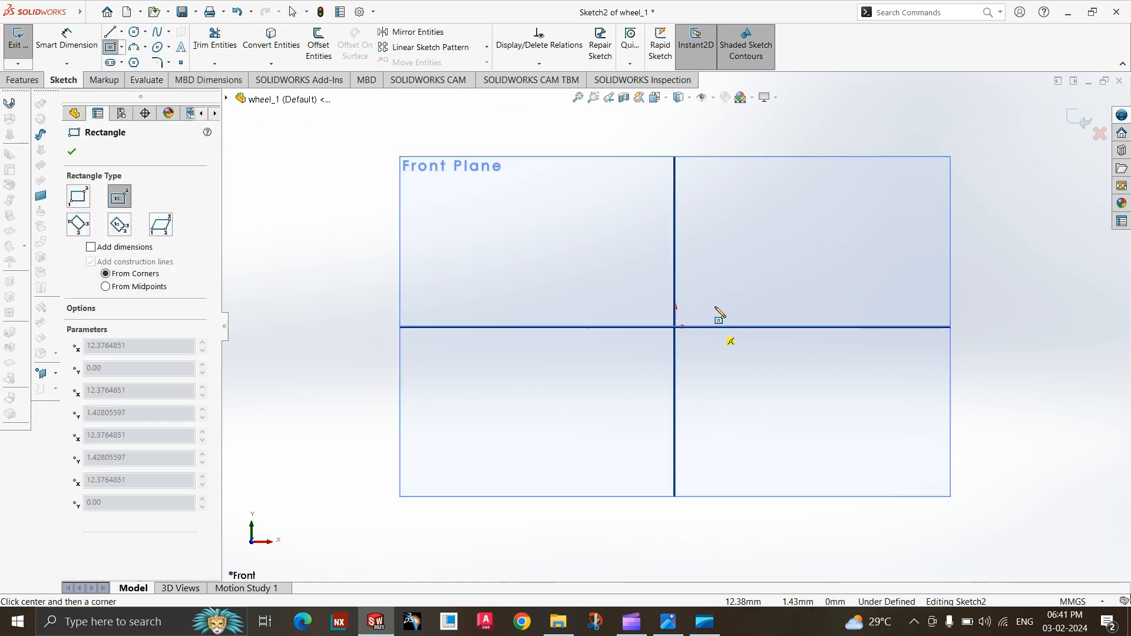
click(714, 327)
click(729, 262)
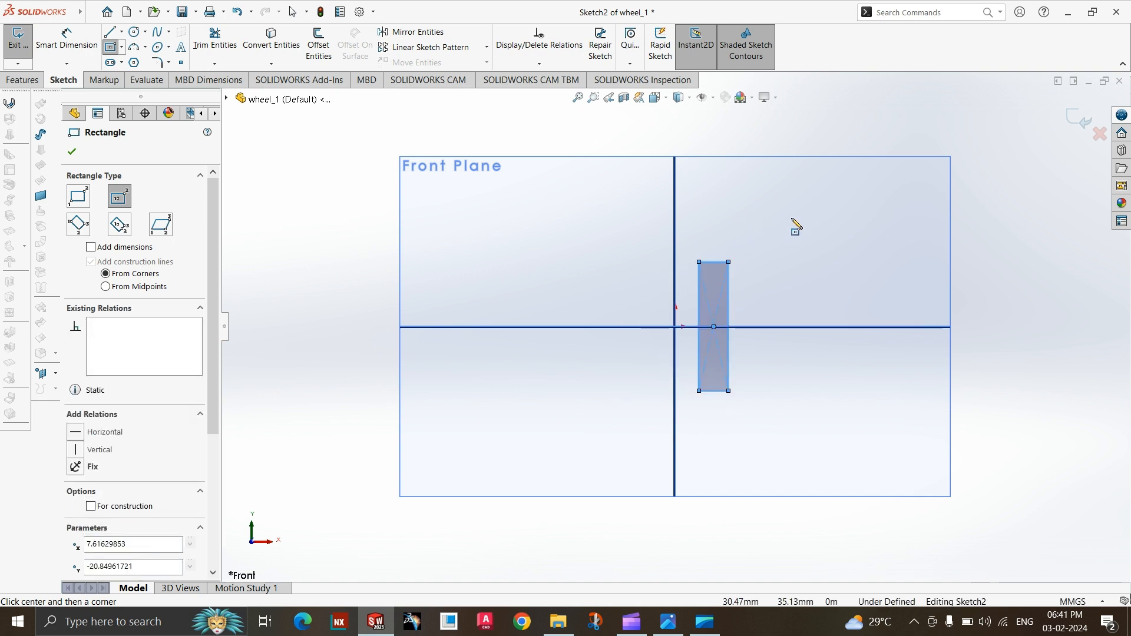
Draw a second, narrow center rectangle about 4 by 67 mm on the horizontal axis, centred about 80 mm right of the origin.
click(924, 327)
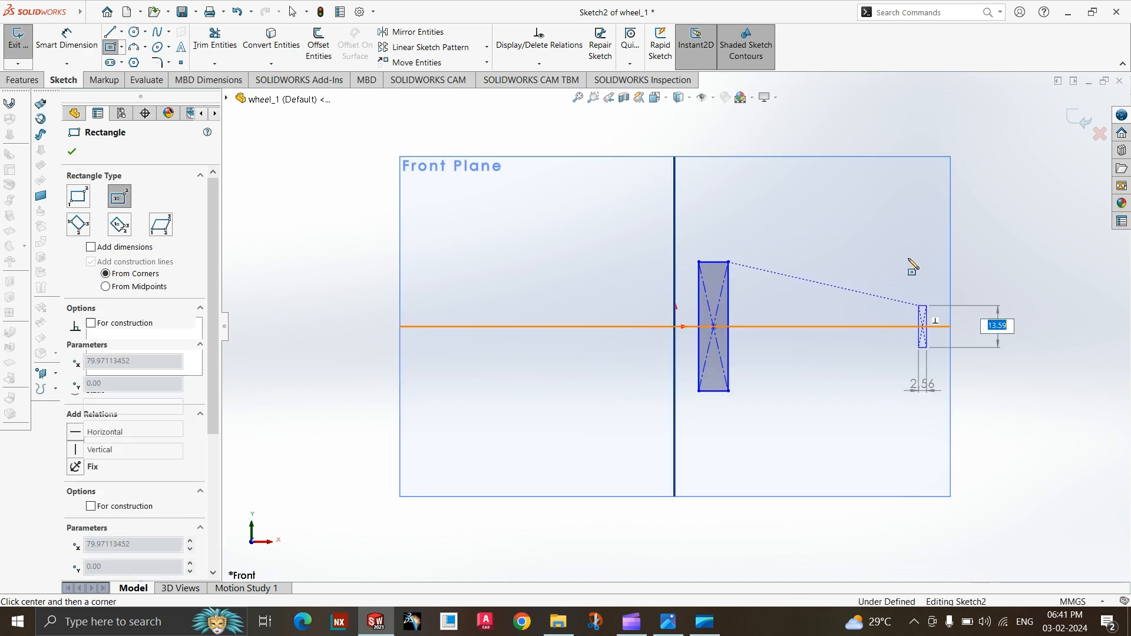
click(922, 229)
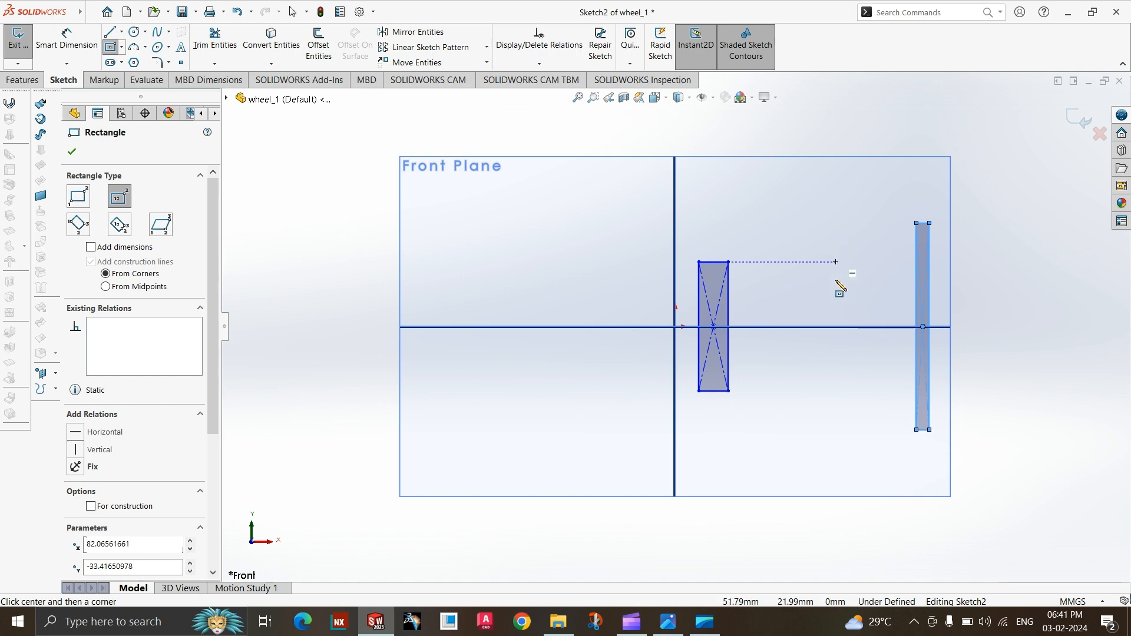
key(Escape)
Check the bore in the wheel drawing and dimension the inner rectangle's near side 25 mm from the vertical axis through the origin.
click(676, 623)
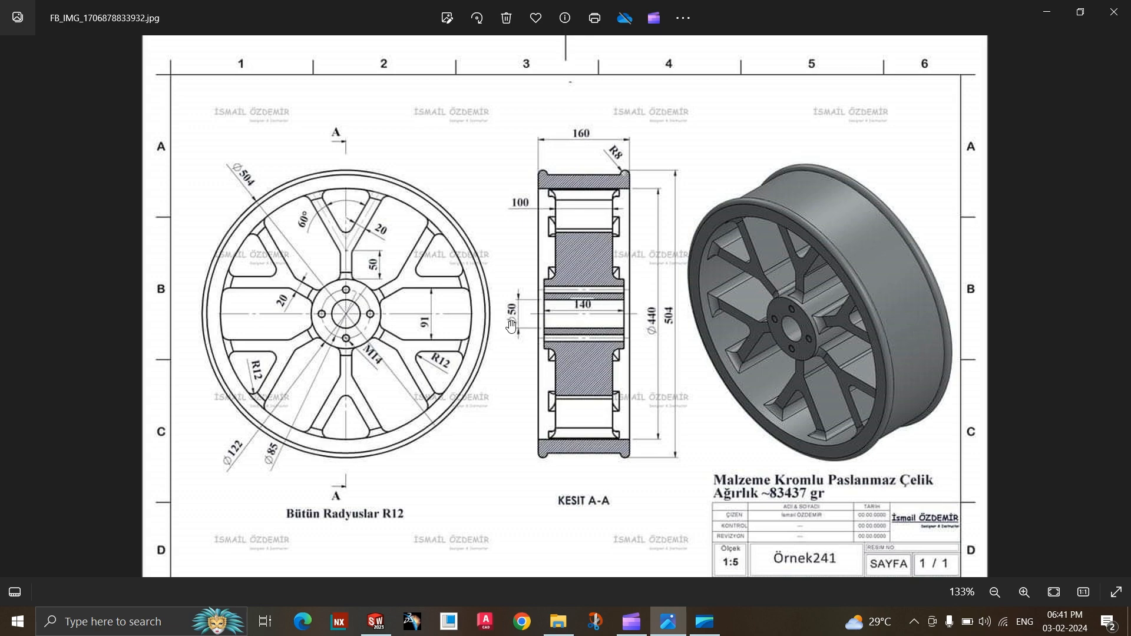
click(678, 622)
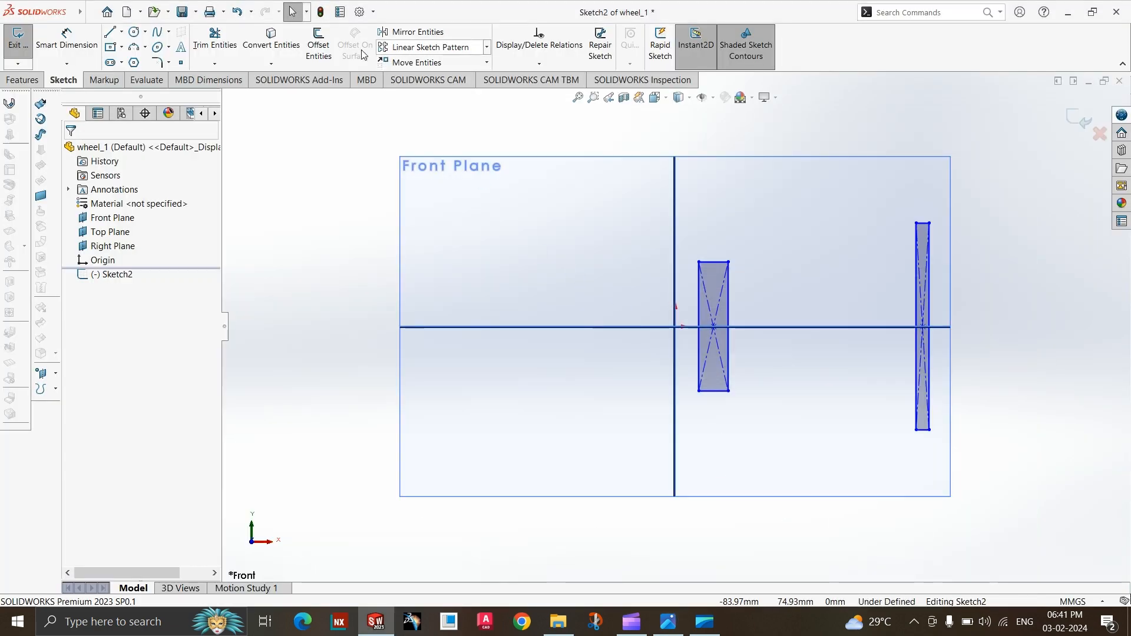
click(93, 55)
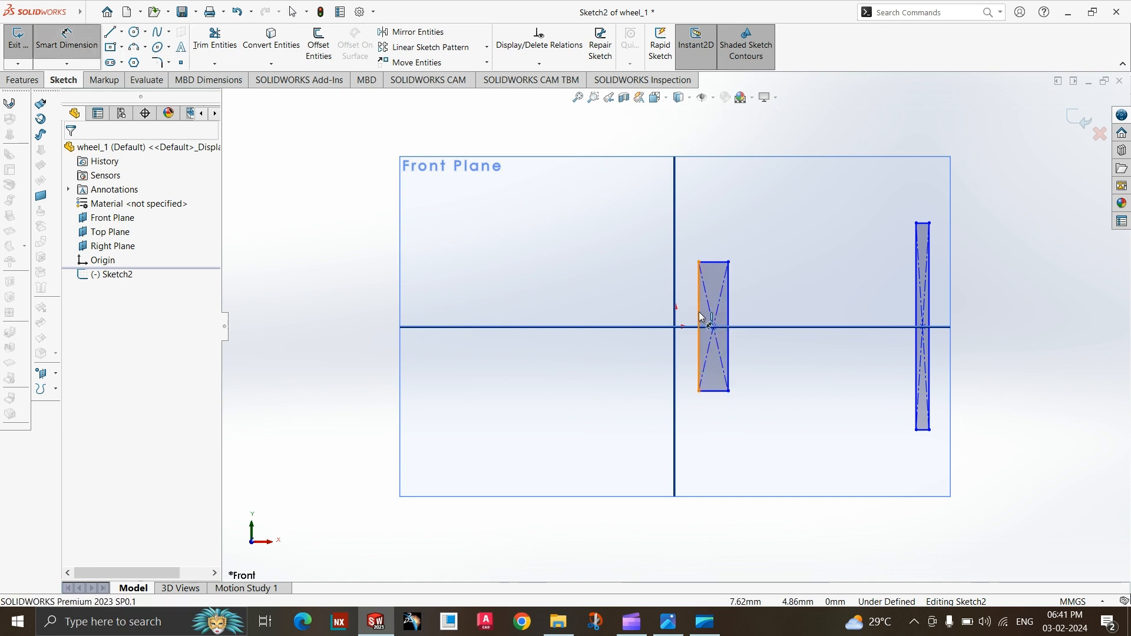
click(681, 317)
click(676, 314)
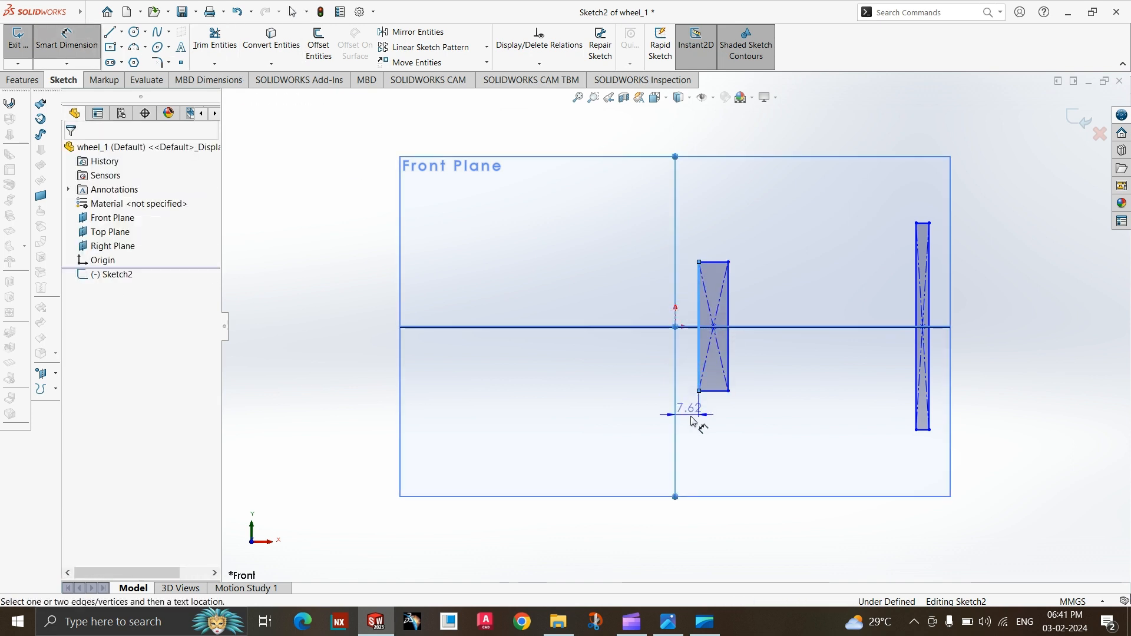
click(690, 416)
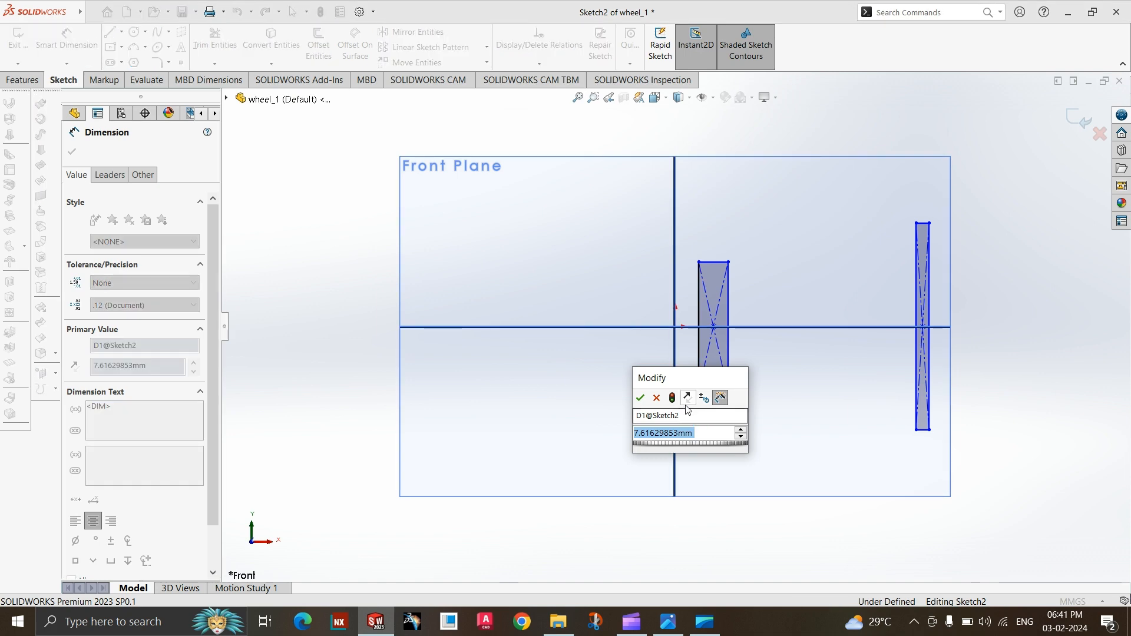
text(25)
key(Return)
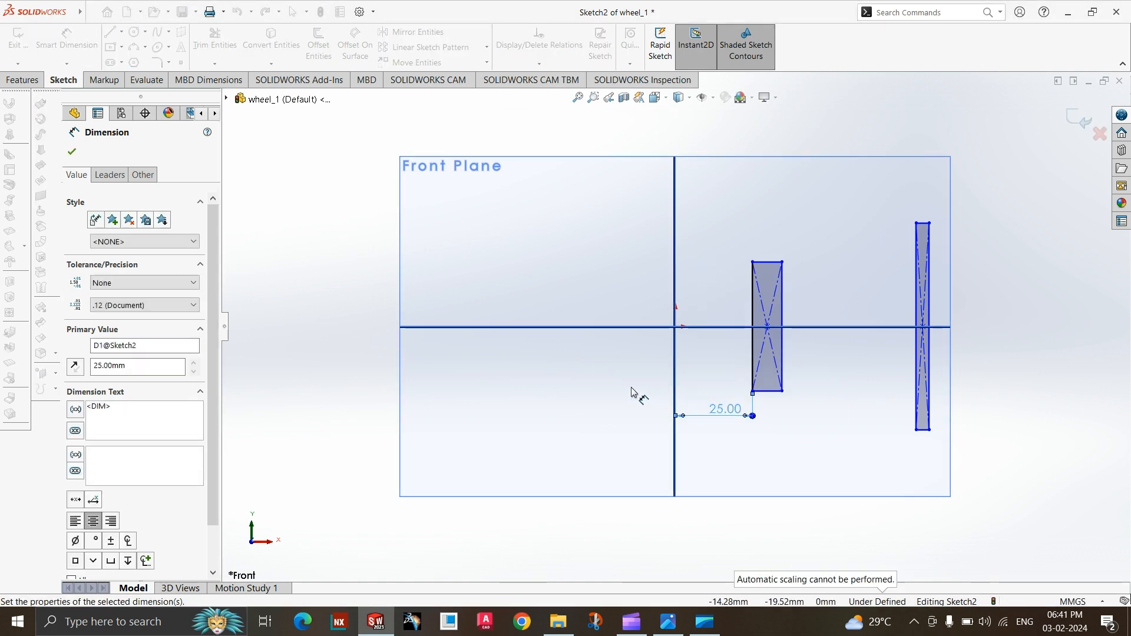
key(Escape)
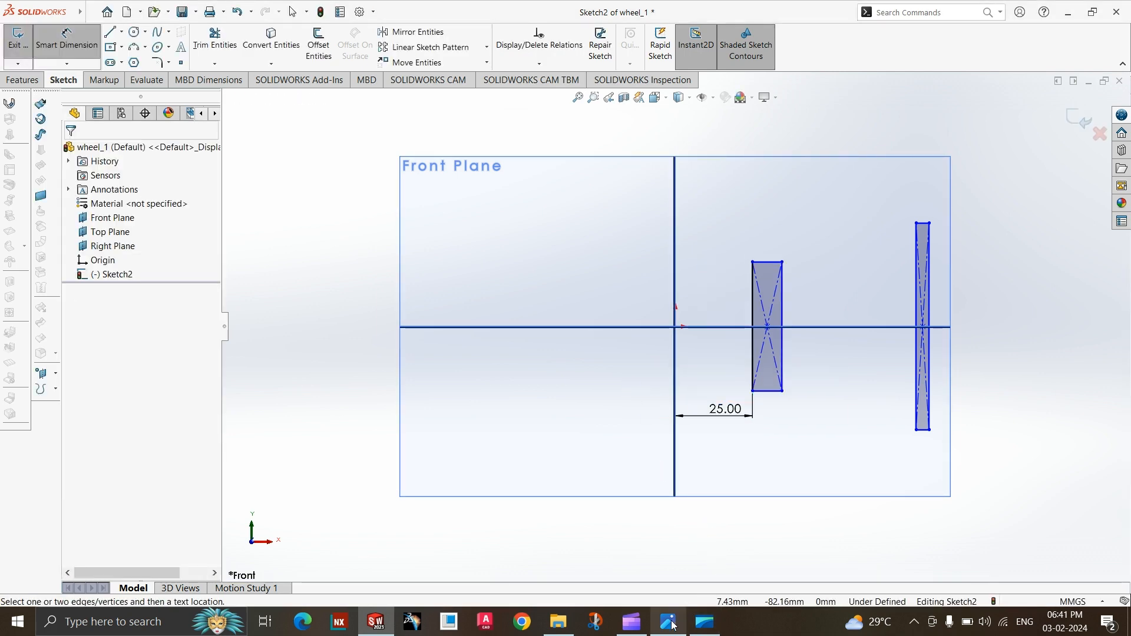
Check the hub diameter in the wheel drawing and dimension the inner rectangle's far side 122/2 (61 mm) from the vertical axis.
click(674, 625)
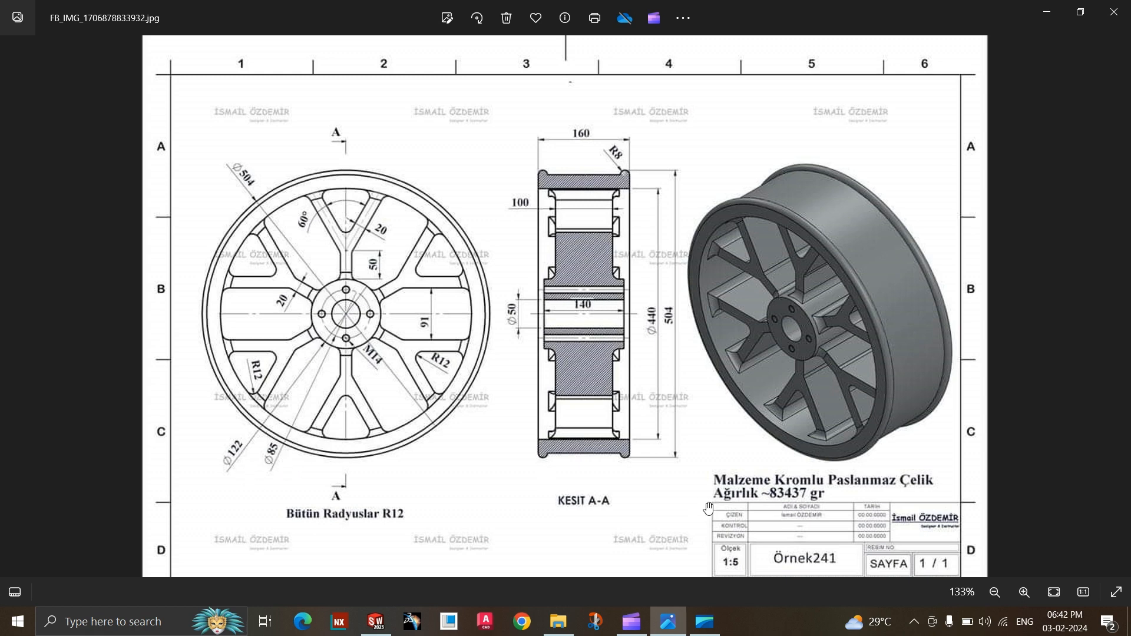
click(680, 617)
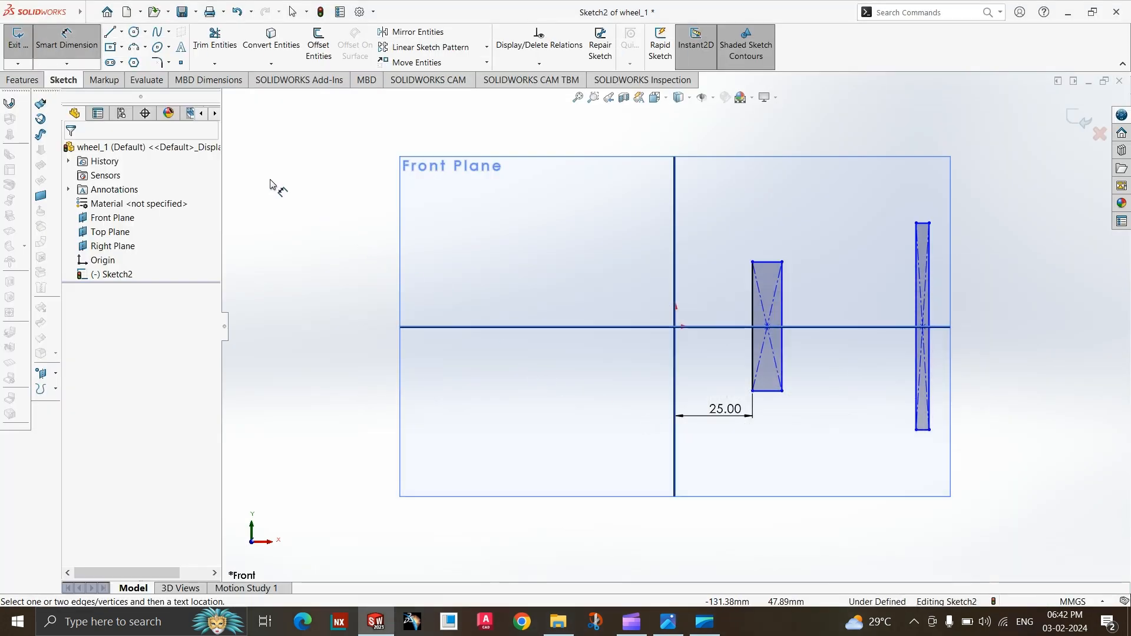
click(783, 313)
click(676, 369)
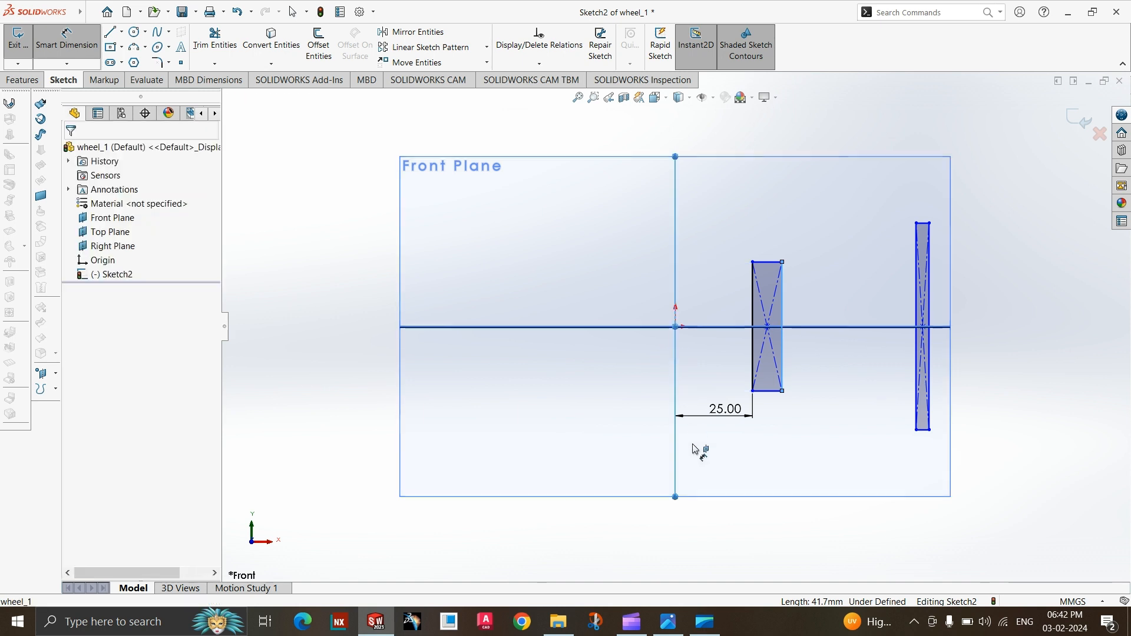
click(717, 456)
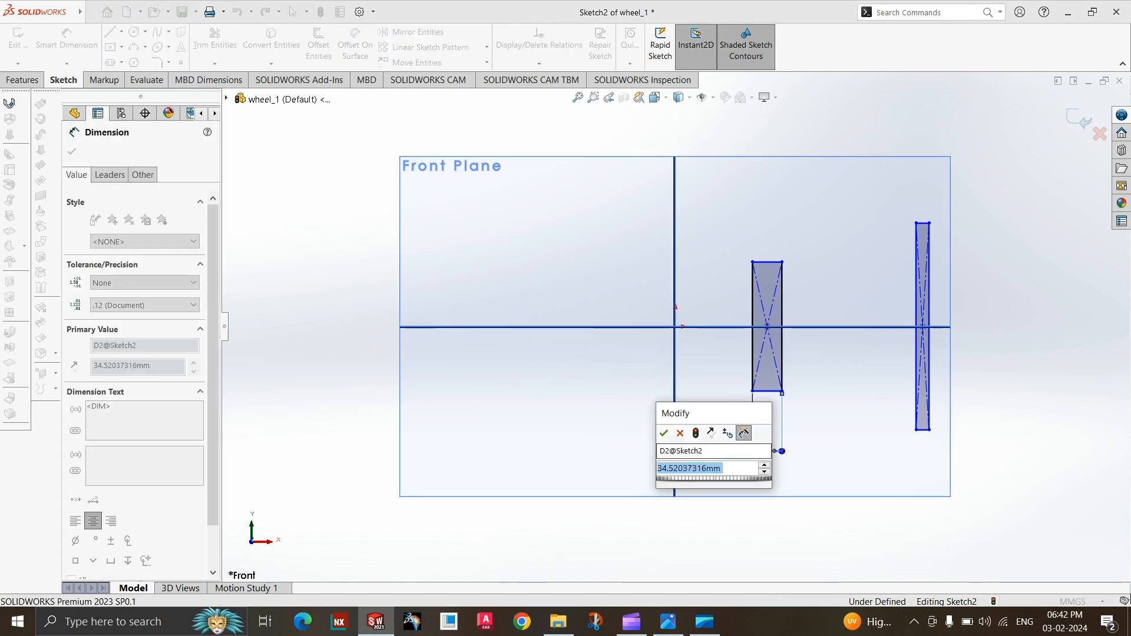
text(122/2)
key(Return)
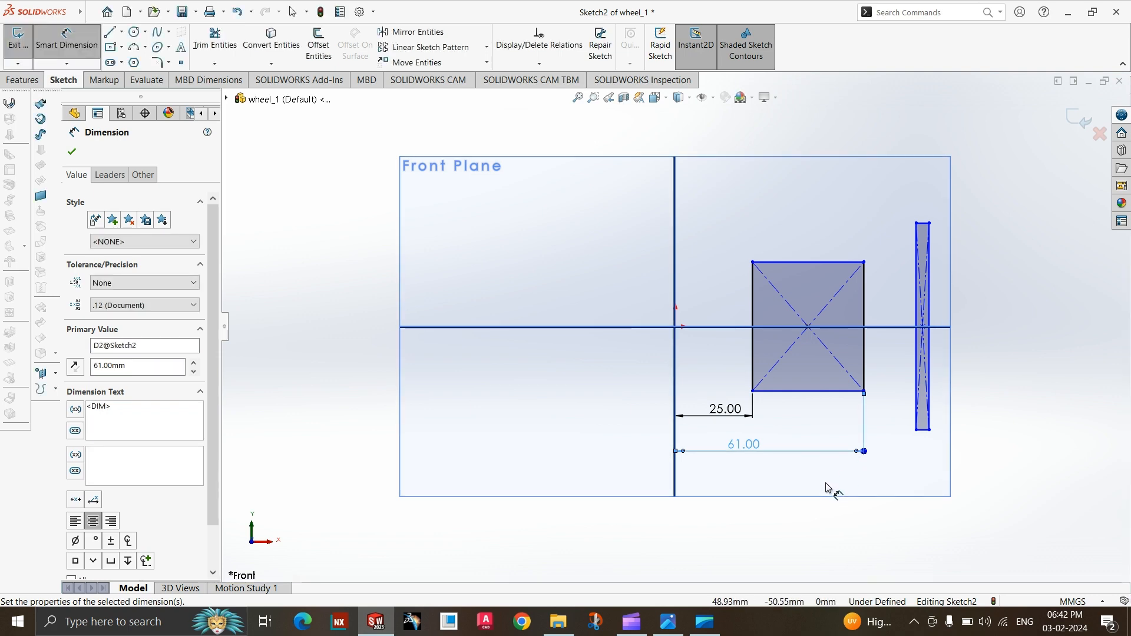
Check the hub width in the wheel drawing and dimension the inner rectangle's height as 140 mm.
click(670, 621)
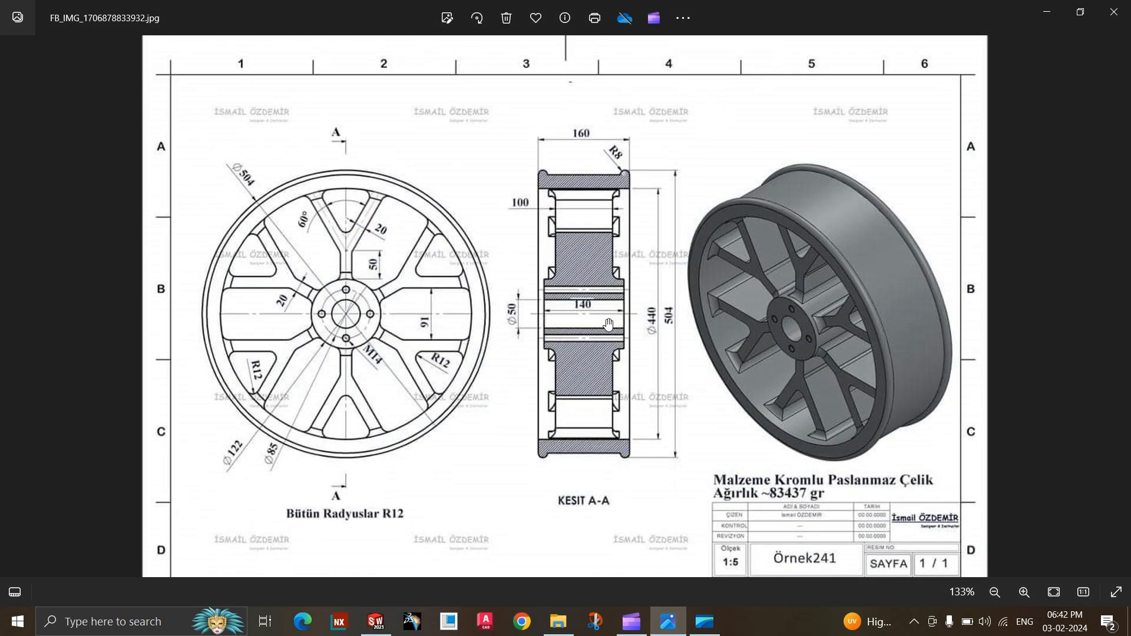
click(668, 620)
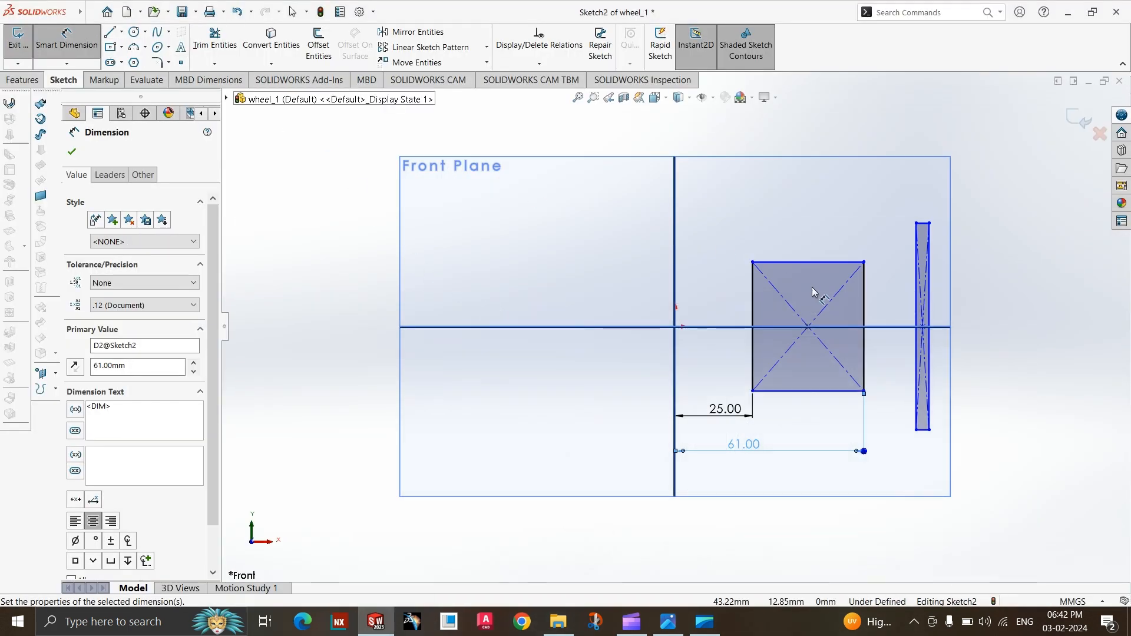
click(865, 302)
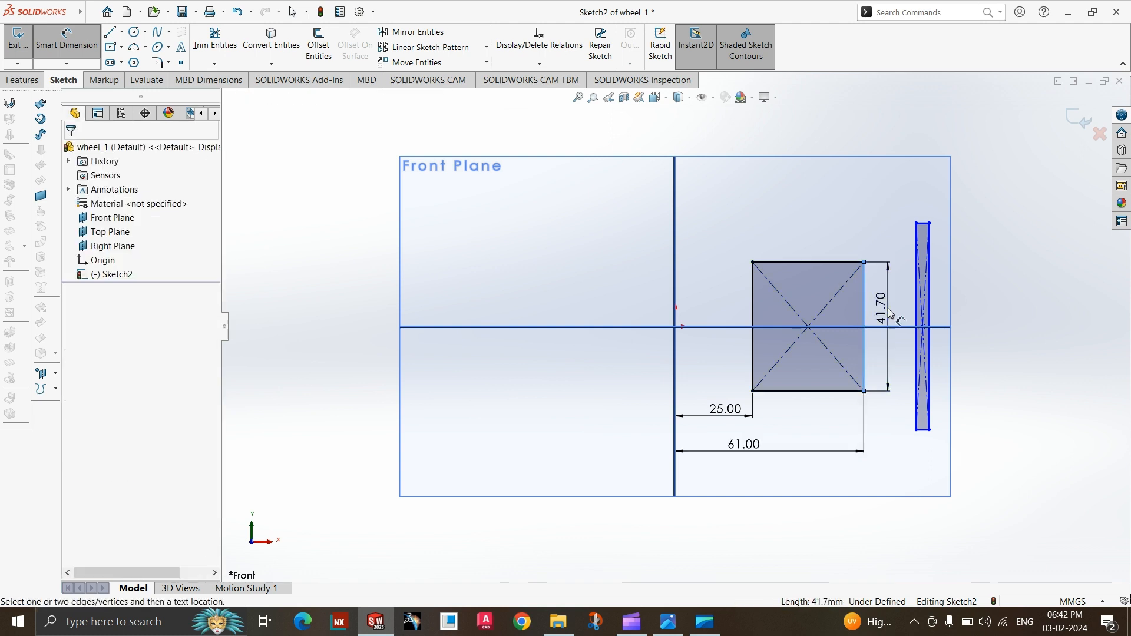
click(891, 312)
key(Return)
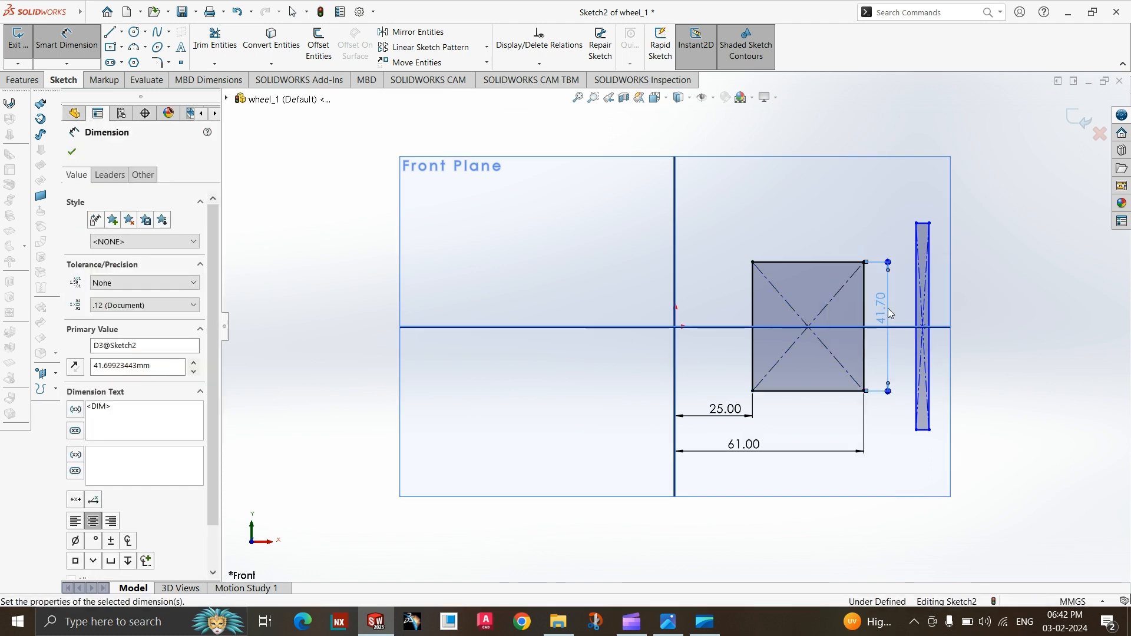
scroll(742, 379, up, 4)
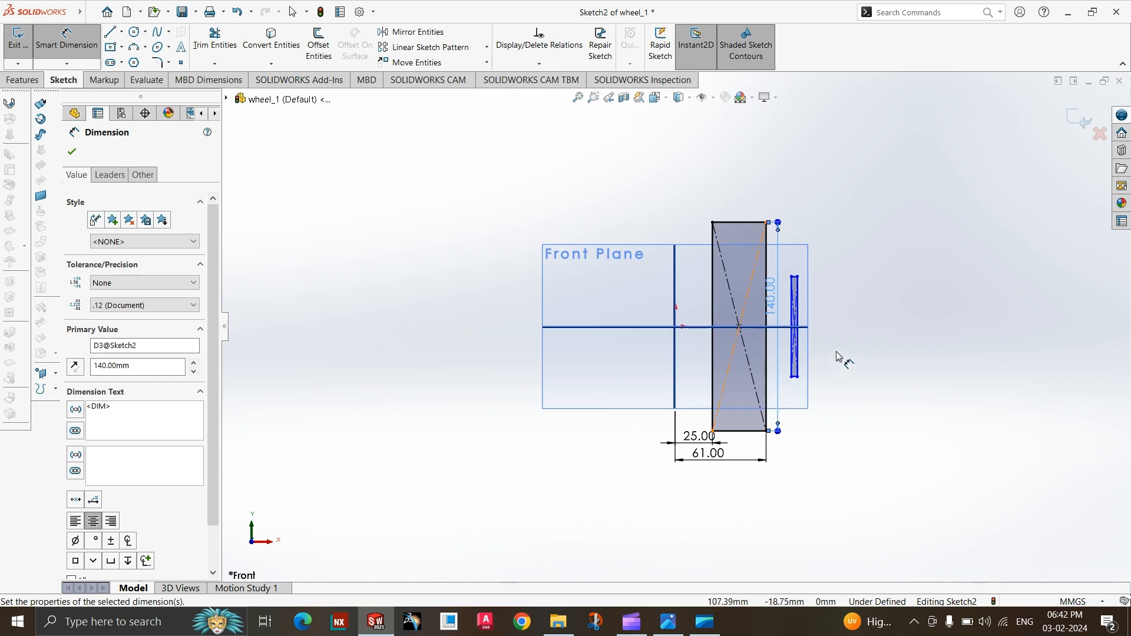
key(Escape)
key(z)
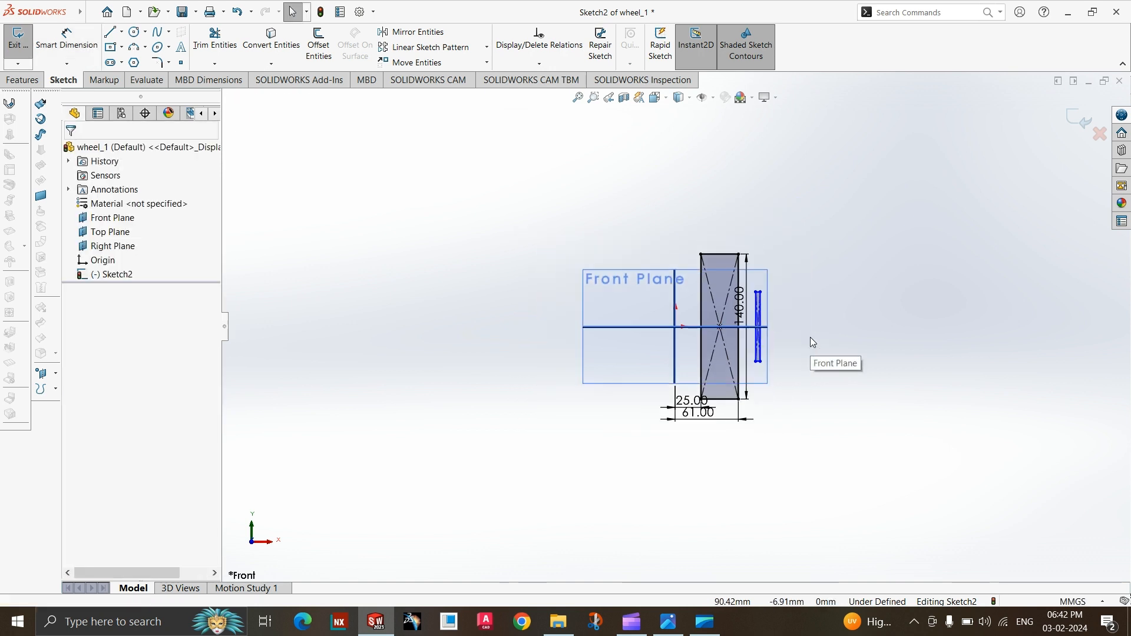
Widen the narrow outer rectangle by pulling its far vertical side outward to about half the rectangle's height.
scroll(811, 337, down, 5)
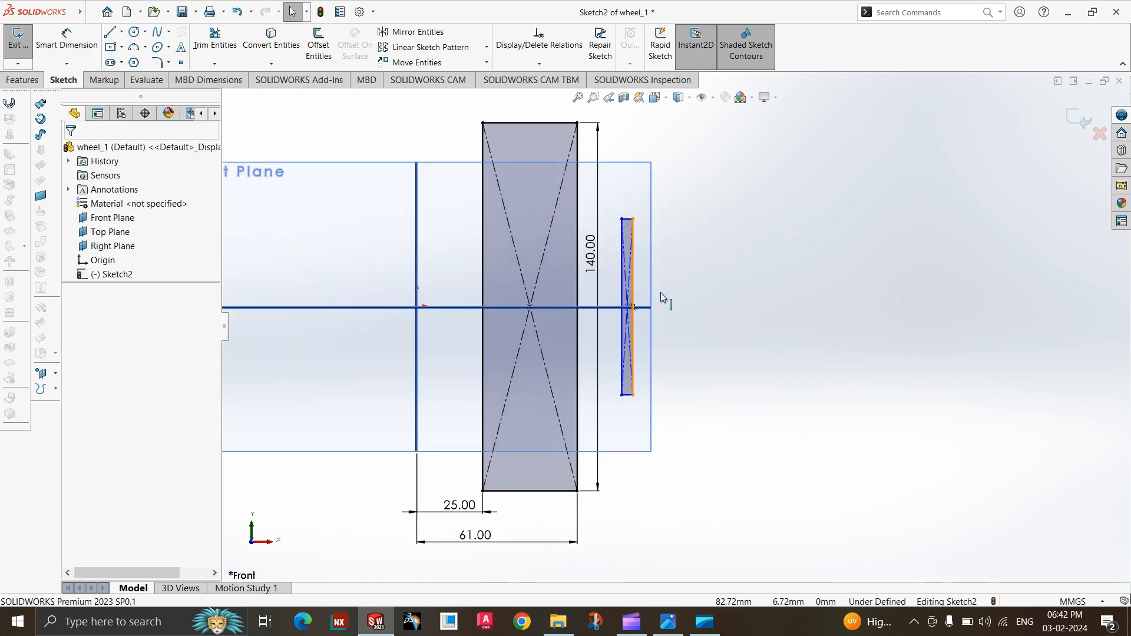
drag(633, 302, 715, 308)
click(665, 220)
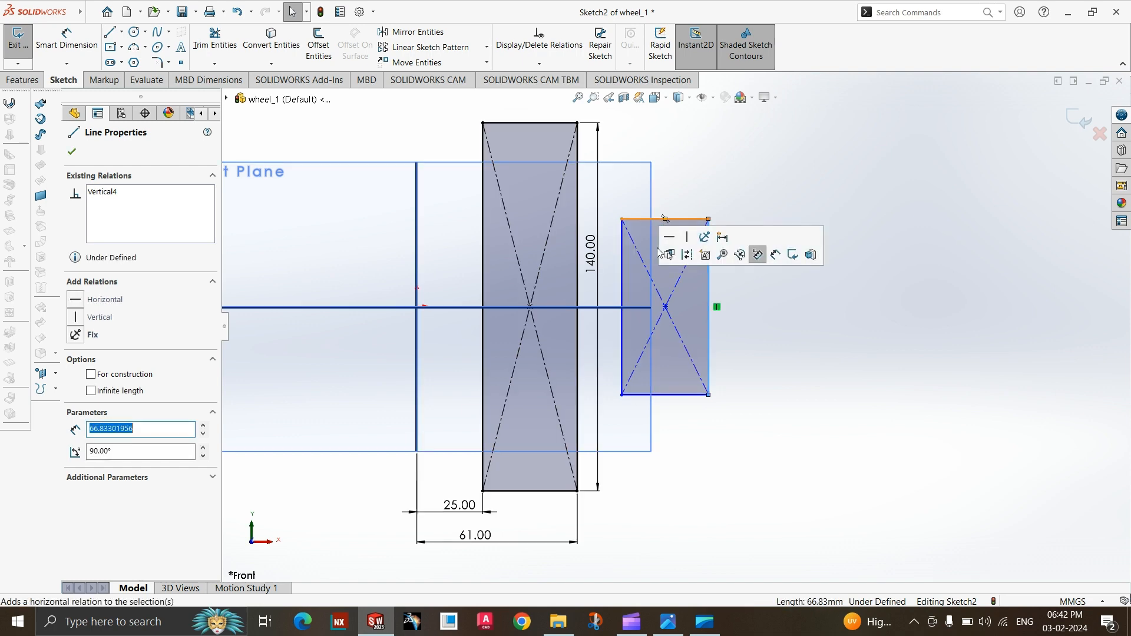
scroll(678, 328, up, 1)
click(736, 523)
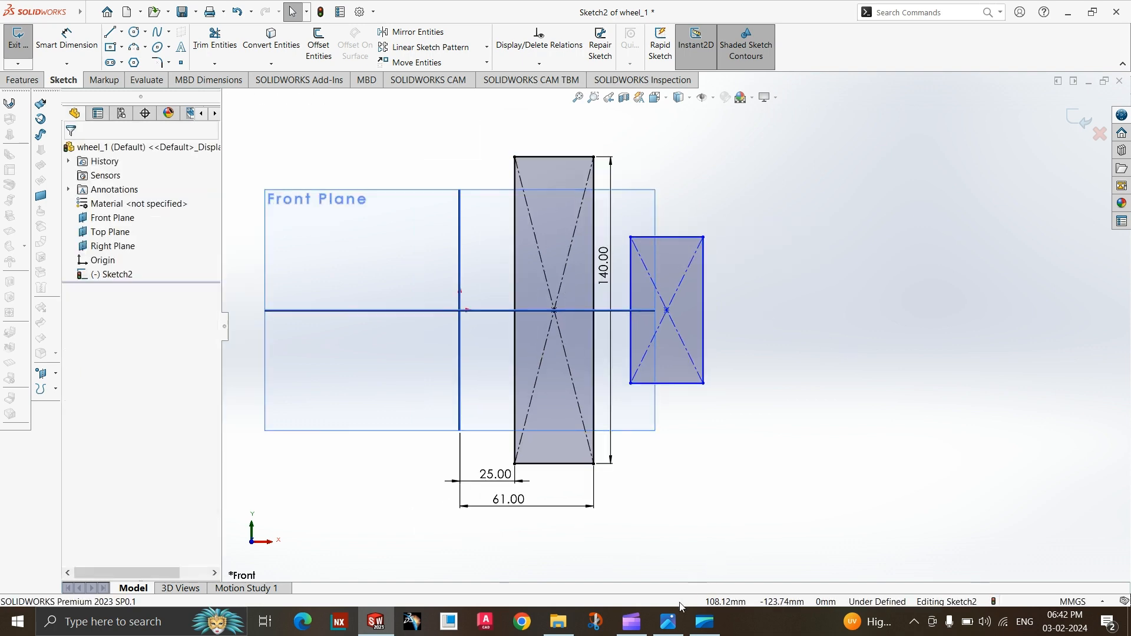
Check the rim's inner diameter in the wheel drawing and dimension the outer rectangle's near side 440/2 (220 mm) from the vertical axis.
click(672, 623)
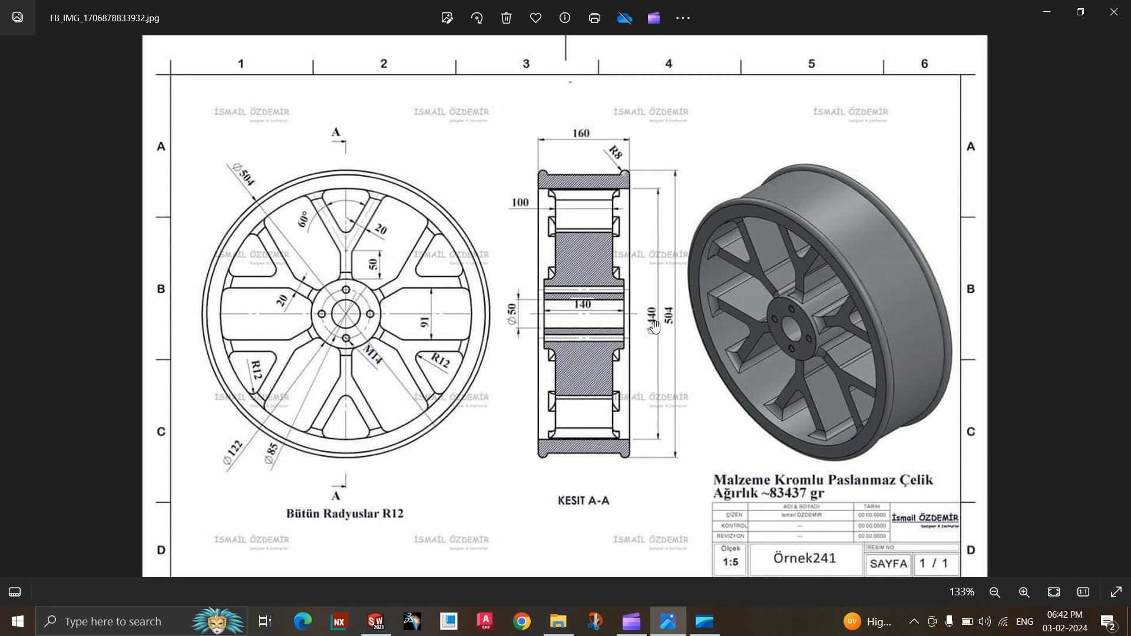
click(668, 623)
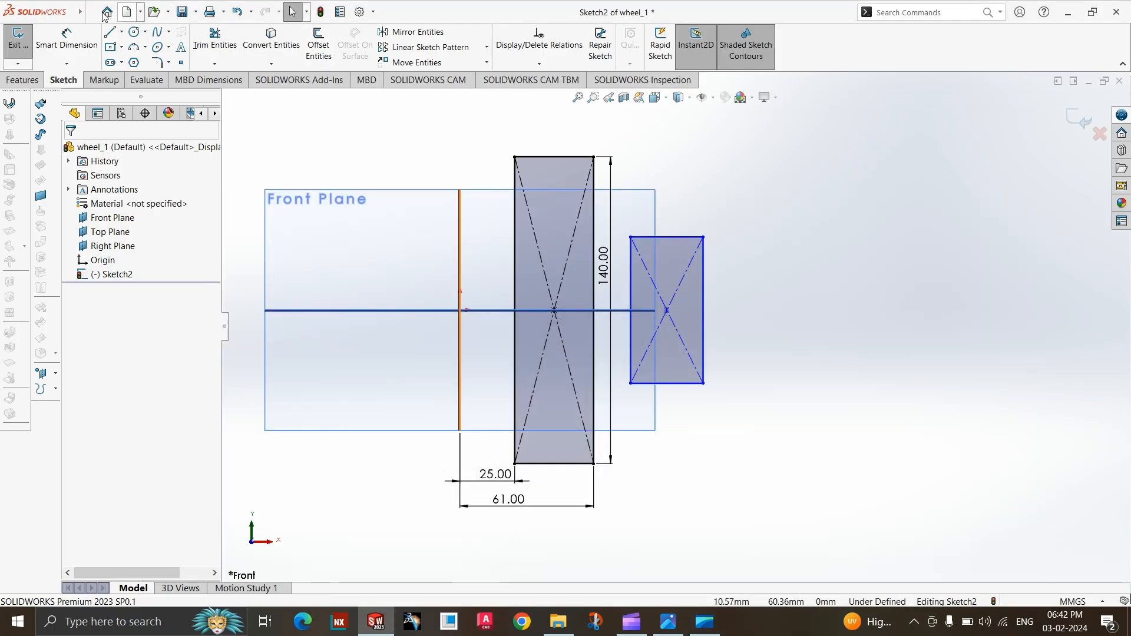
click(61, 39)
click(631, 302)
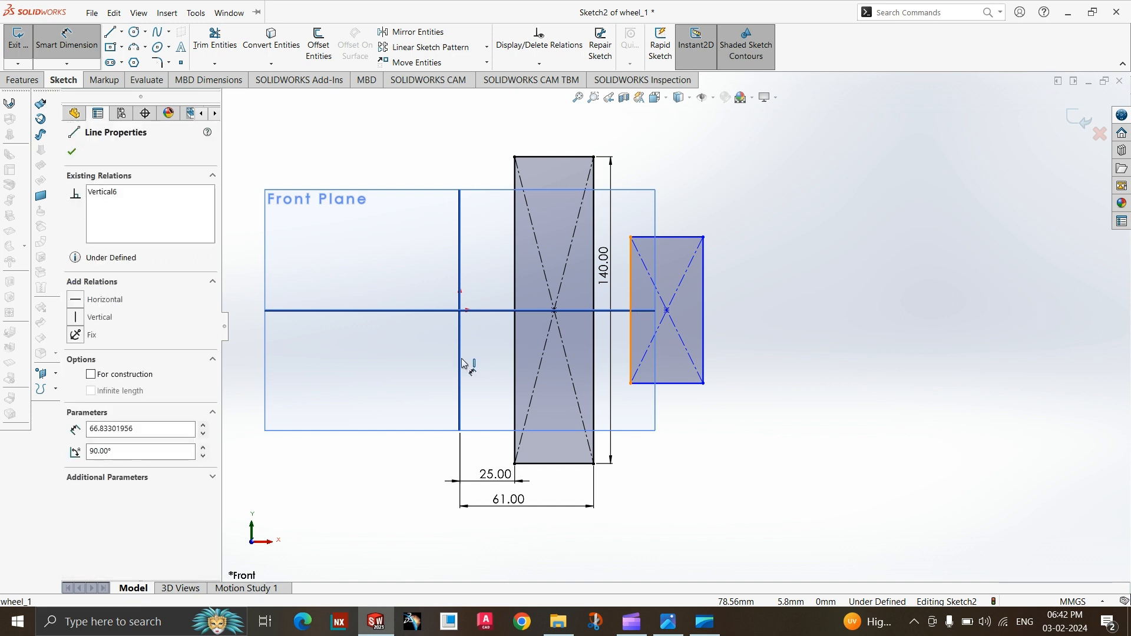
click(461, 364)
click(558, 528)
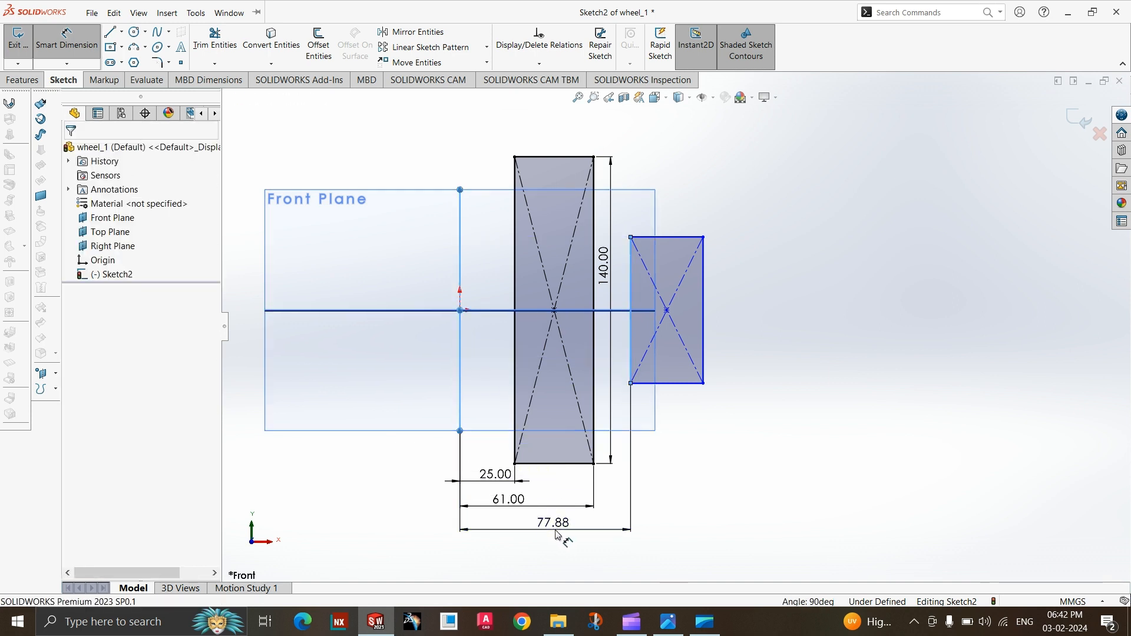
text(44)
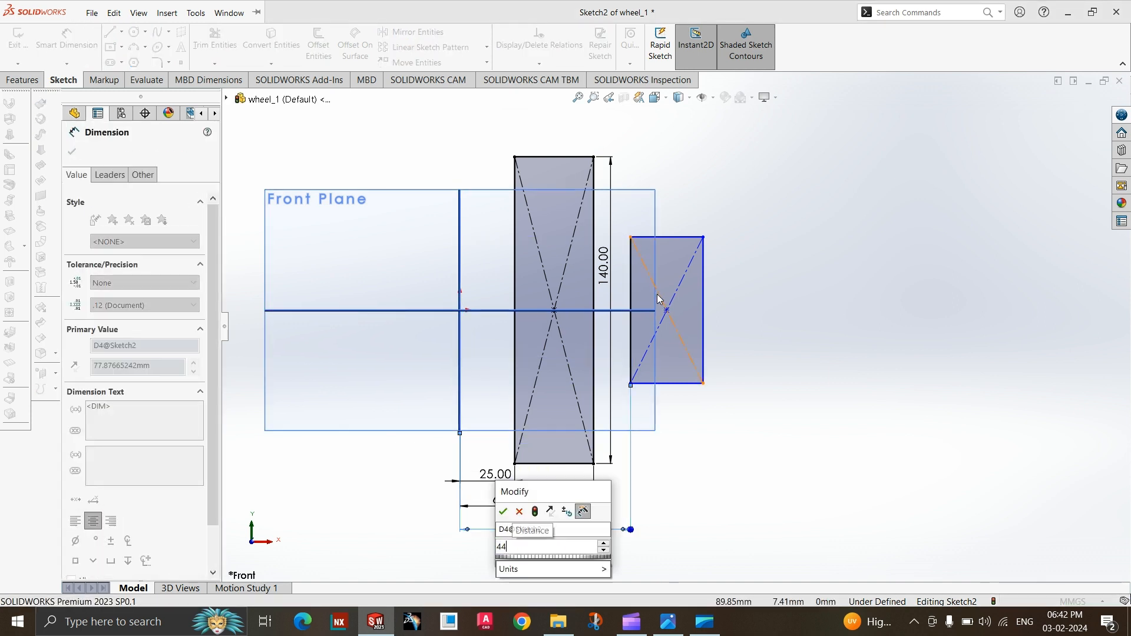
text(0/2)
key(Return)
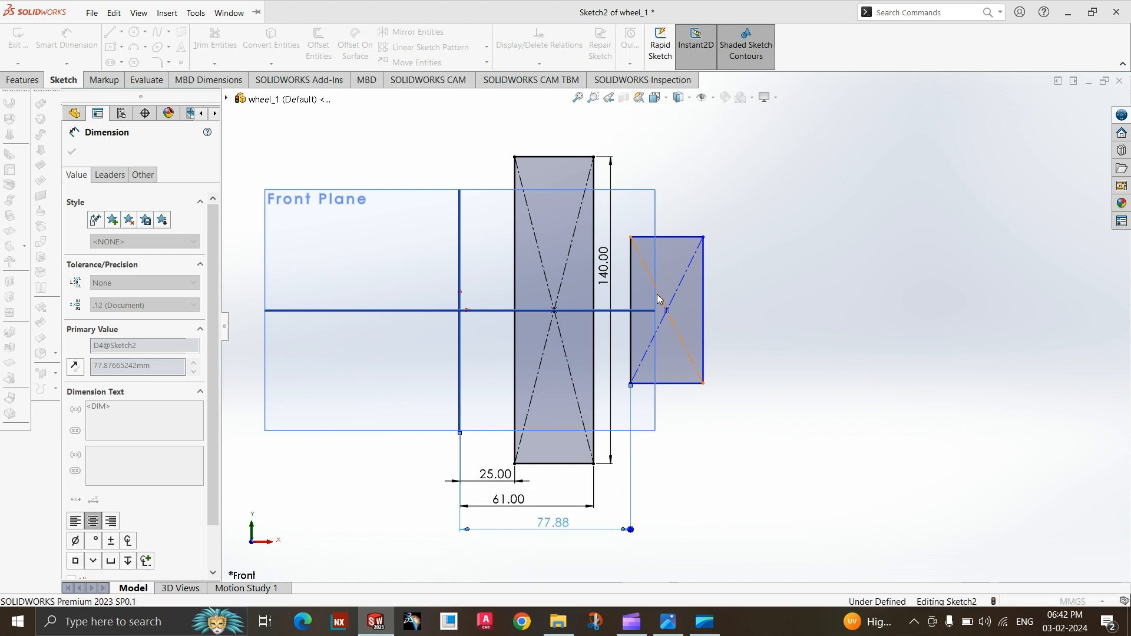
scroll(766, 373, up, 1)
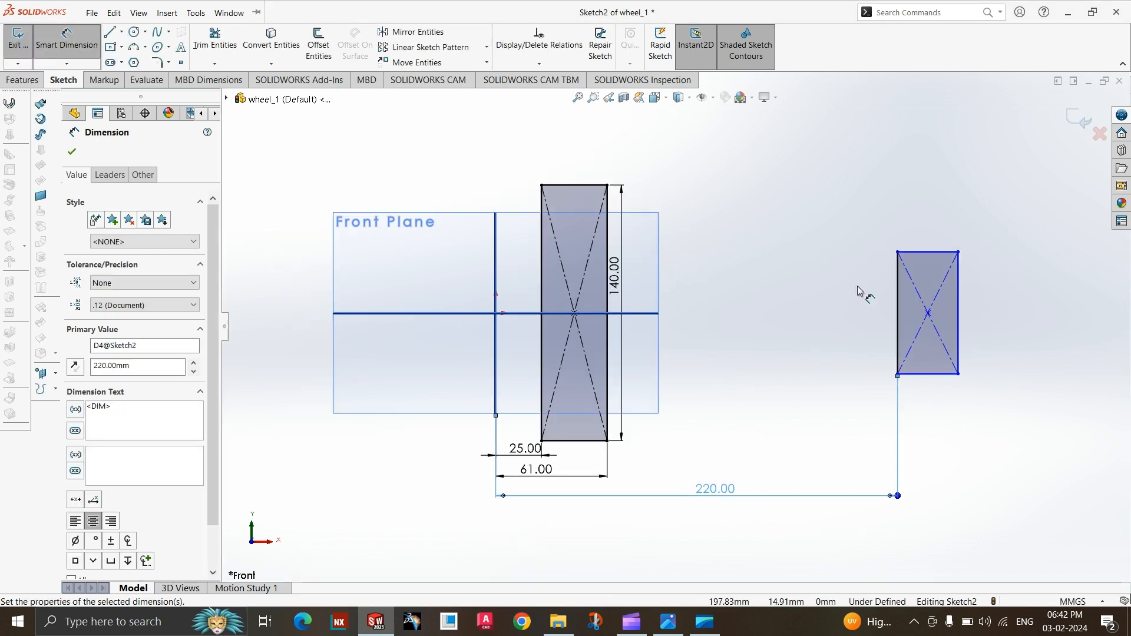
Dimension the outer rectangle's height as 160 mm, checking the rim width in the wheel drawing.
scroll(986, 386, down, 2)
scroll(985, 378, up, 1)
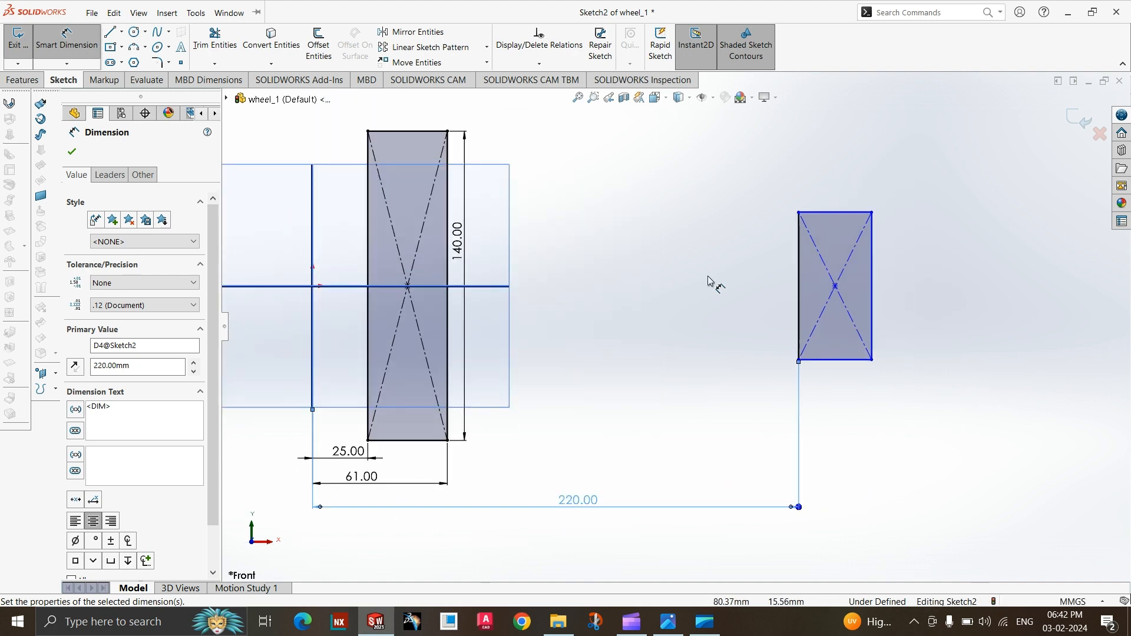
click(875, 283)
click(946, 289)
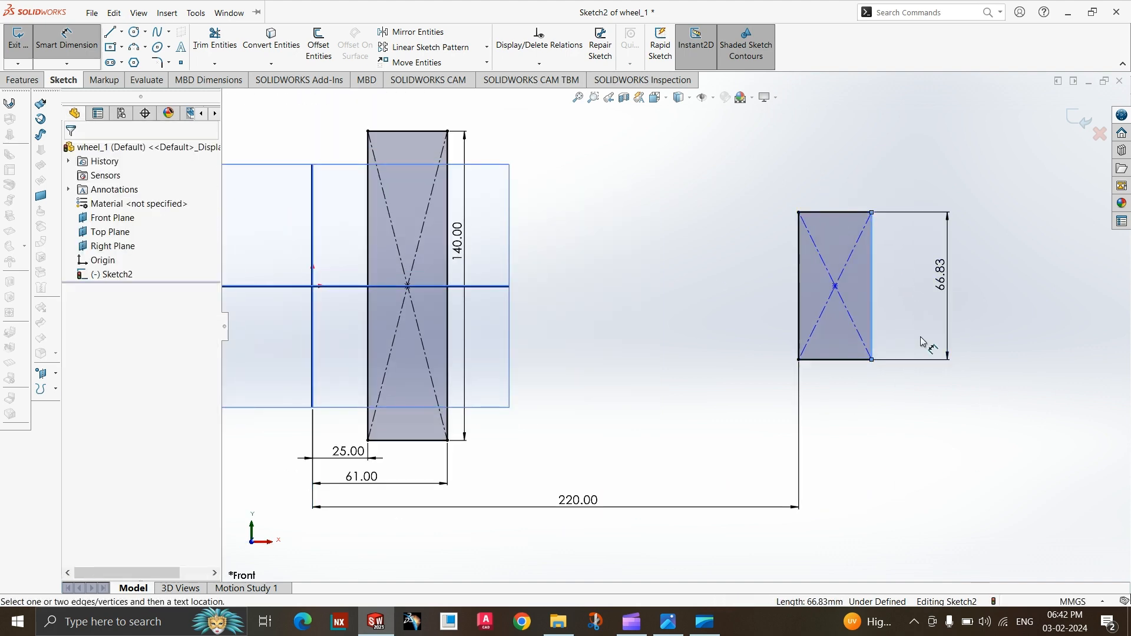
click(668, 621)
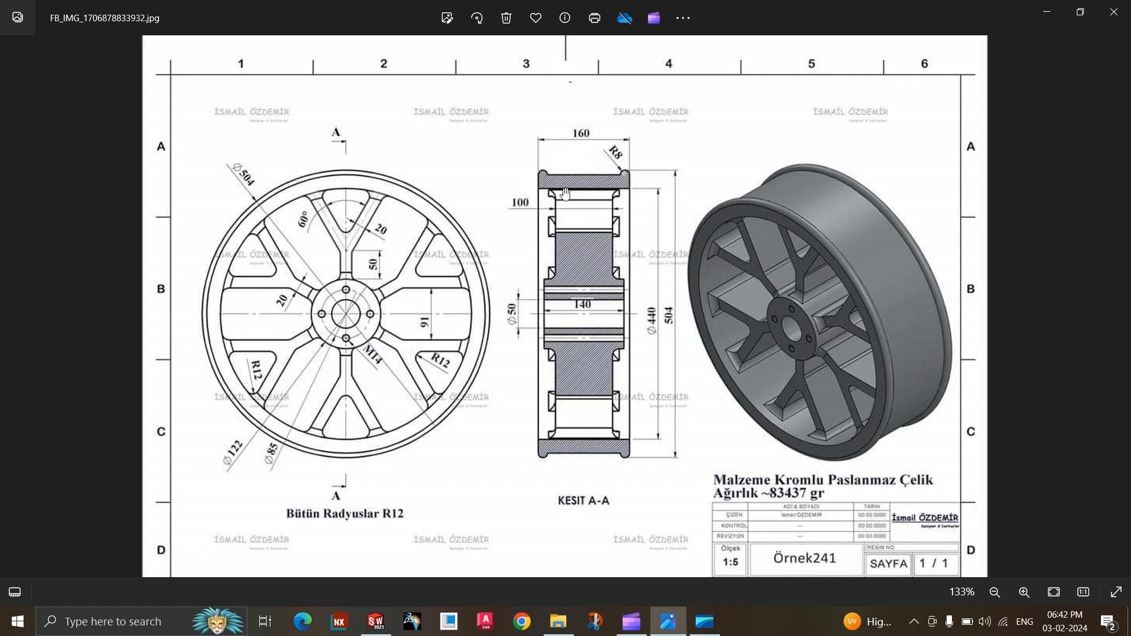
click(668, 621)
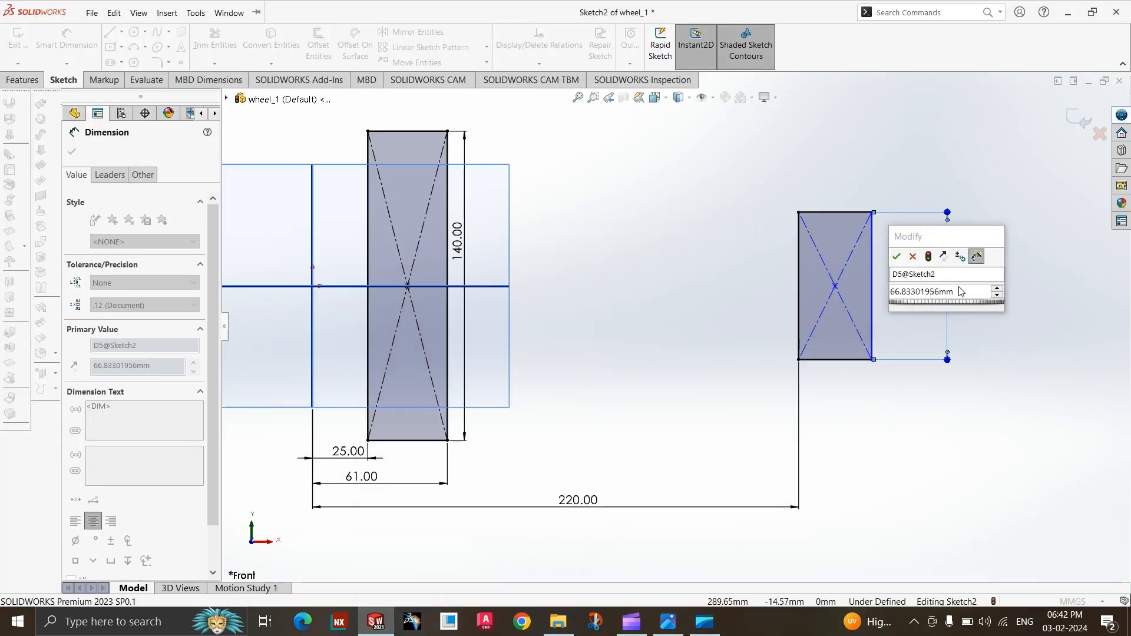
text(160)
key(Return)
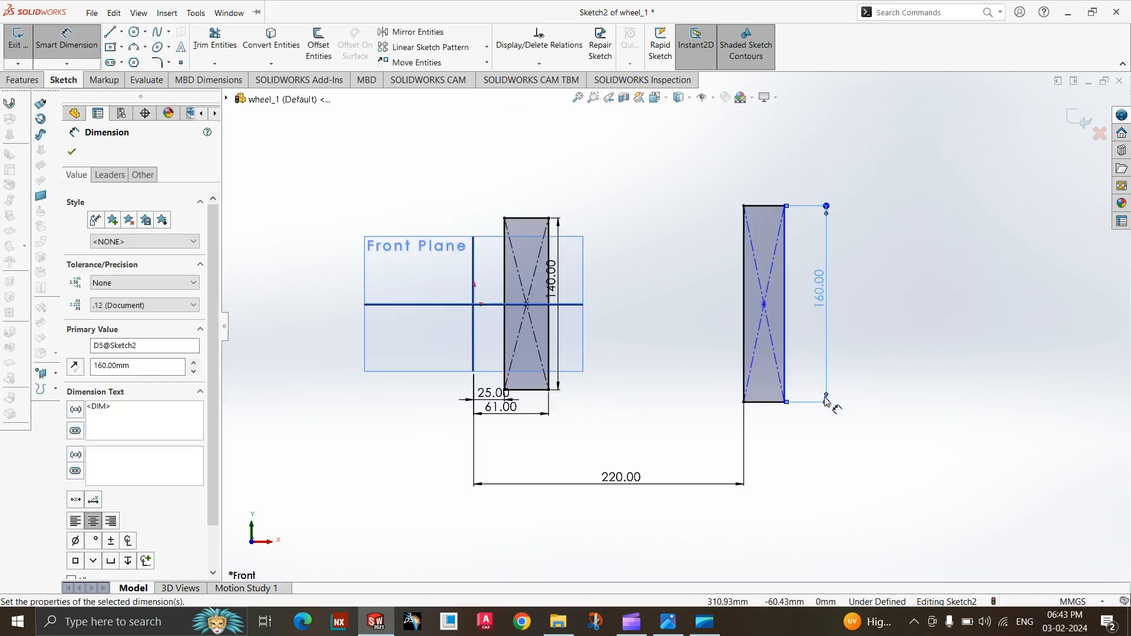
Check the rim edge in the wheel drawing and draw a circle about 6 mm in diameter on the outer rectangle's far side, just above its lower corner.
click(668, 621)
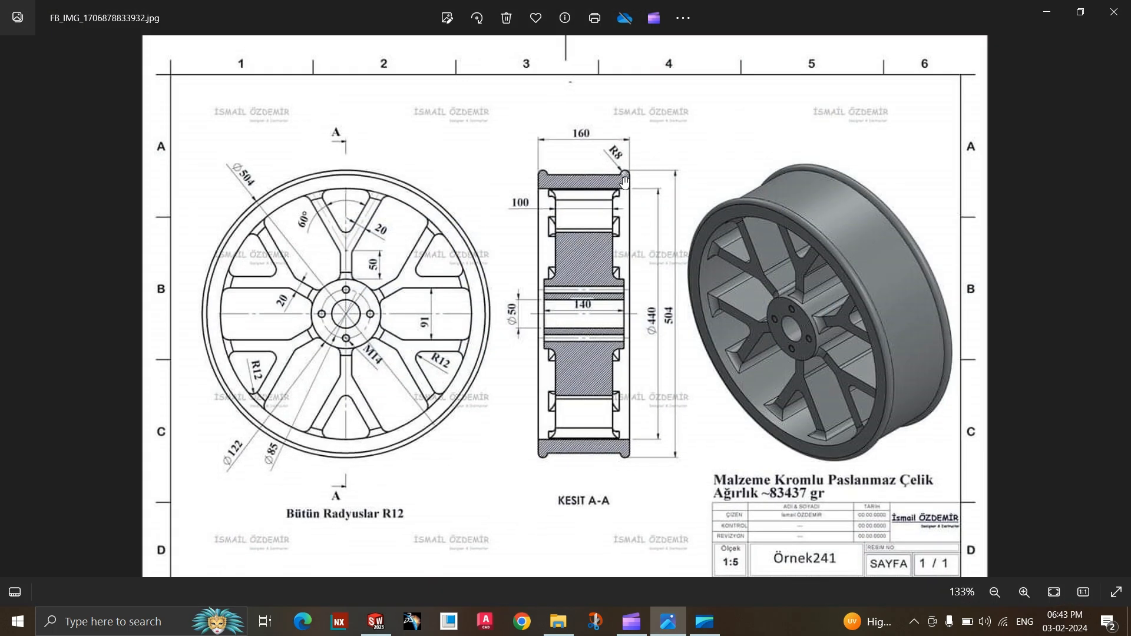
click(669, 611)
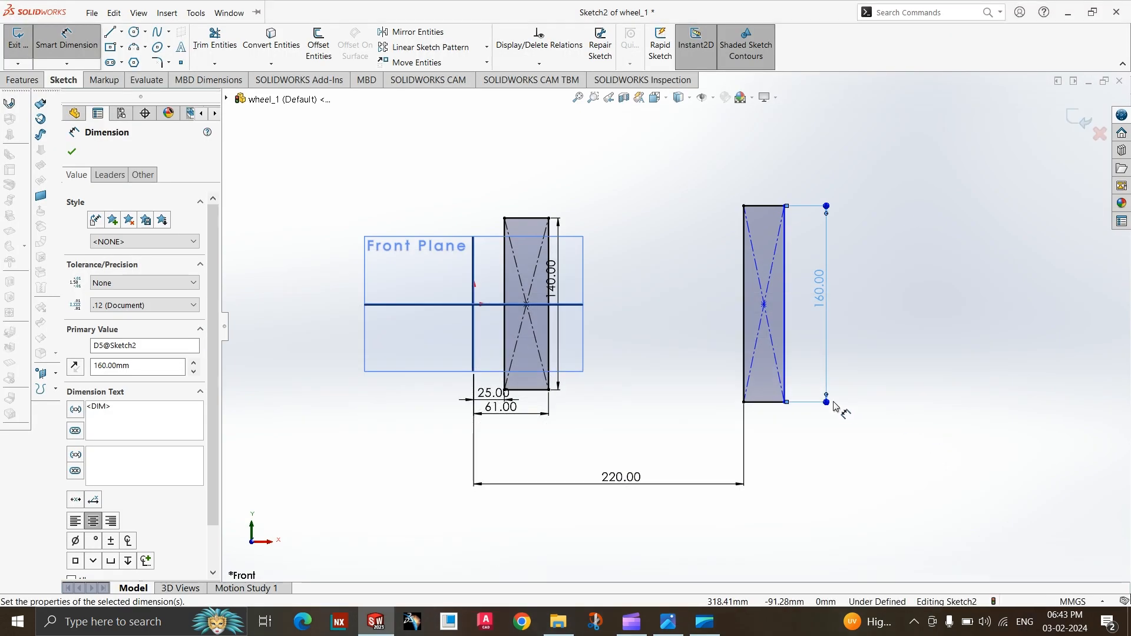
scroll(835, 406, up, 2)
scroll(754, 359, down, 3)
scroll(671, 323, down, 3)
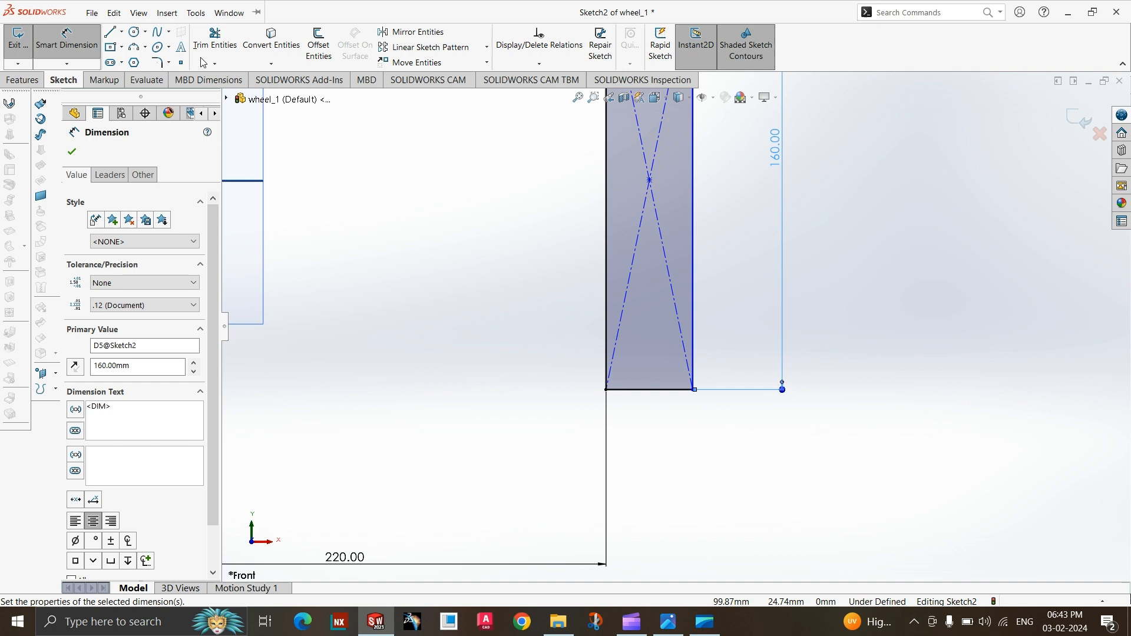
click(137, 31)
scroll(694, 374, down, 5)
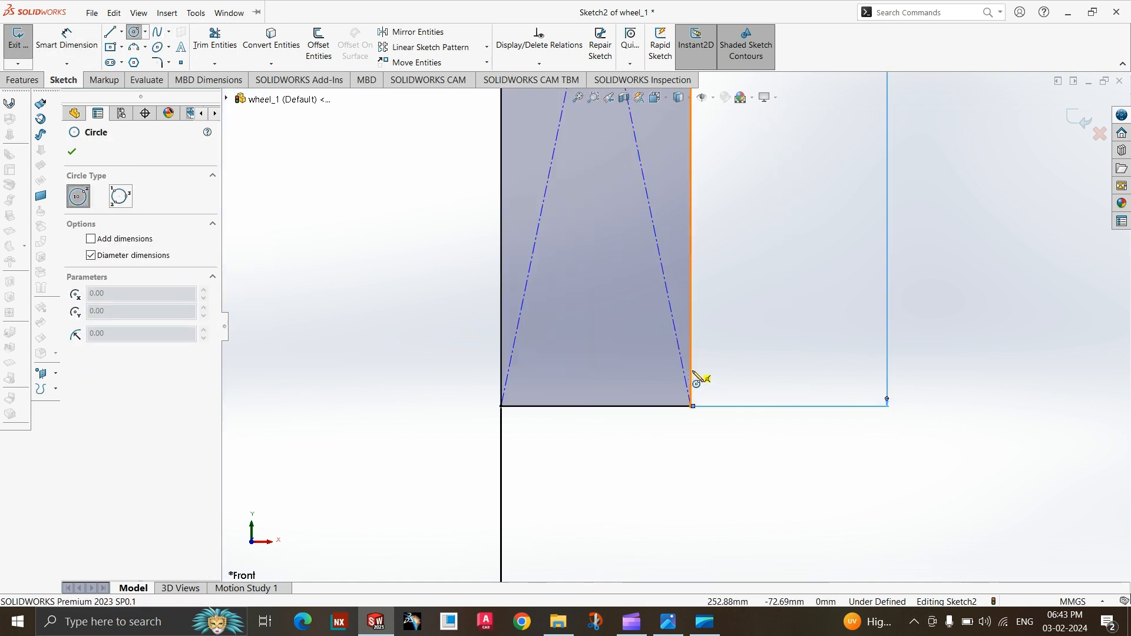
click(688, 382)
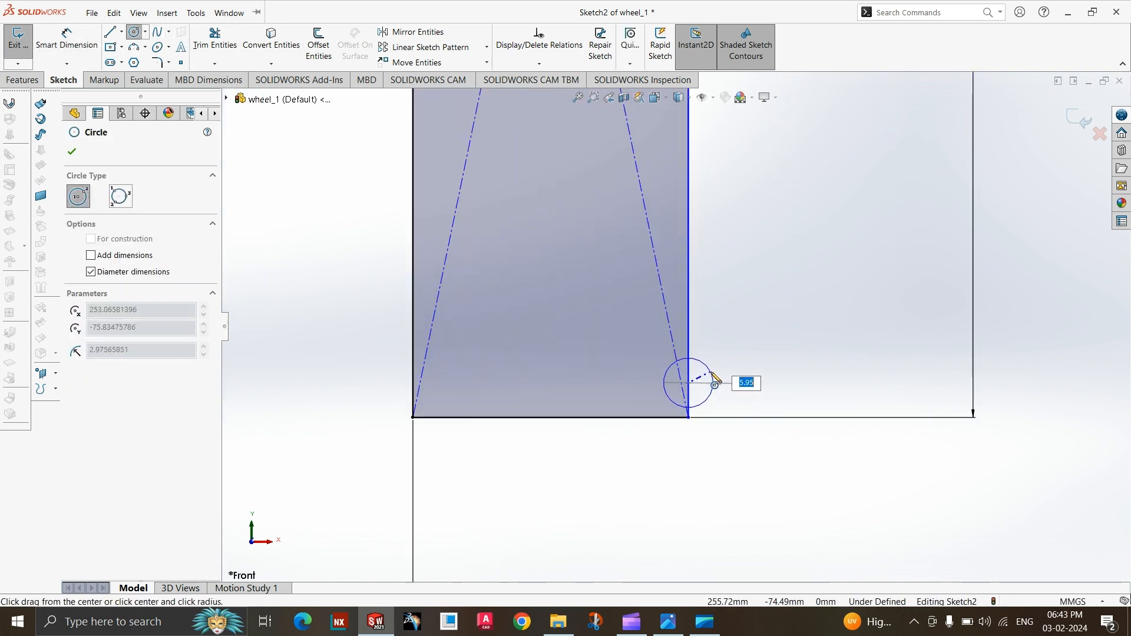
click(714, 383)
key(Escape)
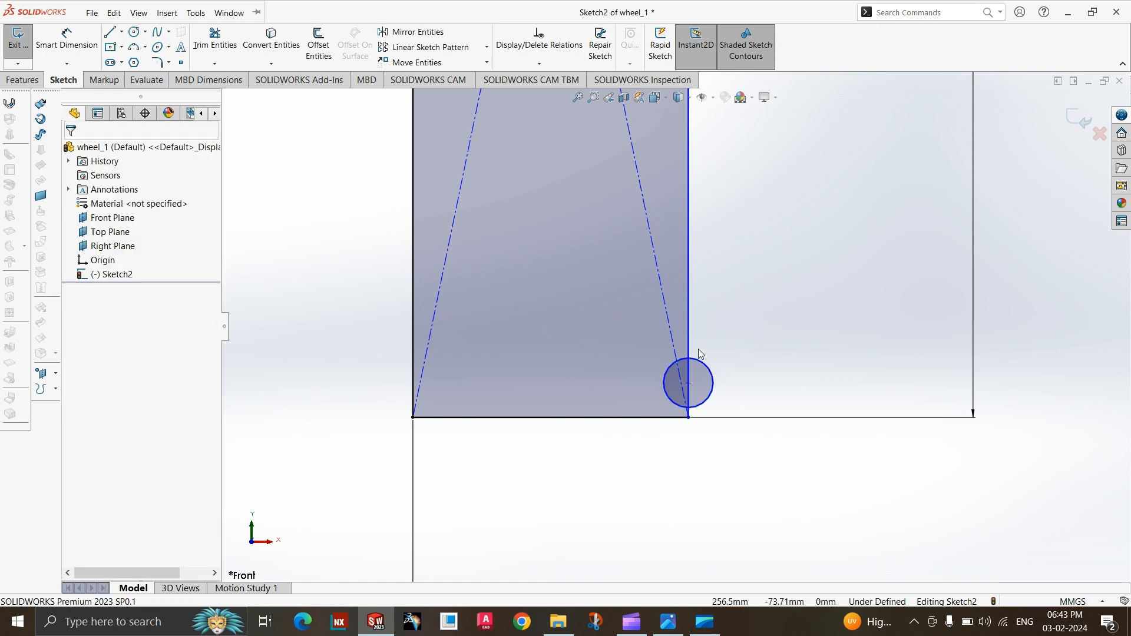
Dimension the diameter of the circle at the rim's lower outer corner as 16 mm.
click(76, 49)
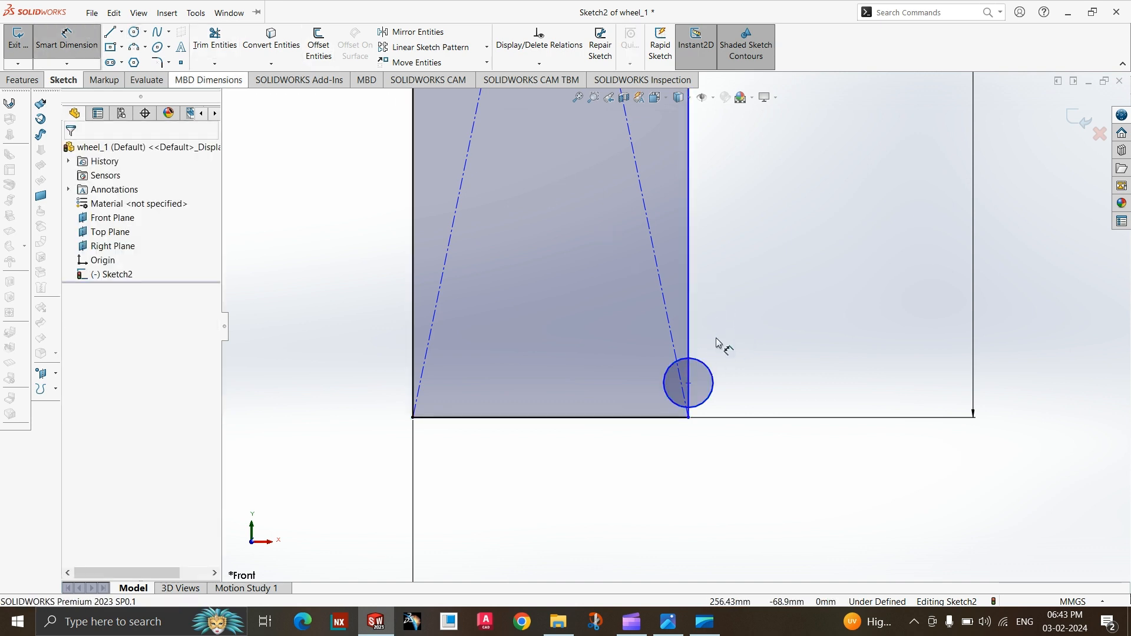
click(713, 383)
click(744, 369)
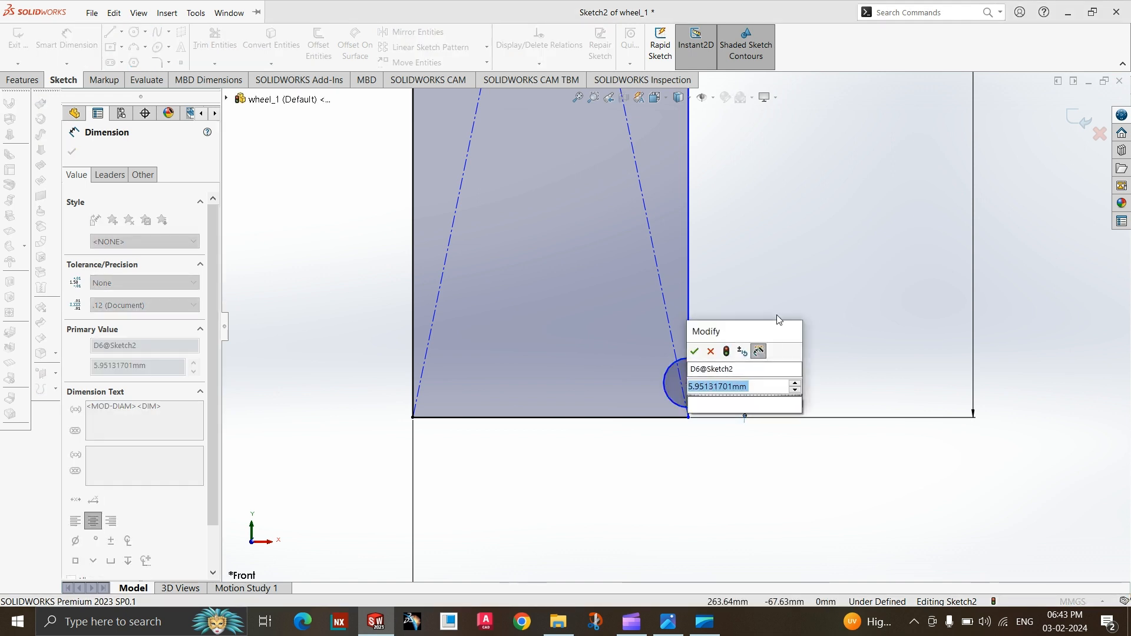
text(16)
key(Return)
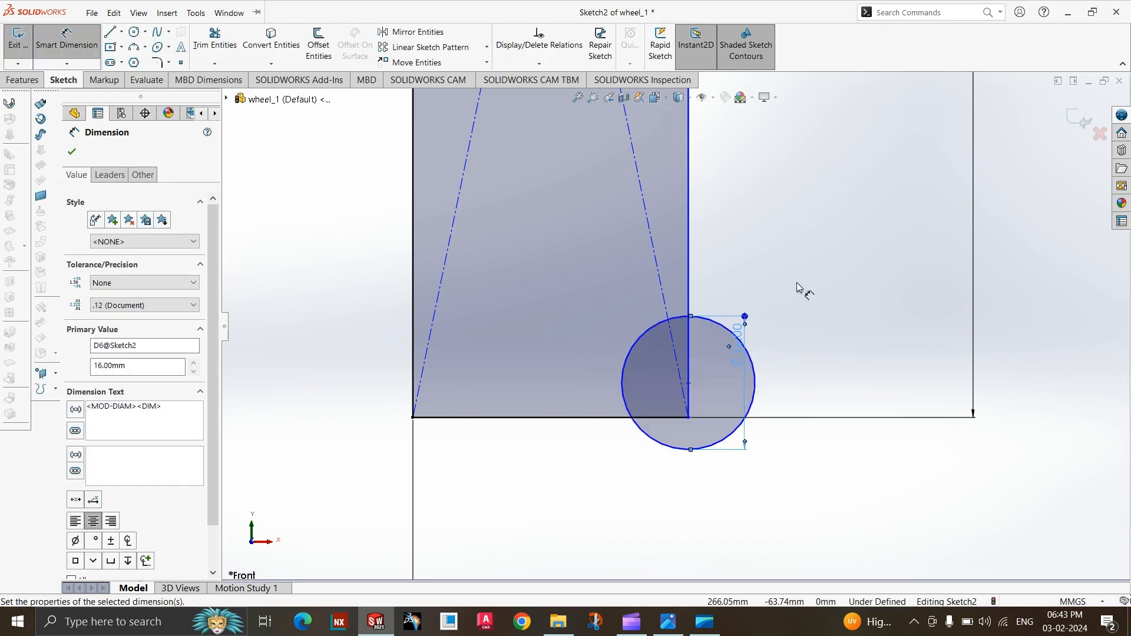
Make the 16 mm circle tangent to the lower edge of the outer rim rectangle.
key(Escape)
key(Escape)
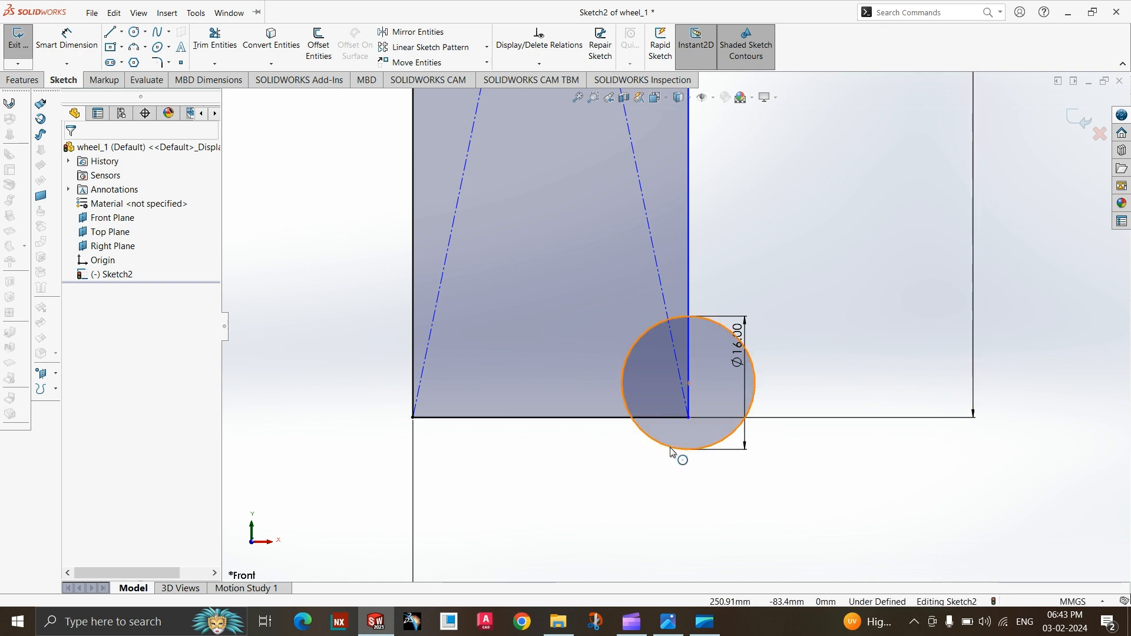
click(651, 452)
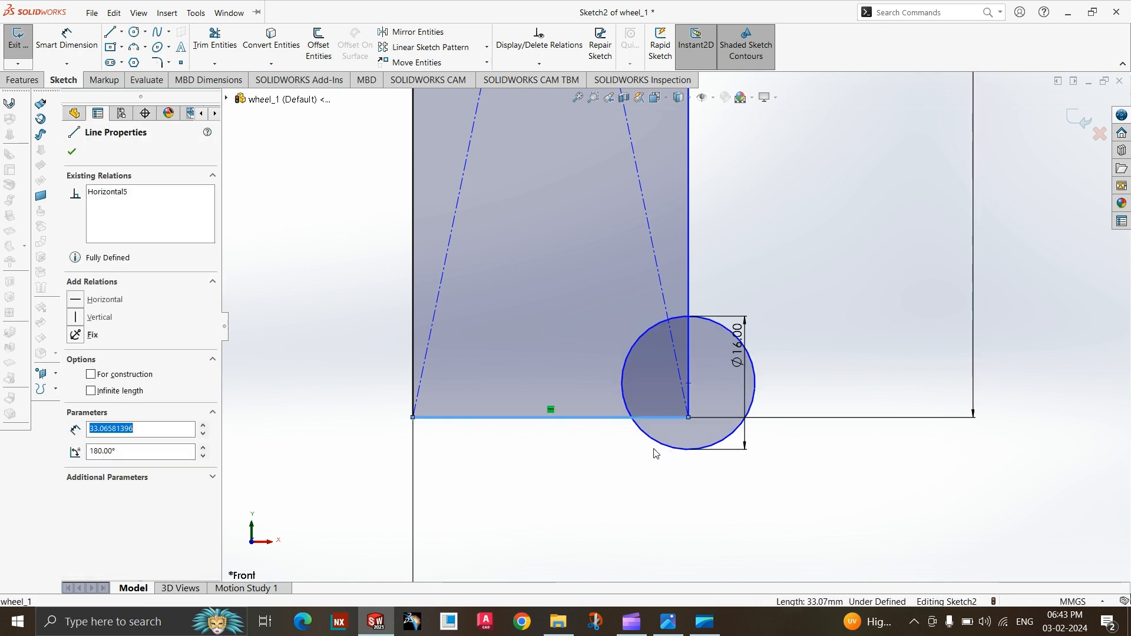
ctrl+click(677, 453)
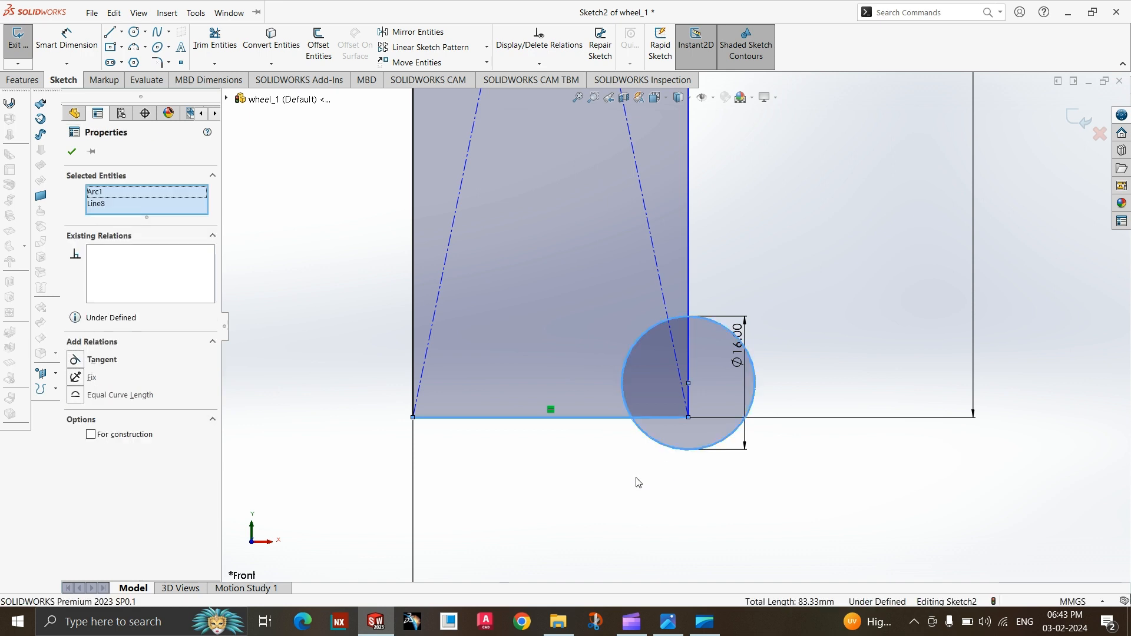
click(102, 360)
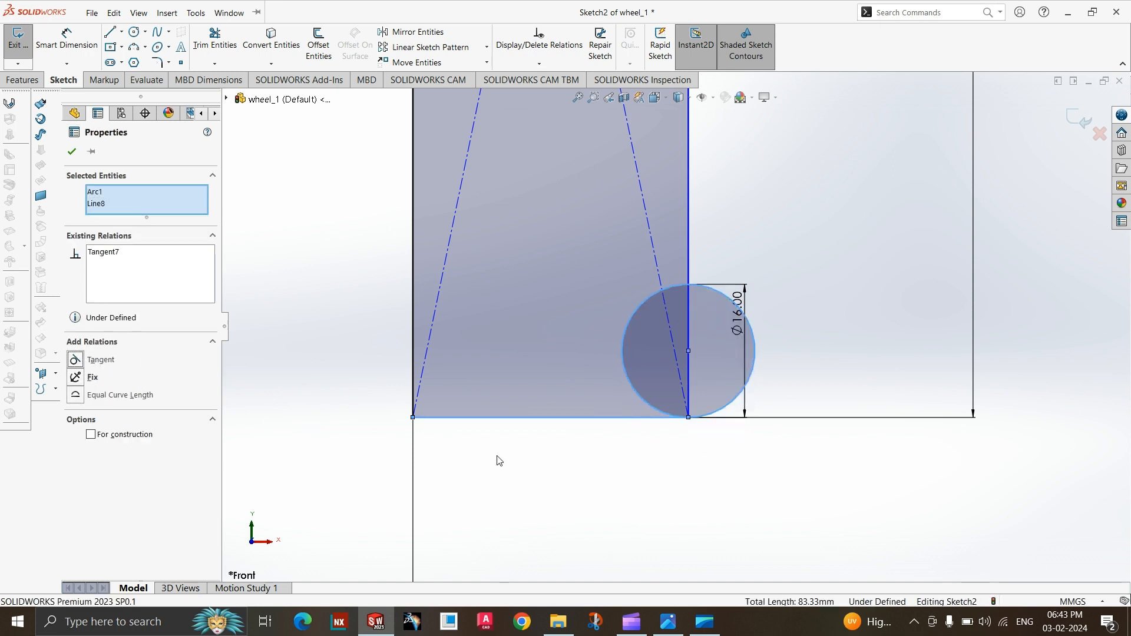
click(680, 502)
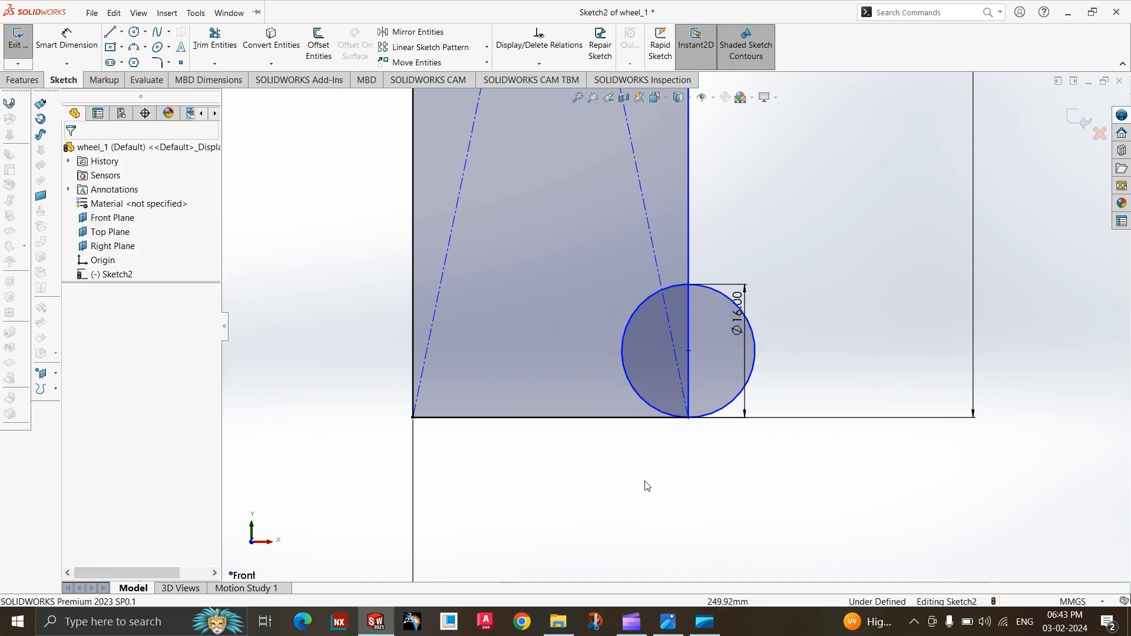
Trim the part of the 16 mm circle inside the rim rectangle and the rectangle's side segment it spans, leaving an outward half-round.
scroll(610, 462, up, 2)
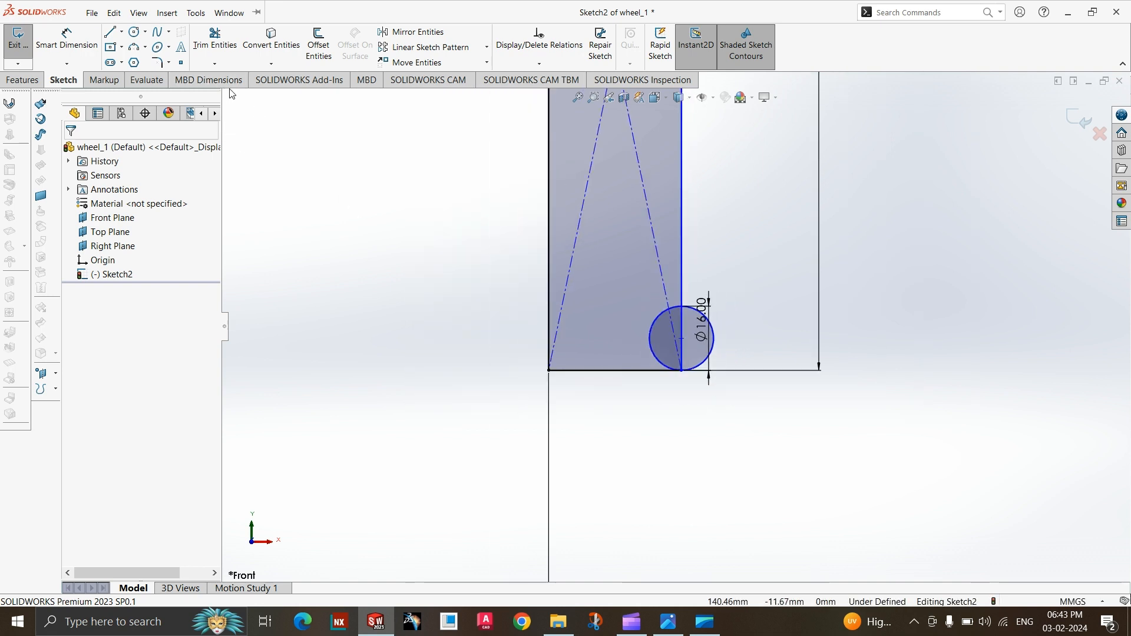
click(215, 38)
click(658, 332)
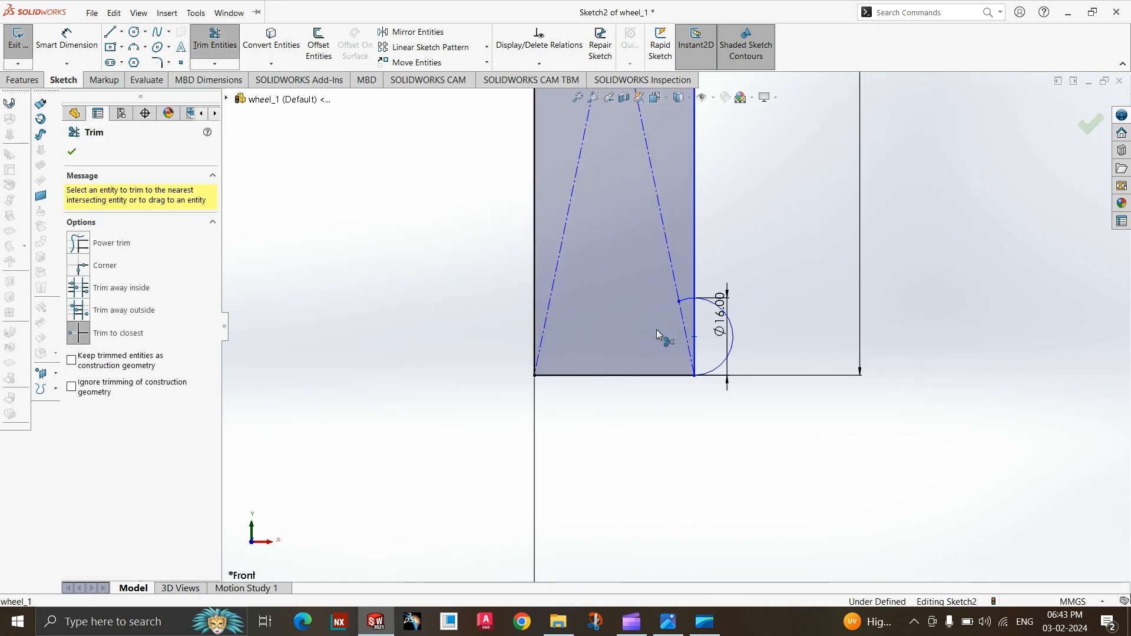
scroll(656, 330, down, 1)
click(707, 331)
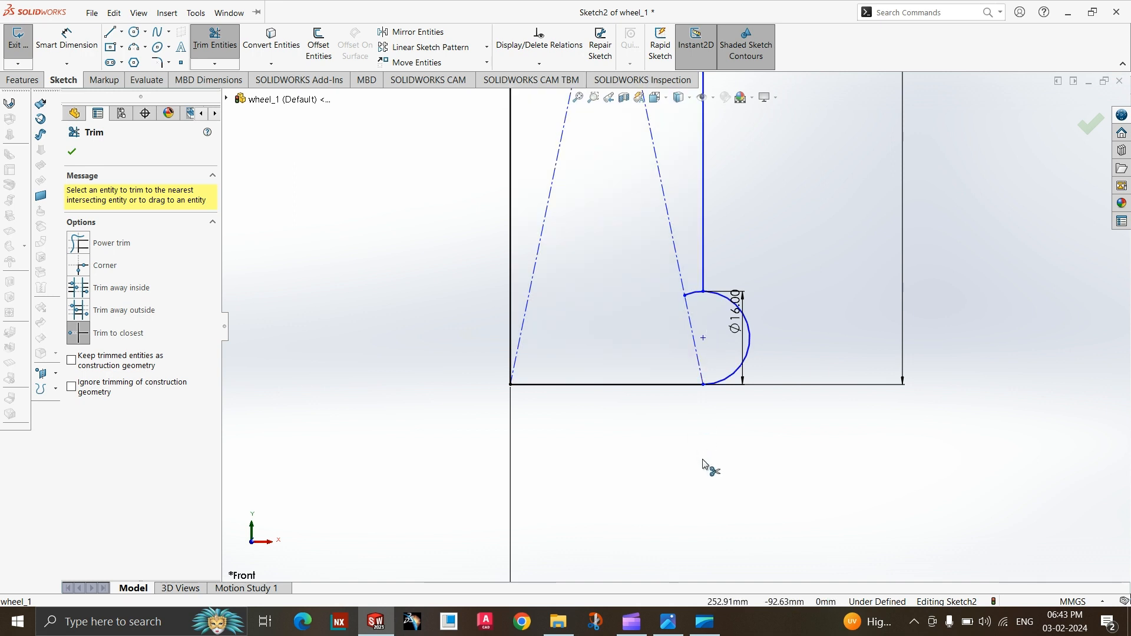
scroll(707, 323, down, 2)
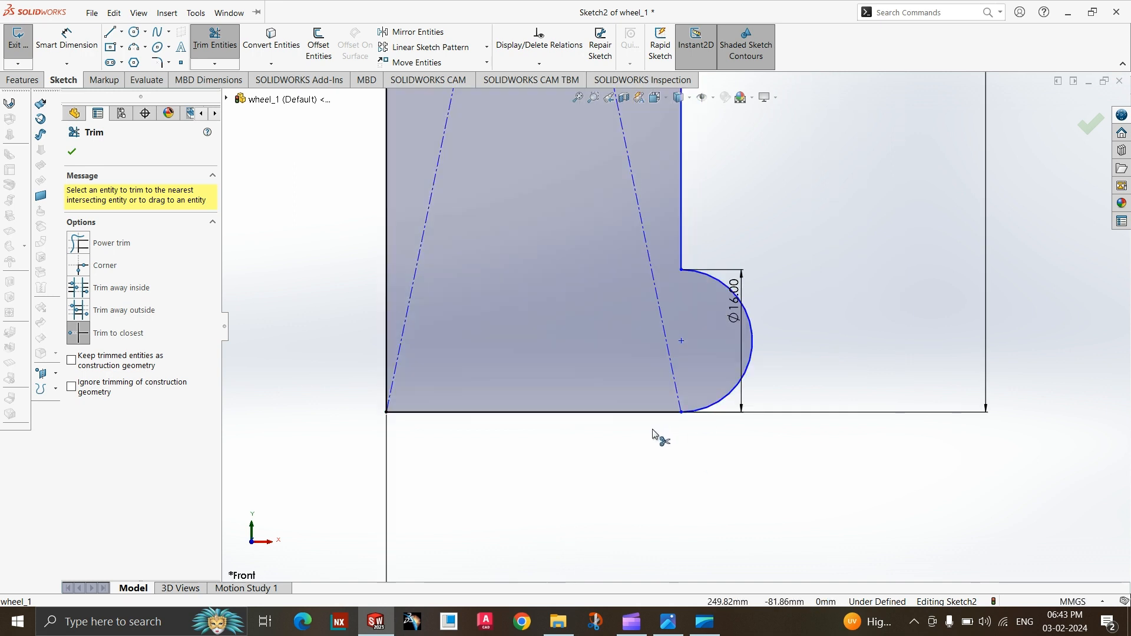
scroll(659, 435, up, 4)
scroll(665, 505, up, 3)
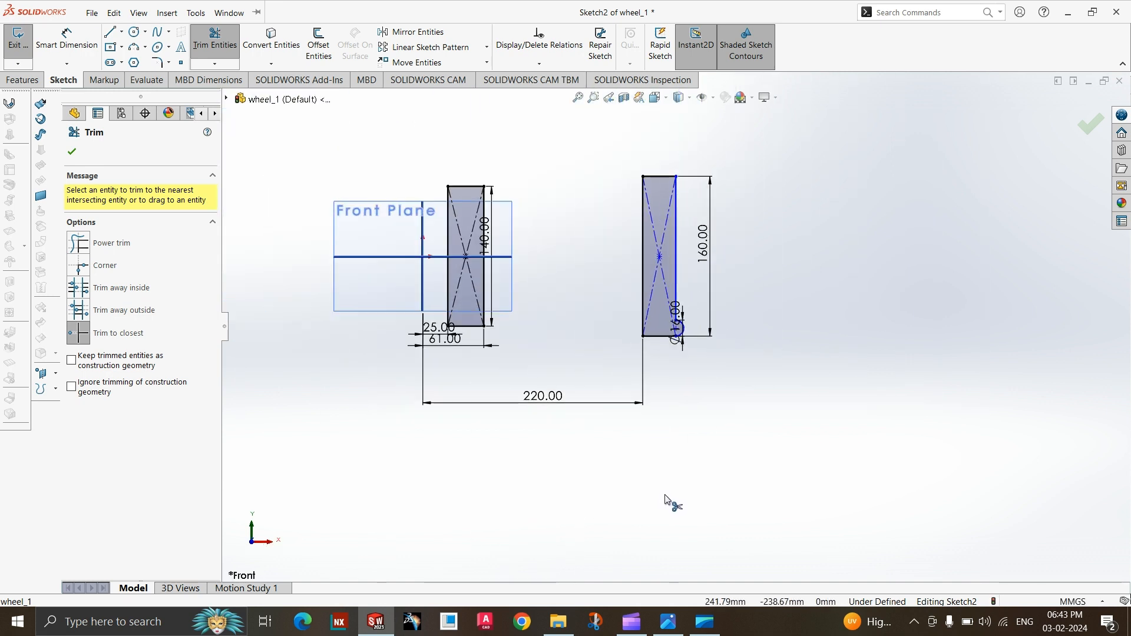
scroll(673, 245, down, 2)
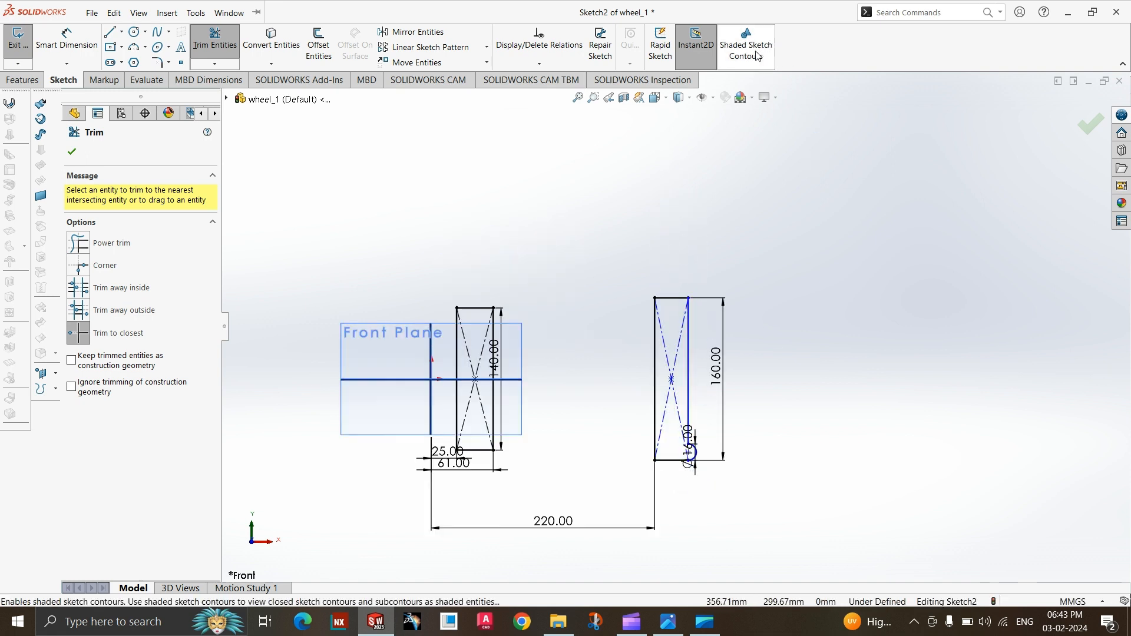
scroll(701, 416, down, 1)
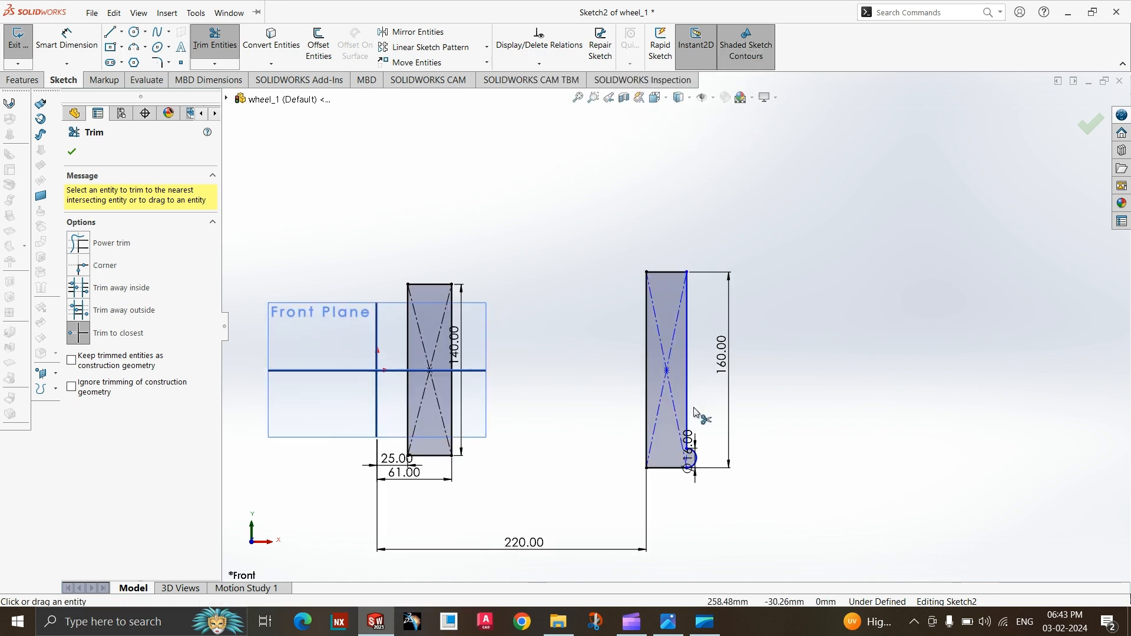
scroll(693, 488, down, 1)
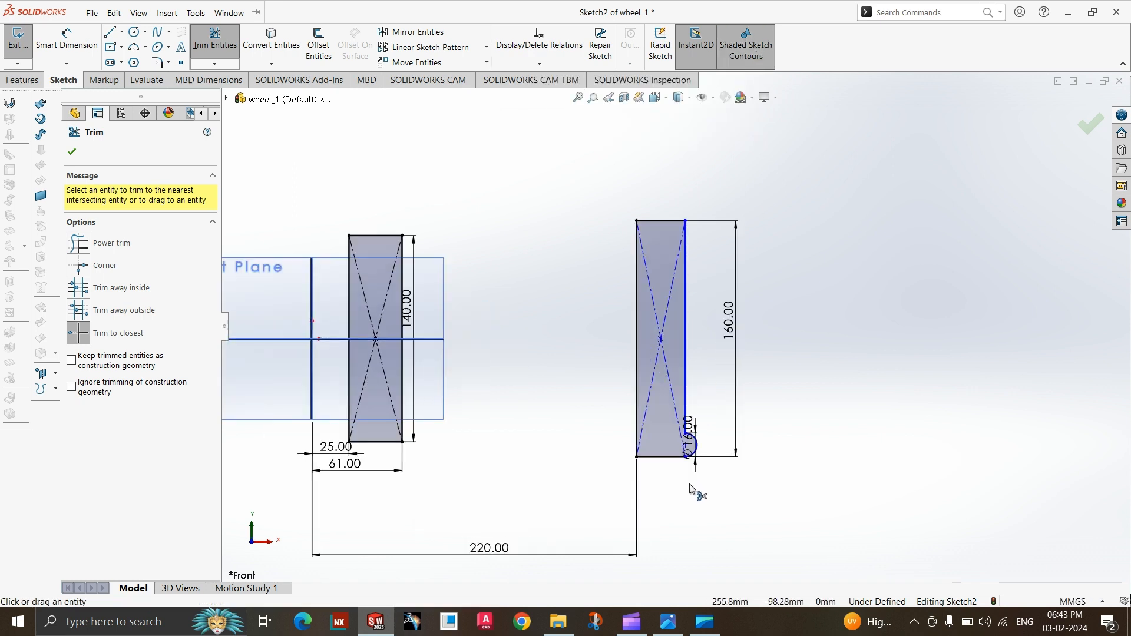
key(Escape)
Check the rim edges in the wheel drawing and mirror the lower corner's arc about the Top Plane, keeping the original.
scroll(687, 206, down, 1)
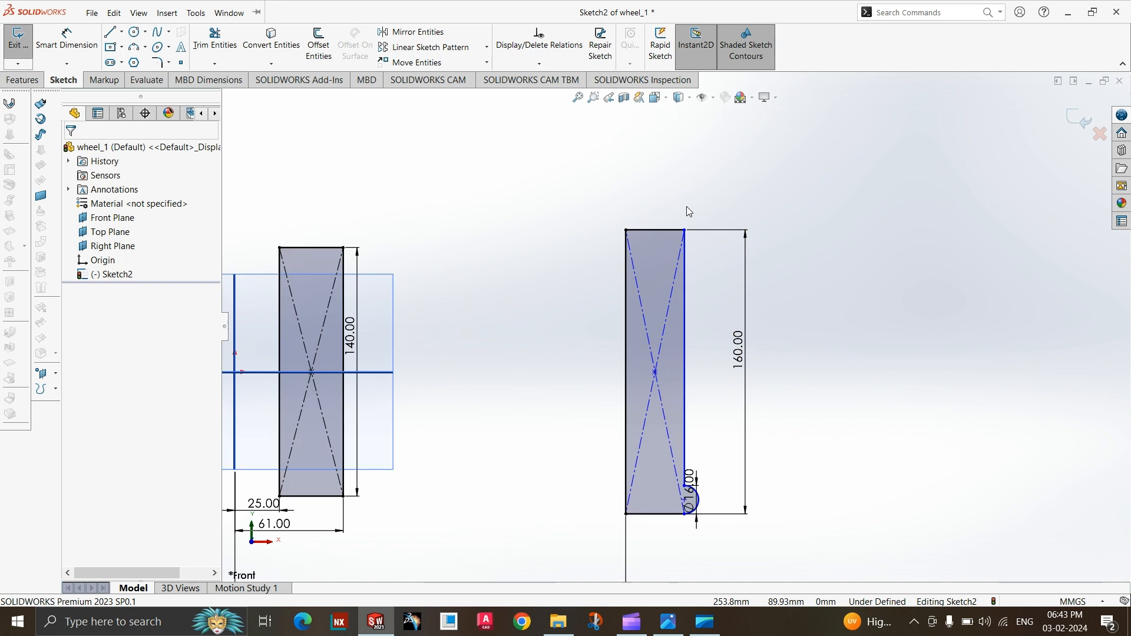
scroll(687, 206, up, 2)
scroll(704, 468, down, 2)
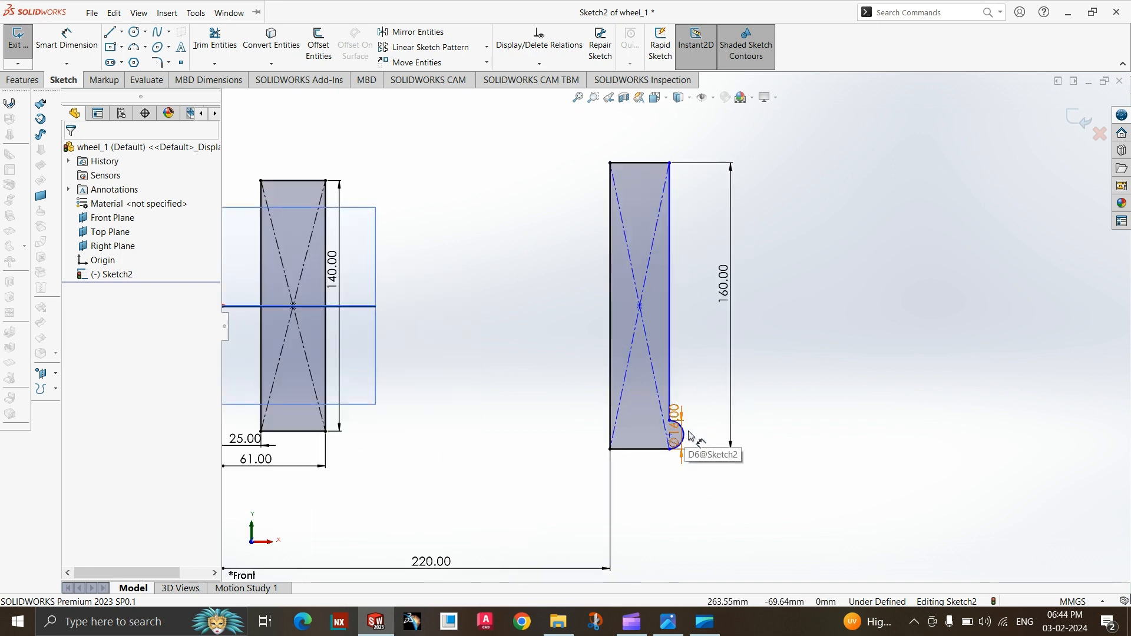
scroll(691, 436, up, 1)
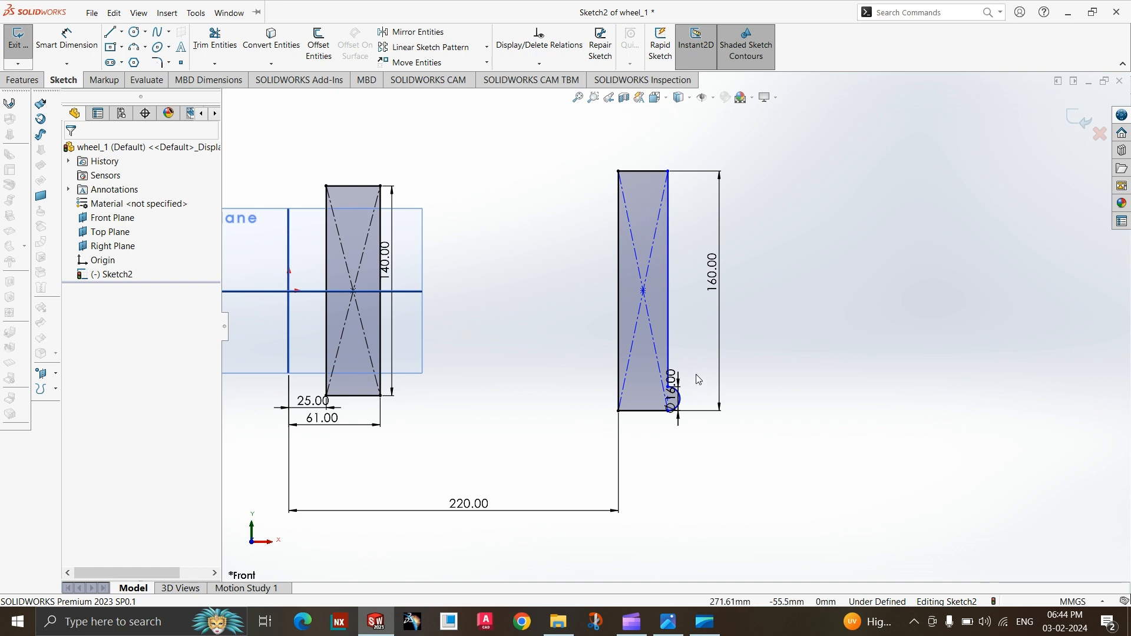
scroll(697, 378, up, 1)
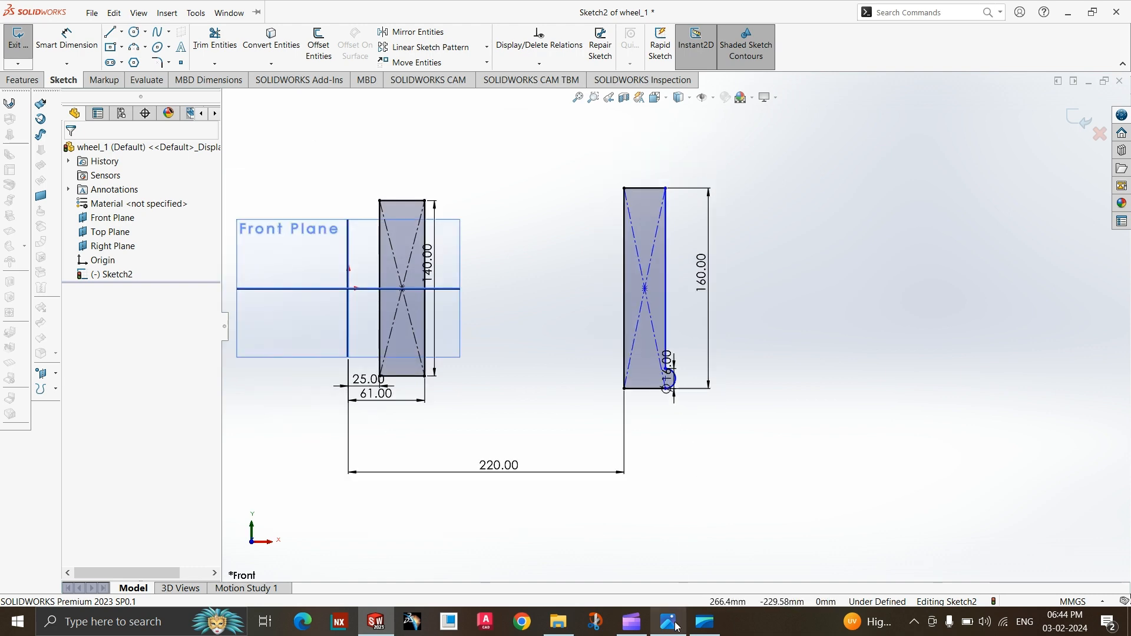
click(677, 624)
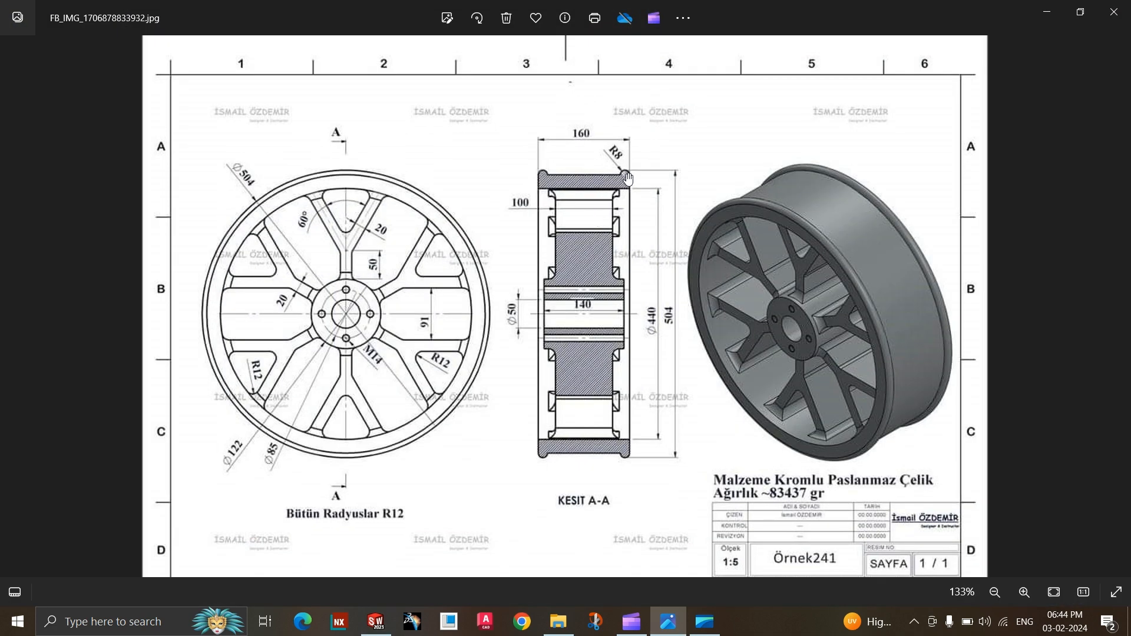
click(668, 622)
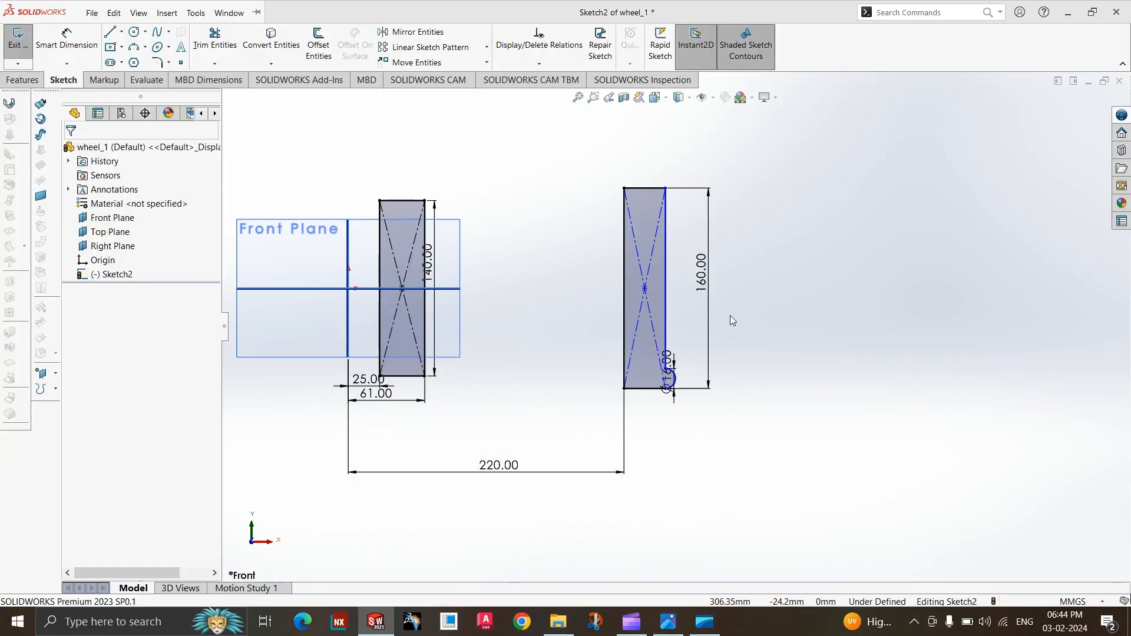
scroll(666, 519, down, 2)
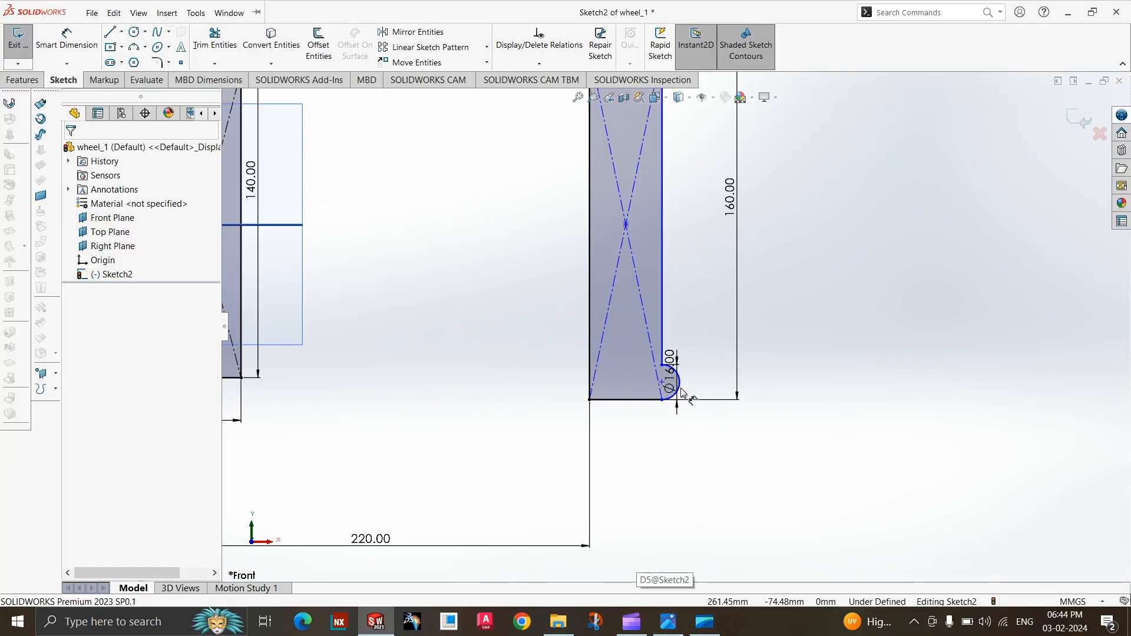
click(669, 424)
scroll(667, 541, up, 1)
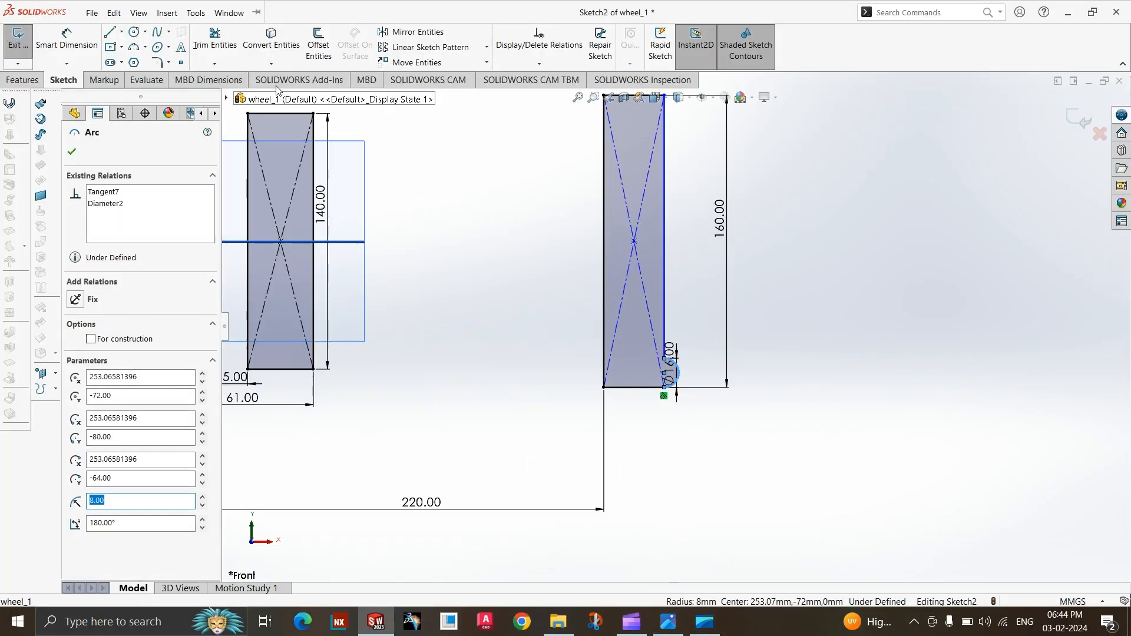
click(410, 32)
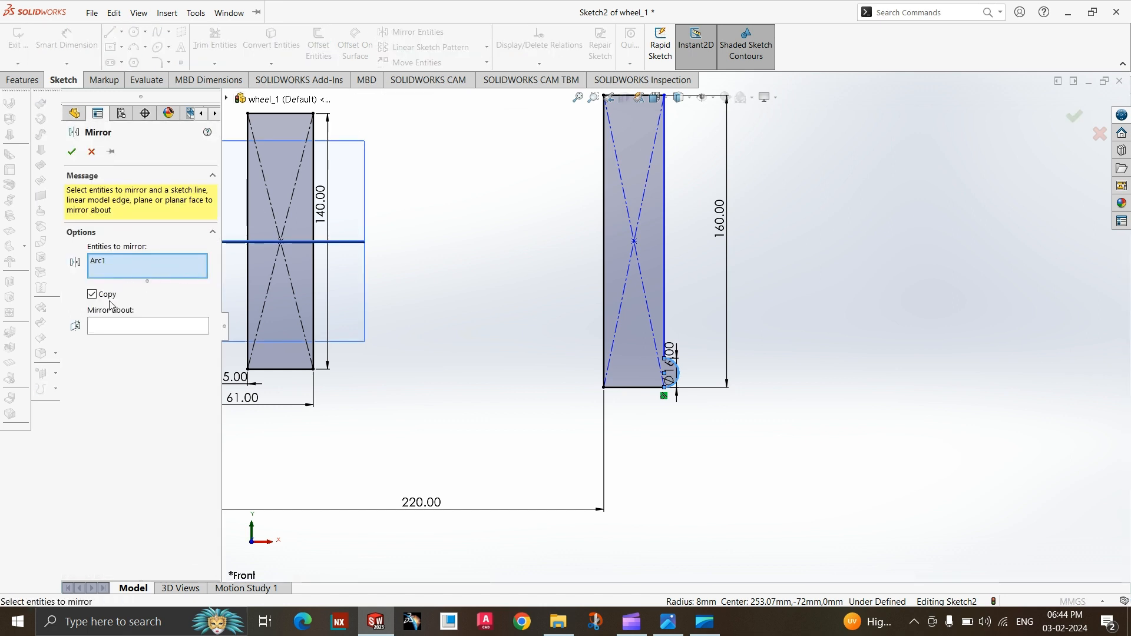
click(116, 326)
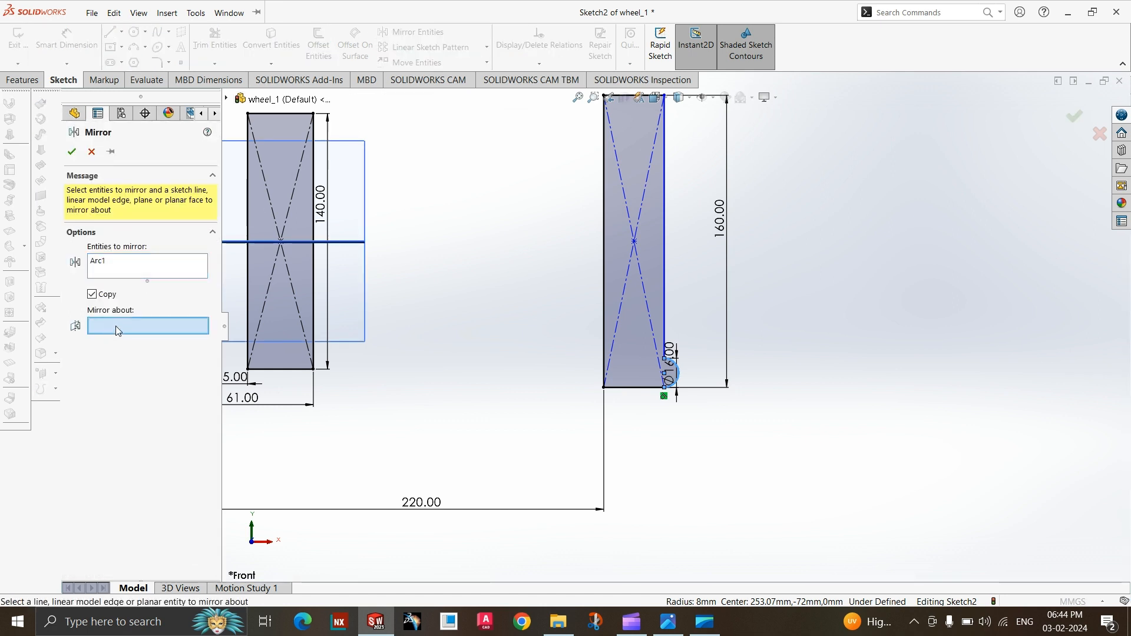
click(340, 239)
scroll(678, 540, up, 1)
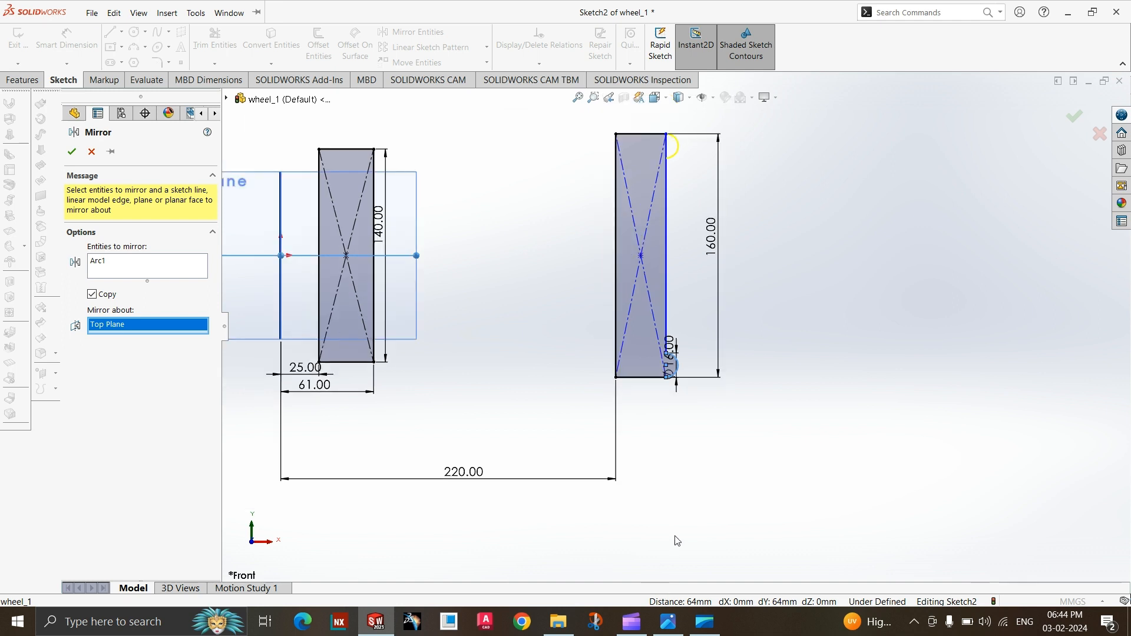
click(72, 153)
Trim the rim rectangle's side segment behind the upper arc and move the 16 mm diameter dimension outside the 160 mm dimension.
scroll(658, 271, down, 3)
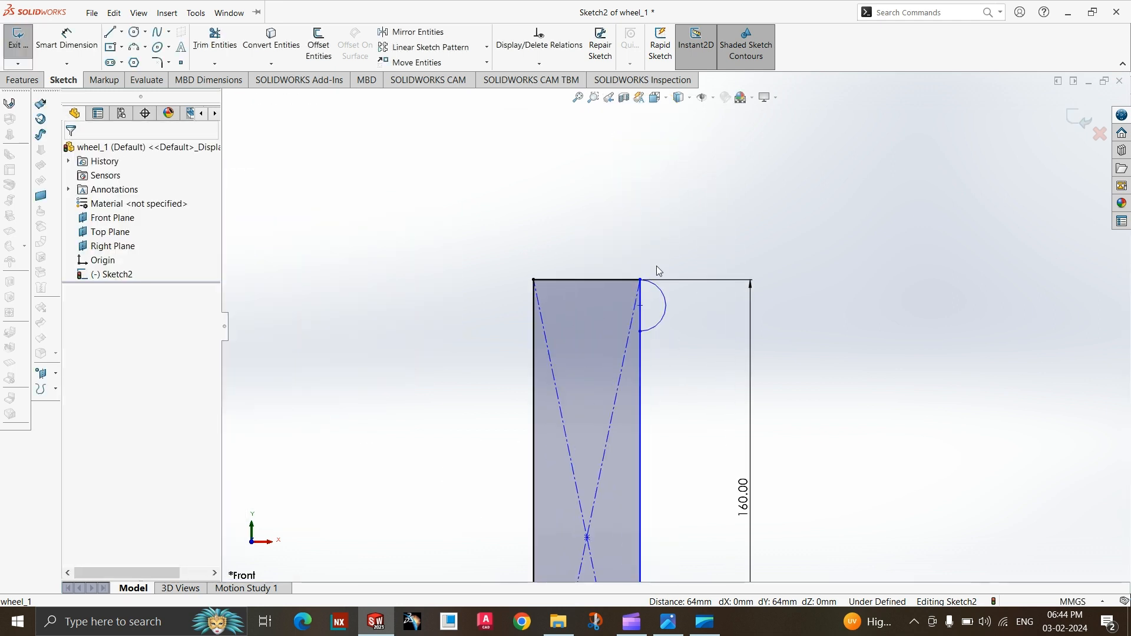
scroll(659, 271, down, 2)
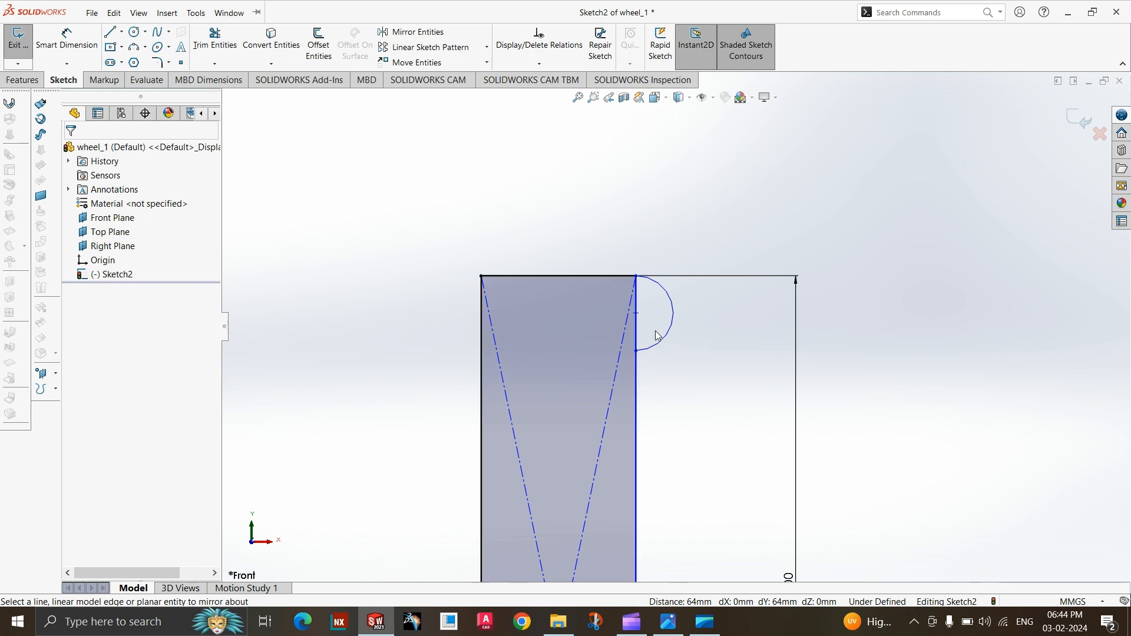
click(215, 39)
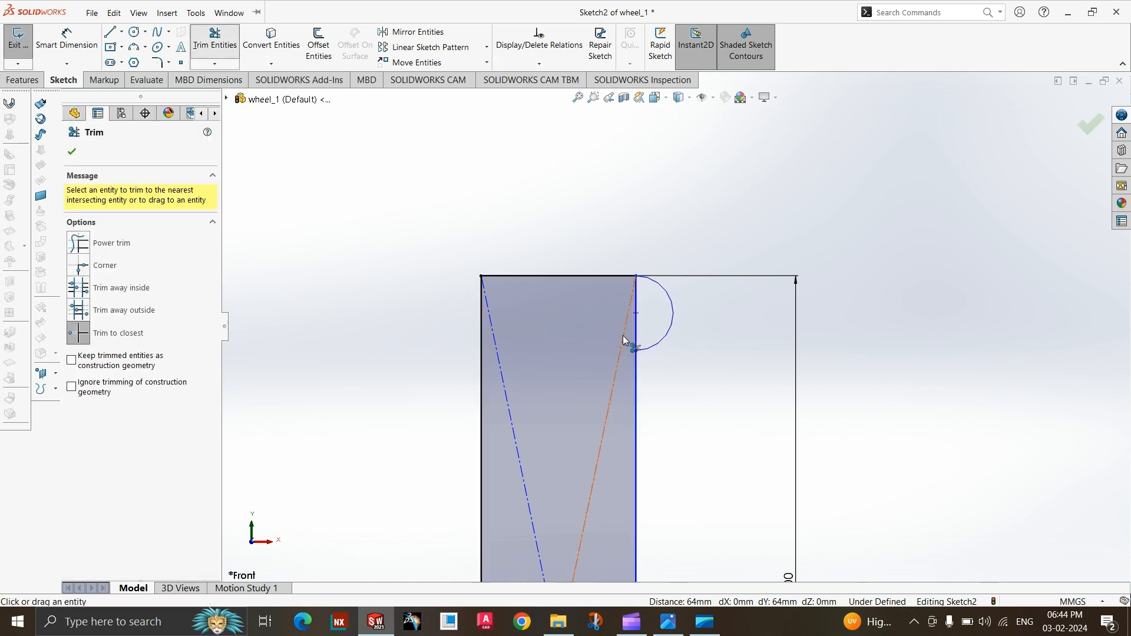
click(636, 340)
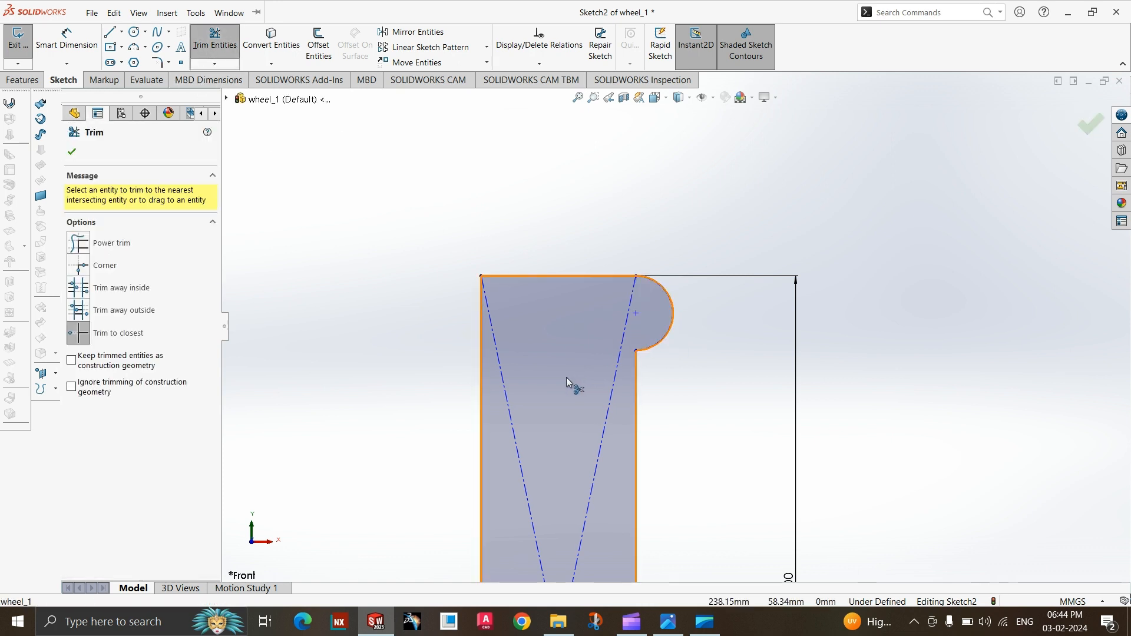
scroll(615, 223, up, 5)
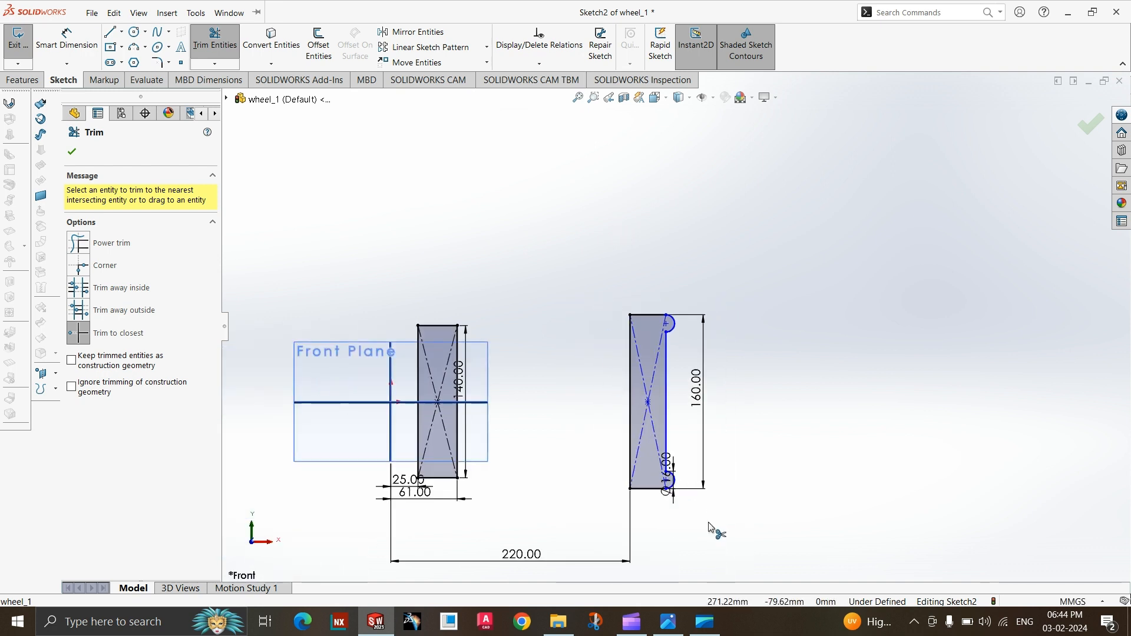
scroll(705, 518, down, 1)
key(Escape)
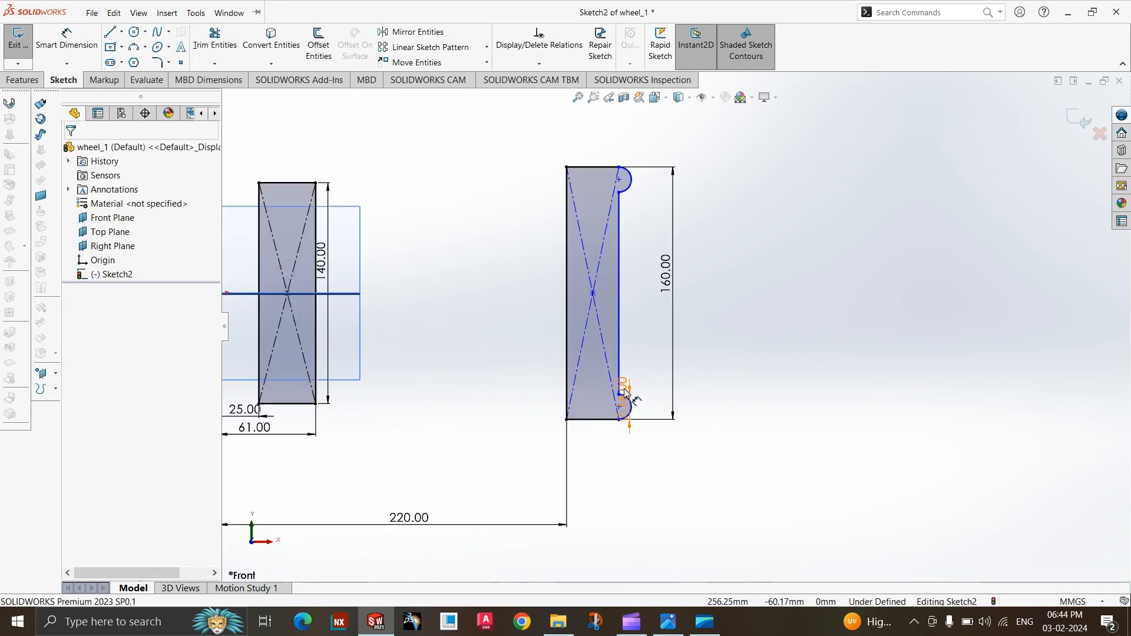
drag(624, 391, 693, 417)
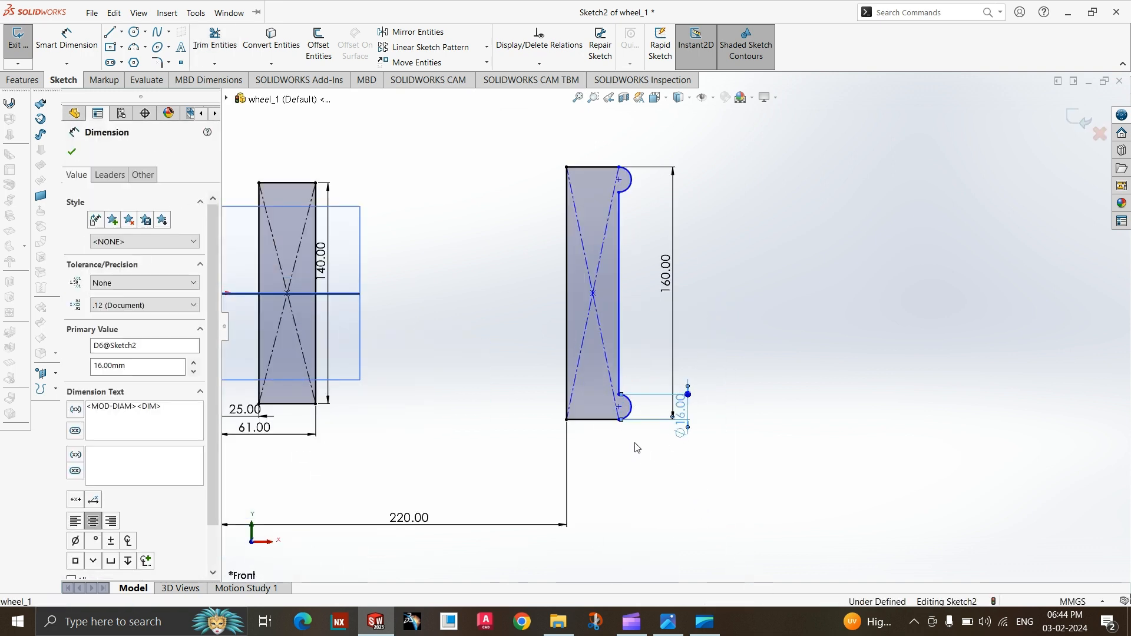
click(645, 455)
Check the section view in the wheel drawing and dimension the horizontal distance from the Right Plane to the lower rim arc.
click(668, 622)
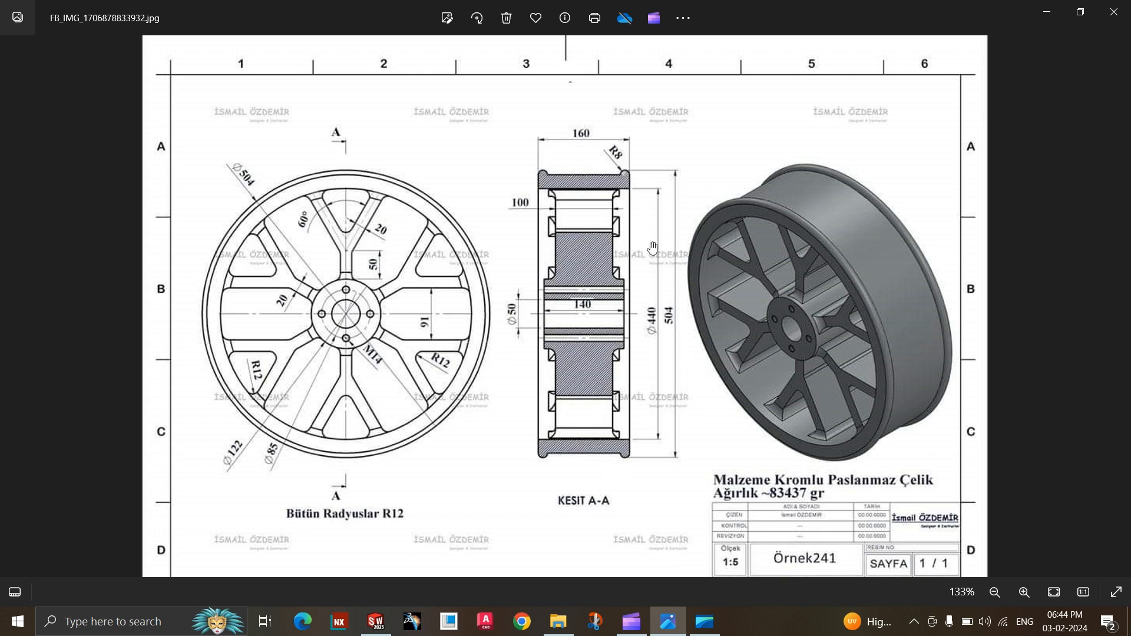
click(669, 620)
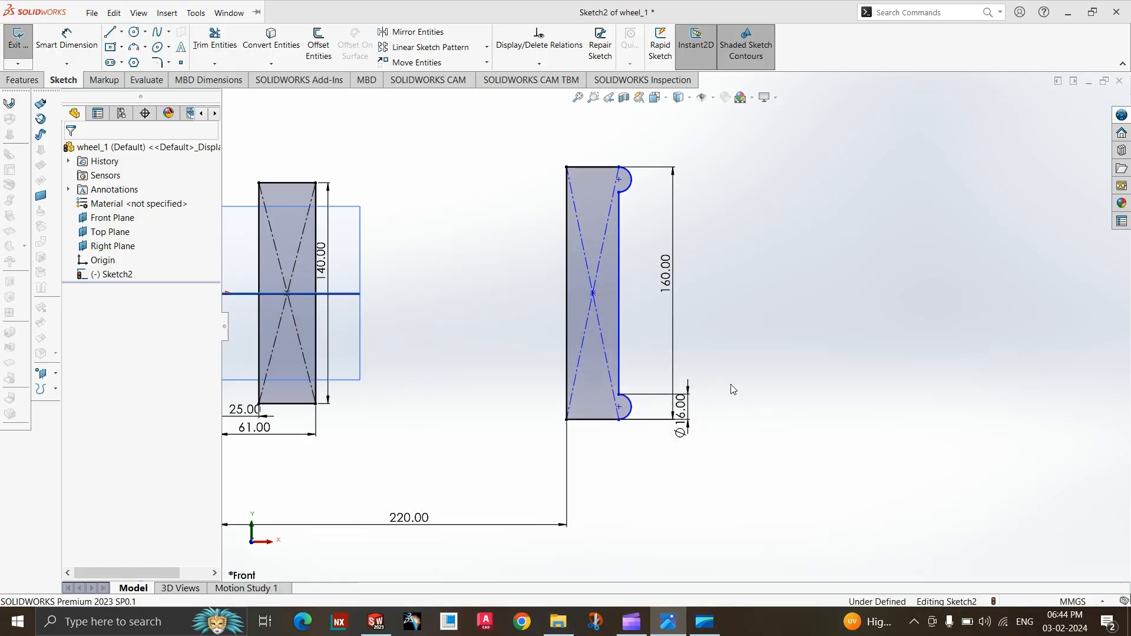
click(66, 37)
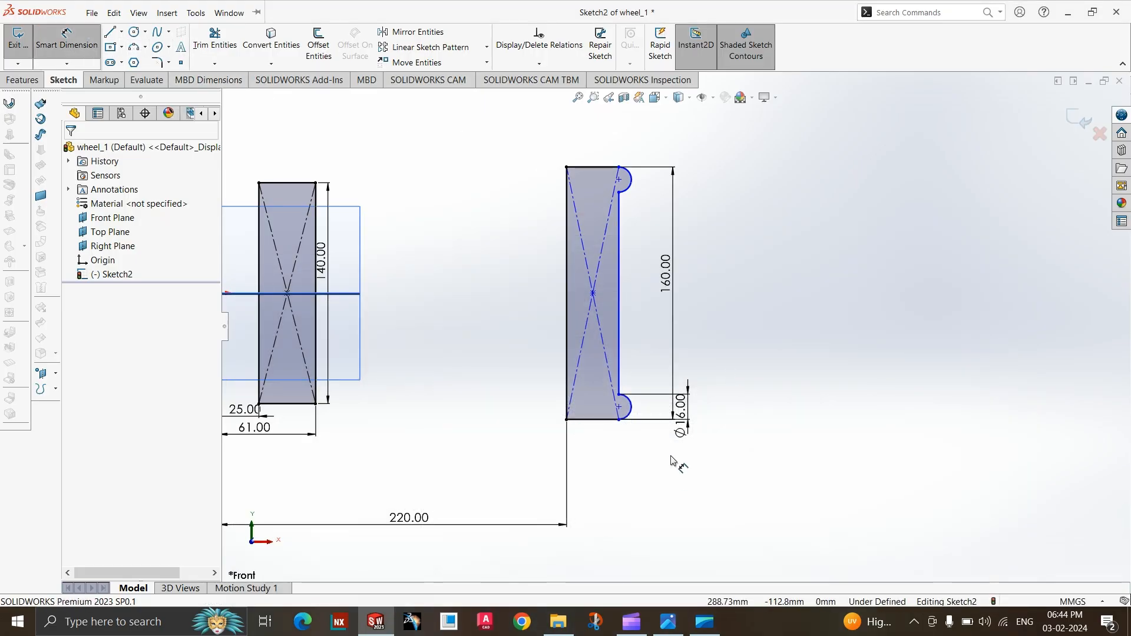
click(629, 408)
key(z)
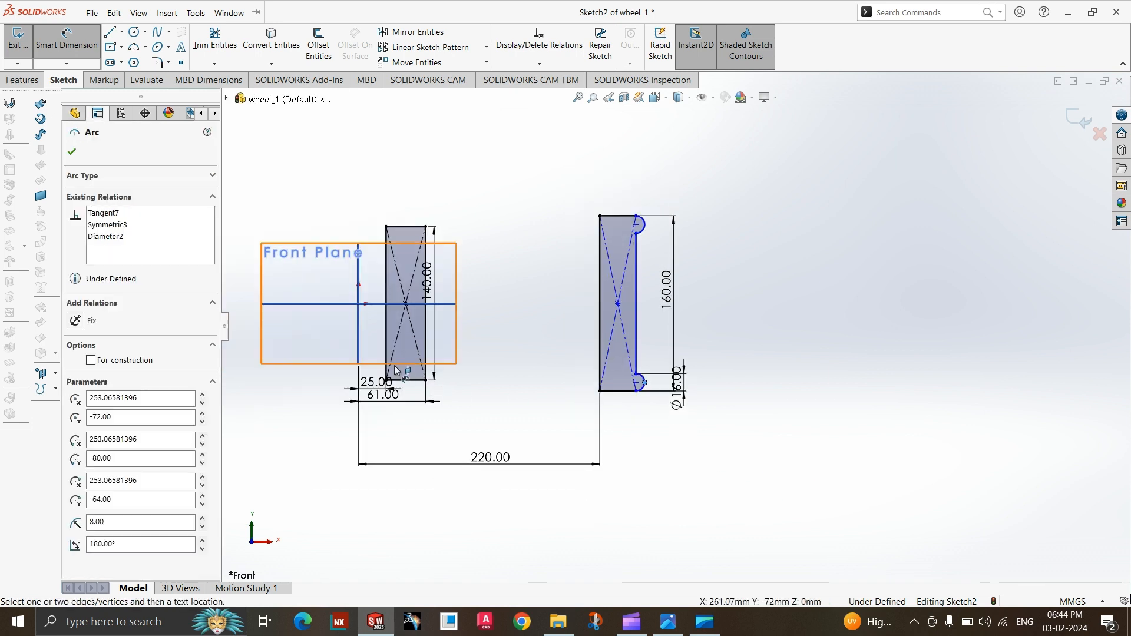
click(359, 353)
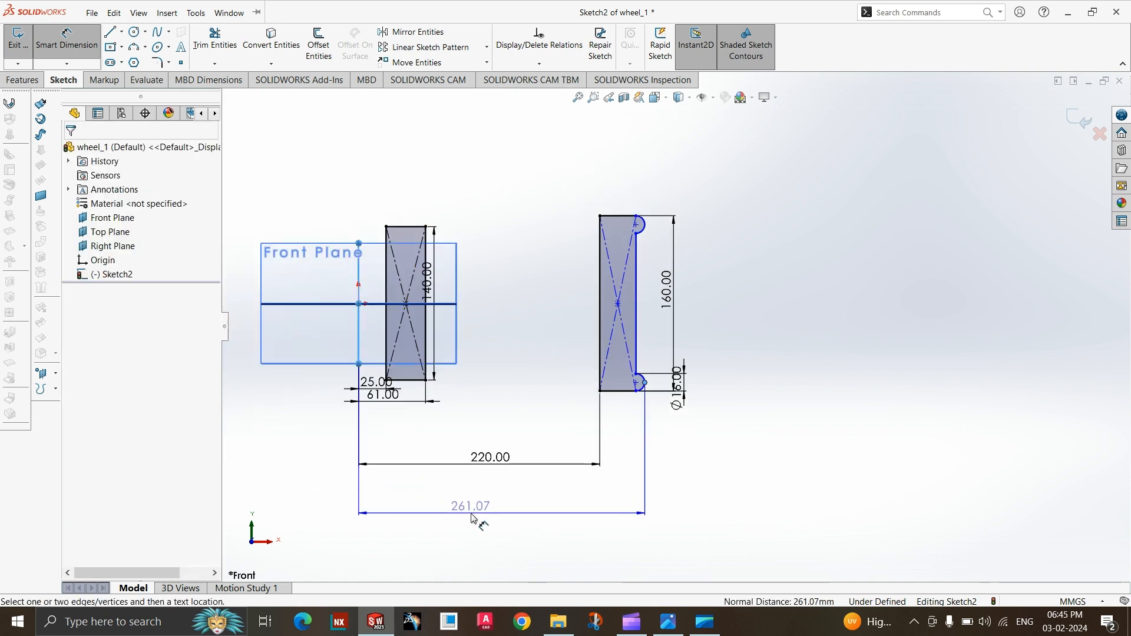
click(471, 519)
Check the overall wheel diameter in the drawing and set the distance from the Right Plane to the rim arc to 504/2 mm.
text(540)
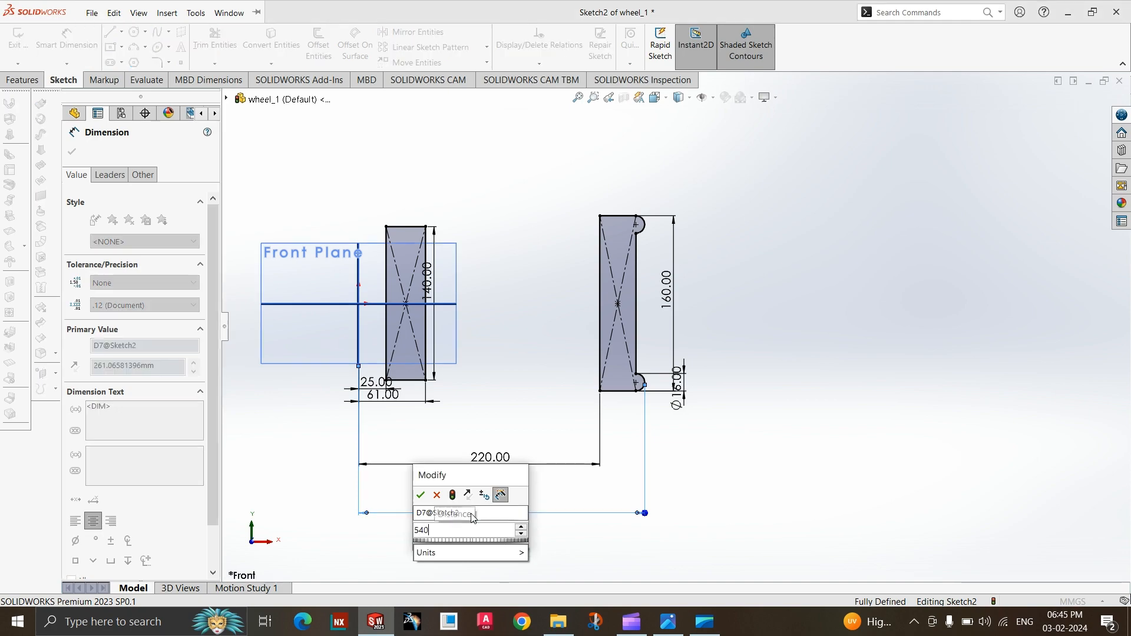
click(682, 623)
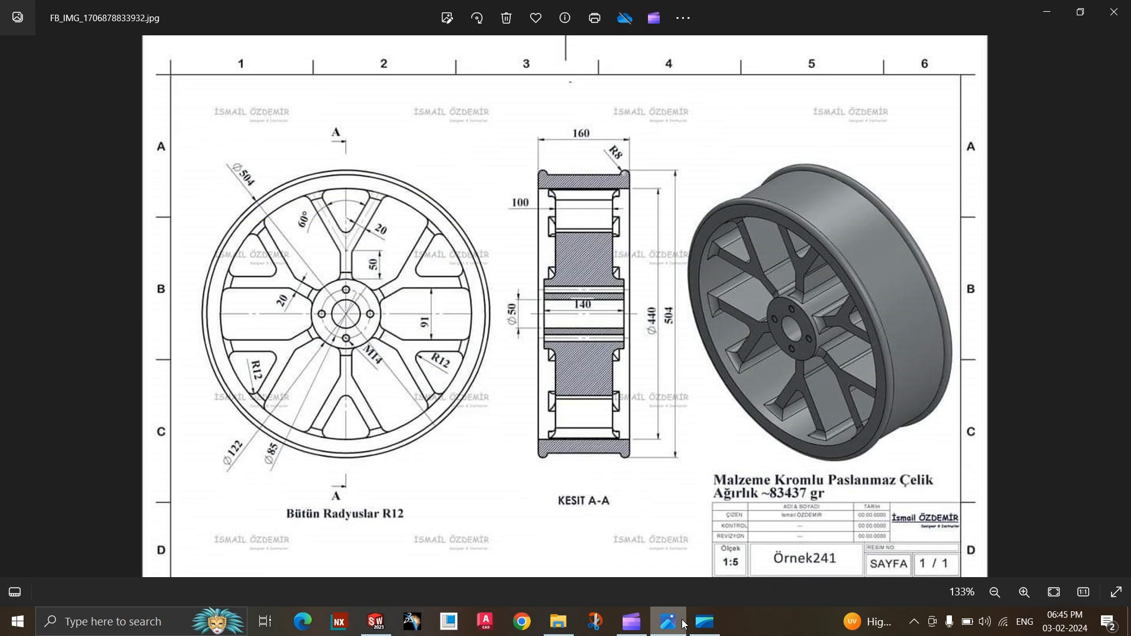
click(682, 623)
click(418, 530)
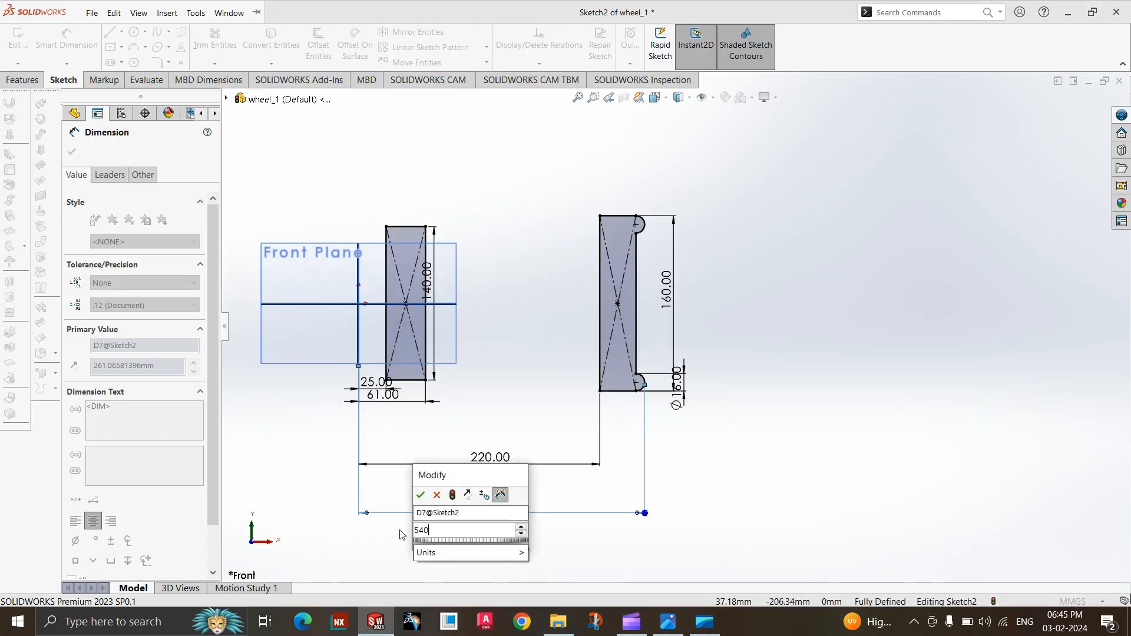
text(50)
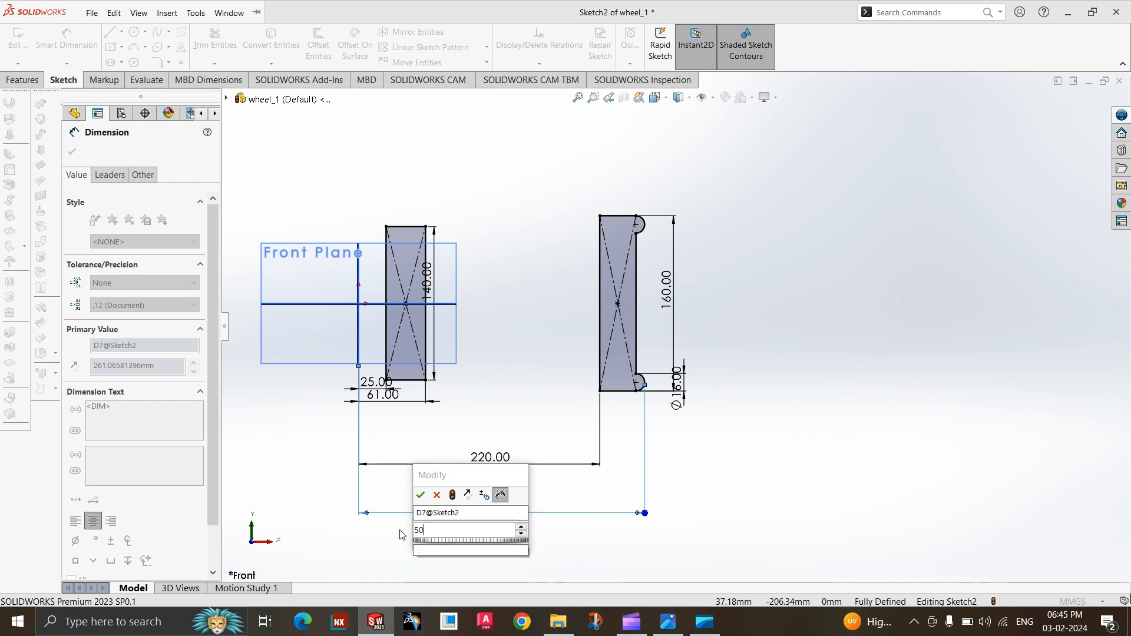
text(4/2)
key(Return)
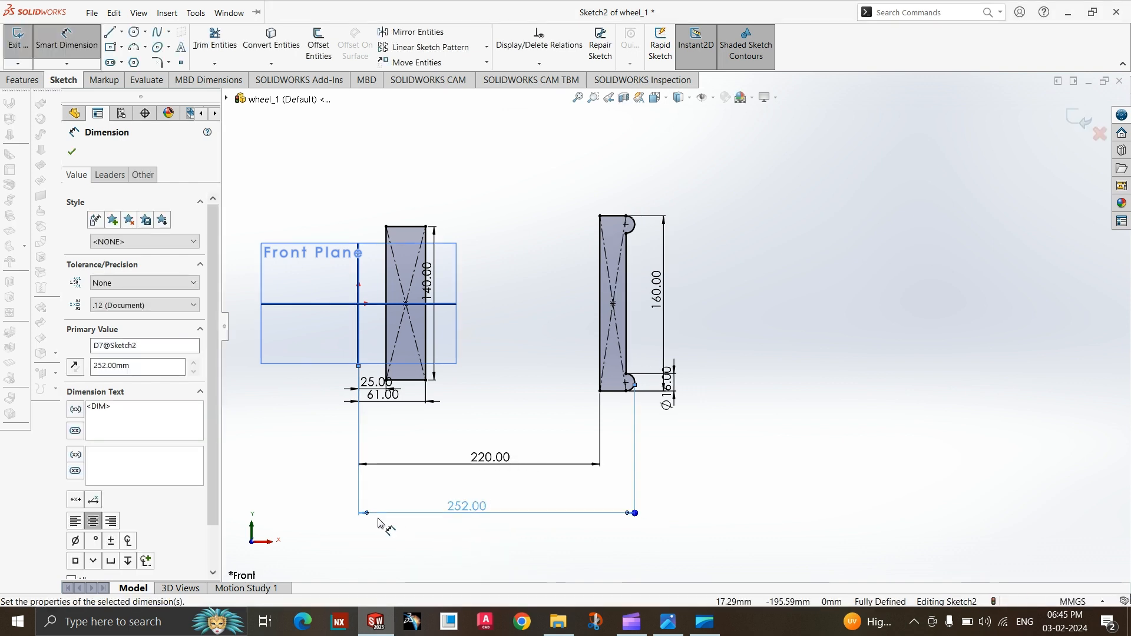
click(708, 435)
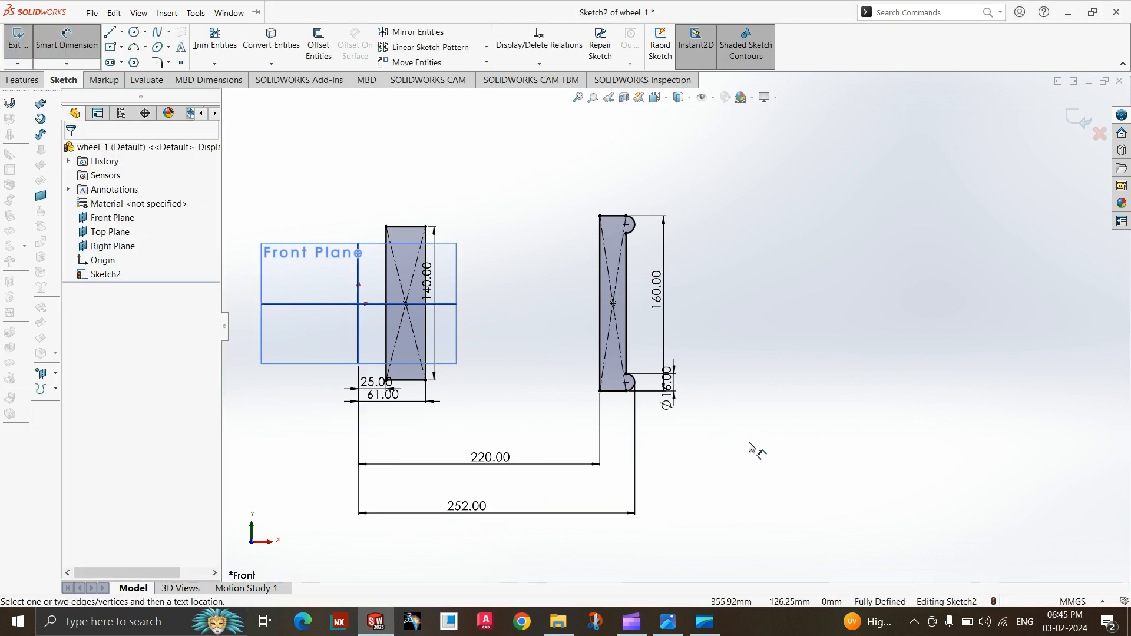
Move the hub's 140, 61 and 25 mm dimensions clear of the hub rectangle.
key(z)
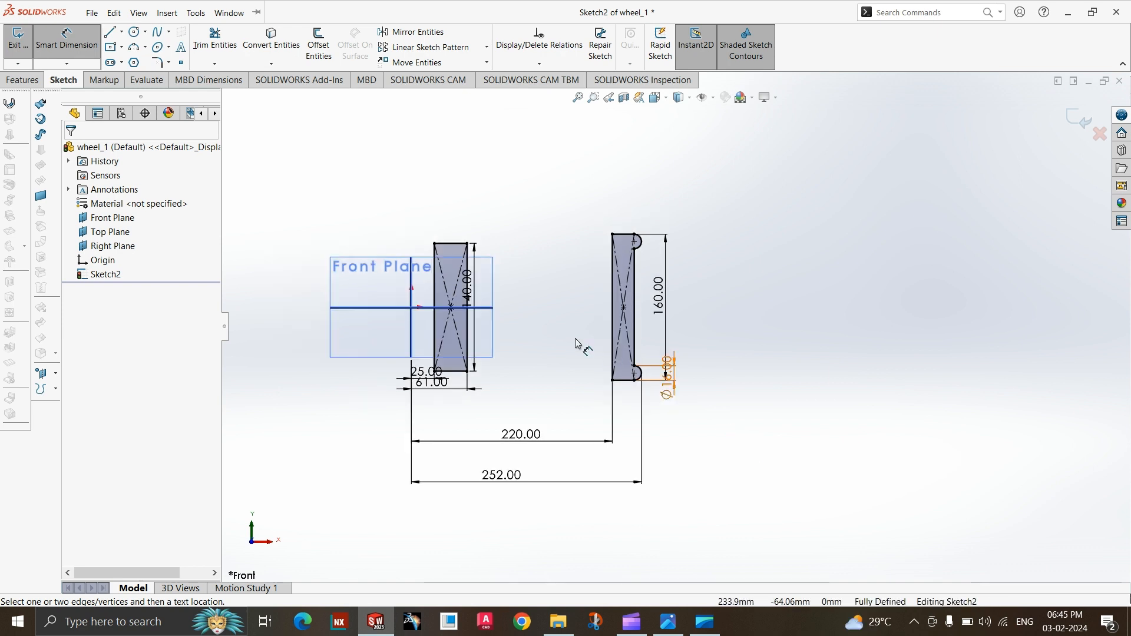
scroll(530, 332, down, 2)
drag(463, 286, 510, 277)
mouse_move(414, 400)
mouse_down()
mouse_move(416, 436)
mouse_move(360, 392)
mouse_move(354, 403)
mouse_up()
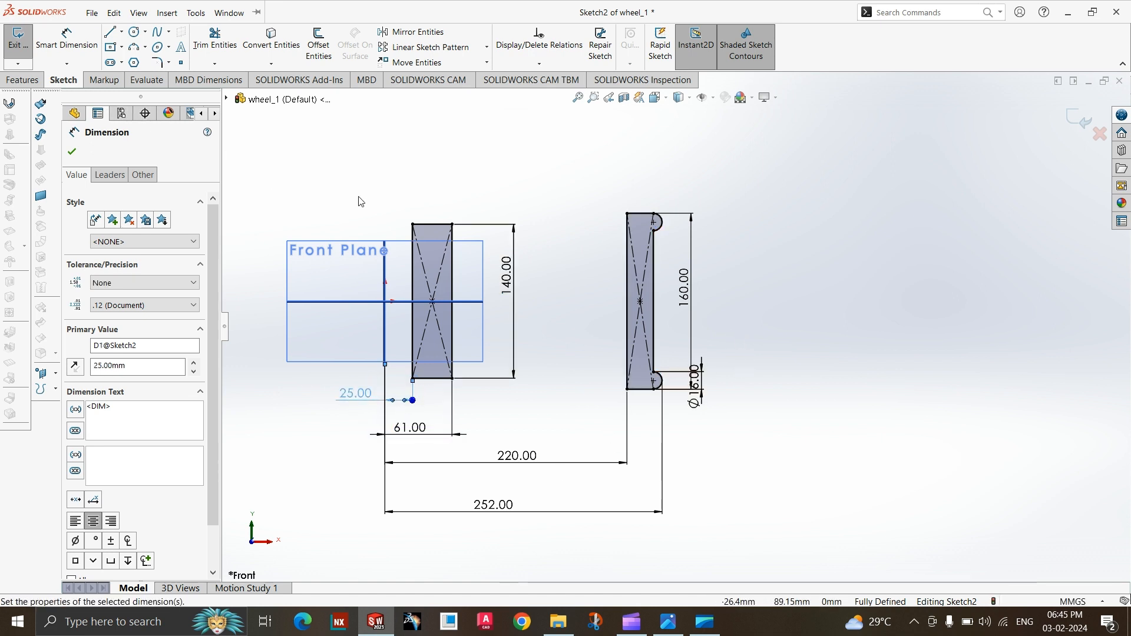
Draw a vertical centerline along the Right Plane through the wheel's axis and exit the sketch.
click(122, 32)
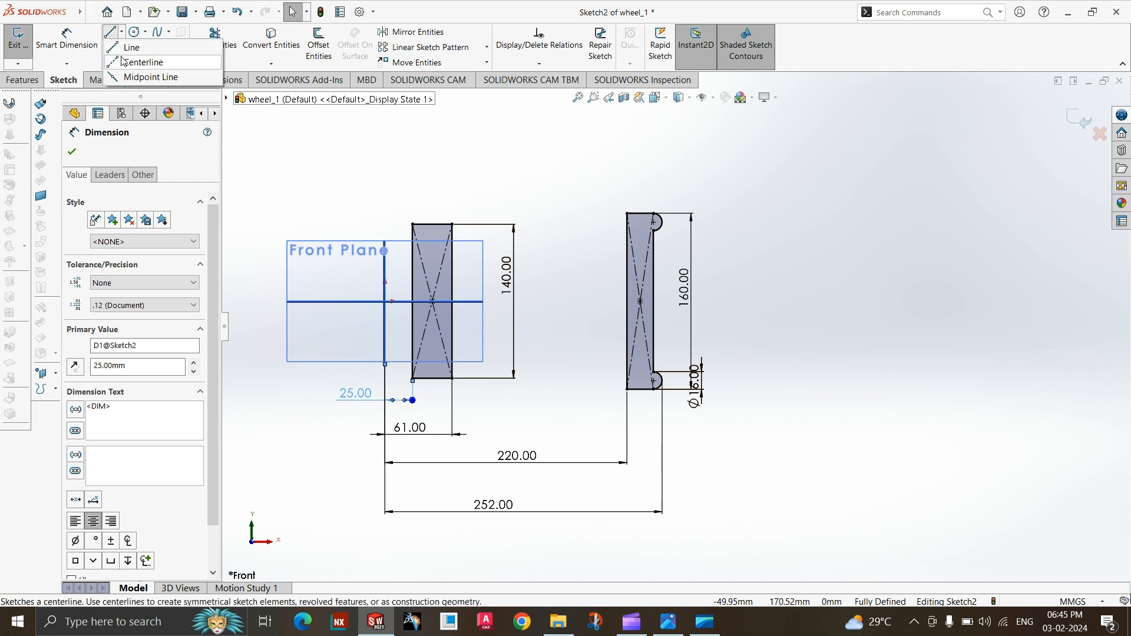
click(142, 62)
click(389, 366)
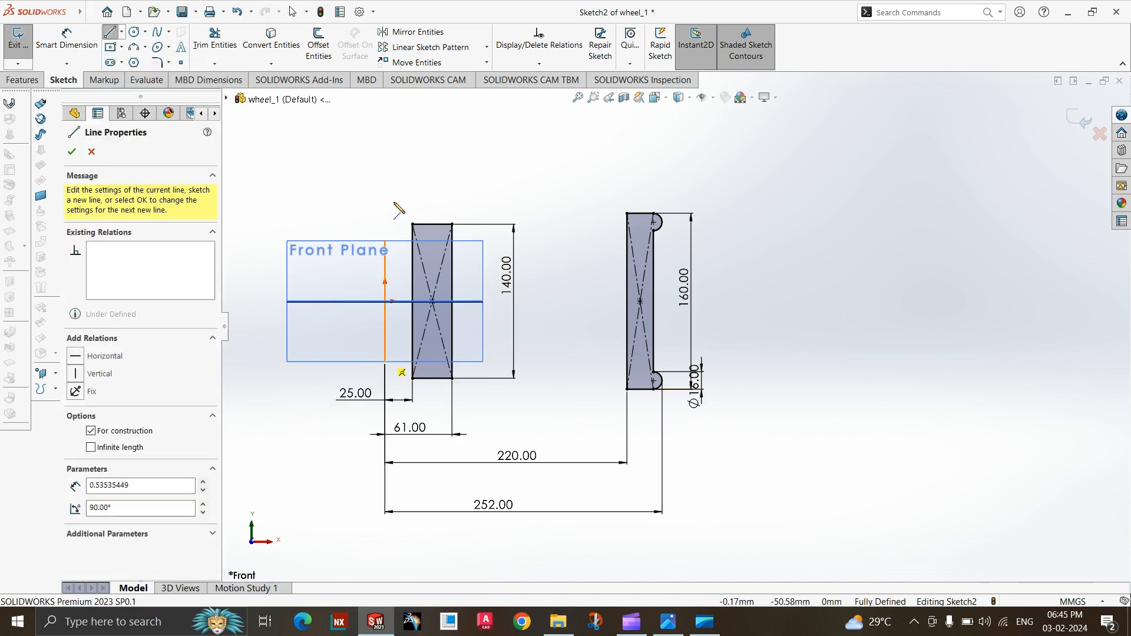
click(385, 181)
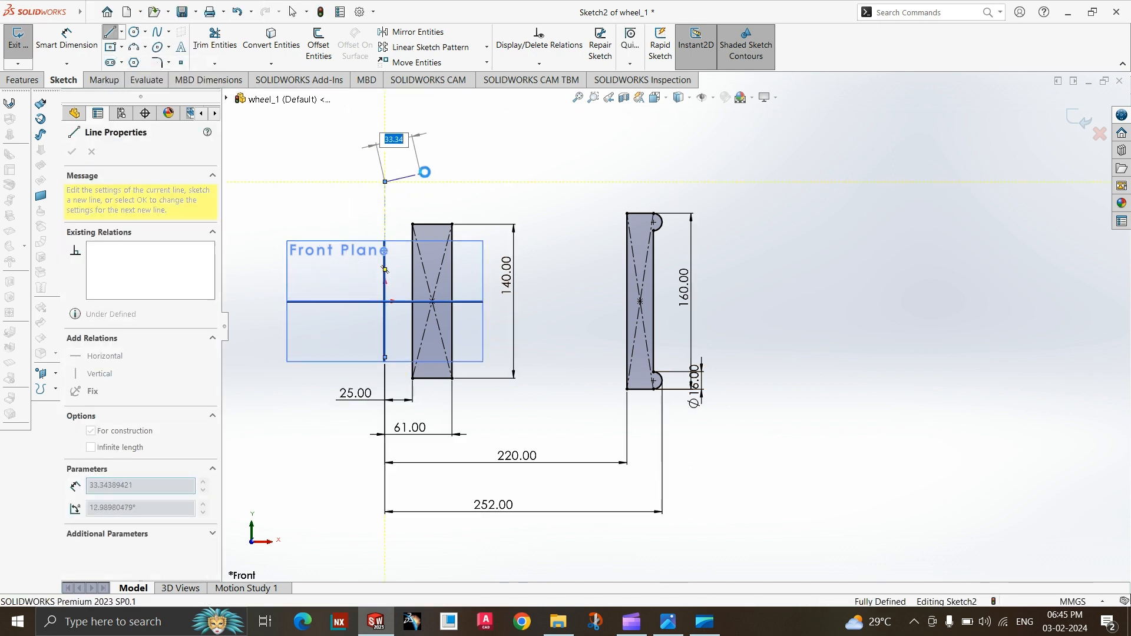
key(Escape)
click(1076, 120)
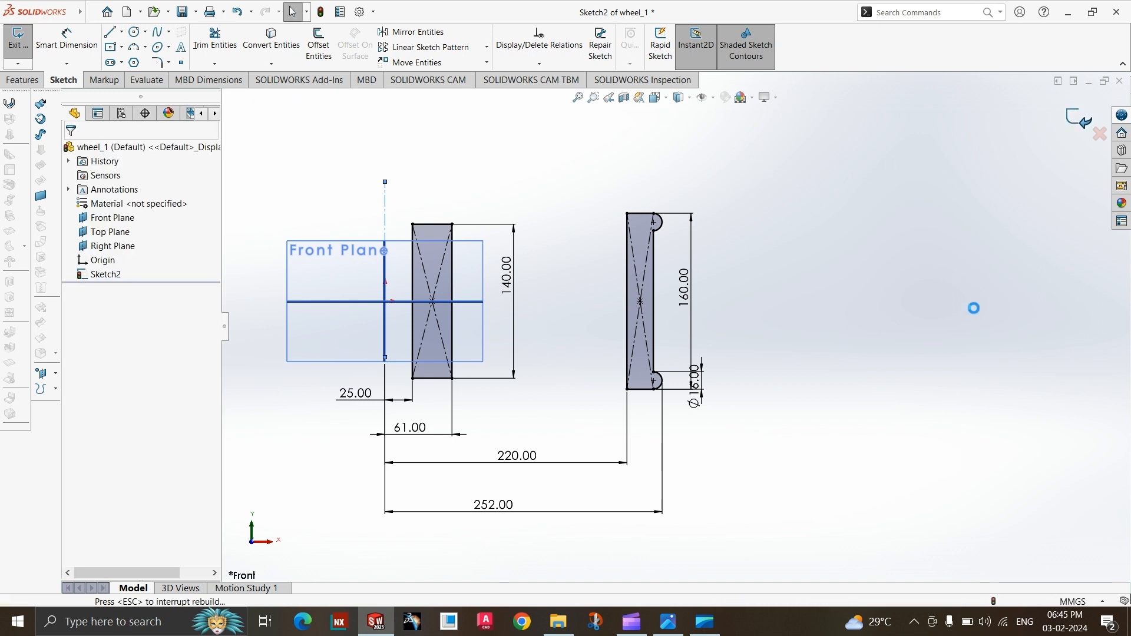
Set up a Revolved Boss/Base of the hub and rim profile about the vertical centerline.
middle_drag(833, 354, 853, 389)
click(27, 81)
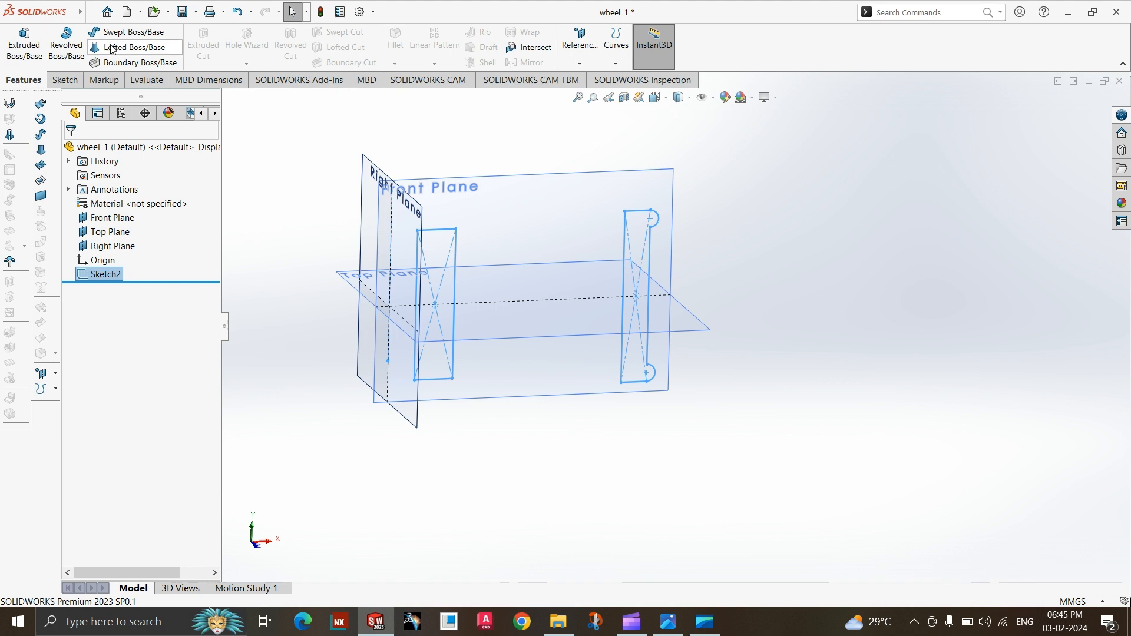
click(66, 46)
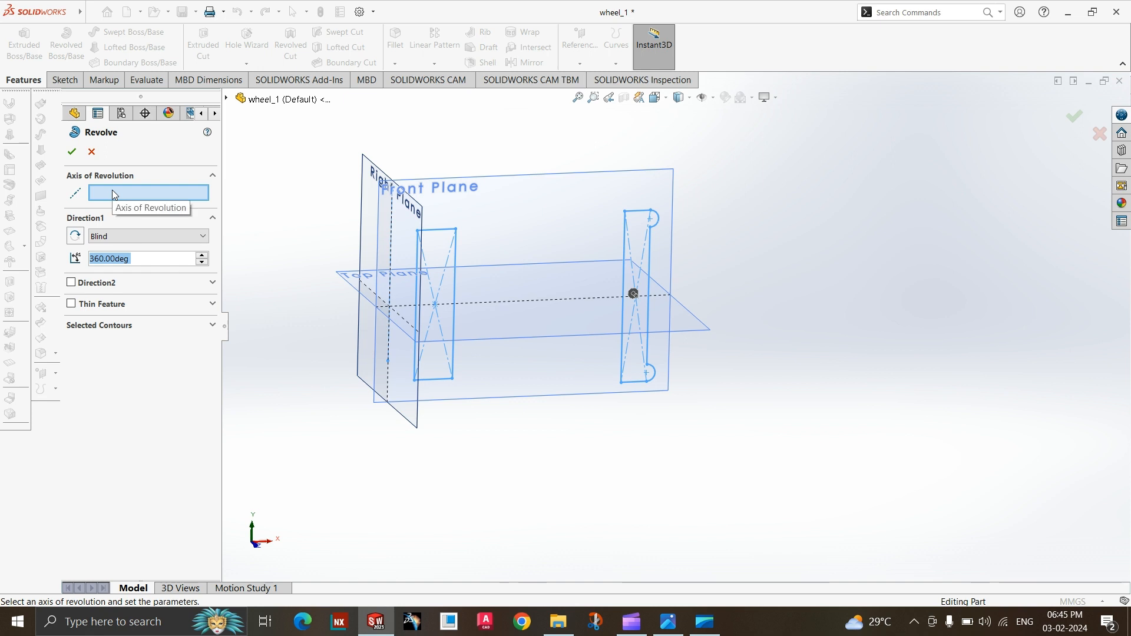
click(389, 333)
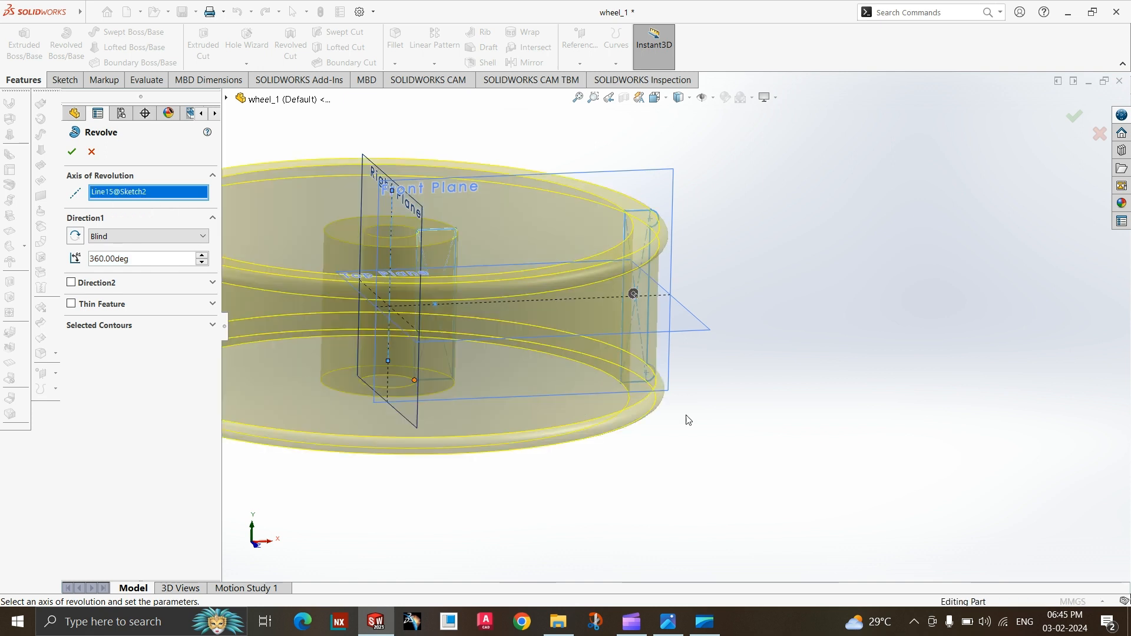
scroll(687, 415, up, 3)
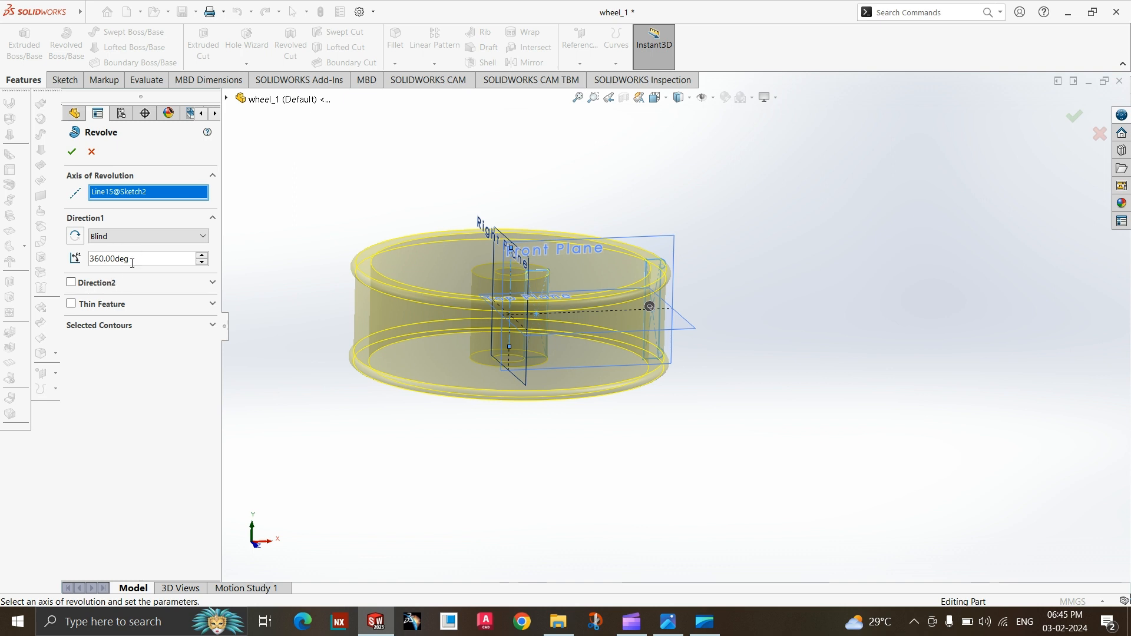
Preview the revolve at 90 degrees, set the angle to 360 degrees and finish the feature.
text(90)
key(Return)
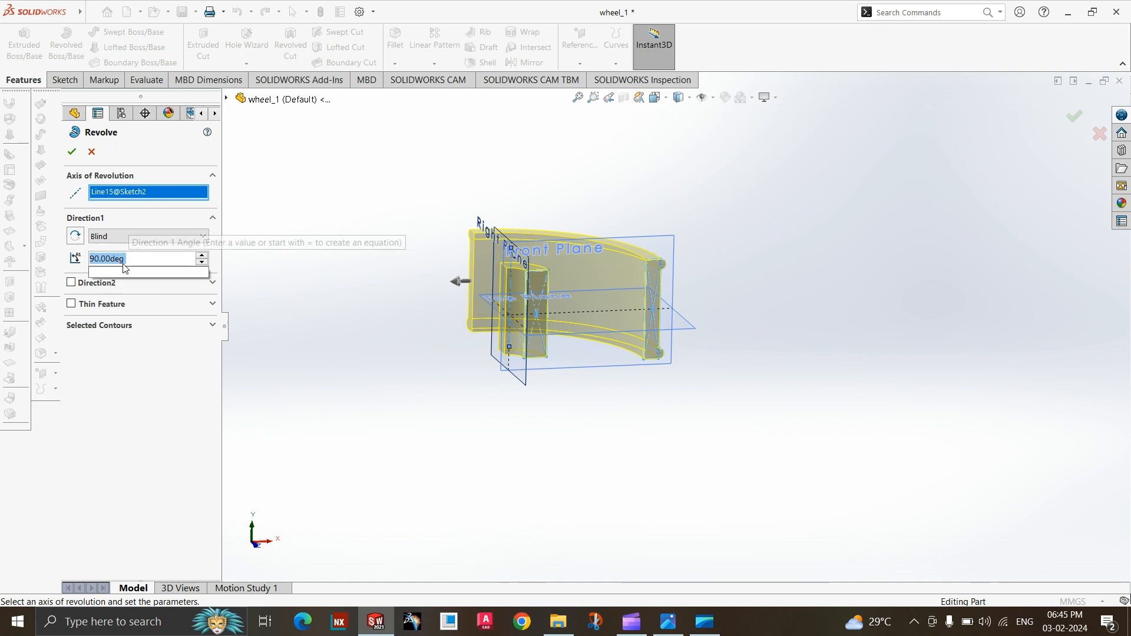
text(360)
key(Return)
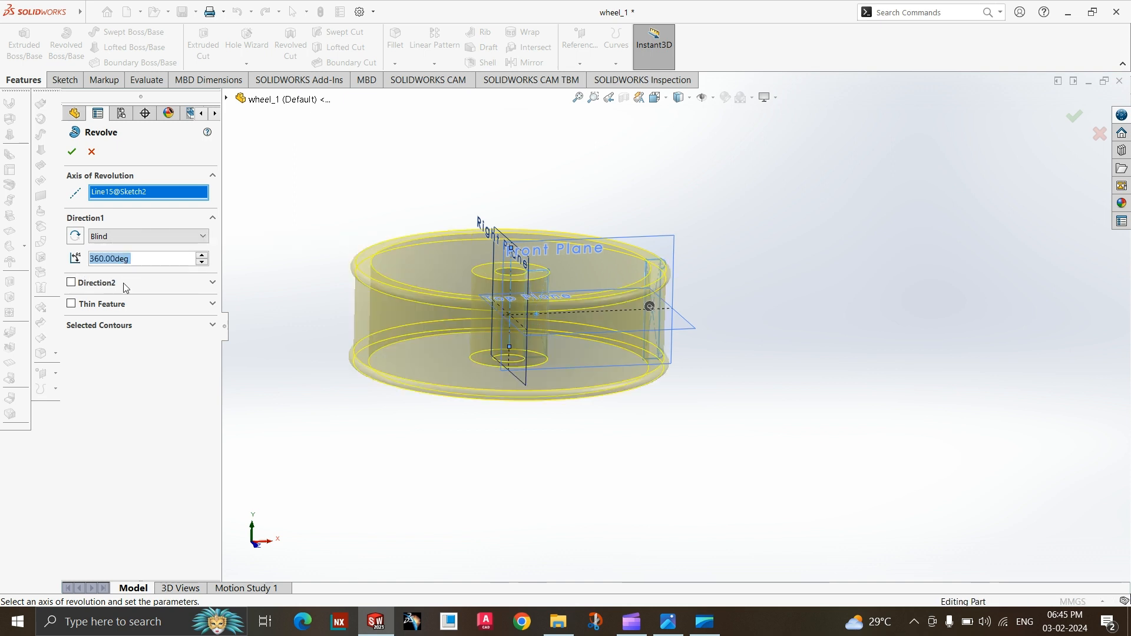
click(72, 152)
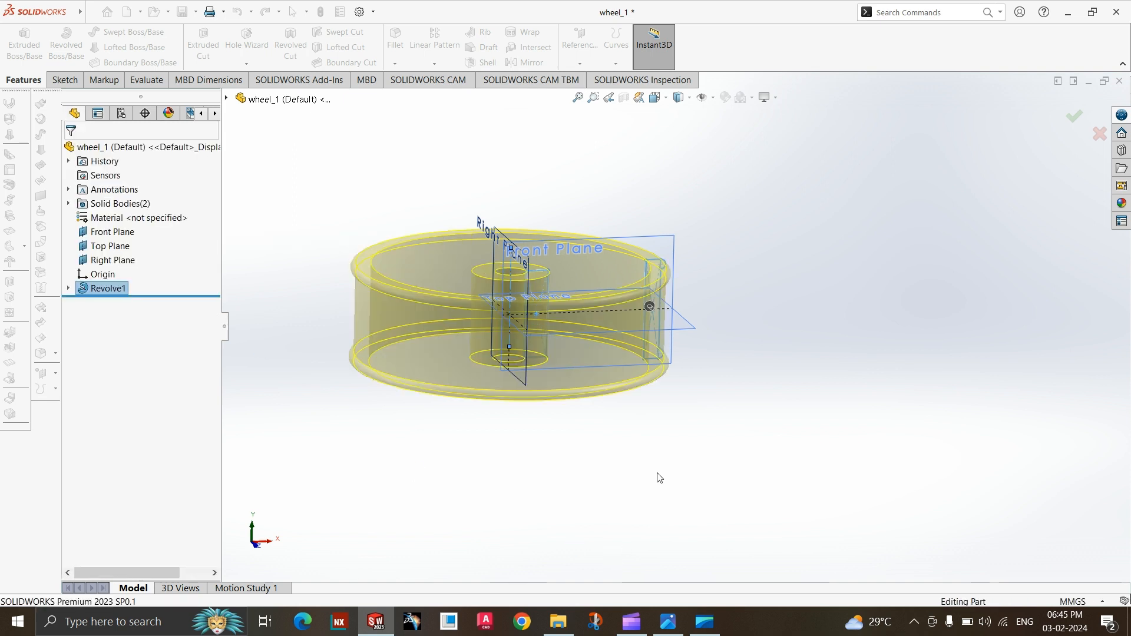
Examine the revolved hub and rim from several angles and compare them with the views in the wheel drawing.
mouse_move(671, 460)
middle_down()
mouse_move(677, 495)
mouse_move(642, 531)
mouse_move(648, 566)
middle_up()
click(668, 622)
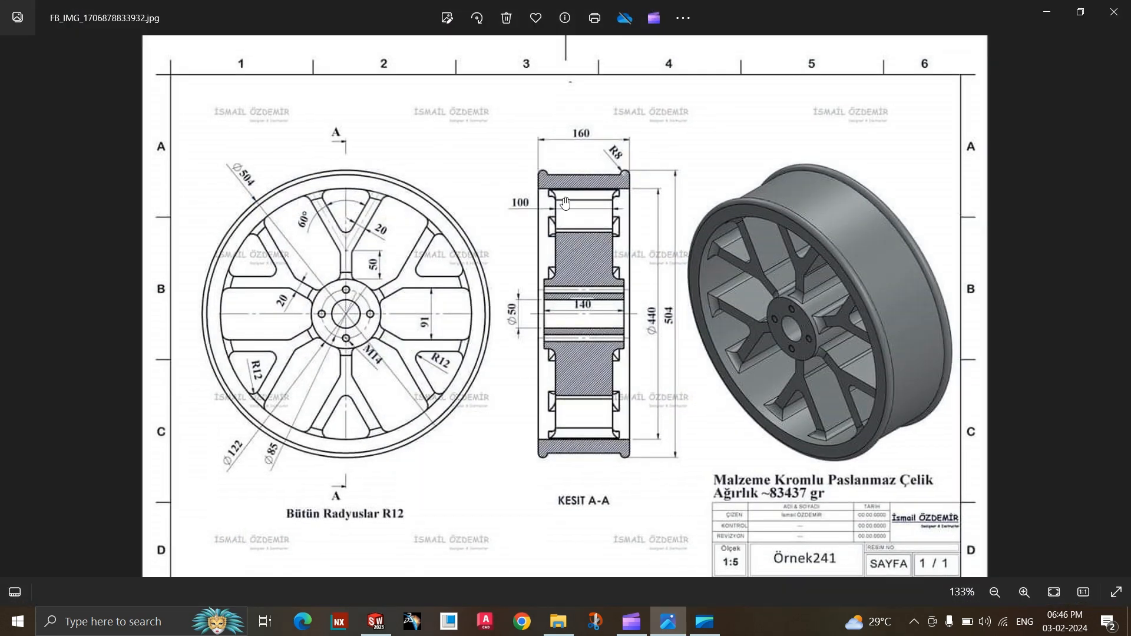
click(675, 628)
middle_drag(663, 439, 687, 429)
scroll(687, 428, up, 3)
scroll(539, 301, down, 3)
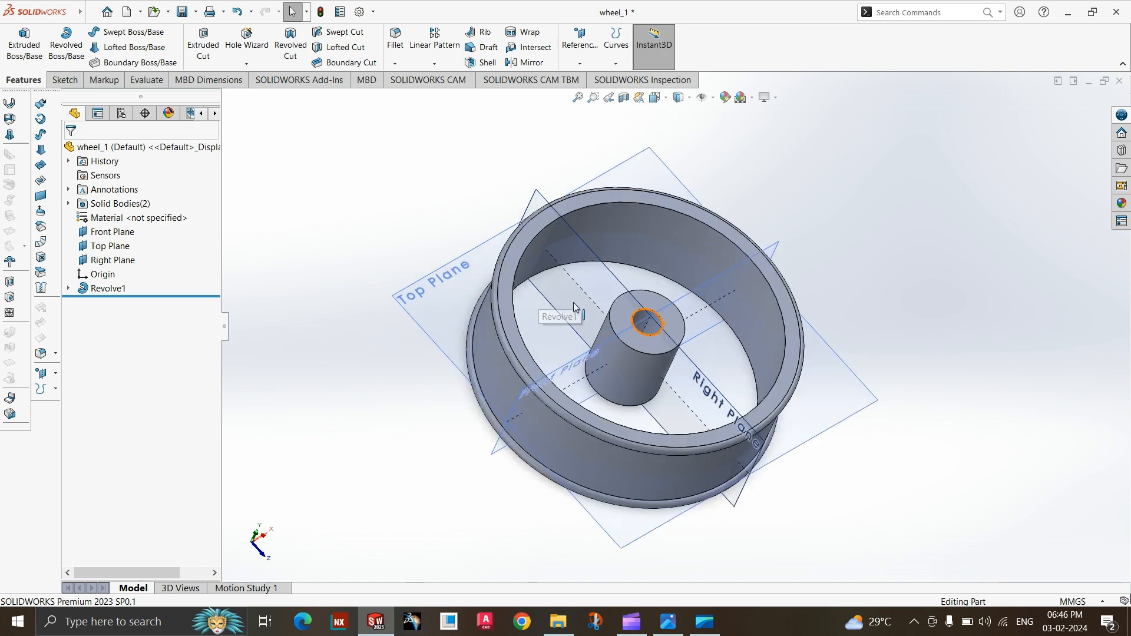
scroll(678, 402, down, 2)
scroll(667, 401, up, 3)
click(668, 622)
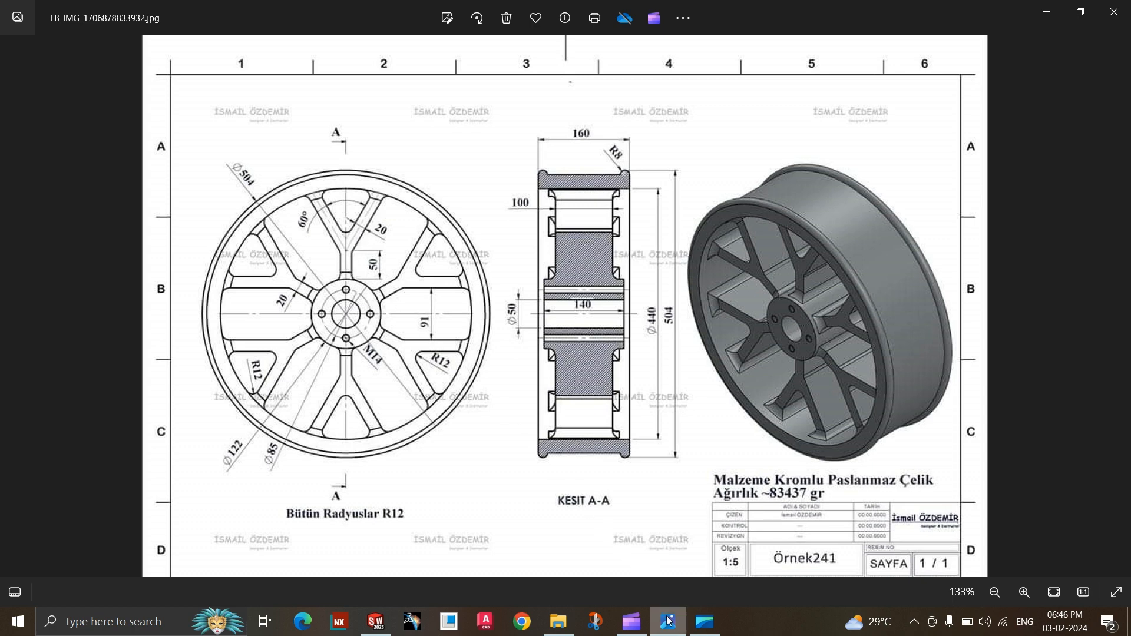
mouse_move(668, 622)
click(666, 531)
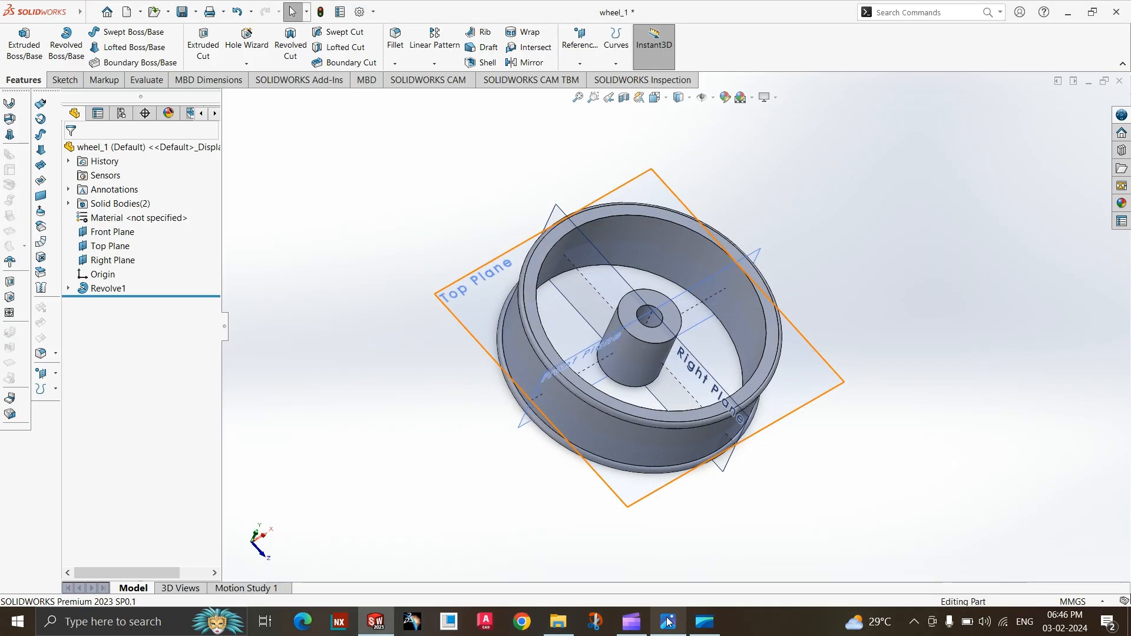
click(668, 621)
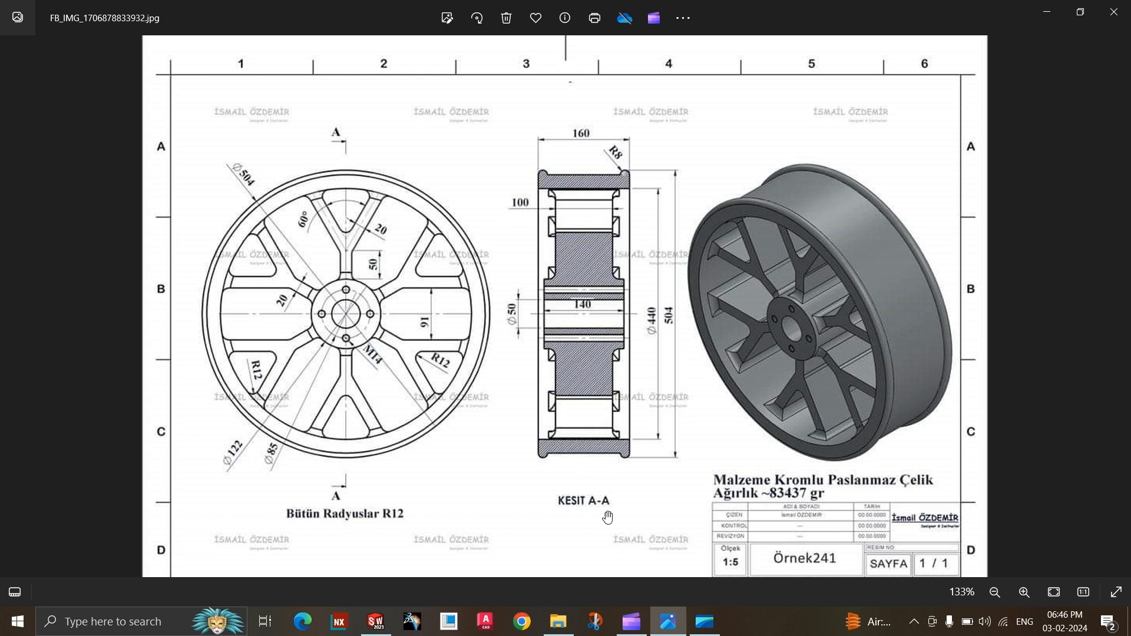
click(675, 622)
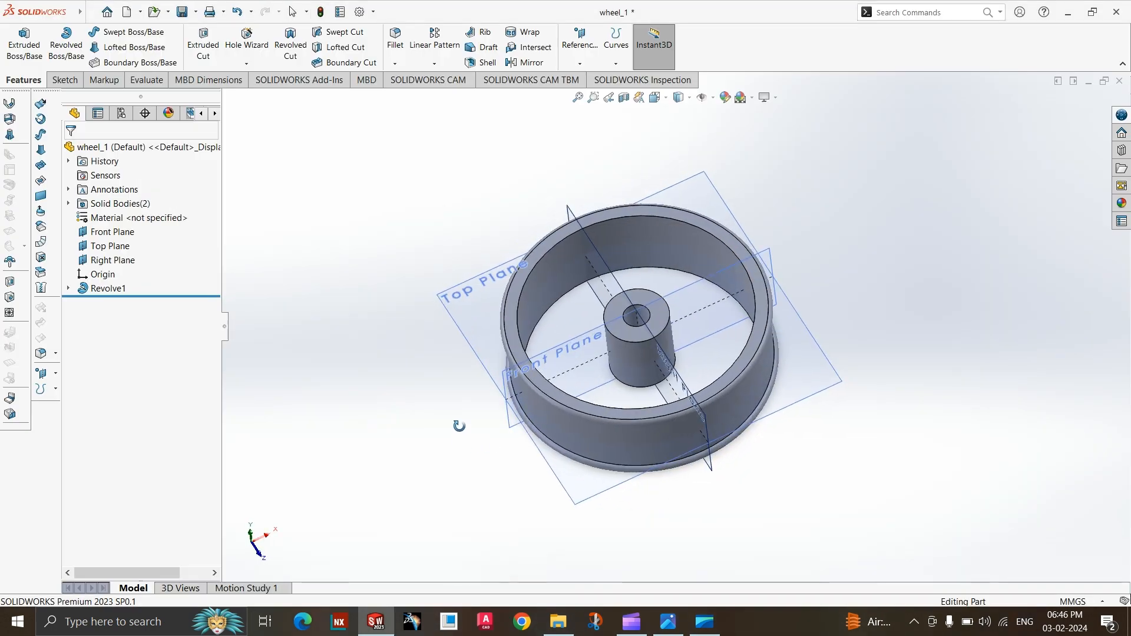
Start a new sketch on the Top Plane and check the spoke dimensions in the wheel drawing.
click(65, 80)
click(27, 44)
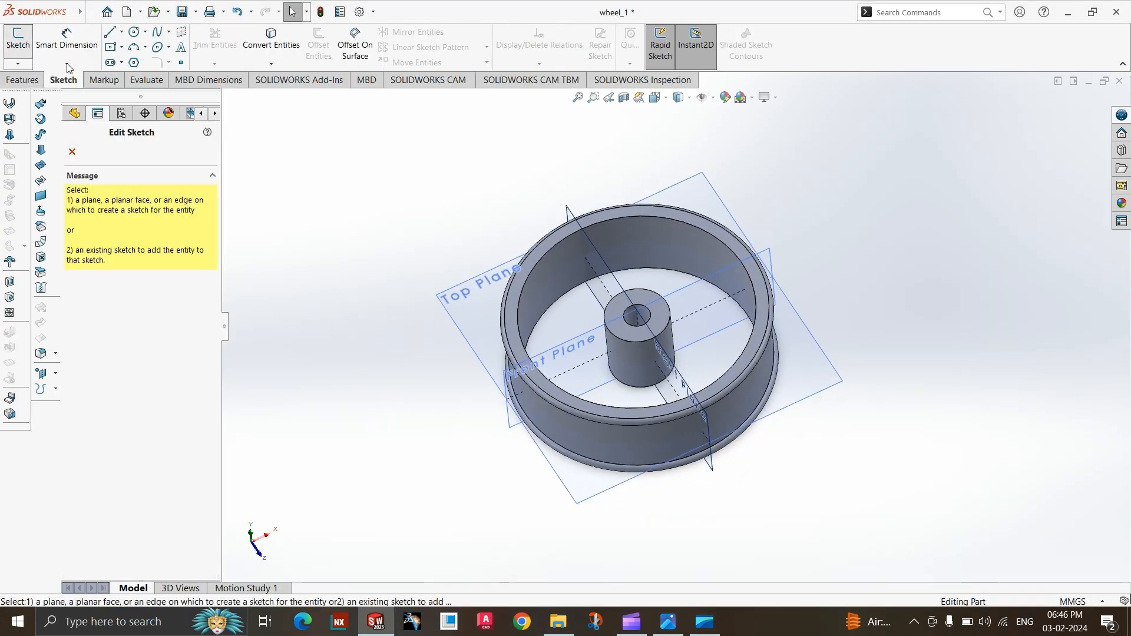
click(448, 316)
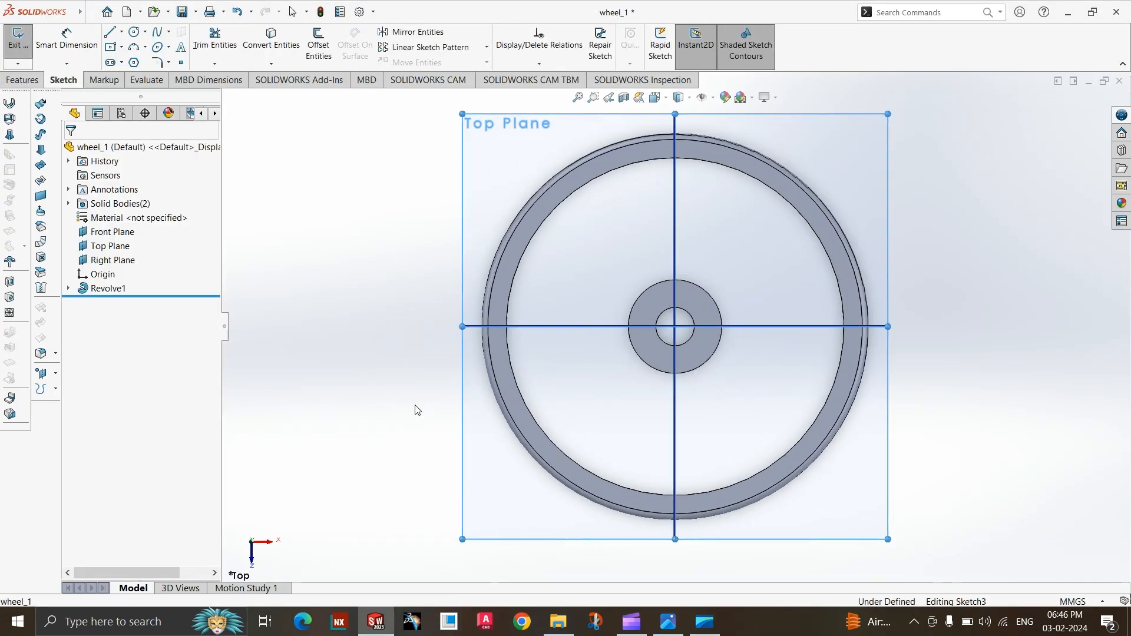
scroll(750, 259, down, 3)
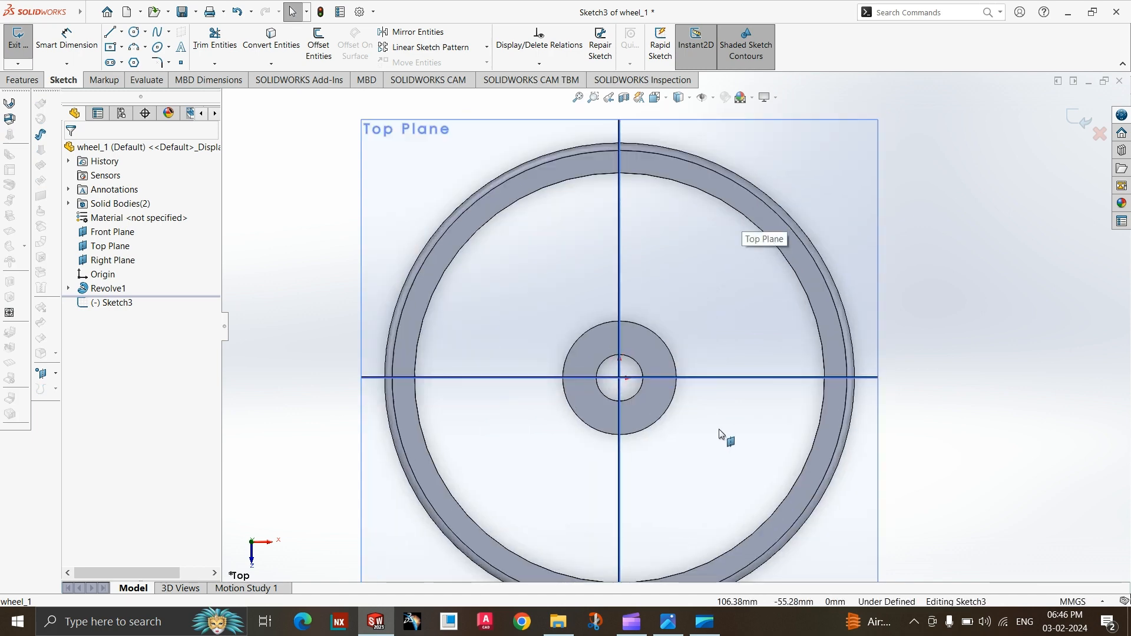
click(669, 622)
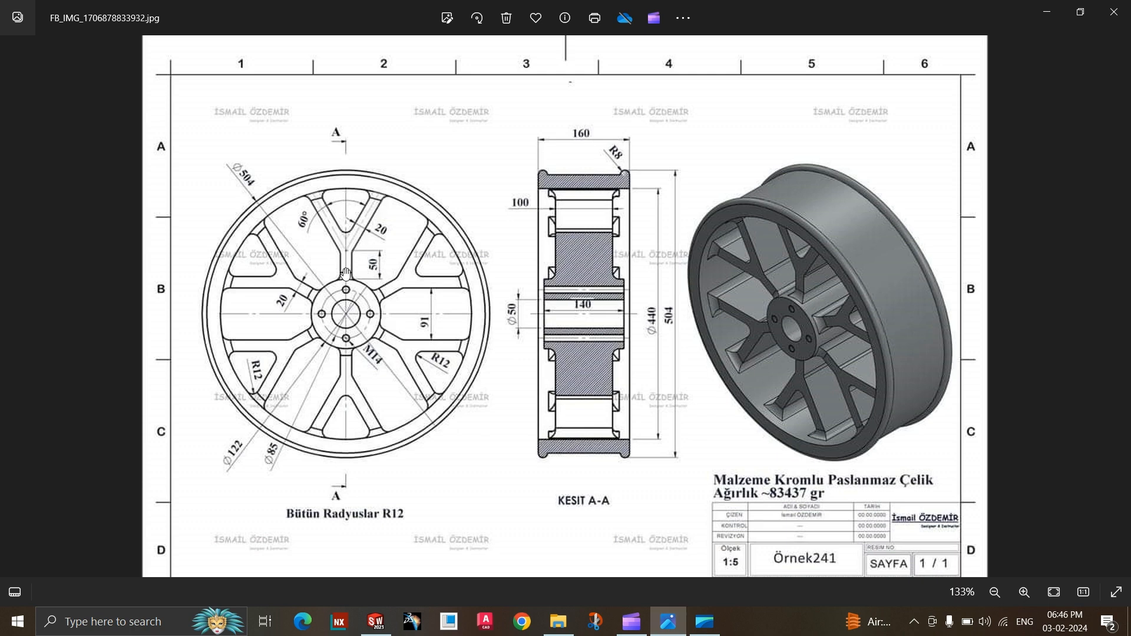
click(676, 623)
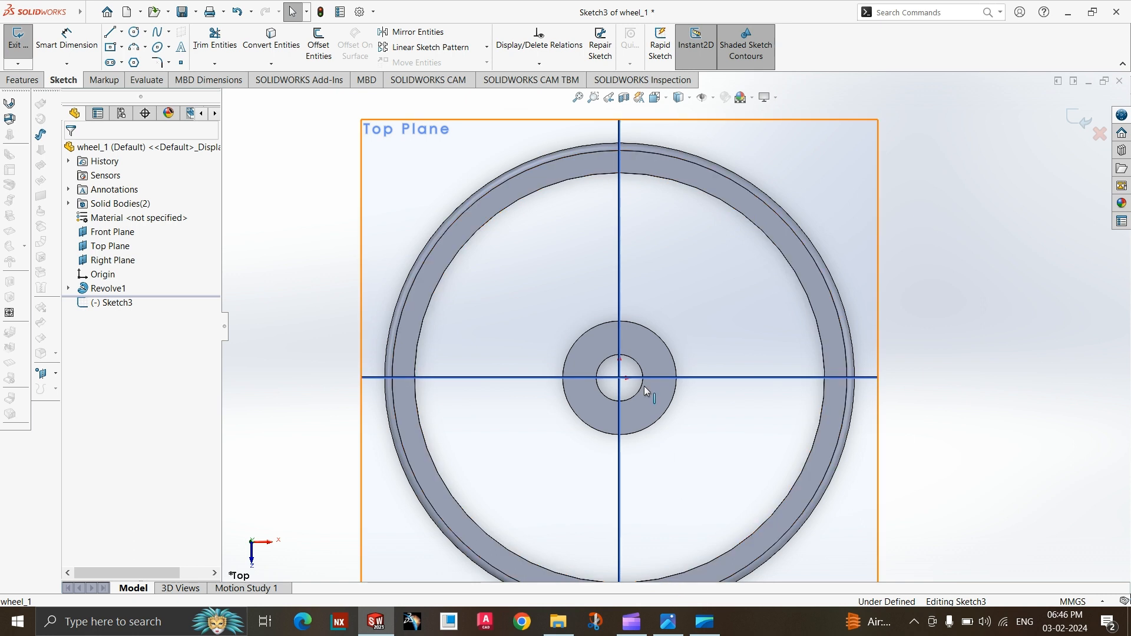
Sketch a center rectangle about 27 mm wide and 119 mm tall above the hub, centered on the vertical plane line.
click(121, 47)
click(129, 80)
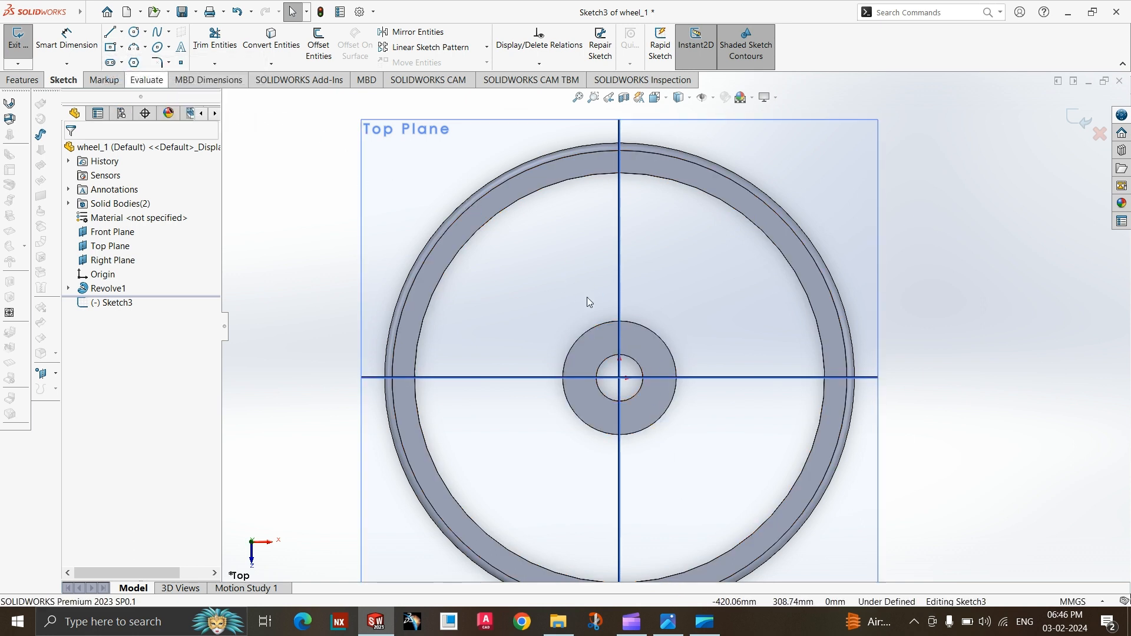
click(620, 274)
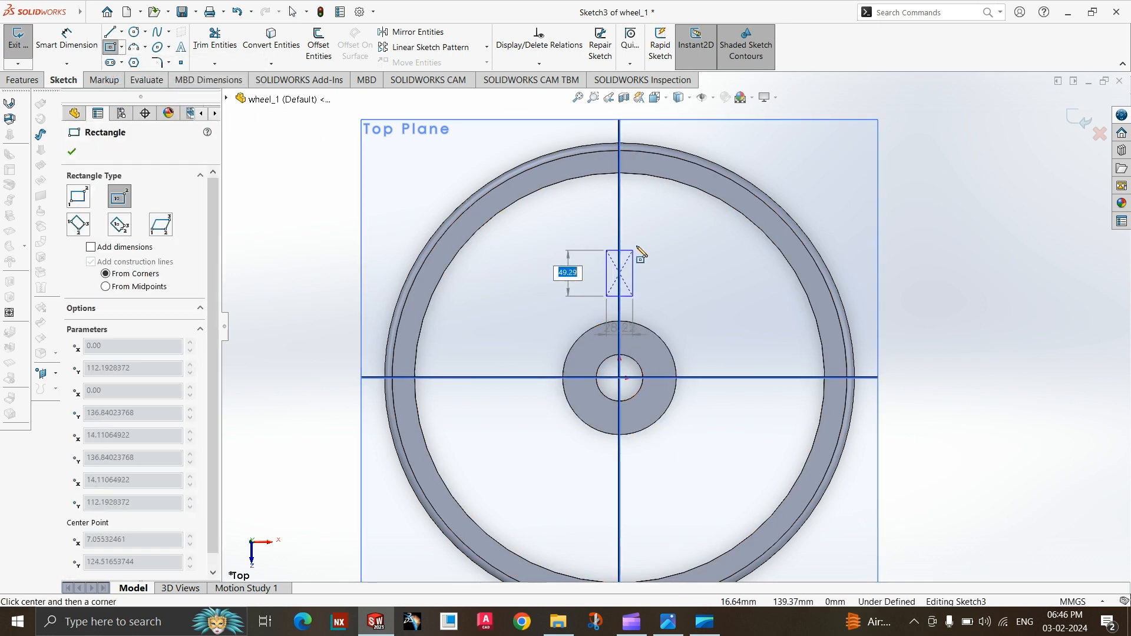
click(632, 219)
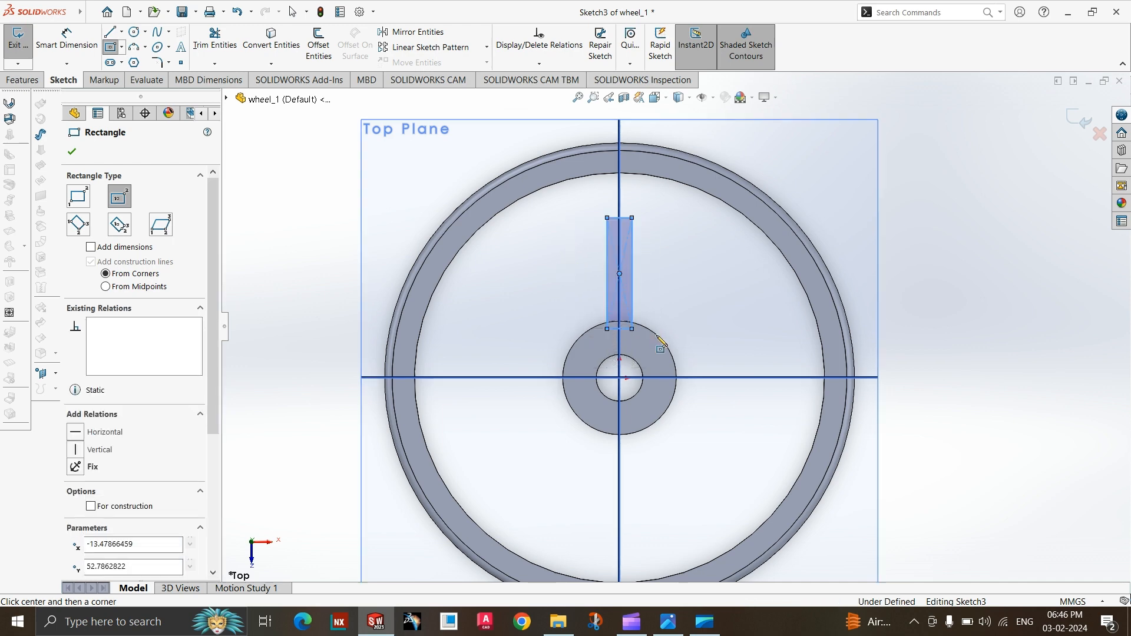
Check the spoke dimensions in the wheel drawing and dimension the rectangle's height at 50 mm.
click(668, 622)
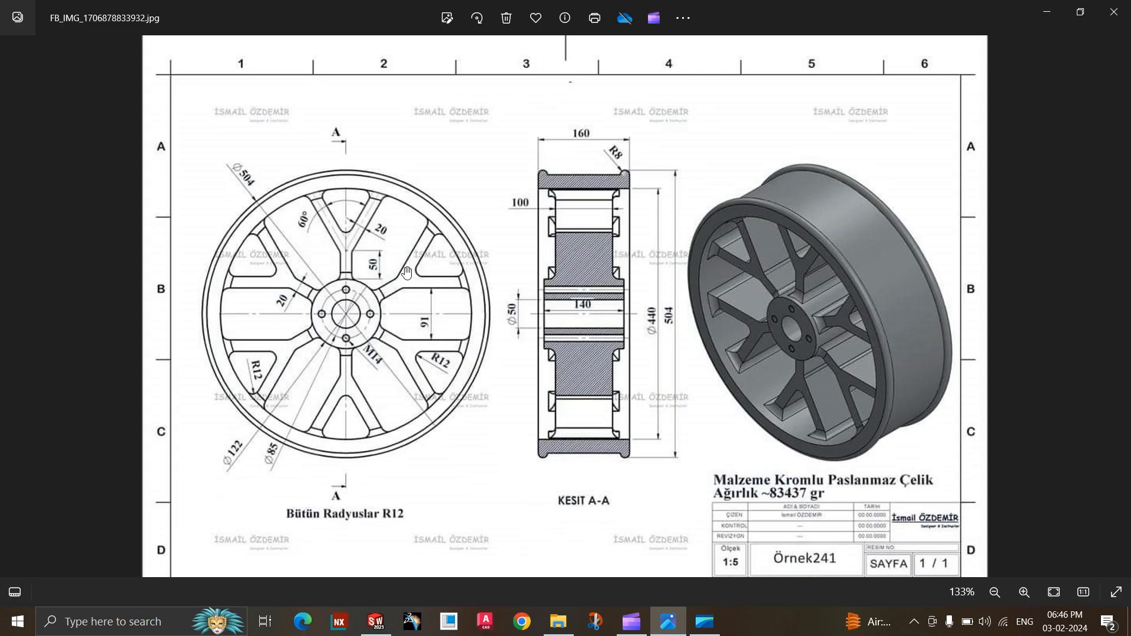
click(681, 628)
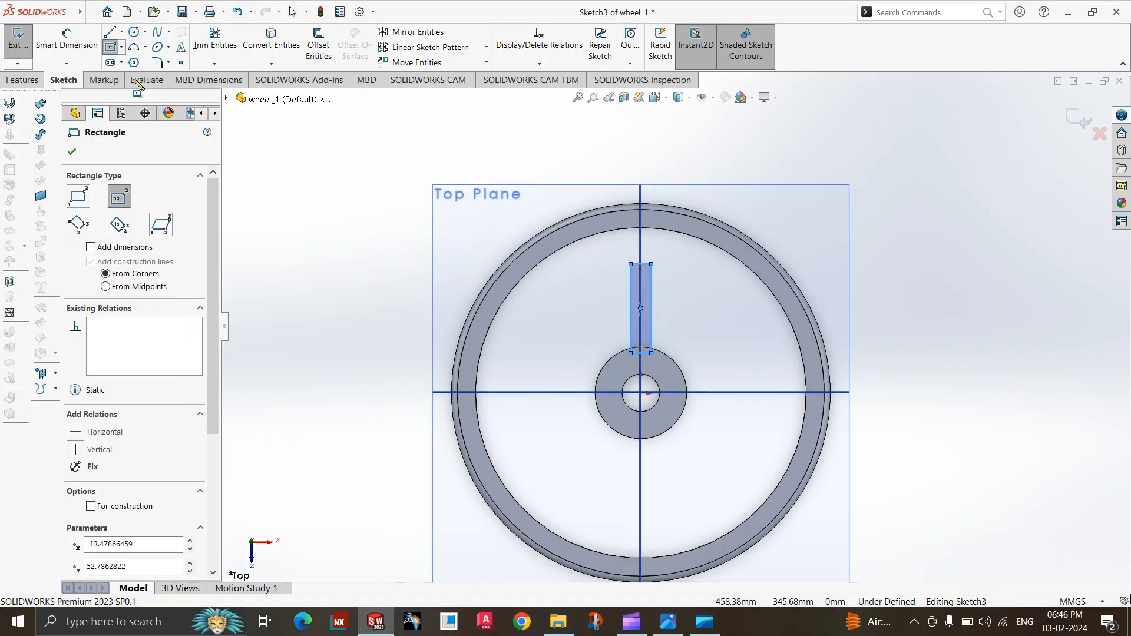
click(66, 39)
click(652, 306)
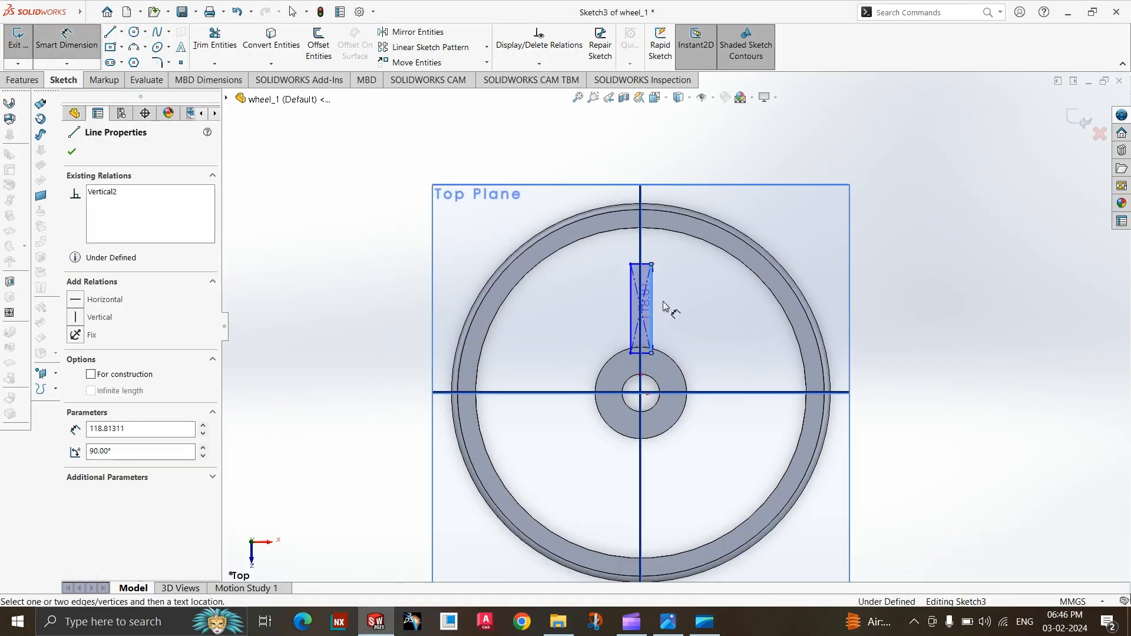
click(666, 305)
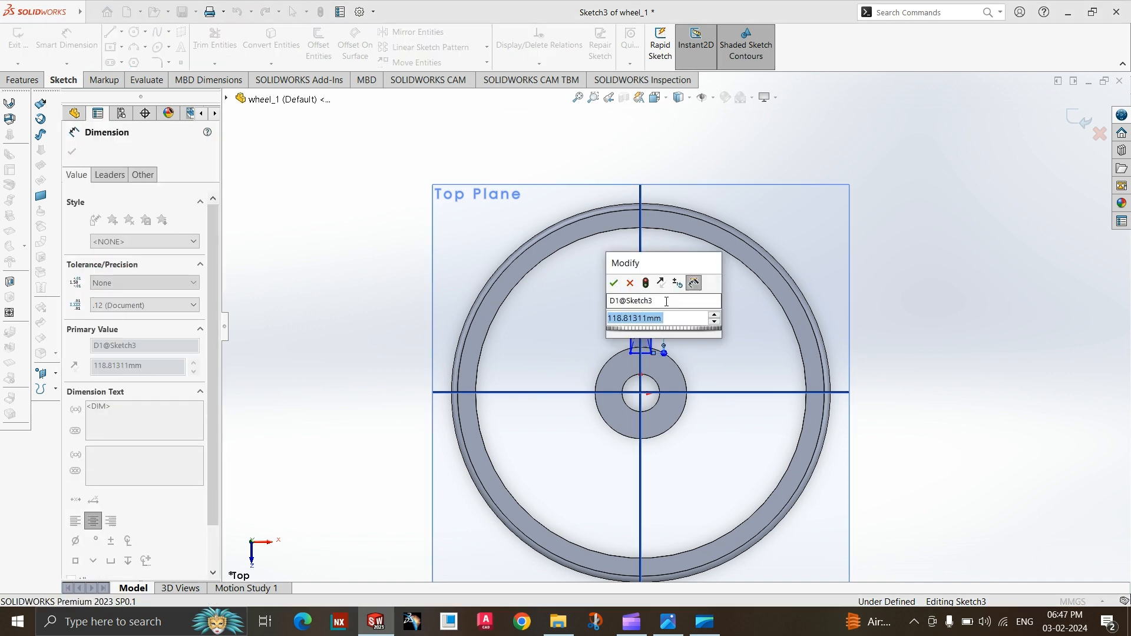
key(Return)
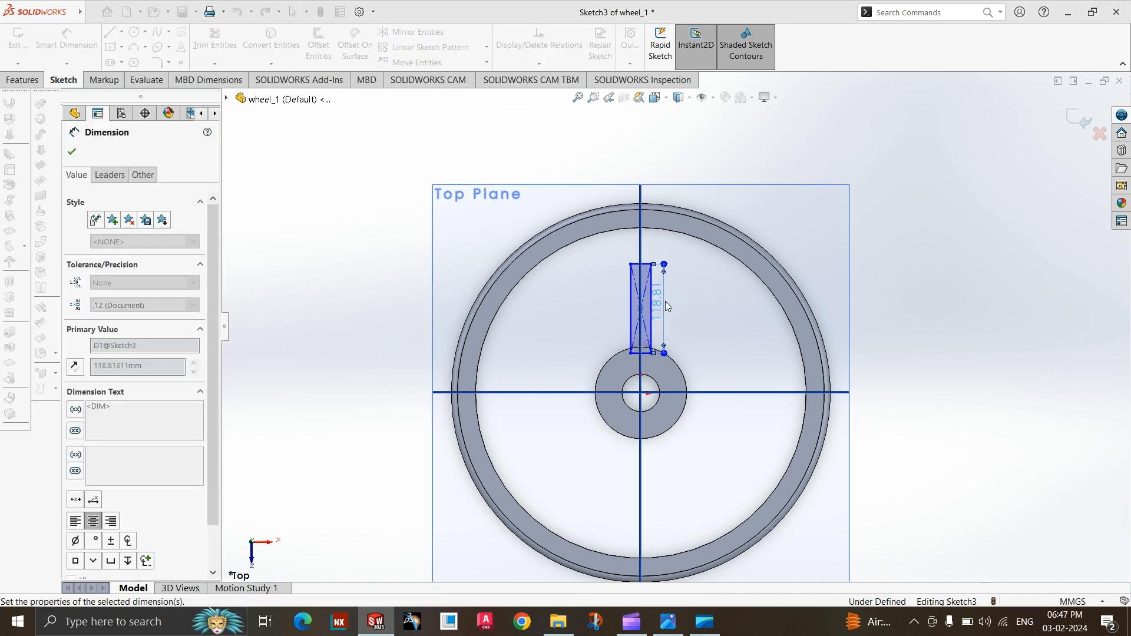
click(670, 623)
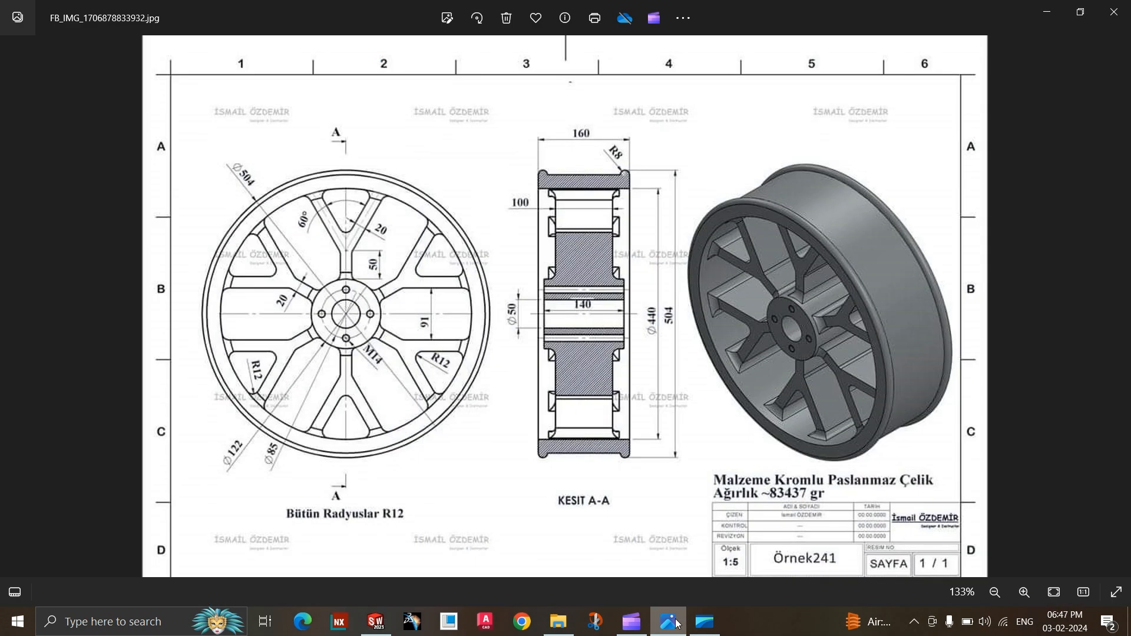
click(669, 623)
scroll(644, 346, up, 2)
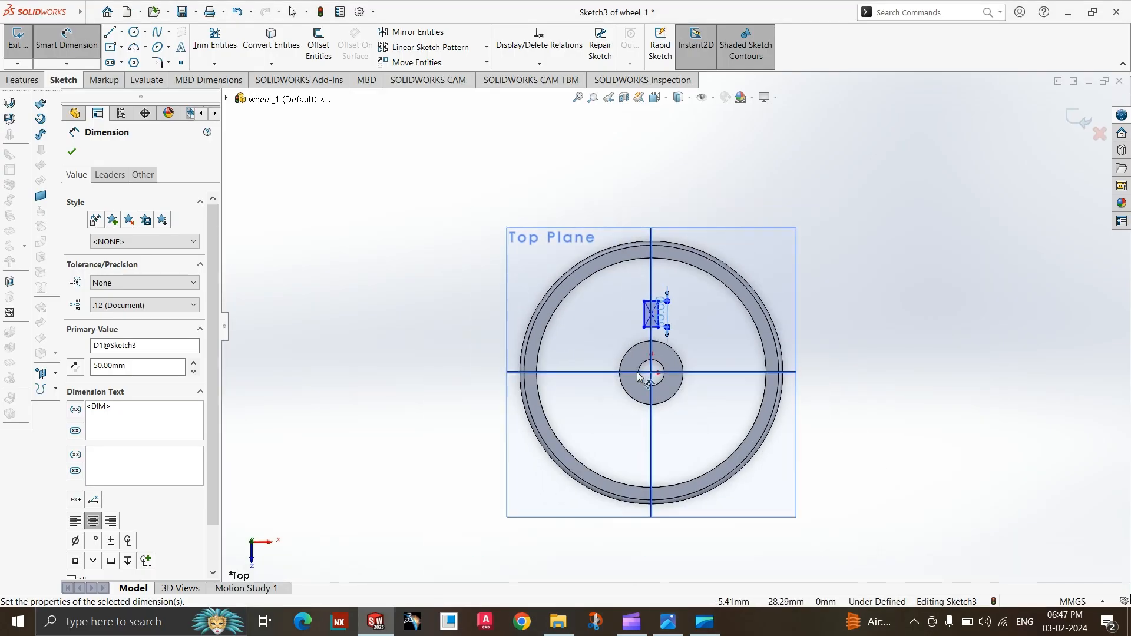
scroll(648, 345, down, 4)
scroll(654, 348, up, 2)
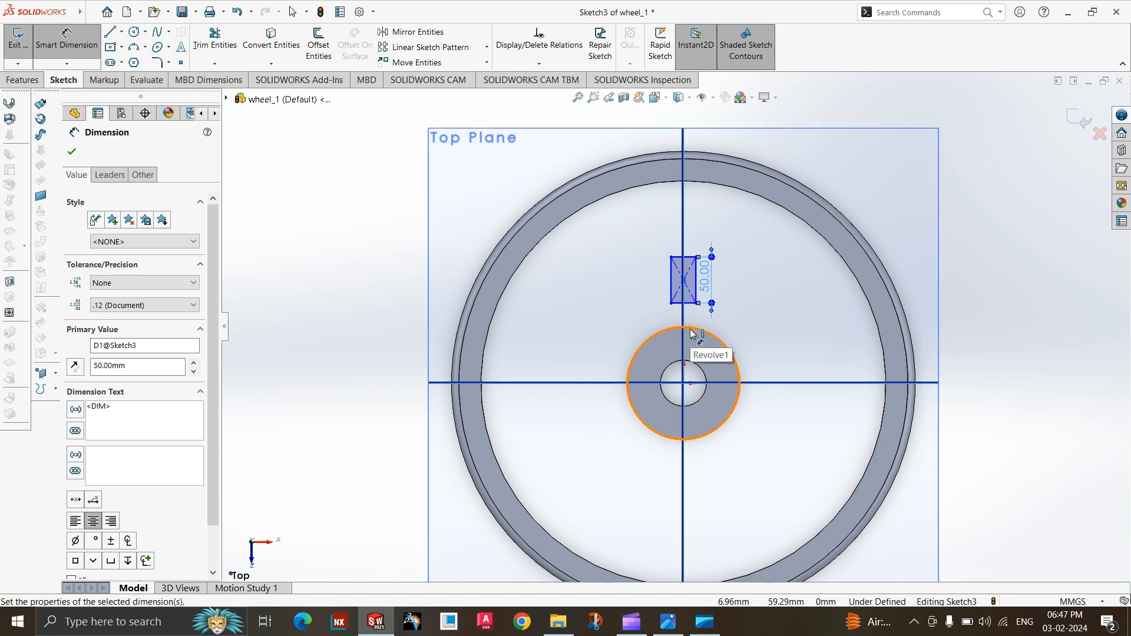
key(Escape)
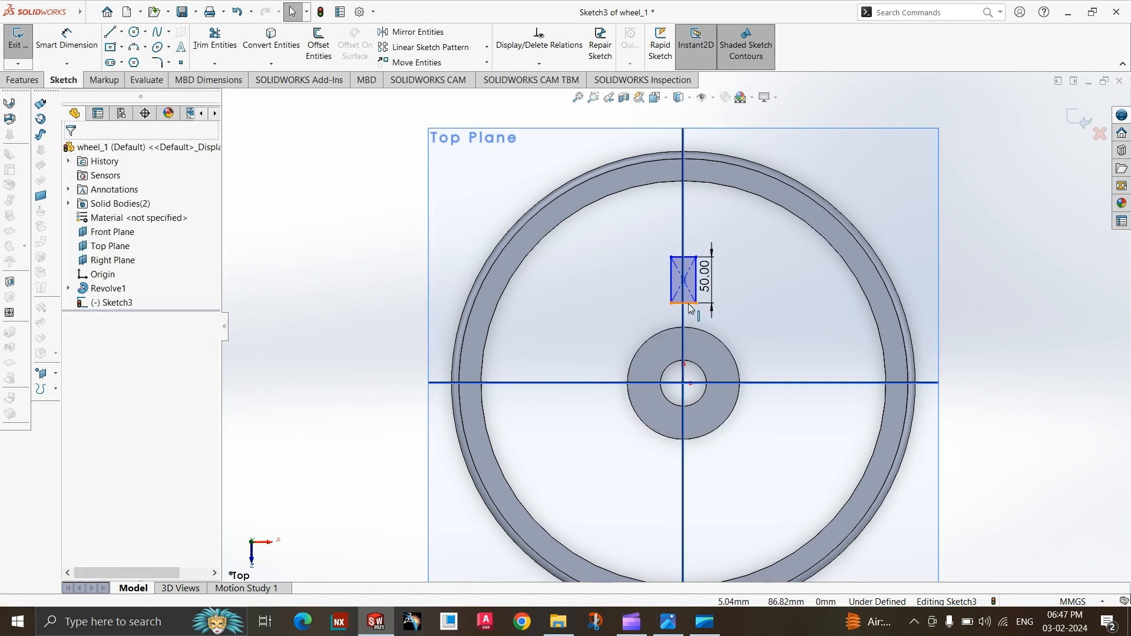
Make the rectangle's lower edge tangent to the hub's outer circle.
click(690, 307)
ctrl+click(645, 345)
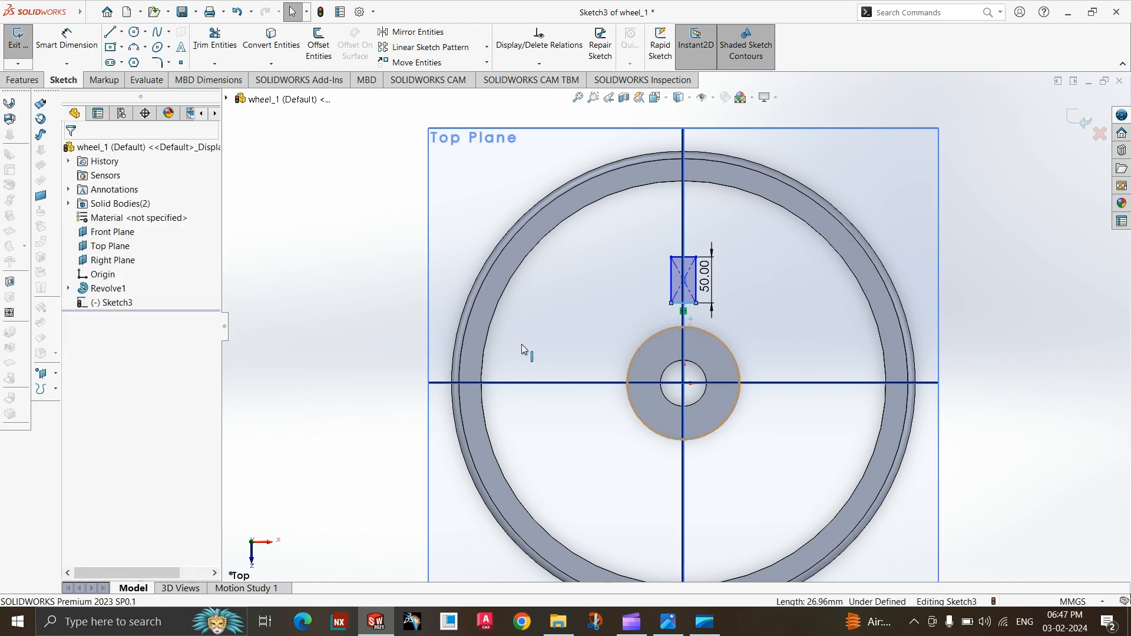
click(102, 359)
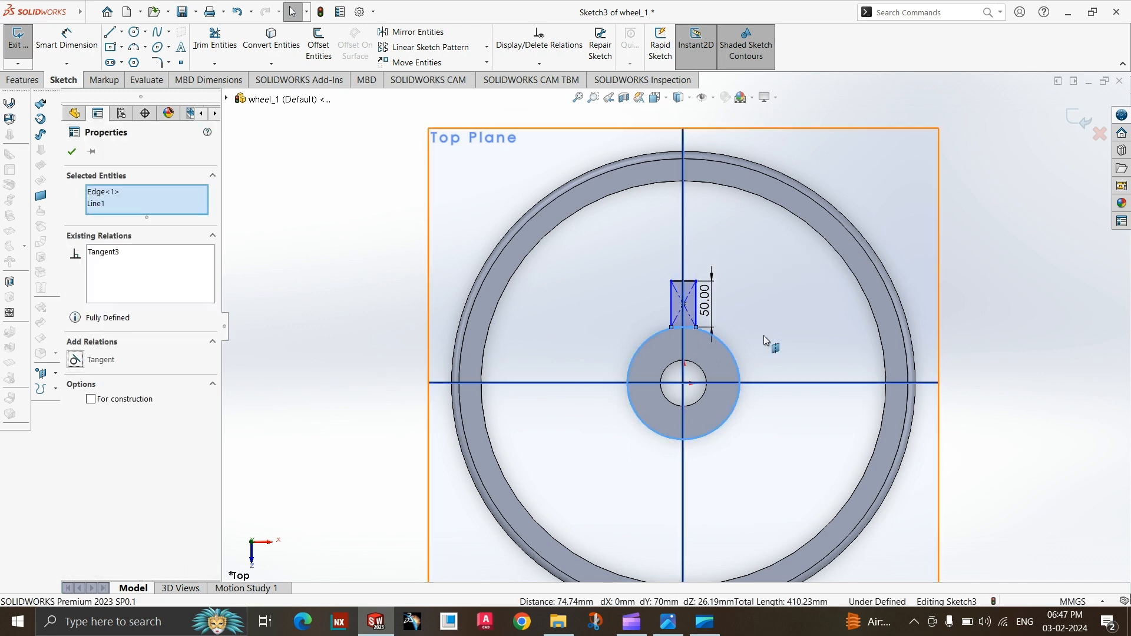
Remove the tangent relation from the rectangle's lower edge and move that edge slightly inside the hub's outer circle.
scroll(760, 334, up, 2)
scroll(651, 326, down, 8)
scroll(566, 305, down, 1)
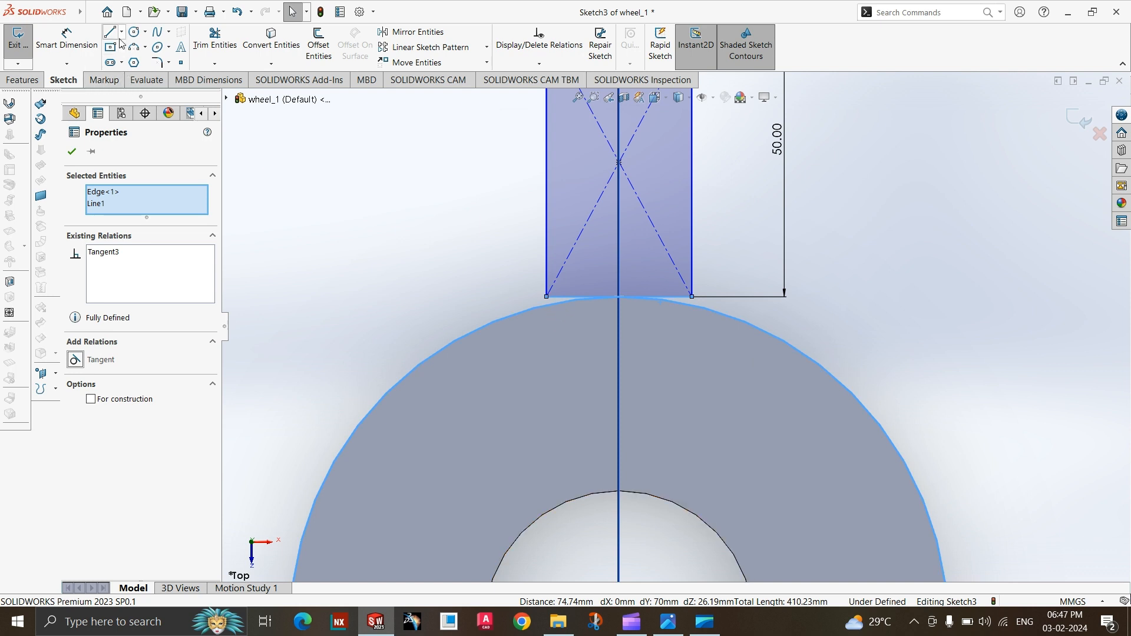
key(Escape)
click(629, 297)
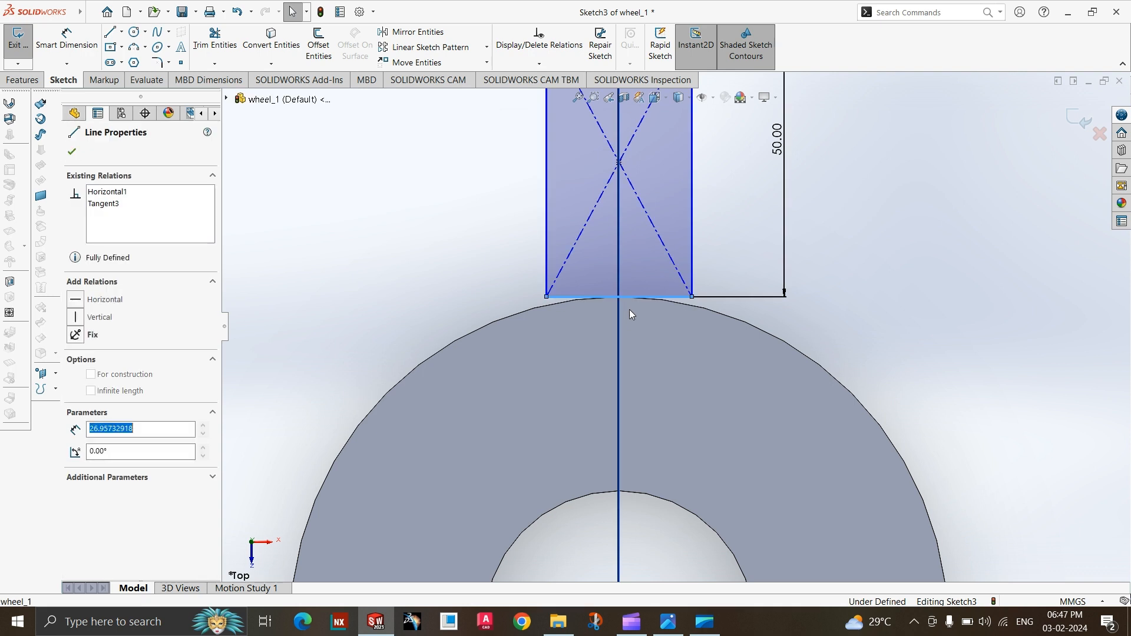
key(Escape)
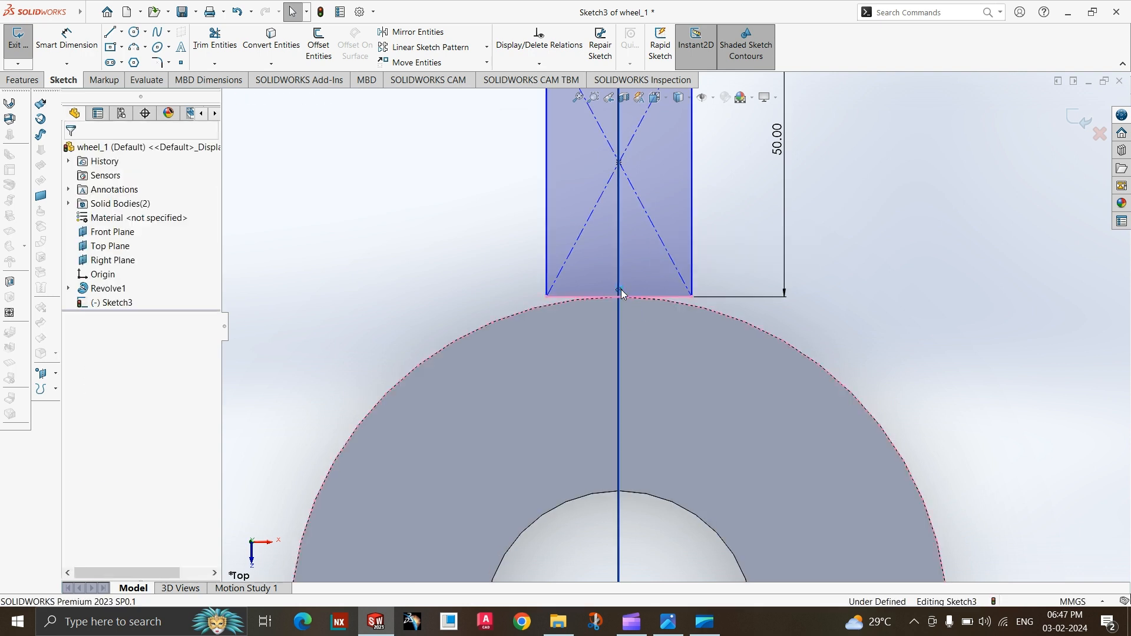
click(629, 298)
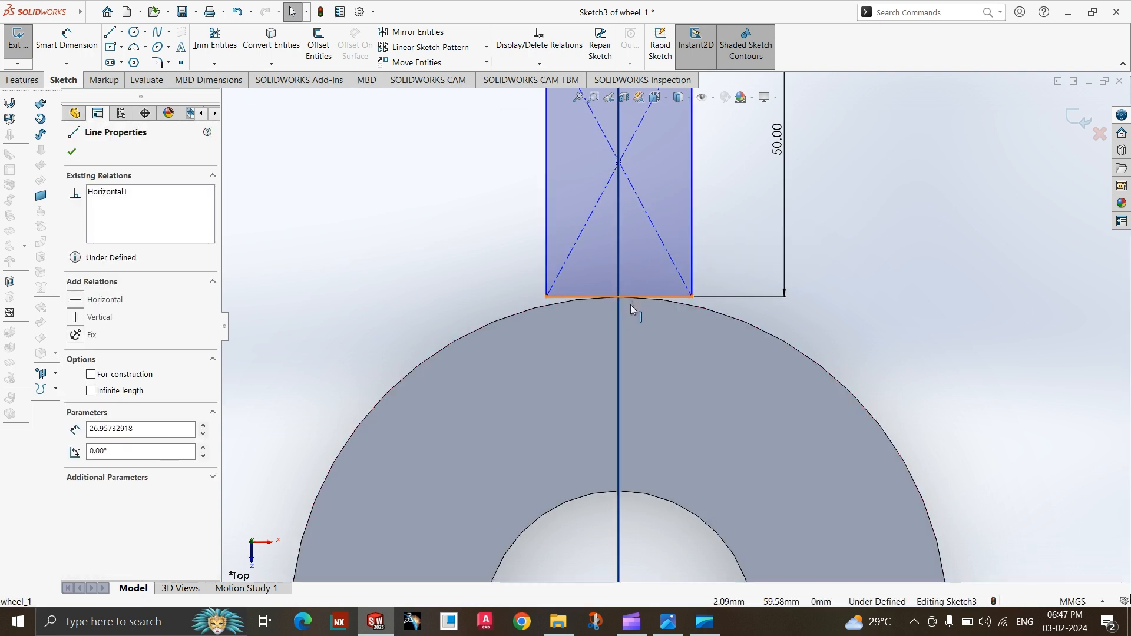
drag(631, 310, 630, 313)
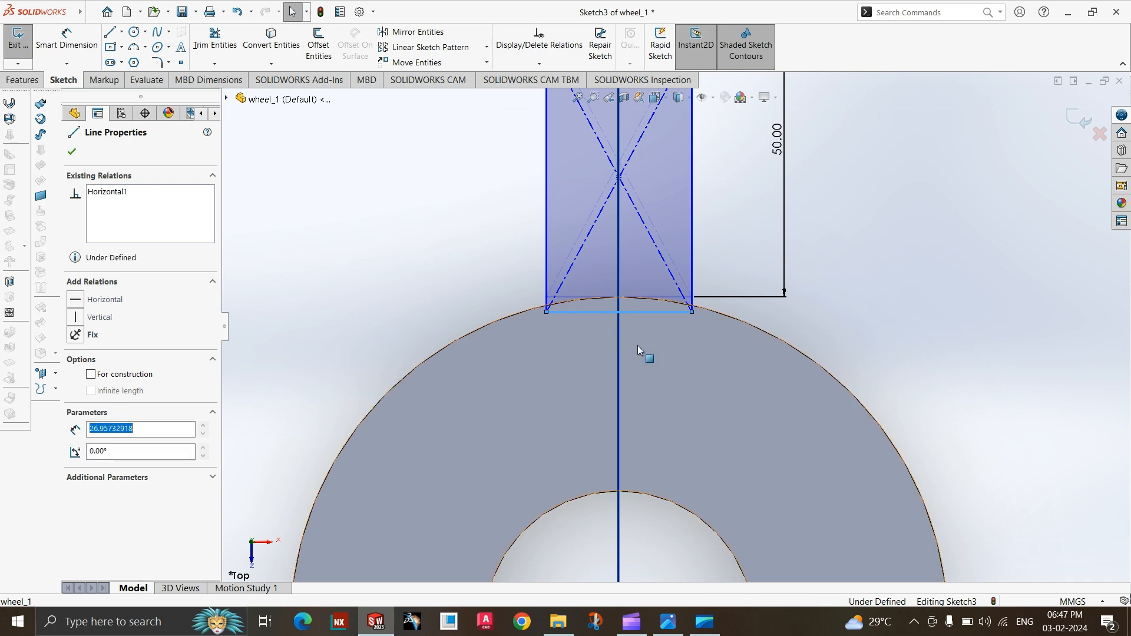
Recheck the spoke length in the wheel drawing and delete the rectangle's height dimension.
click(678, 630)
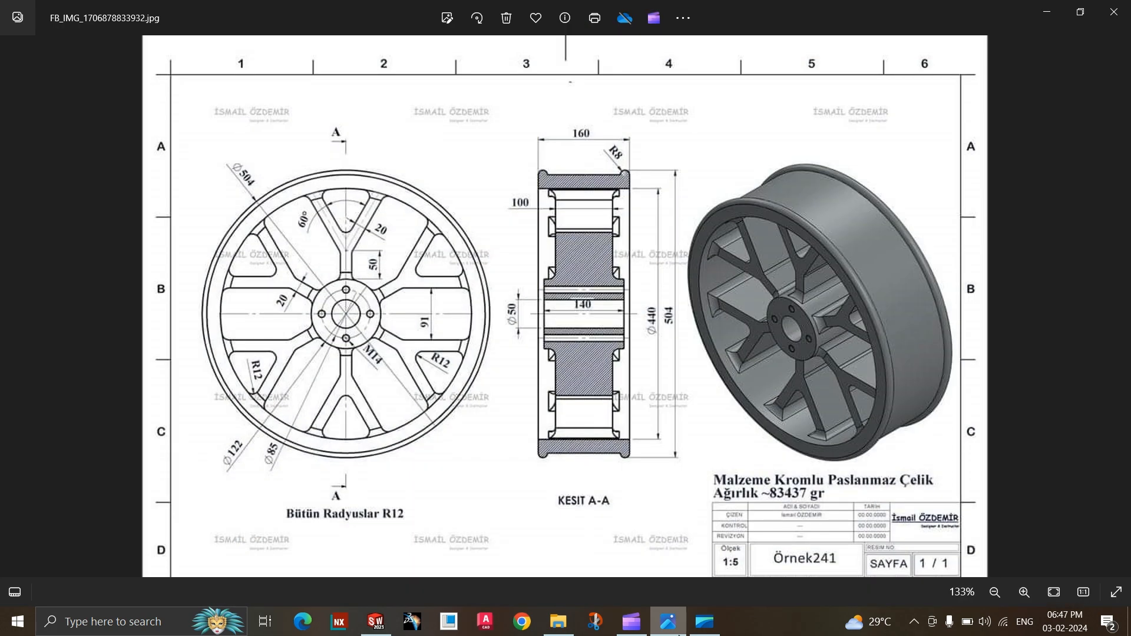
click(678, 630)
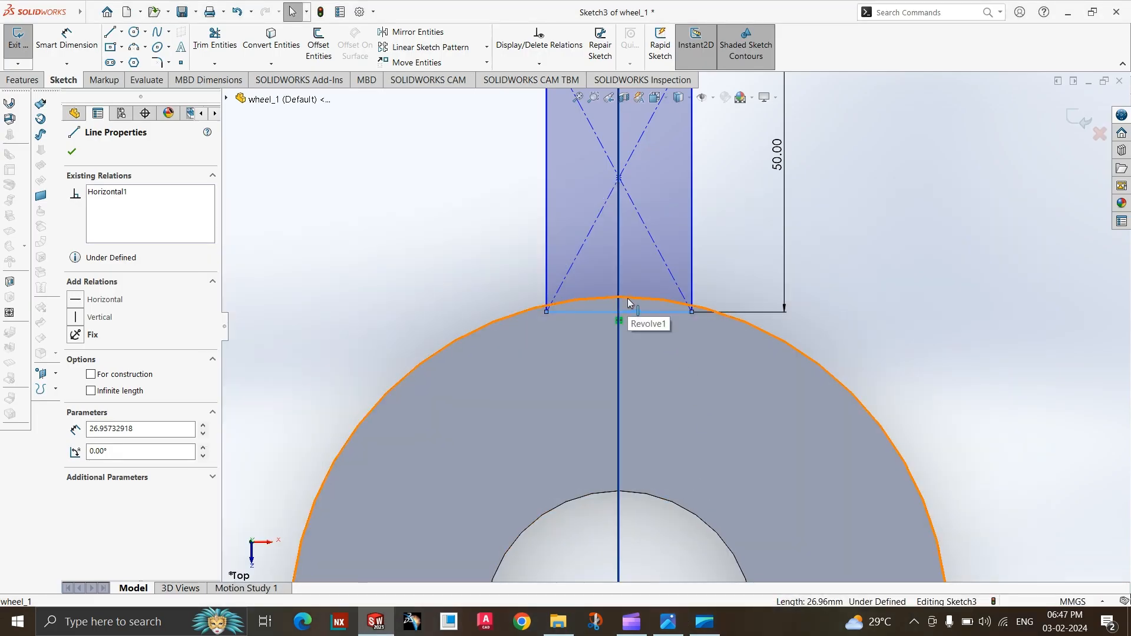
scroll(629, 302, up, 2)
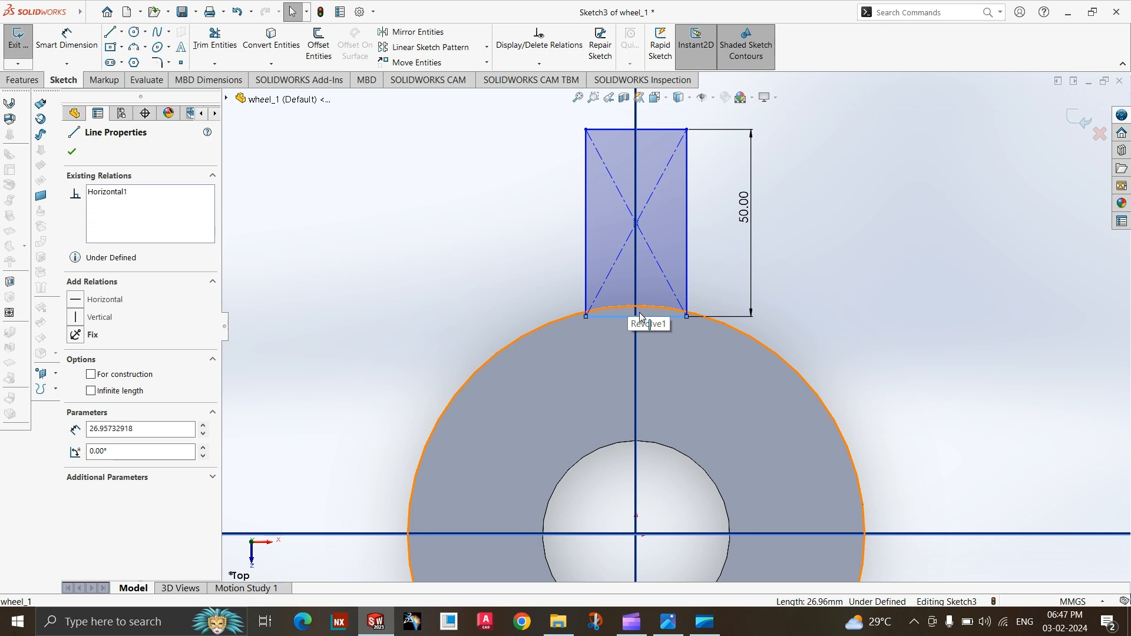
click(741, 222)
key(Return)
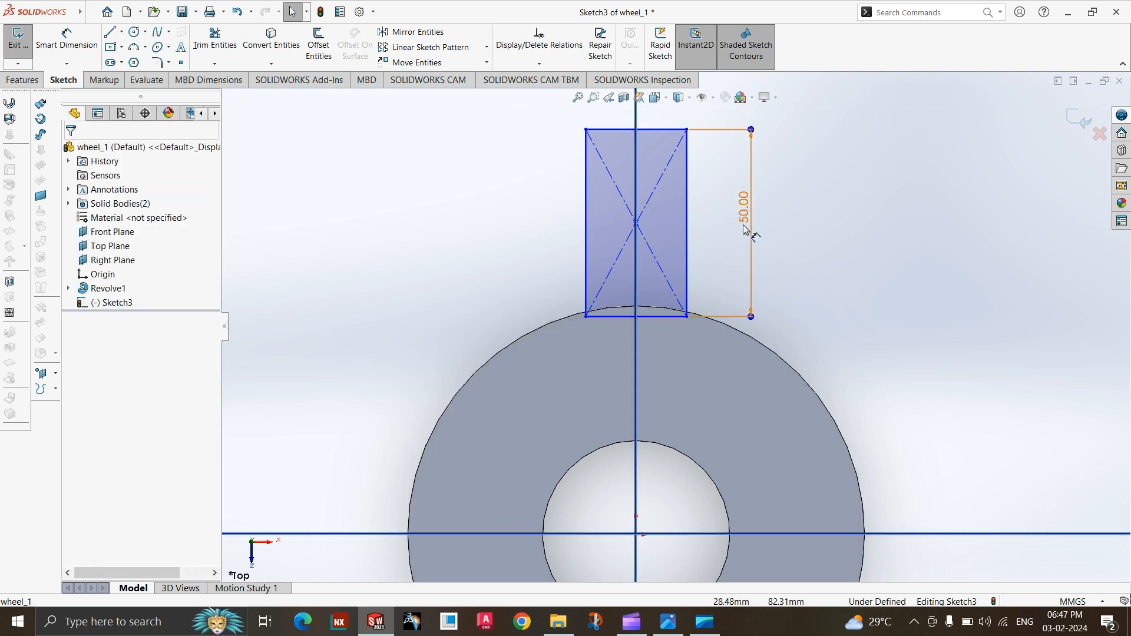
click(746, 220)
right_click(747, 222)
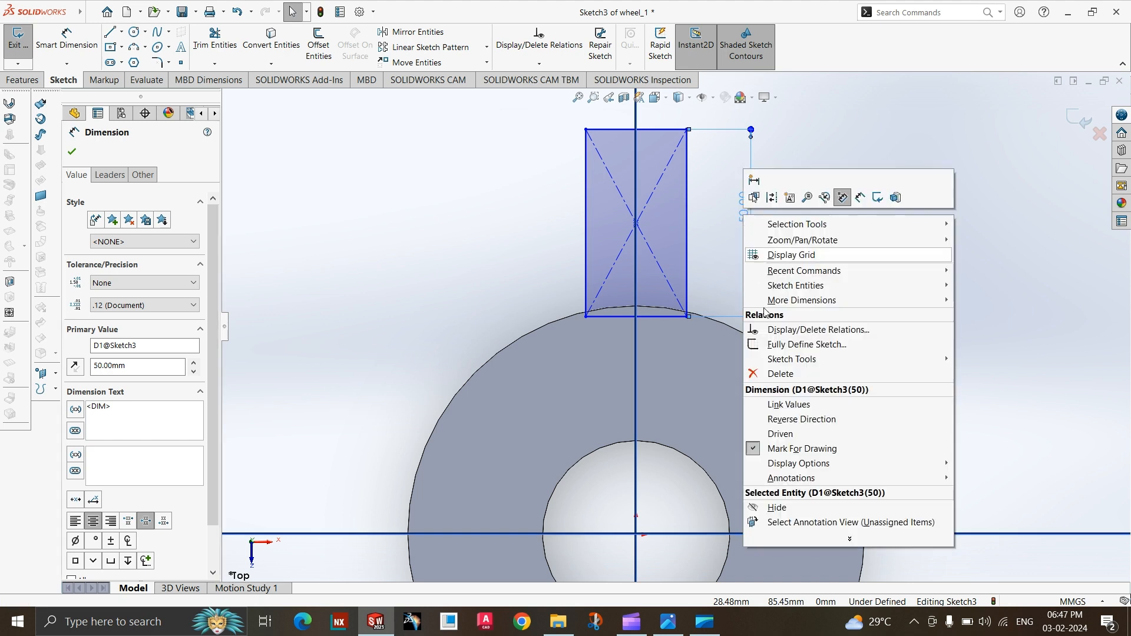
click(763, 371)
click(67, 38)
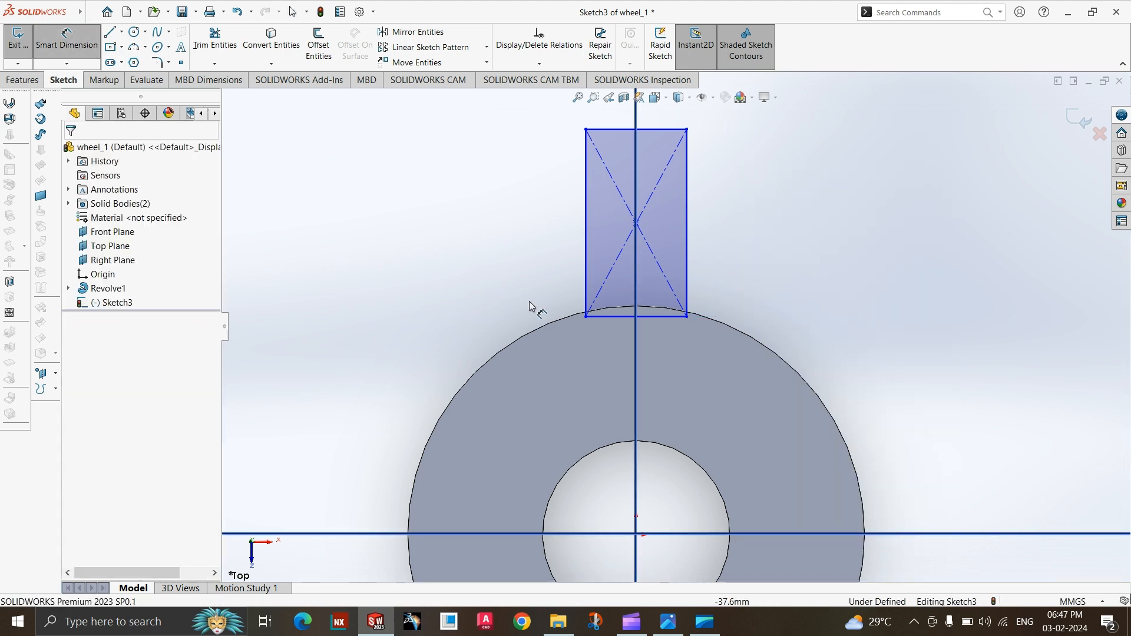
click(643, 311)
click(651, 129)
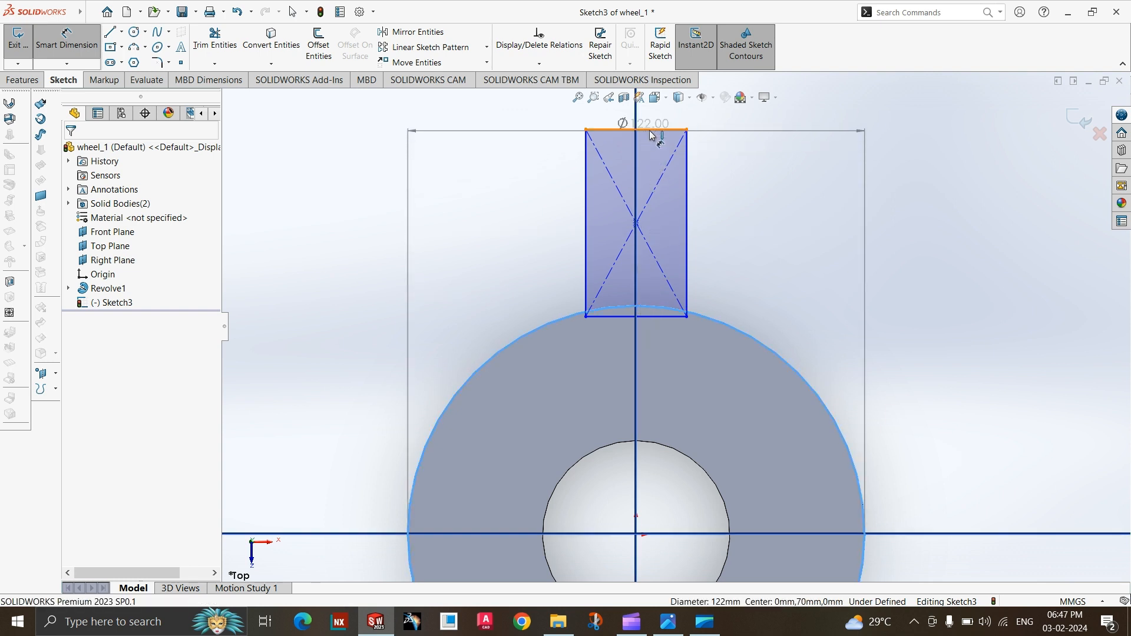
key(Escape)
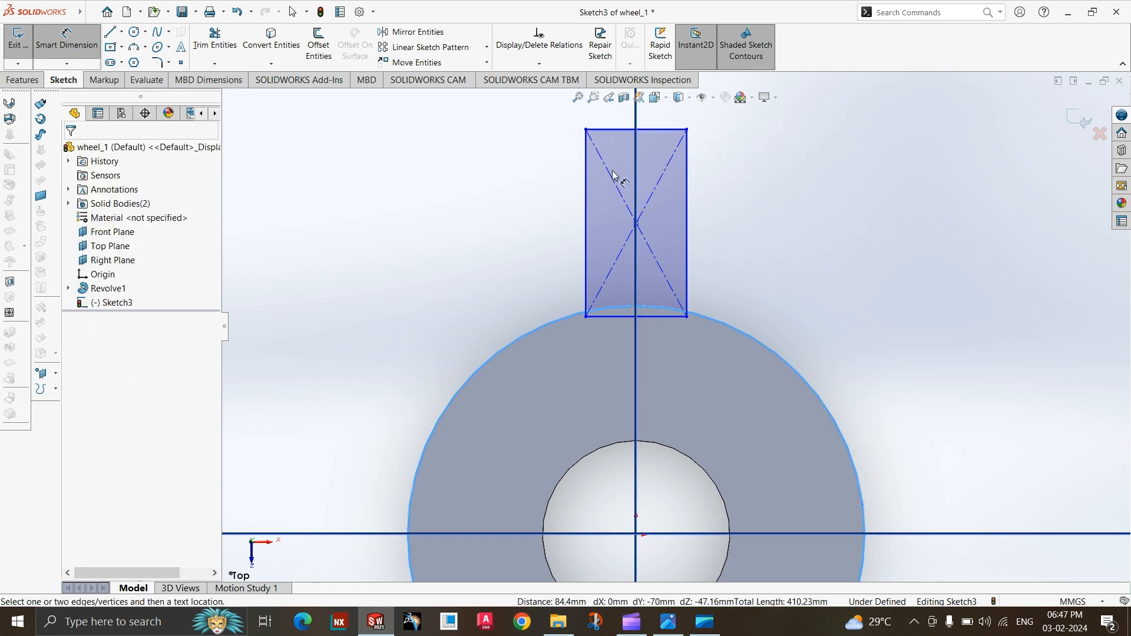
key(Escape)
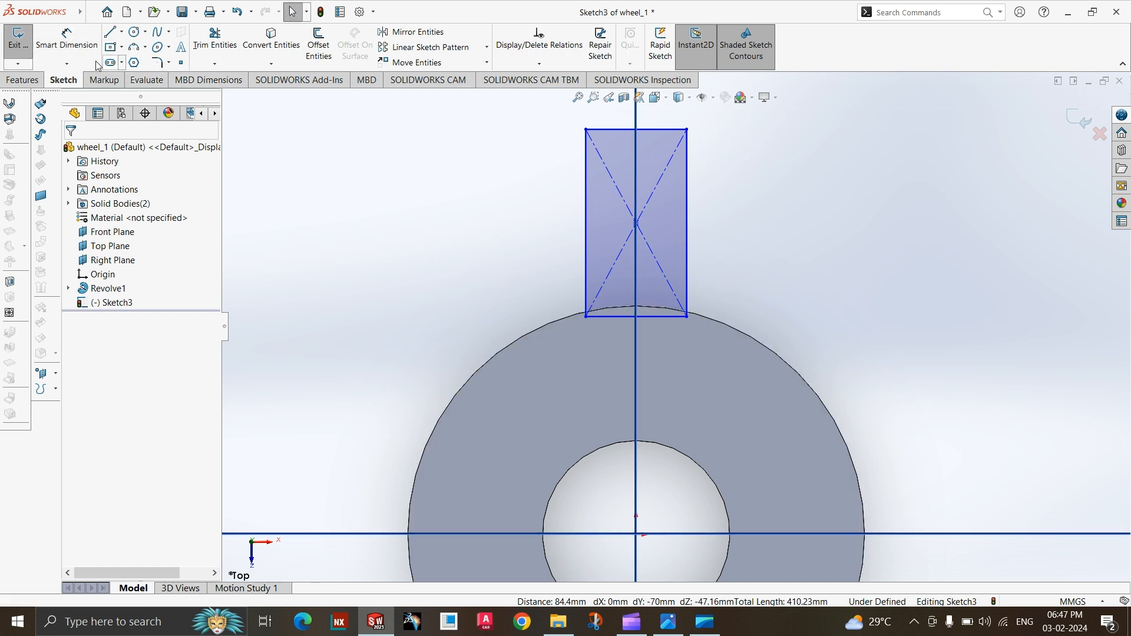
click(66, 39)
scroll(649, 309, down, 2)
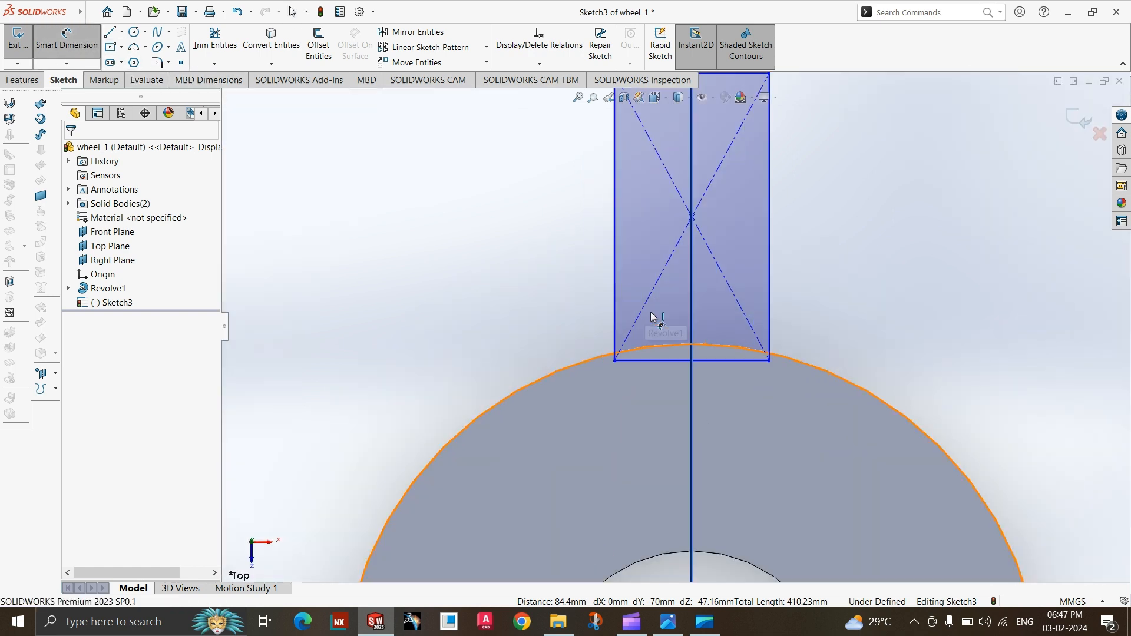
scroll(653, 317, down, 2)
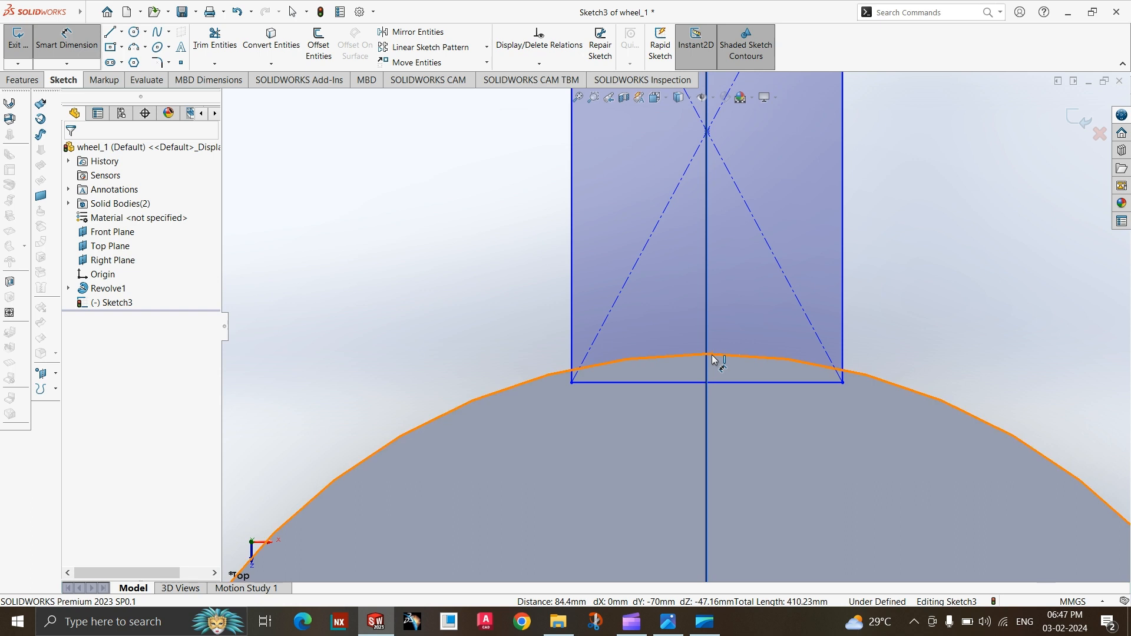
scroll(695, 383, up, 2)
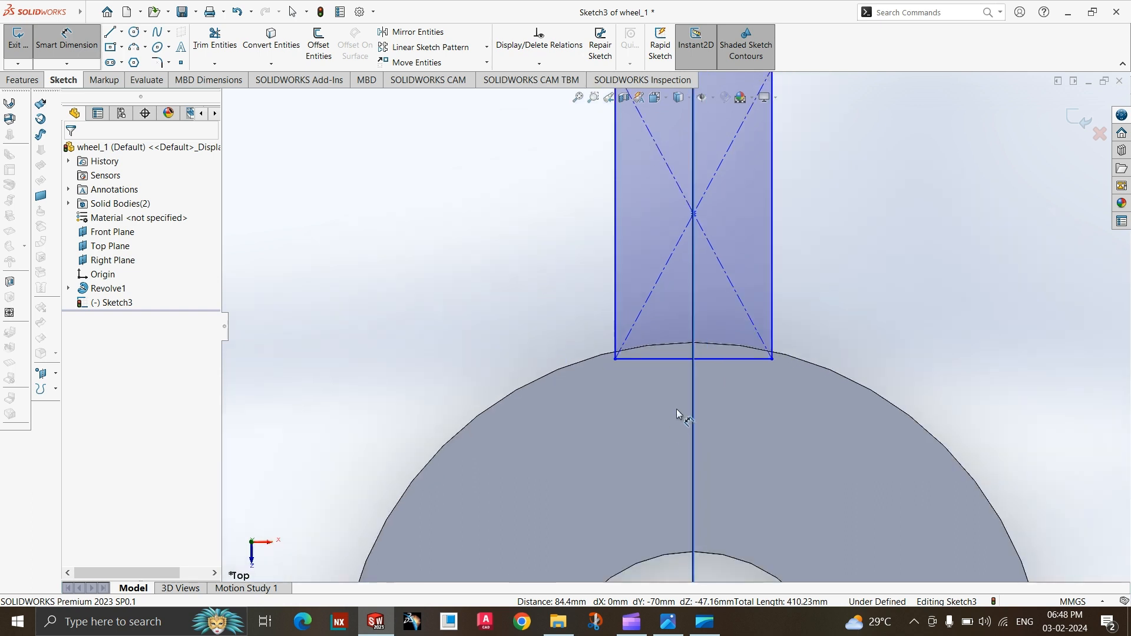
scroll(675, 324, up, 3)
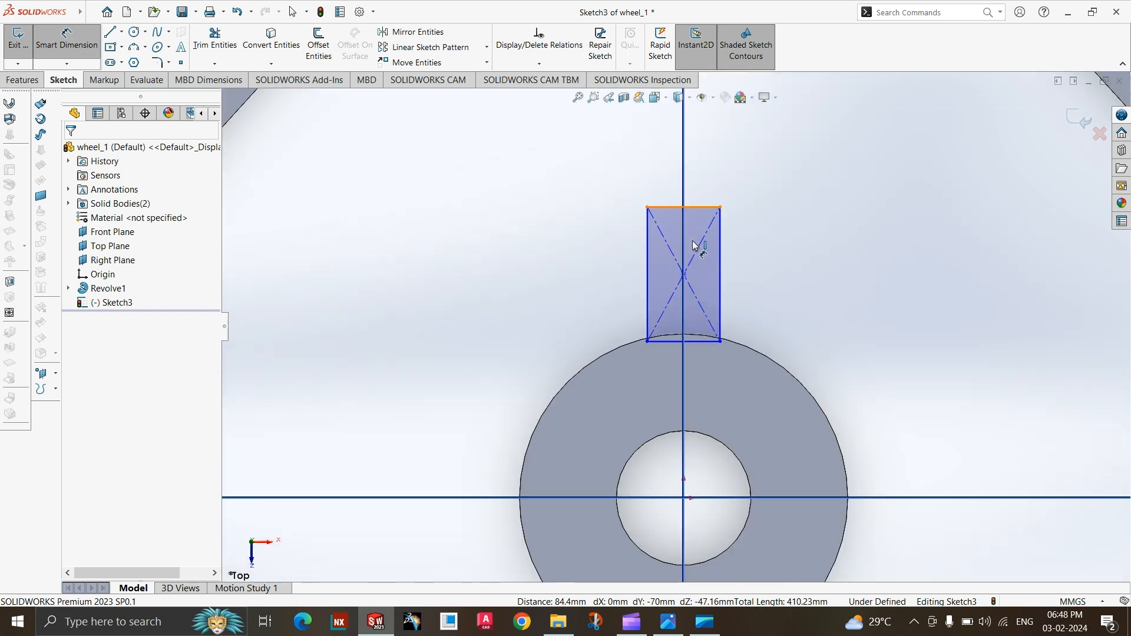
click(691, 339)
scroll(691, 339, down, 4)
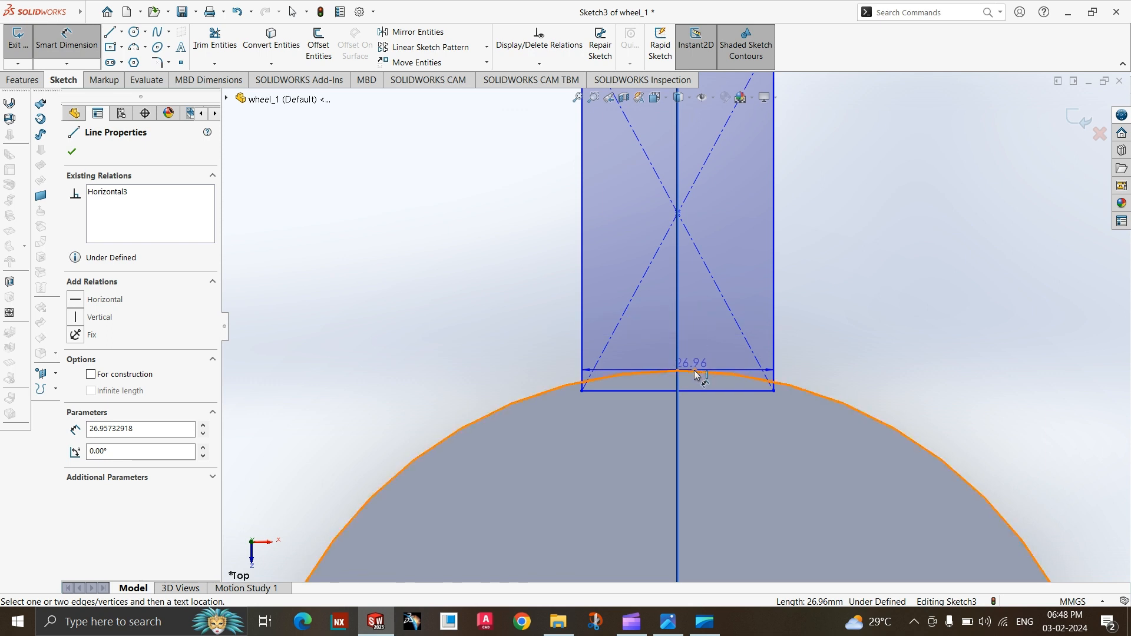
click(678, 371)
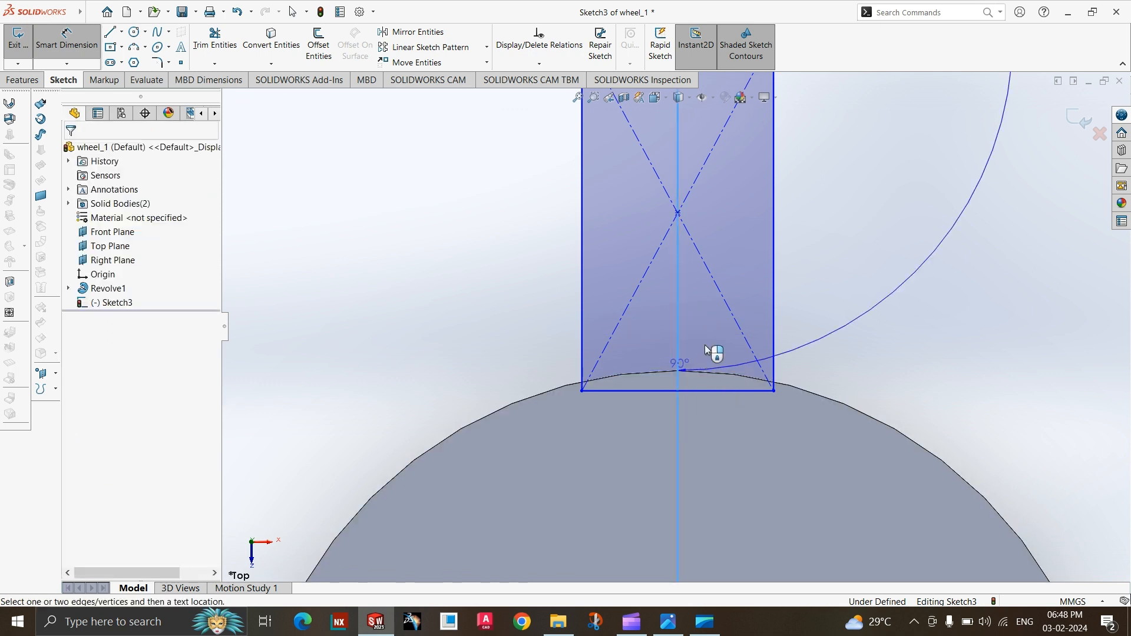
scroll(707, 348, up, 3)
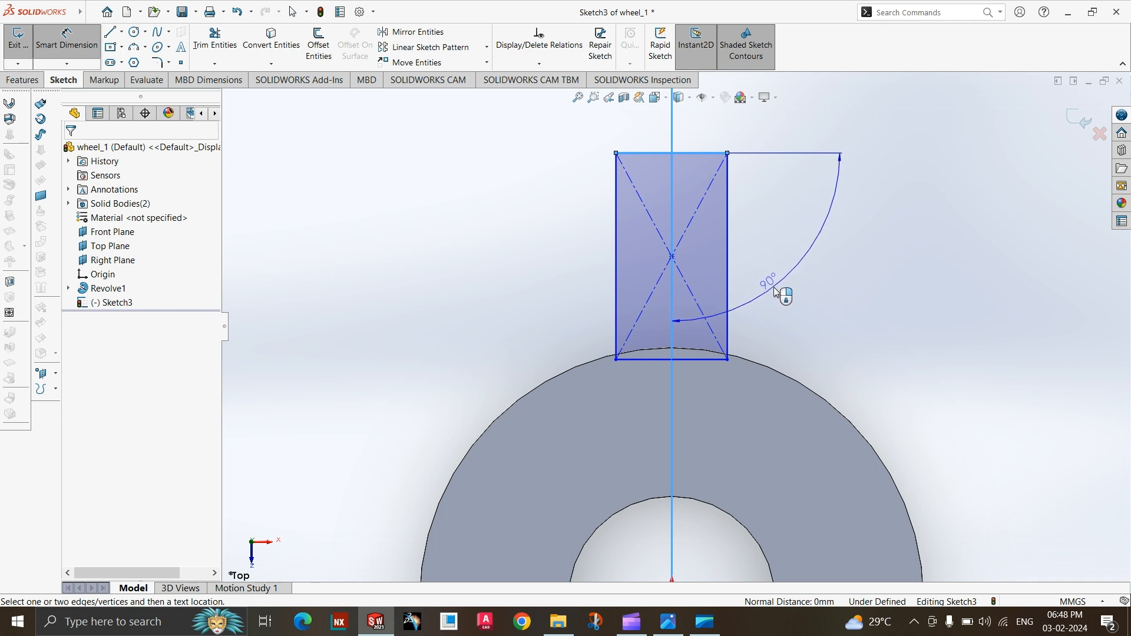
click(783, 256)
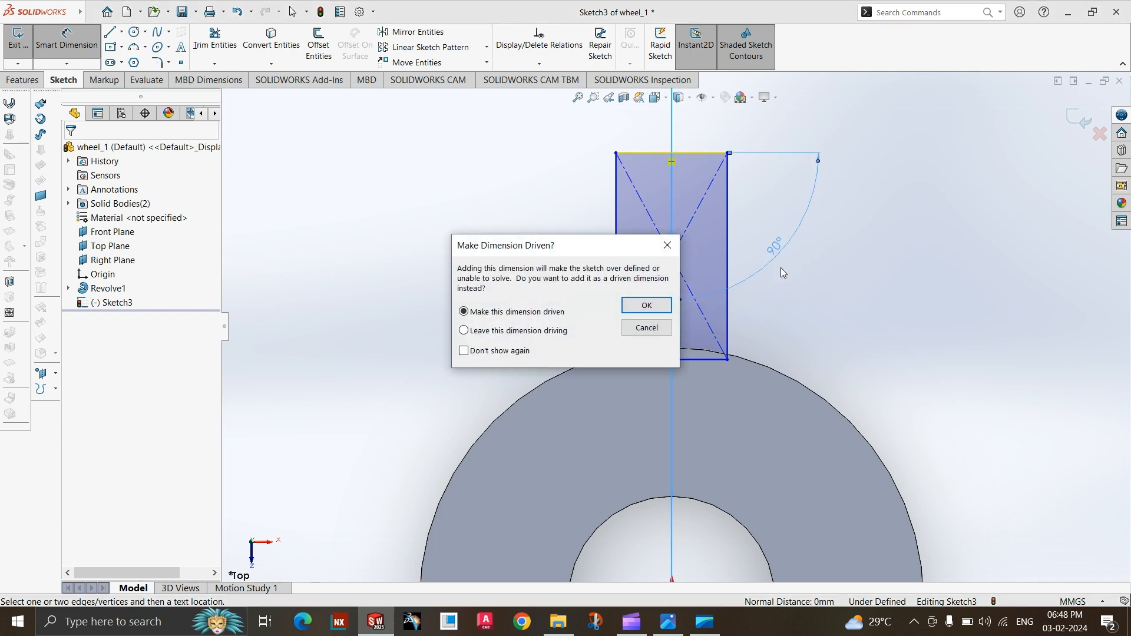
key(Escape)
key(Escape)
click(66, 38)
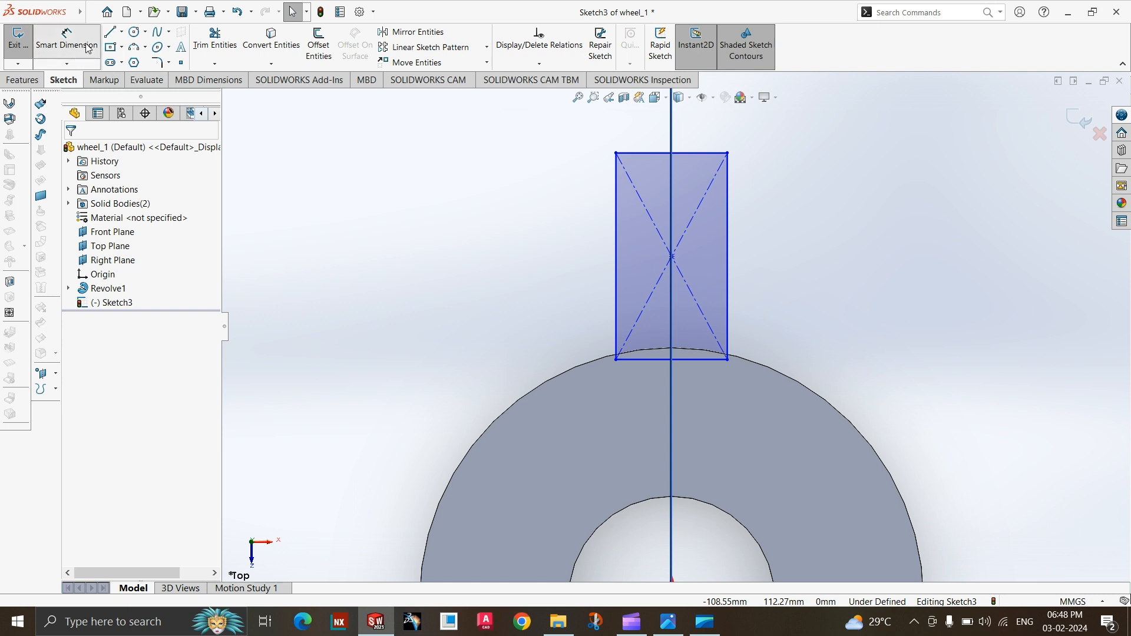
scroll(675, 347, up, 2)
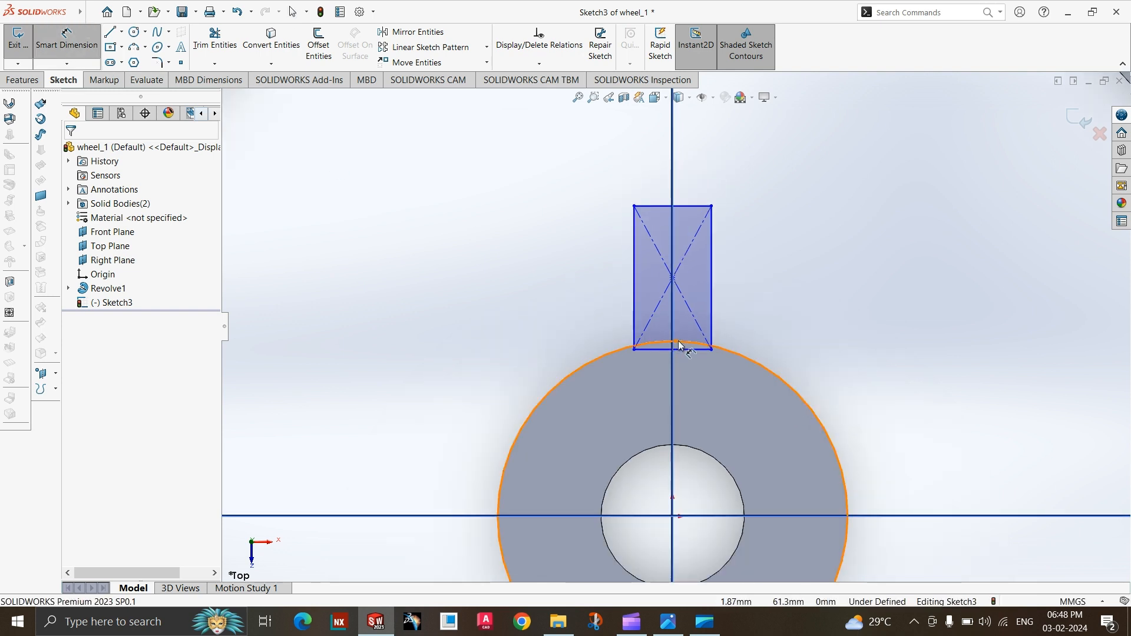
click(677, 345)
click(692, 208)
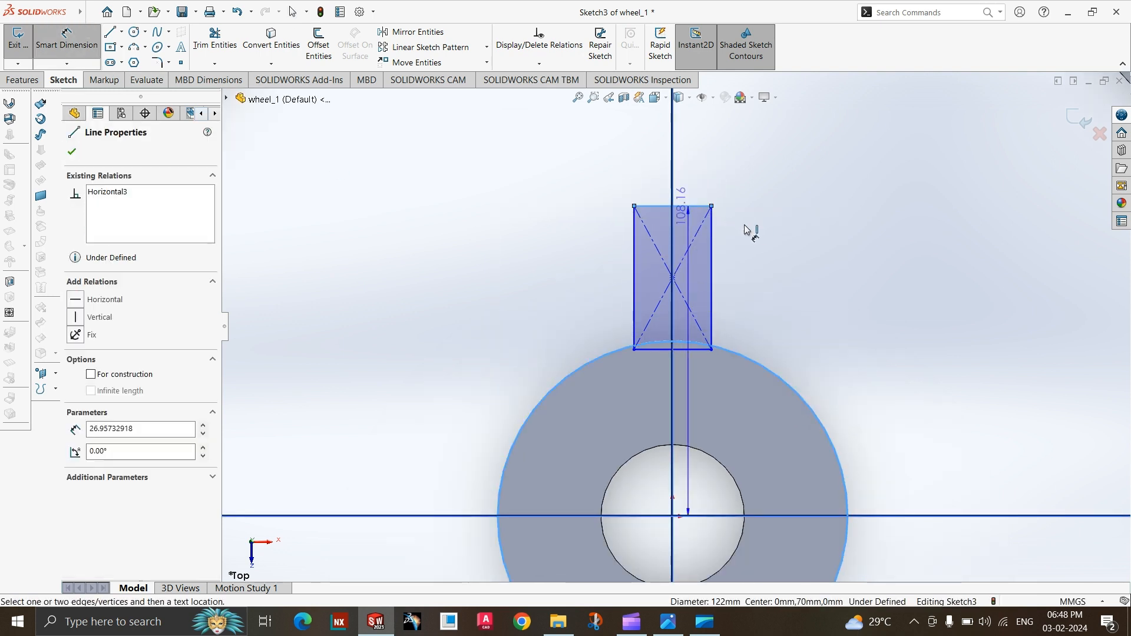
key(Escape)
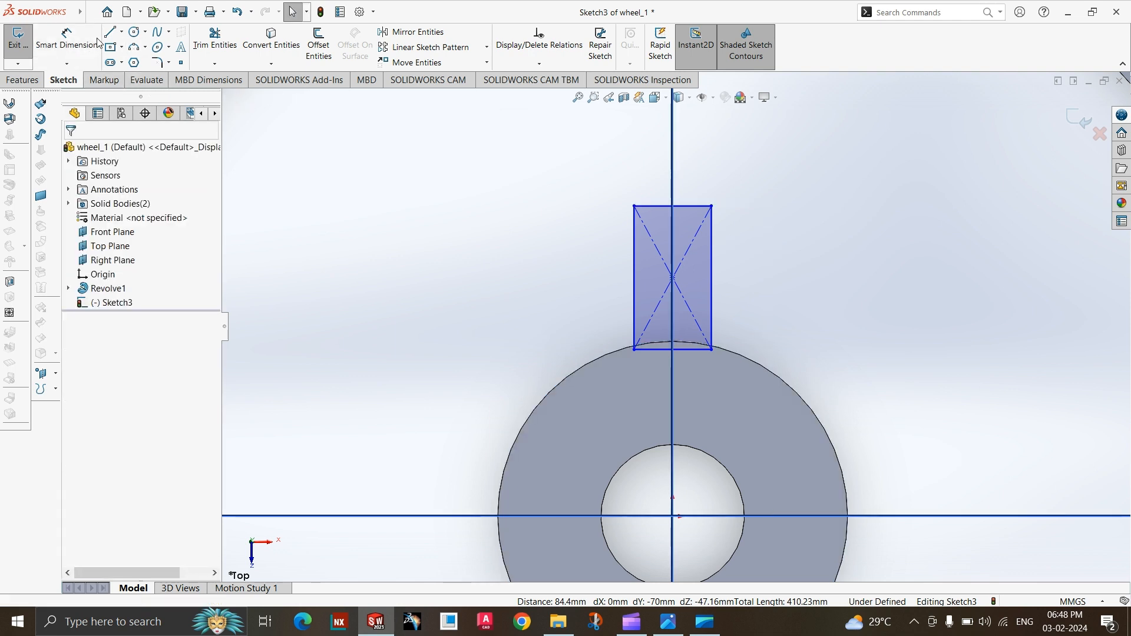
Dimension the rectangle's vertical side at 50 mm.
click(712, 277)
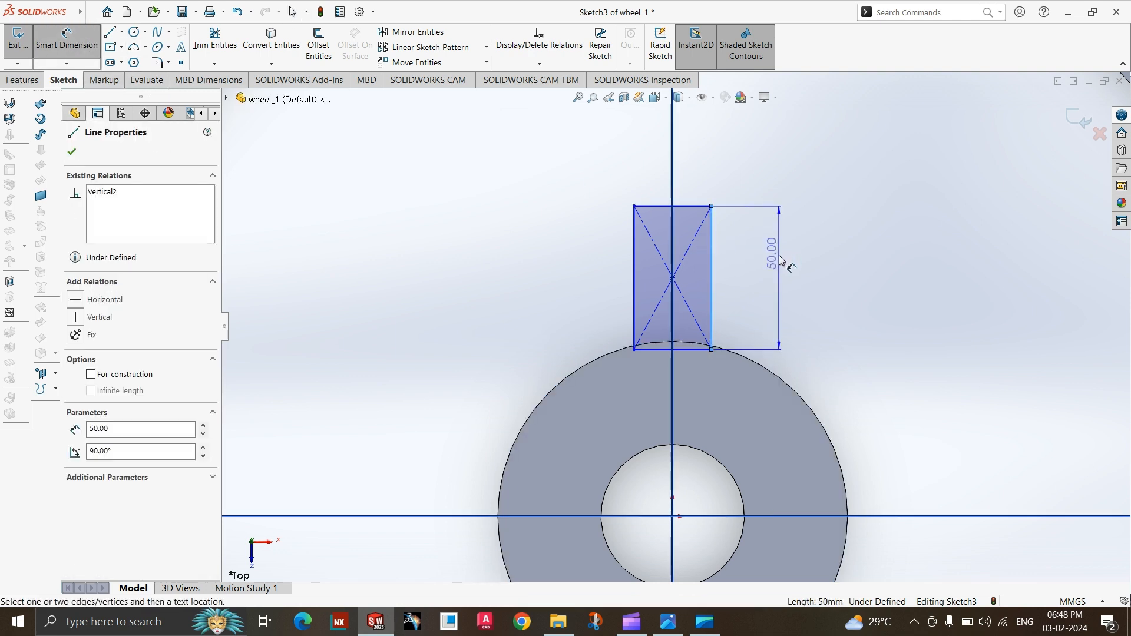
click(779, 277)
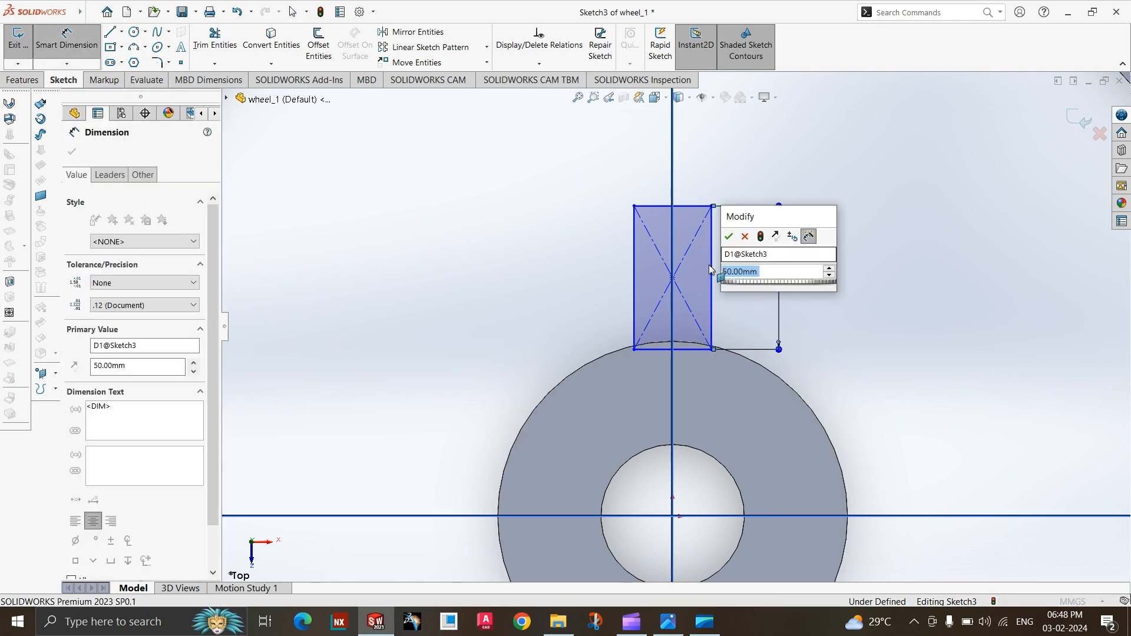
click(730, 237)
scroll(747, 266, up, 3)
key(Escape)
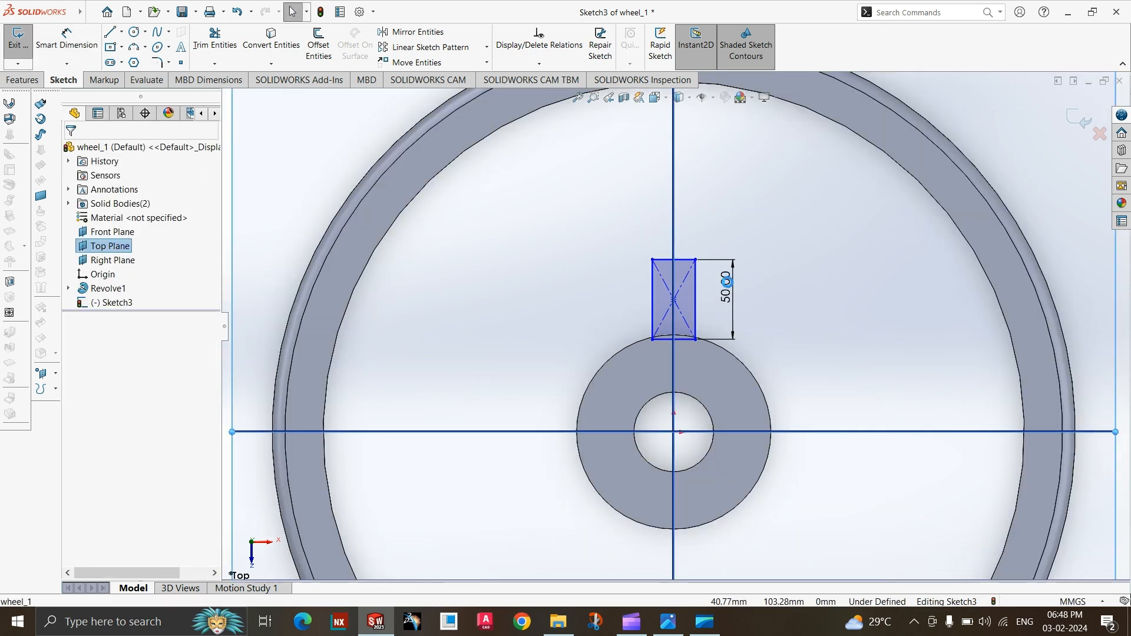
Move the rectangle up clear of the hub and make its lower edge tangent to the hub's outer circle.
scroll(719, 291, down, 4)
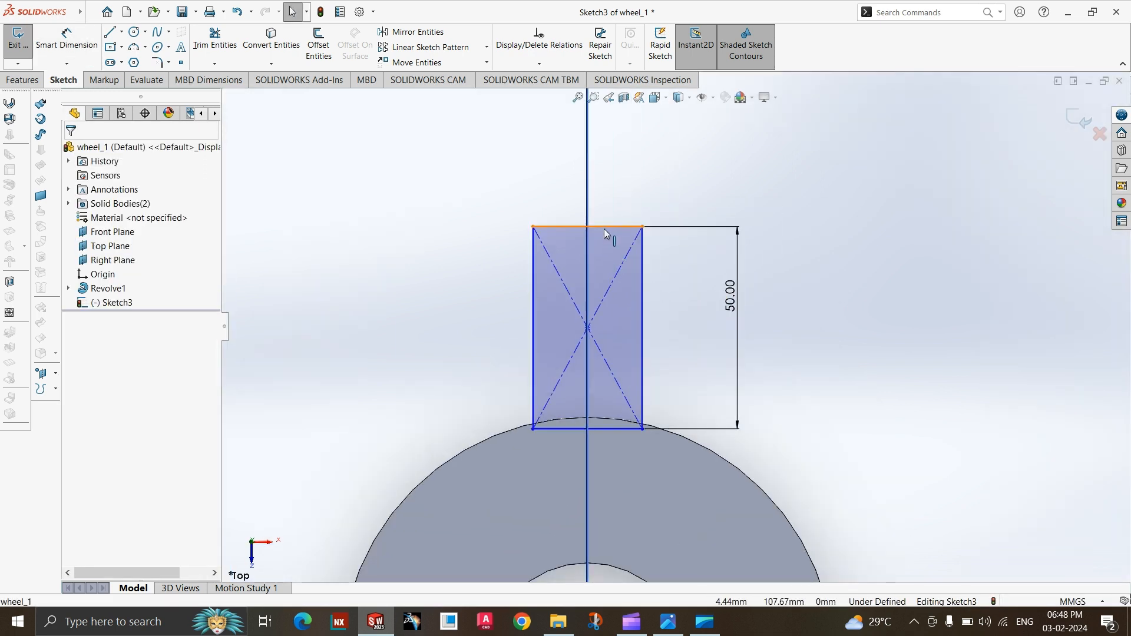
click(603, 229)
drag(603, 229, 612, 212)
key(Escape)
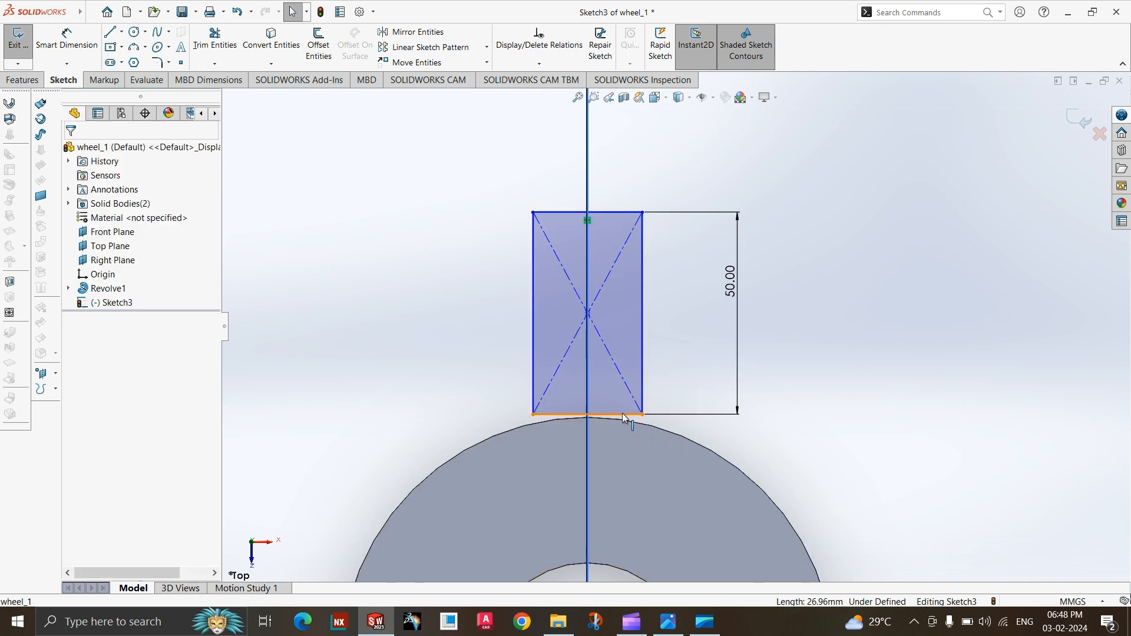
click(622, 412)
ctrl+click(532, 433)
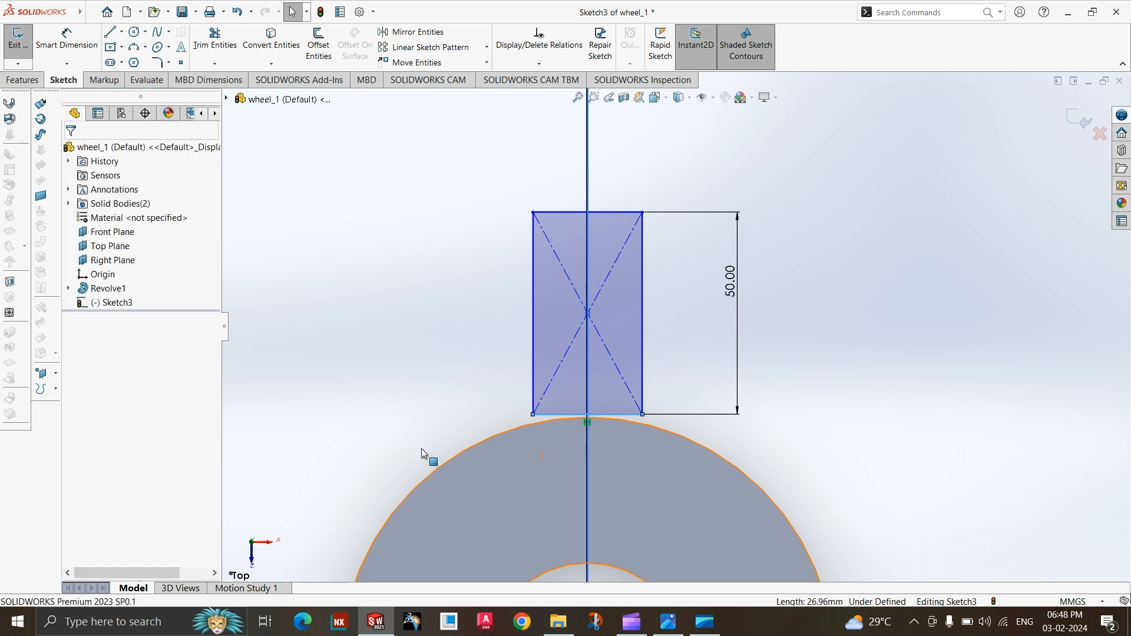
key(Escape)
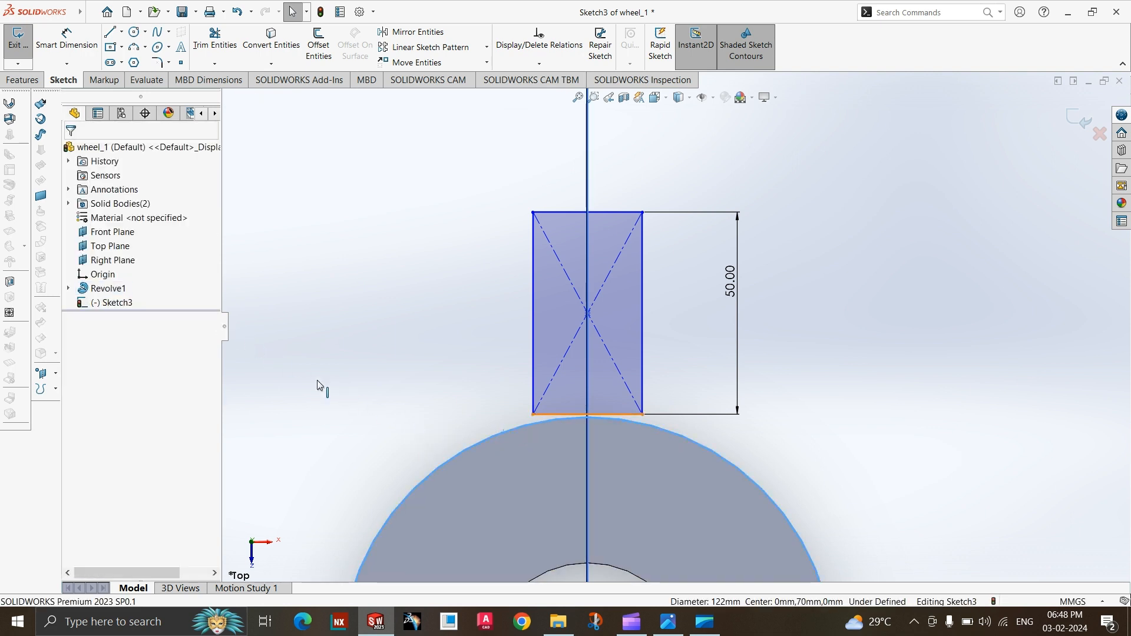
click(102, 360)
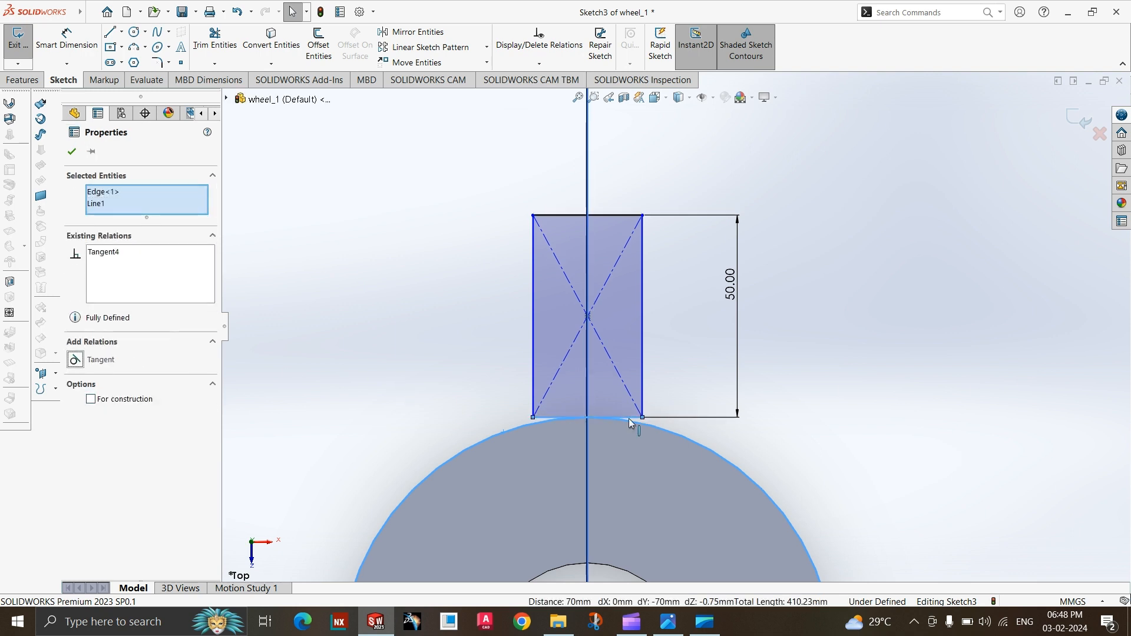
Sketch three connected lines from the rectangle's lower corners into the hub, forming a box about 8.5 mm deep and as wide as the rectangle.
scroll(624, 410, up, 2)
scroll(618, 413, down, 4)
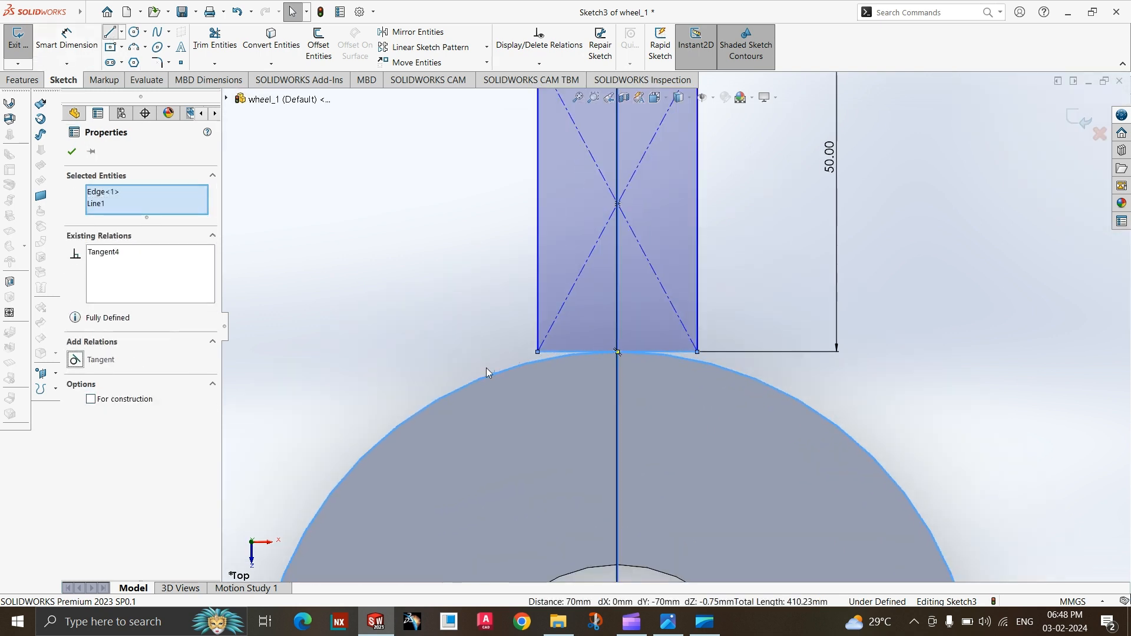
key(l)
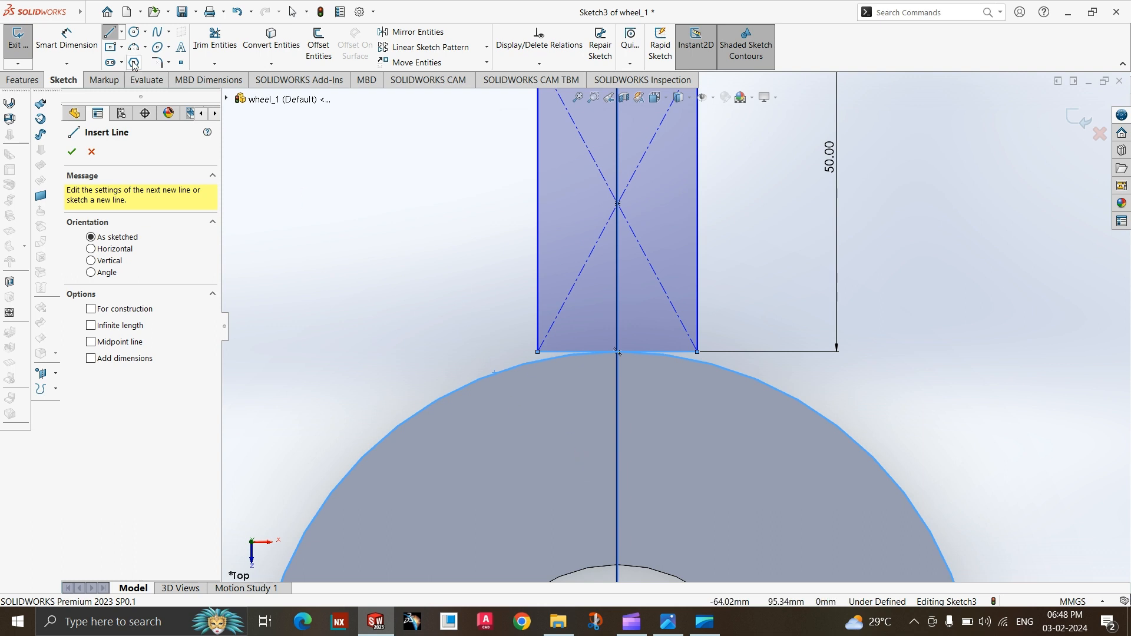
click(113, 49)
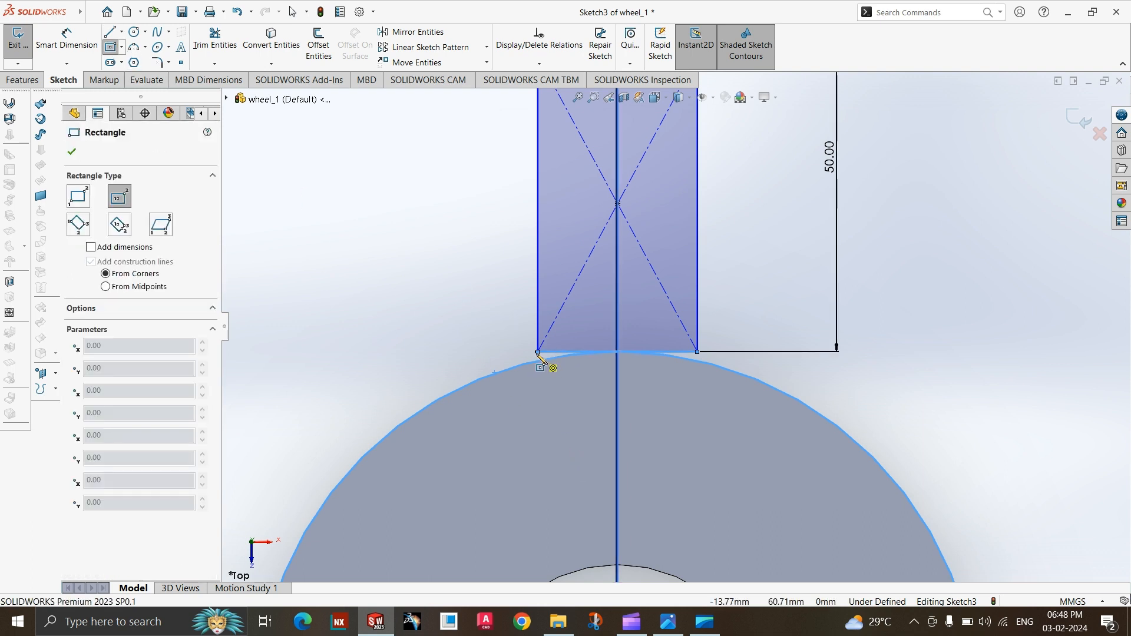
key(l)
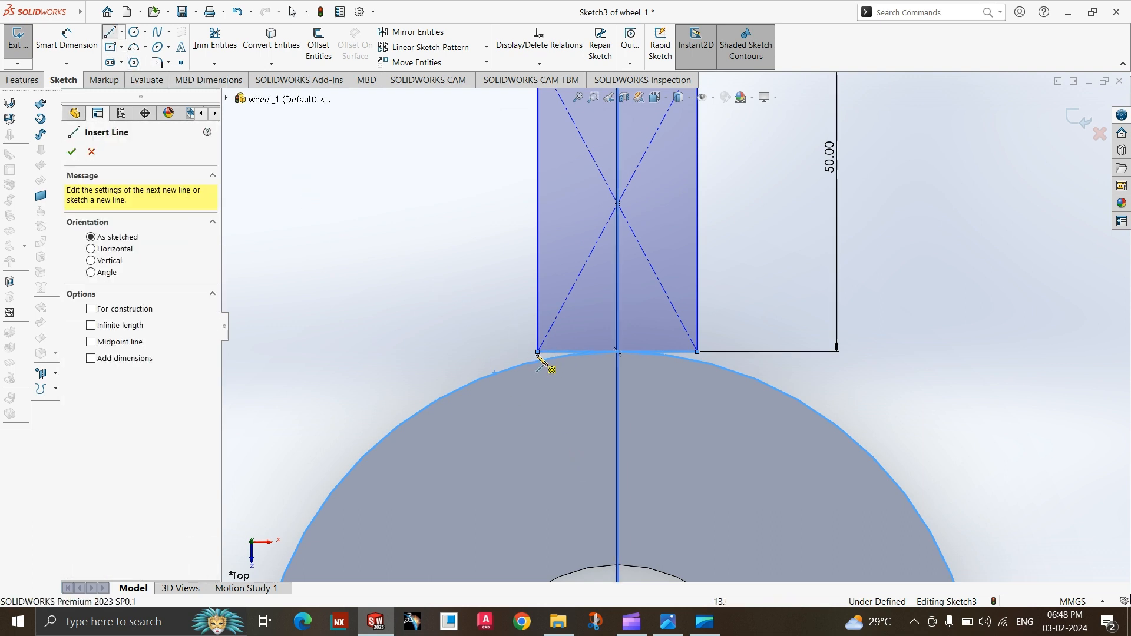
click(538, 352)
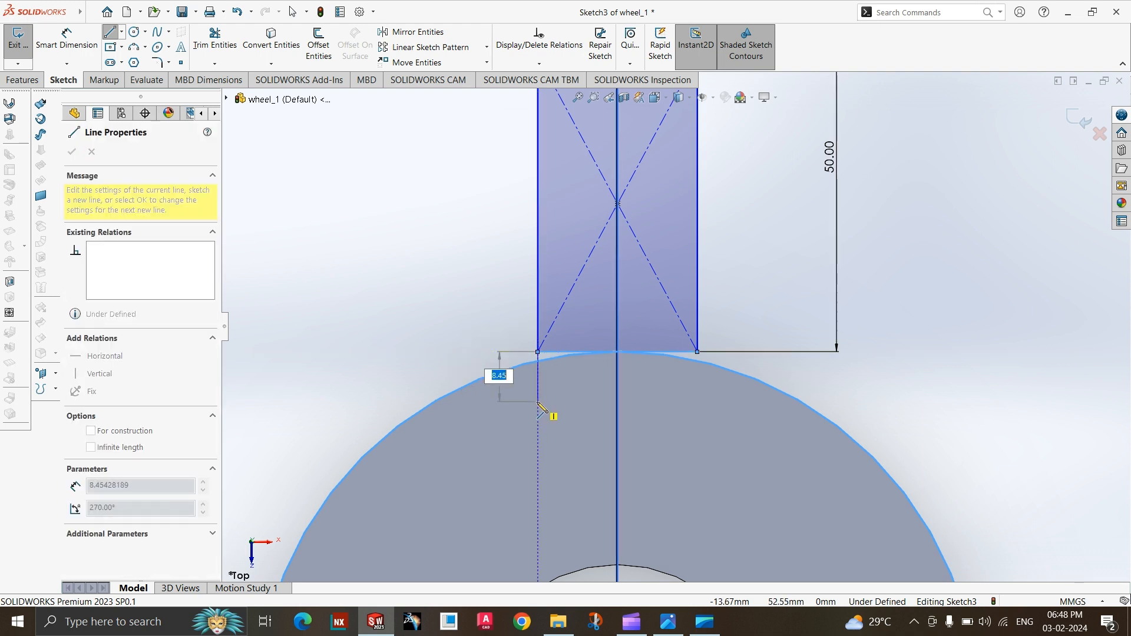
click(537, 402)
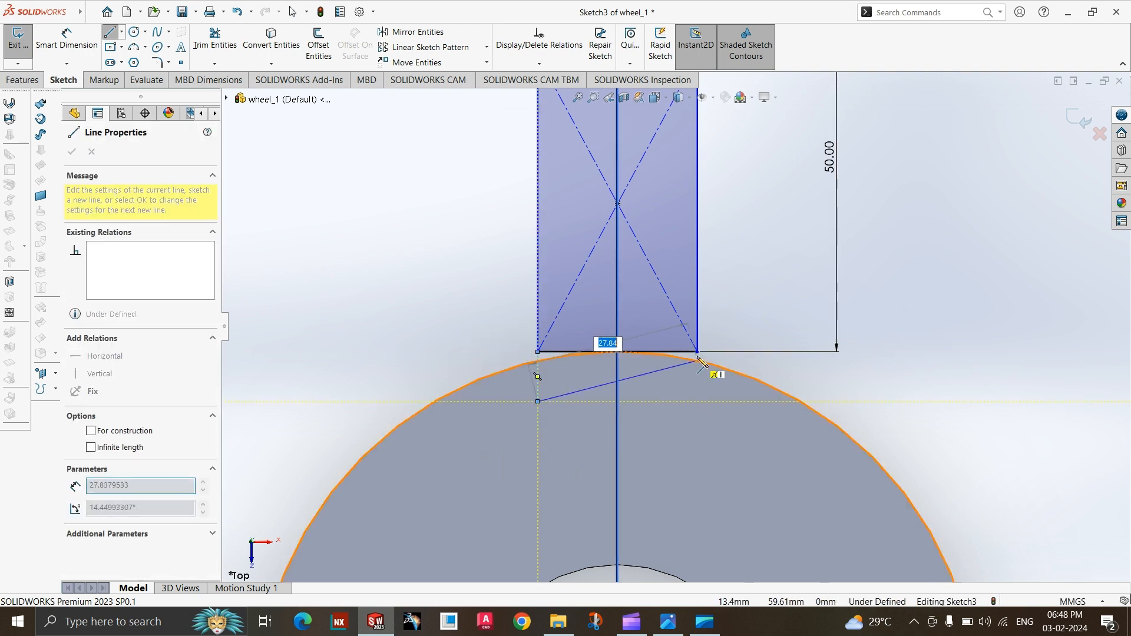
click(699, 401)
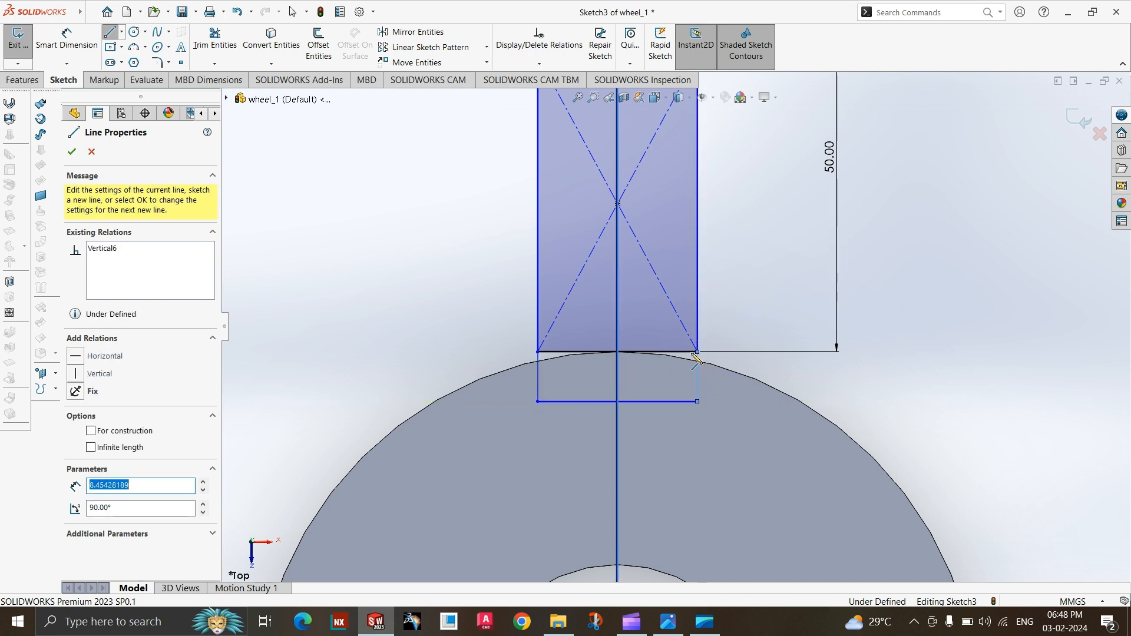
click(698, 352)
key(Escape)
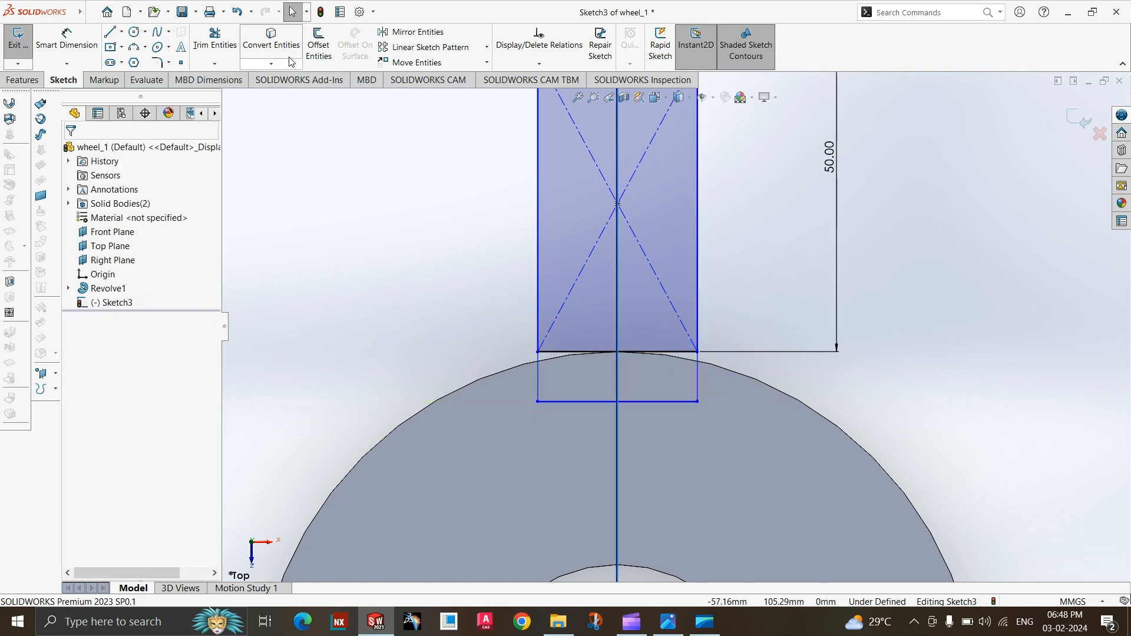
Trim away the rectangle's lower edge so the spoke profile and the box inside the hub form one closed region.
click(214, 39)
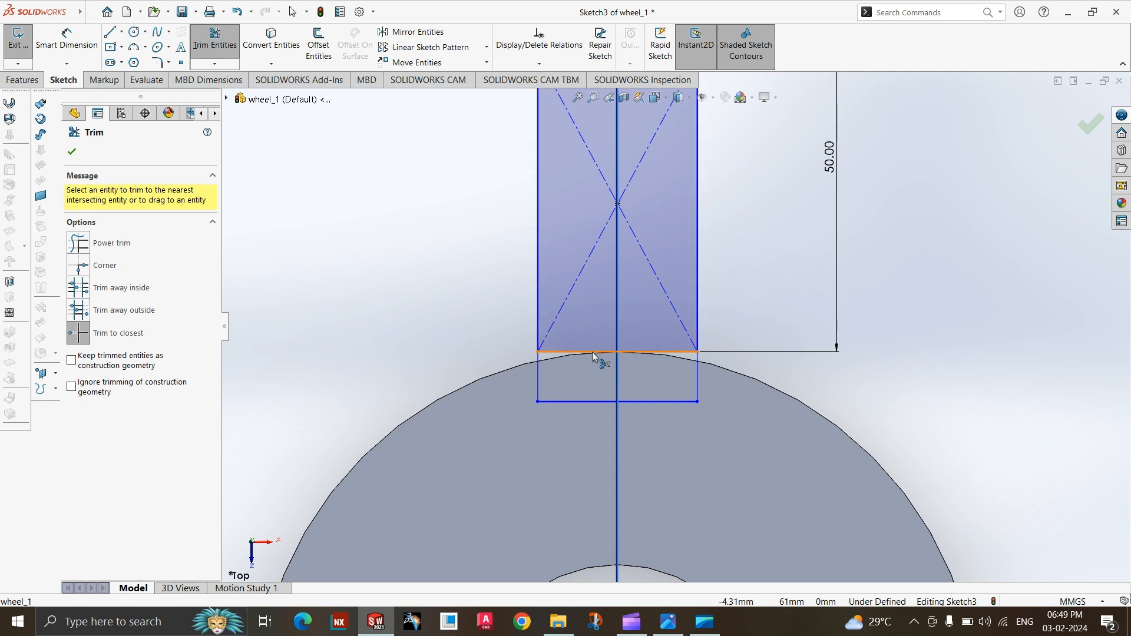
click(595, 353)
scroll(563, 430, up, 1)
scroll(560, 445, up, 5)
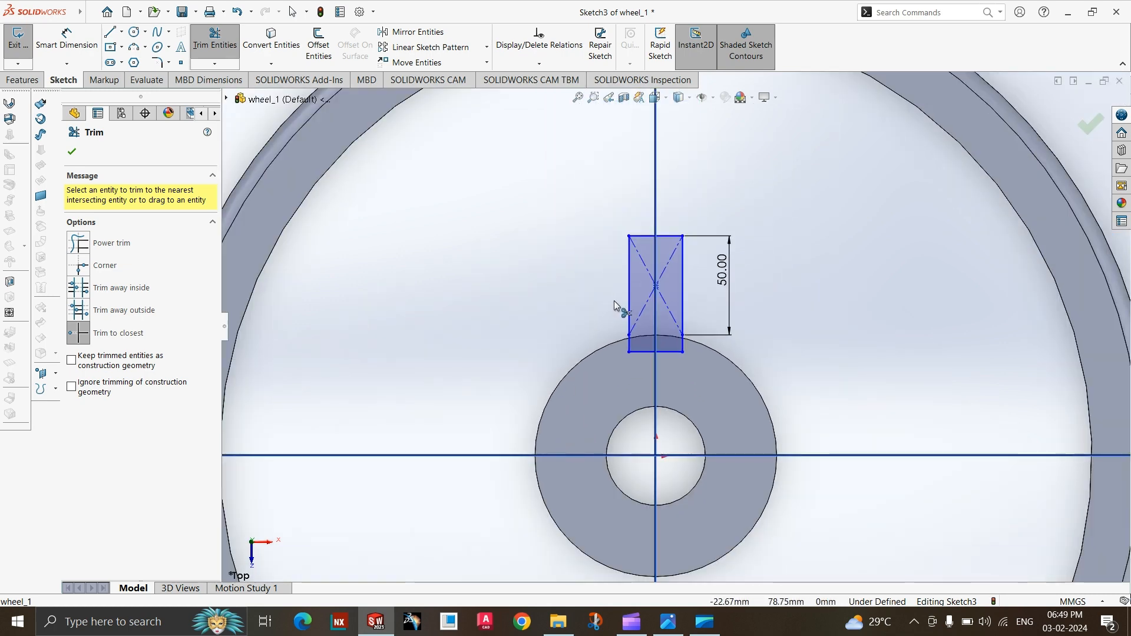
scroll(672, 324, down, 2)
scroll(491, 466, up, 2)
scroll(703, 279, down, 3)
scroll(553, 467, up, 2)
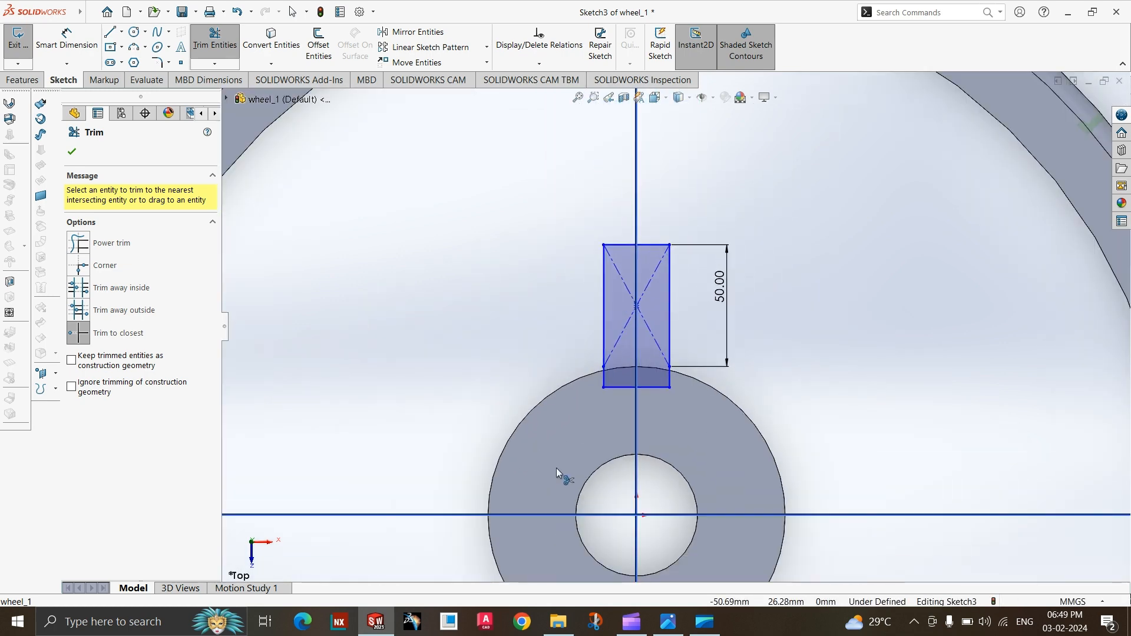
Check the spoke width on the reference drawing and dimension the distance between the rectangle's two vertical sides at 20 mm.
click(675, 623)
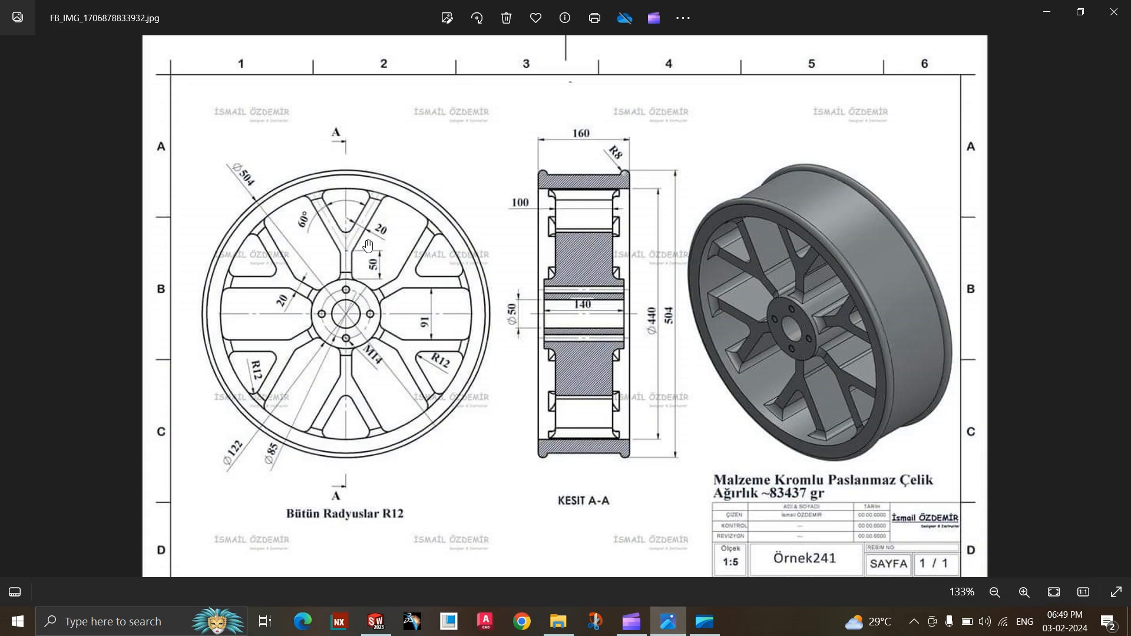
click(669, 621)
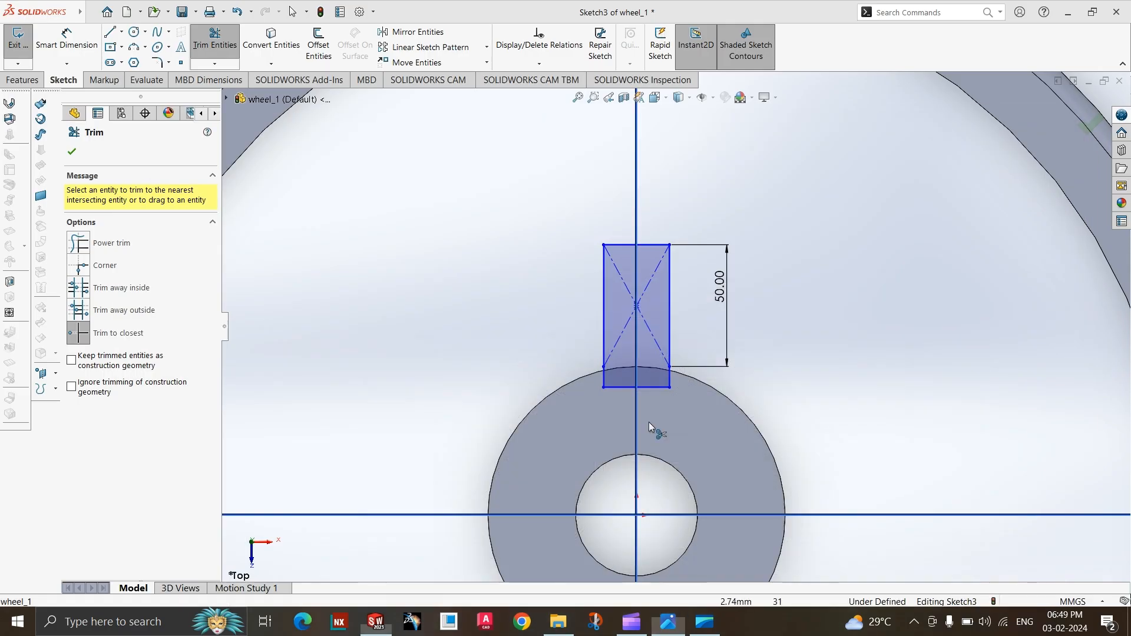
click(76, 50)
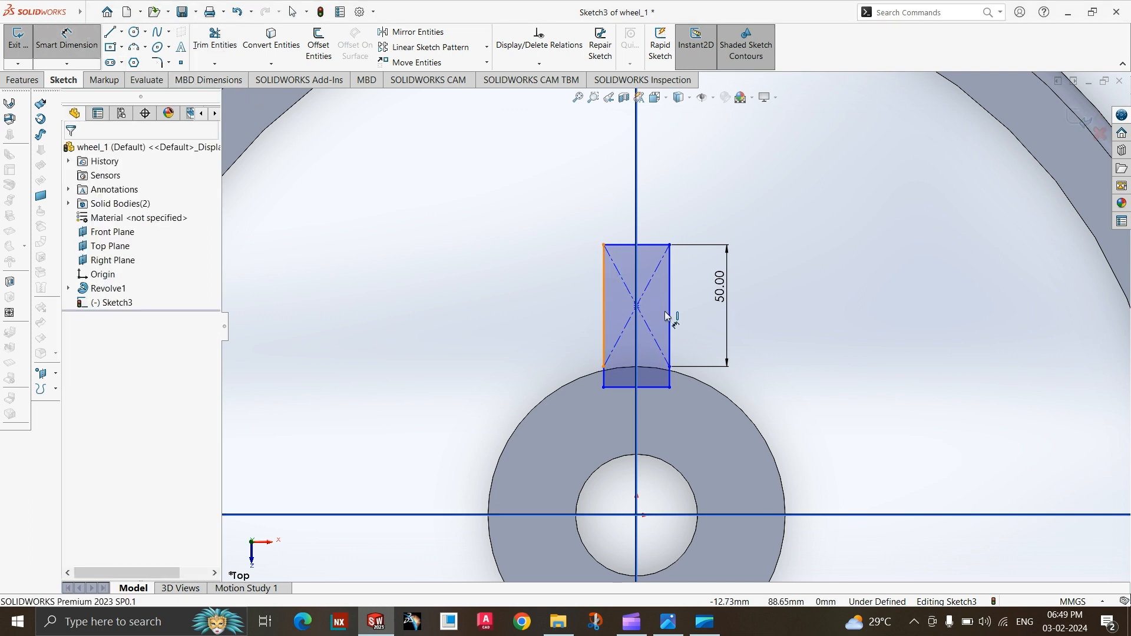
click(671, 317)
click(603, 312)
click(773, 313)
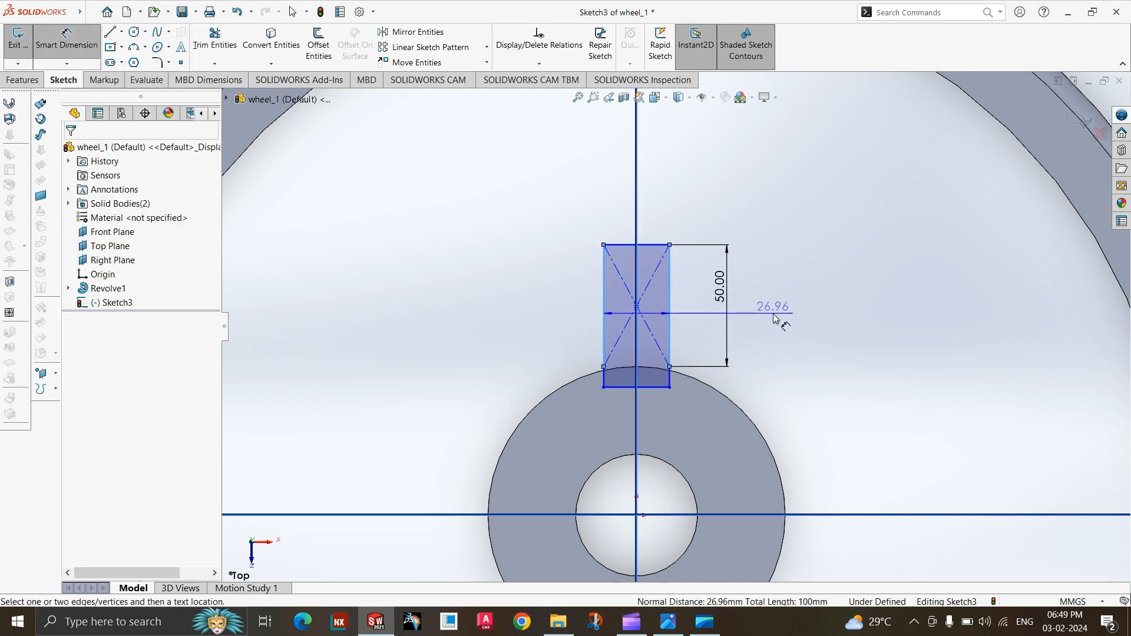
text(20)
key(Return)
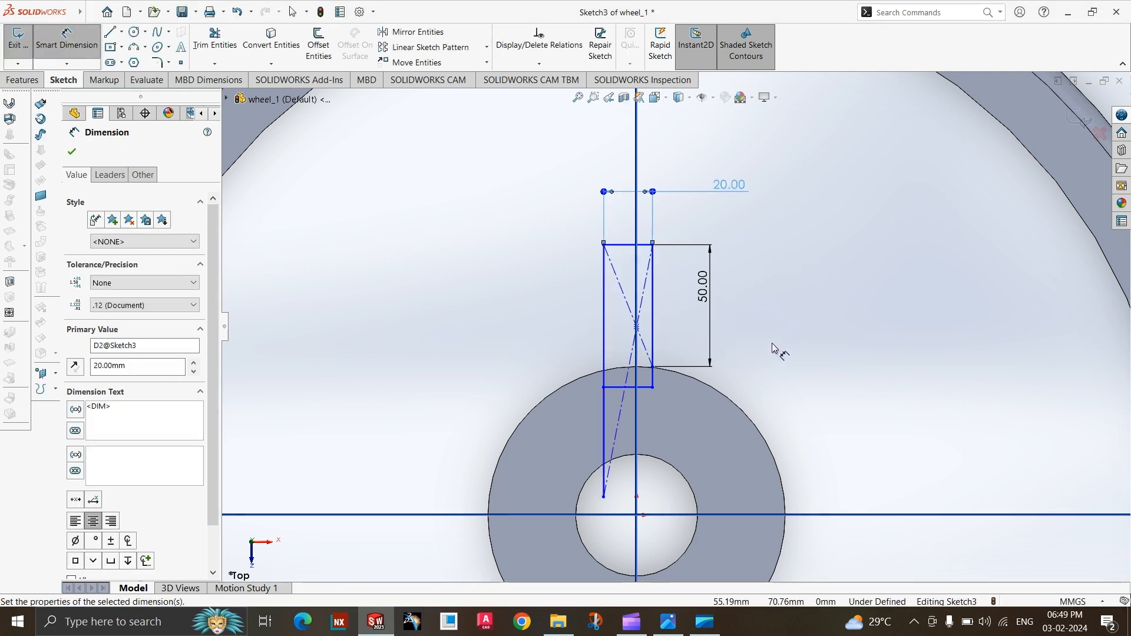
Undo the rectangle's width value change and delete the horizontal line that closes the box inside the hub.
key(Escape)
key(ctrl+z)
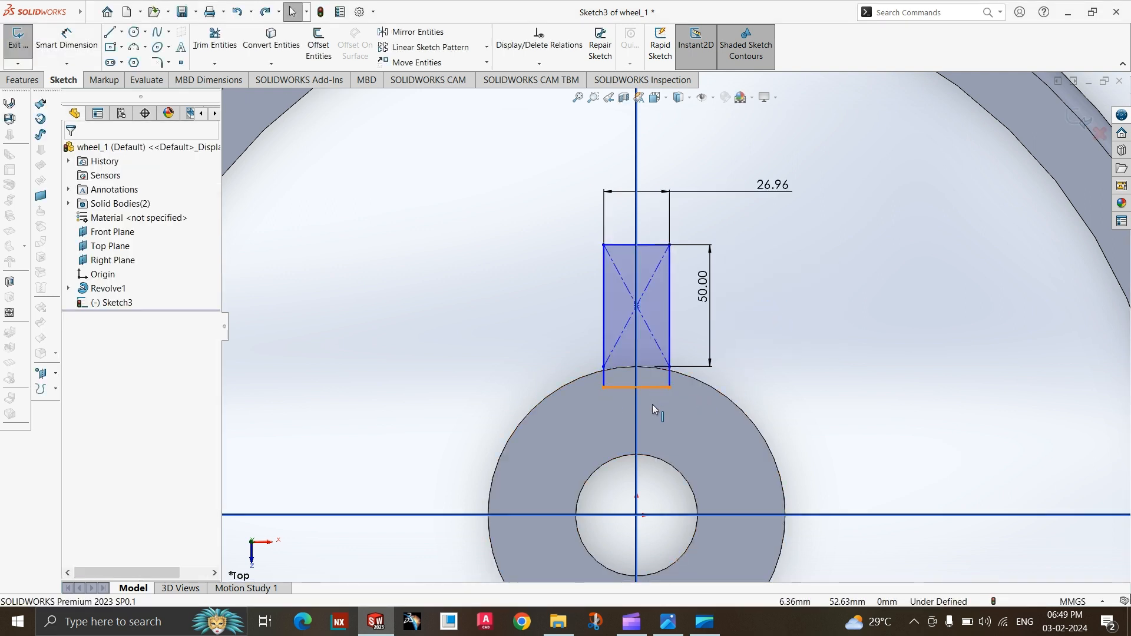
click(652, 404)
key(Escape)
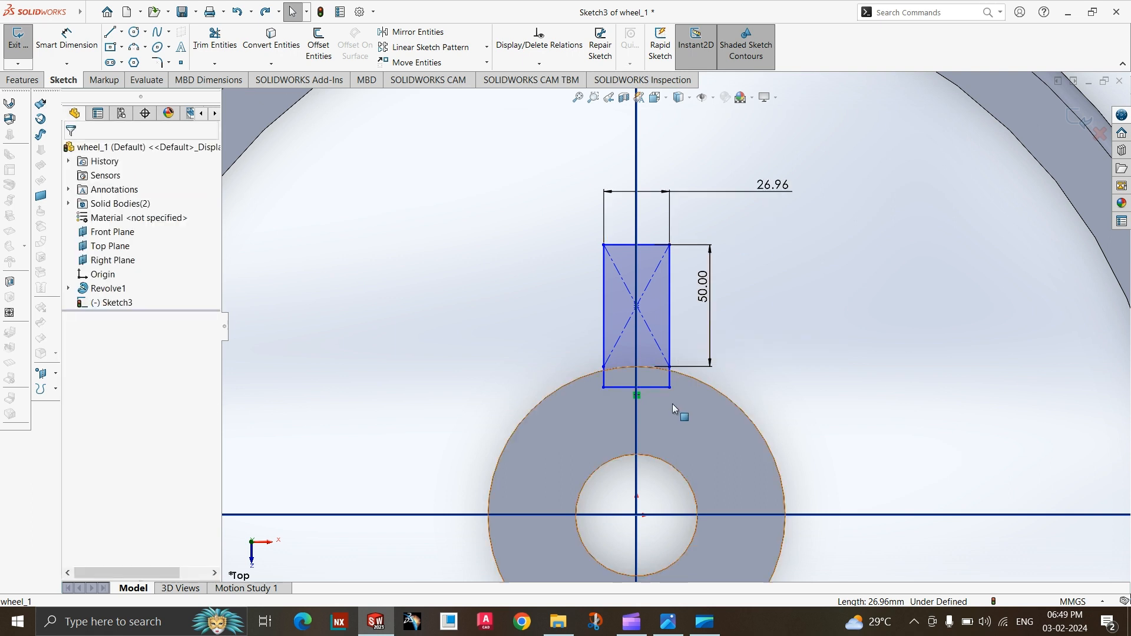
click(663, 387)
key(Delete)
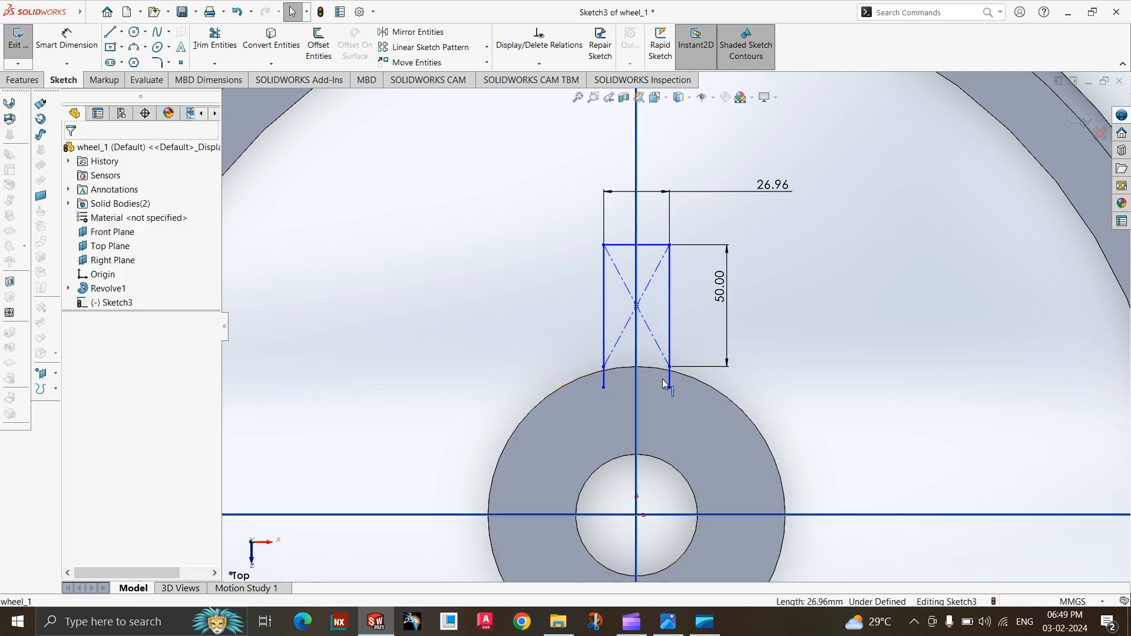
Set the spoke stem's width dimension to 20 mm.
double_click(769, 187)
key(Escape)
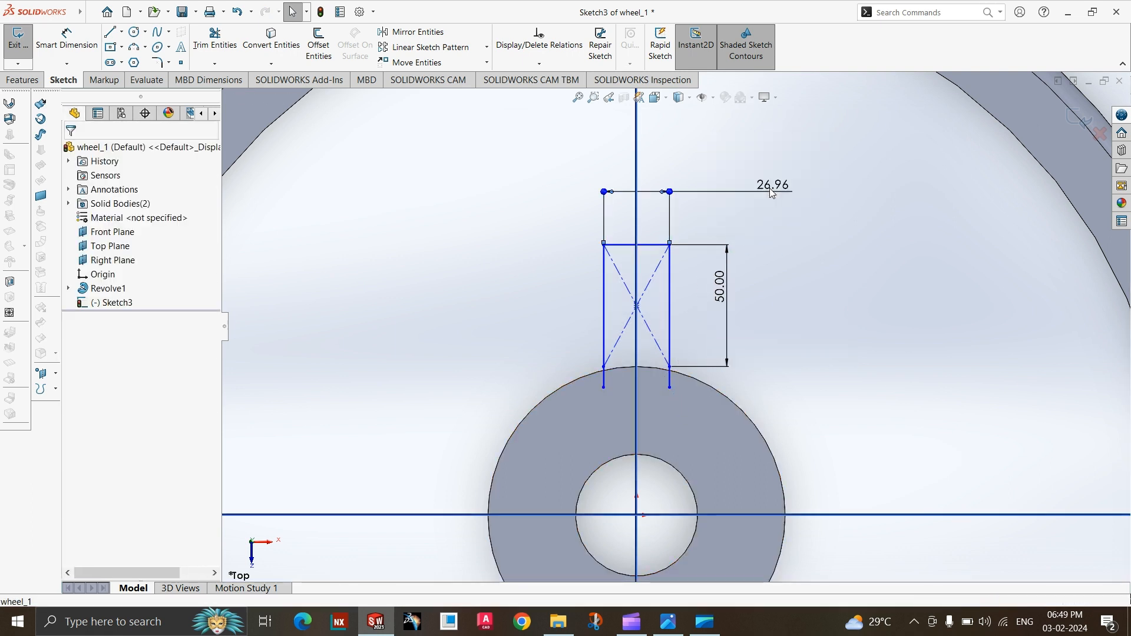
click(769, 189)
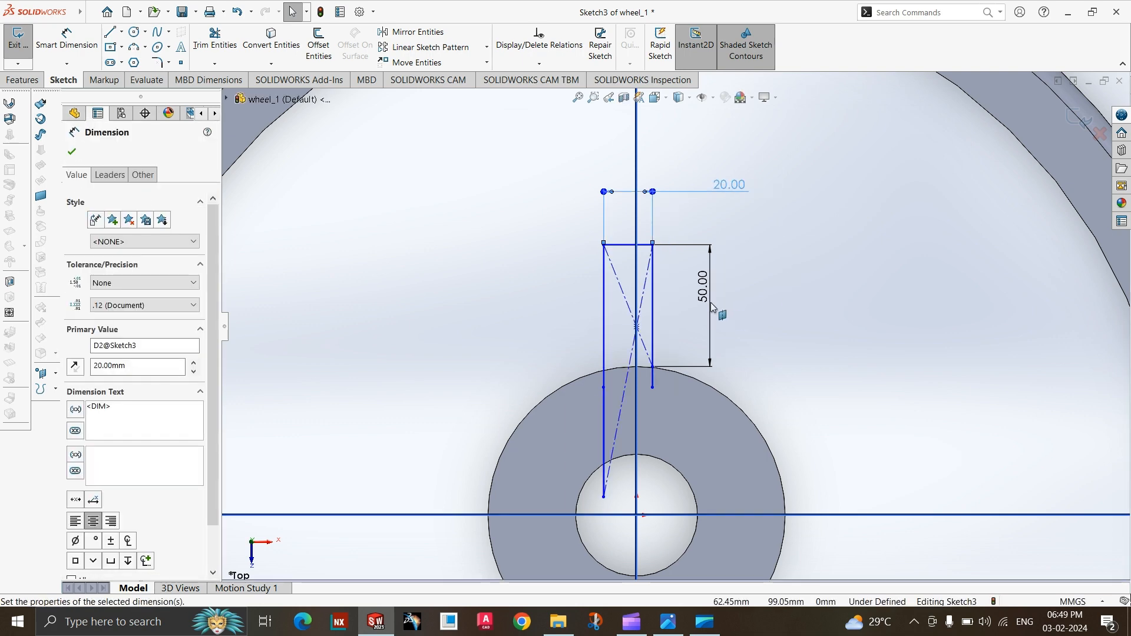
key(Escape)
Shift the stem's right vertical side outward until the 20 mm wide stem sits centred on the vertical axis.
scroll(644, 388, up, 2)
scroll(648, 312, down, 3)
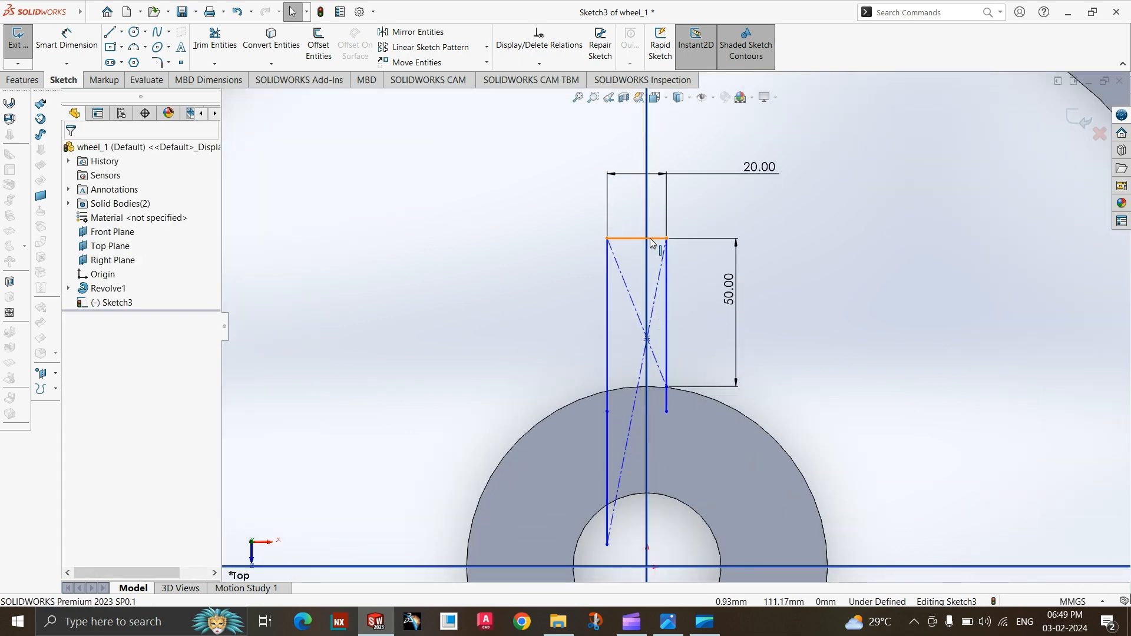
click(651, 239)
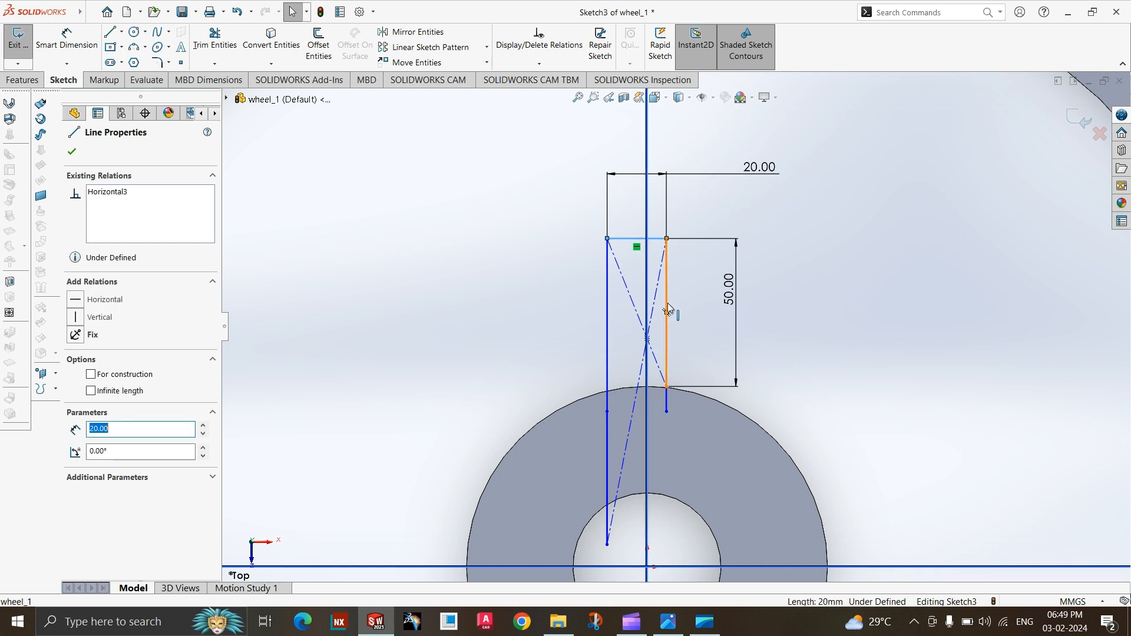
drag(668, 307, 678, 306)
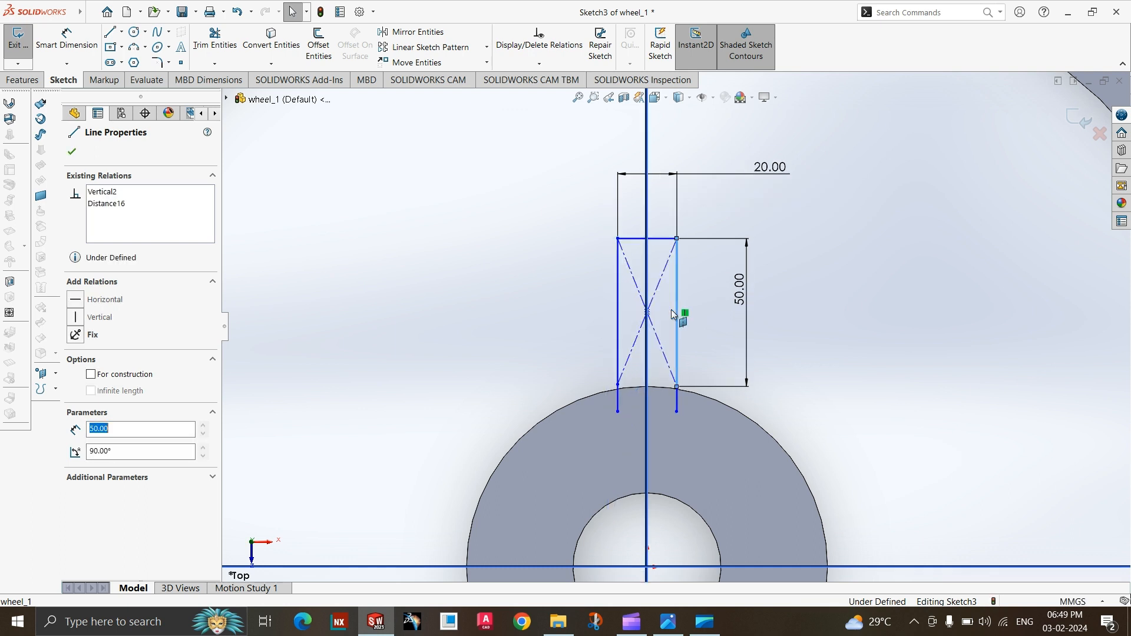
key(Escape)
click(664, 340)
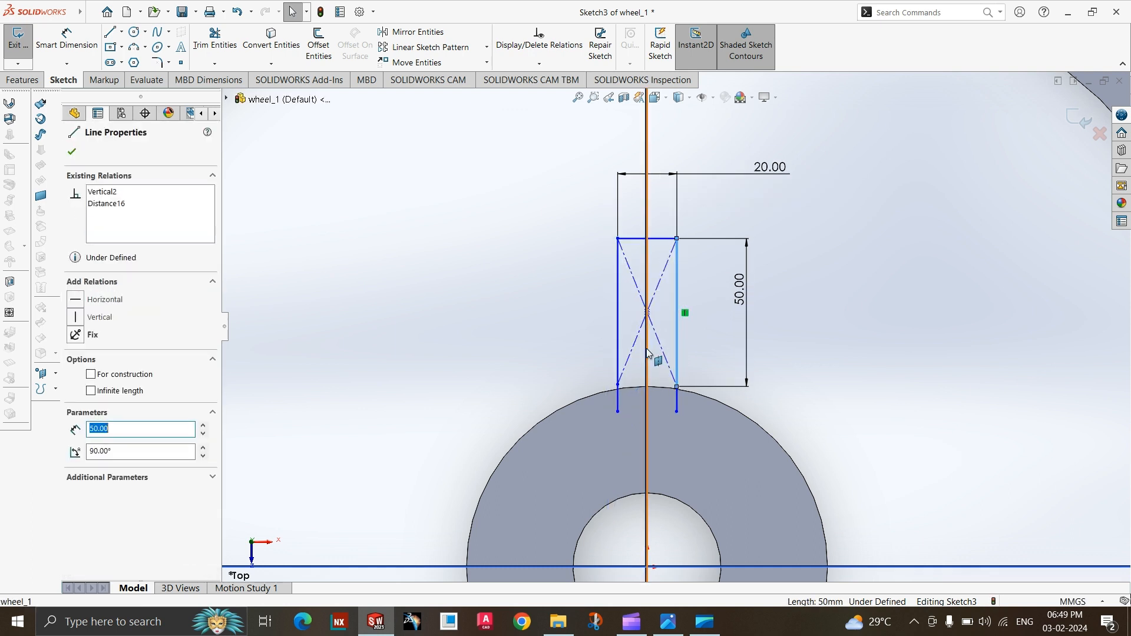
ctrl+click(648, 351)
ctrl+click(619, 351)
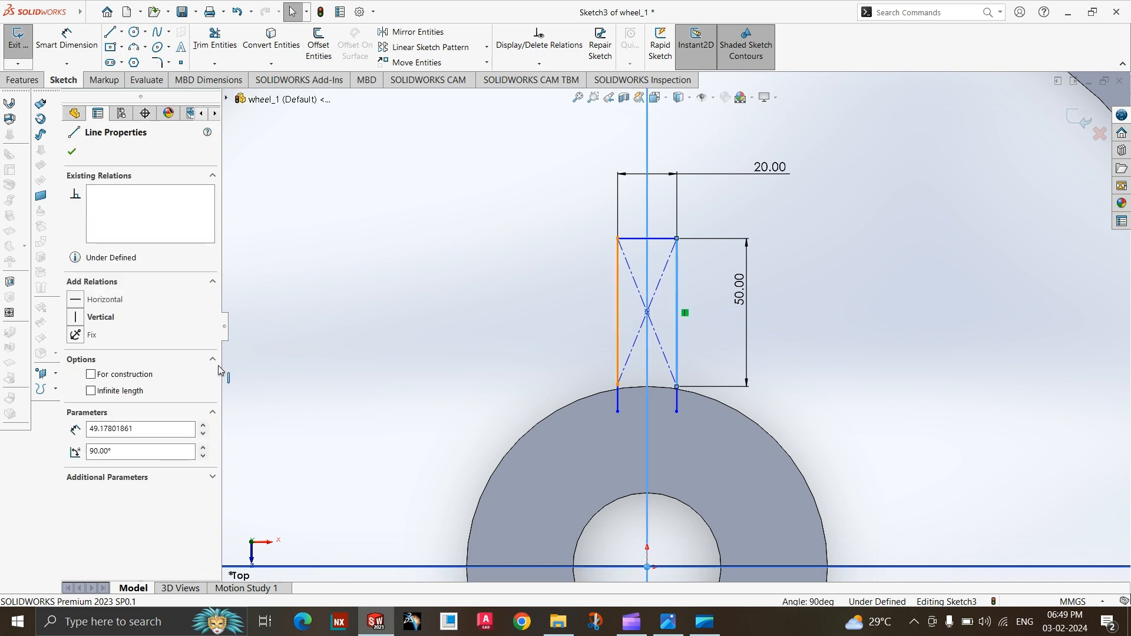
key(Escape)
click(619, 315)
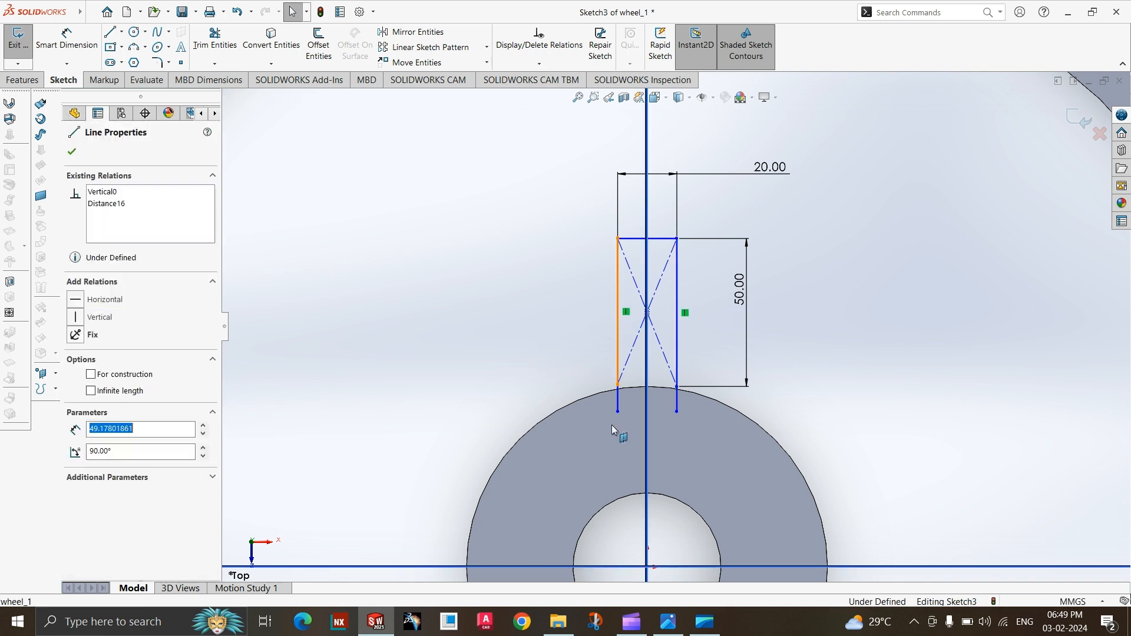
key(Escape)
Delete the two short vertical lines that run from the stem's lower corners into the hub.
click(619, 404)
key(Delete)
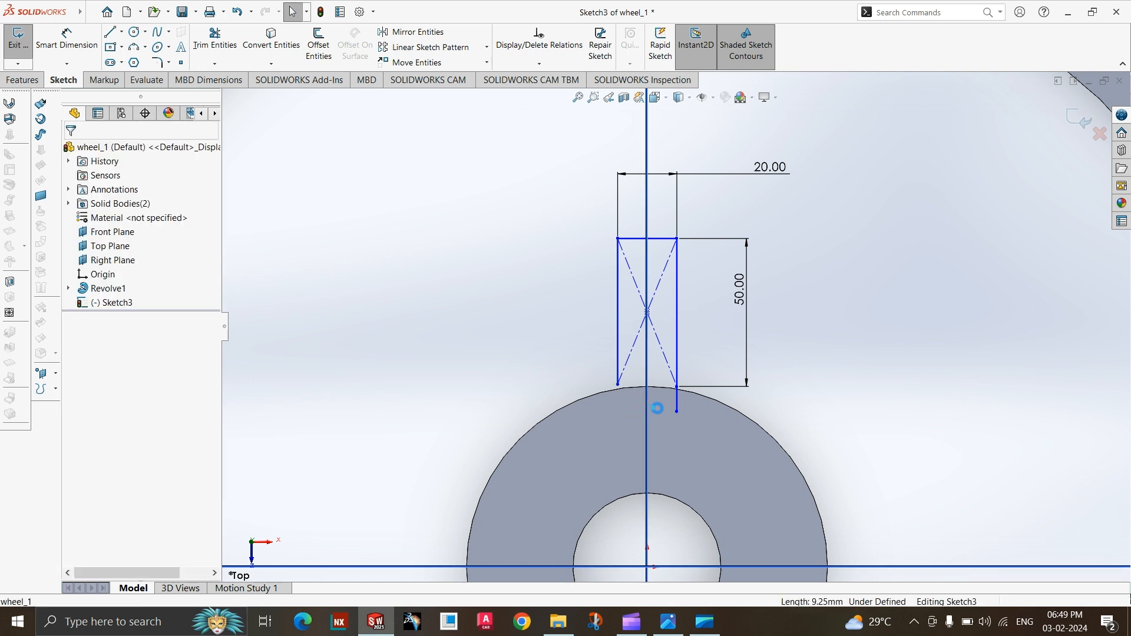
click(677, 404)
key(Delete)
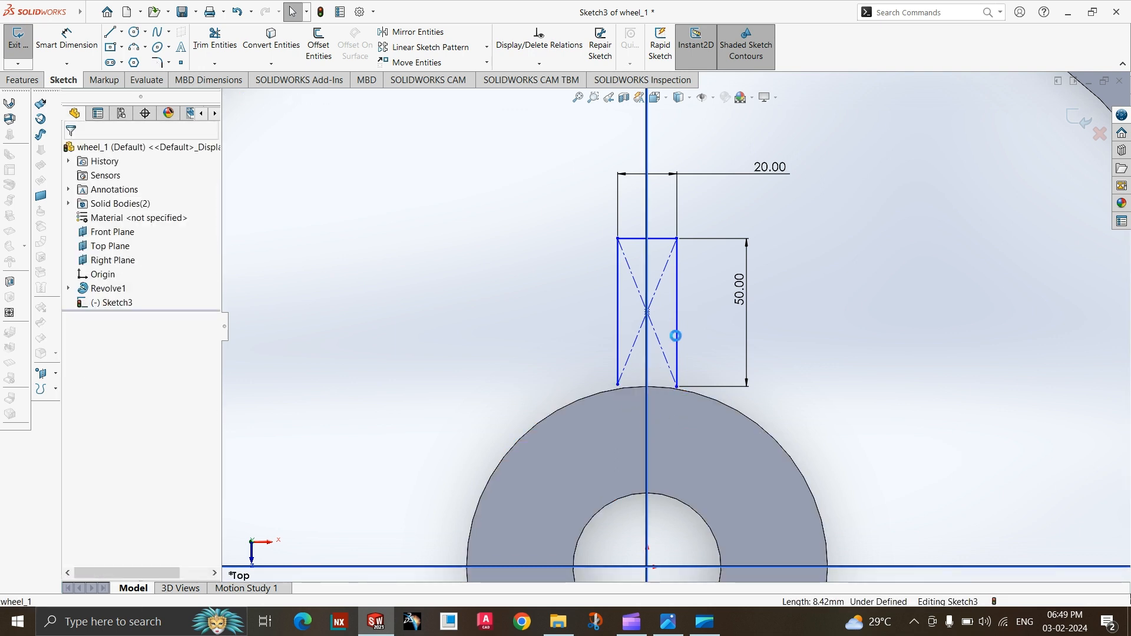
ctrl+click(616, 319)
ctrl+click(650, 289)
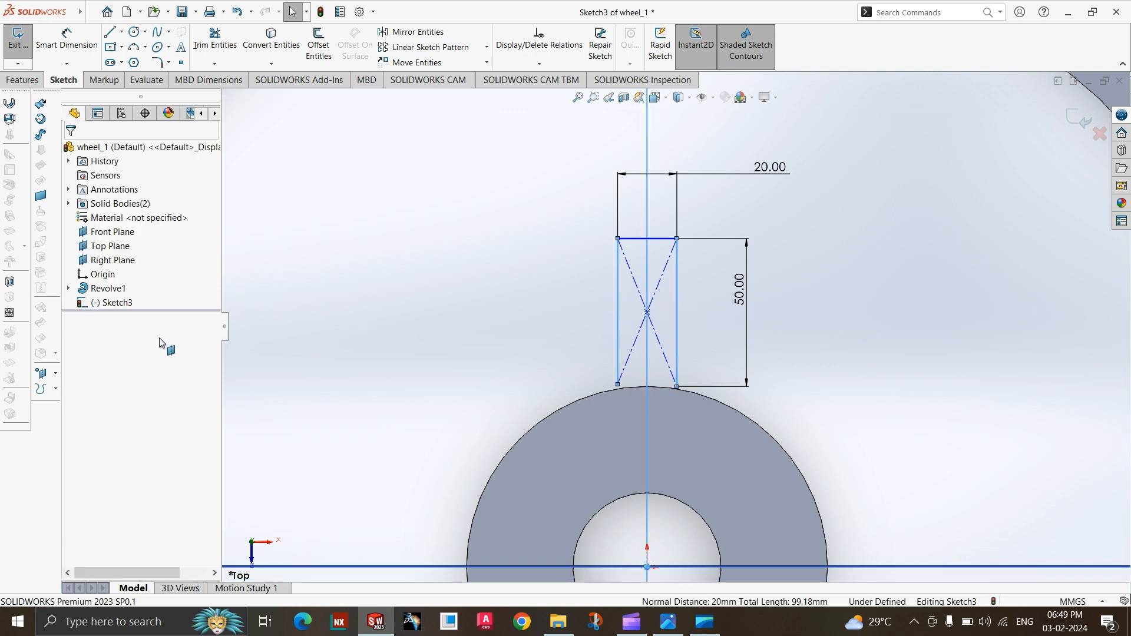
key(Escape)
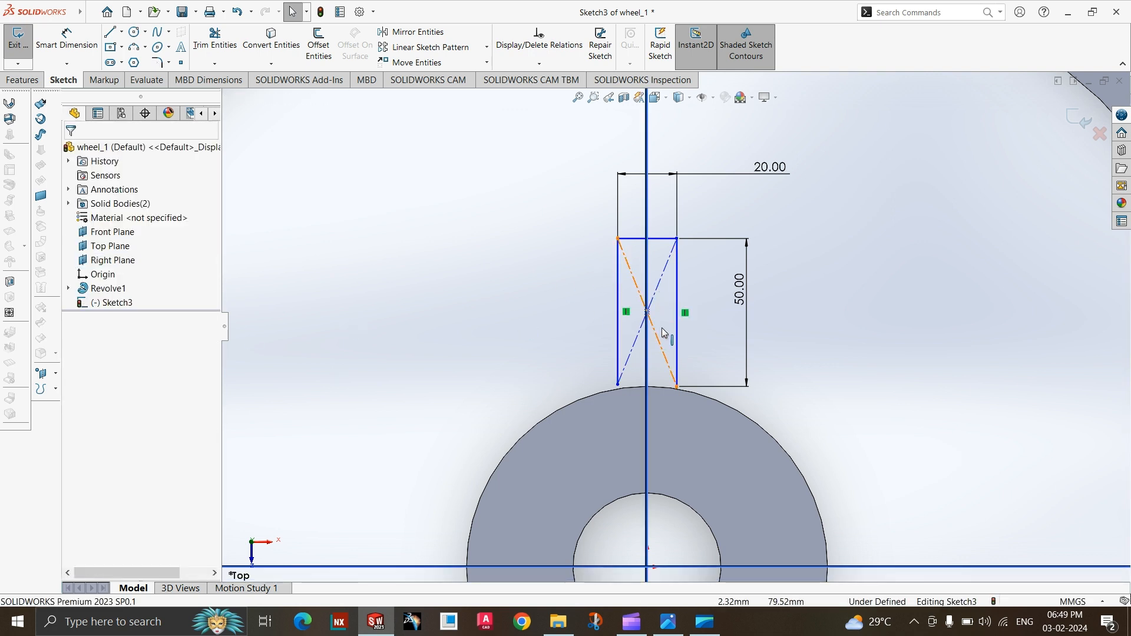
click(618, 389)
click(525, 380)
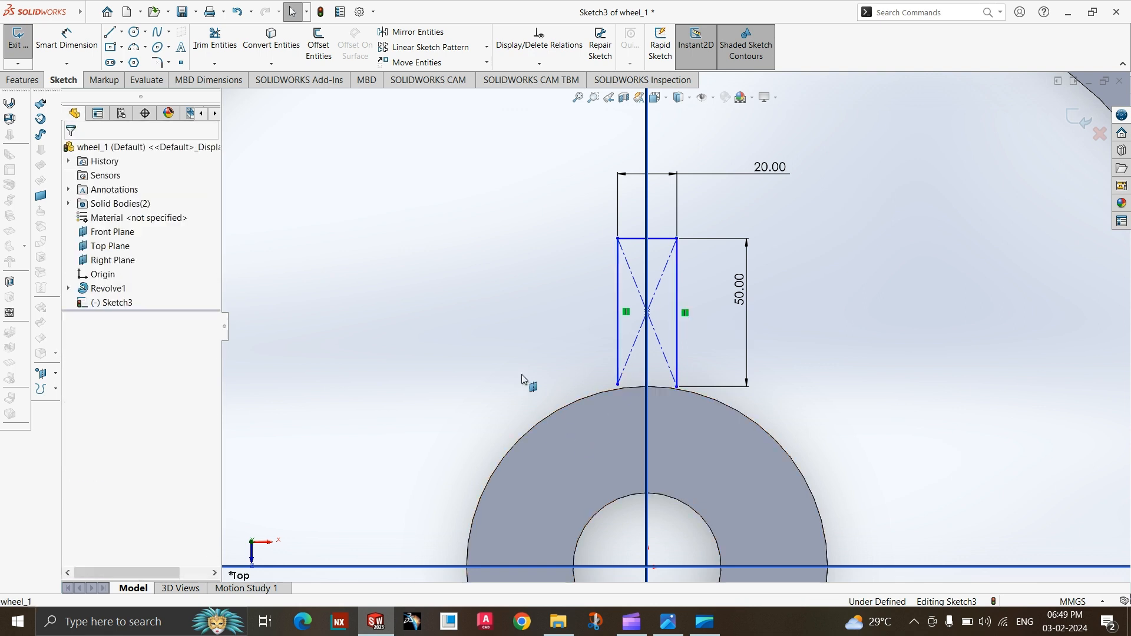
Sketch a horizontal line inside the hub just below the stem, extending slightly past both of its sides.
click(110, 32)
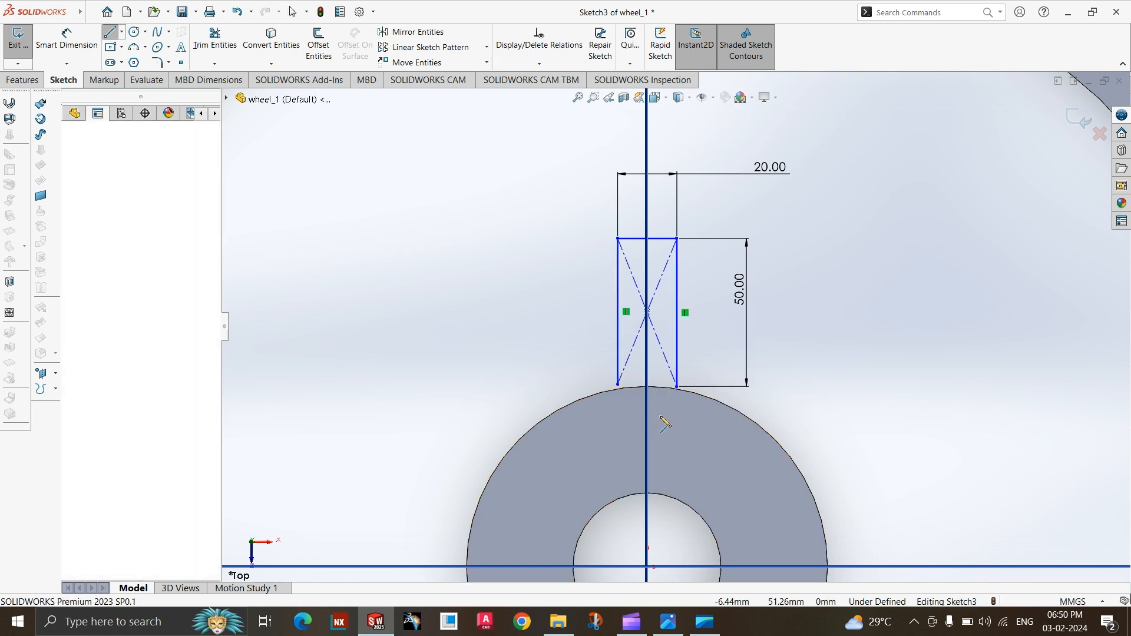
click(608, 413)
click(689, 414)
key(Escape)
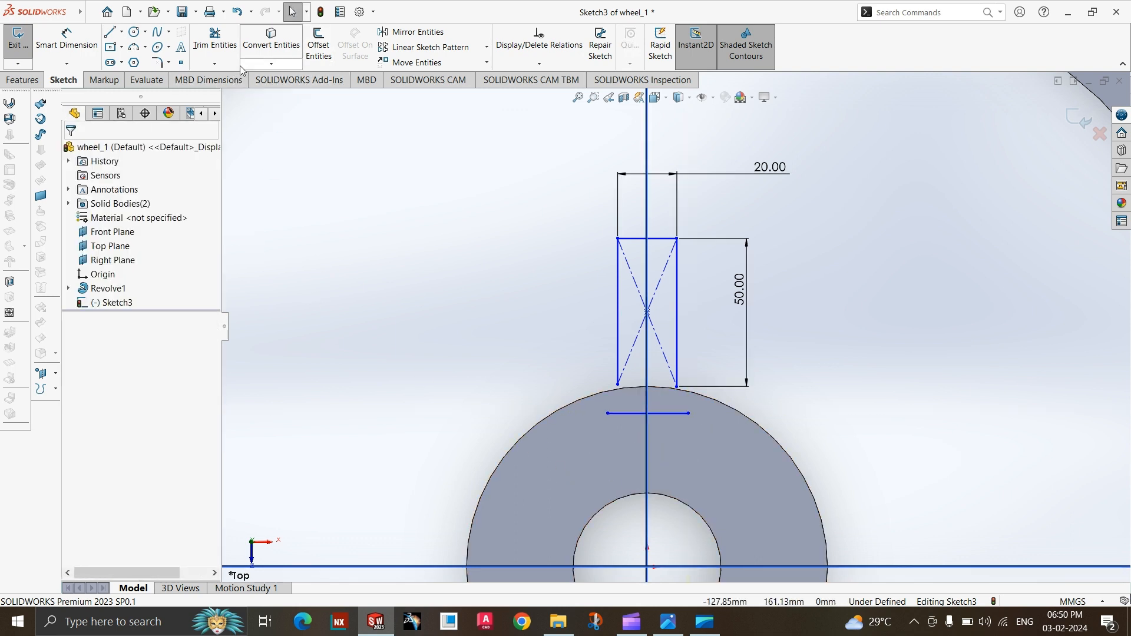
Extend both vertical sides of the stem down to the horizontal line inside the hub.
click(260, 65)
click(214, 64)
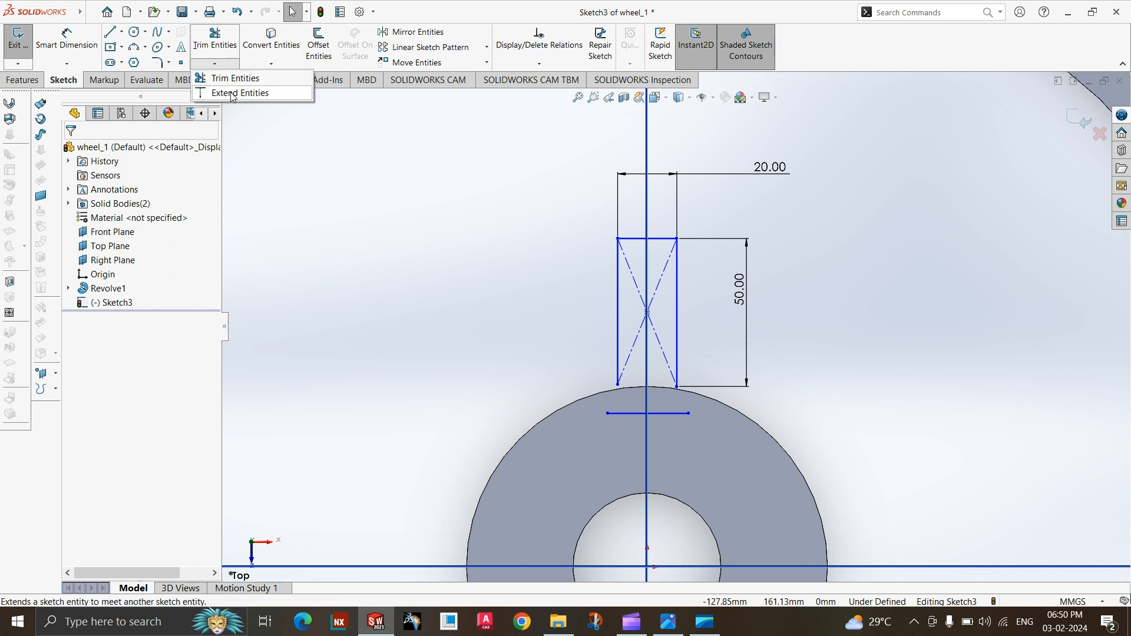
click(236, 75)
click(620, 369)
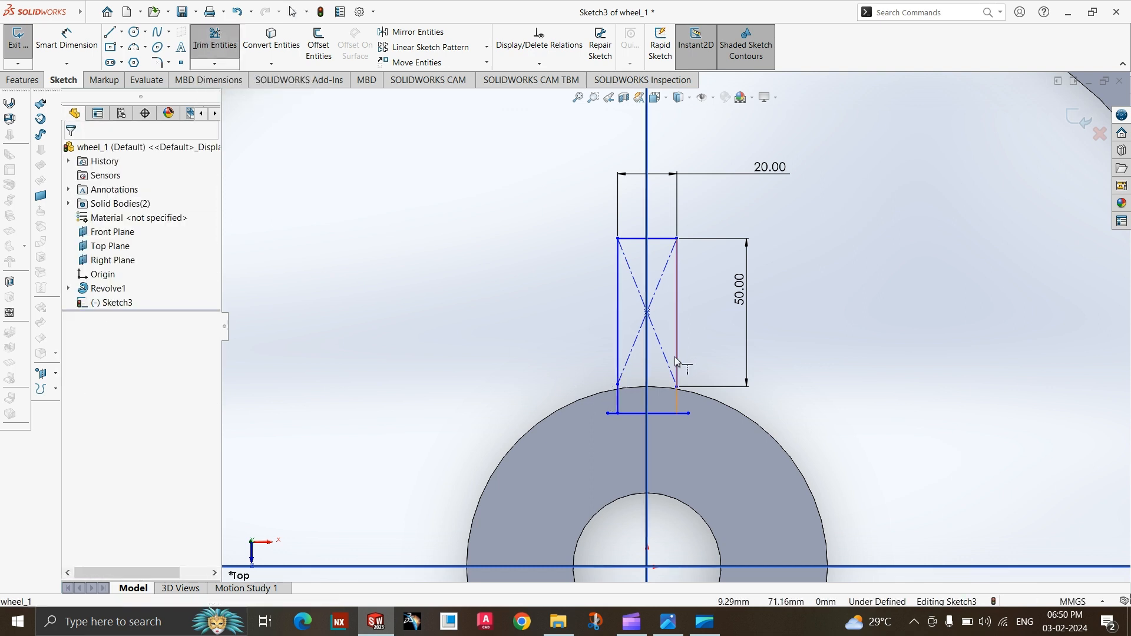
click(222, 56)
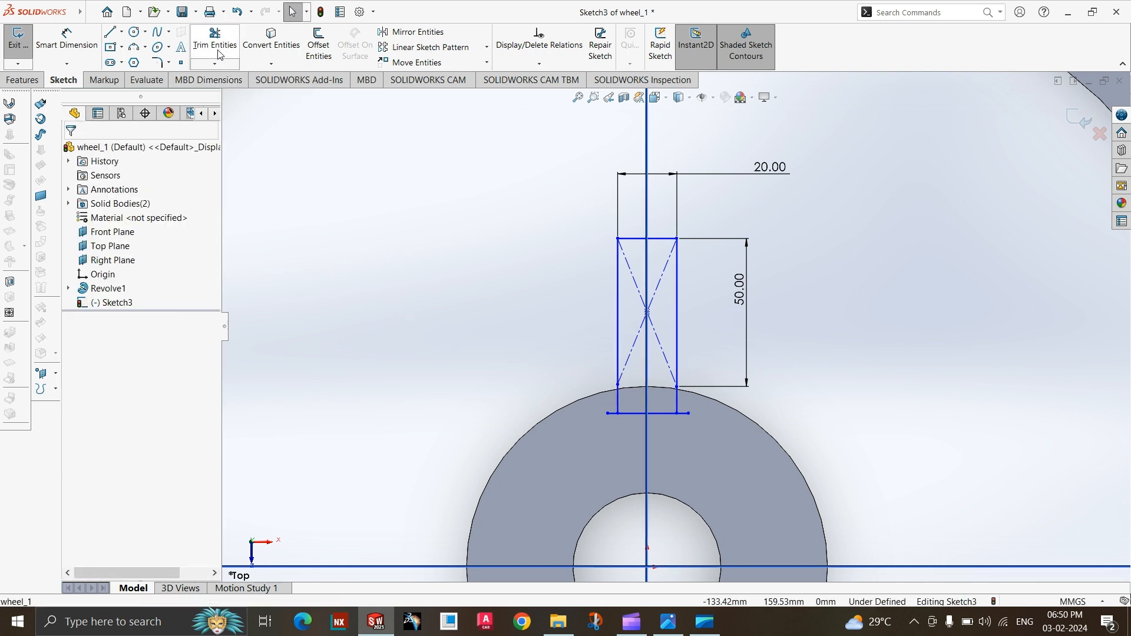
Trim the ends of the horizontal line that overhang the stem's sides, leaving a closed profile.
click(218, 53)
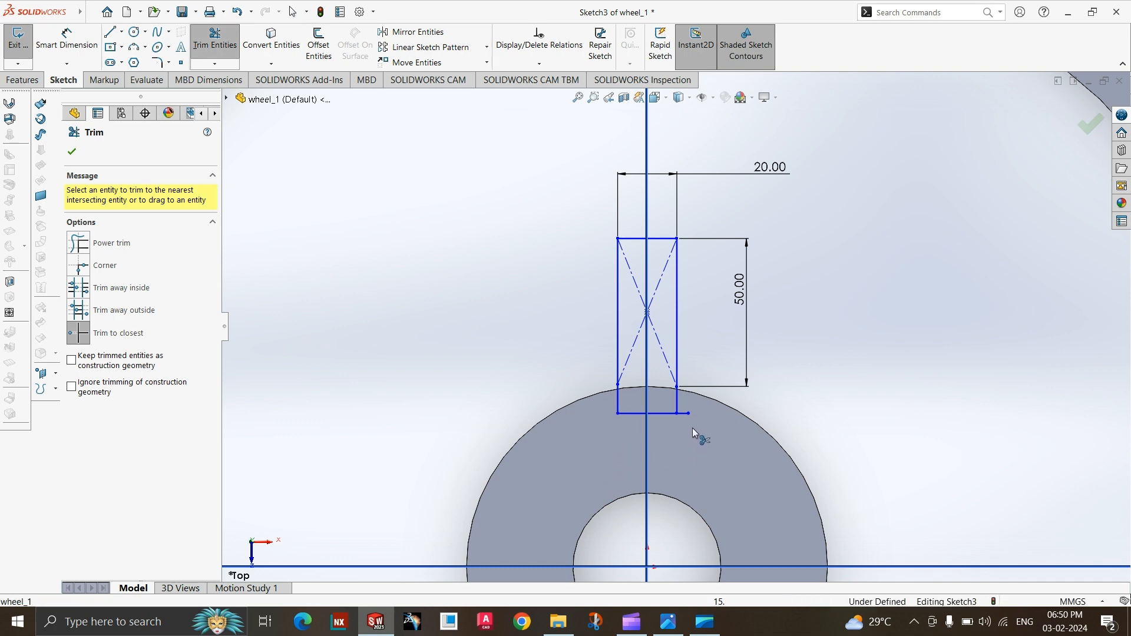
click(685, 415)
key(Escape)
Check the forked spoke's dimensions above the stem on the wheel's reference drawing.
scroll(701, 459, up, 3)
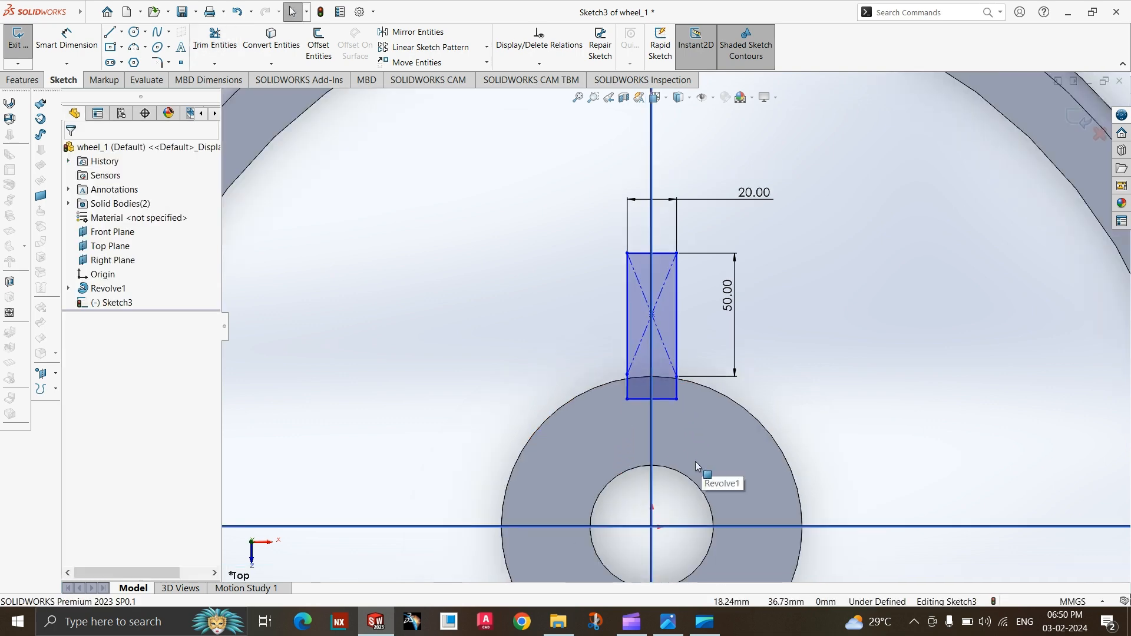
scroll(716, 420, up, 1)
scroll(736, 251, down, 2)
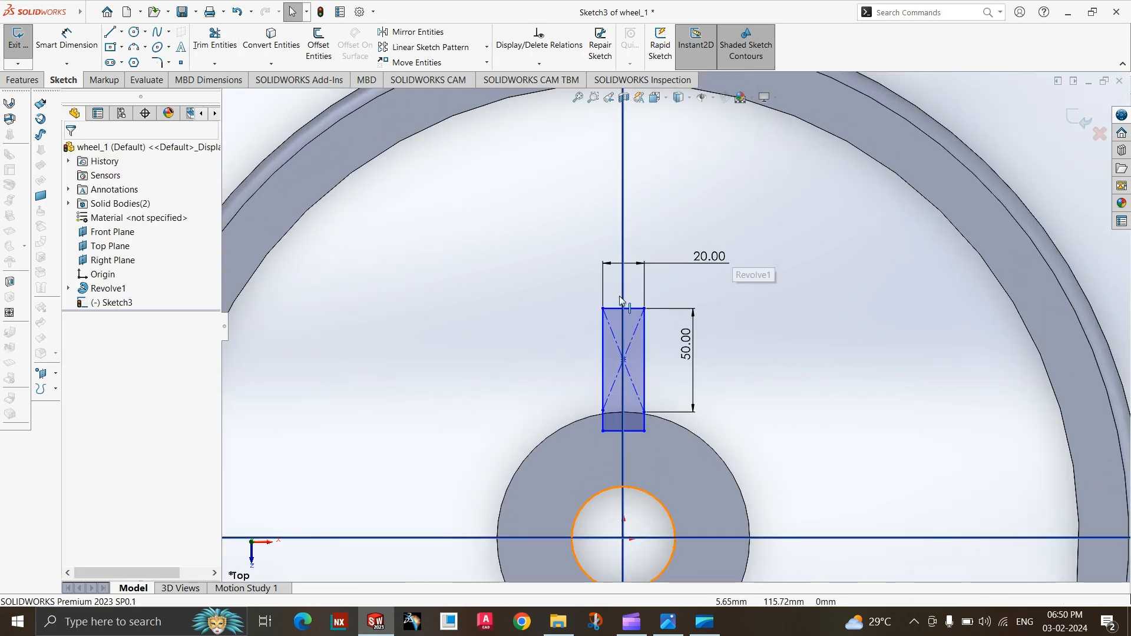
scroll(619, 439, up, 3)
scroll(629, 268, down, 1)
click(668, 621)
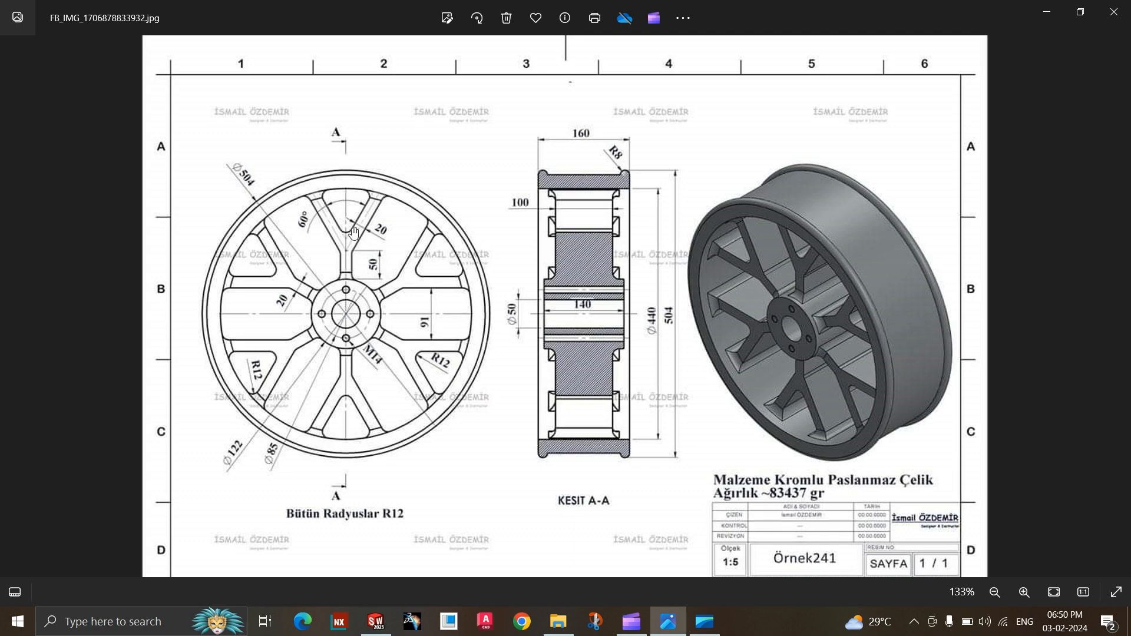
Sketch a 3-point corner rectangle about 121 mm long and 18 mm wide, slanting up-left from the stem's upper-left corner into the rim.
click(672, 626)
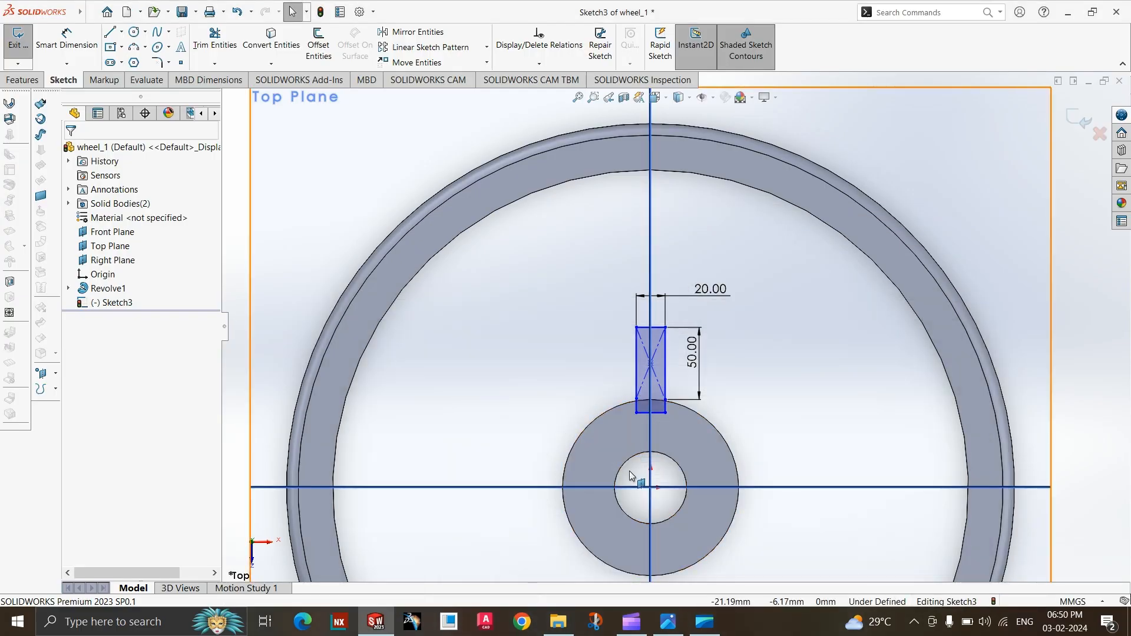
click(673, 627)
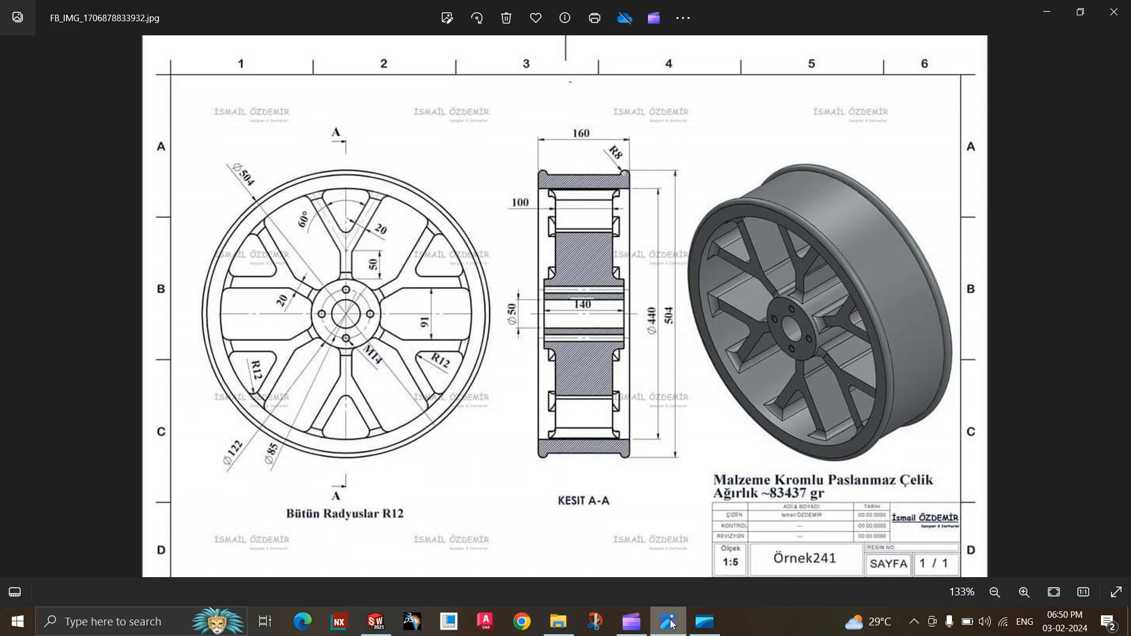
click(672, 625)
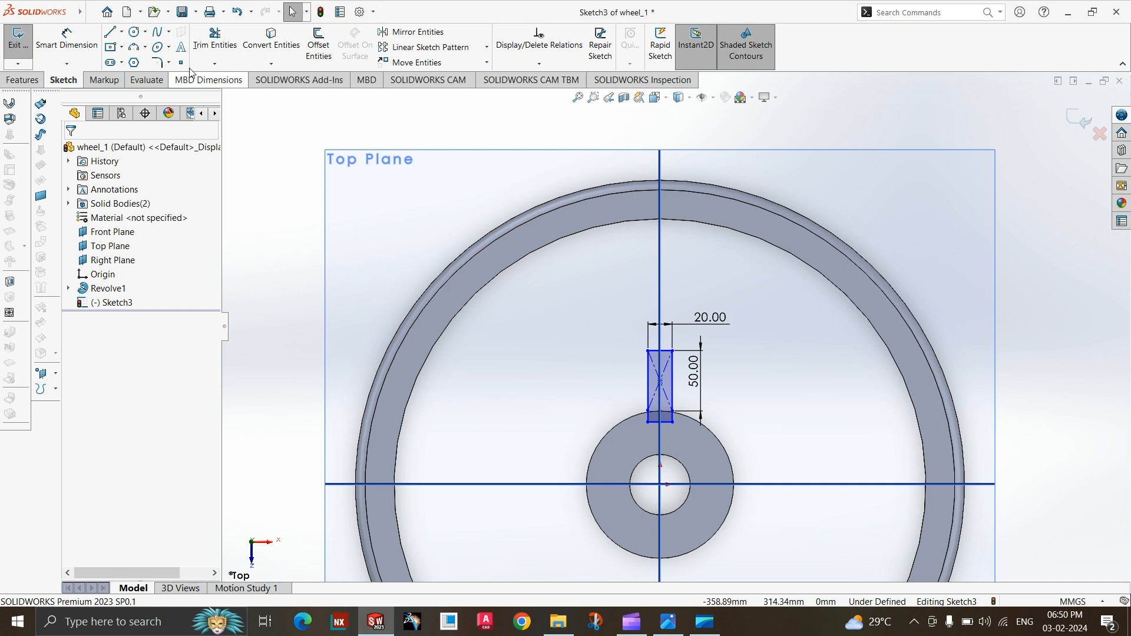
click(121, 48)
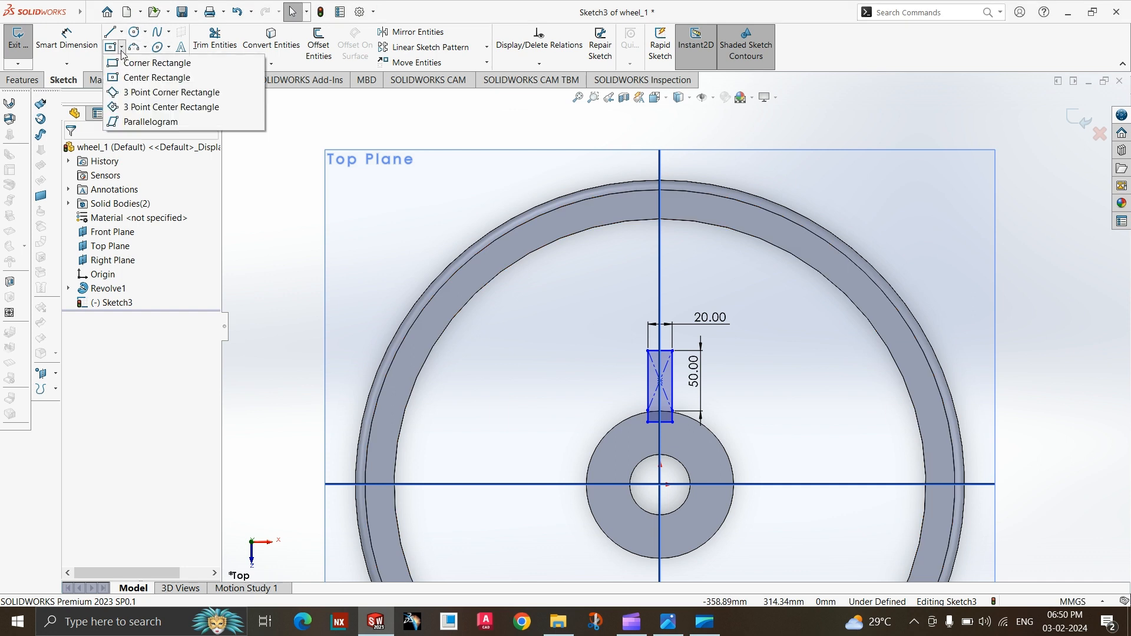
click(137, 93)
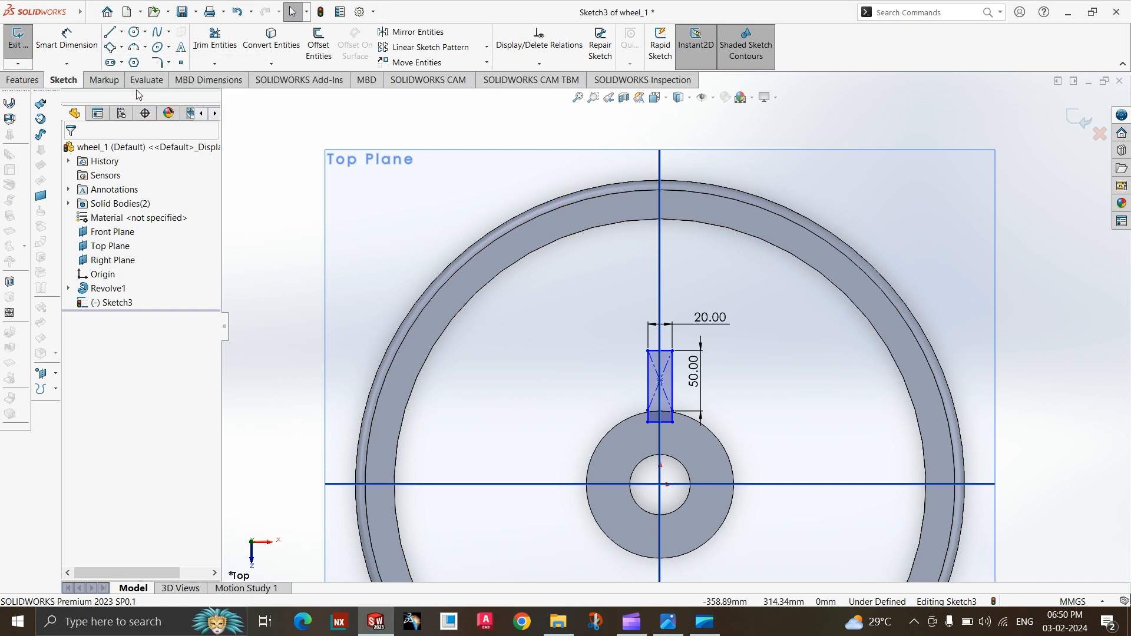
scroll(554, 427, down, 3)
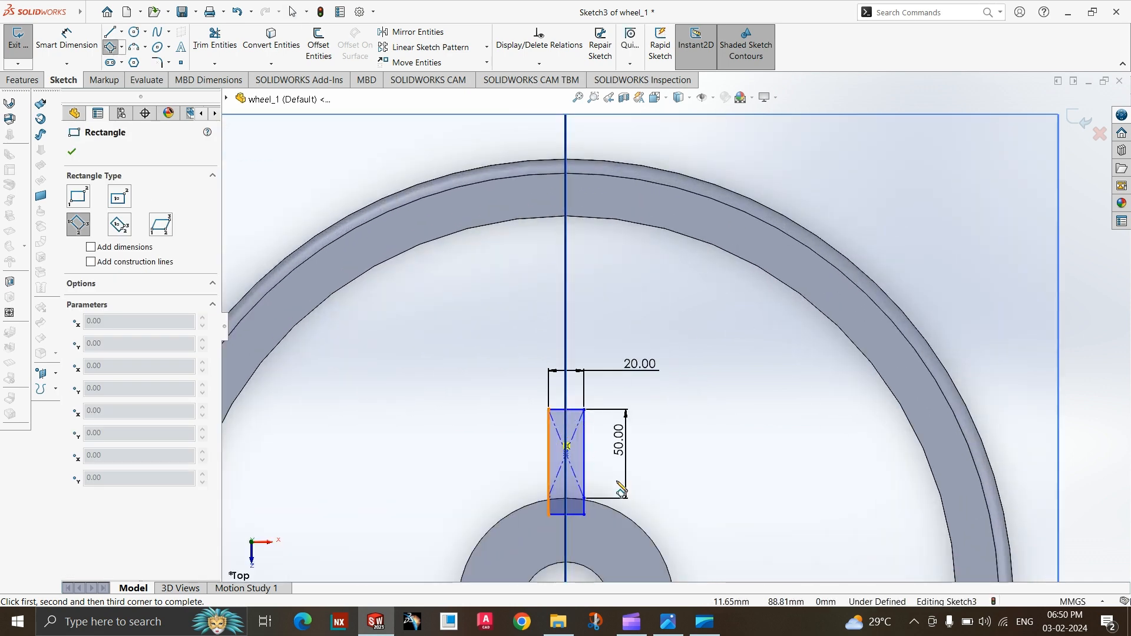
click(677, 629)
click(680, 630)
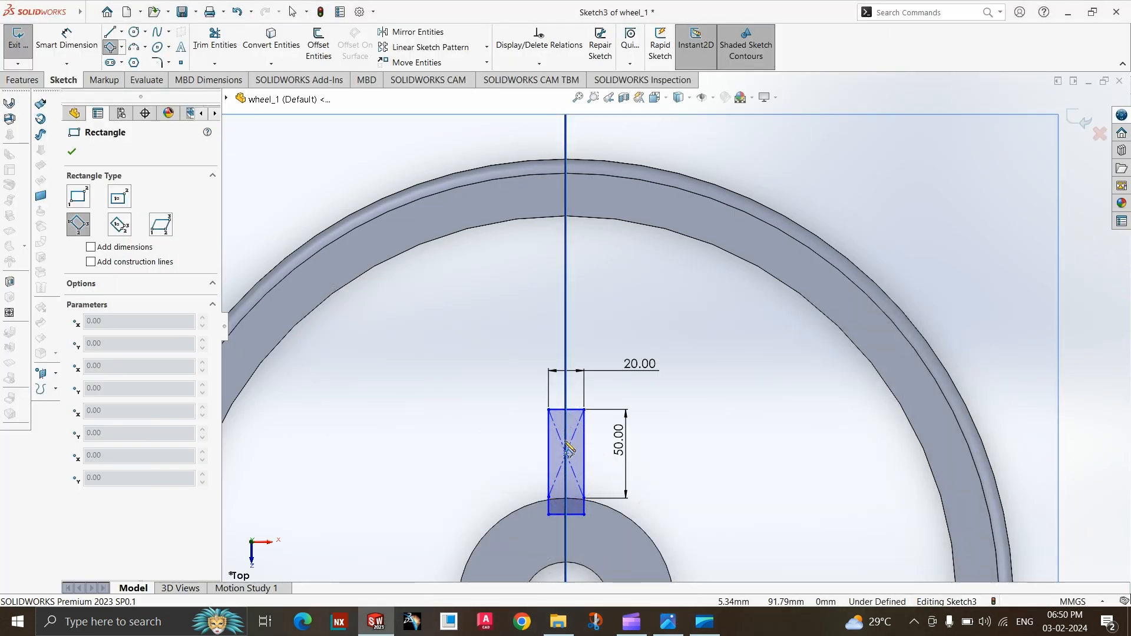
click(681, 629)
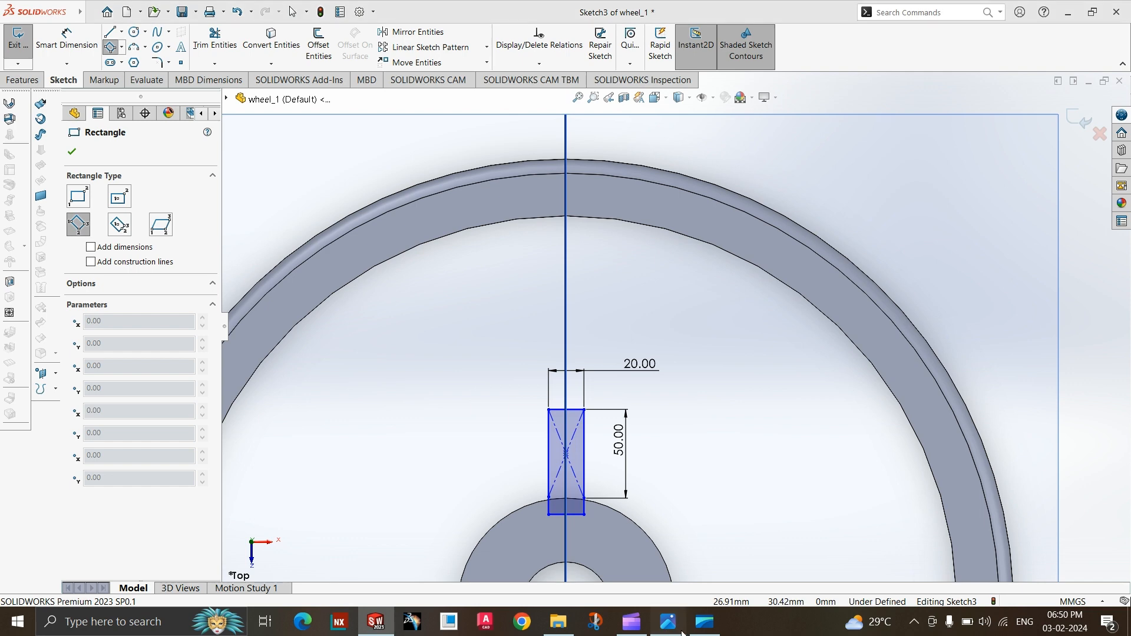
click(681, 630)
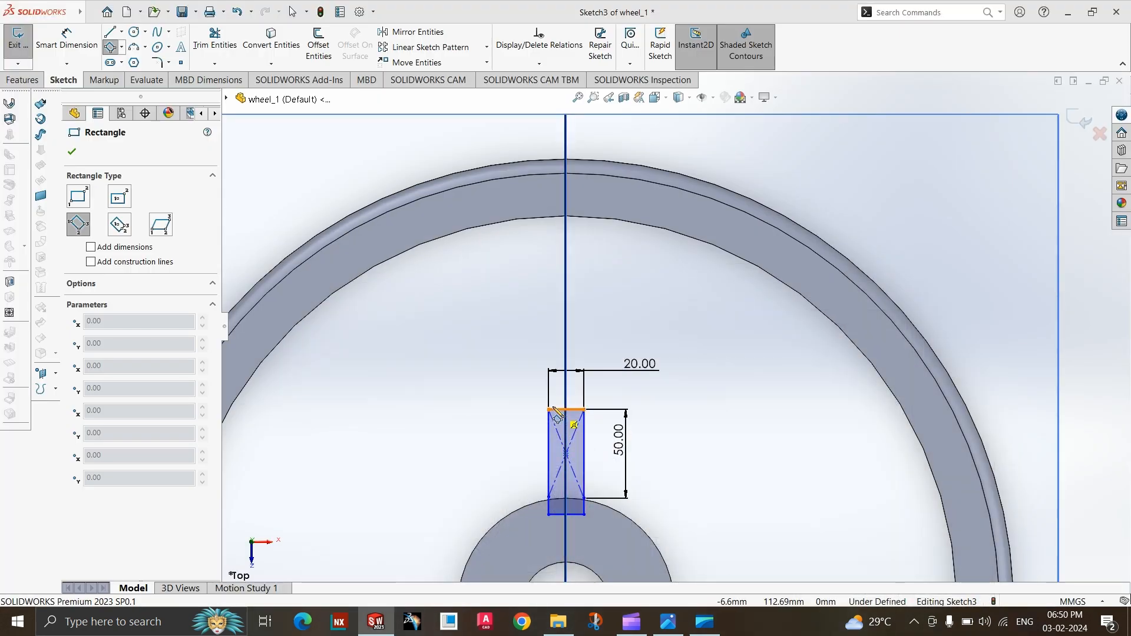
click(548, 410)
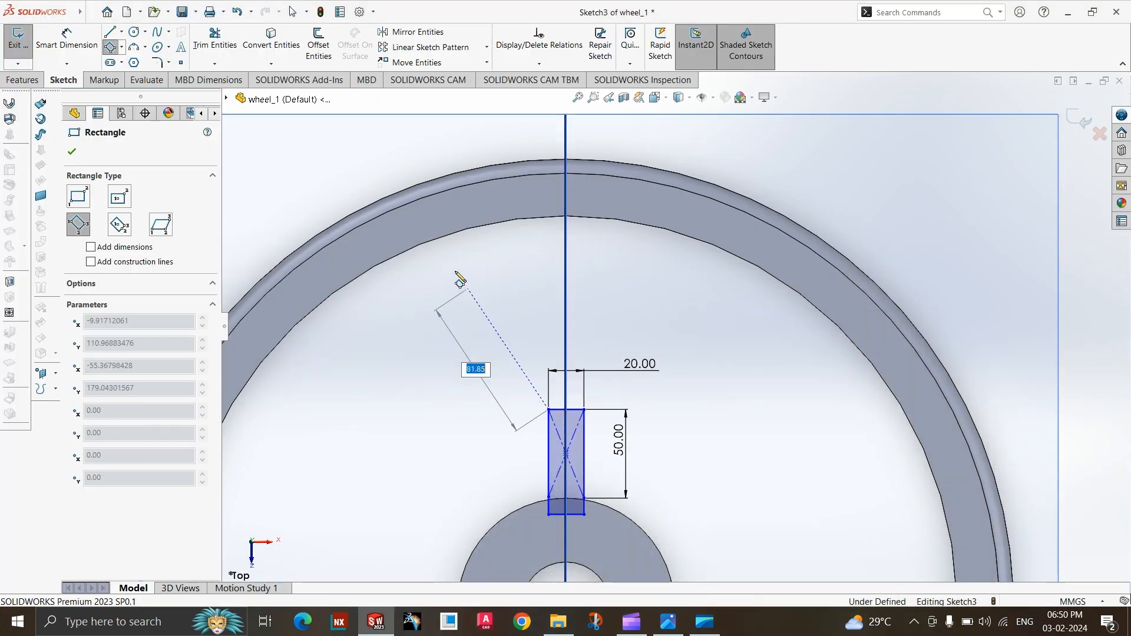
click(452, 232)
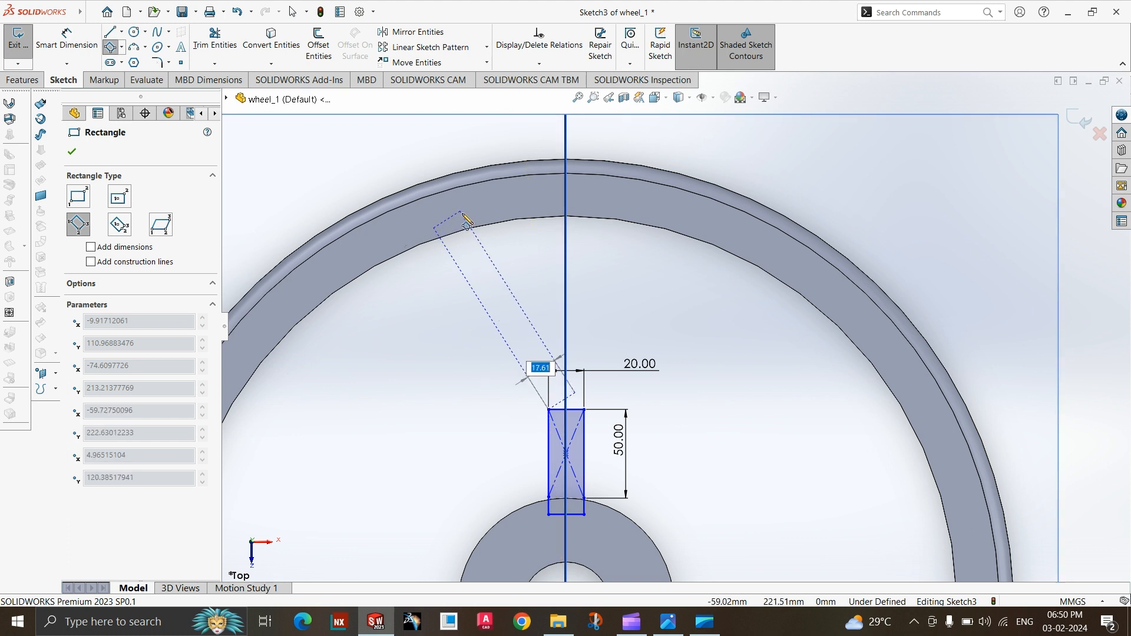
click(461, 212)
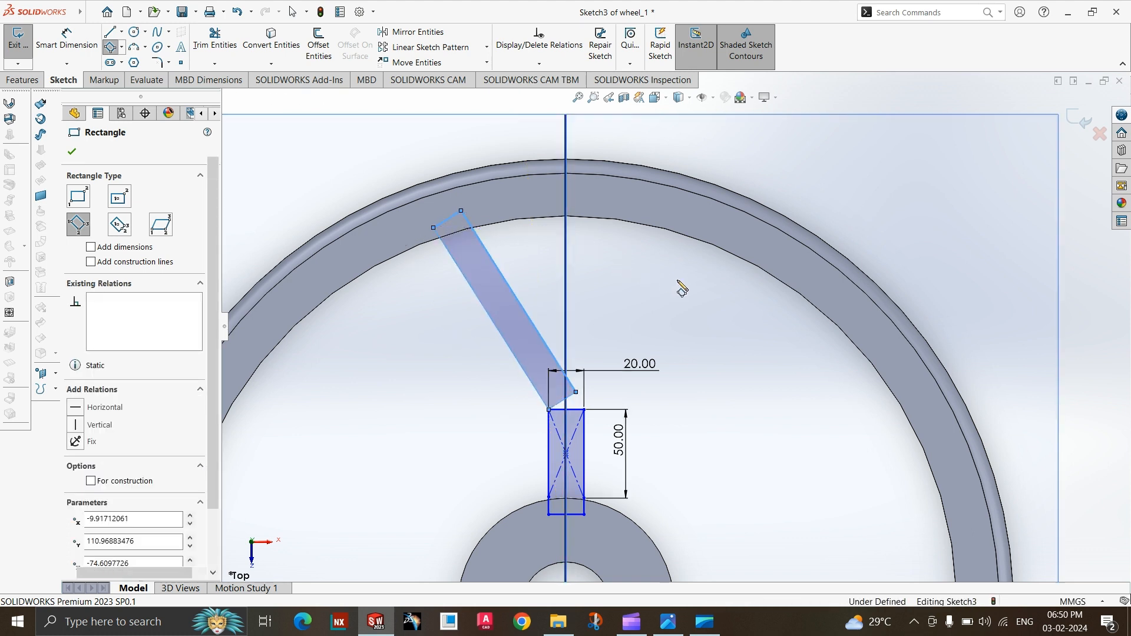
key(Escape)
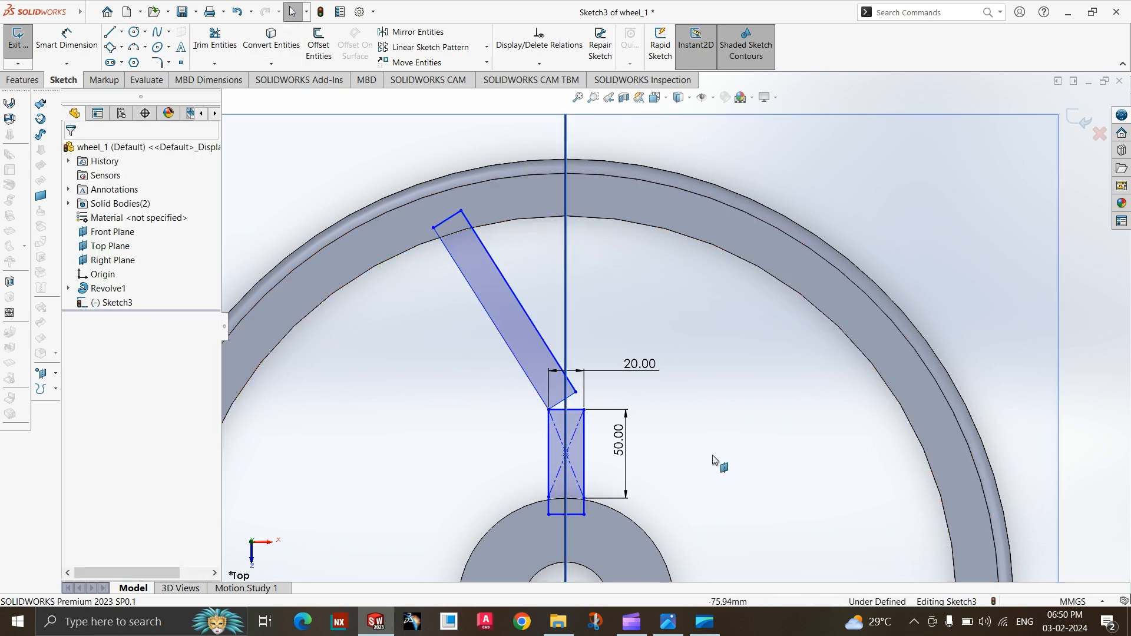
Dimension the angle between the slanted rectangle's inner long side and the vertical plane through the wheel centre as 30°, following the reference drawing.
click(668, 622)
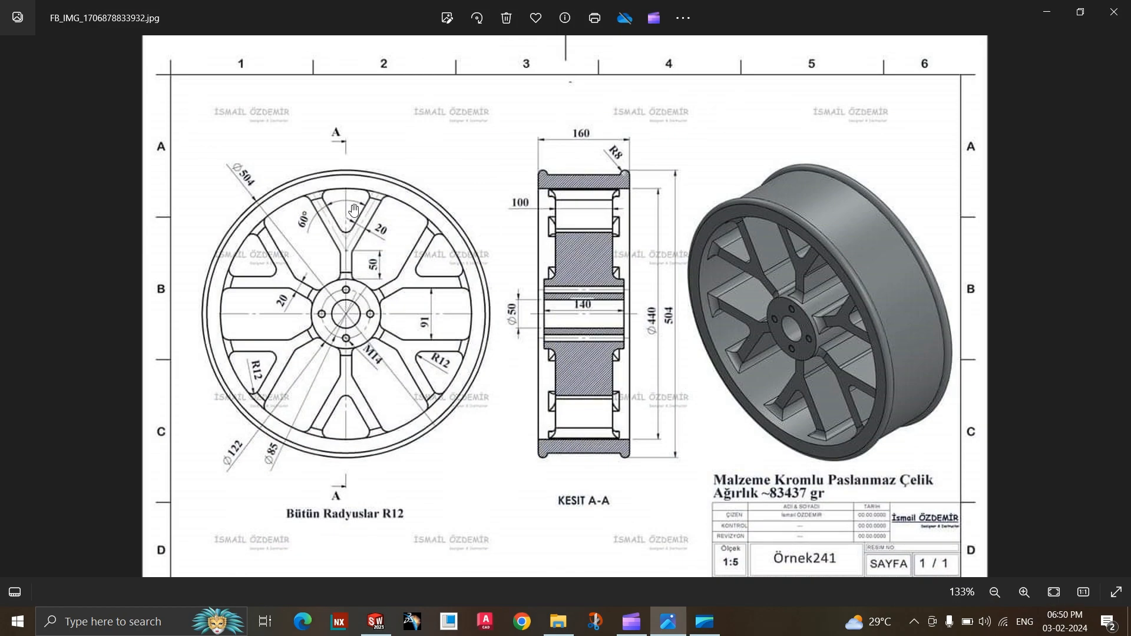
click(682, 635)
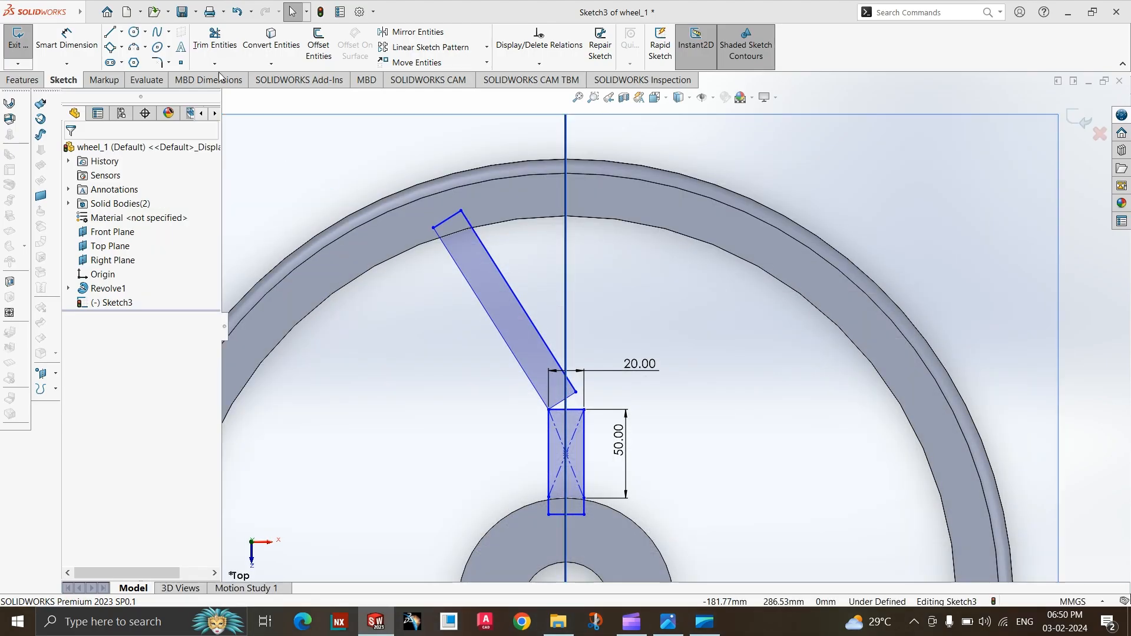
click(53, 37)
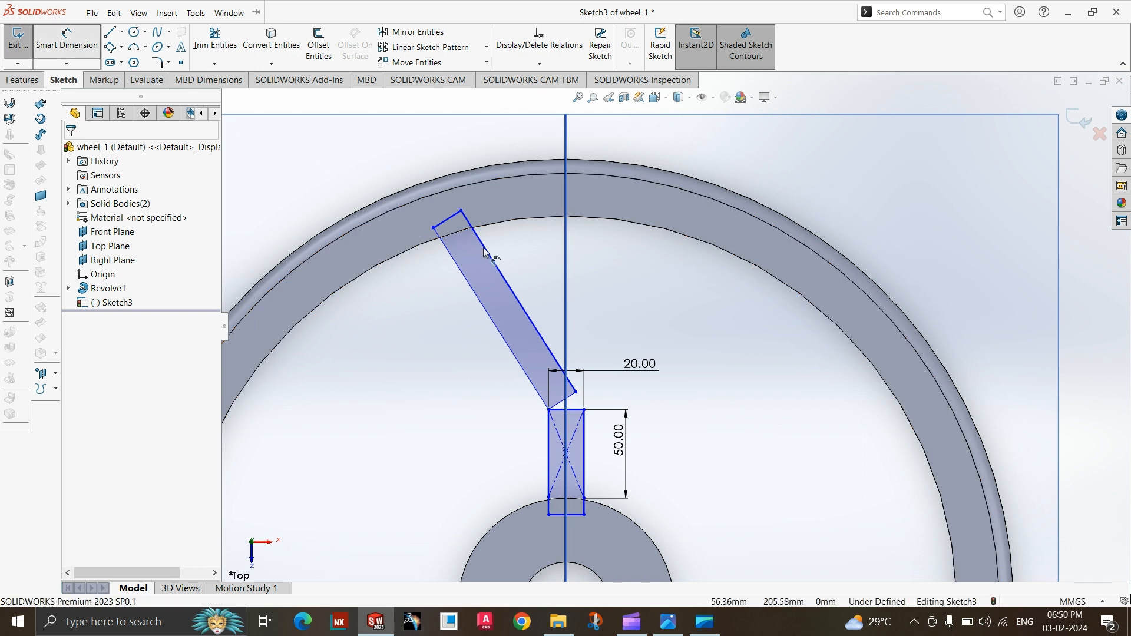
click(506, 281)
click(566, 267)
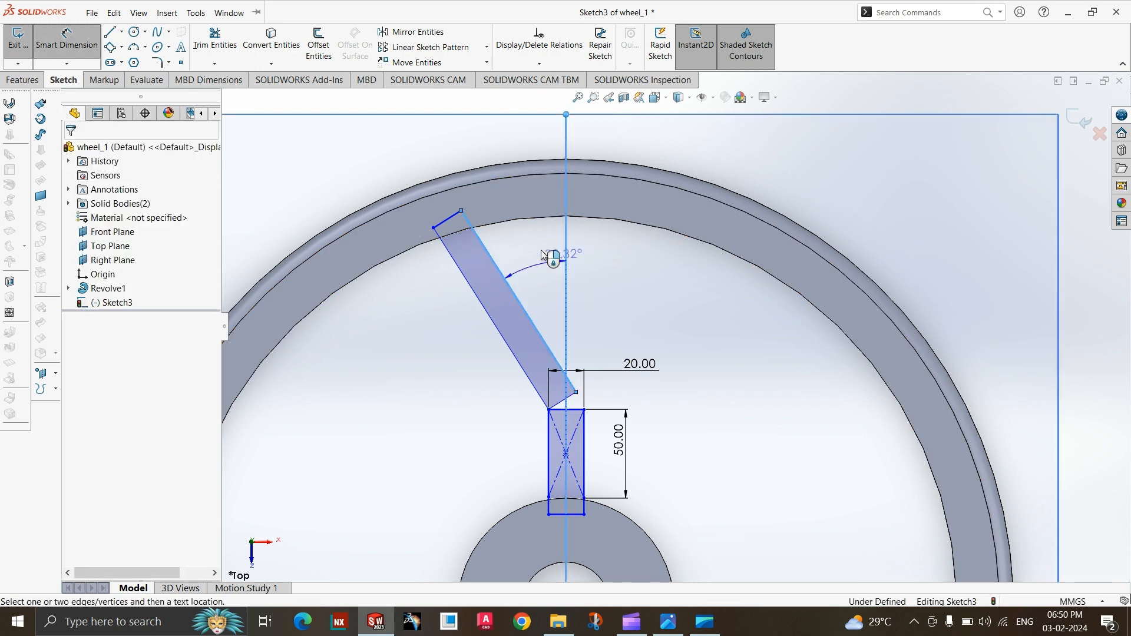
click(539, 246)
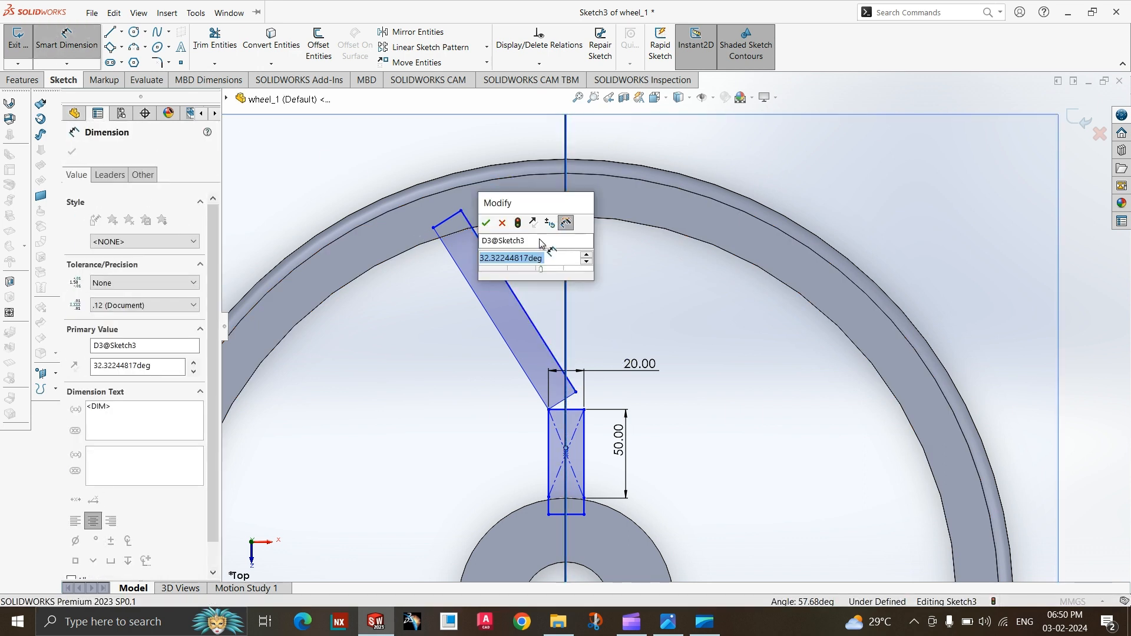
text(30)
key(Return)
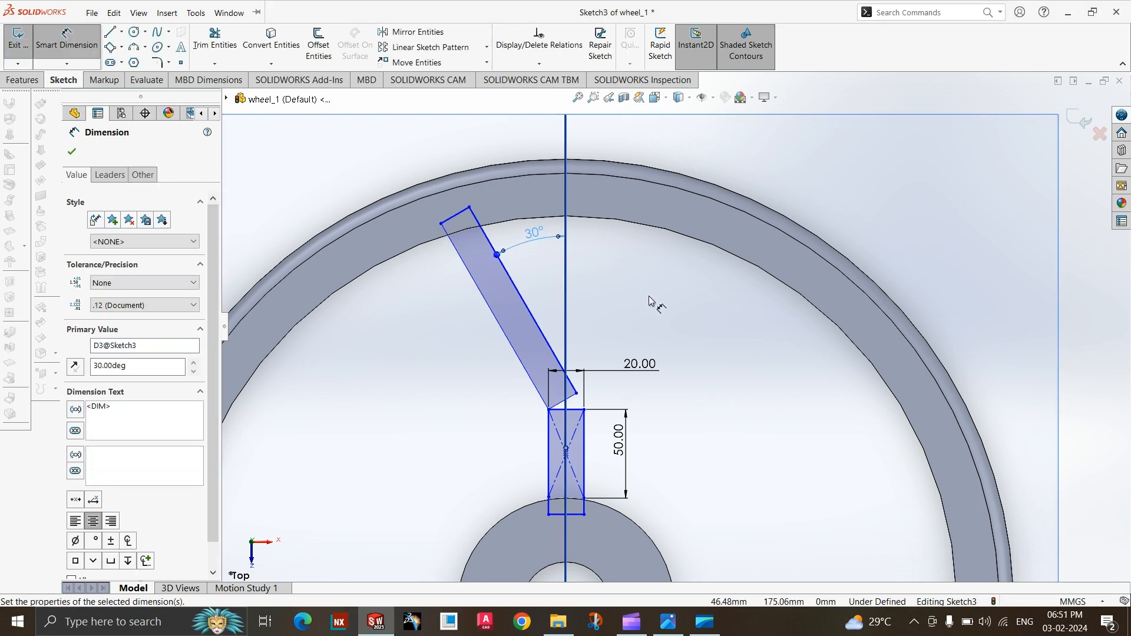
key(Escape)
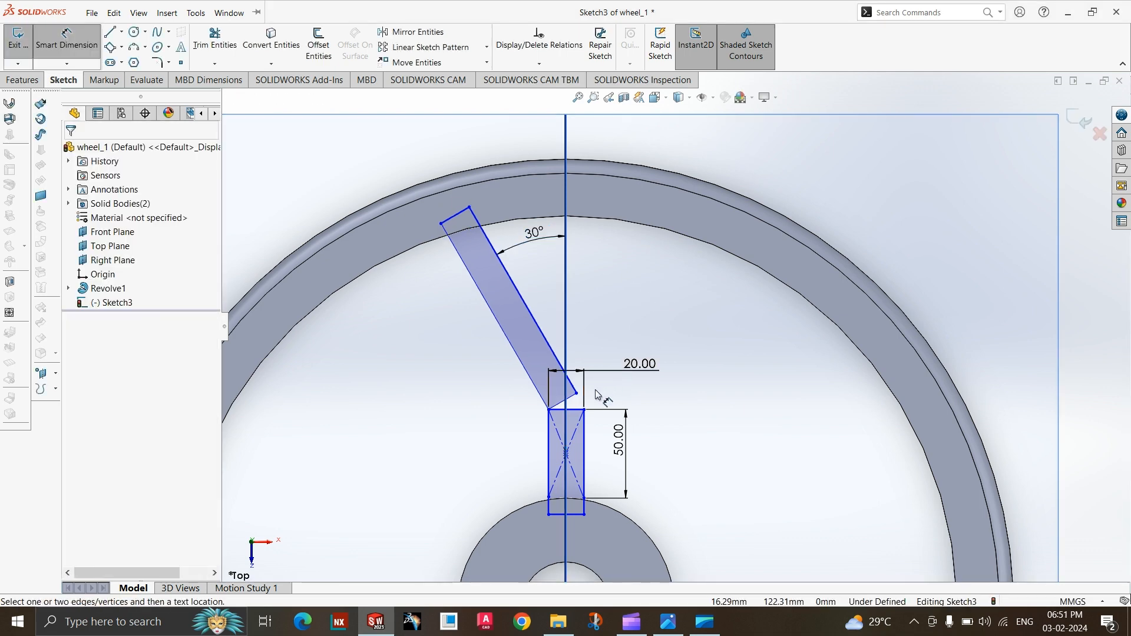
Dimension the slanted rectangle's width between its two long sides as 20 mm.
scroll(596, 393, up, 3)
scroll(629, 472, down, 4)
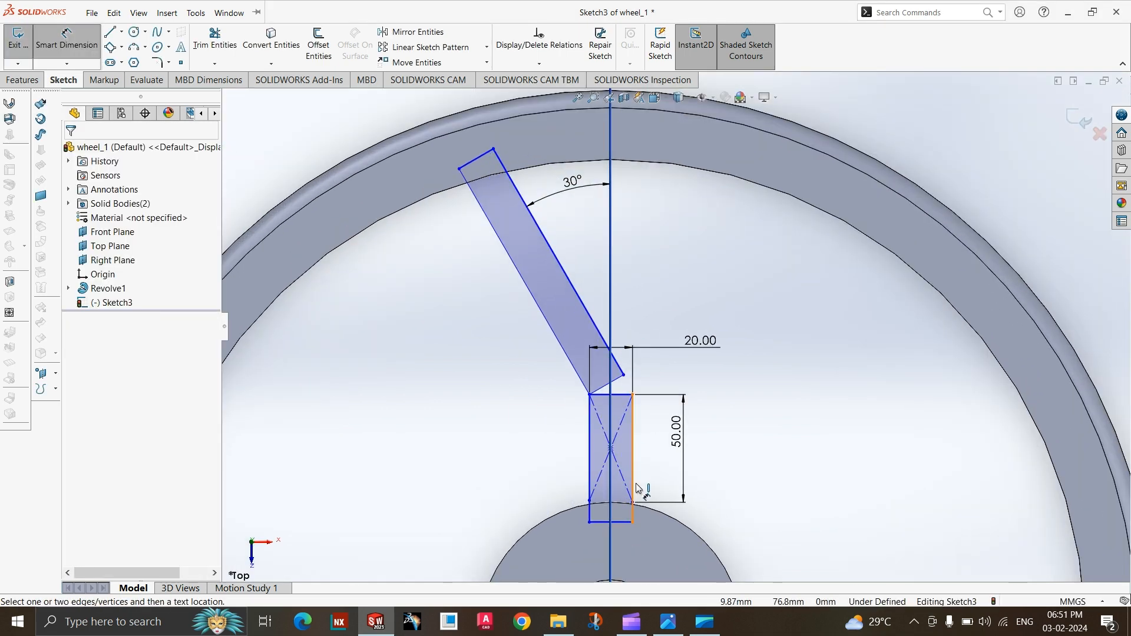
click(195, 13)
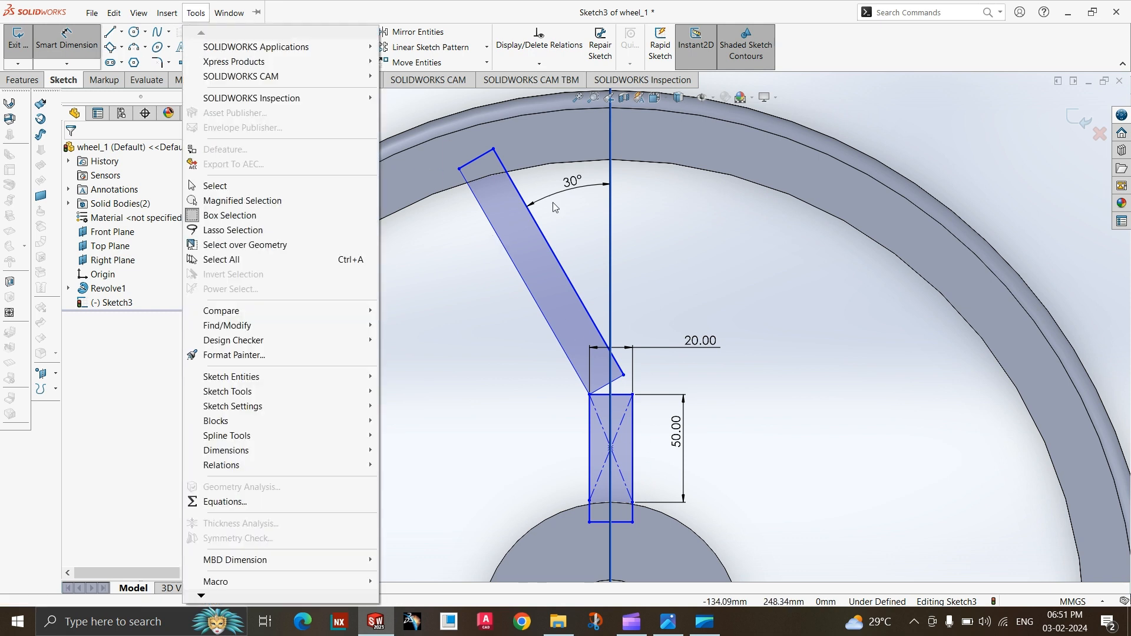
click(504, 255)
click(511, 258)
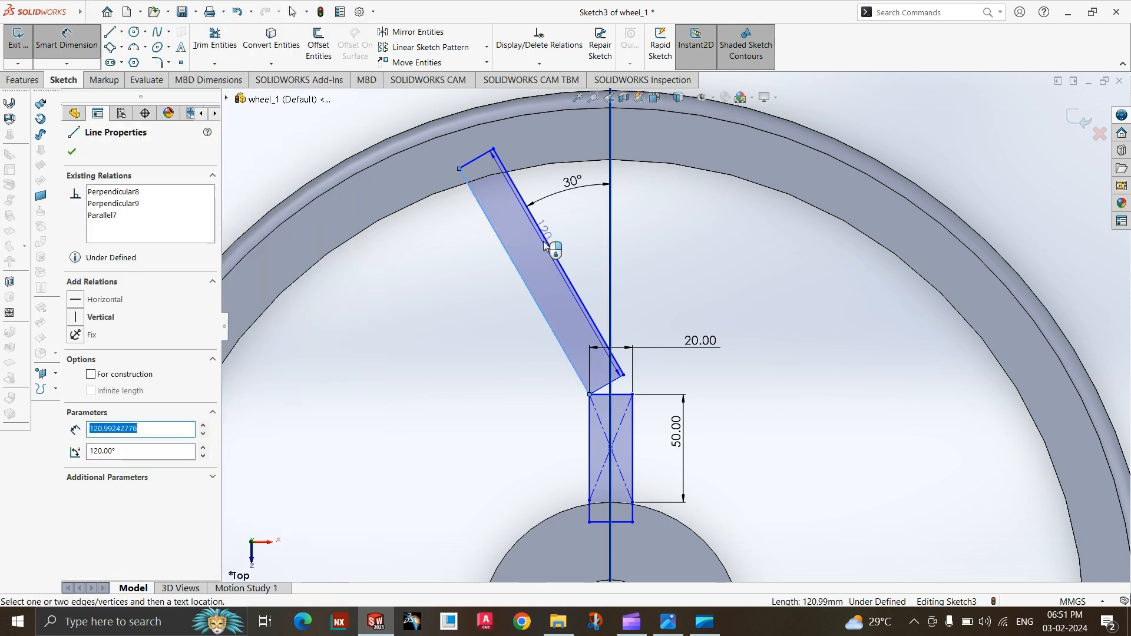
click(543, 247)
click(497, 294)
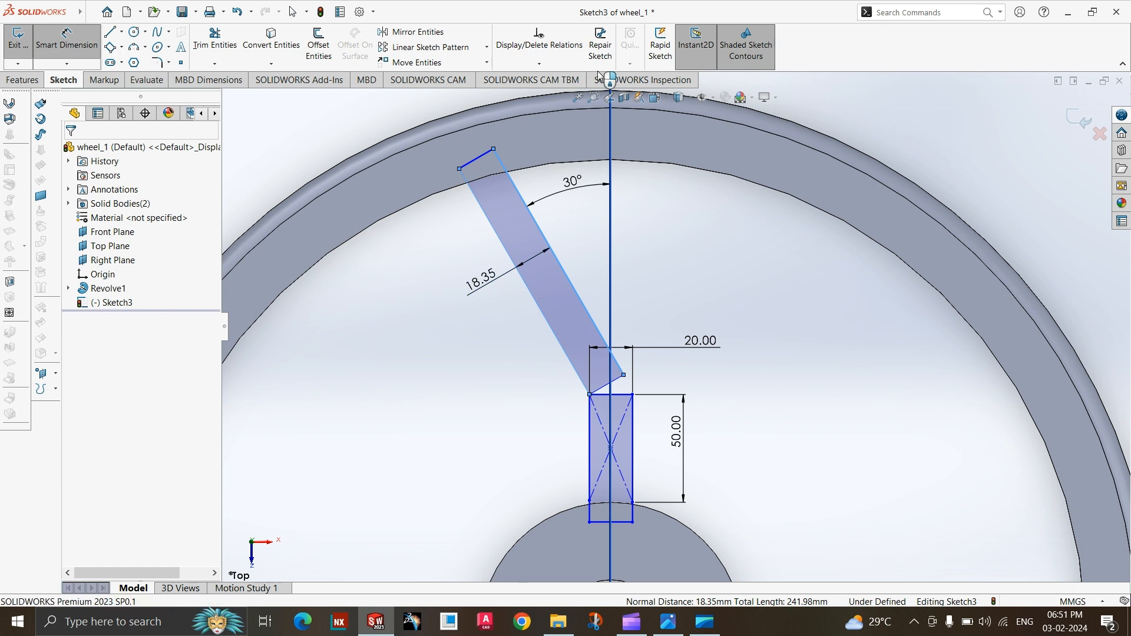
text(20)
key(Return)
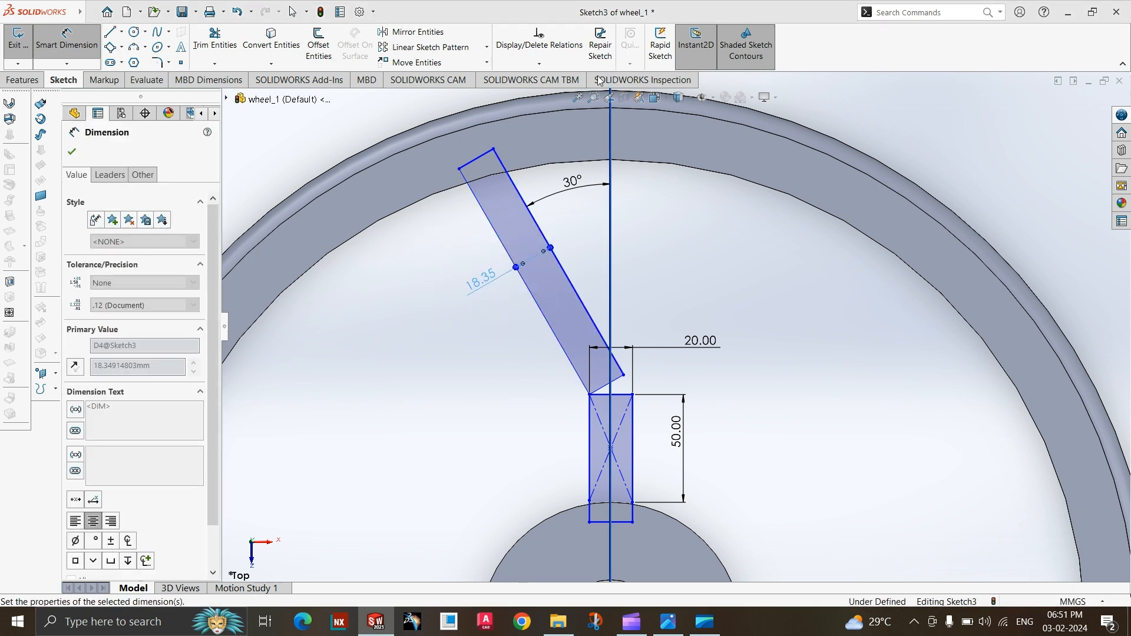
click(504, 349)
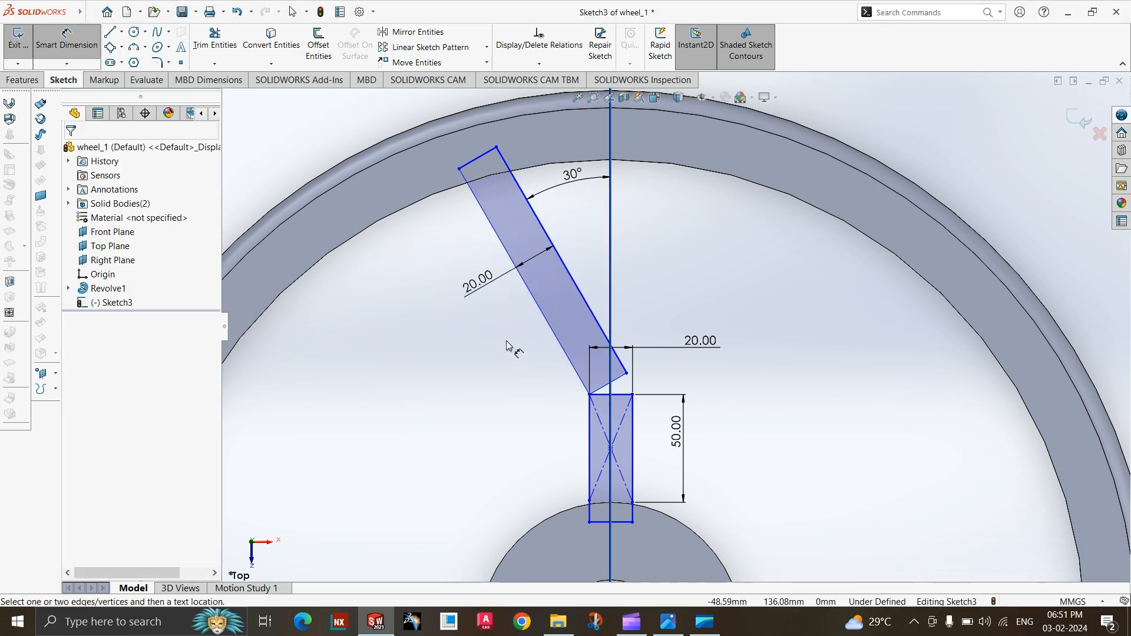
key(Escape)
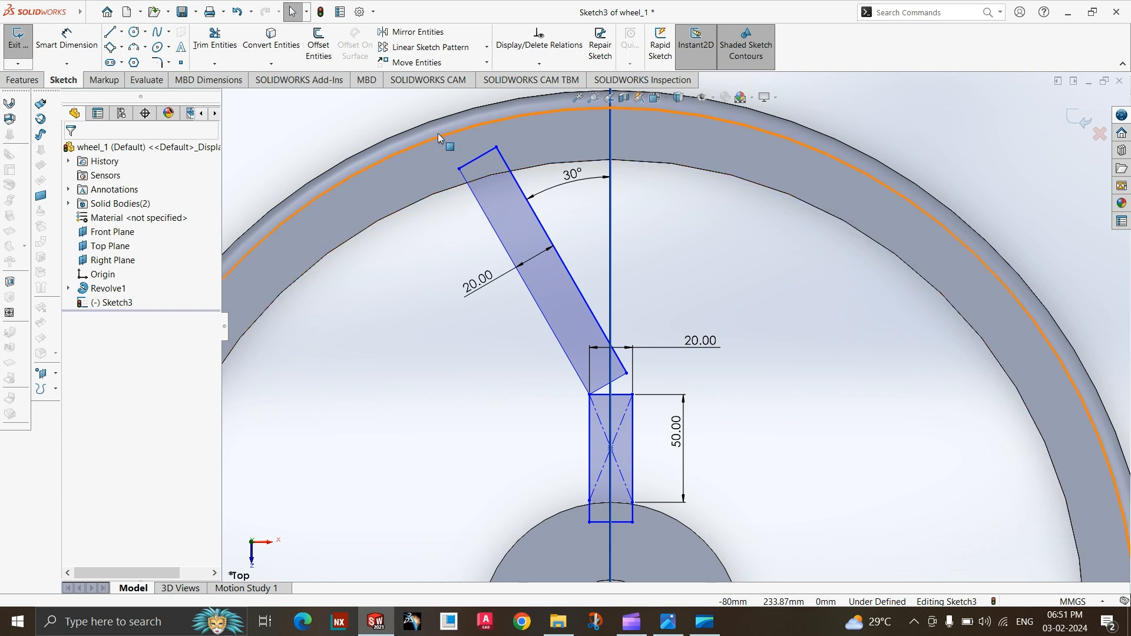
Try to mirror the four sides of the slanted rectangle.
click(586, 323)
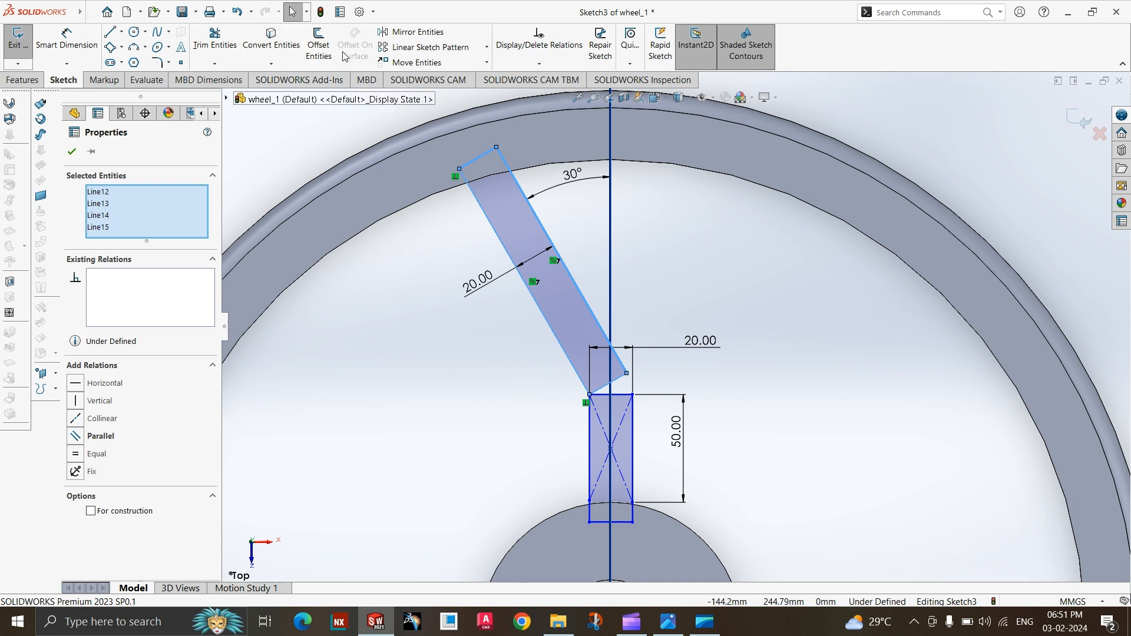
click(398, 33)
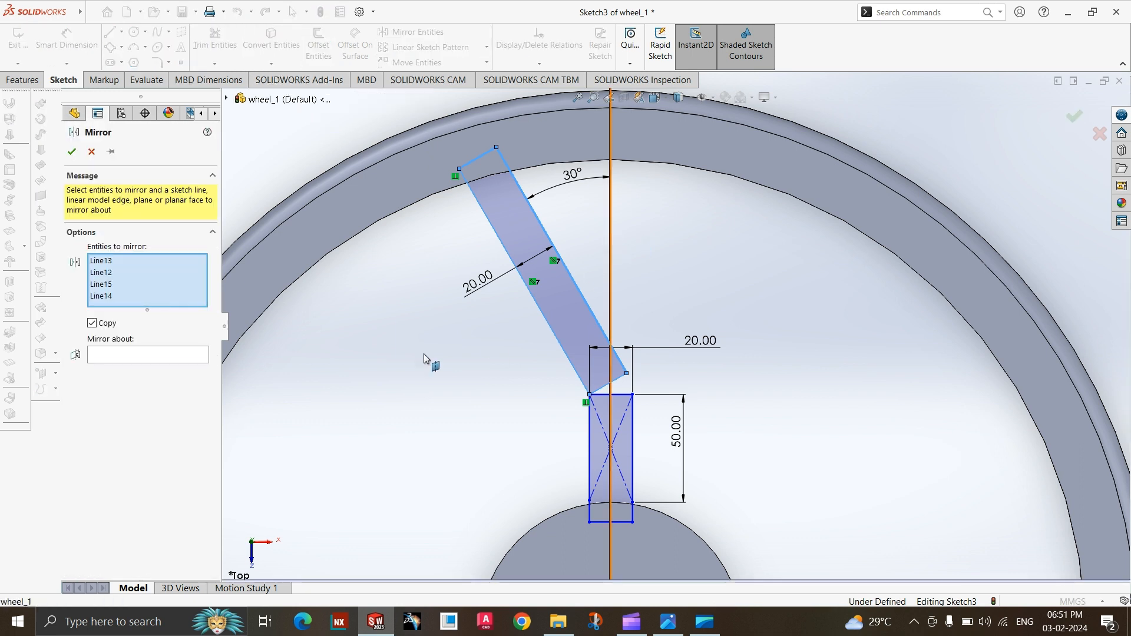
key(Escape)
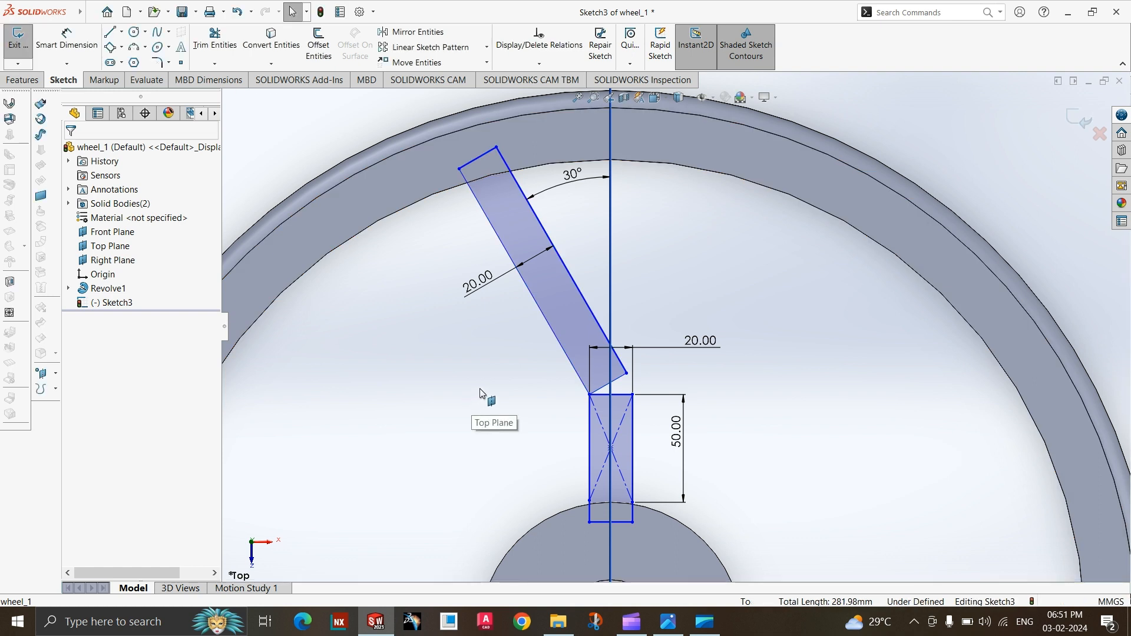
key(ctrl+z)
click(459, 330)
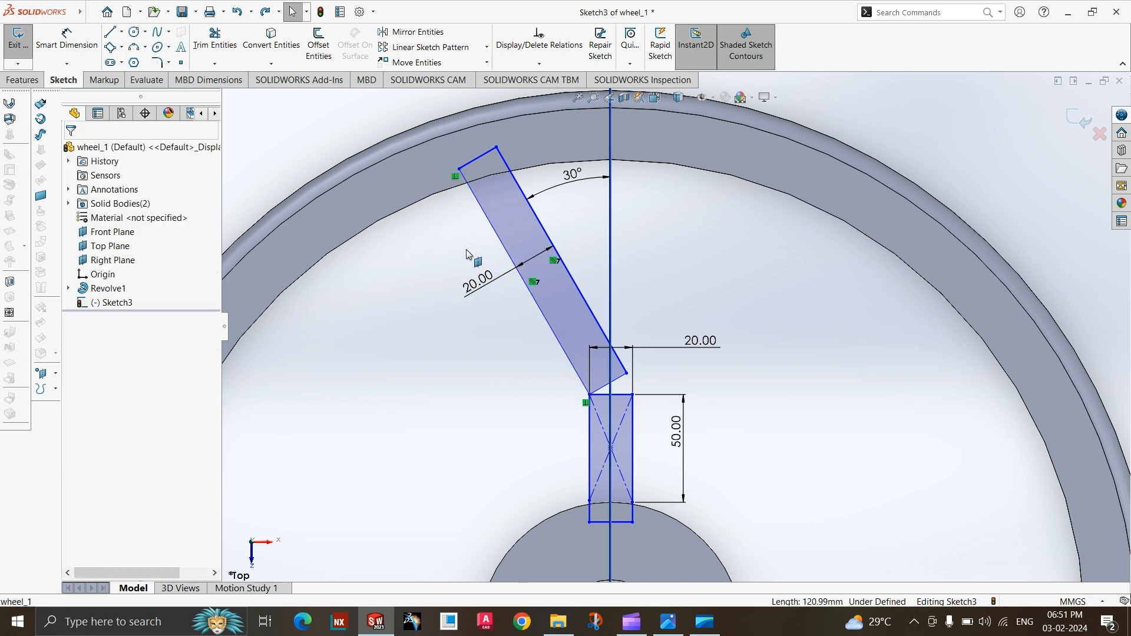
click(500, 243)
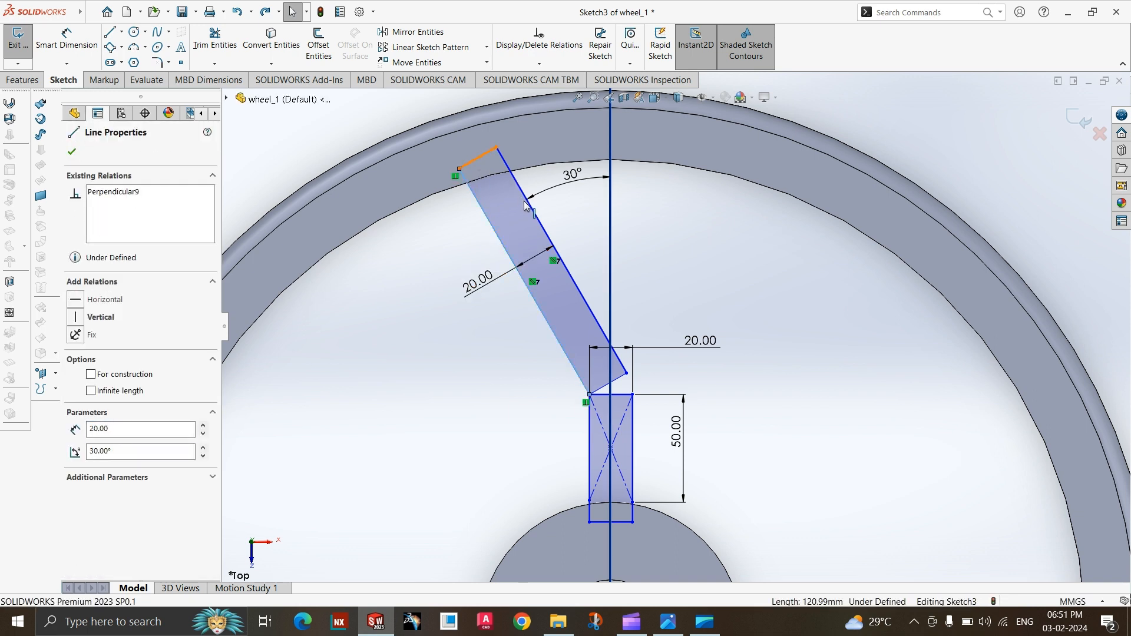
ctrl+click(477, 160)
click(389, 307)
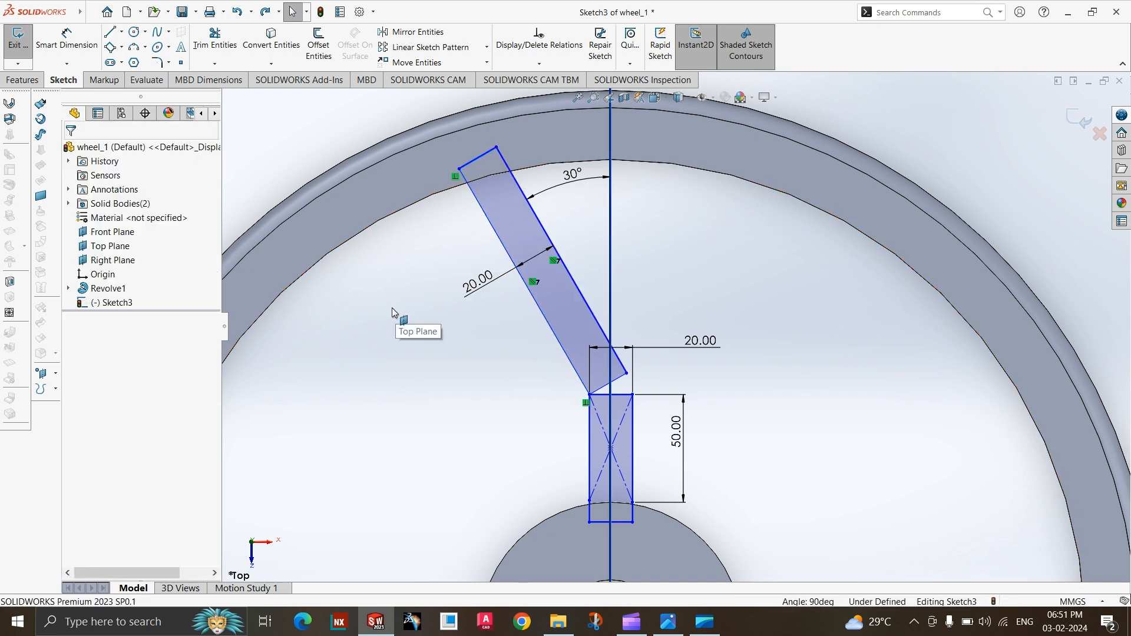
click(434, 263)
scroll(439, 271, up, 2)
click(448, 296)
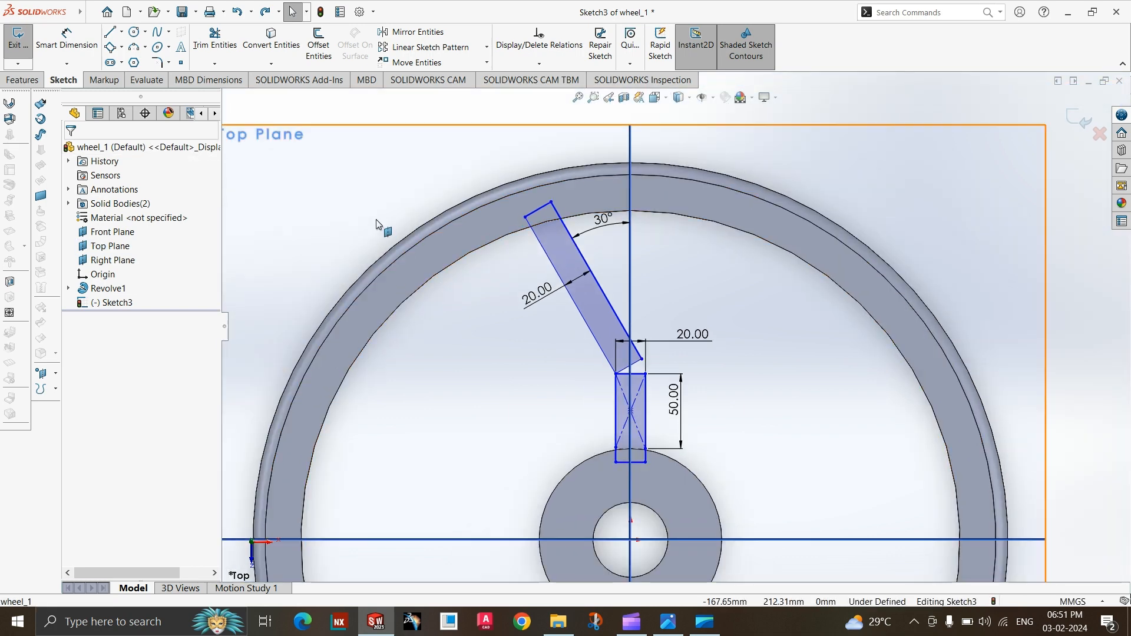
scroll(550, 236, up, 2)
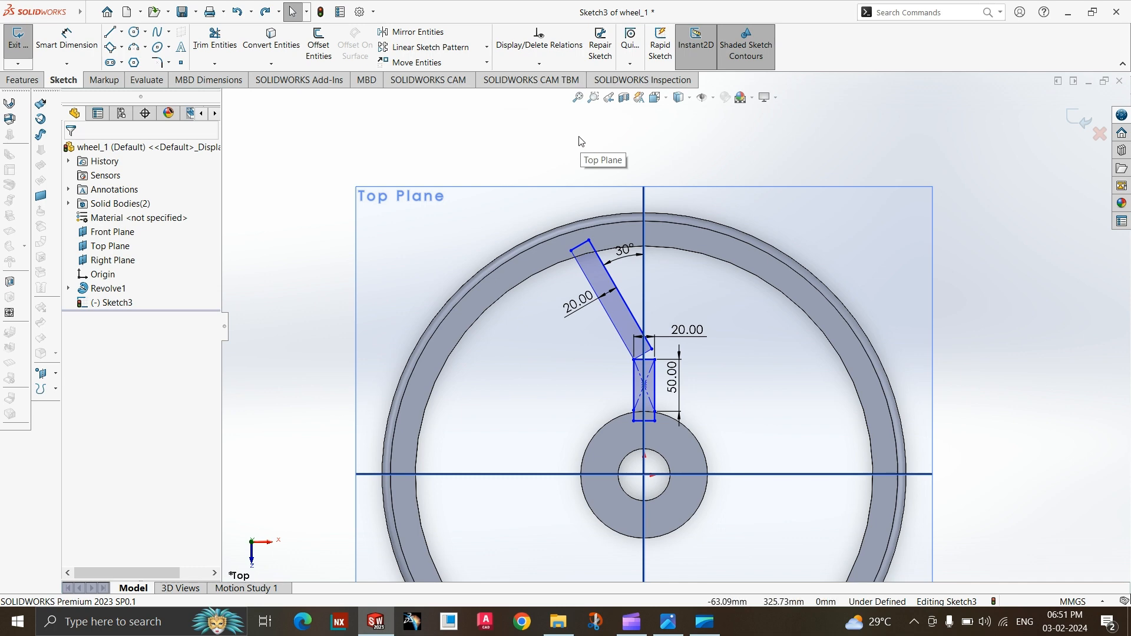
Mirror the four sides of the slanted rectangle about the vertical plane through the wheel centre, keeping the original.
scroll(613, 321, down, 3)
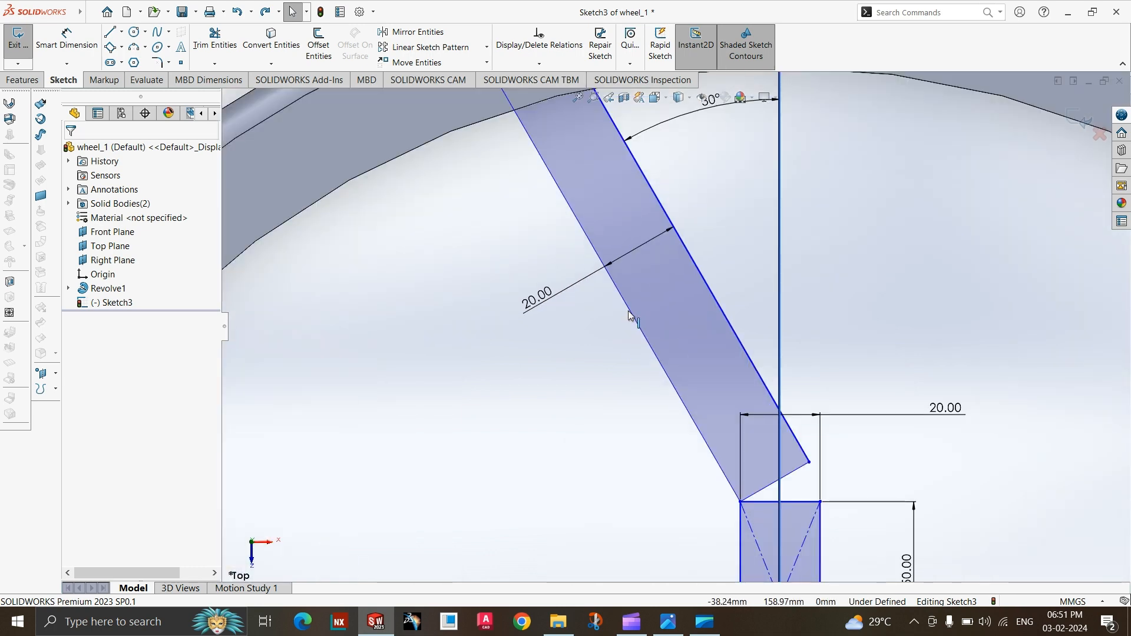
click(628, 311)
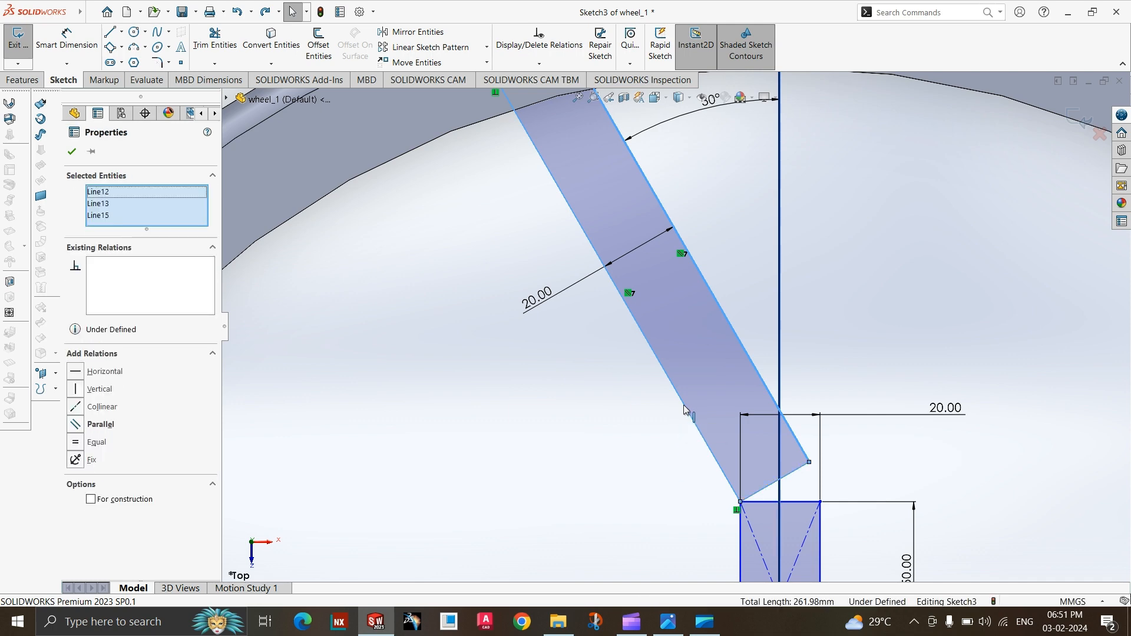
scroll(676, 326, up, 3)
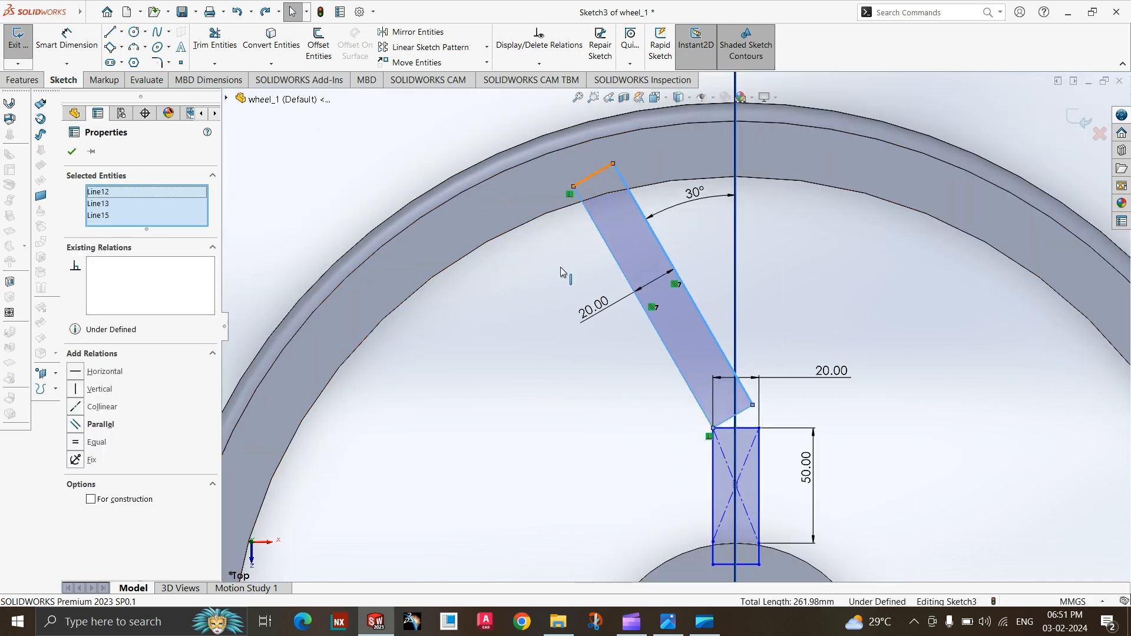
click(395, 34)
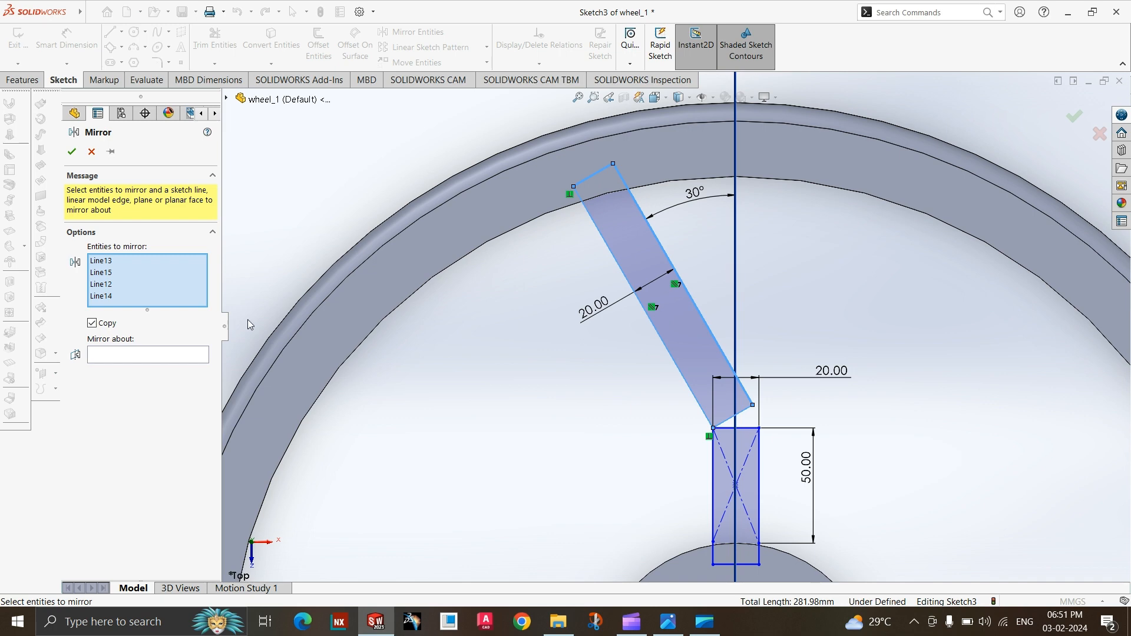
click(117, 360)
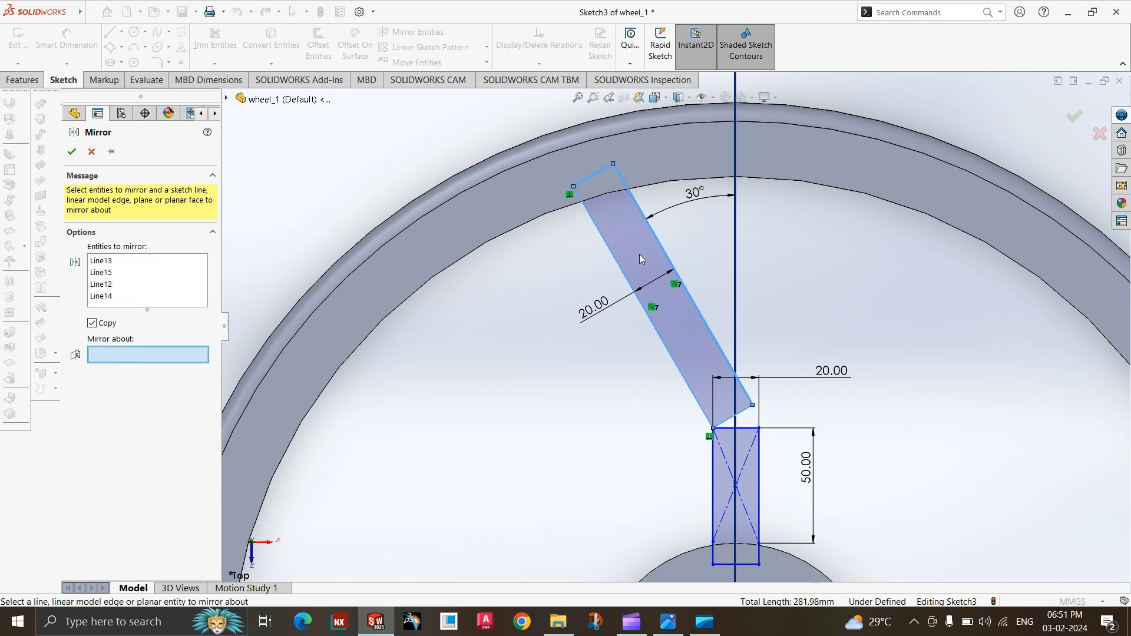
click(733, 248)
click(72, 152)
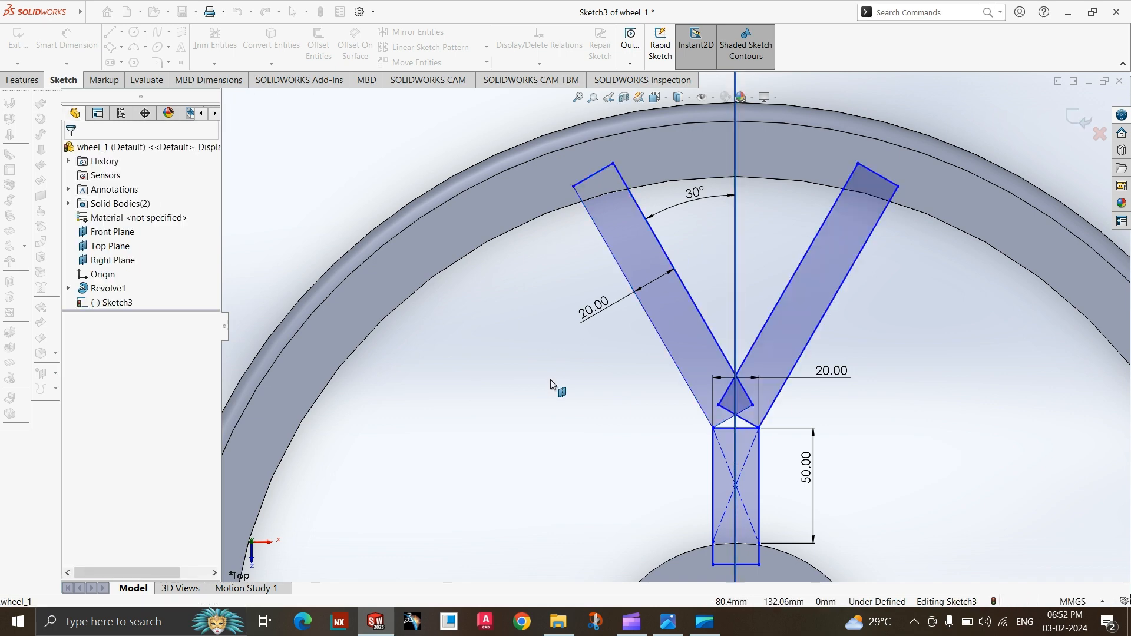
Trim away the overlapping line ends of the two fork arms below the point where their inner sides cross.
scroll(551, 380, up, 4)
scroll(685, 339, down, 5)
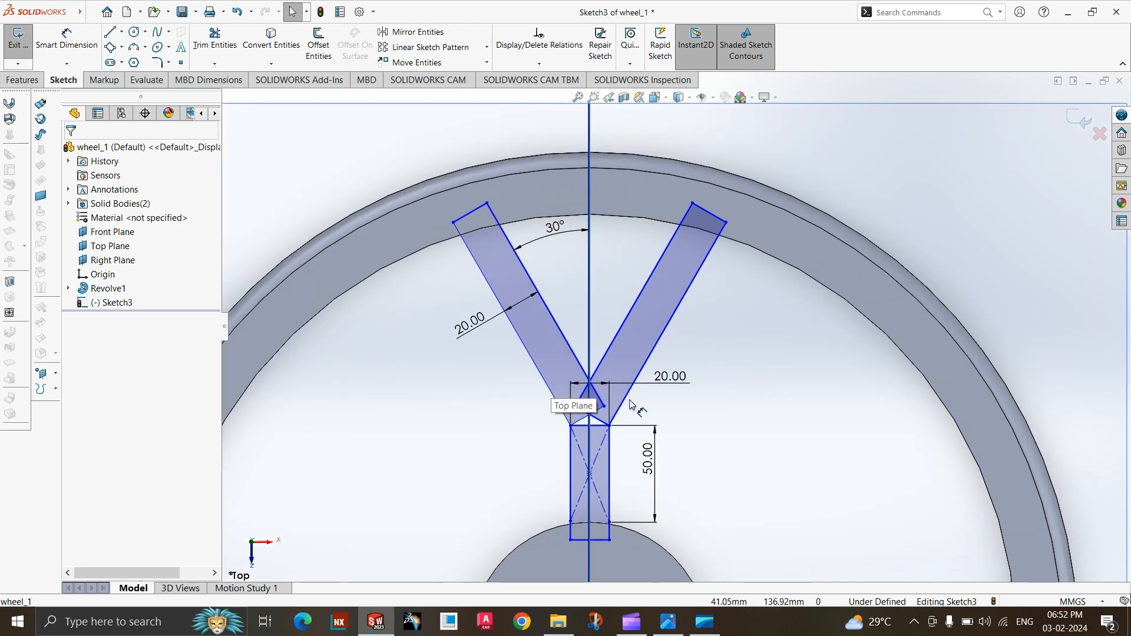
scroll(593, 425, down, 3)
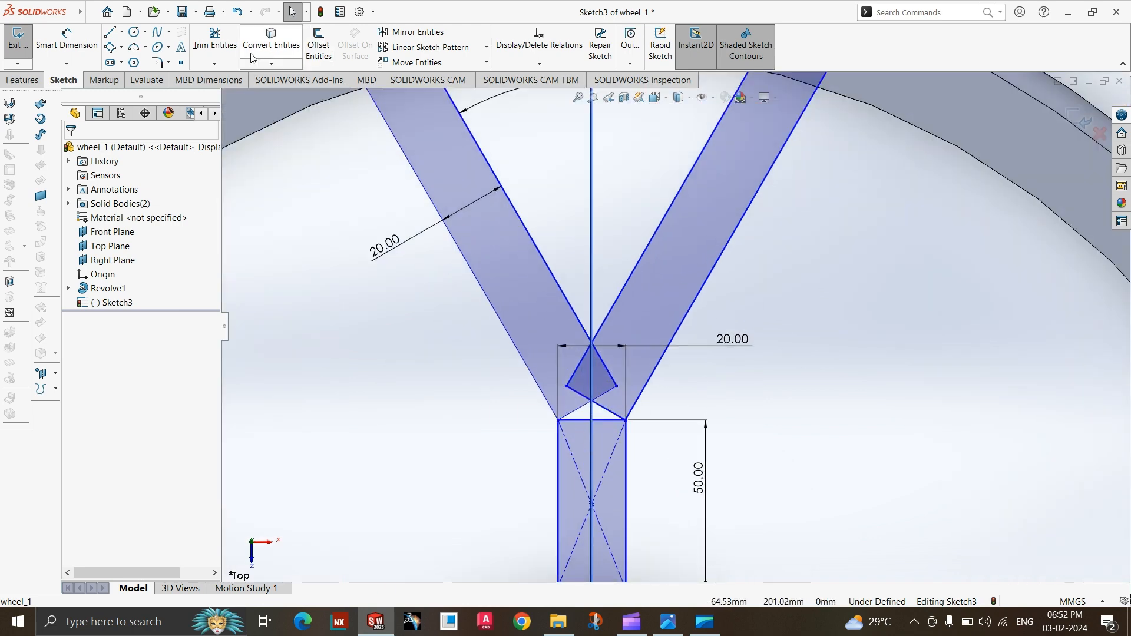
click(215, 39)
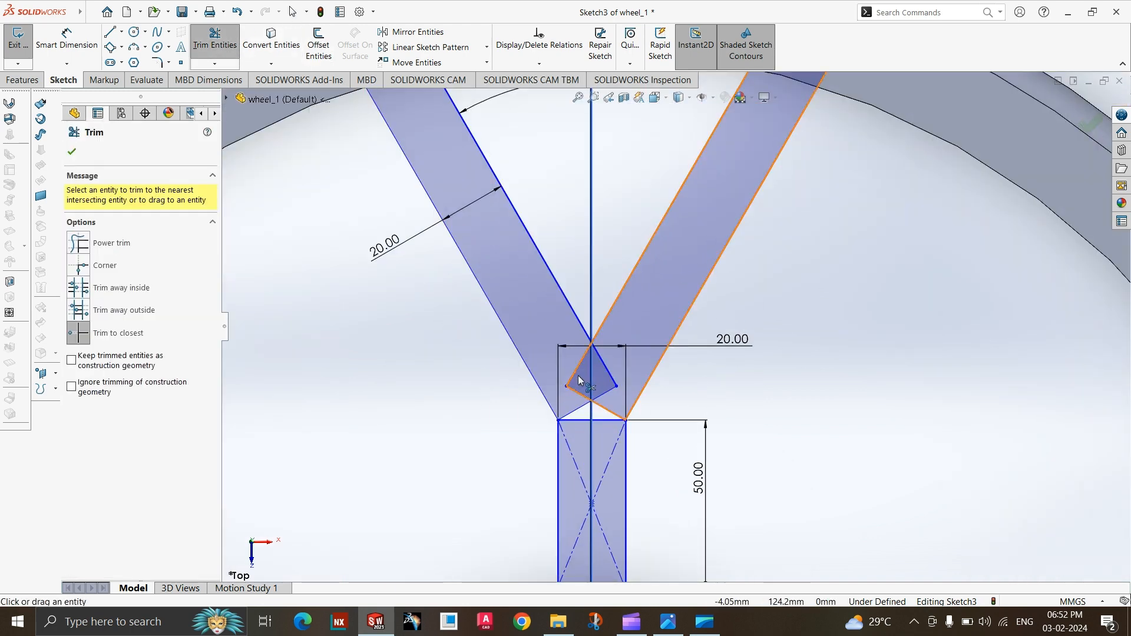
click(577, 371)
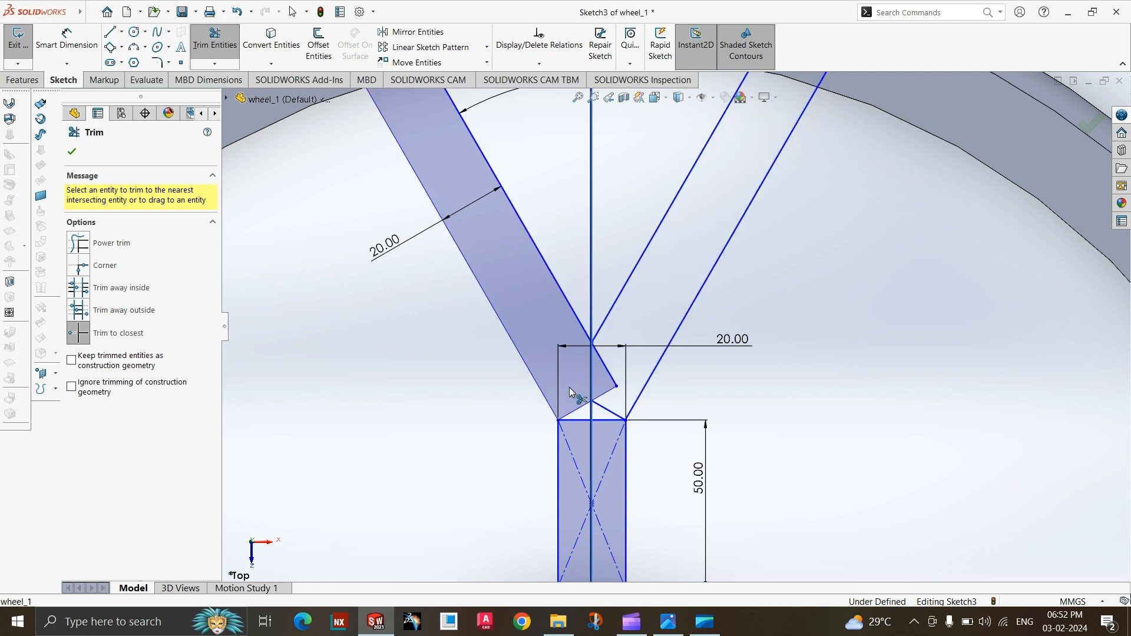
click(603, 405)
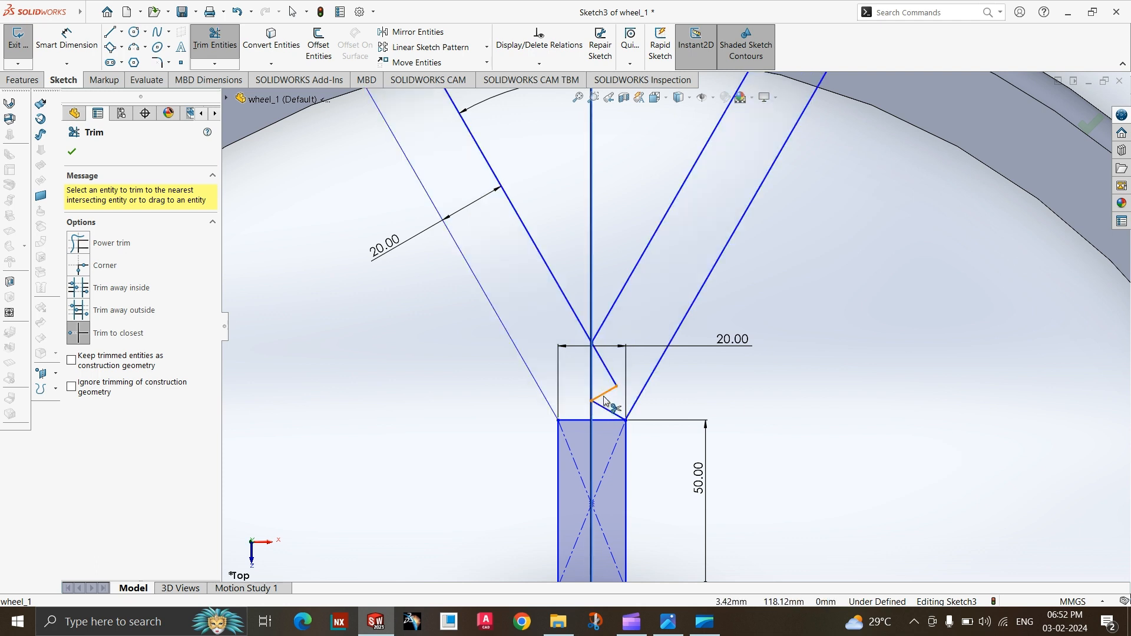
click(610, 379)
Make the lower outer endpoint of the mirrored arm coincident with the stem's upper-right corner.
scroll(602, 394, up, 2)
scroll(630, 412, down, 5)
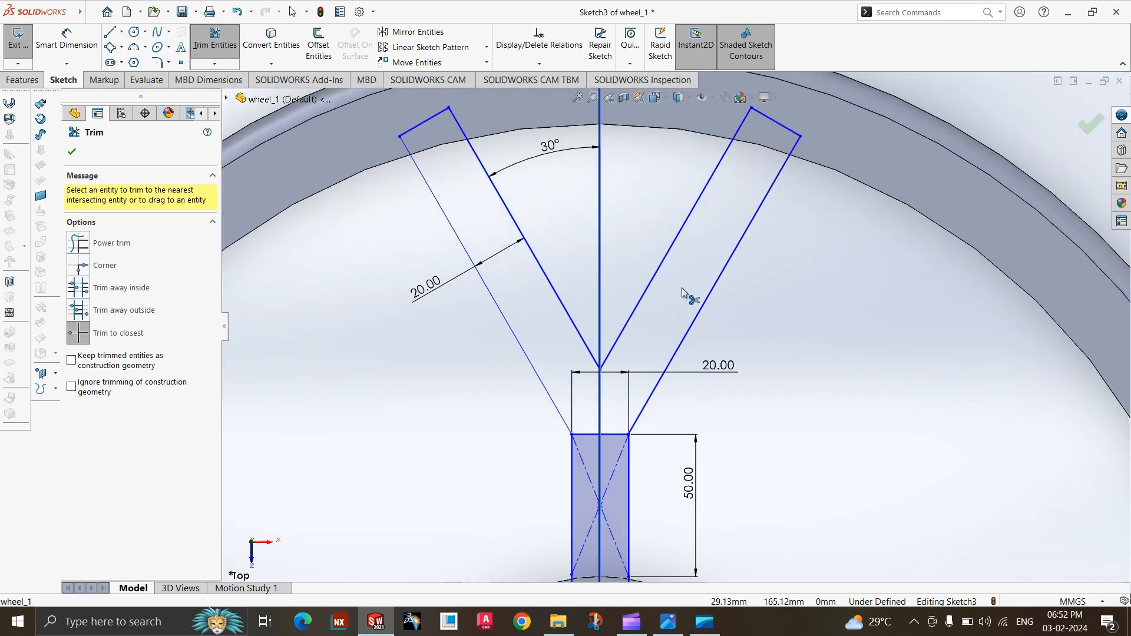
scroll(615, 448, down, 3)
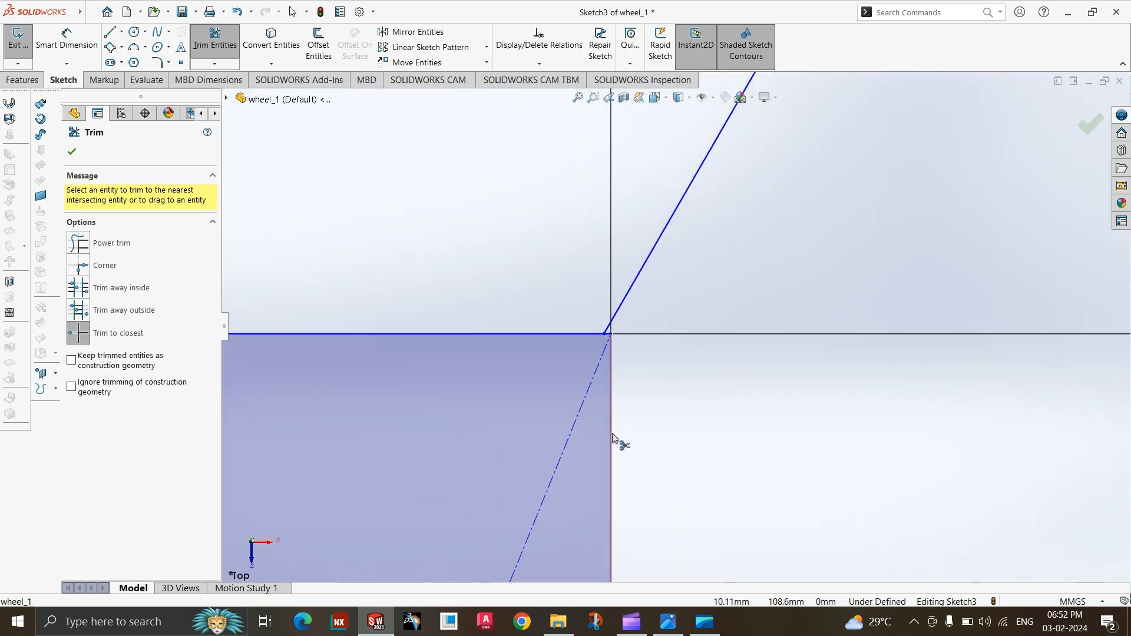
key(Escape)
scroll(614, 330, down, 3)
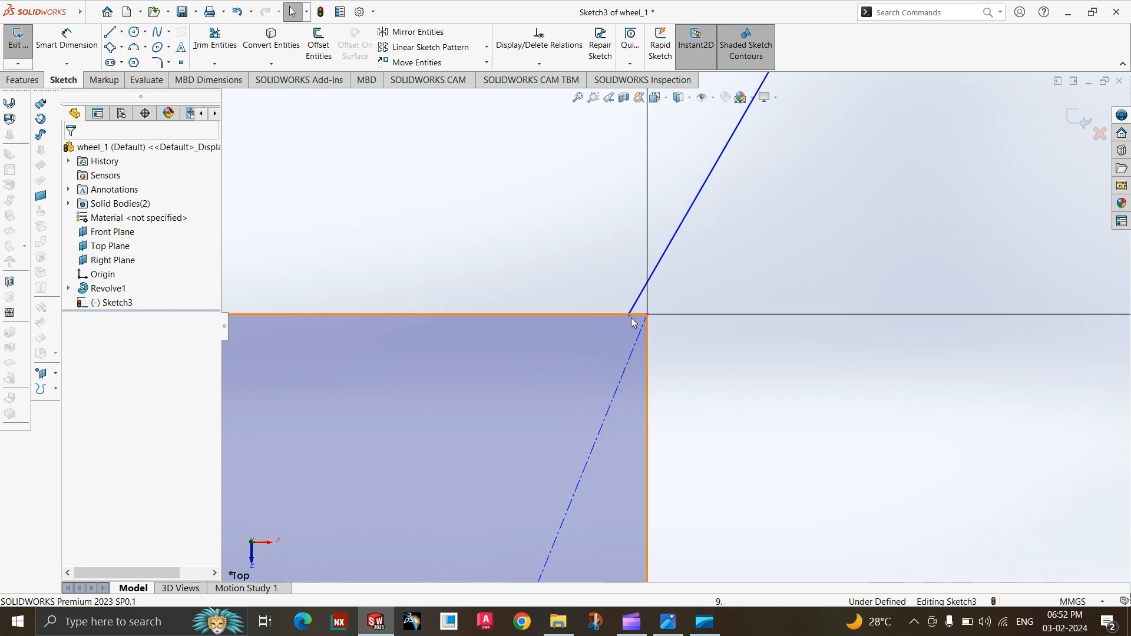
click(632, 317)
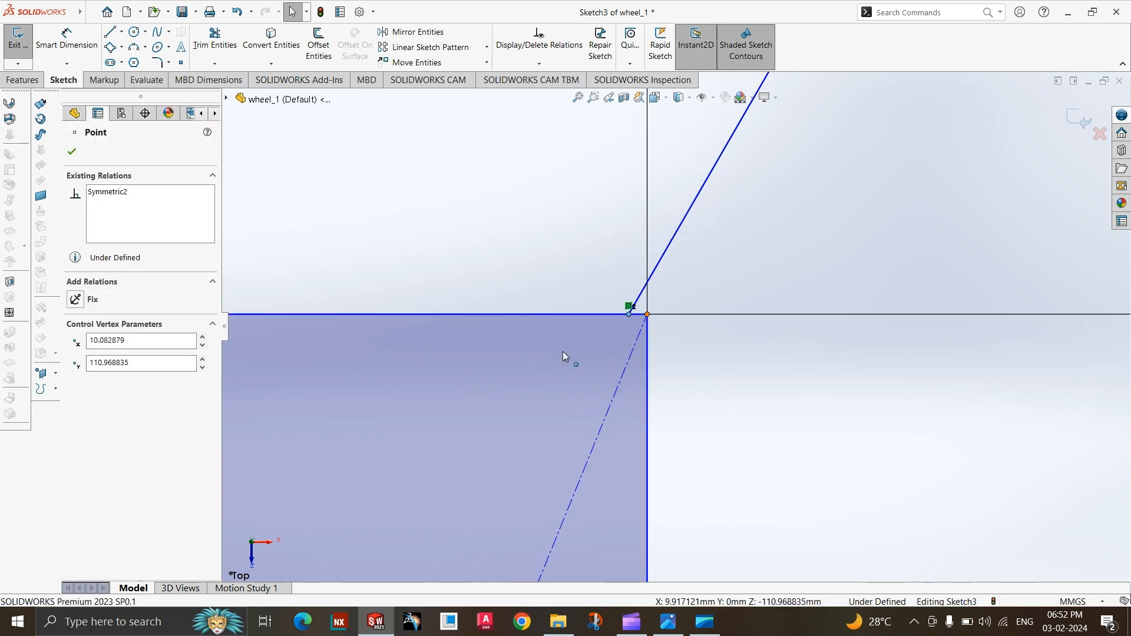
ctrl+click(647, 314)
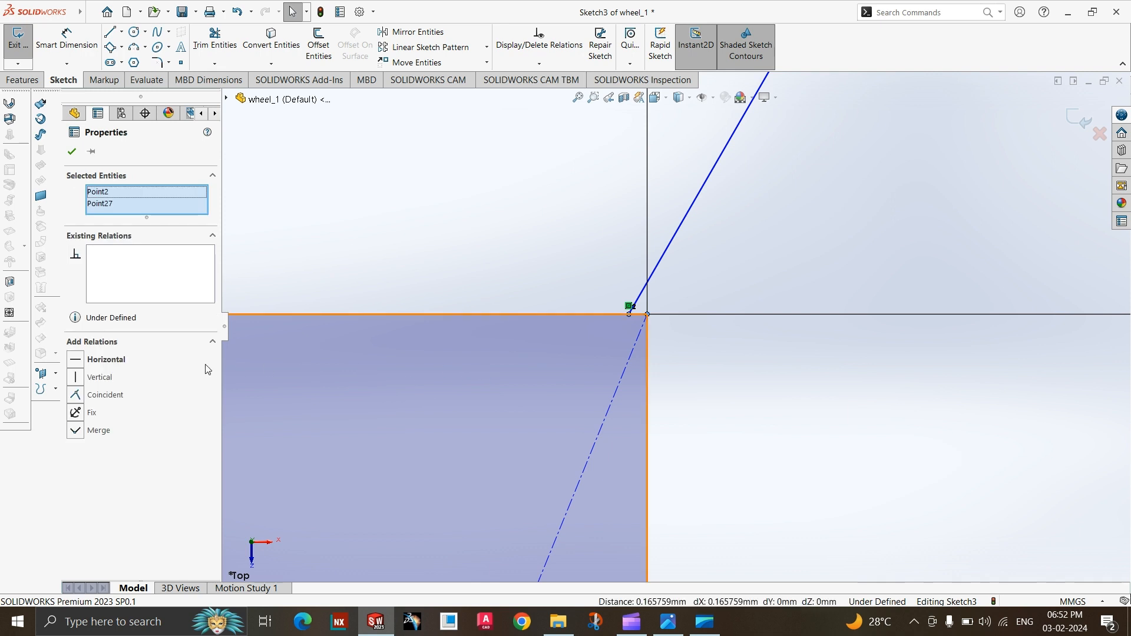
click(105, 395)
Trim the stem's top edge between the two fork arms so the profile forms one continuous Y shape.
scroll(663, 384, up, 5)
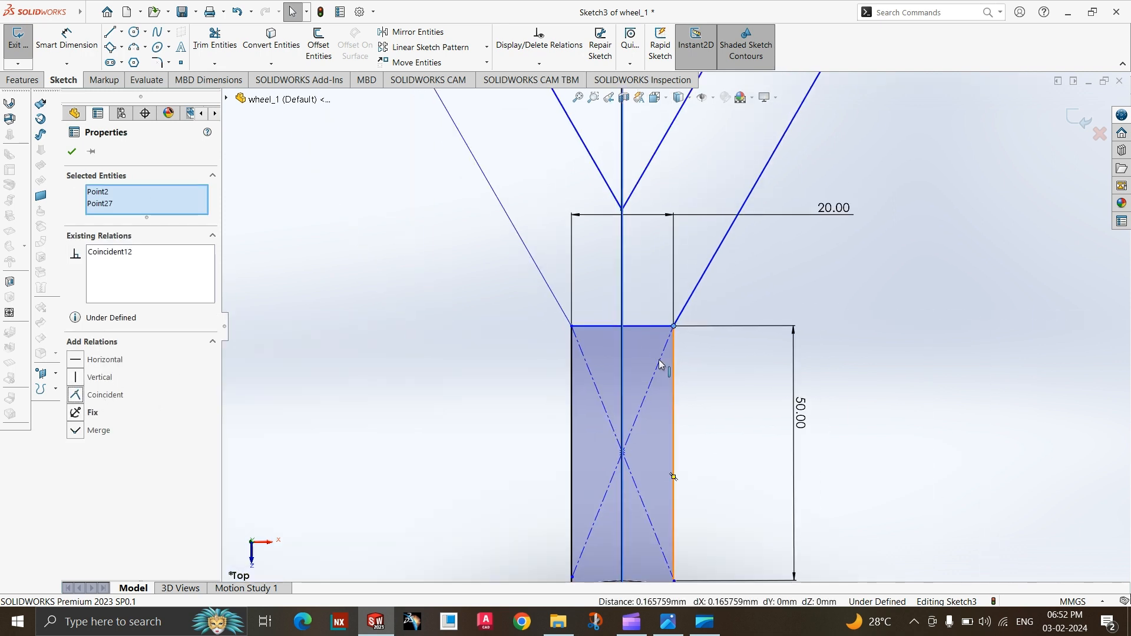
scroll(575, 327, down, 6)
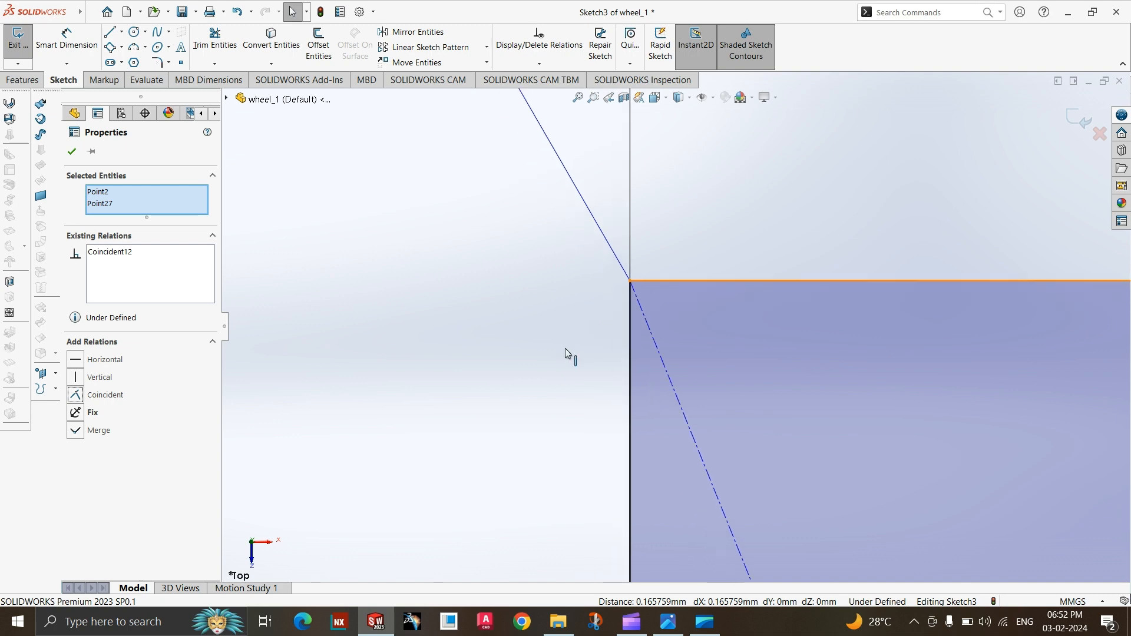
click(215, 42)
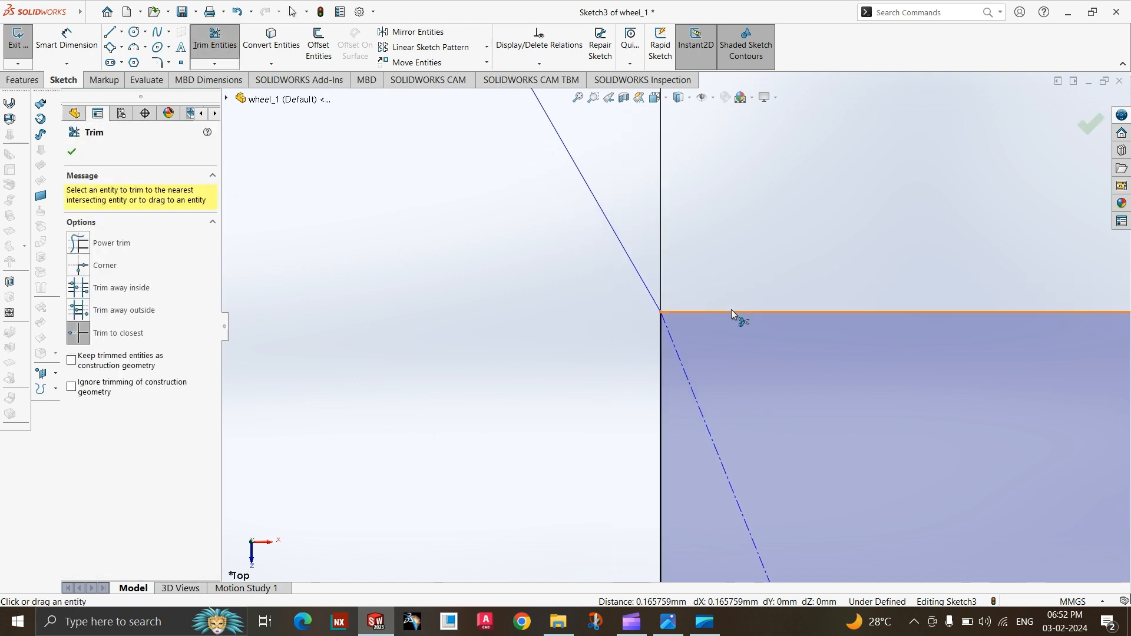
click(732, 313)
Switch to the reference drawing to check the spoke's corner radius, and return to the sketch in SOLIDWORKS.
scroll(441, 452, up, 5)
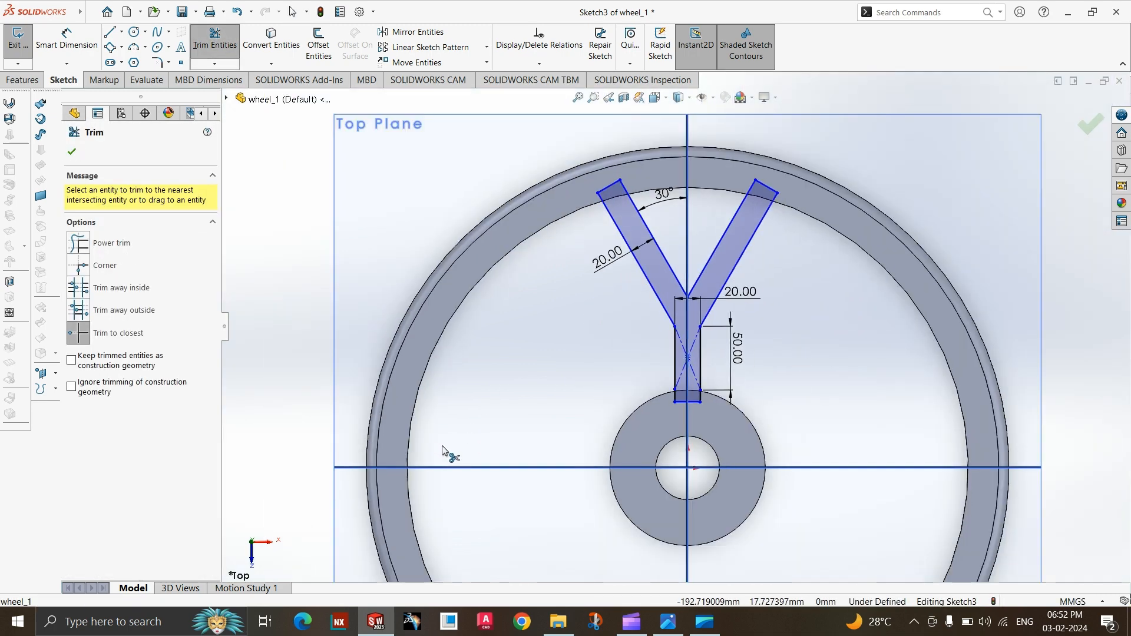
scroll(746, 296, down, 3)
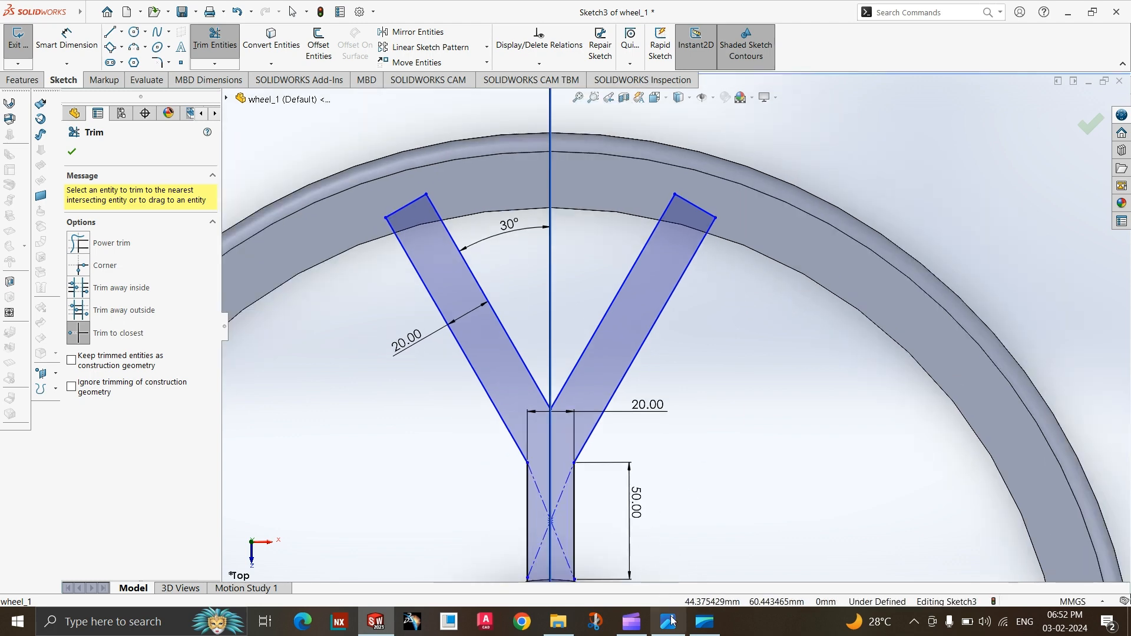
click(671, 621)
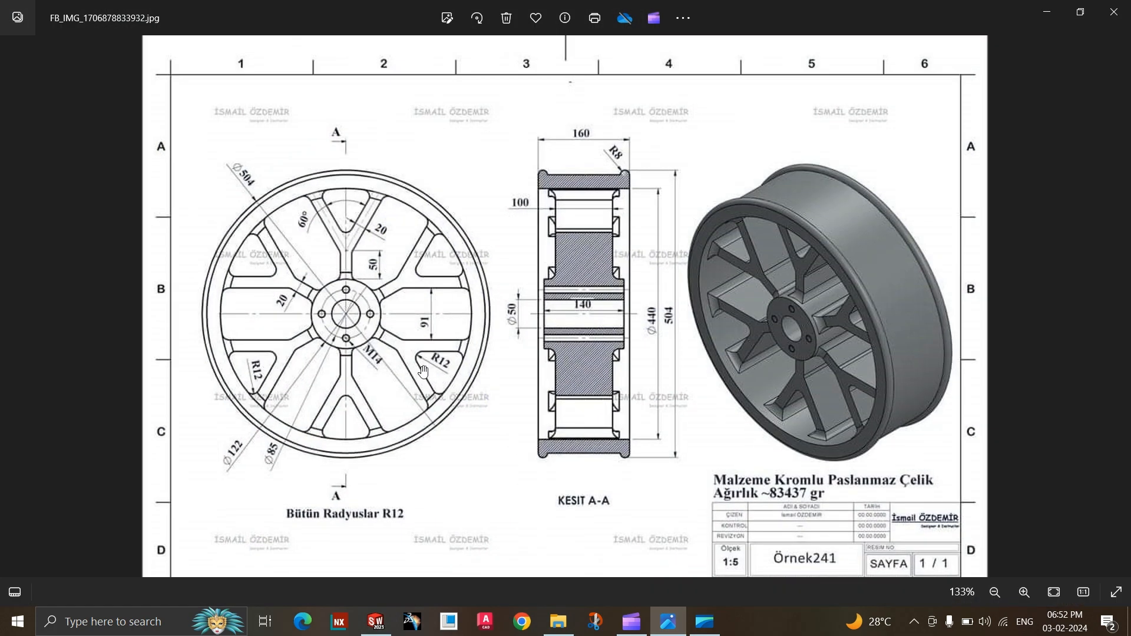
click(669, 616)
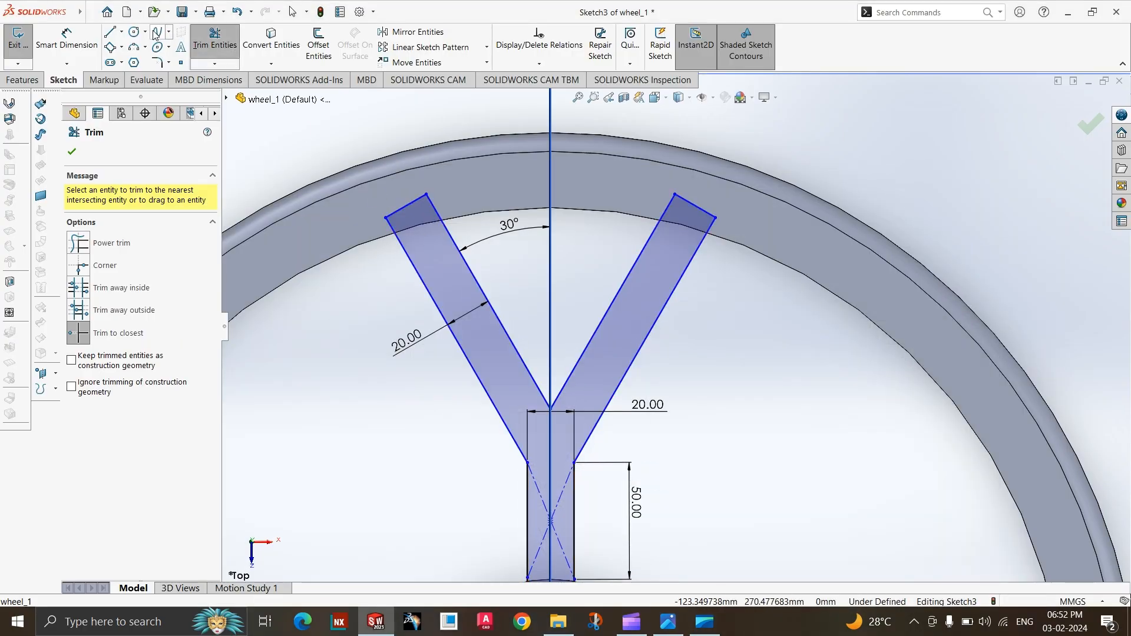
click(541, 392)
click(564, 392)
key(Escape)
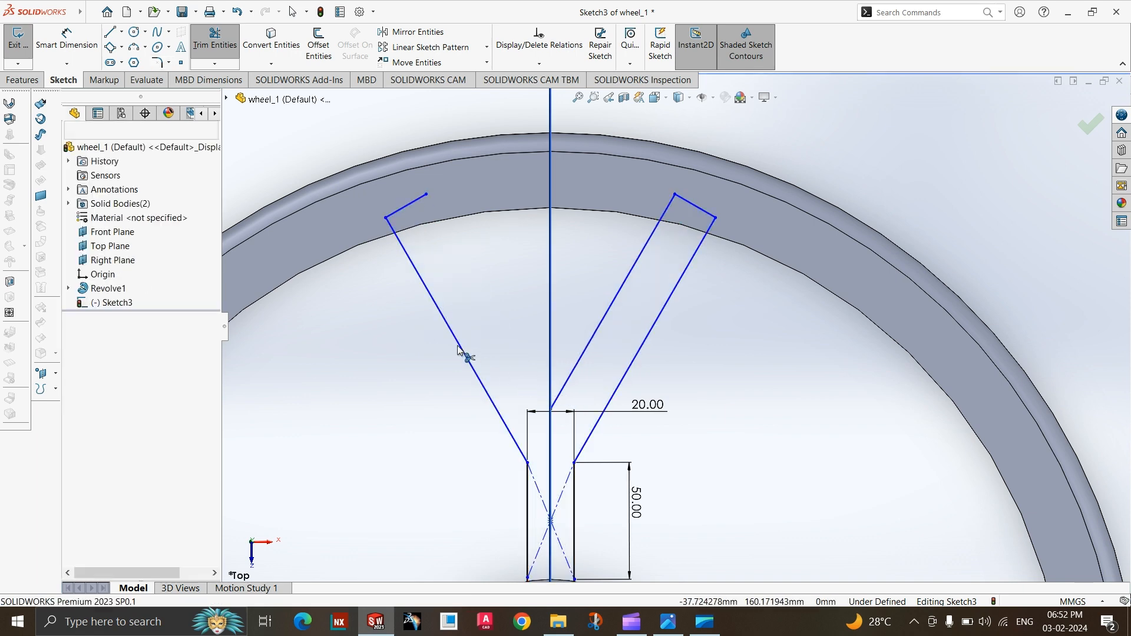
key(ctrl+z)
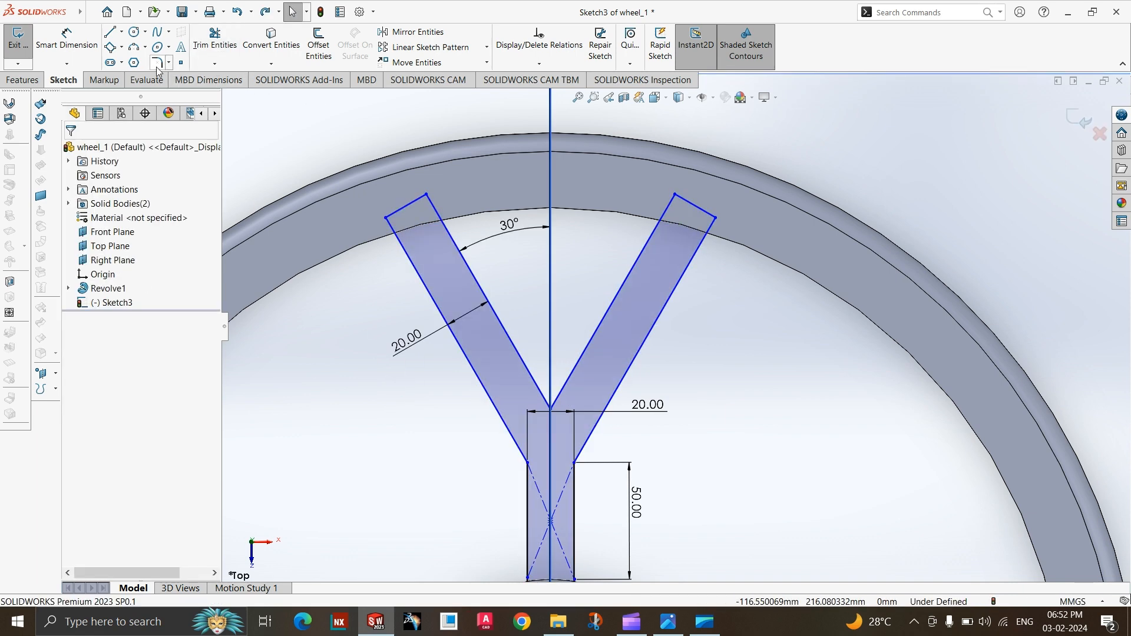
Fillet the inner corner where the two fork arms meet with a 12 mm radius.
click(157, 63)
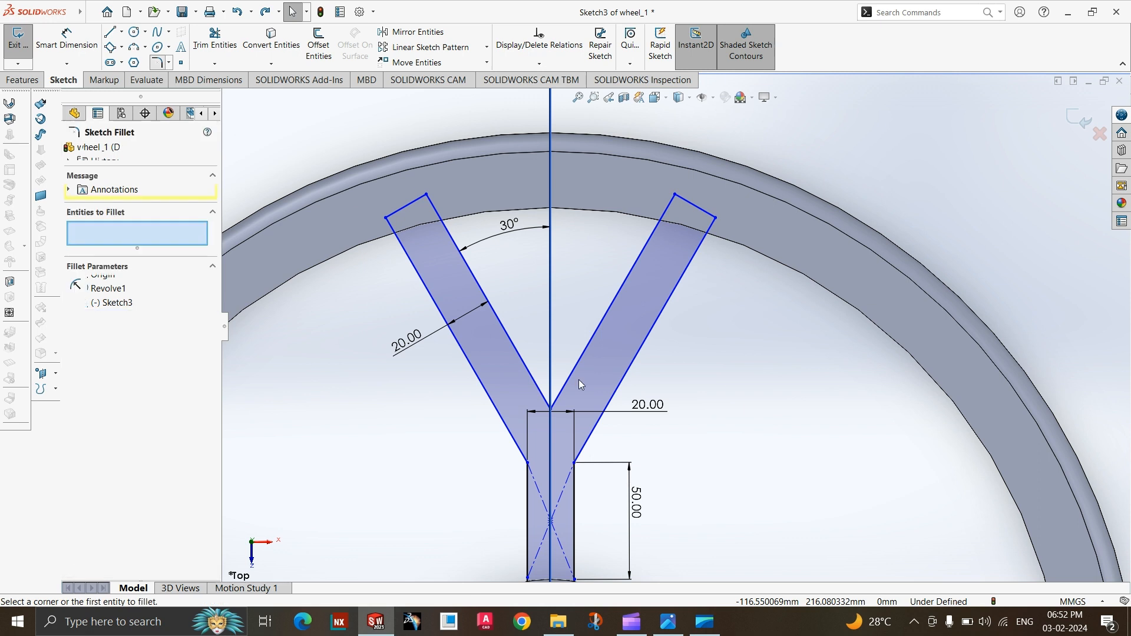
click(541, 396)
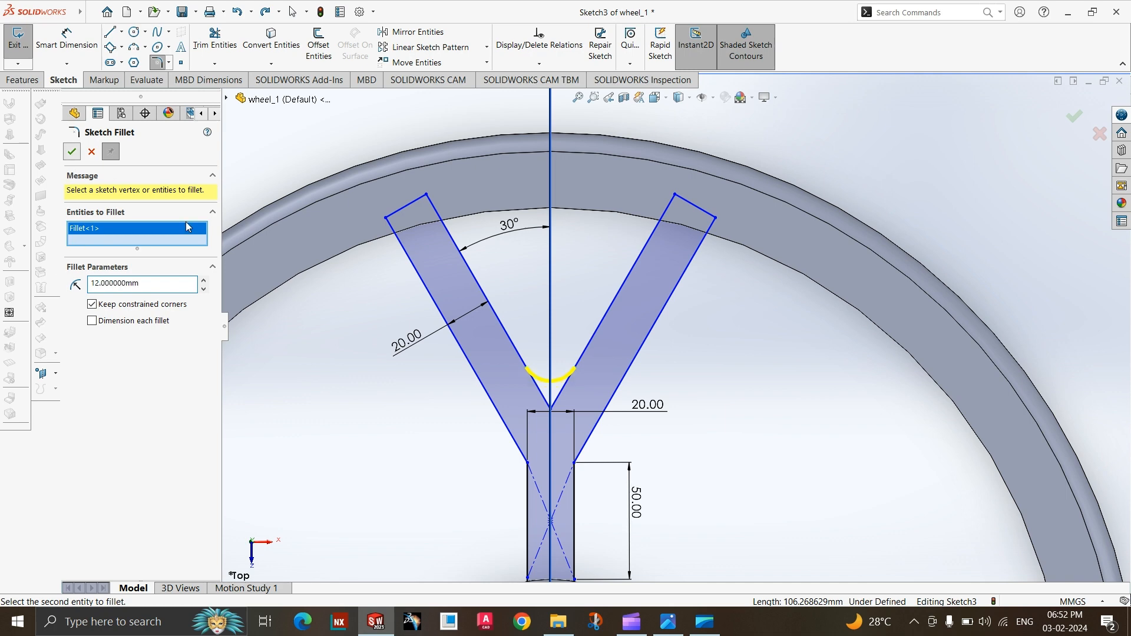
scroll(507, 351, up, 5)
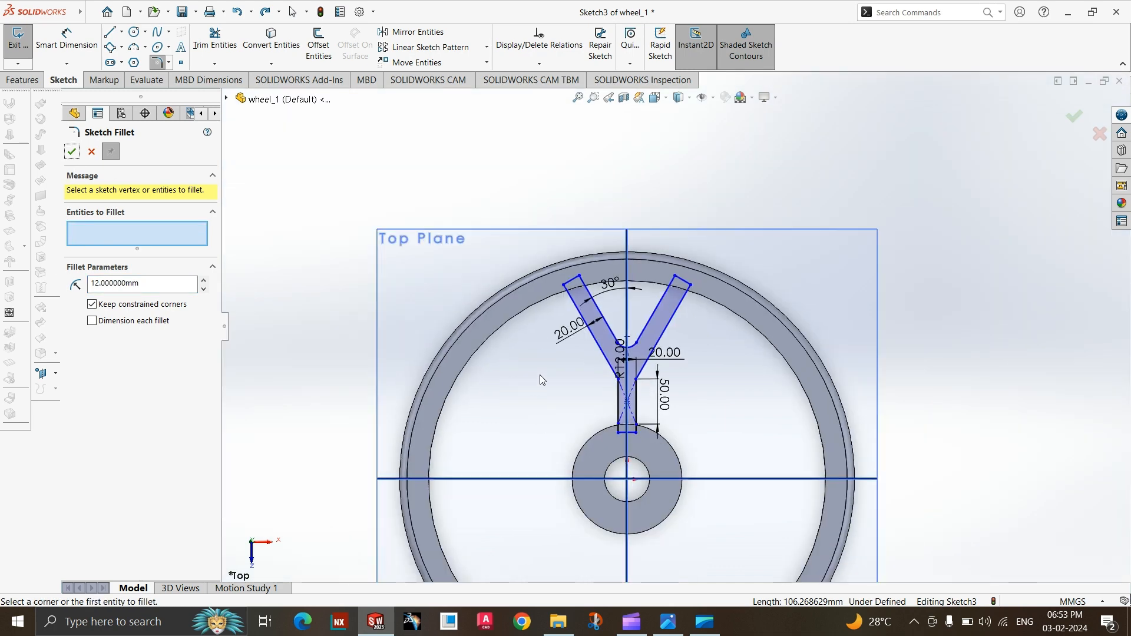
click(1075, 123)
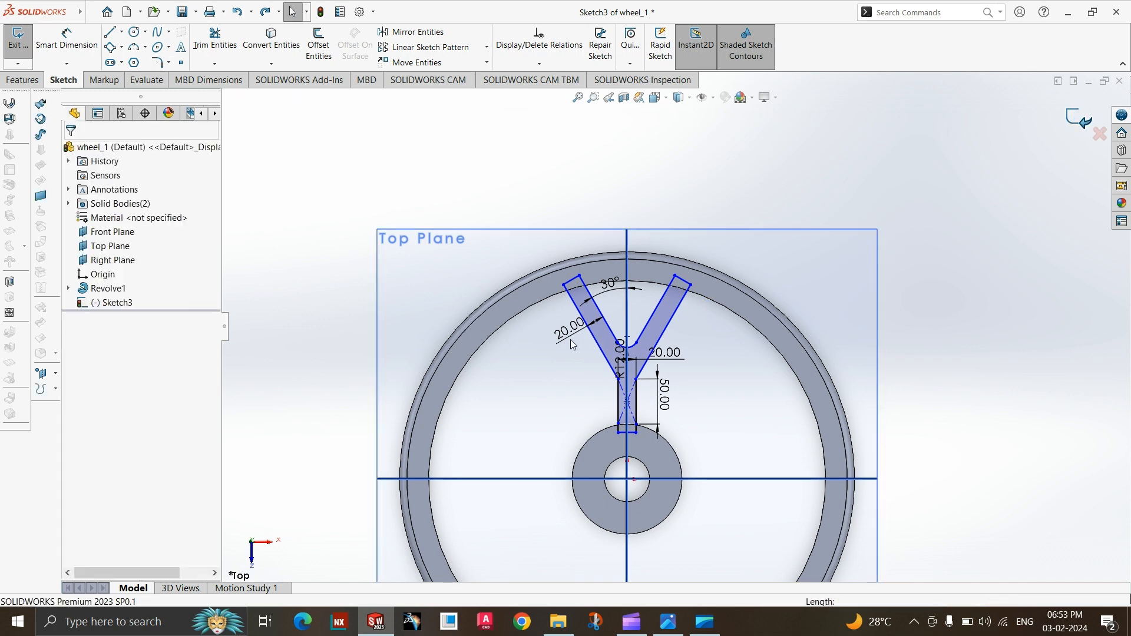
Exit the Y-shaped spoke sketch and extrude it as a boss 100 mm deep, mid-plane about the sketch plane, merged with the wheel.
middle_drag(489, 333, 466, 335)
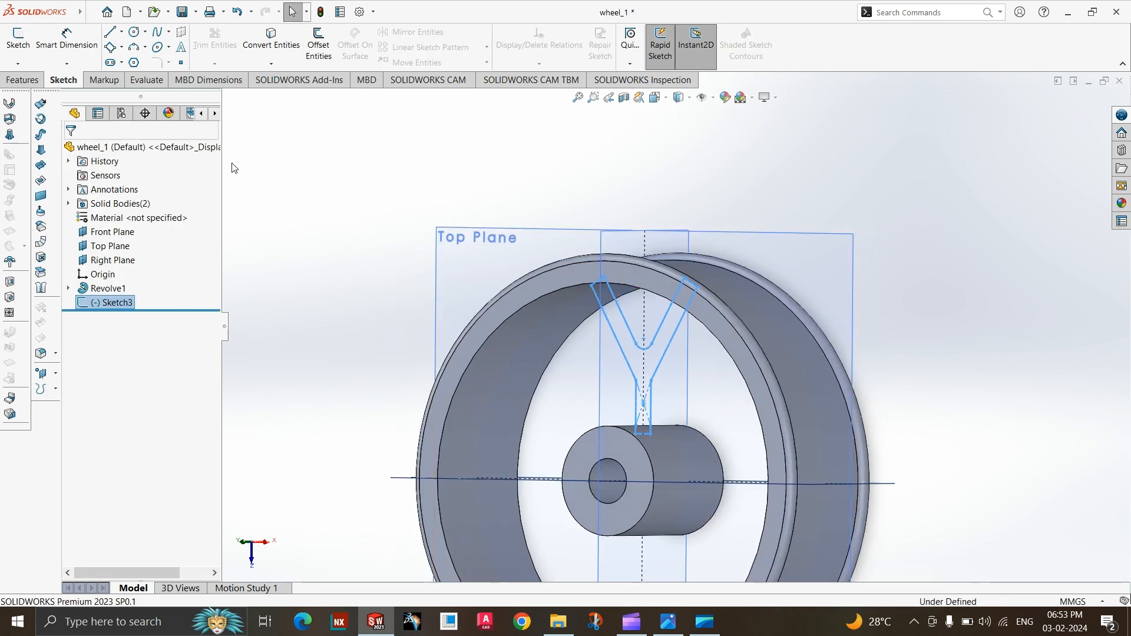
click(22, 80)
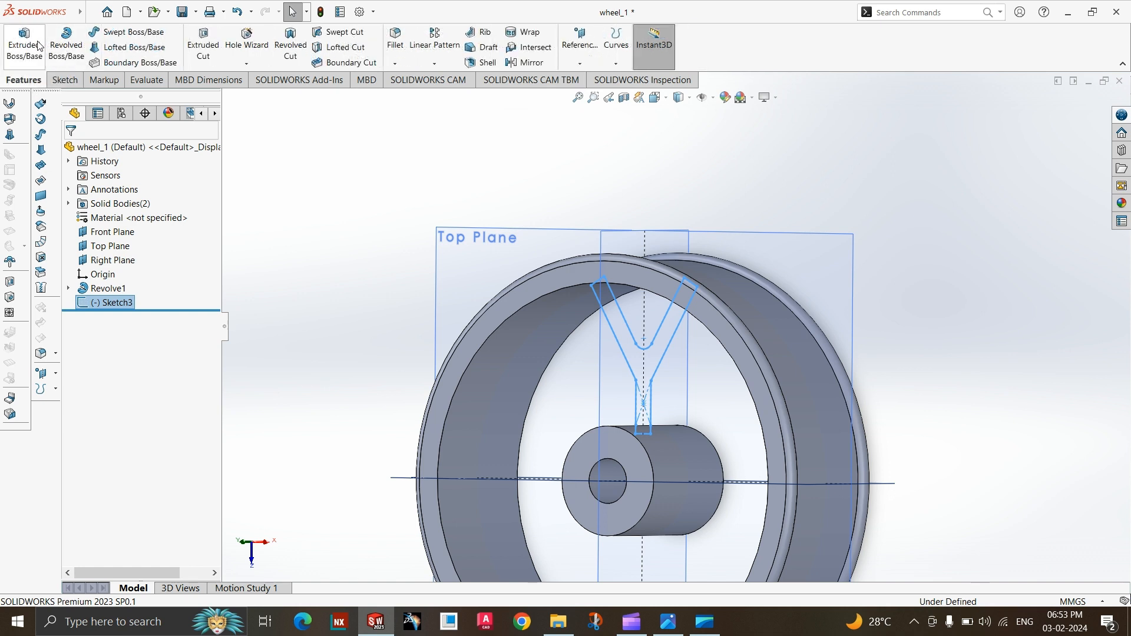
click(59, 57)
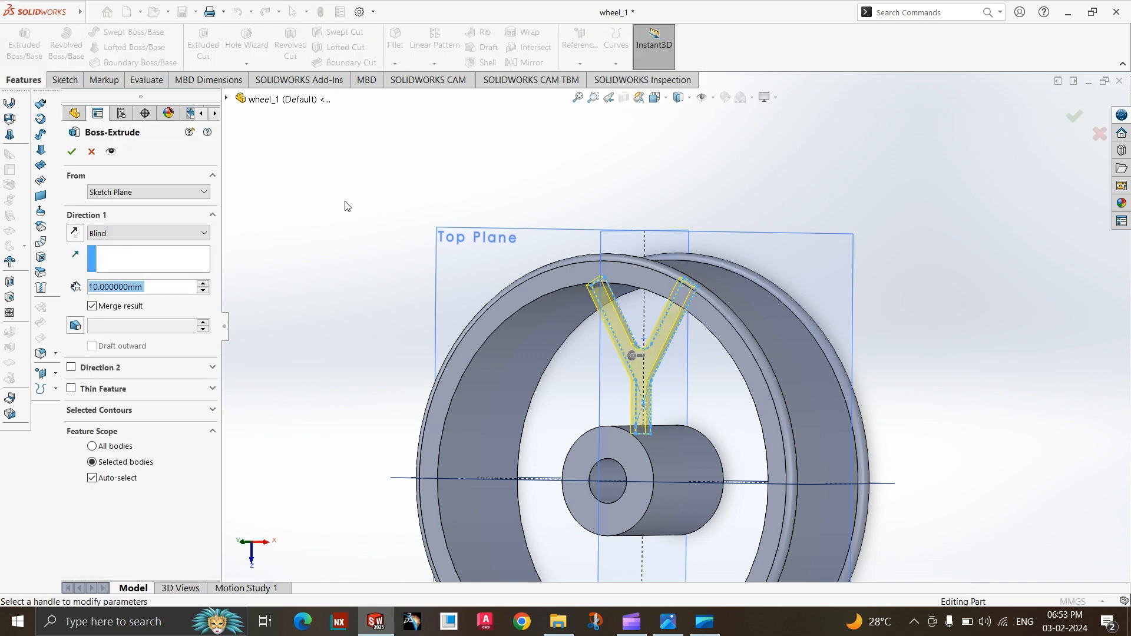
click(99, 234)
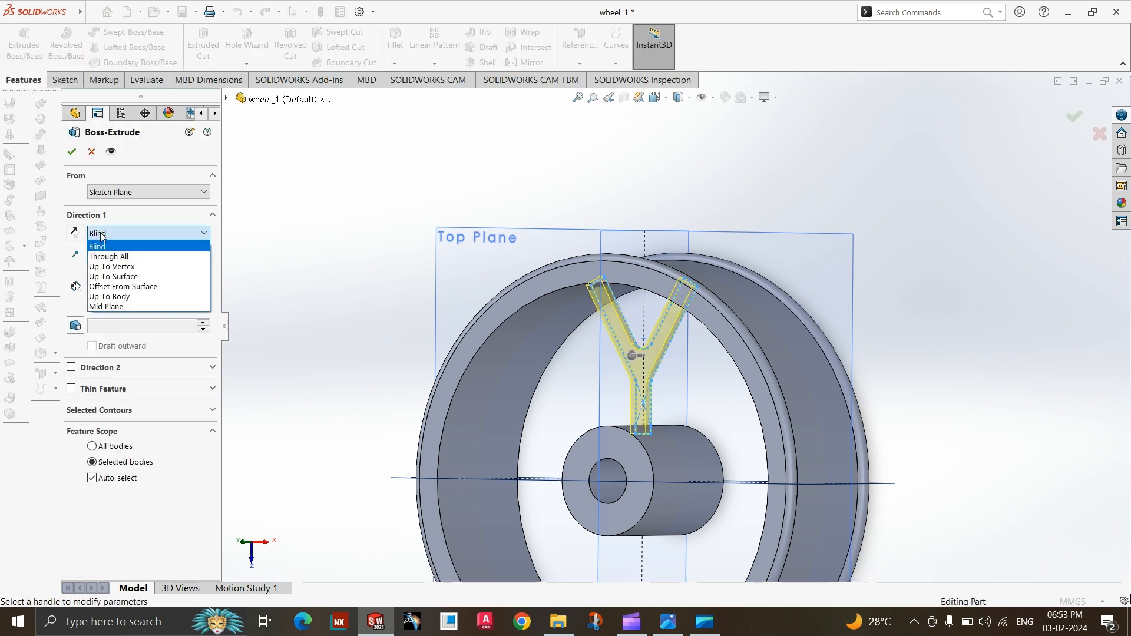
click(118, 308)
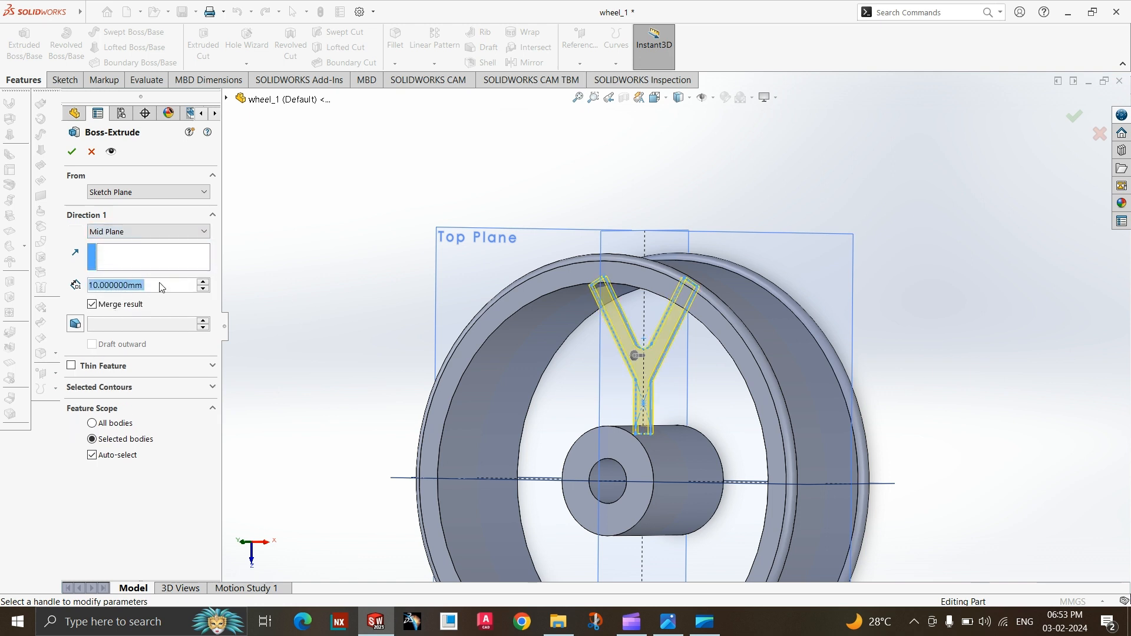
text(100)
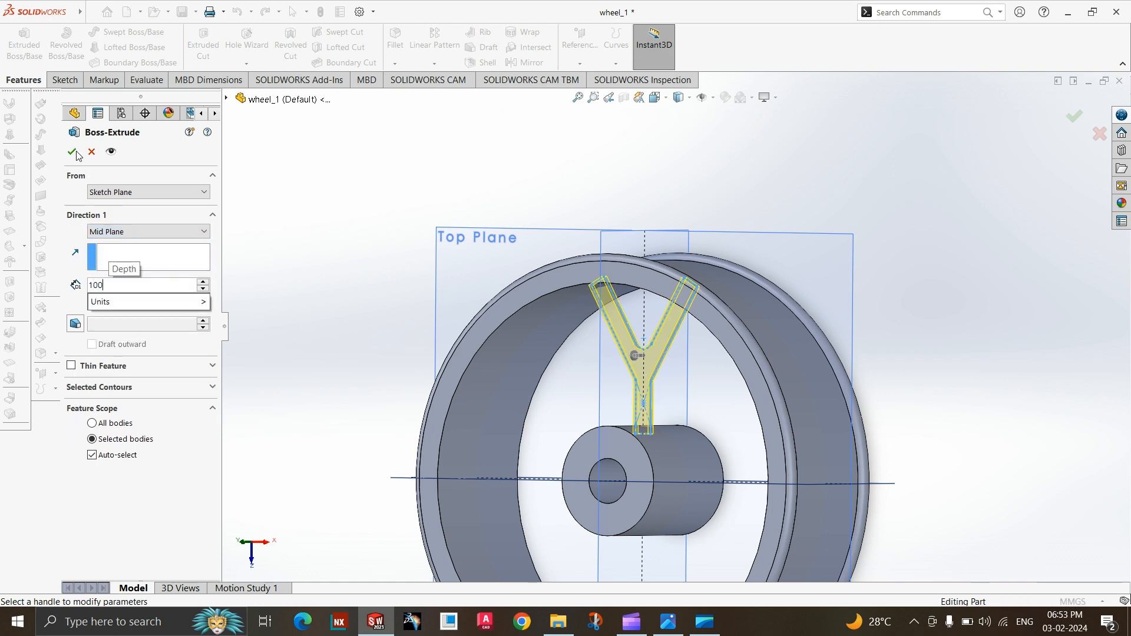
key(Return)
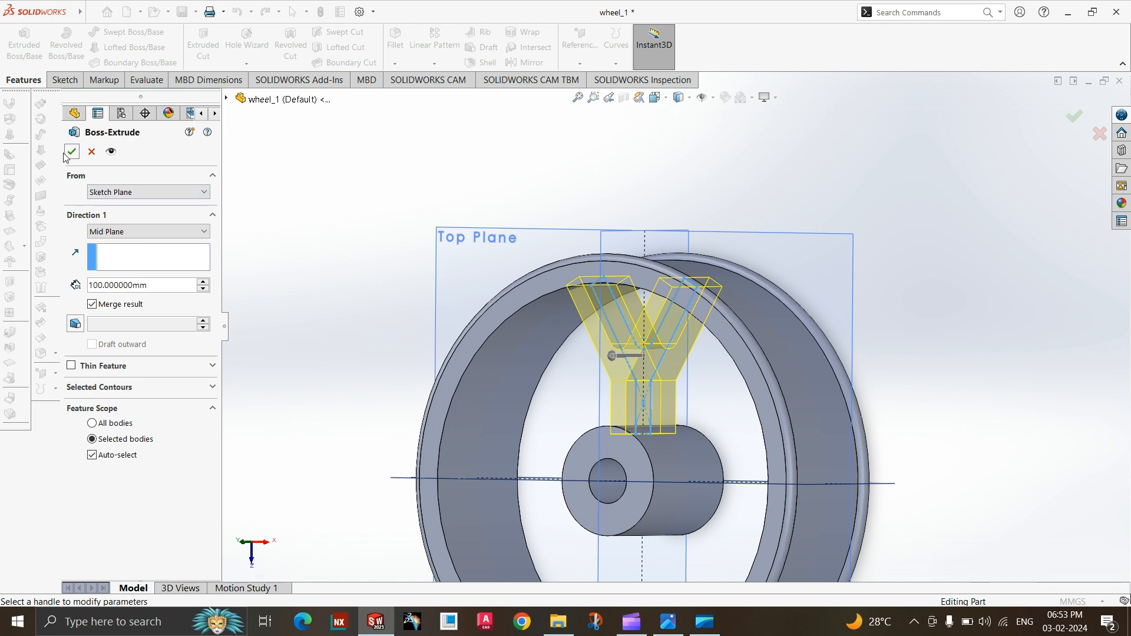
click(67, 155)
Inspect the extruded spoke, switch to the reference drawing to check the spoke arrangement, and return to the SOLIDWORKS part.
middle_drag(384, 316, 626, 375)
scroll(455, 379, up, 3)
scroll(621, 344, down, 3)
scroll(622, 344, up, 3)
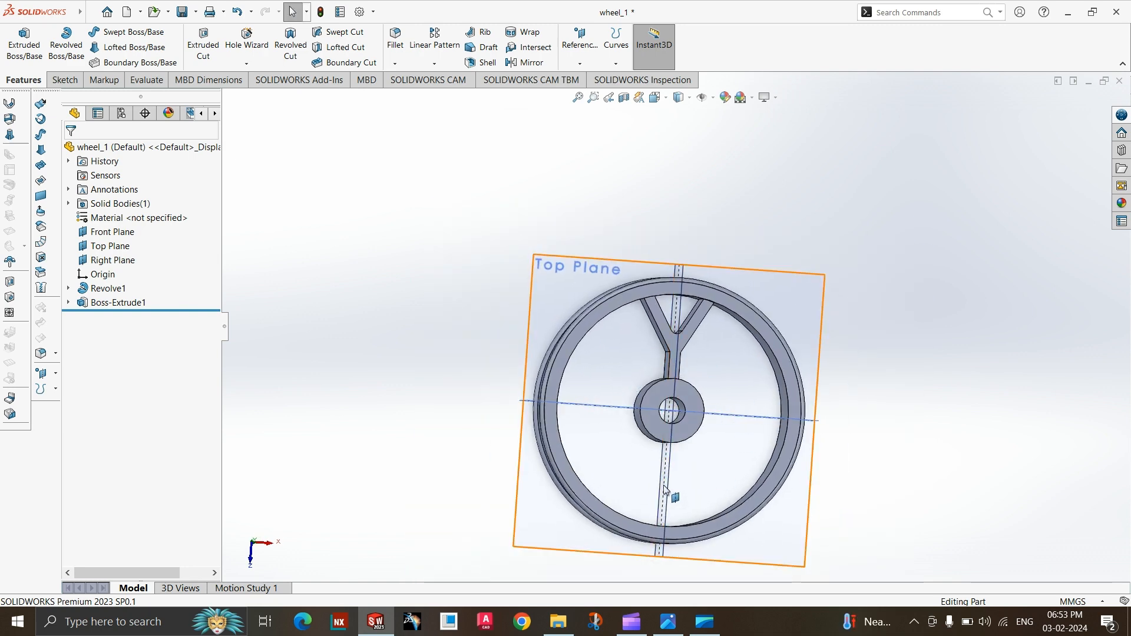
click(674, 628)
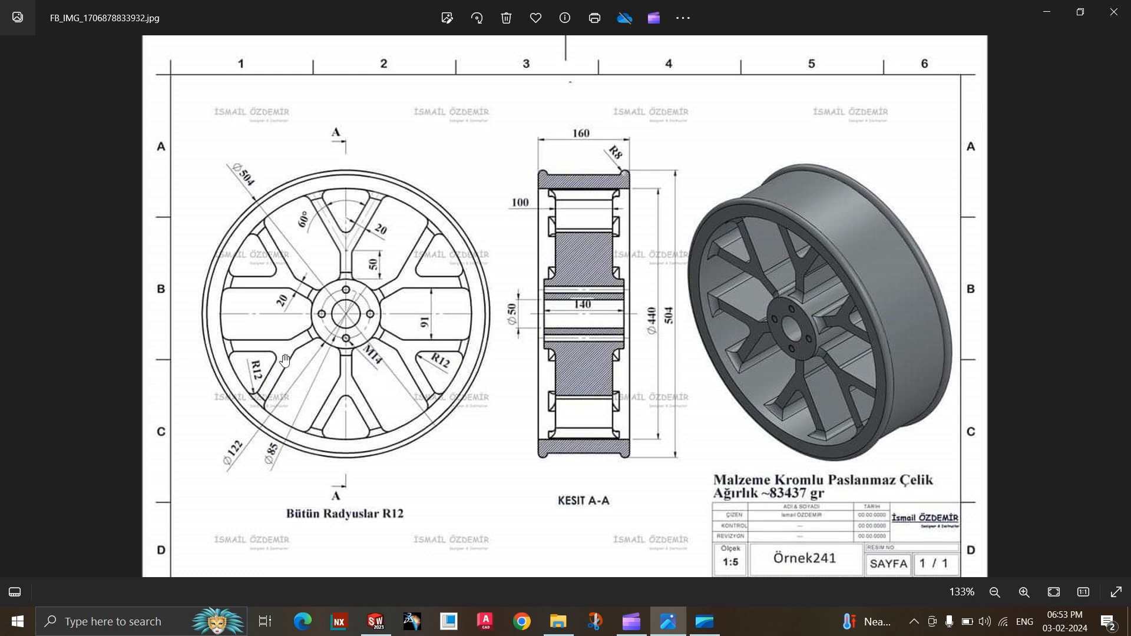
click(672, 626)
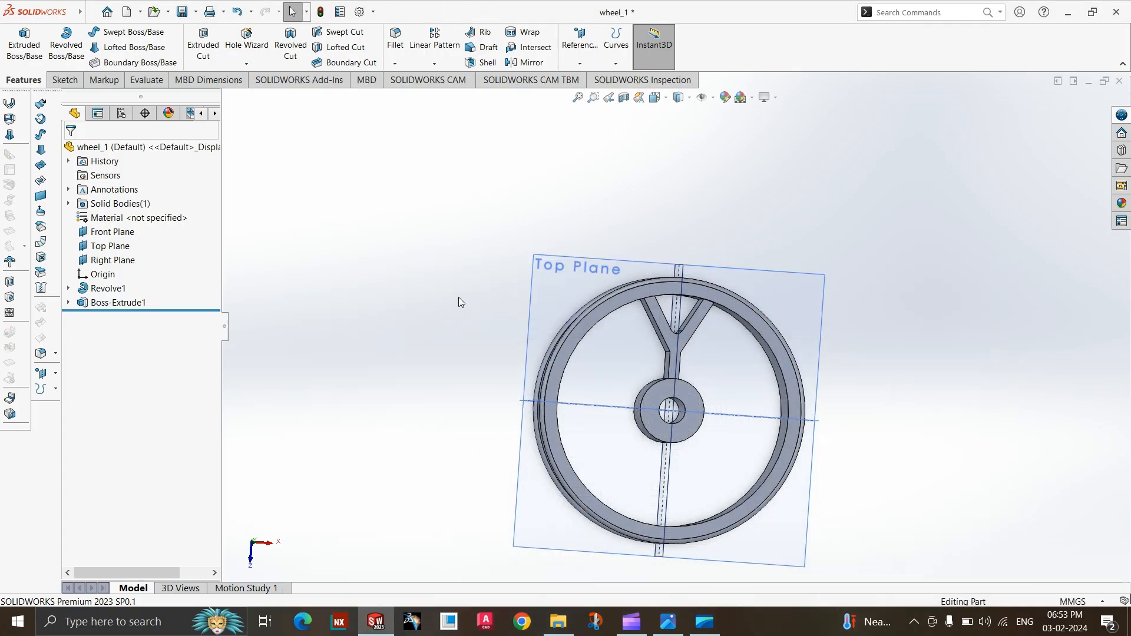
middle_drag(458, 297, 400, 260)
click(434, 64)
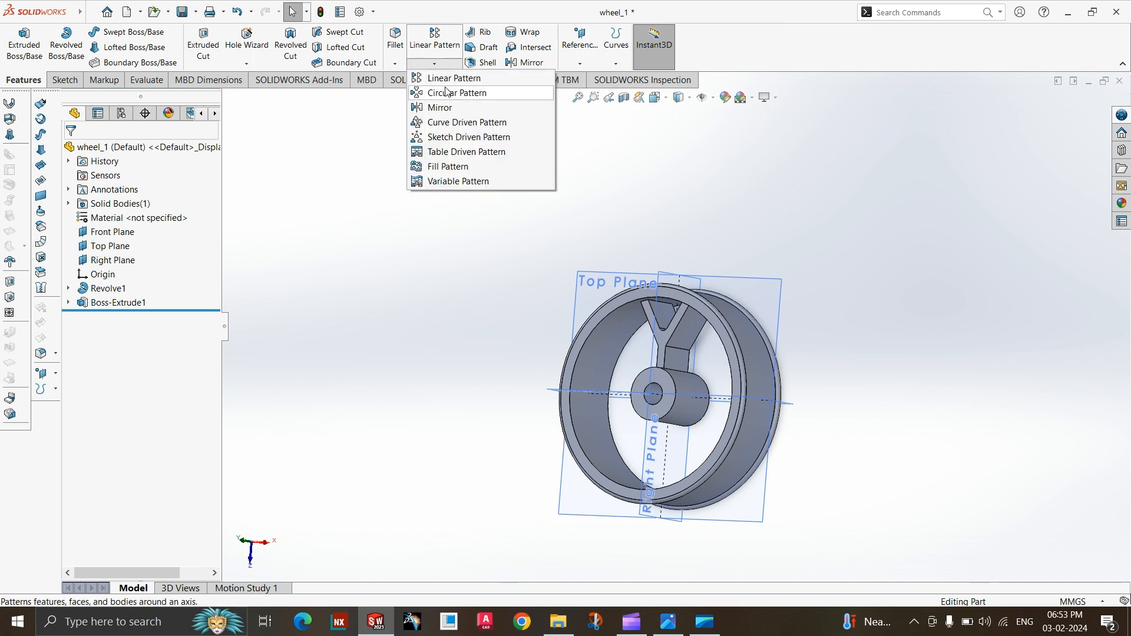
click(449, 94)
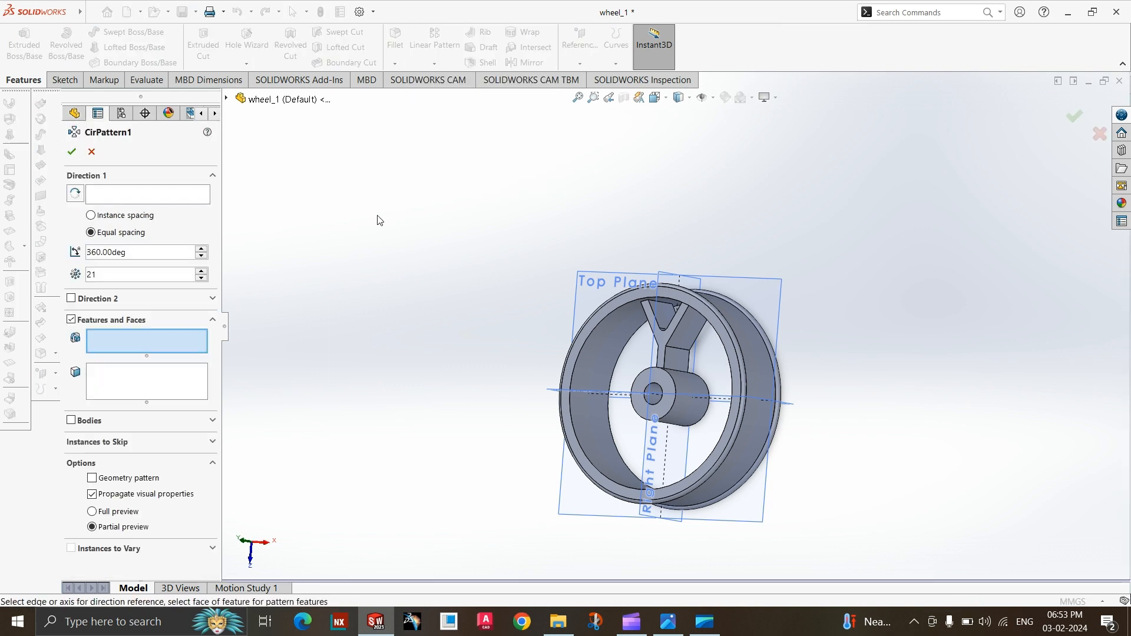
scroll(661, 375, up, 2)
scroll(671, 294, down, 8)
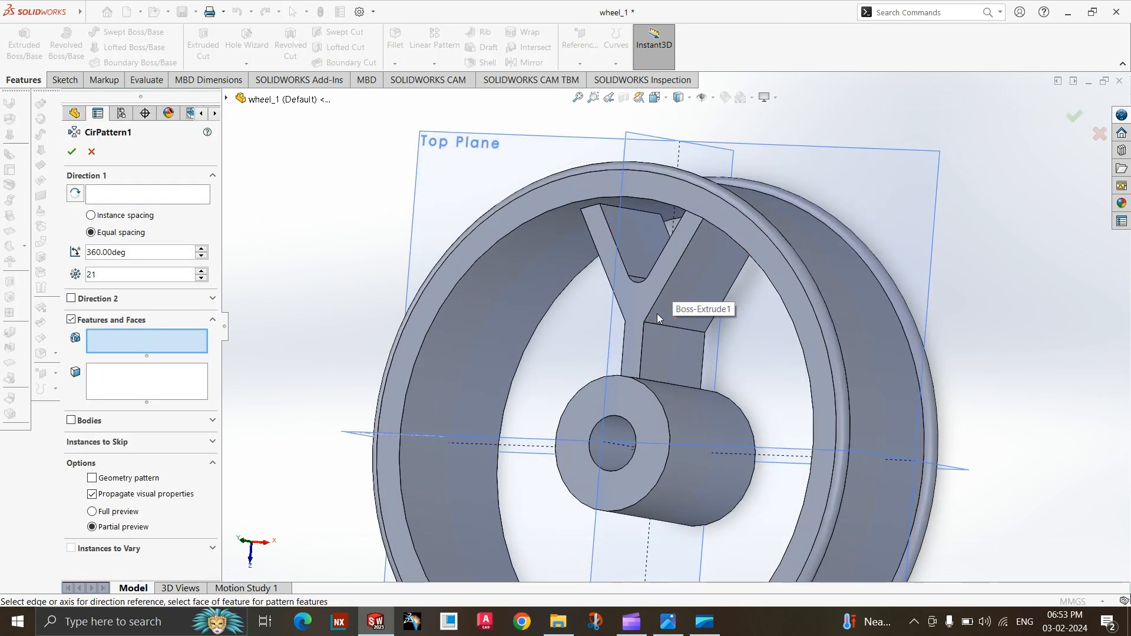
middle_drag(682, 314, 648, 300)
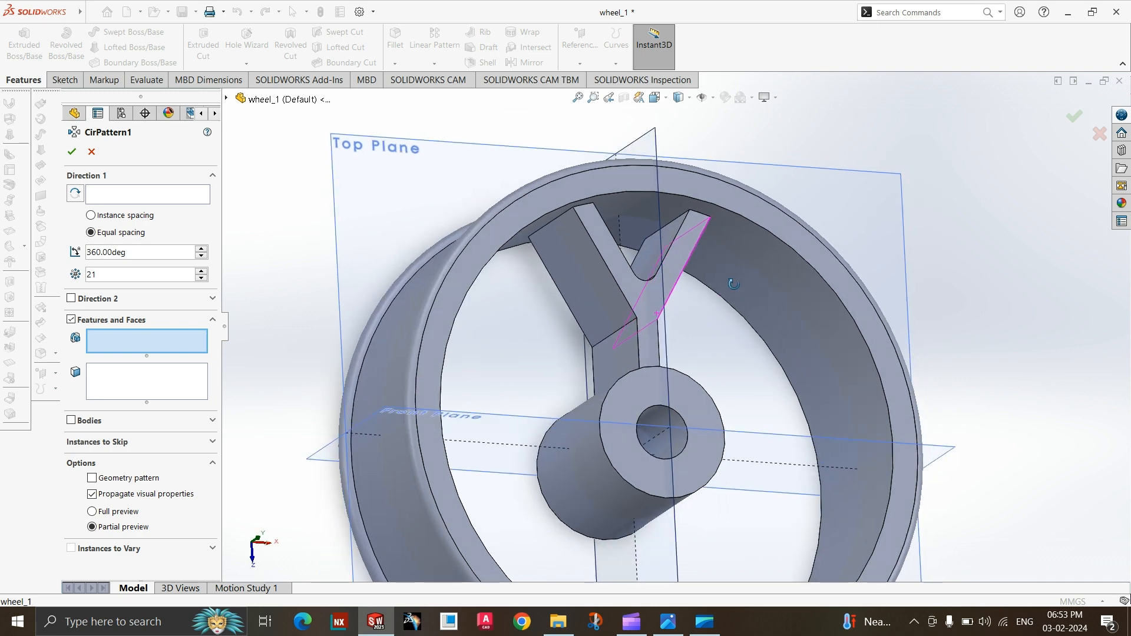
click(621, 309)
key(Escape)
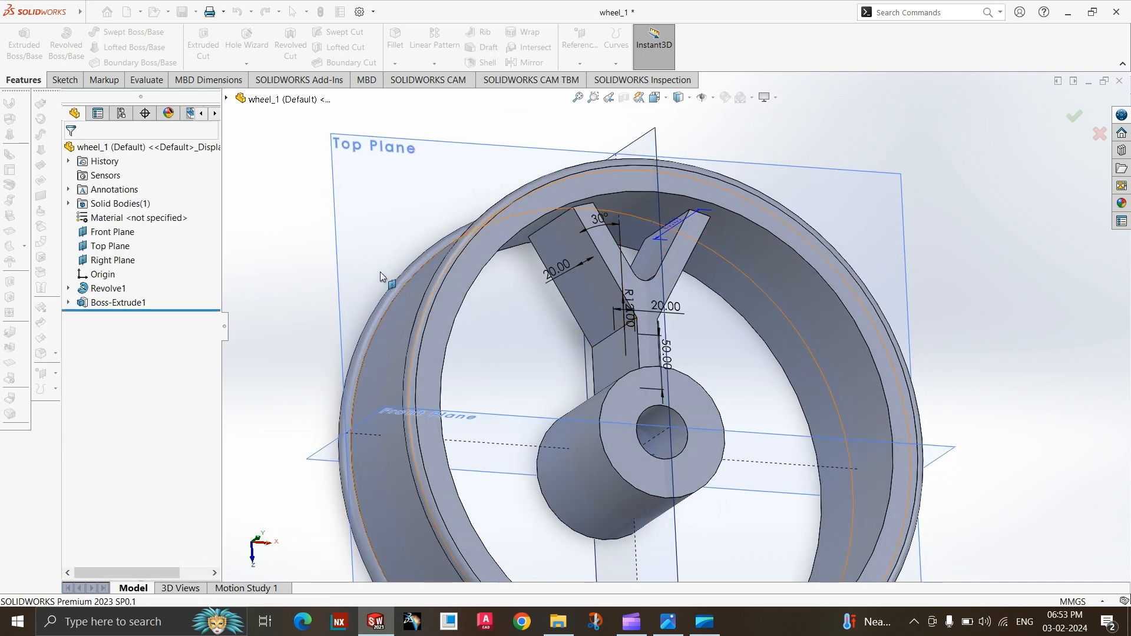
Create a circular pattern of the extruded Y-shaped spoke about the hub's bore face, with 6 equally spaced instances over 360°.
click(102, 305)
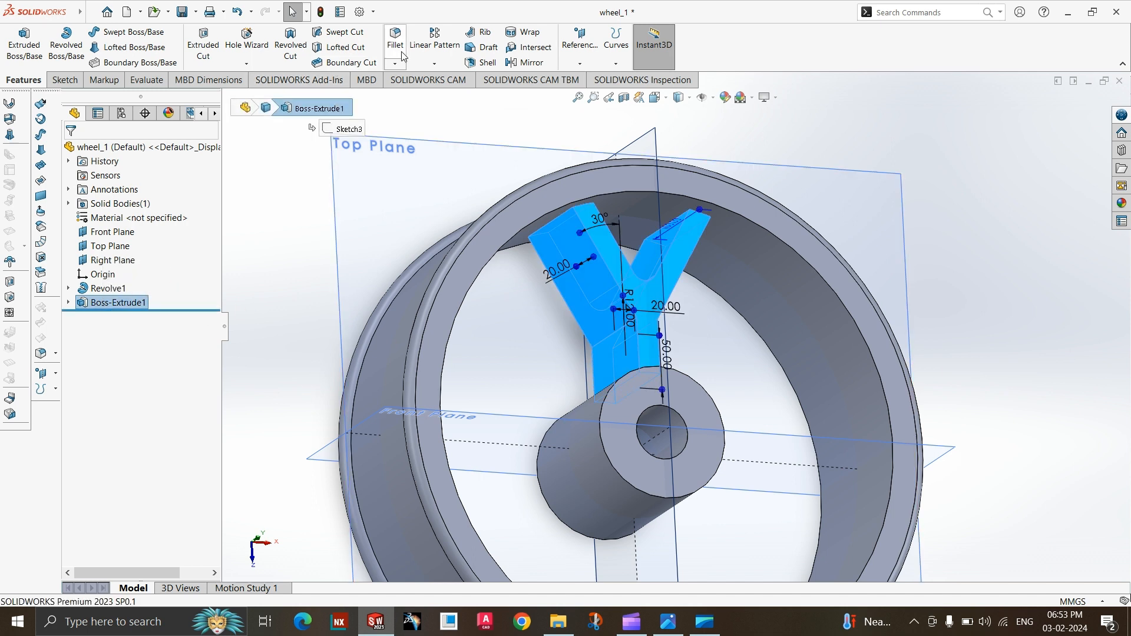
click(434, 63)
click(448, 167)
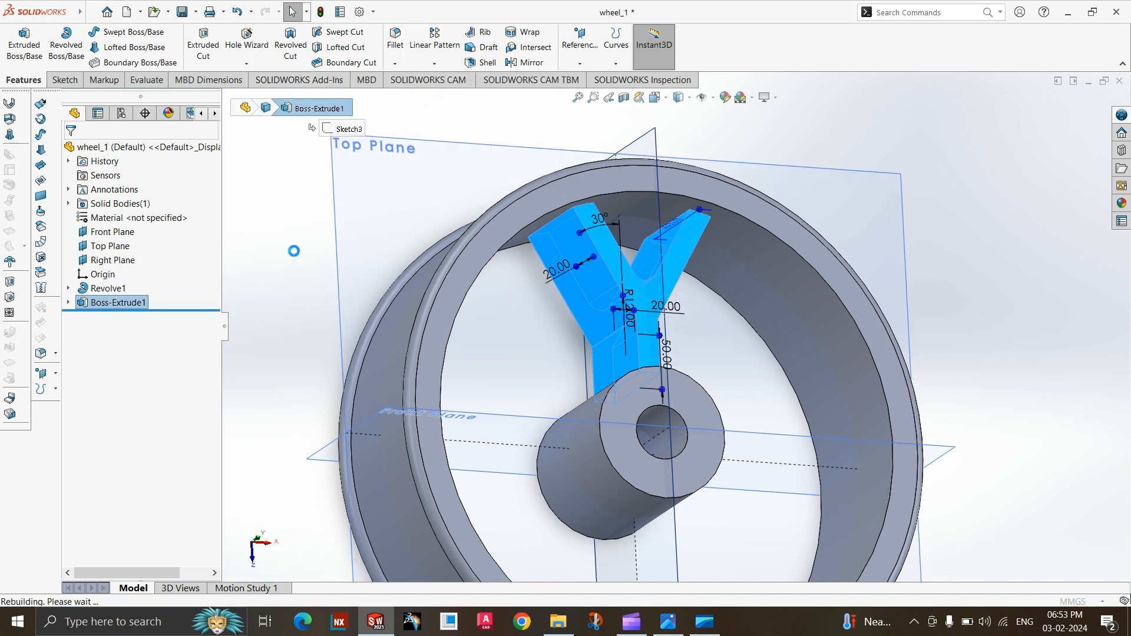
click(645, 455)
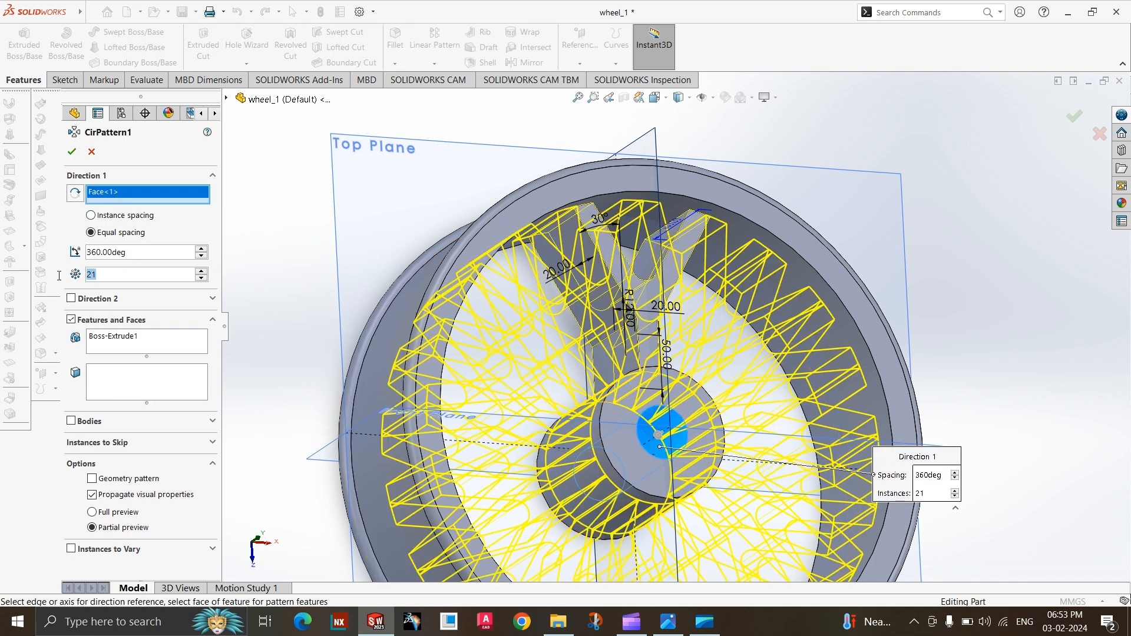
click(668, 622)
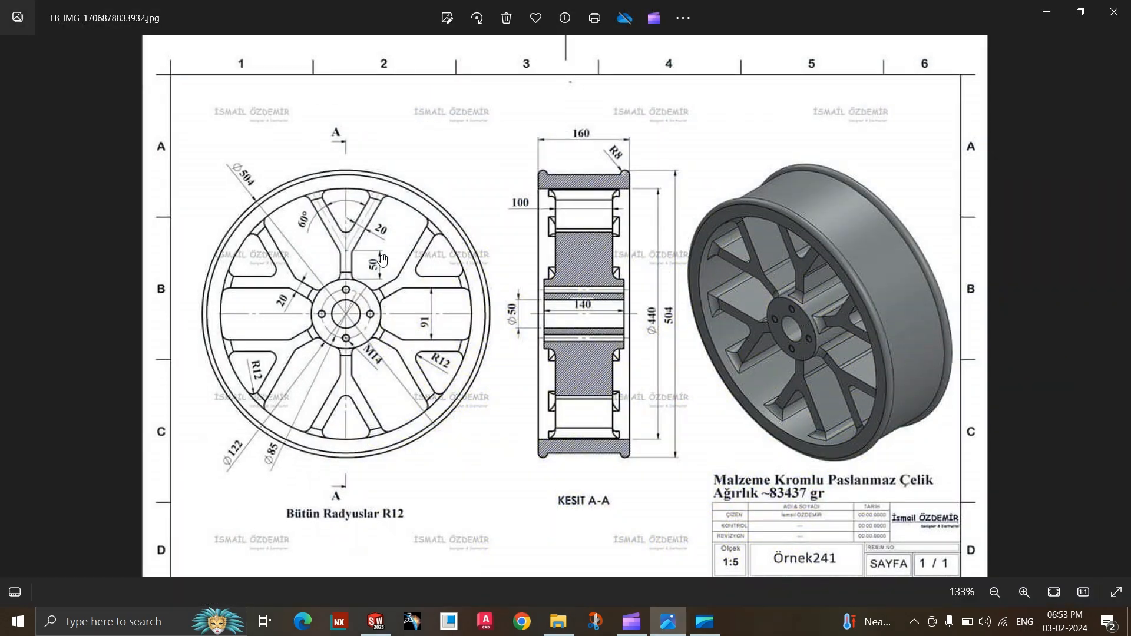
click(672, 624)
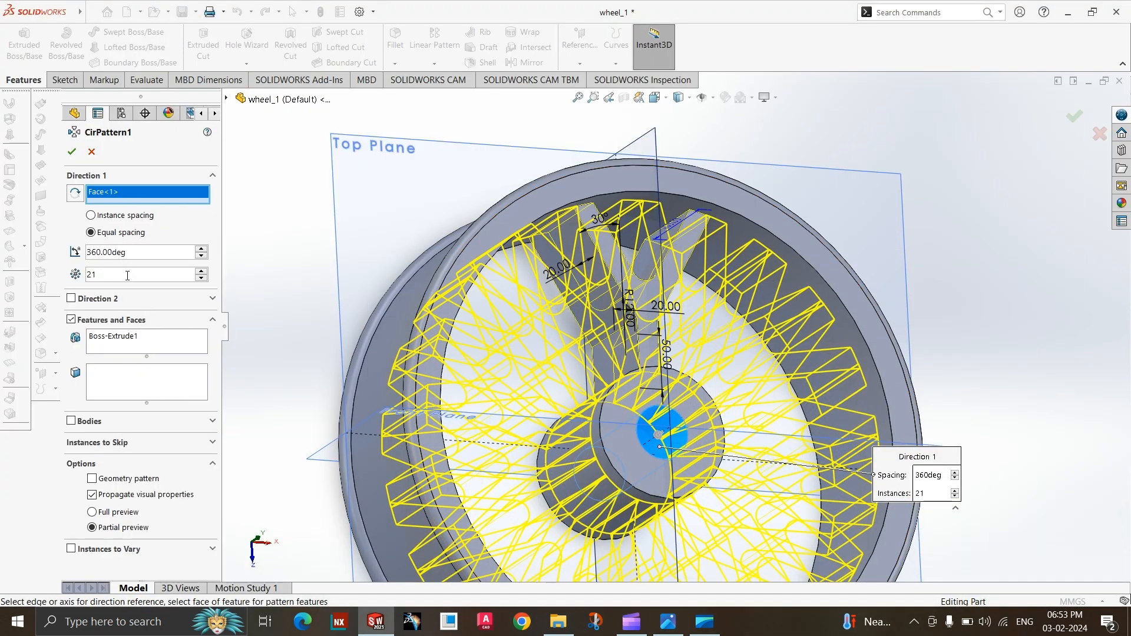
text(6)
key(Return)
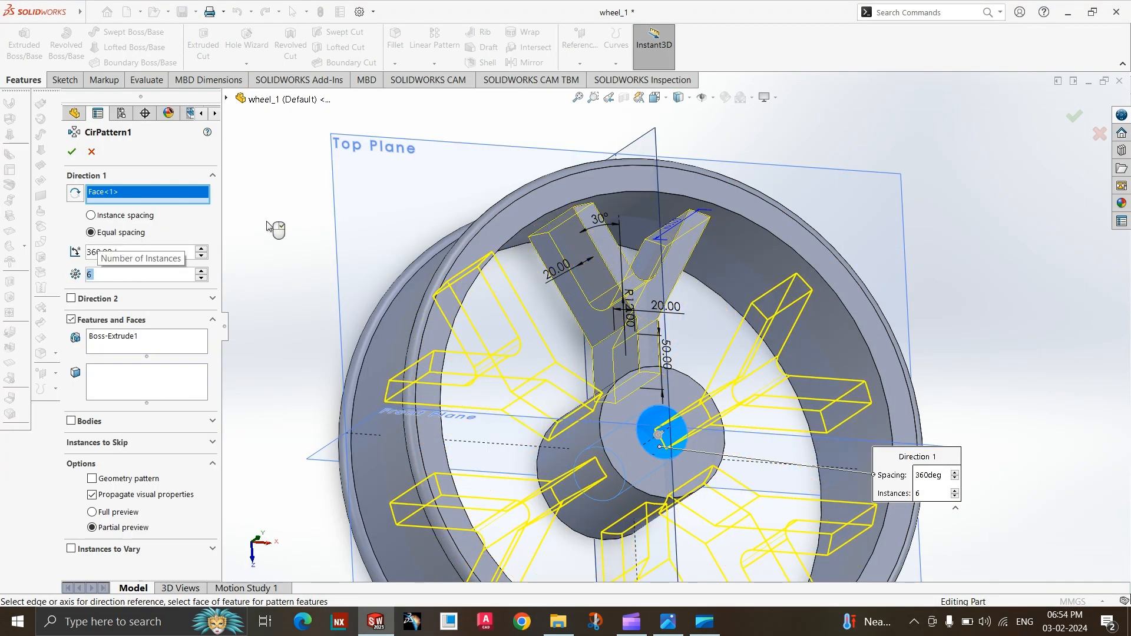
middle_drag(479, 291, 476, 315)
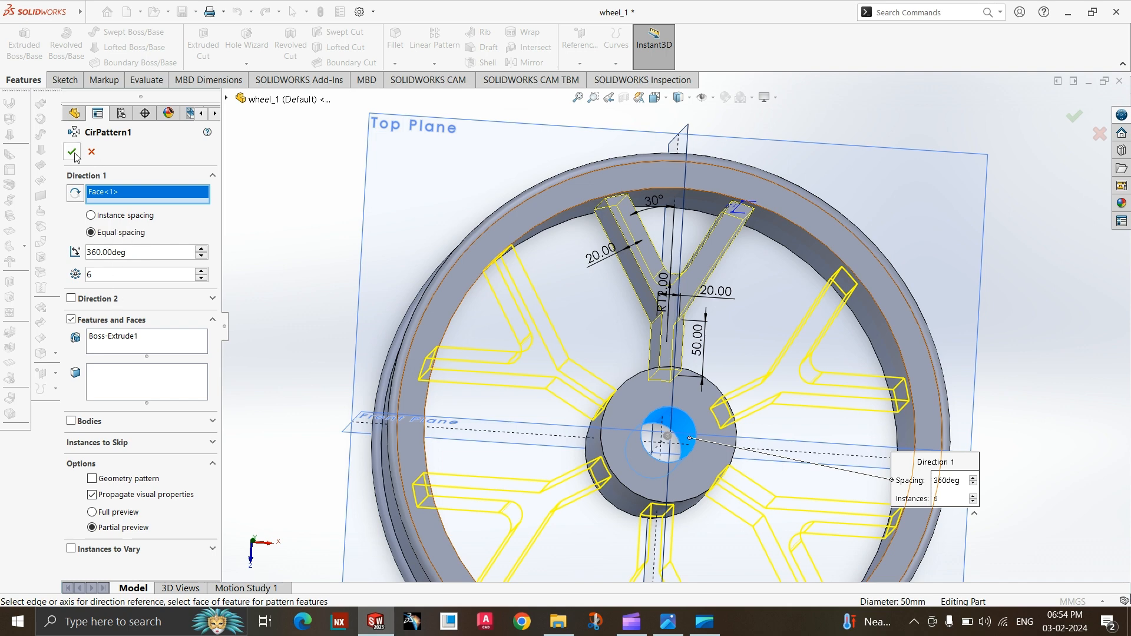
scroll(405, 293, up, 5)
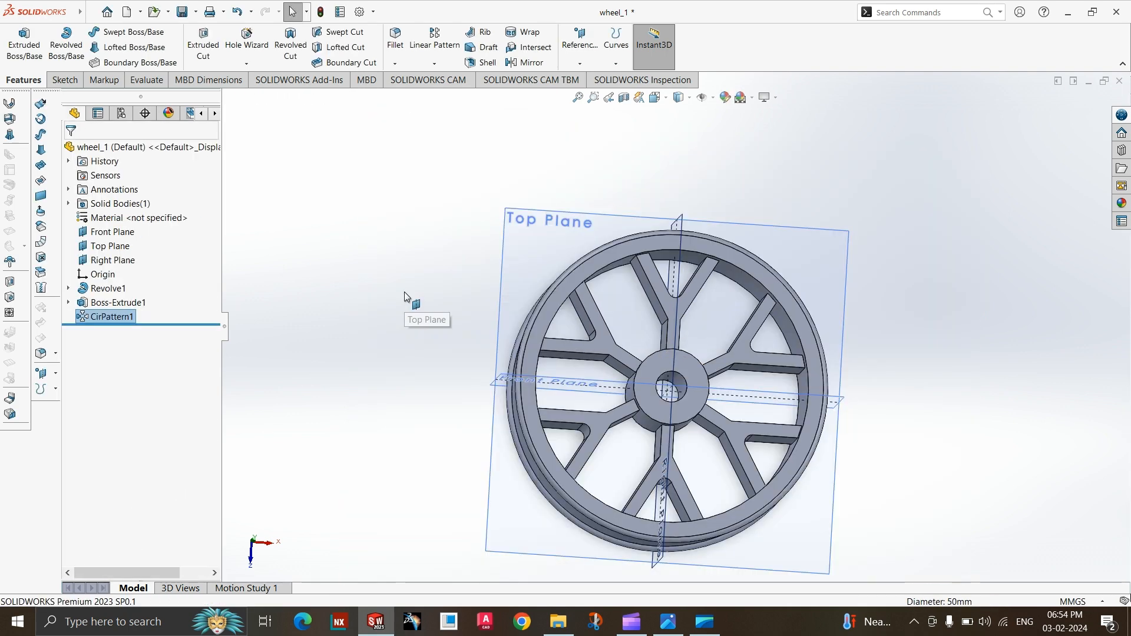
Inspect the patterned spokes, check the hub's hole details in the reference drawing, and return to the SOLIDWORKS part.
middle_drag(796, 452, 818, 360)
scroll(784, 381, down, 2)
click(668, 622)
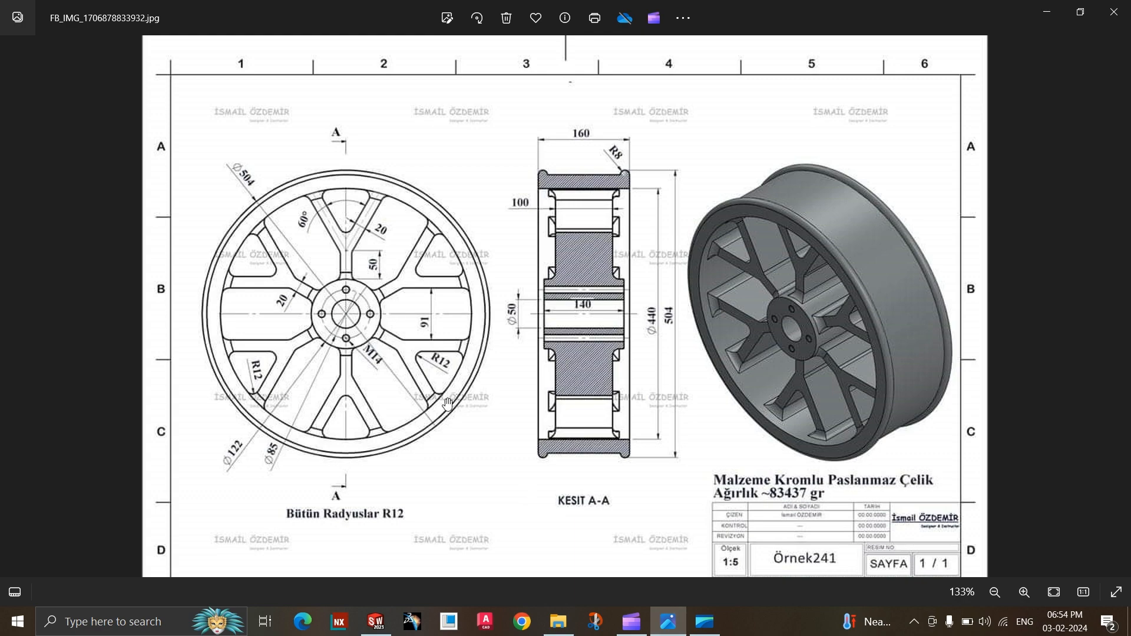
click(685, 632)
scroll(701, 319, down, 1)
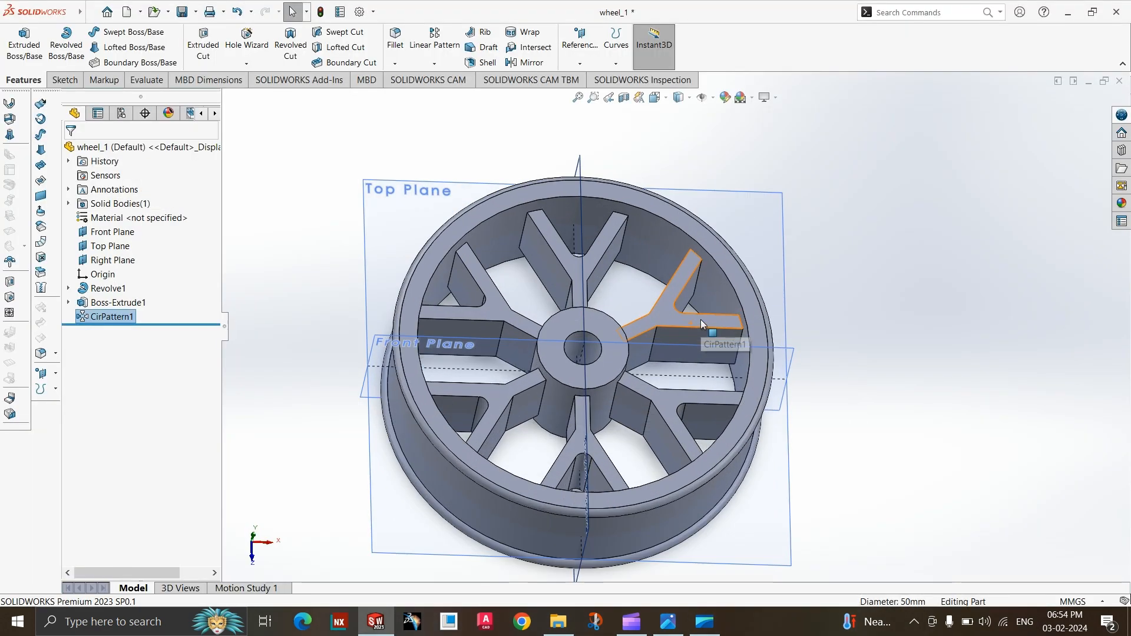
Start a Hole Wizard hole and specify the ANSI Metric standard, Tap Drills type and M14x1.5 size.
click(247, 63)
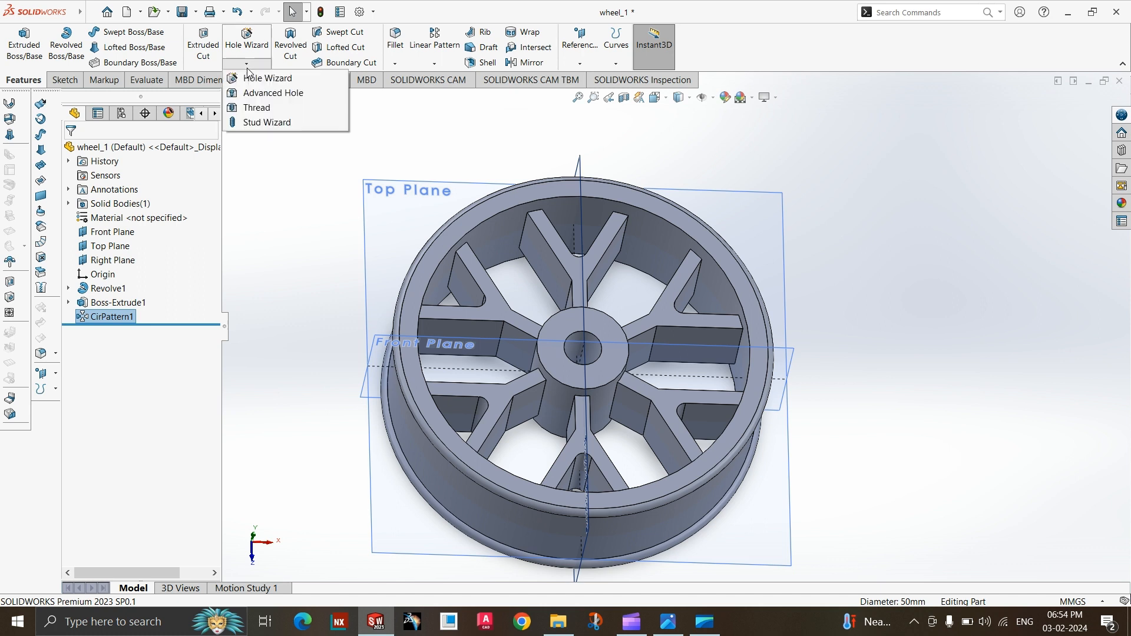
click(248, 80)
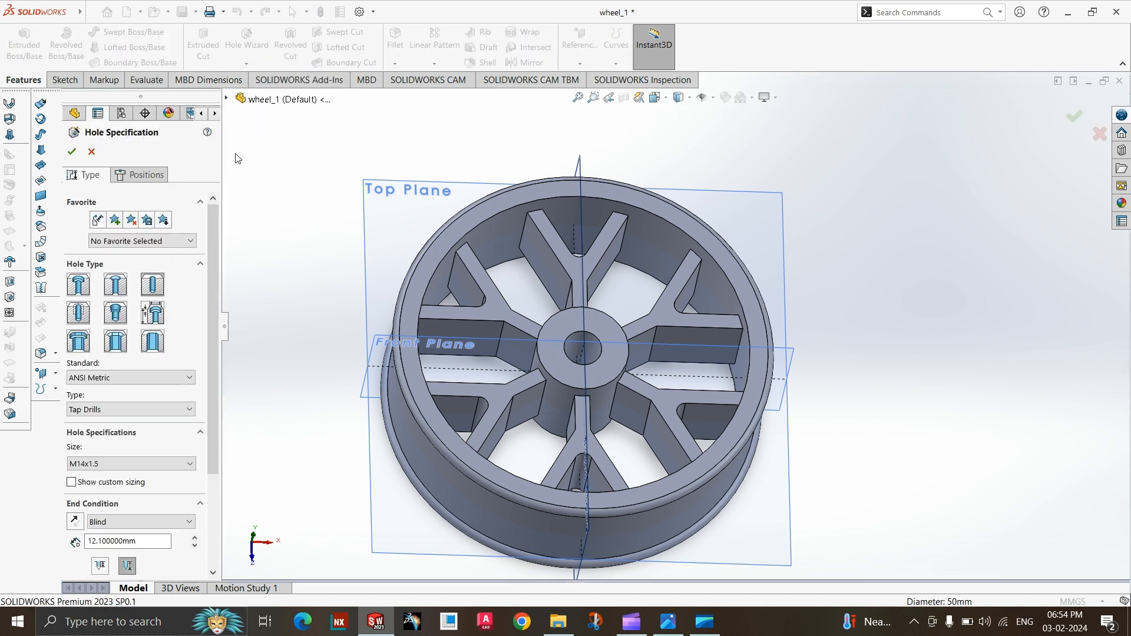
scroll(124, 351, down, 3)
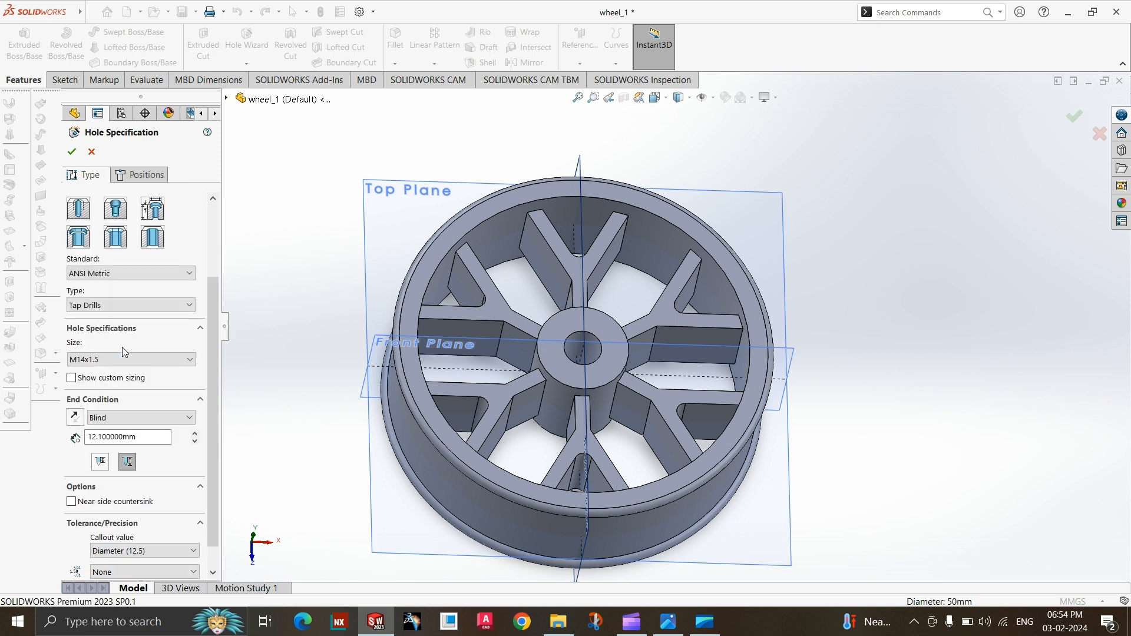
click(104, 274)
click(104, 285)
click(106, 305)
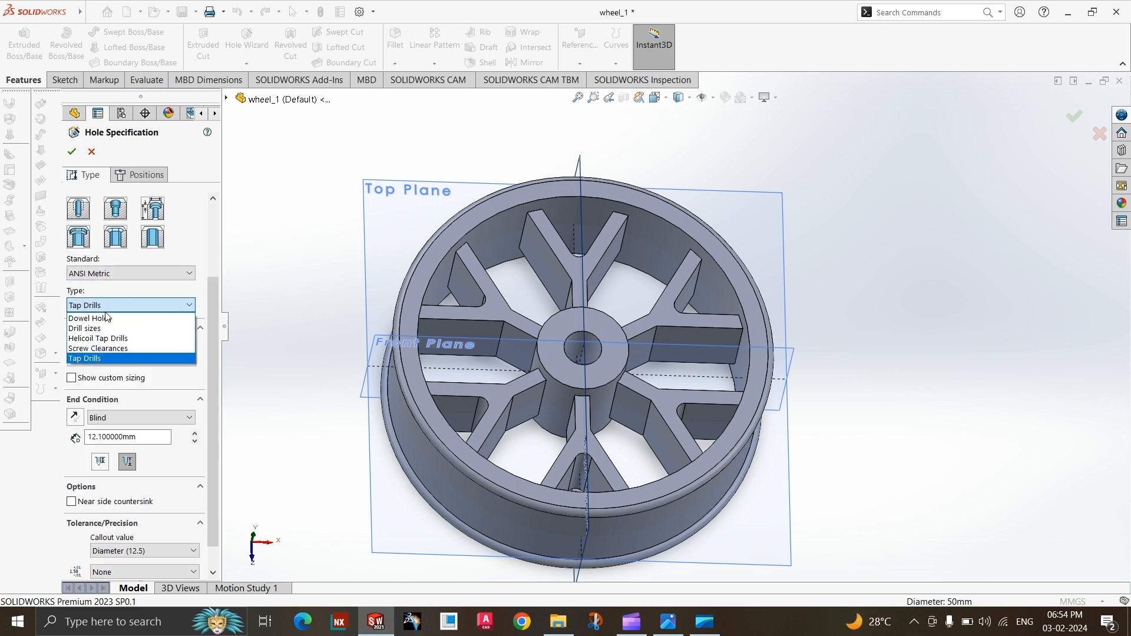
click(96, 359)
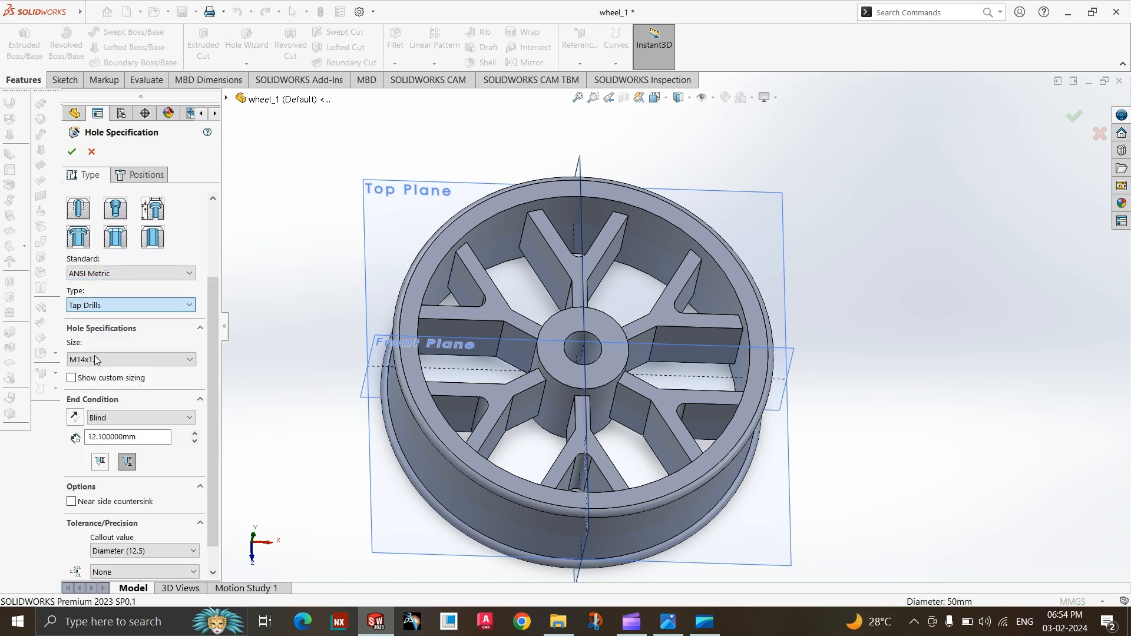
click(107, 360)
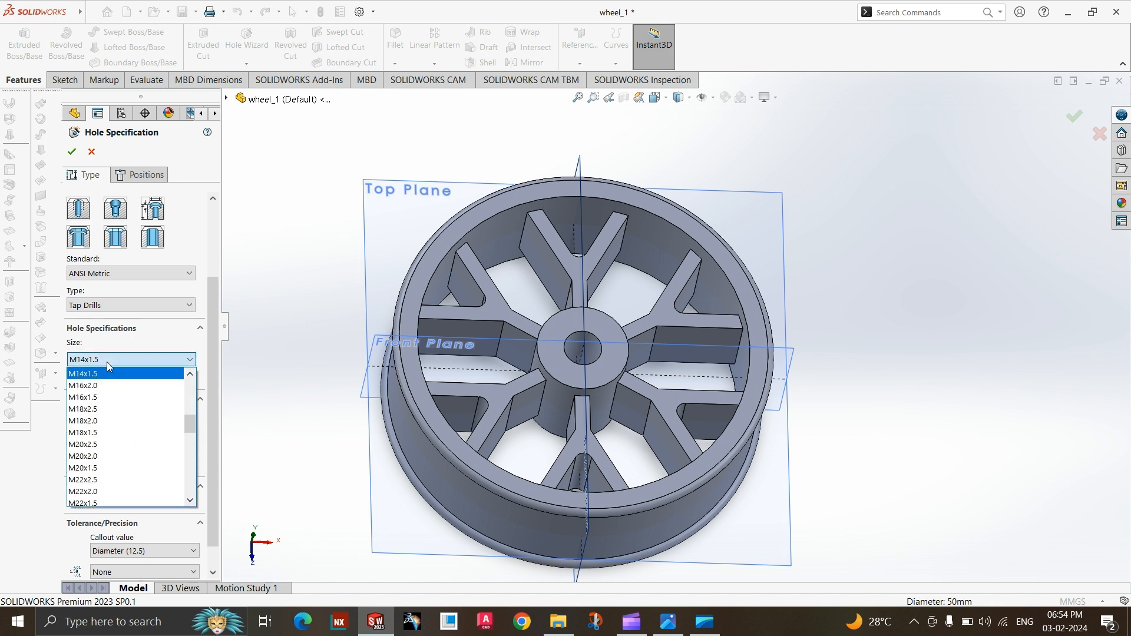
click(107, 375)
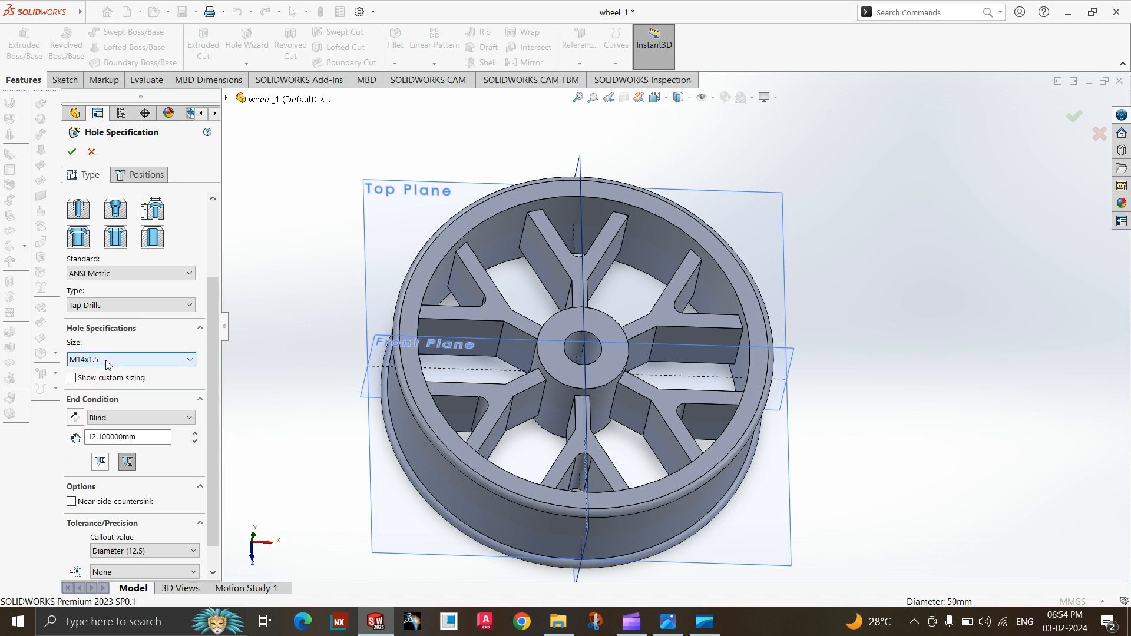
click(107, 360)
click(107, 375)
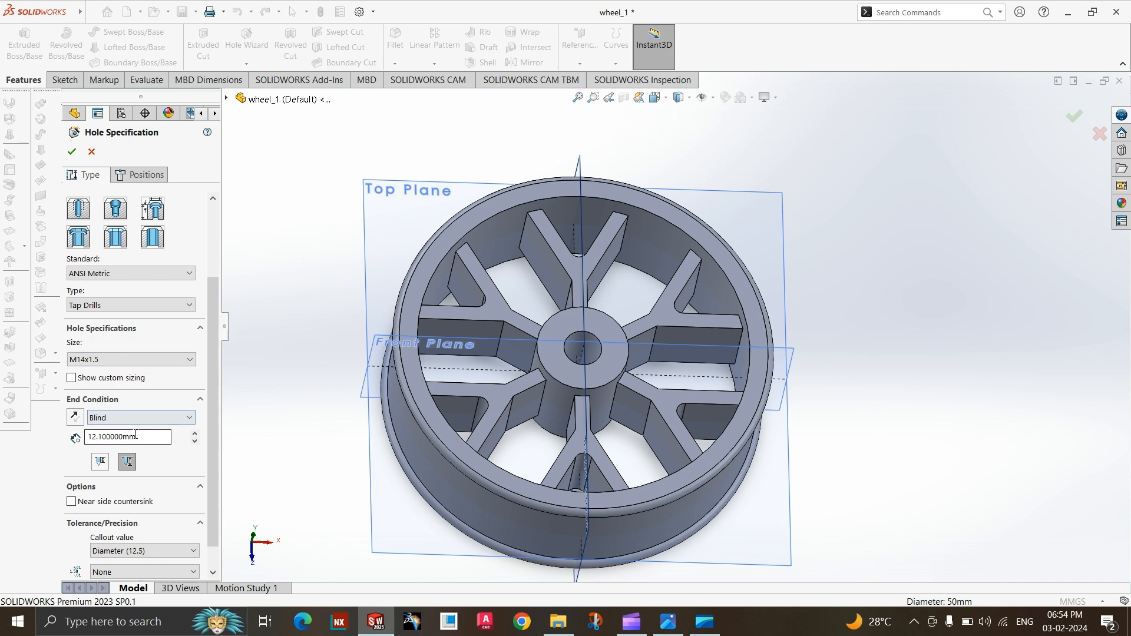
Position four M14x1.5 holes on the hub's front face, one on each side of the bore along the Top and Right Plane lines.
click(140, 174)
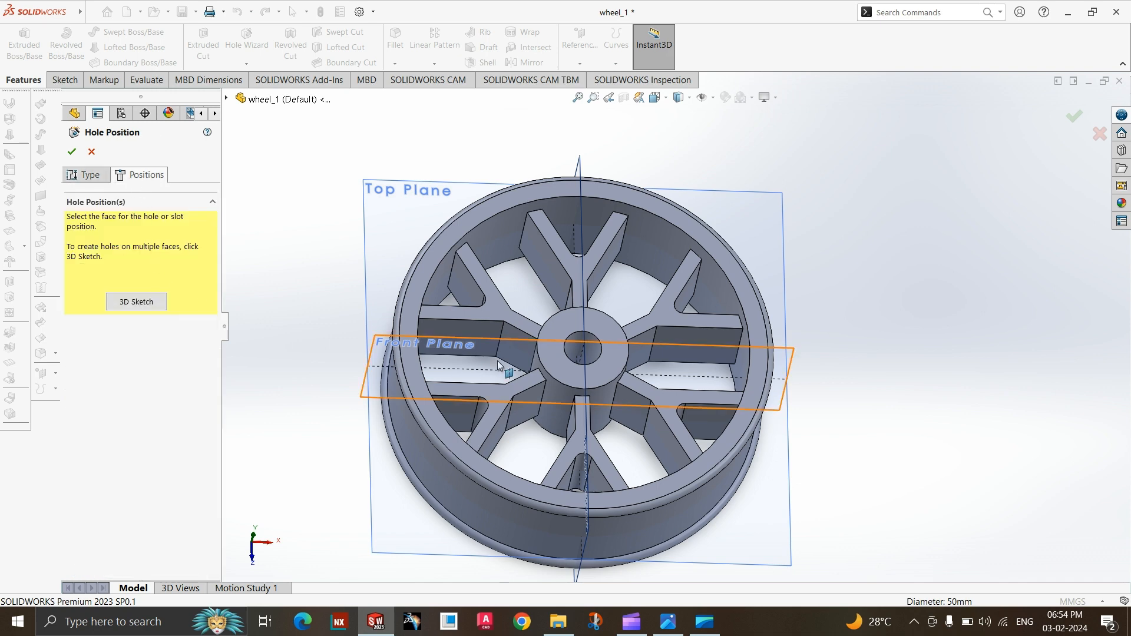
click(548, 364)
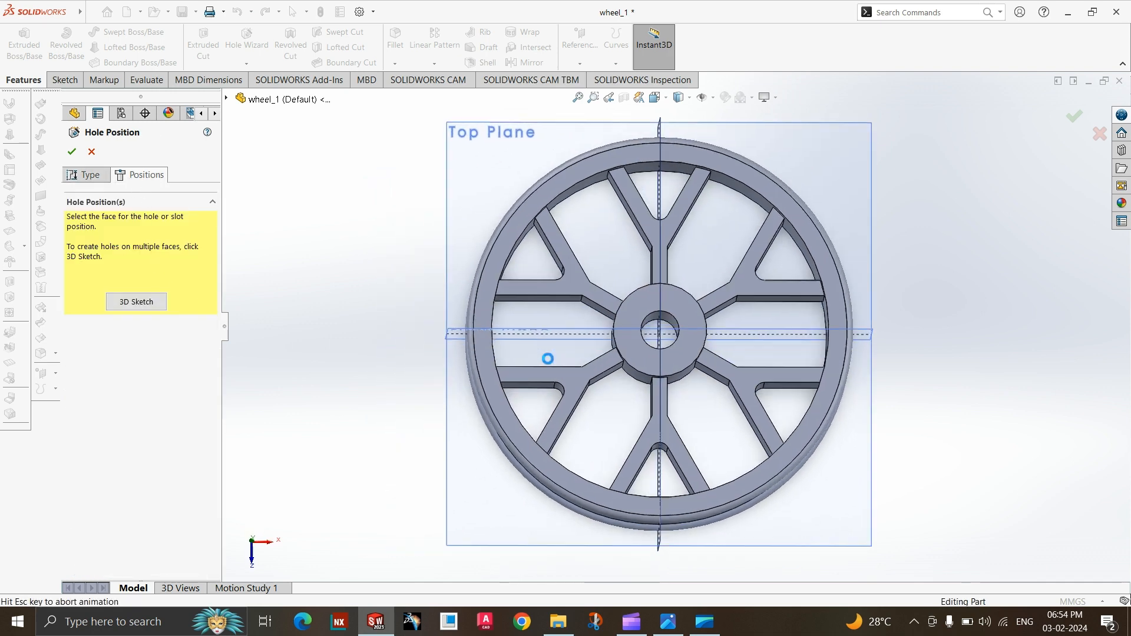
scroll(698, 351, up, 5)
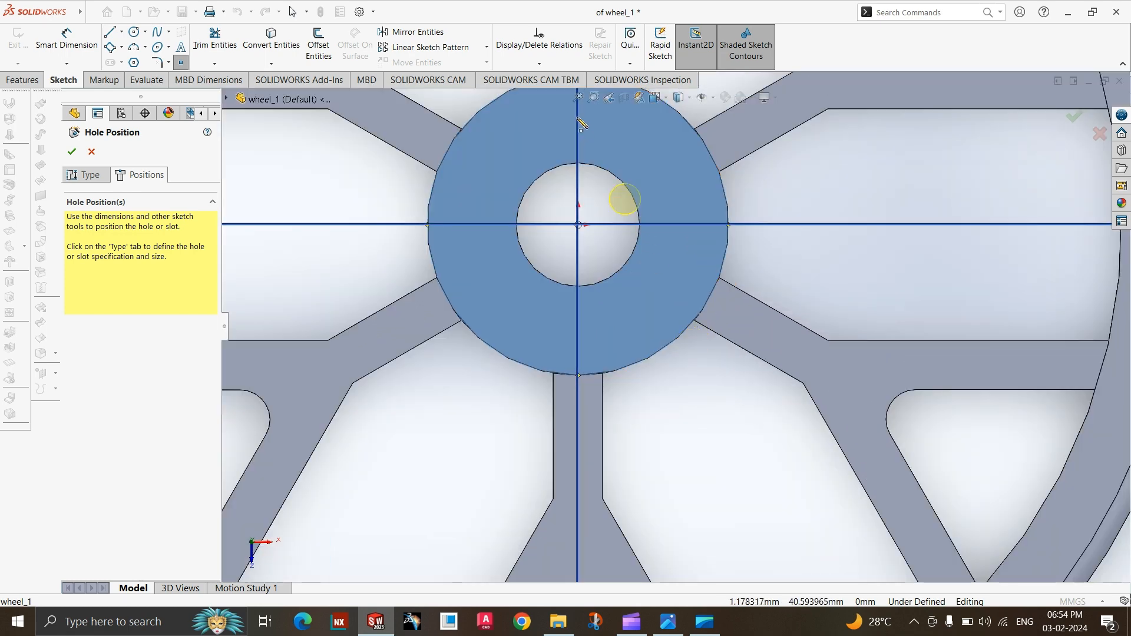
click(676, 225)
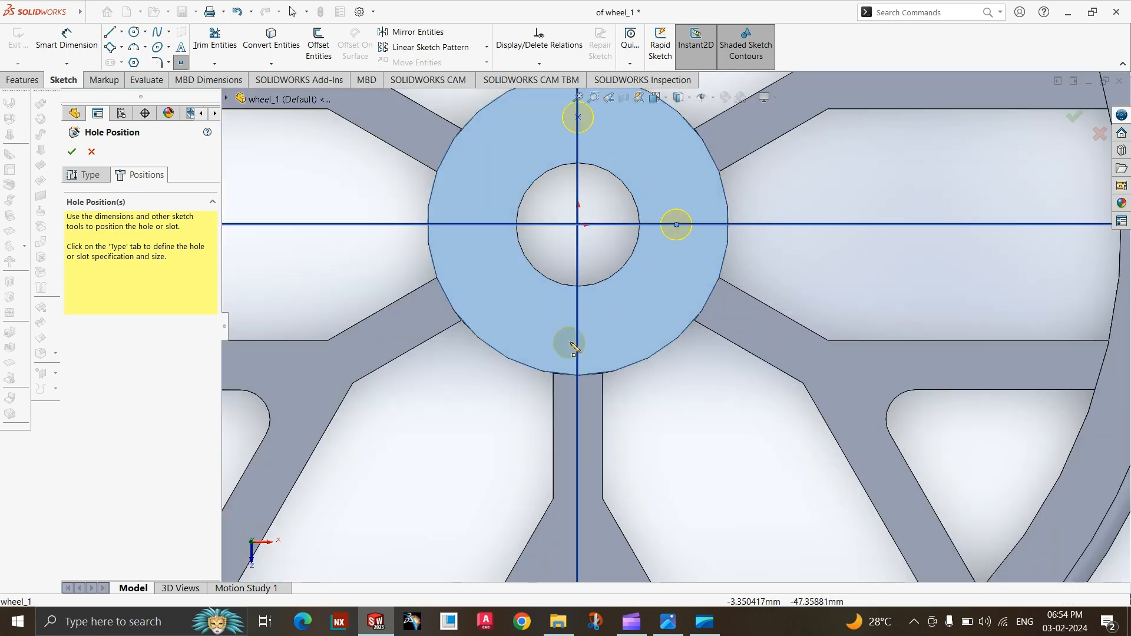
click(578, 338)
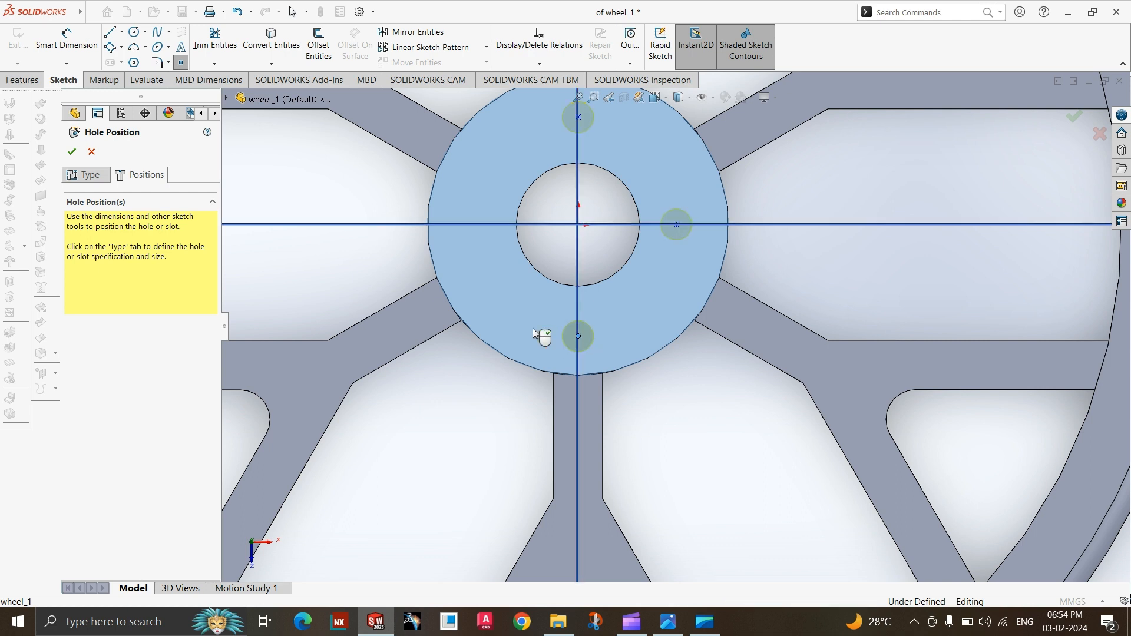
click(474, 227)
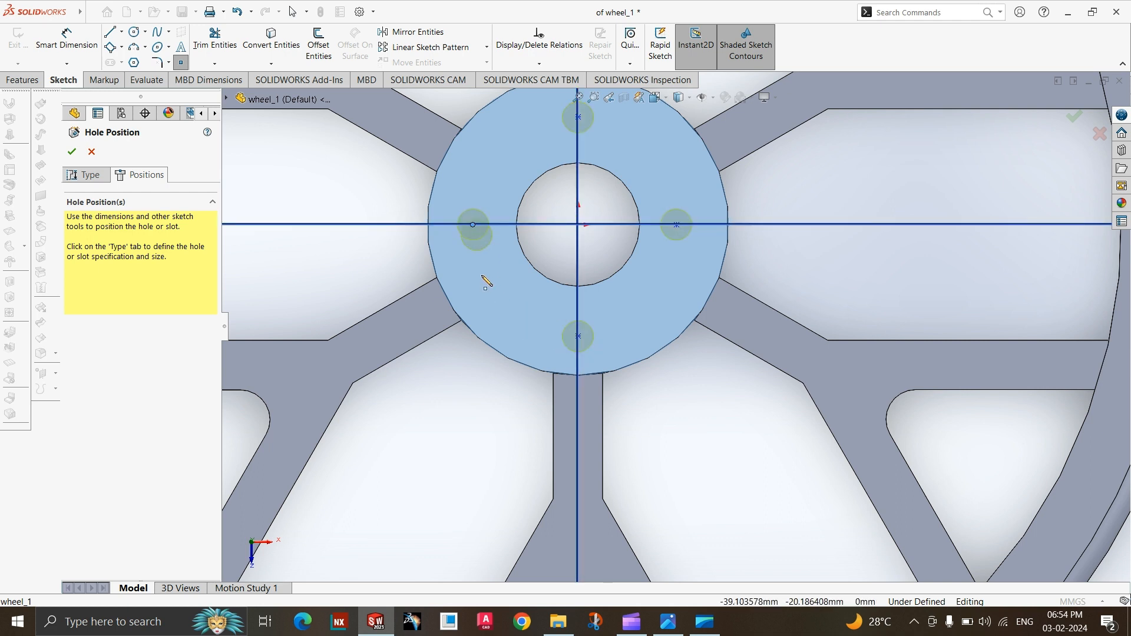
key(Escape)
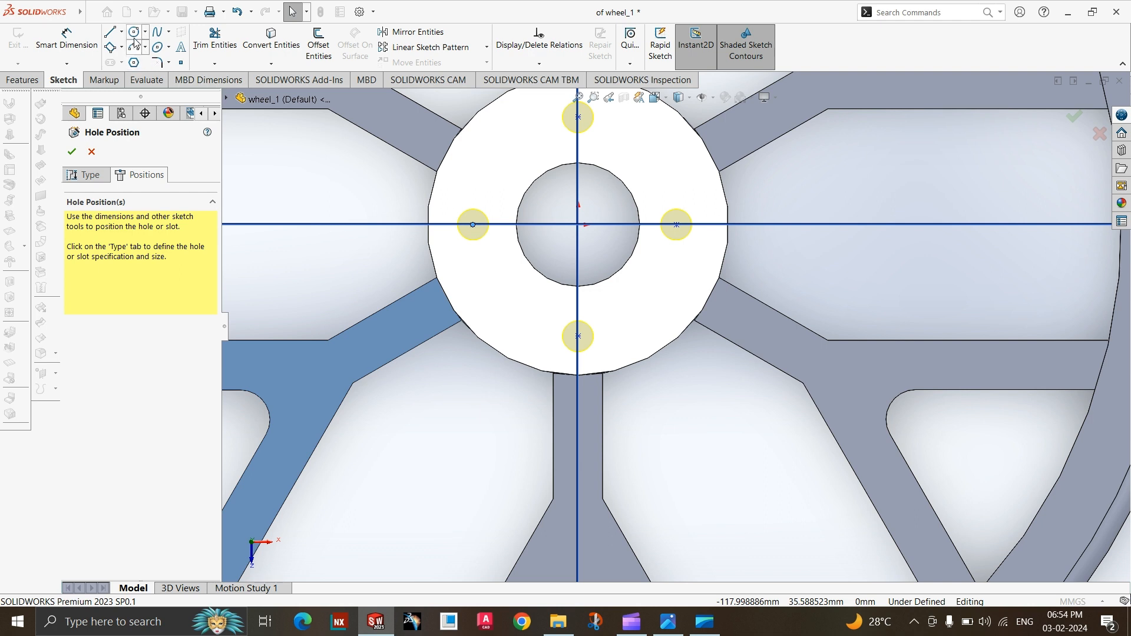
Sketch a circle about 74 mm in diameter on the hub face, centred on the origin.
click(578, 224)
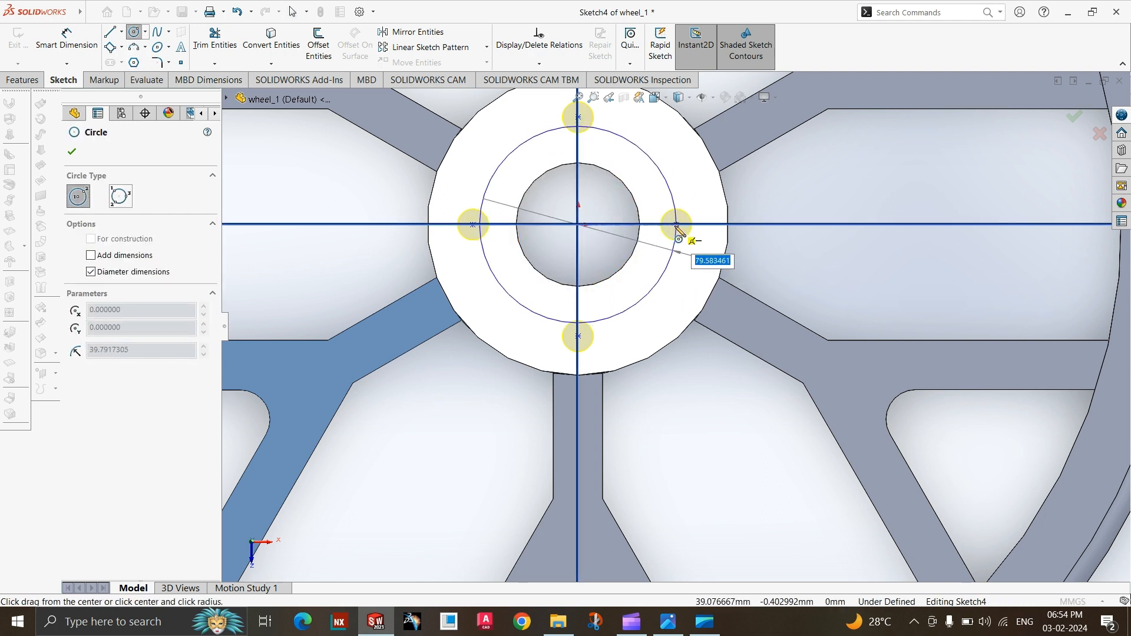
click(677, 225)
key(Escape)
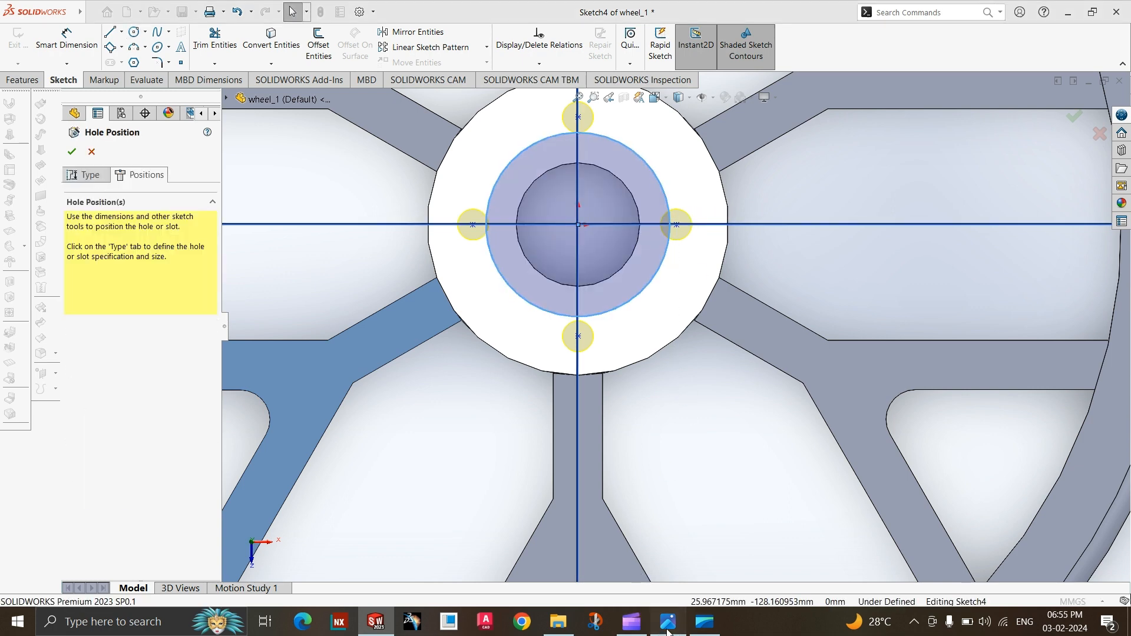
Check the hole circle in the reference drawing, return to the SOLIDWORKS part and dimension the sketched circle's diameter as 85 mm.
click(668, 629)
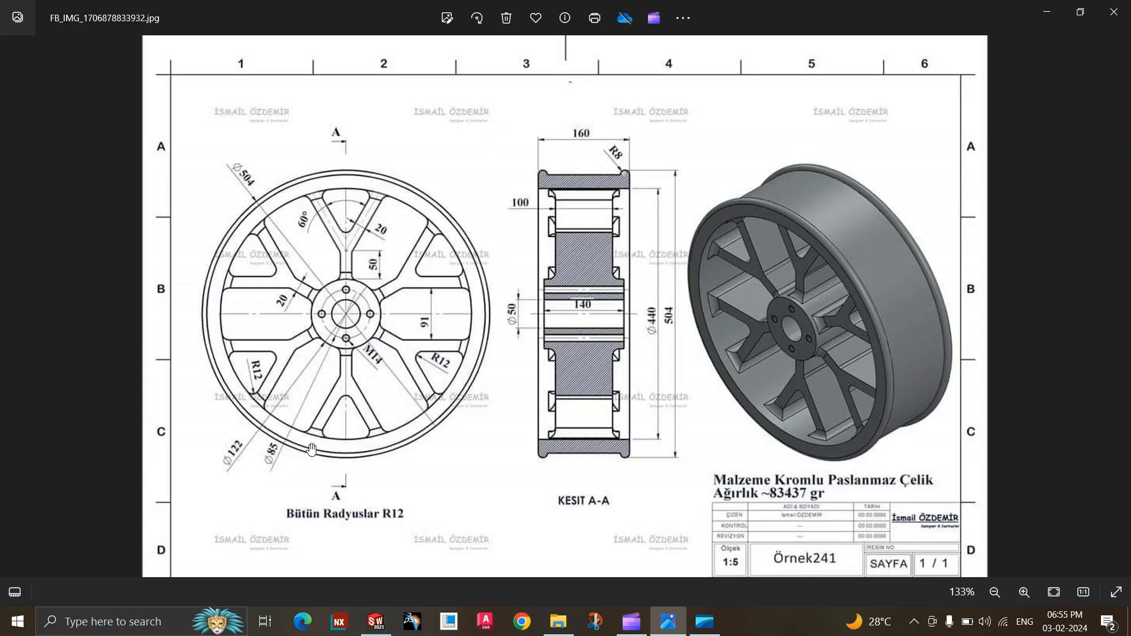
click(668, 628)
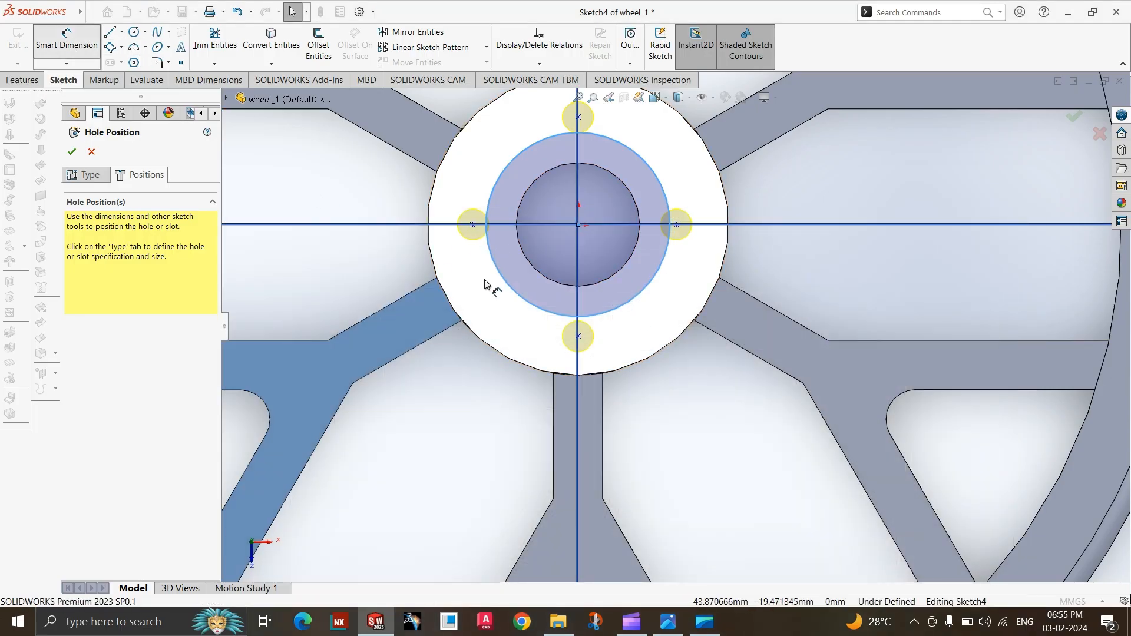
click(510, 286)
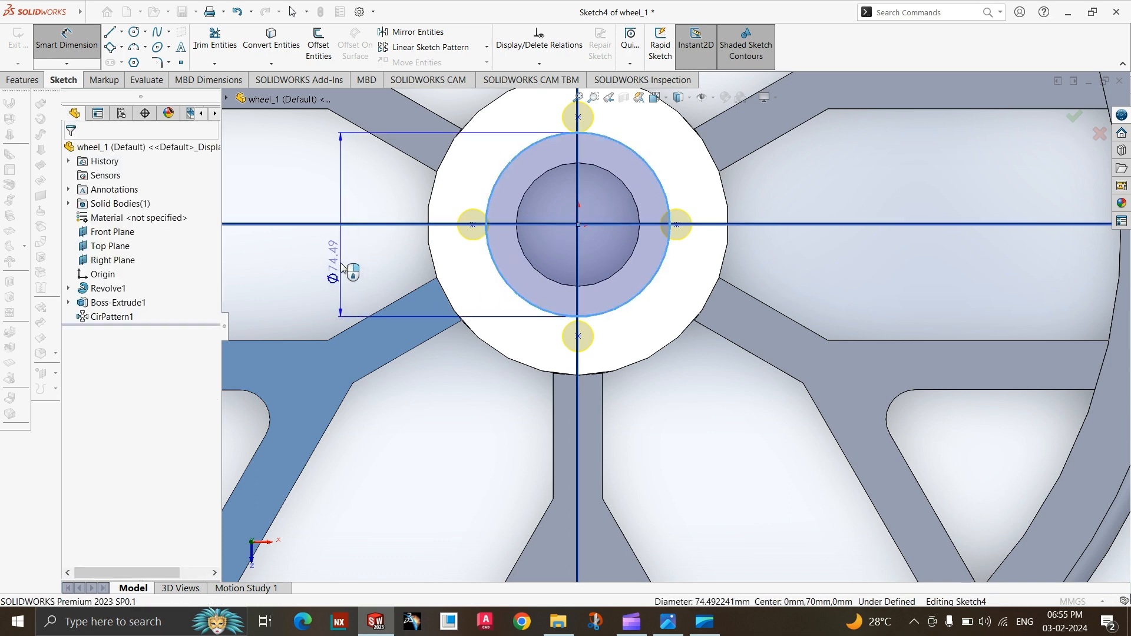
click(340, 262)
key(Return)
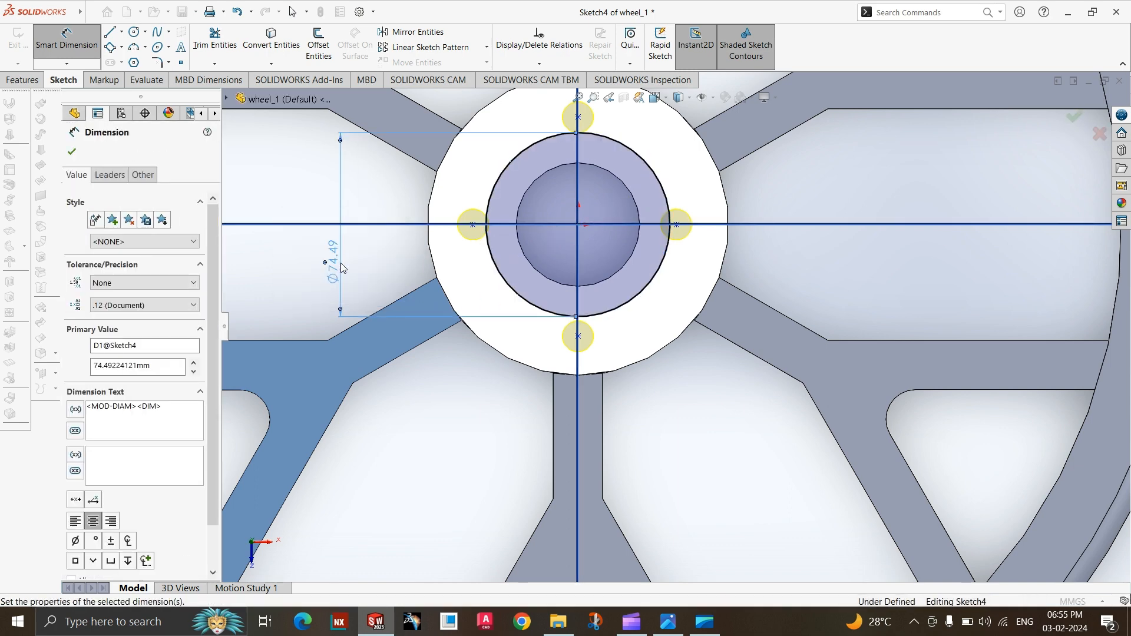
scroll(407, 367, up, 2)
scroll(643, 177, down, 2)
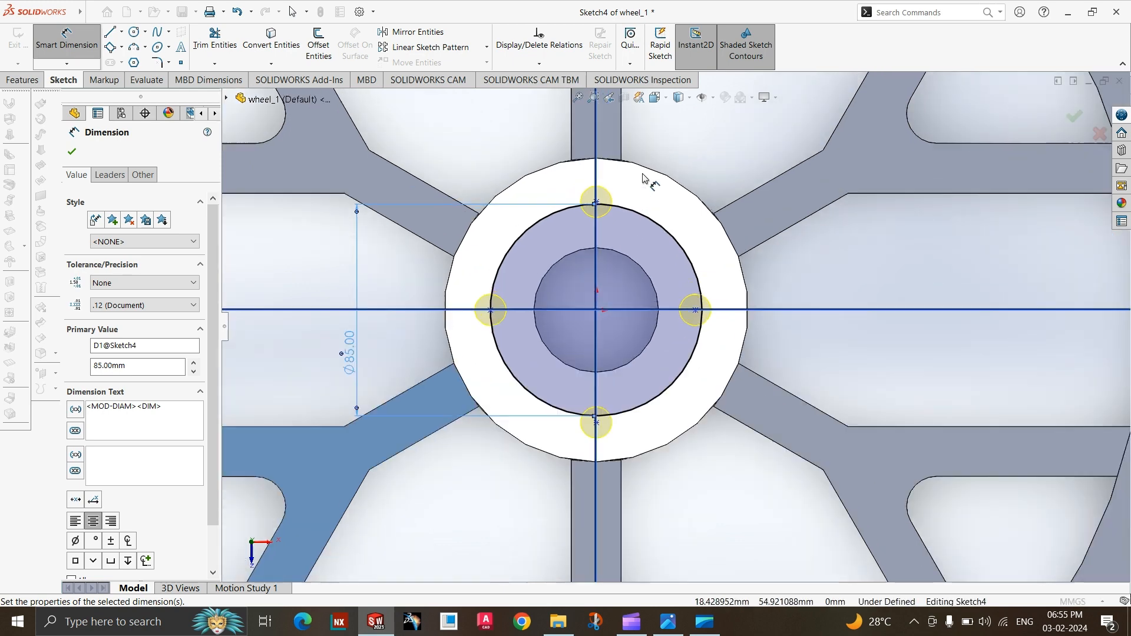
key(Escape)
key(Escape)
Make the hole point on the positive X side of the hub coincident with the 85 mm circle.
scroll(714, 318, down, 1)
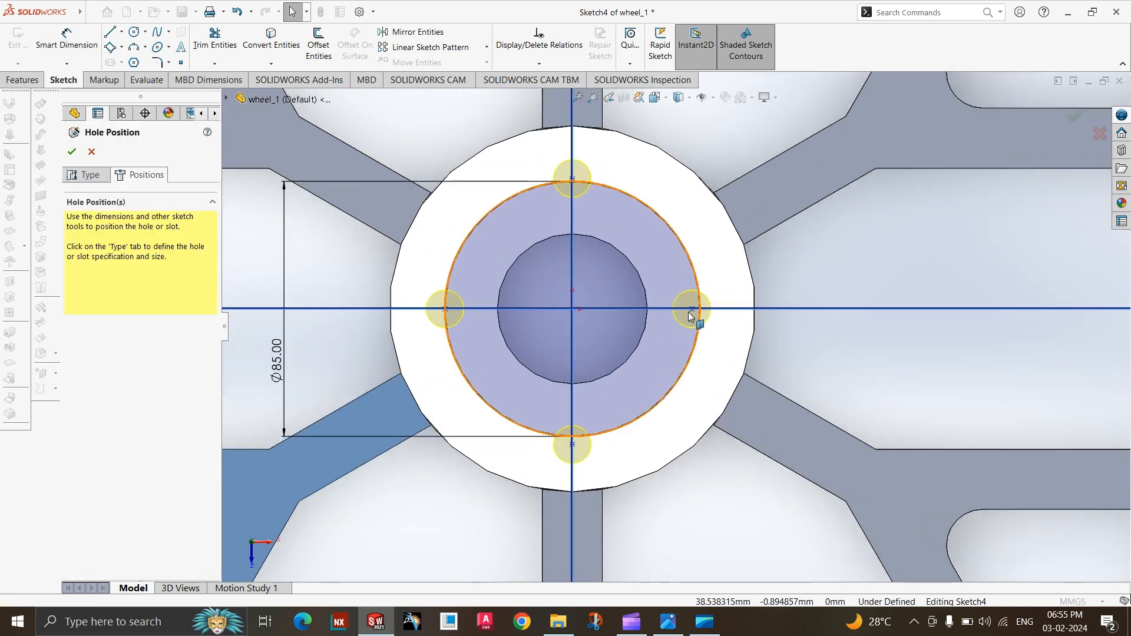
click(691, 311)
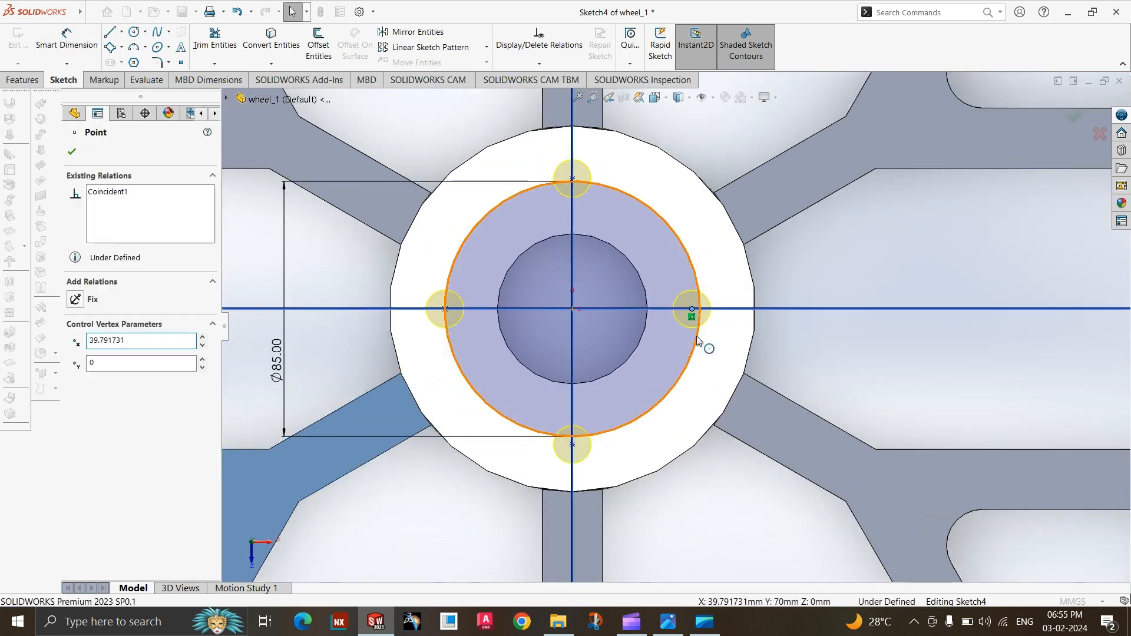
ctrl+click(696, 336)
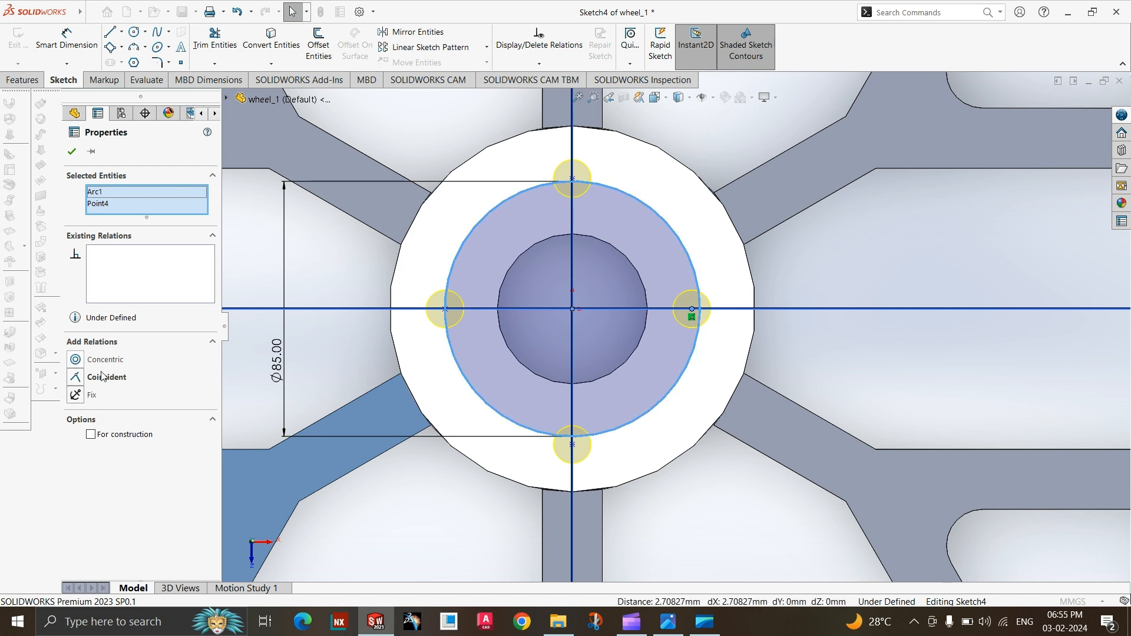
click(102, 379)
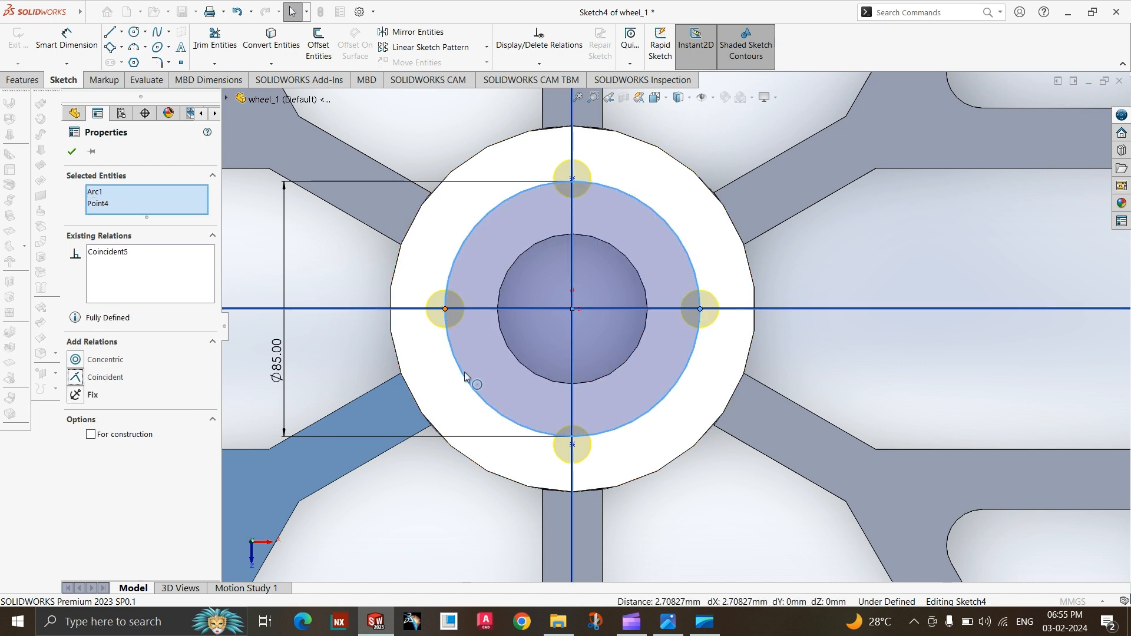
Try a coincident relation between the hole point below the bore and the one on the positive X side, and undo it.
ctrl+click(572, 446)
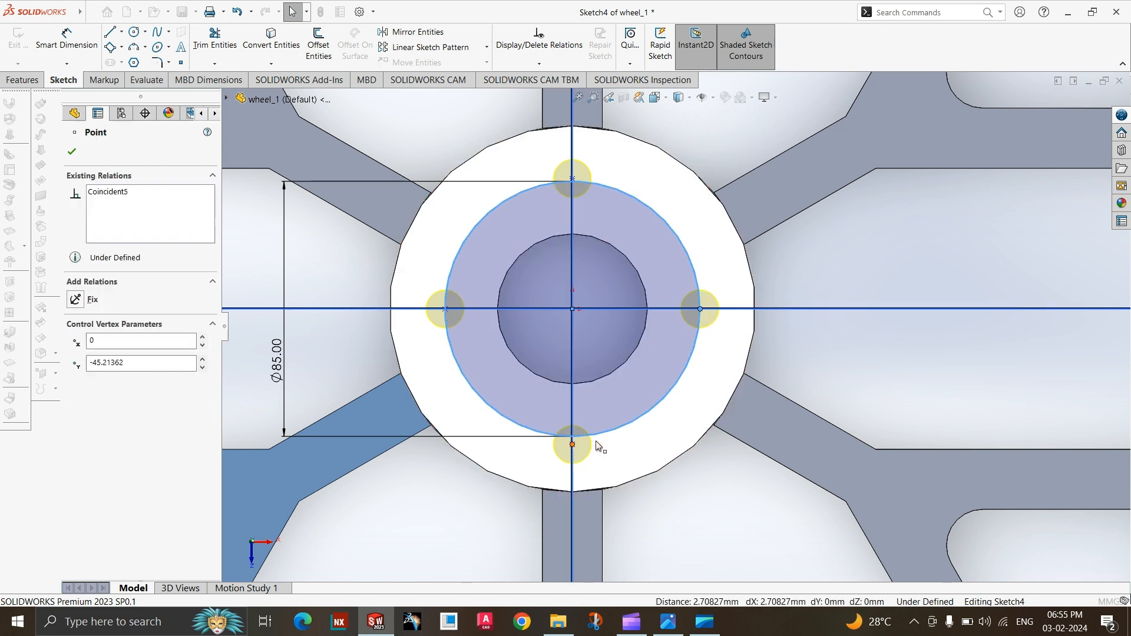
ctrl+click(597, 436)
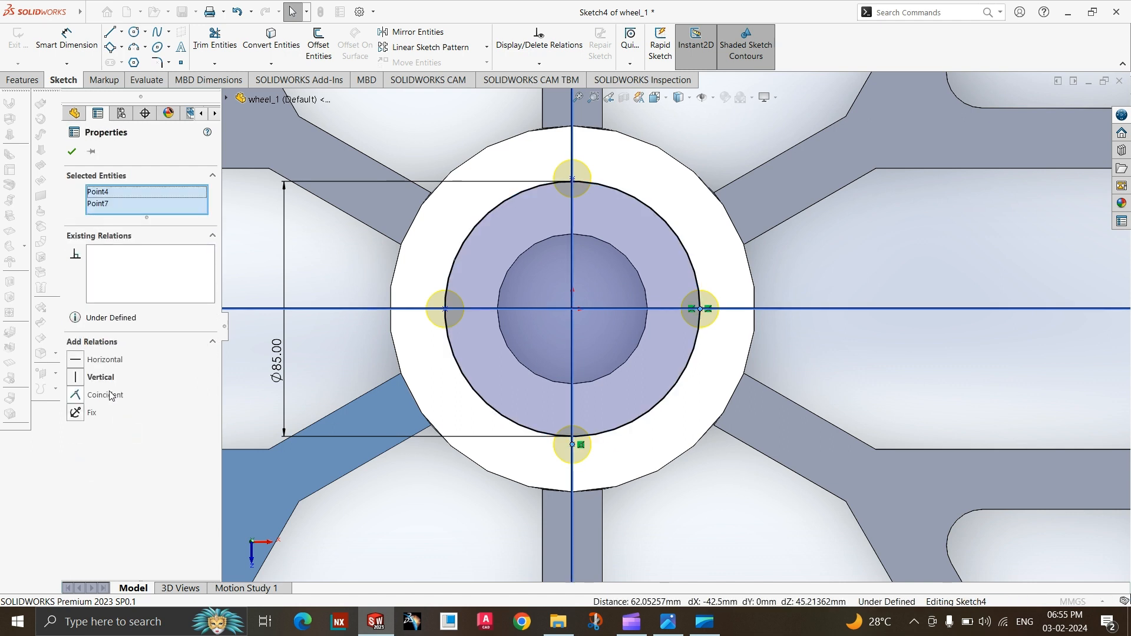
click(106, 396)
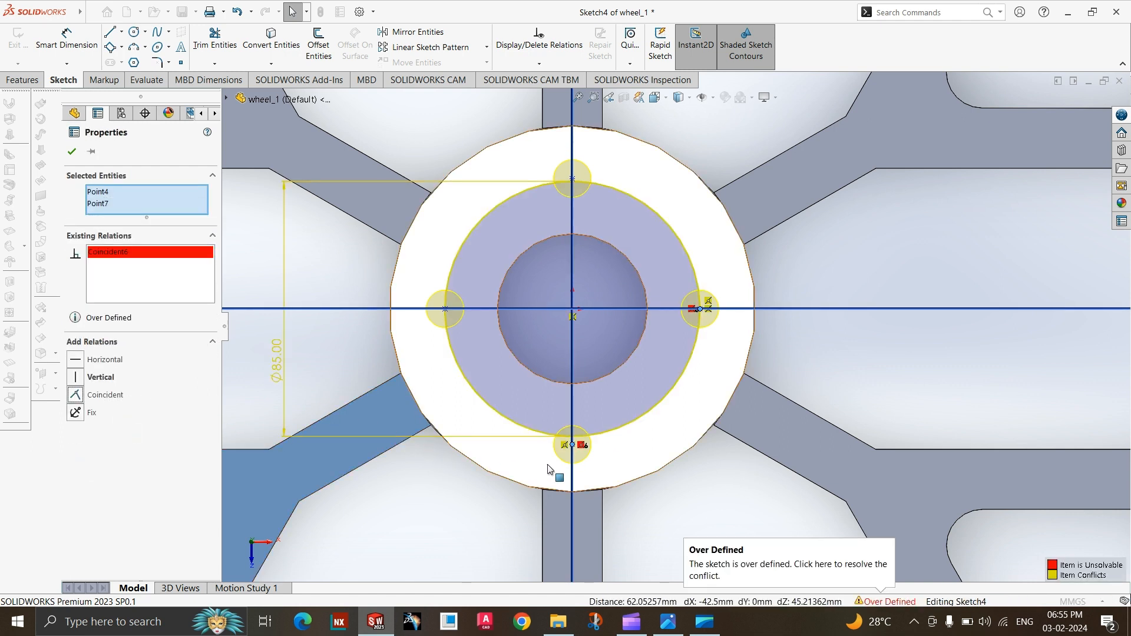
key(ctrl+z)
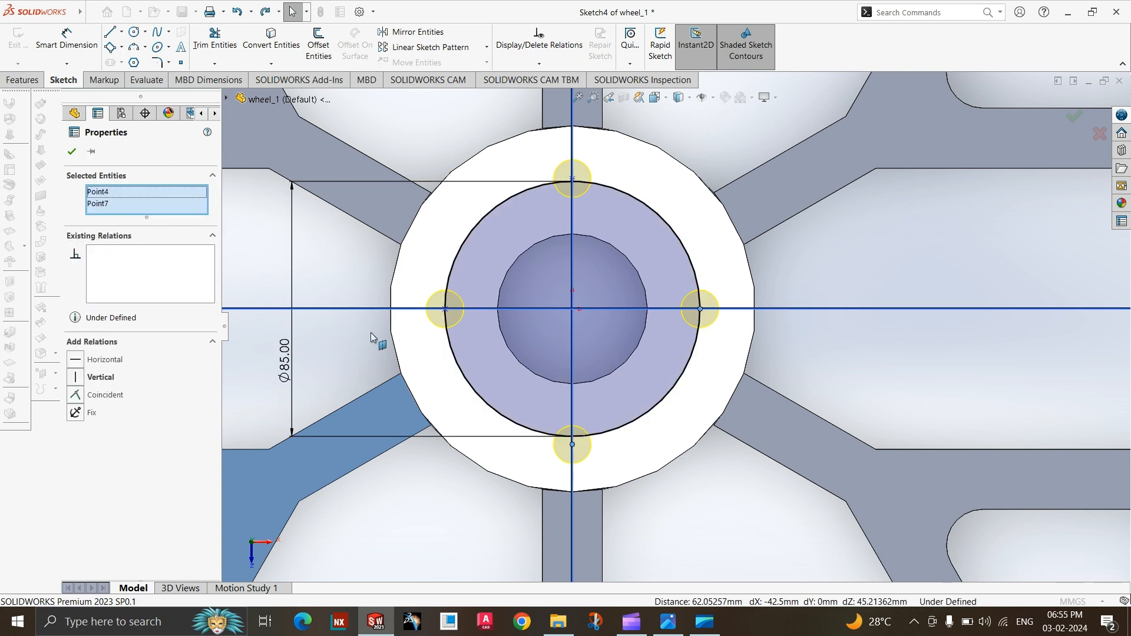
click(521, 181)
key(Escape)
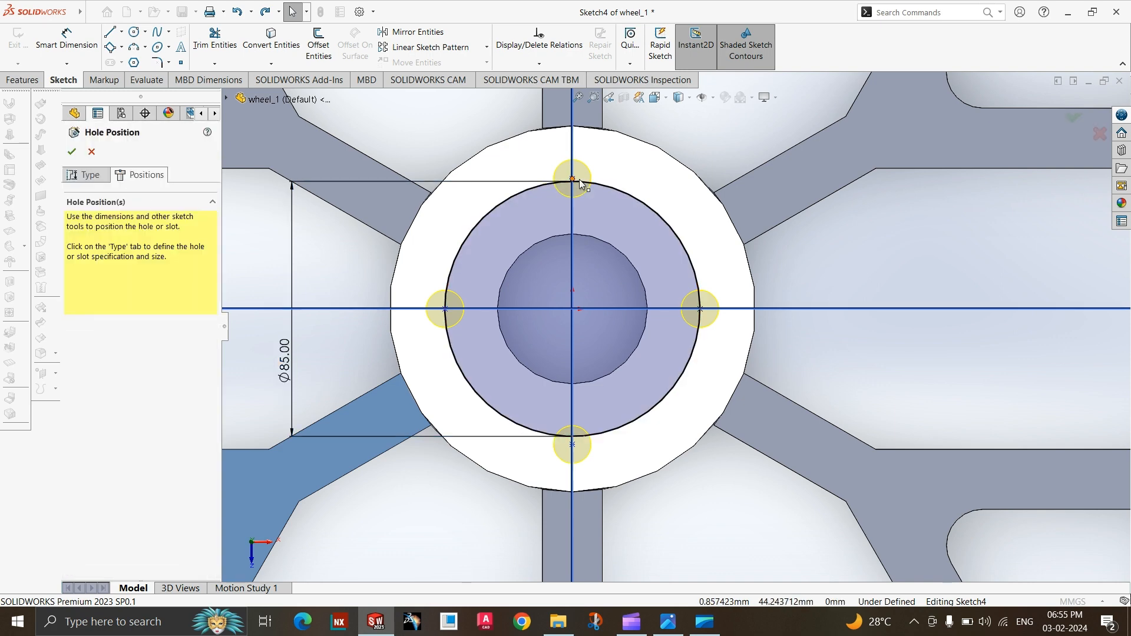
Make the hole point above the bore coincident with the 85 mm circle.
click(579, 183)
scroll(583, 187, up, 5)
scroll(613, 247, down, 5)
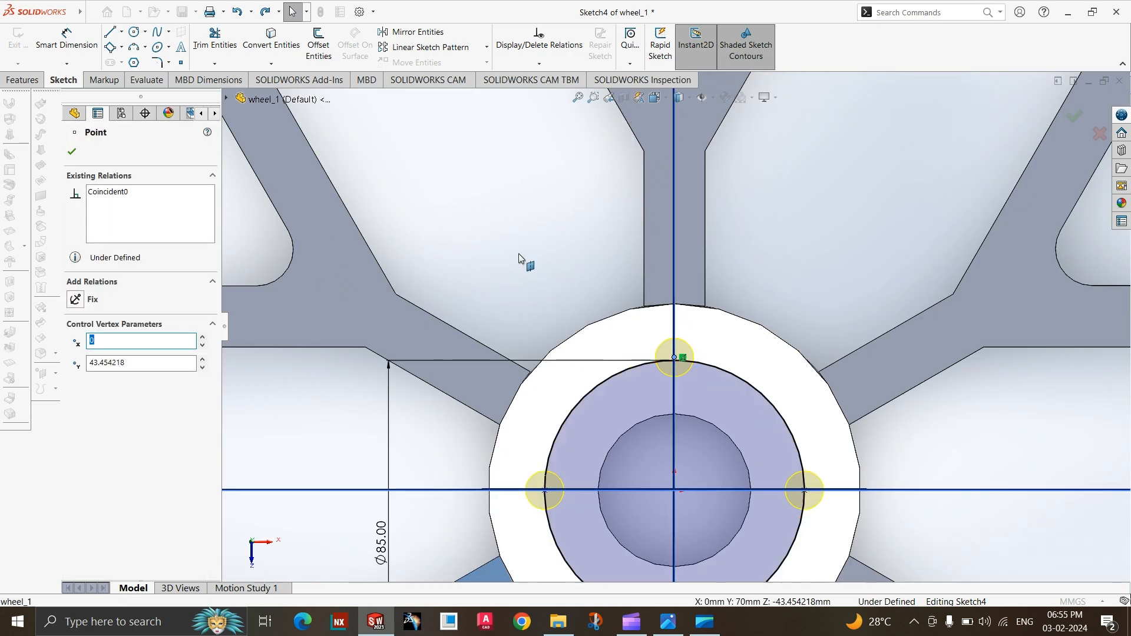
scroll(554, 263, down, 2)
scroll(507, 197, up, 1)
scroll(898, 510, down, 3)
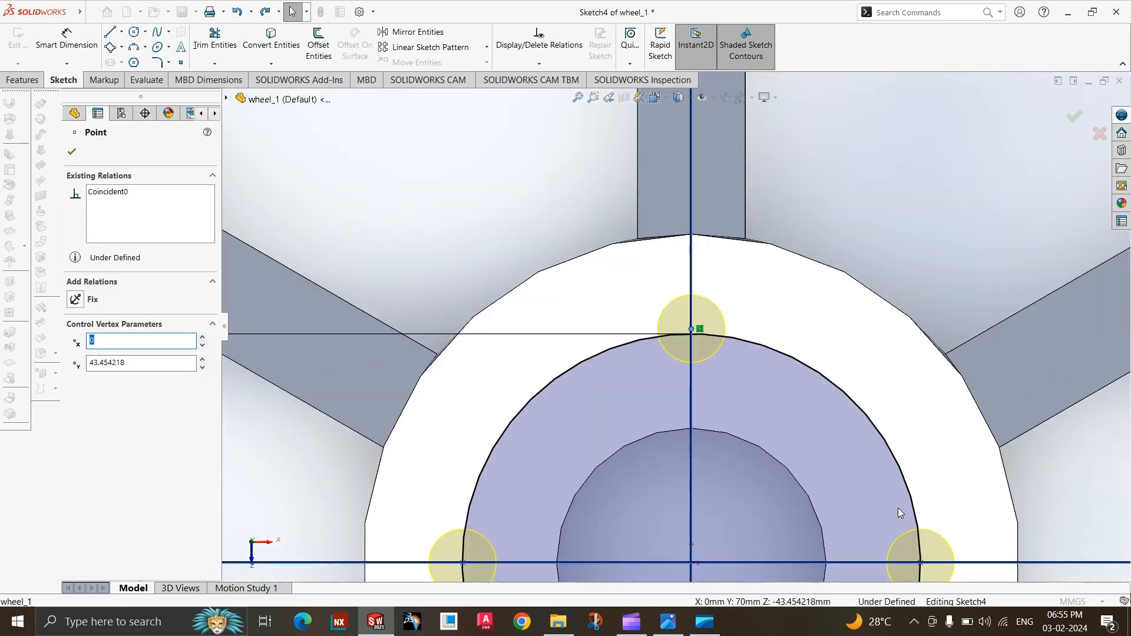
scroll(757, 381, down, 2)
key(Escape)
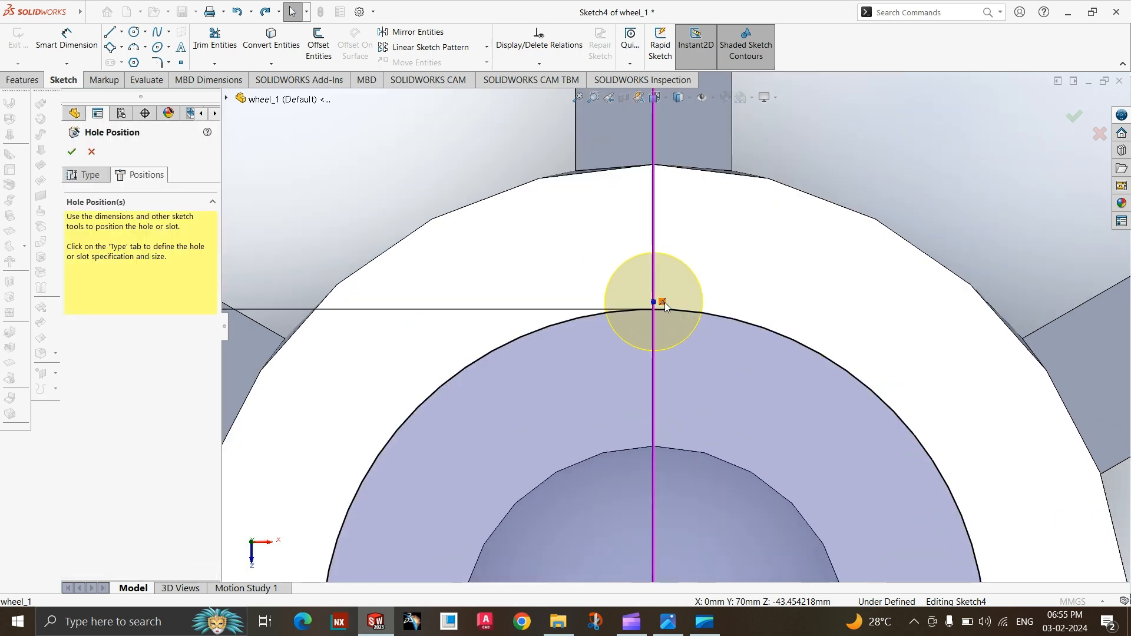
scroll(664, 315, up, 4)
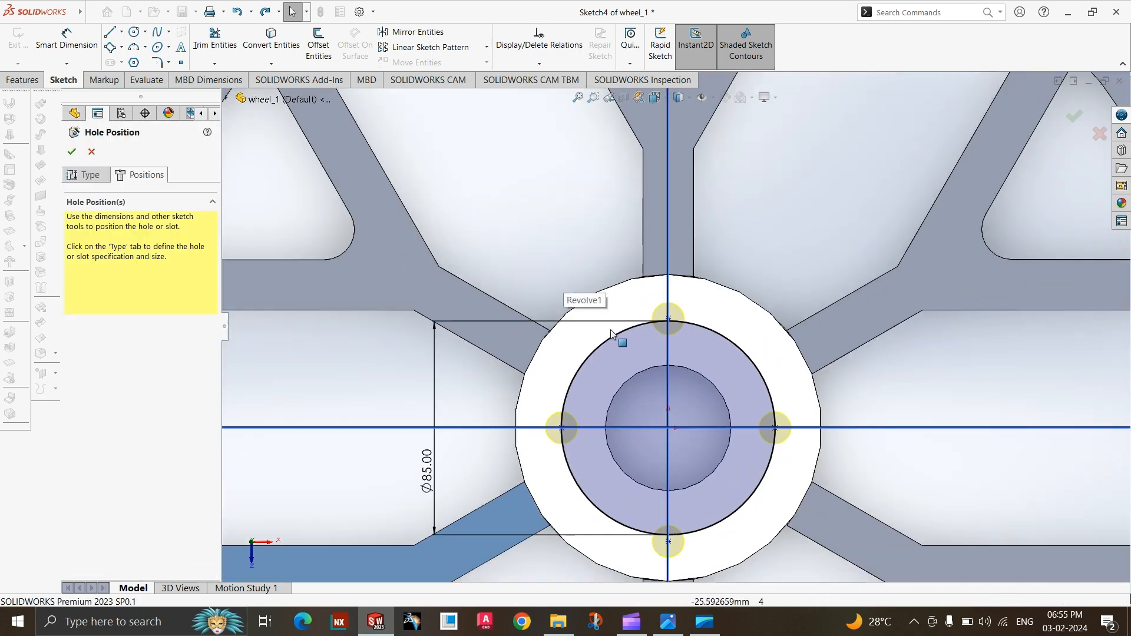
scroll(669, 324, down, 3)
scroll(670, 332, down, 3)
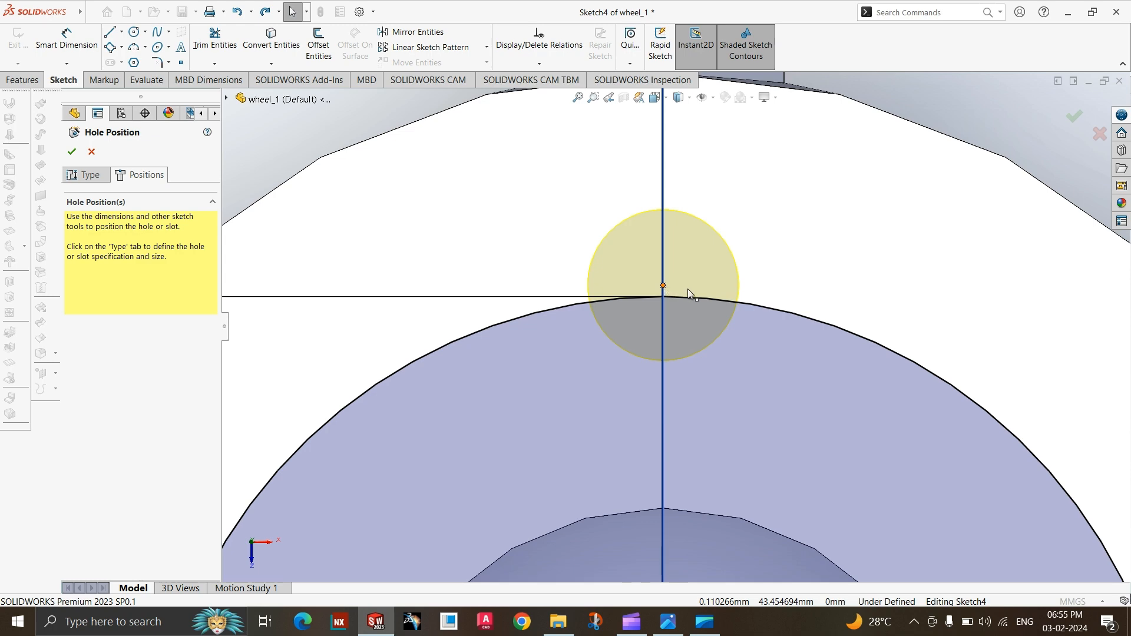
click(663, 286)
click(755, 305)
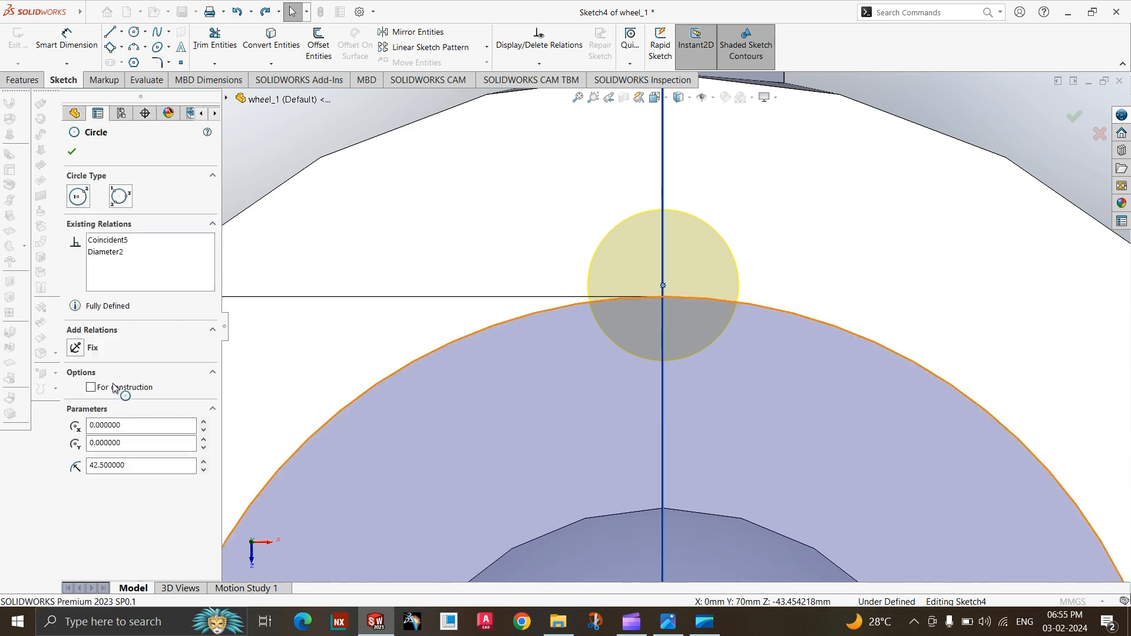
click(108, 378)
Try a coincident relation between the hole points above and below the bore, undo it and clear the selection.
scroll(672, 330, up, 5)
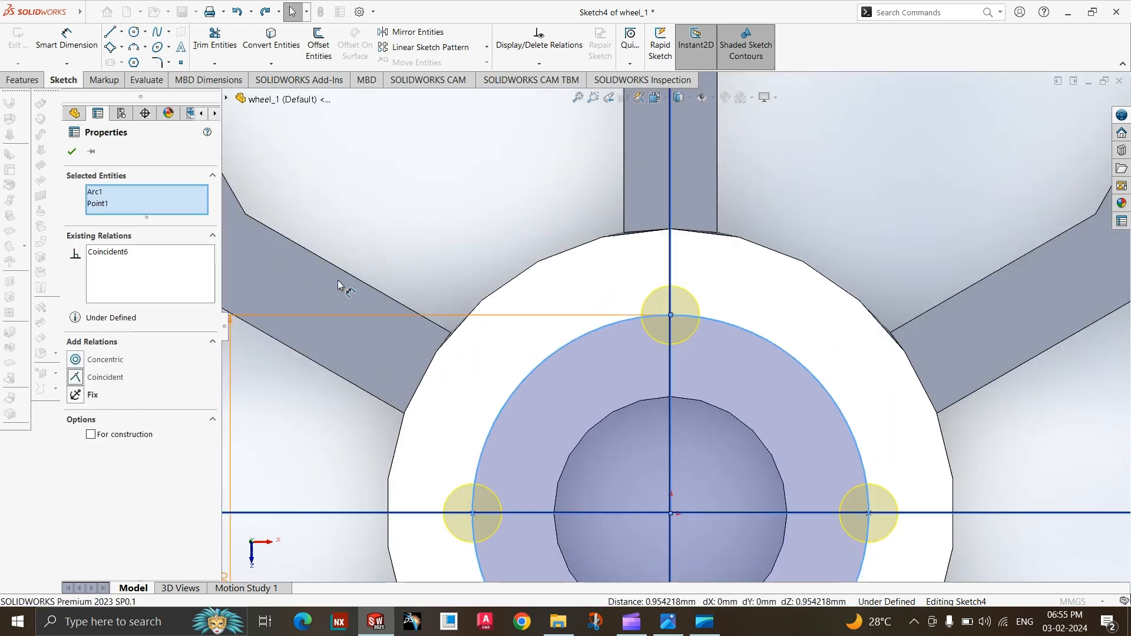
scroll(740, 474, down, 2)
scroll(739, 474, down, 1)
scroll(599, 335, down, 3)
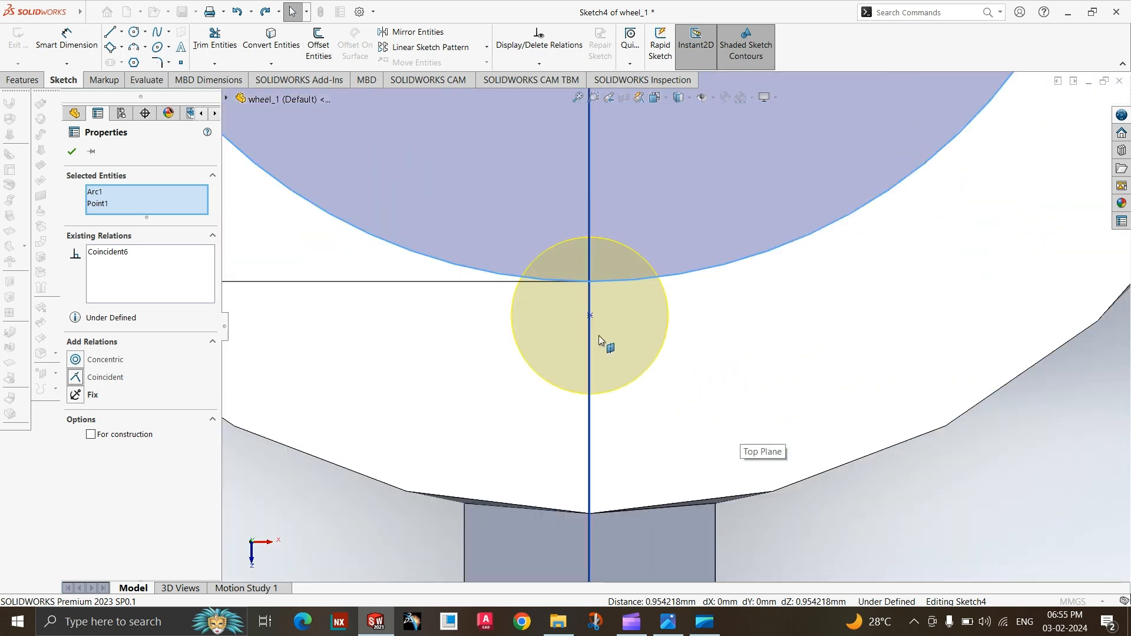
ctrl+click(681, 275)
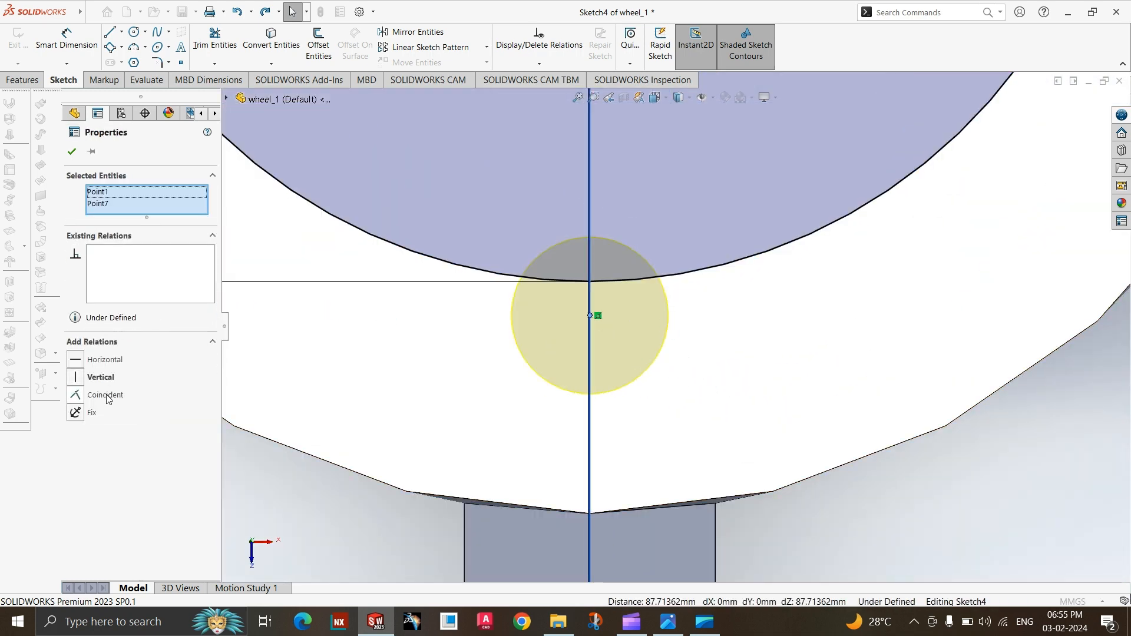
click(108, 399)
scroll(577, 406, up, 5)
key(Escape)
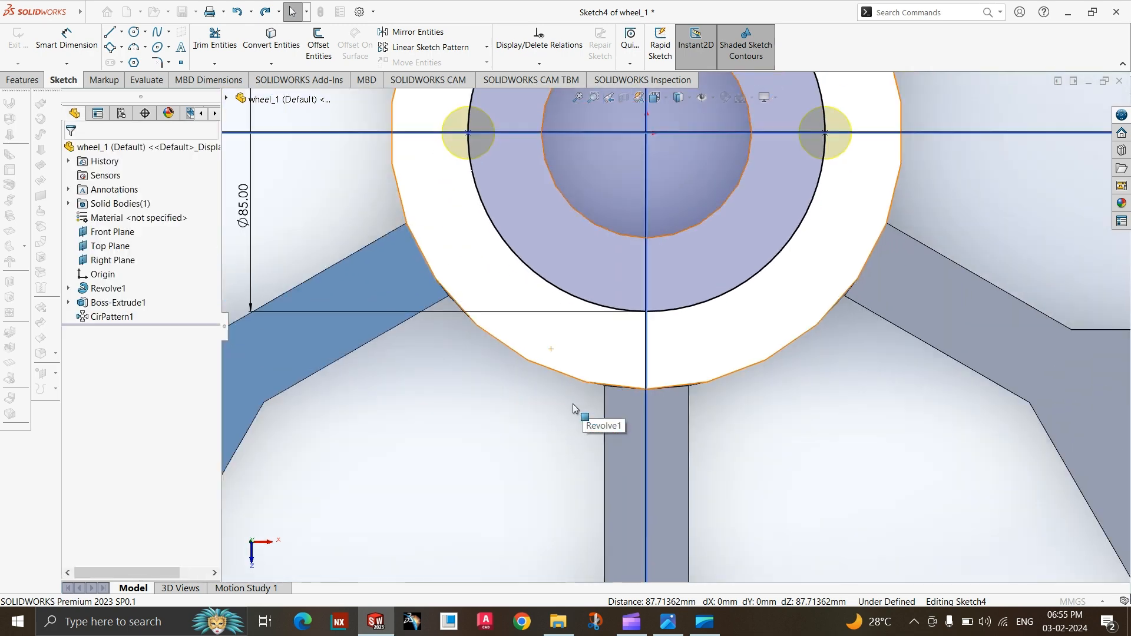
key(ctrl+z)
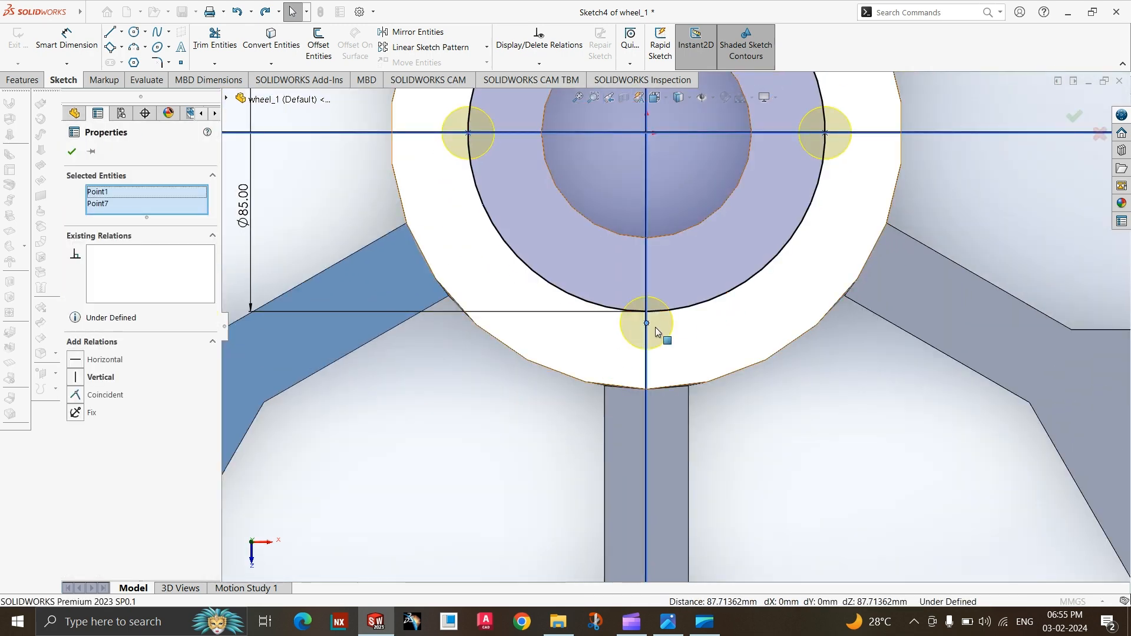
scroll(670, 329, up, 3)
scroll(670, 328, down, 9)
key(Escape)
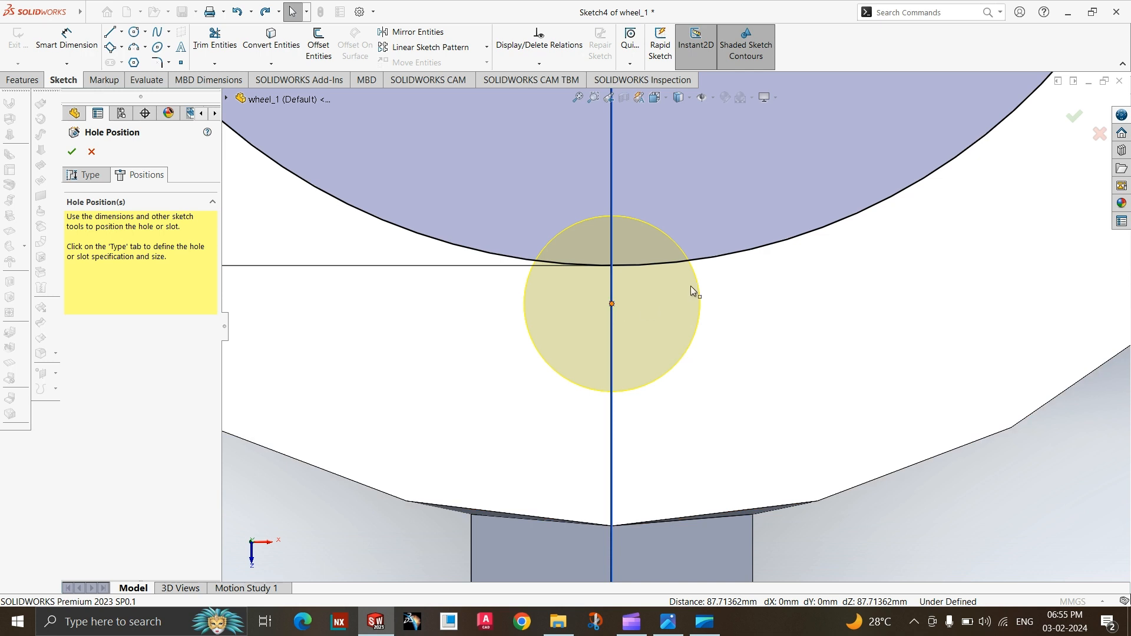
Make the hole point below the bore coincident with the 85 mm circle and check the hole layout against the reference drawing.
click(612, 303)
ctrl+click(691, 275)
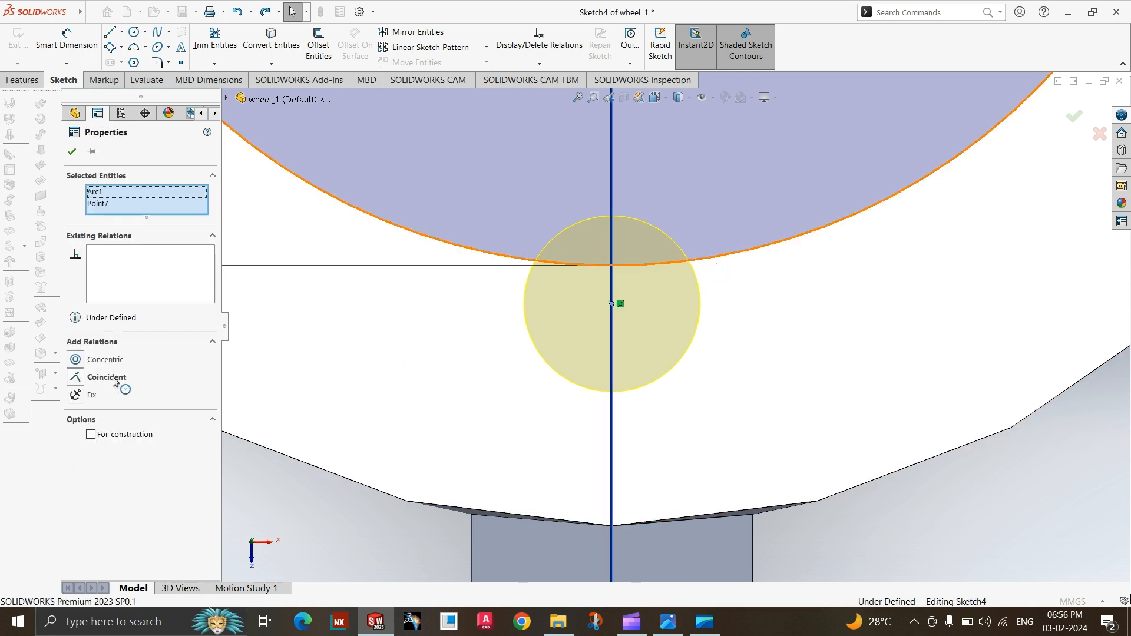
click(99, 380)
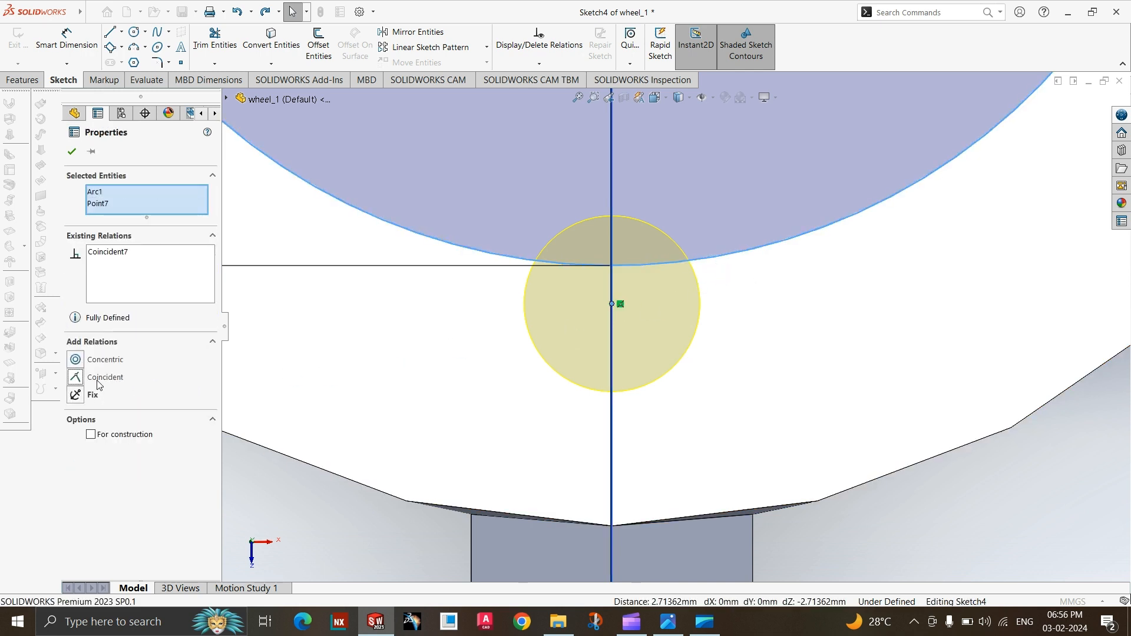
scroll(513, 471, up, 5)
scroll(512, 501, up, 2)
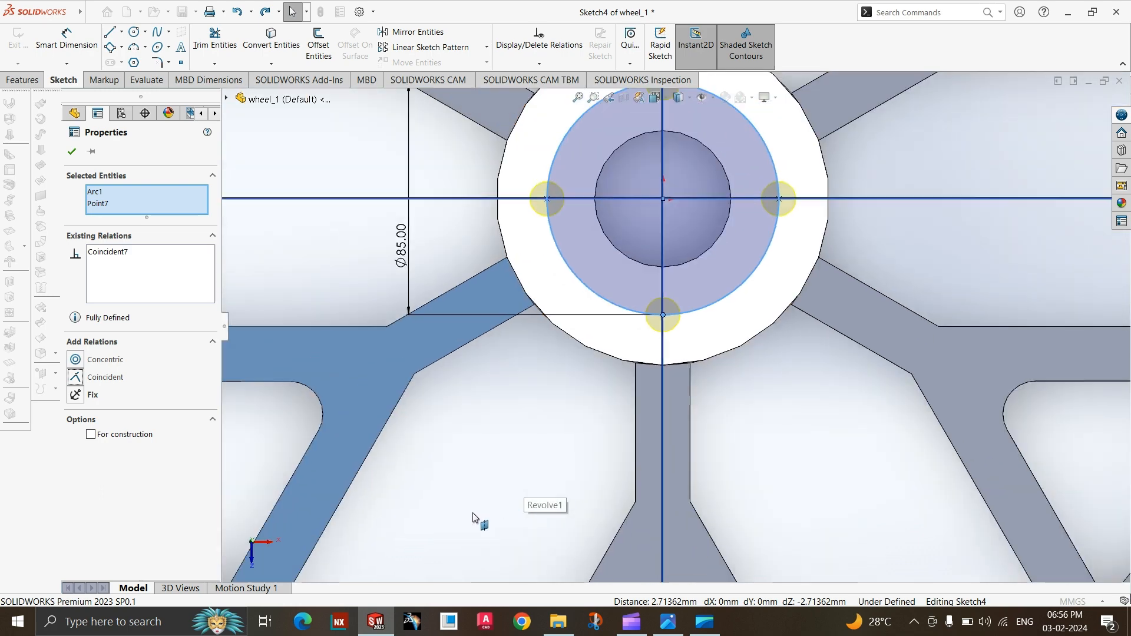
scroll(593, 348, down, 6)
scroll(532, 362, up, 5)
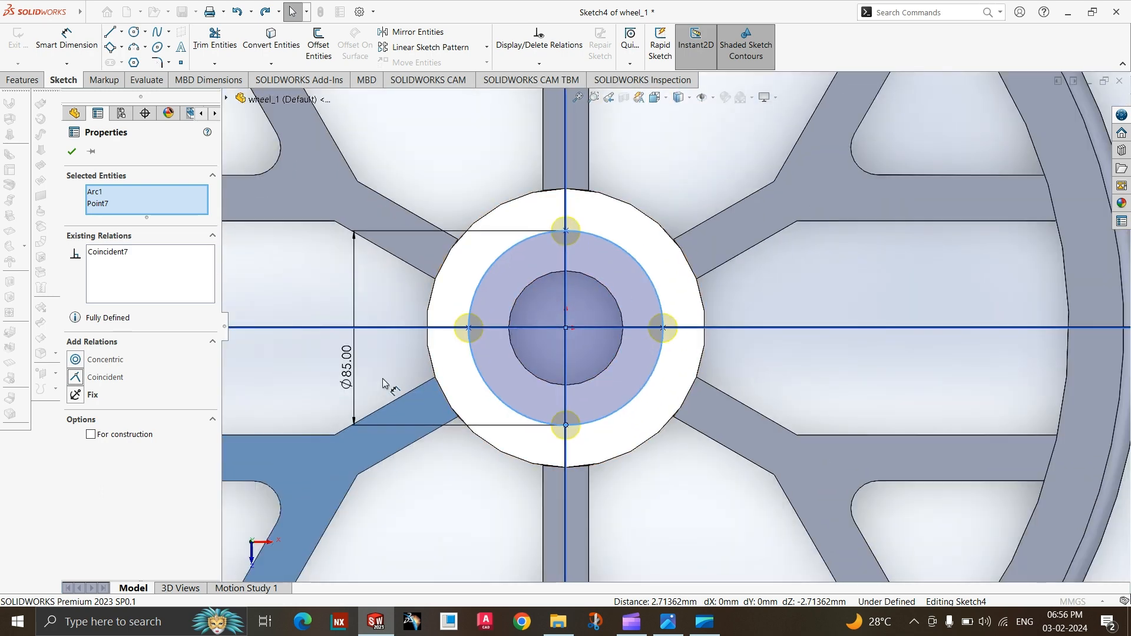
click(668, 622)
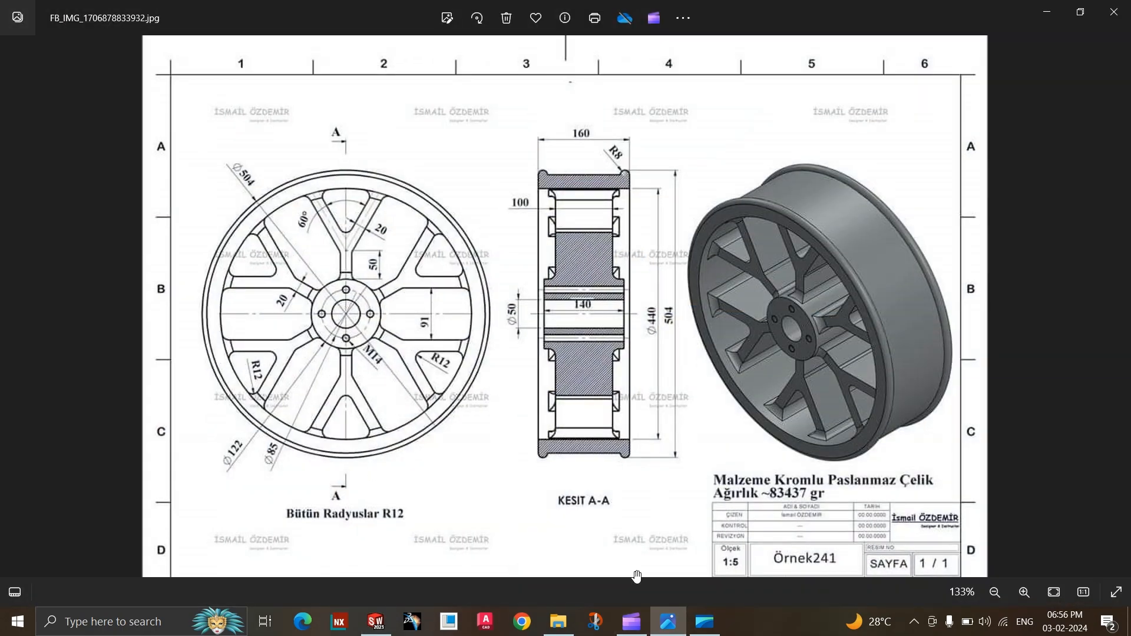
click(678, 619)
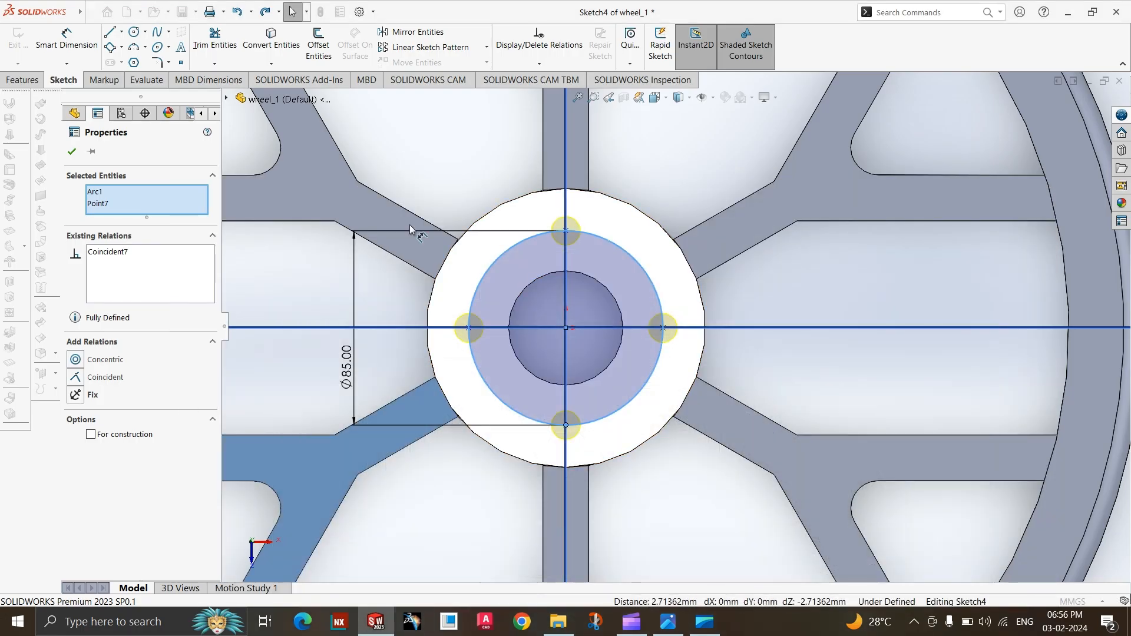
click(71, 152)
Set the end condition of the M14x1.5 tap drill holes to Through All and finish the hole feature.
middle_drag(640, 357, 672, 336)
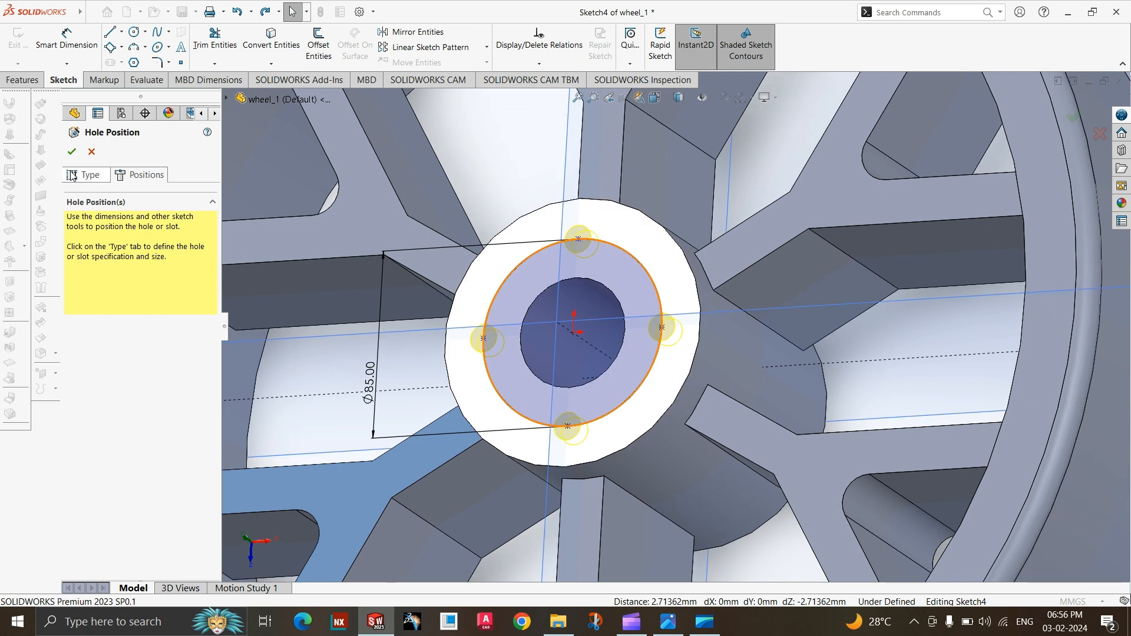
click(71, 175)
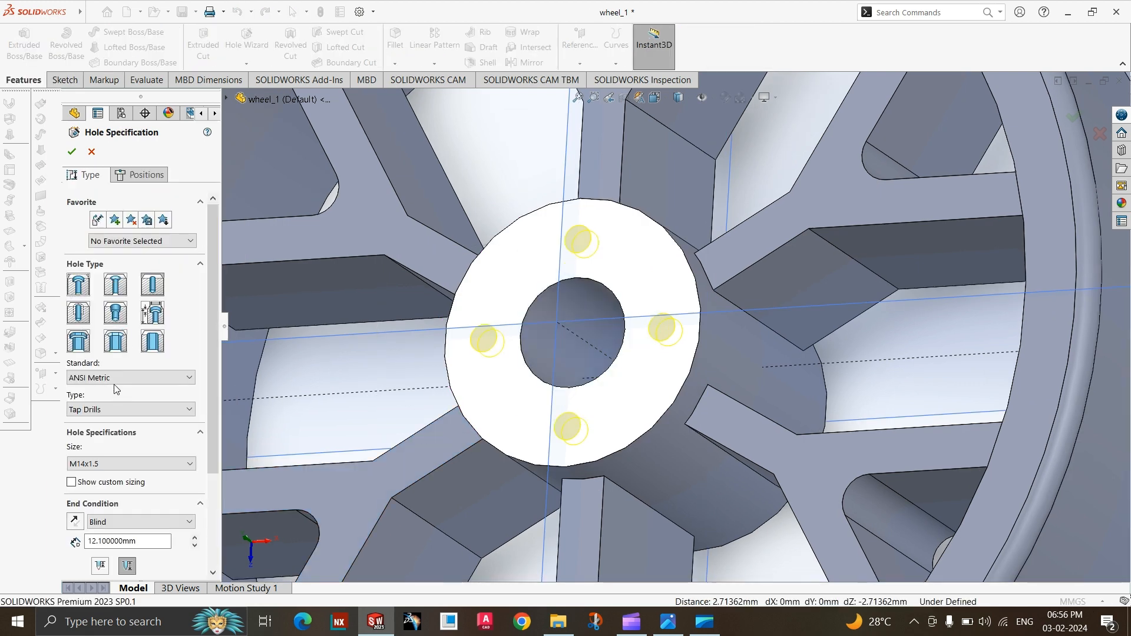
scroll(129, 528, down, 1)
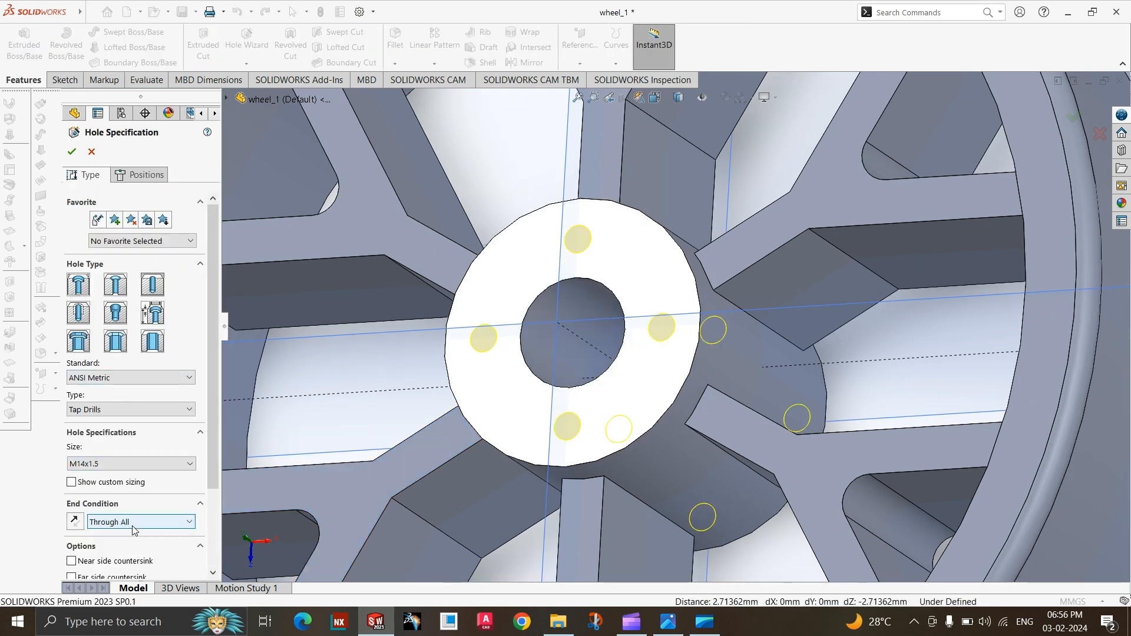
click(78, 154)
key(Return)
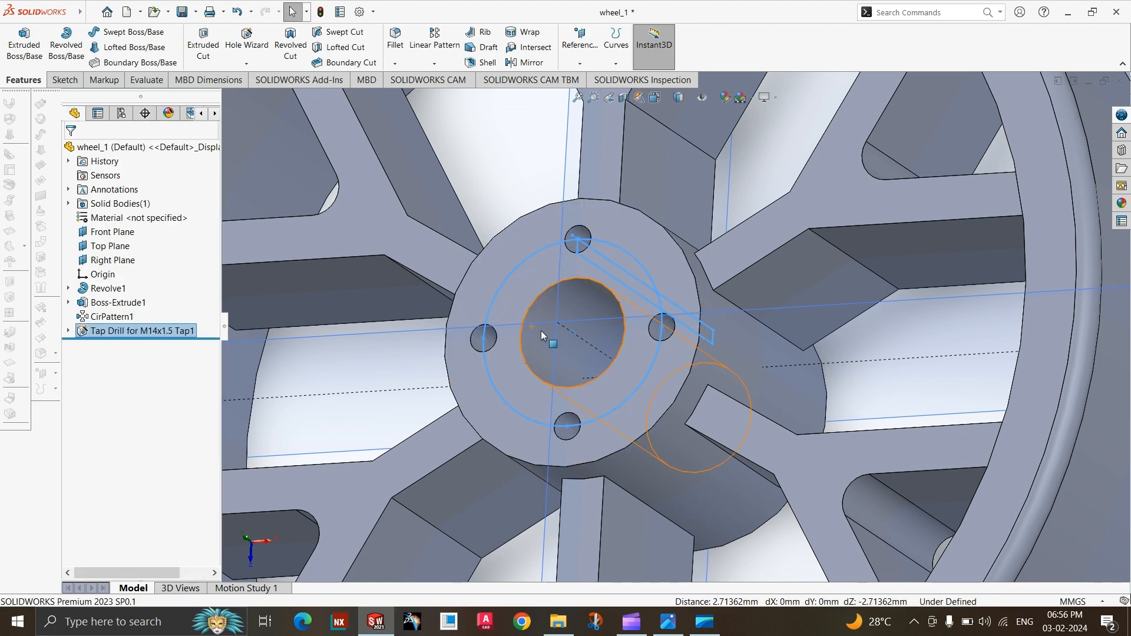
click(1017, 484)
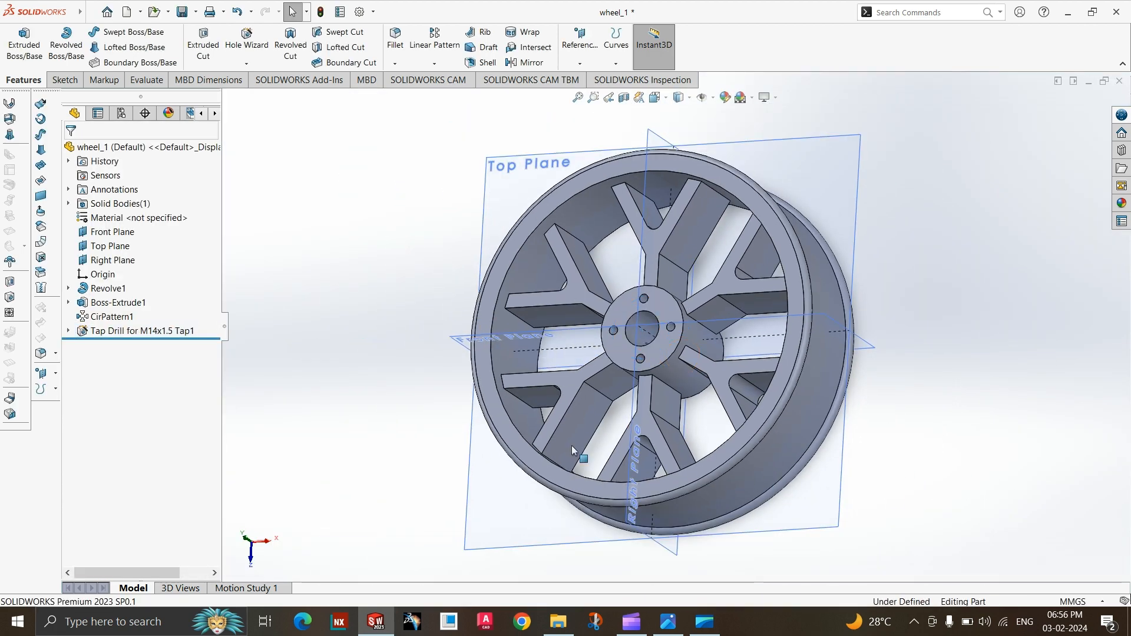
Start a Thread feature of type Metric Tap with size M14x1.5.
middle_drag(430, 406, 484, 403)
scroll(706, 345, down, 2)
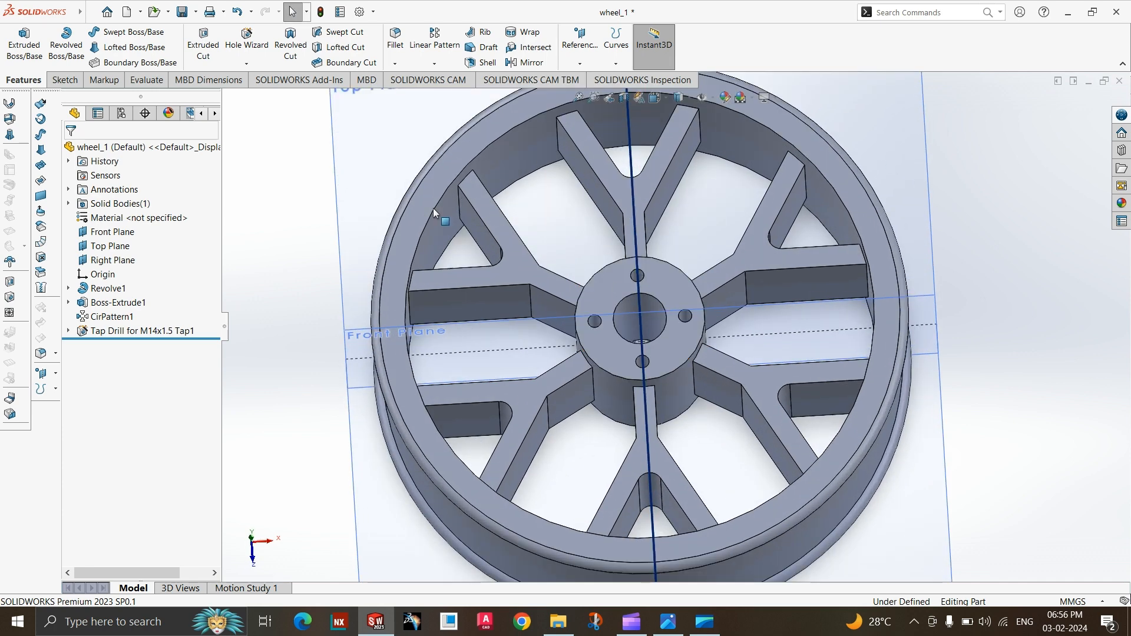
click(247, 64)
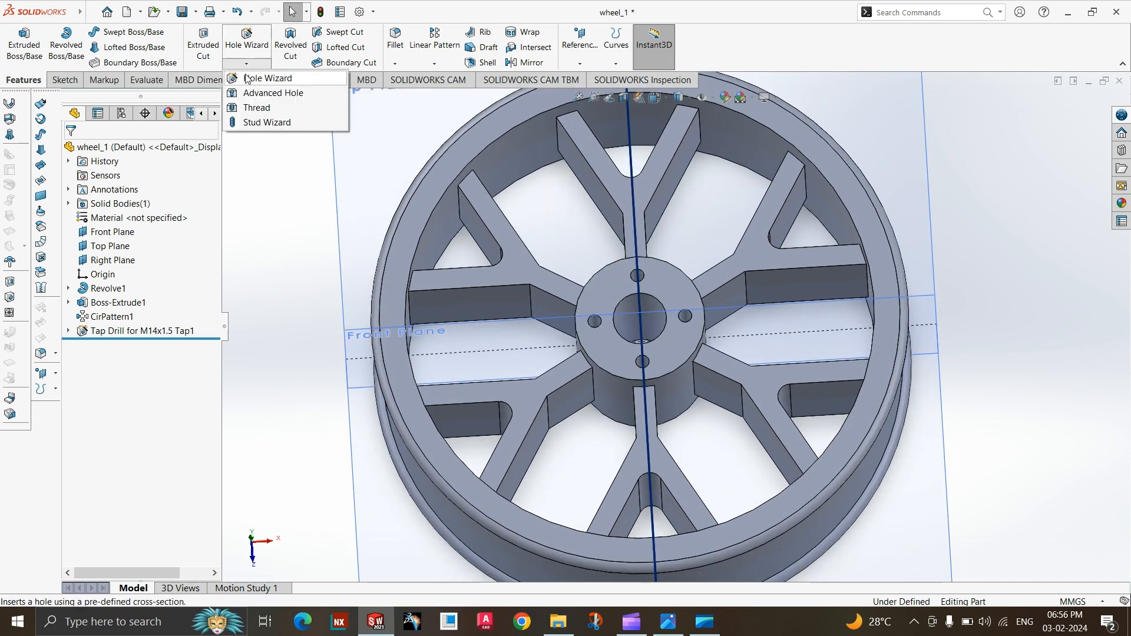
click(248, 107)
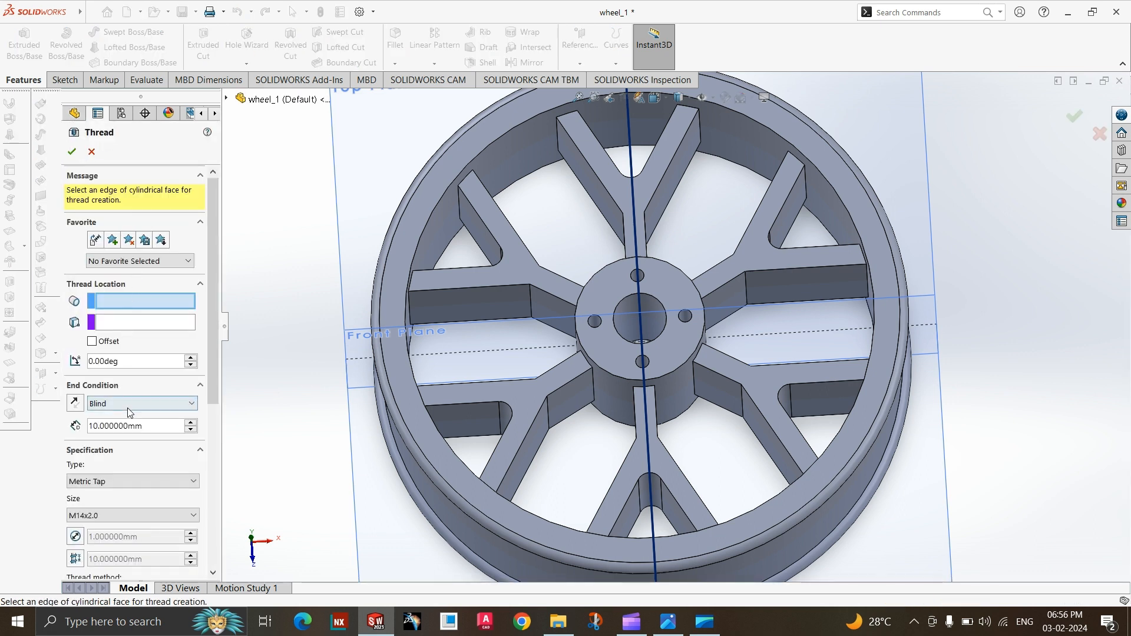
click(113, 513)
scroll(108, 224, up, 2)
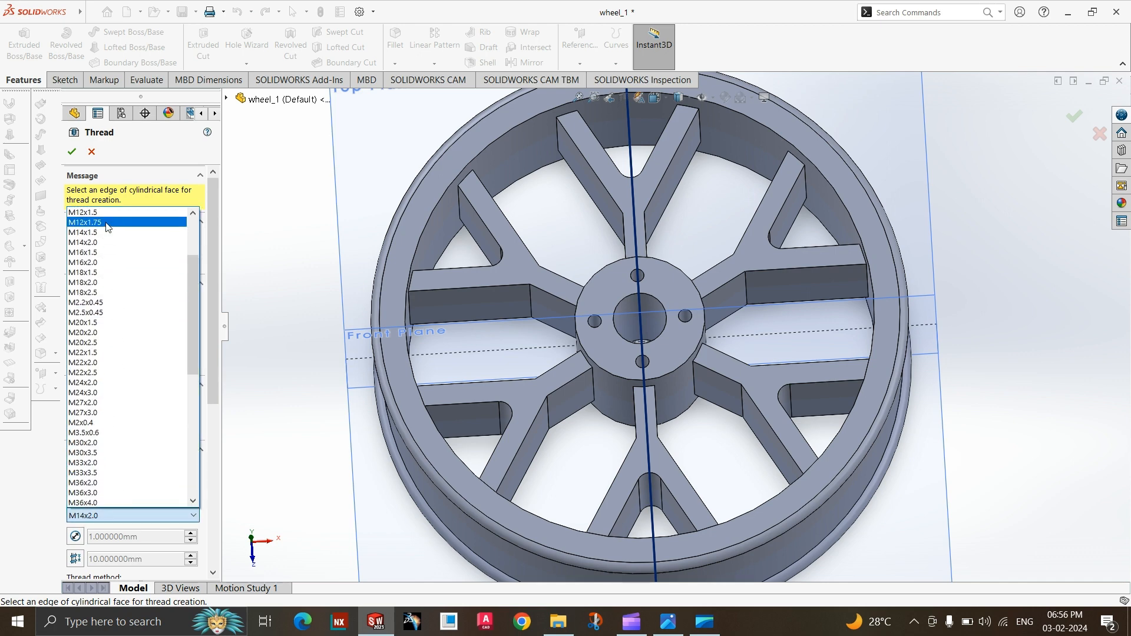
click(107, 226)
Select the circular edge of the hole above the bore as the thread location.
scroll(772, 358, down, 3)
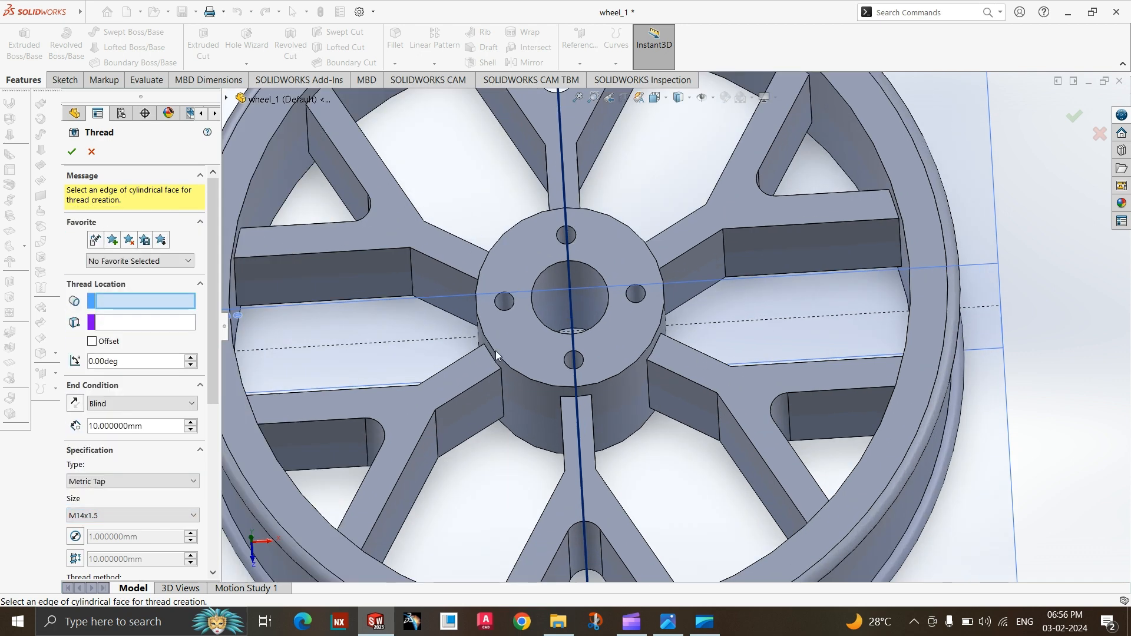
scroll(603, 280, down, 3)
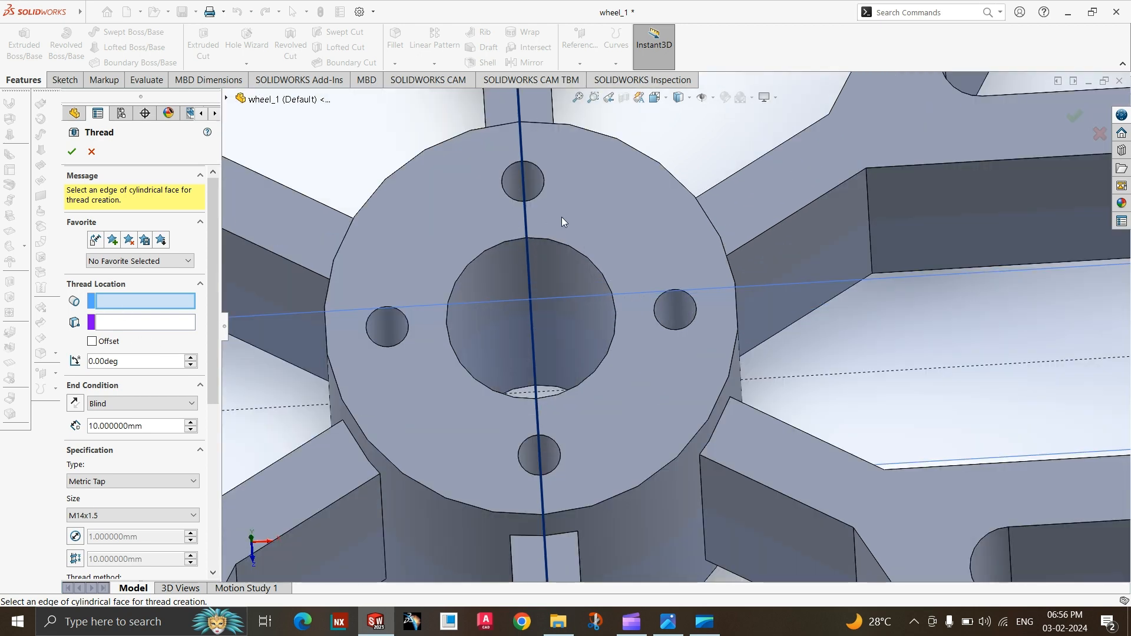
click(541, 174)
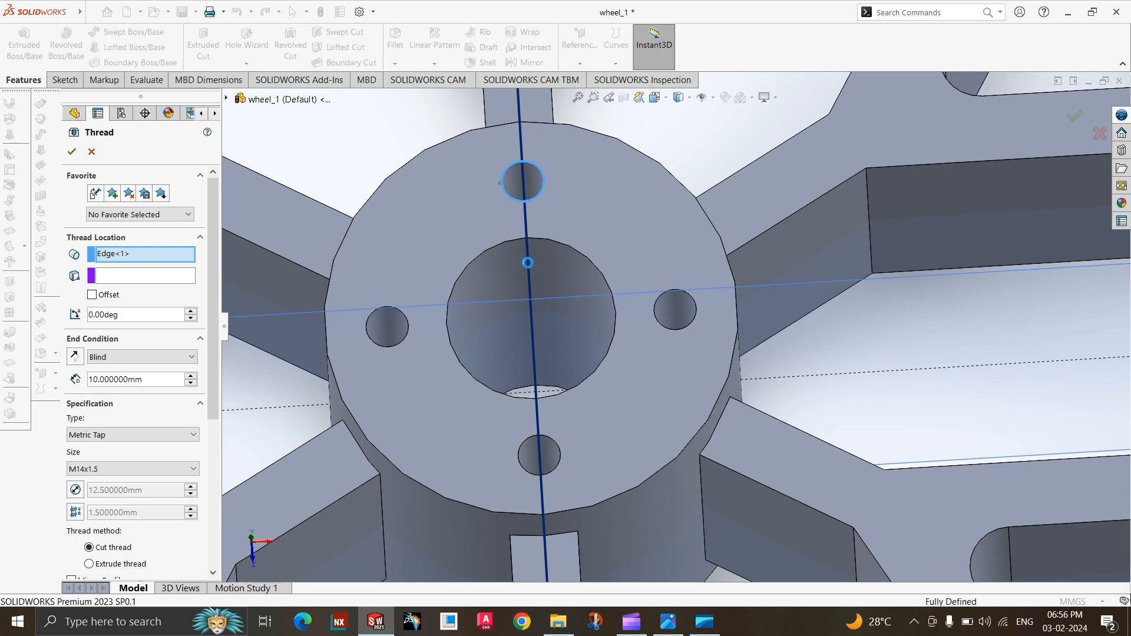
Try the hub's end face as the thread's start location and deselect it.
click(144, 277)
middle_drag(426, 365, 377, 252)
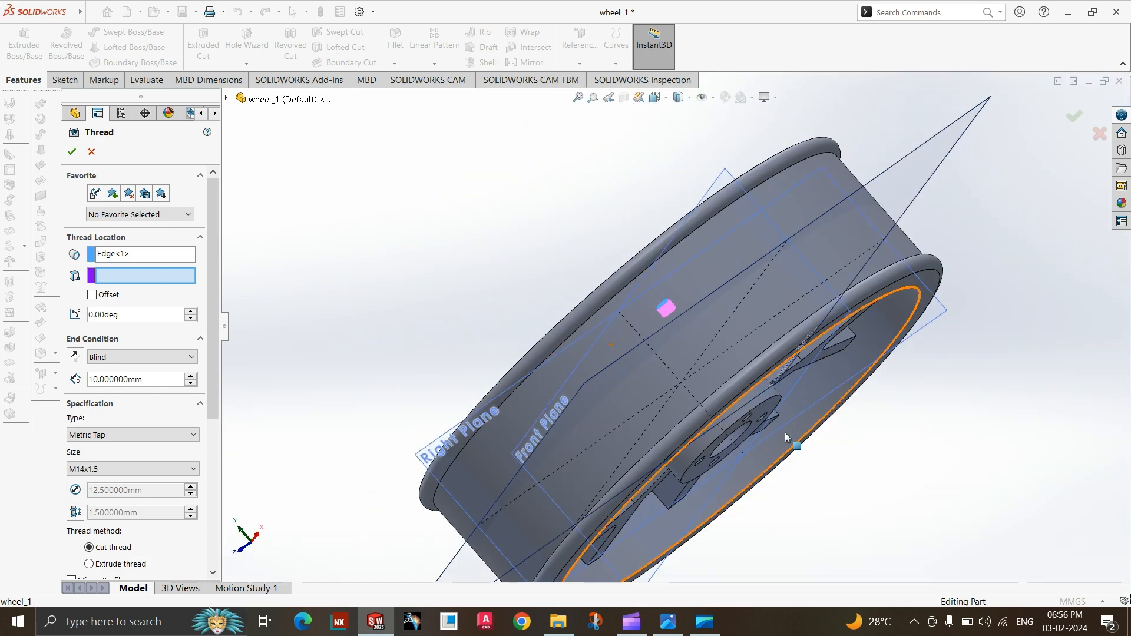
click(698, 474)
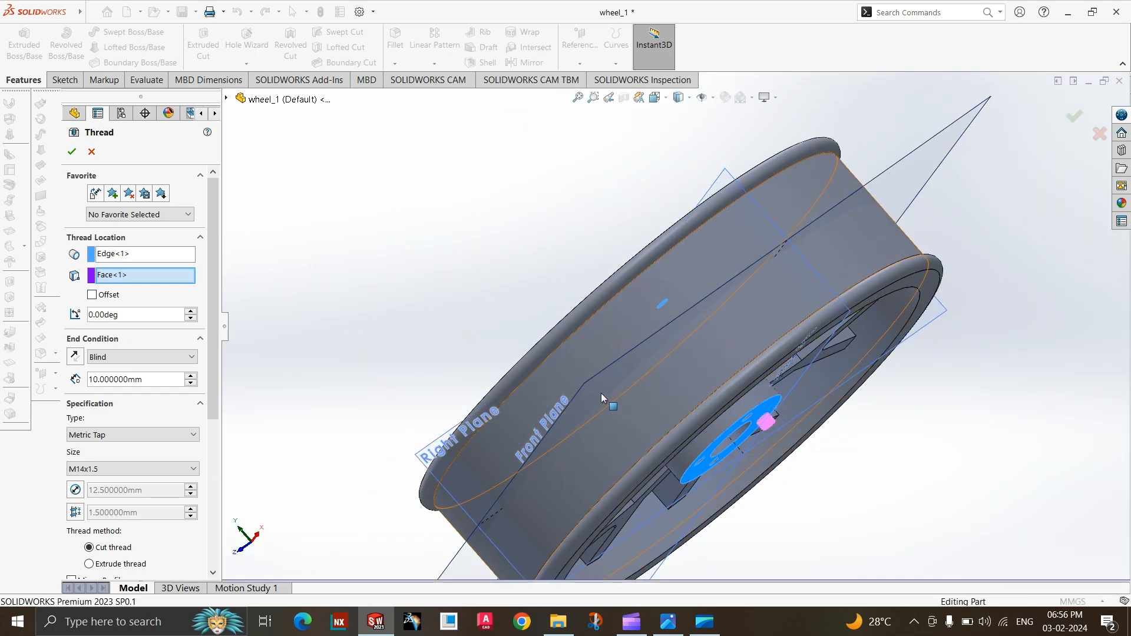
mouse_move(601, 394)
middle_down()
mouse_move(613, 423)
mouse_move(599, 394)
middle_up()
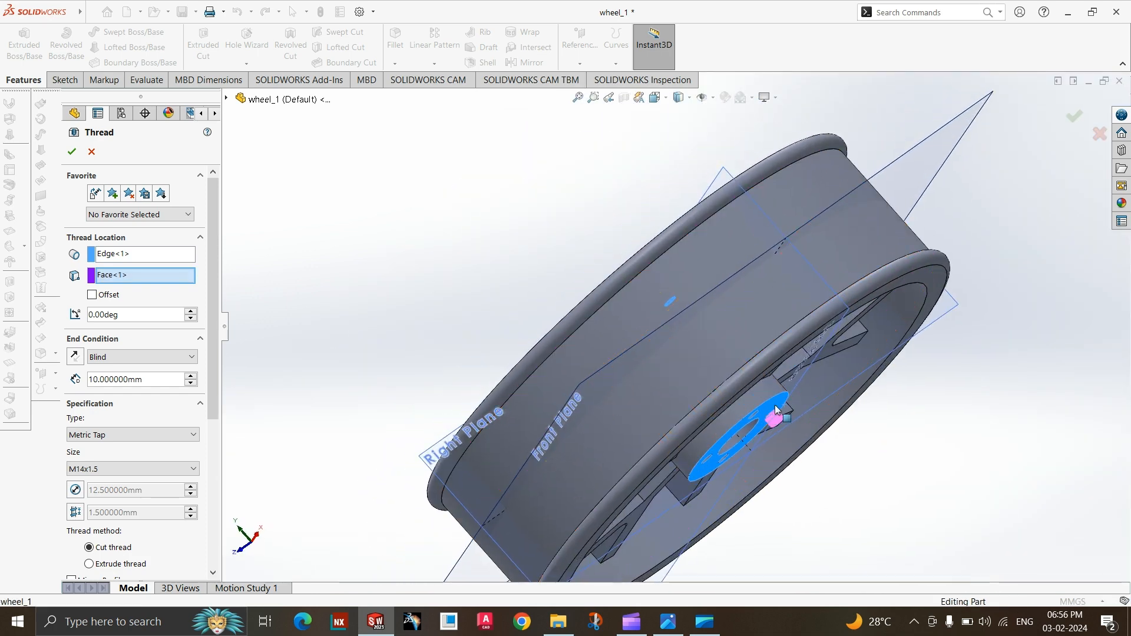
click(716, 452)
middle_drag(699, 430, 715, 341)
scroll(654, 295, down, 8)
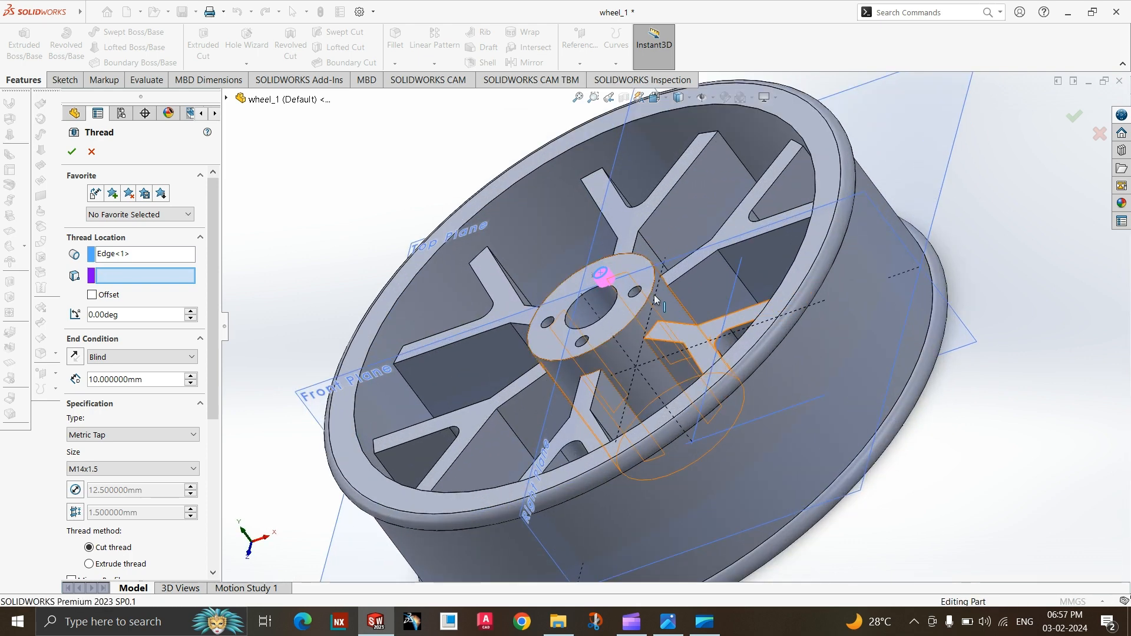
Replace the thread edge with the circular edge of the hole on the negative X side of the hub.
click(121, 255)
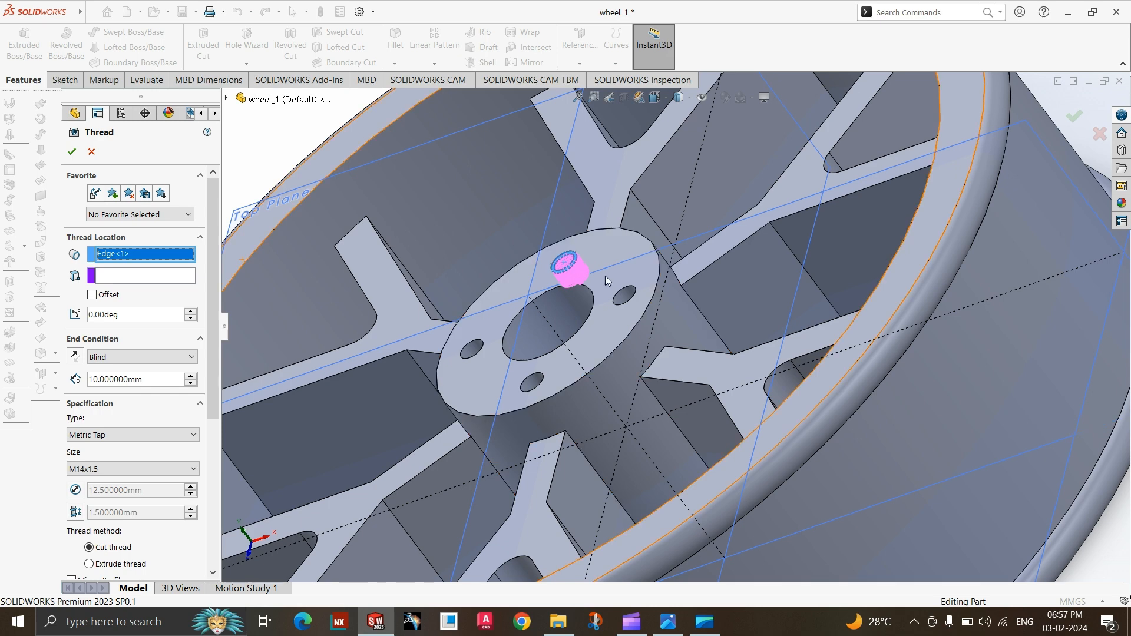
scroll(606, 275, down, 3)
click(635, 299)
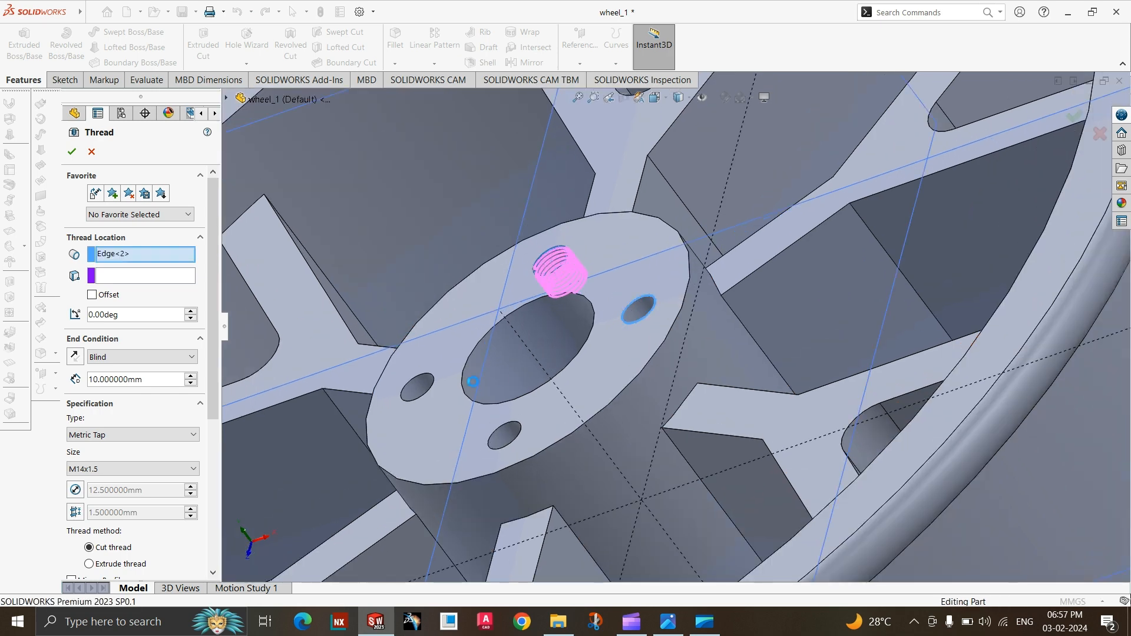
click(424, 380)
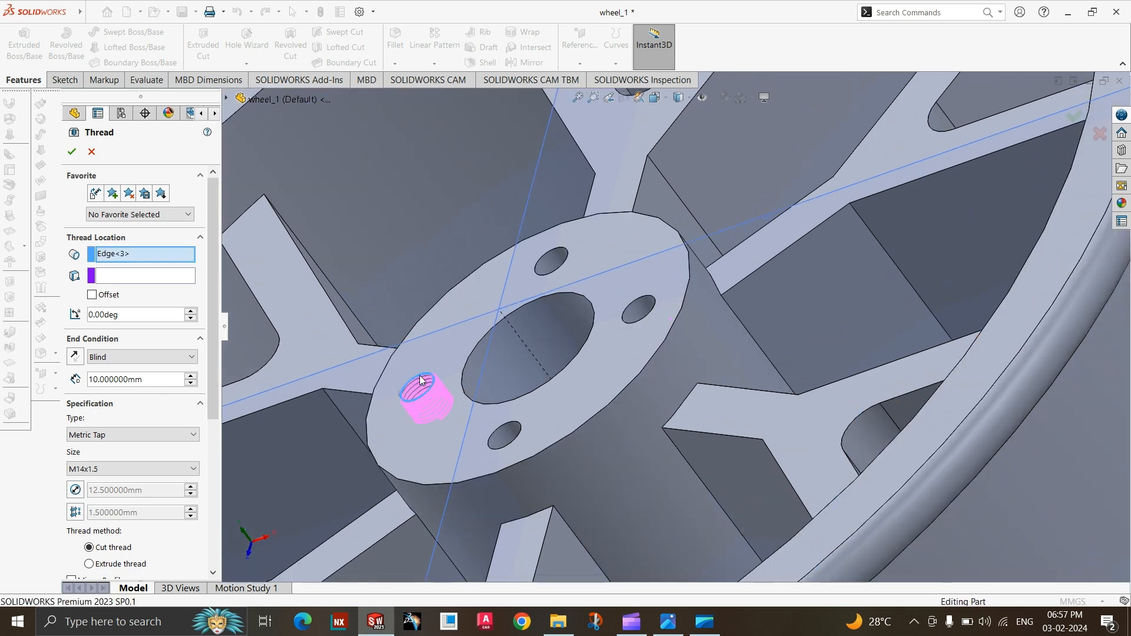
Try blind thread depths of 30 mm and 100 mm.
click(118, 356)
click(115, 354)
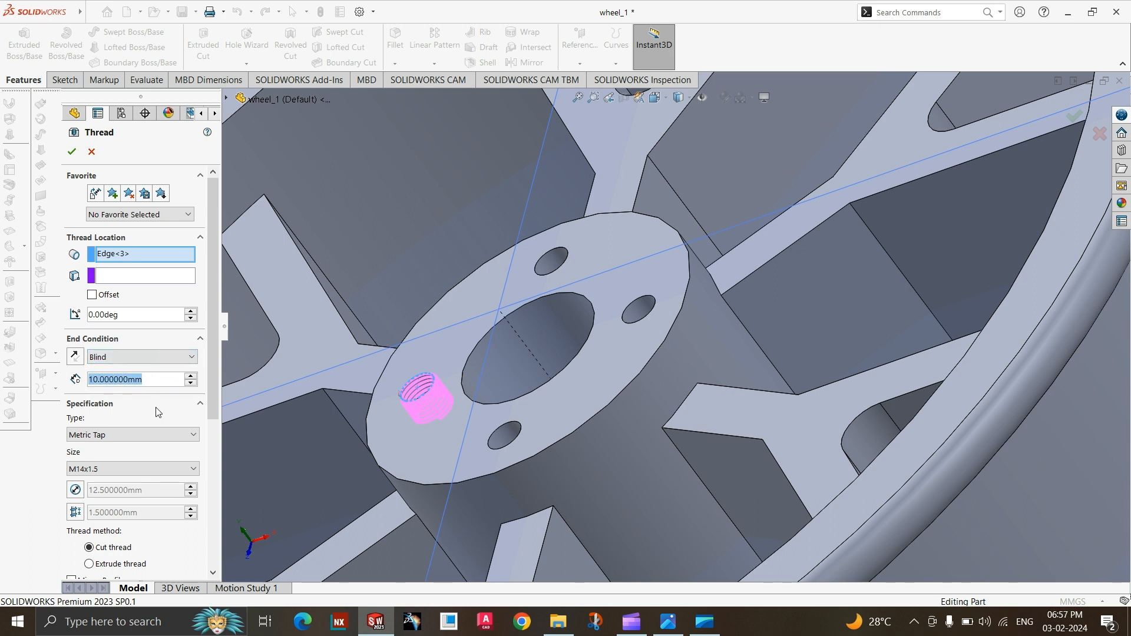
text(30)
key(Return)
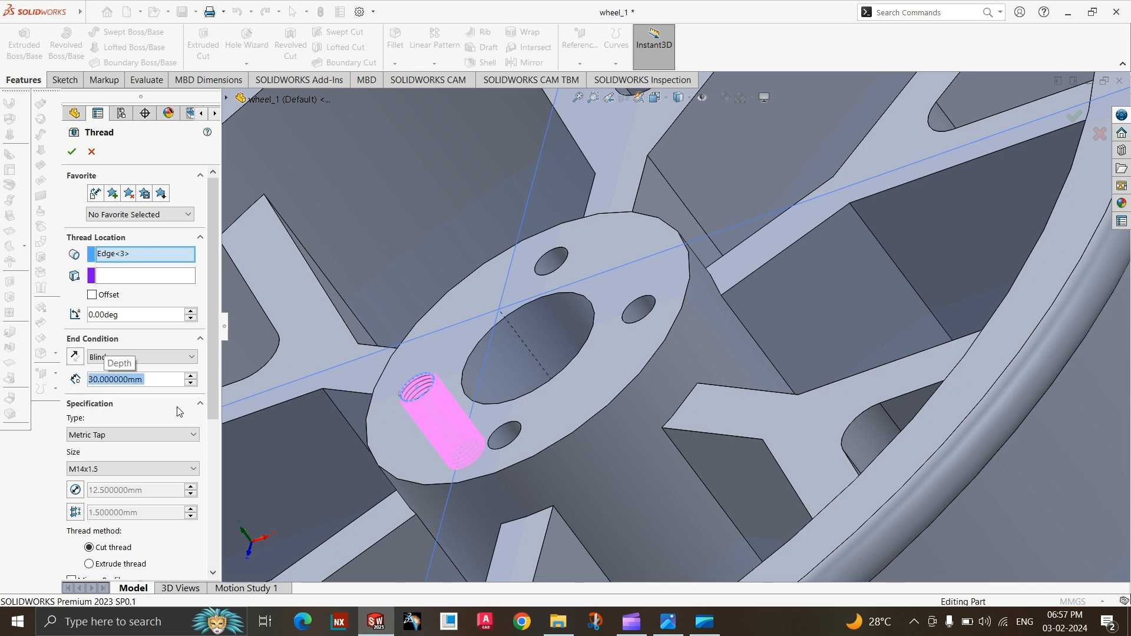
text(100)
key(Return)
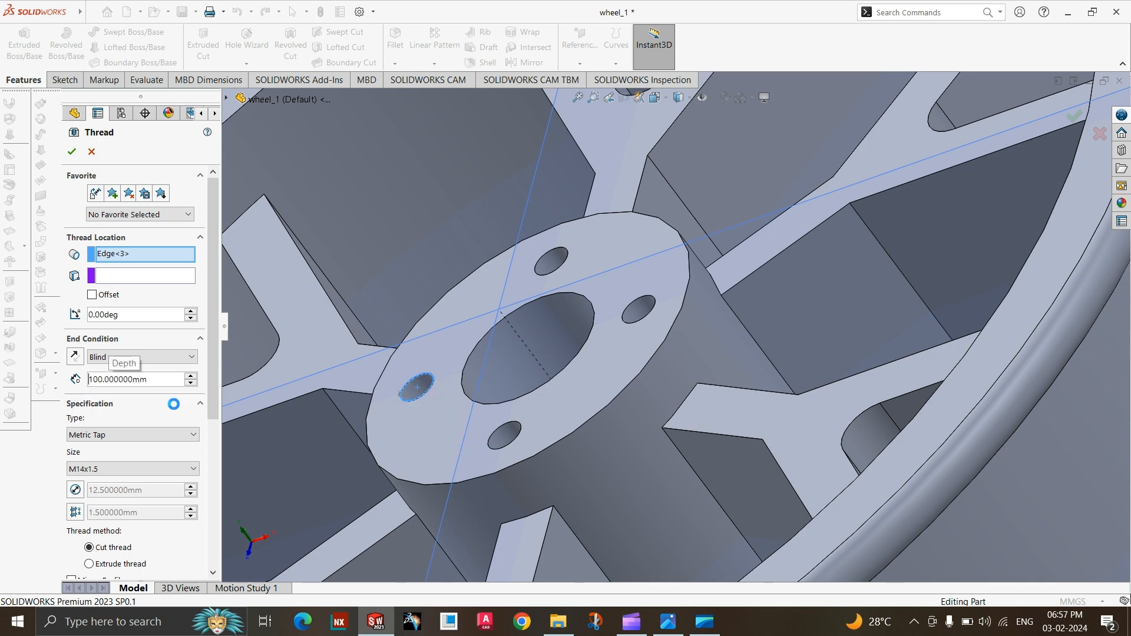
Check the hub length in the reference drawing and set the blind thread depth to 120 mm.
click(673, 622)
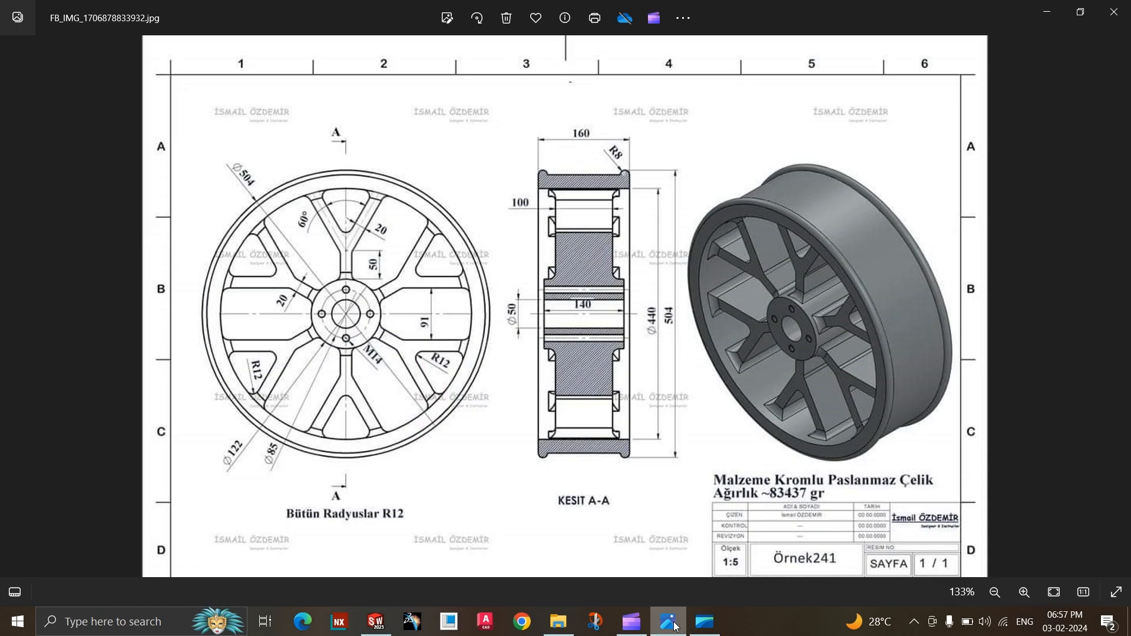
click(675, 626)
scroll(482, 348, up, 4)
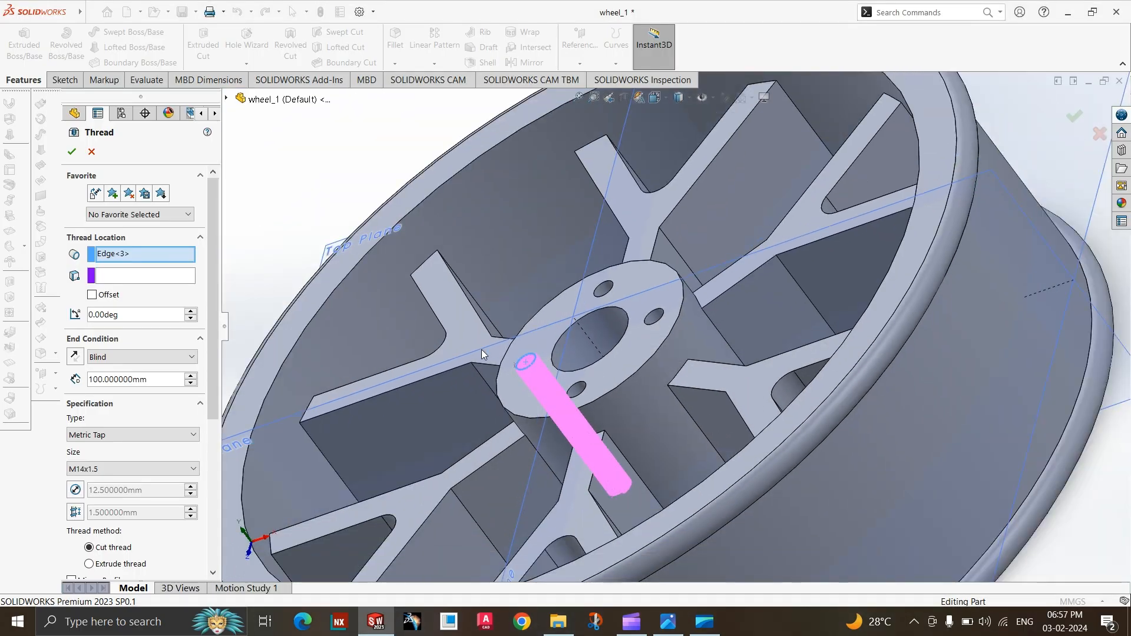
middle_drag(563, 455, 613, 384)
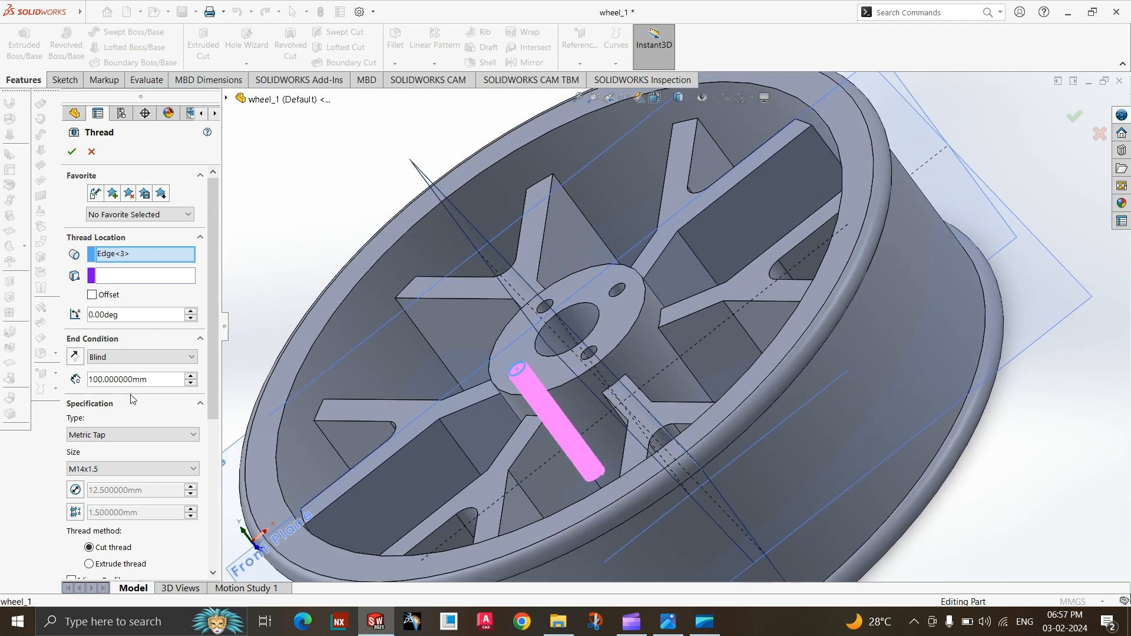
double_click(141, 380)
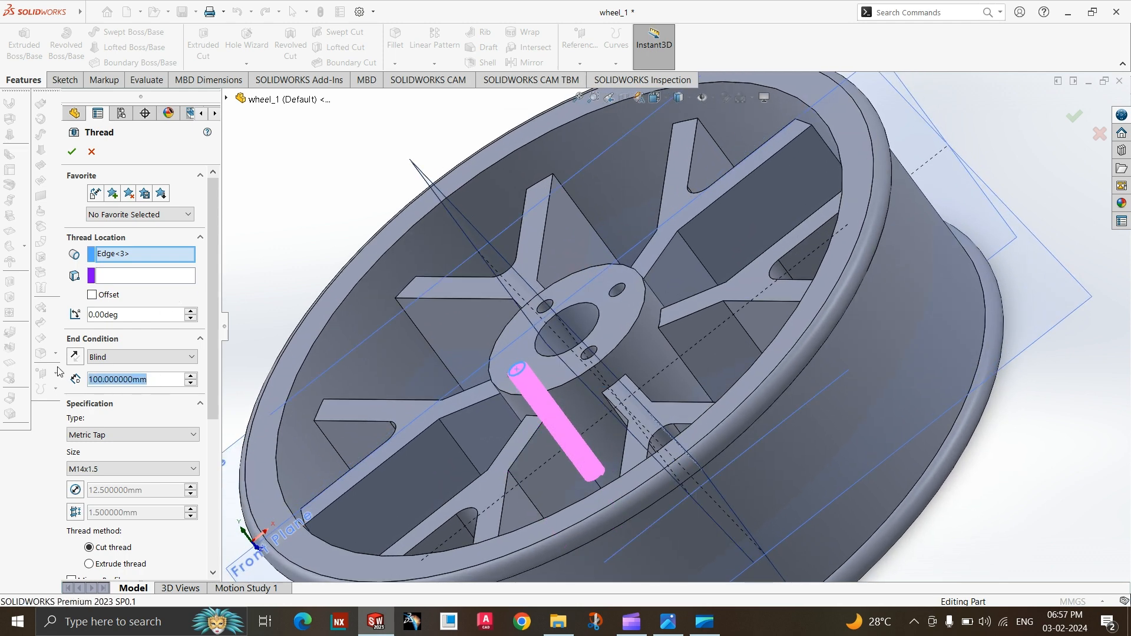
text(120)
key(Return)
Examine how far the thread preview runs through the hub hole, from the front and the back of the wheel.
scroll(450, 336, down, 4)
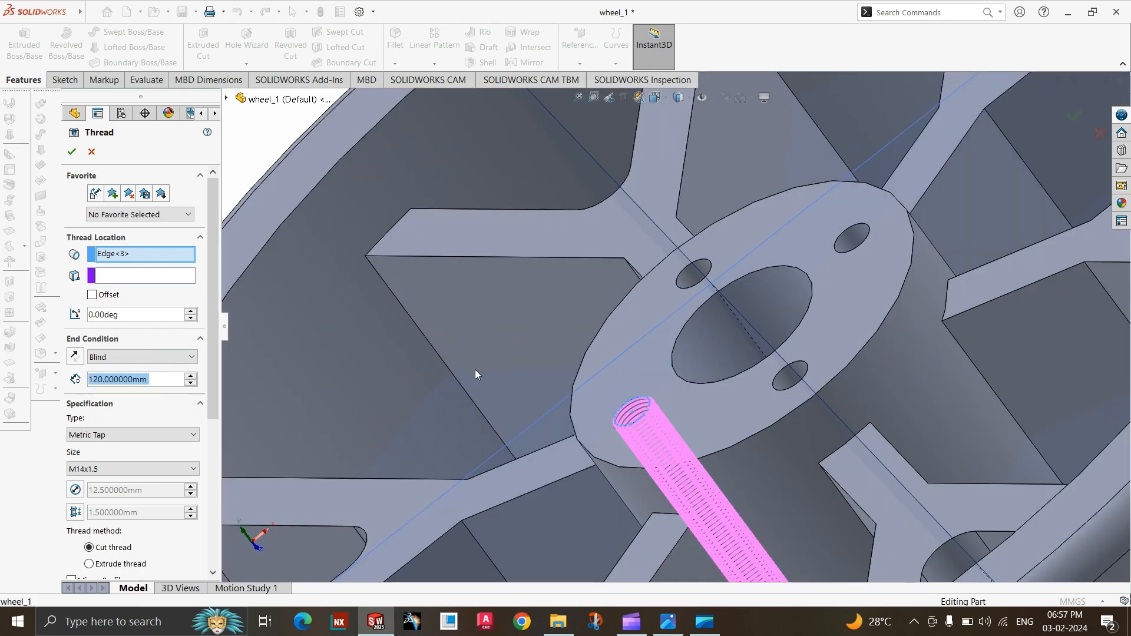
middle_click(475, 369)
scroll(475, 370, up, 7)
scroll(563, 412, down, 2)
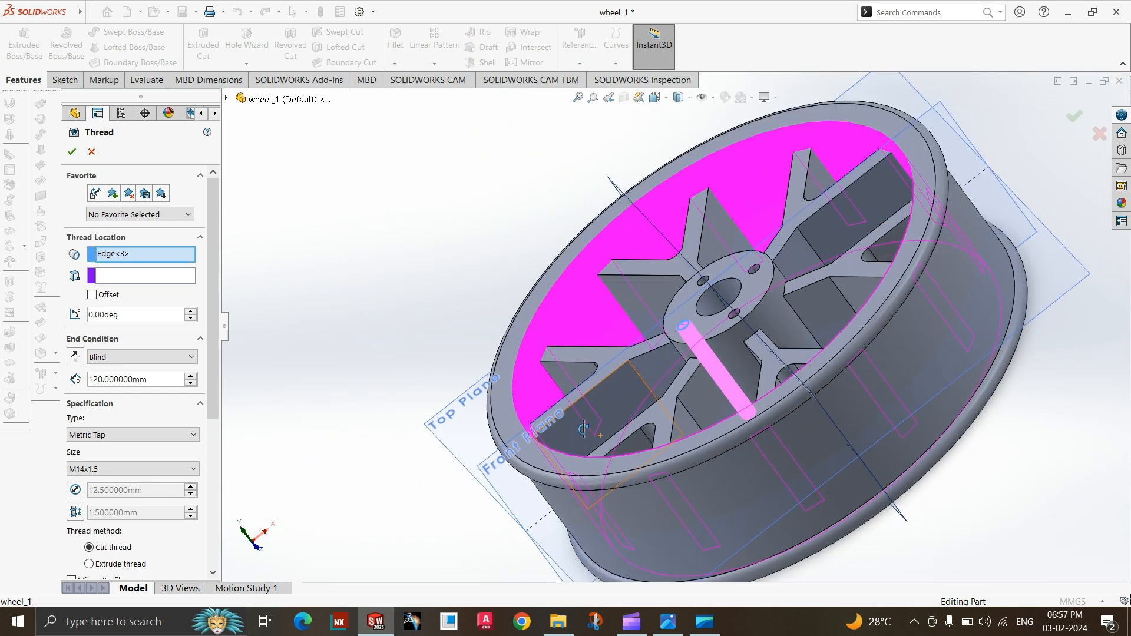
middle_drag(673, 438, 949, 501)
scroll(938, 501, up, 3)
scroll(566, 300, down, 1)
scroll(955, 494, up, 2)
scroll(758, 380, down, 9)
scroll(725, 336, down, 2)
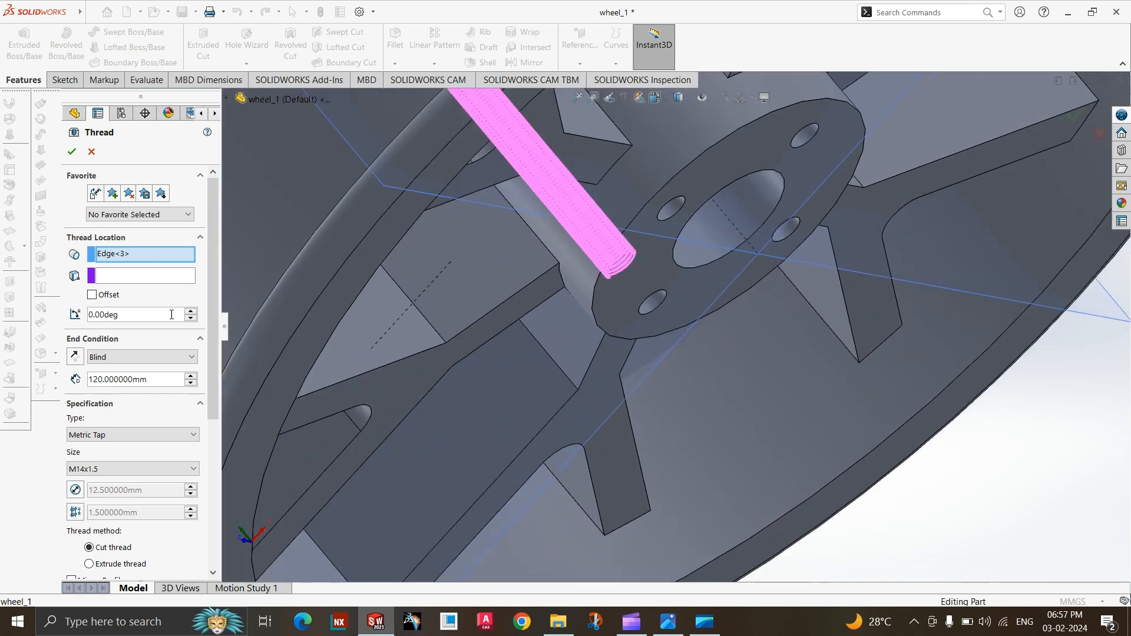
Set the thread's end condition to Up To Selection, end it at the opposite hub face, and create the M14x1.5 cut thread.
click(147, 358)
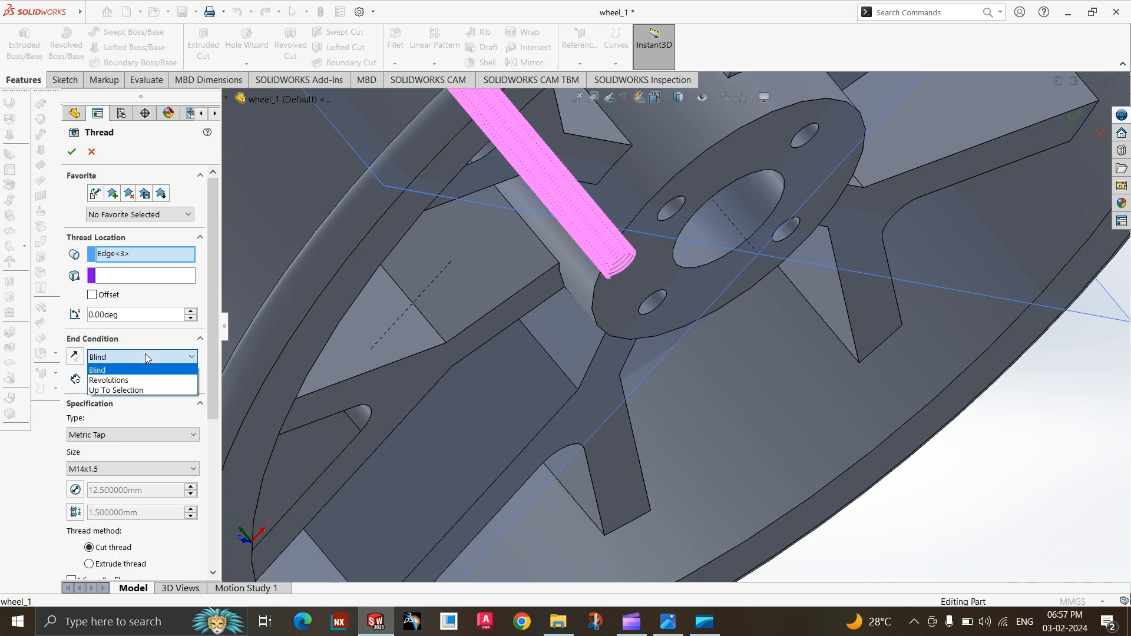
click(145, 354)
click(151, 357)
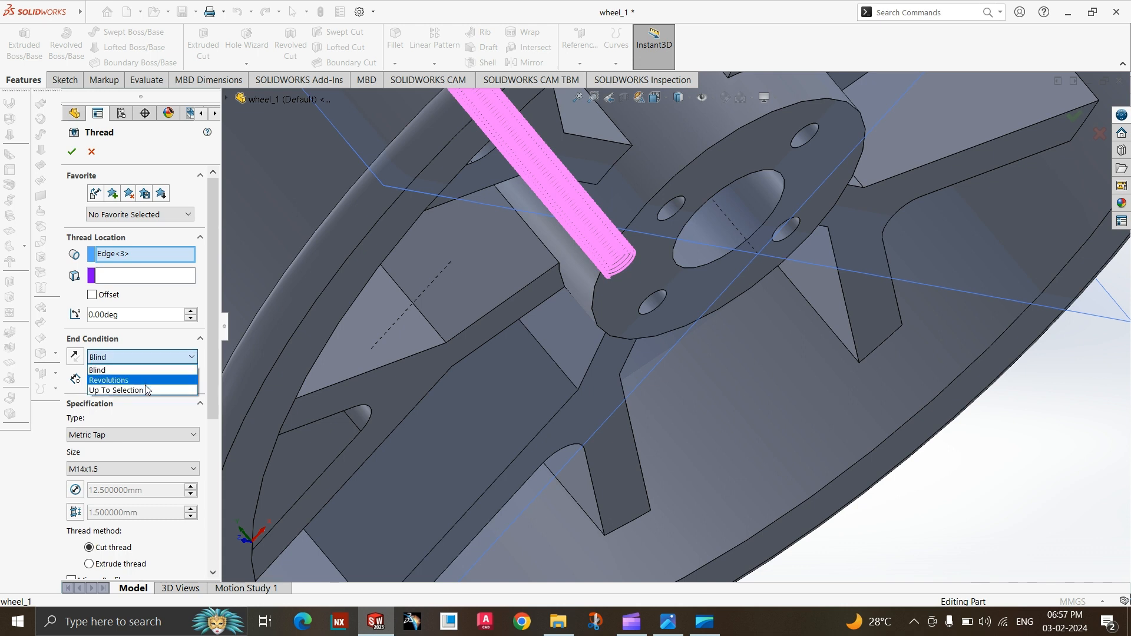
click(146, 390)
click(681, 299)
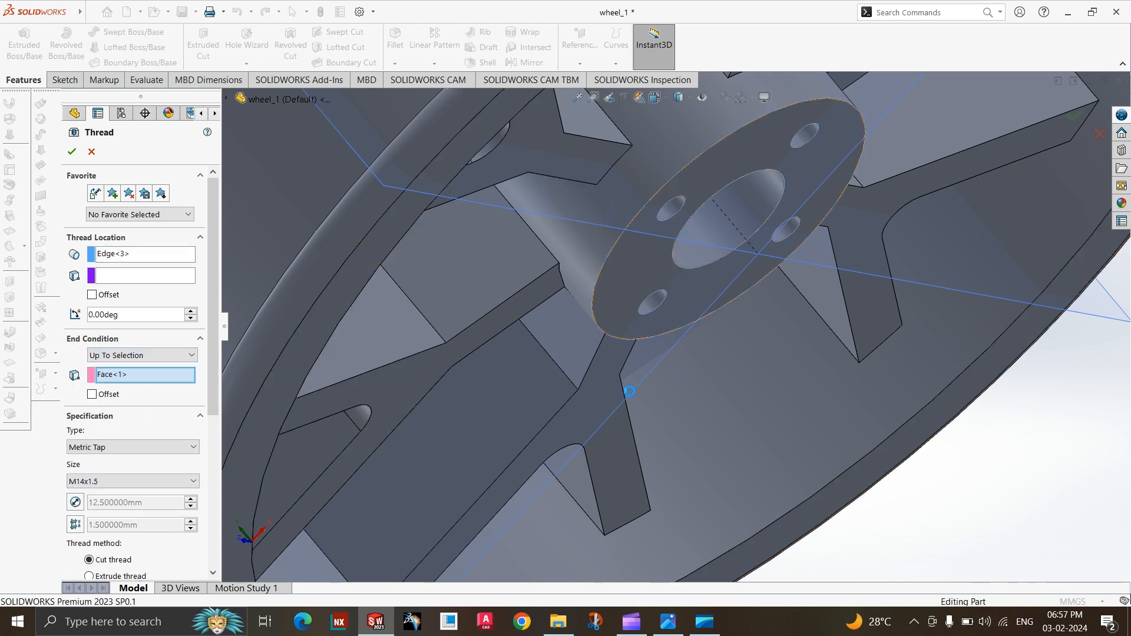
scroll(568, 412, down, 5)
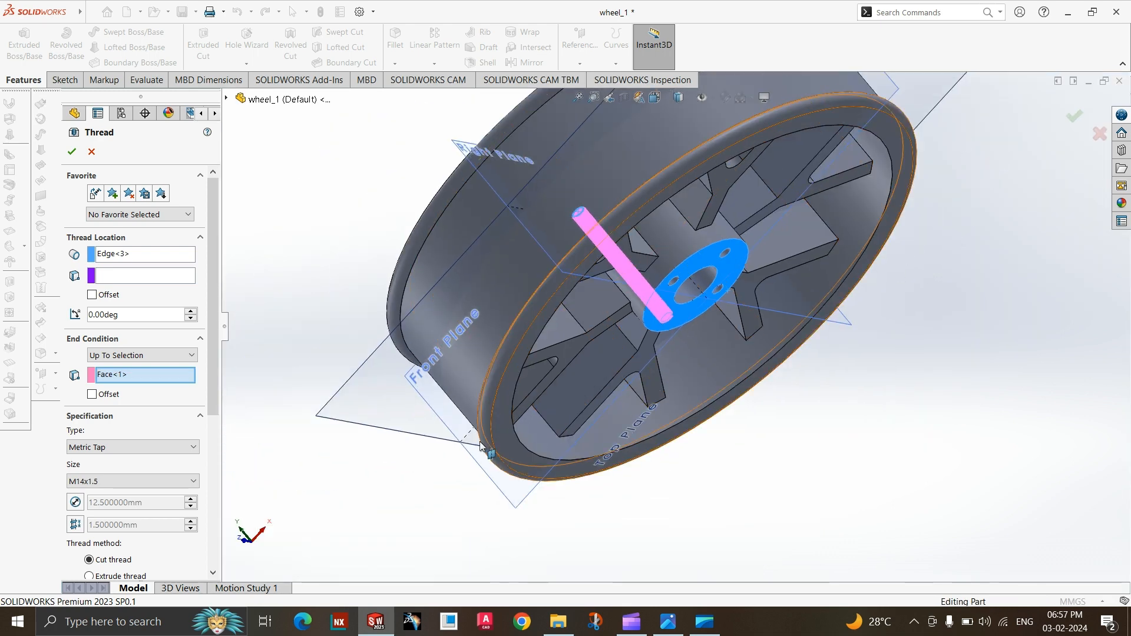
middle_drag(482, 446, 613, 472)
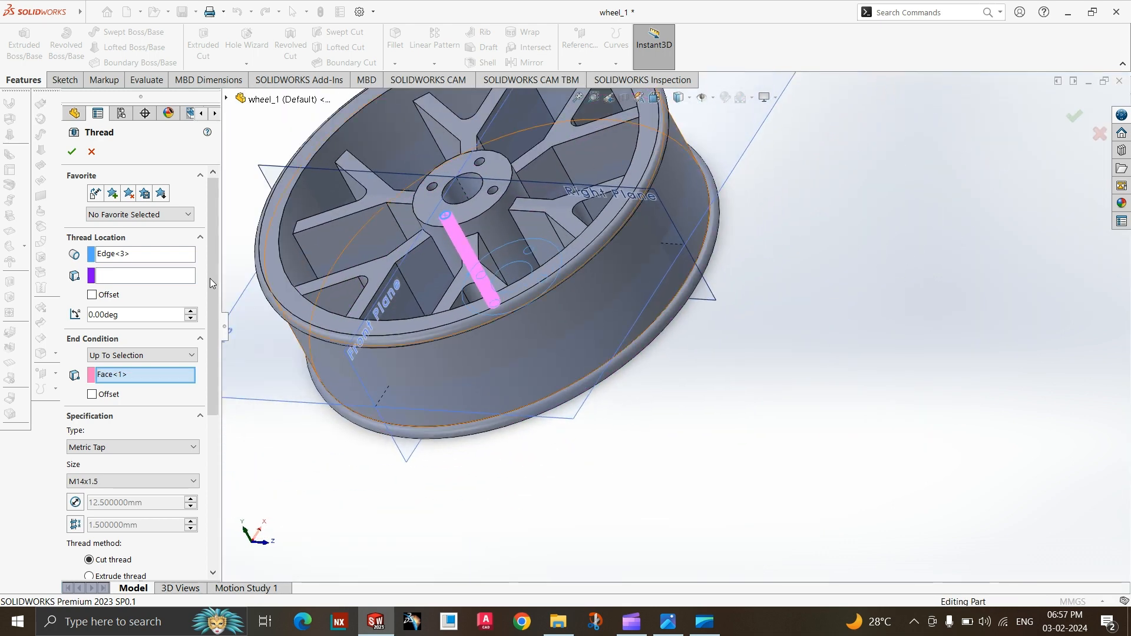
right_click(161, 262)
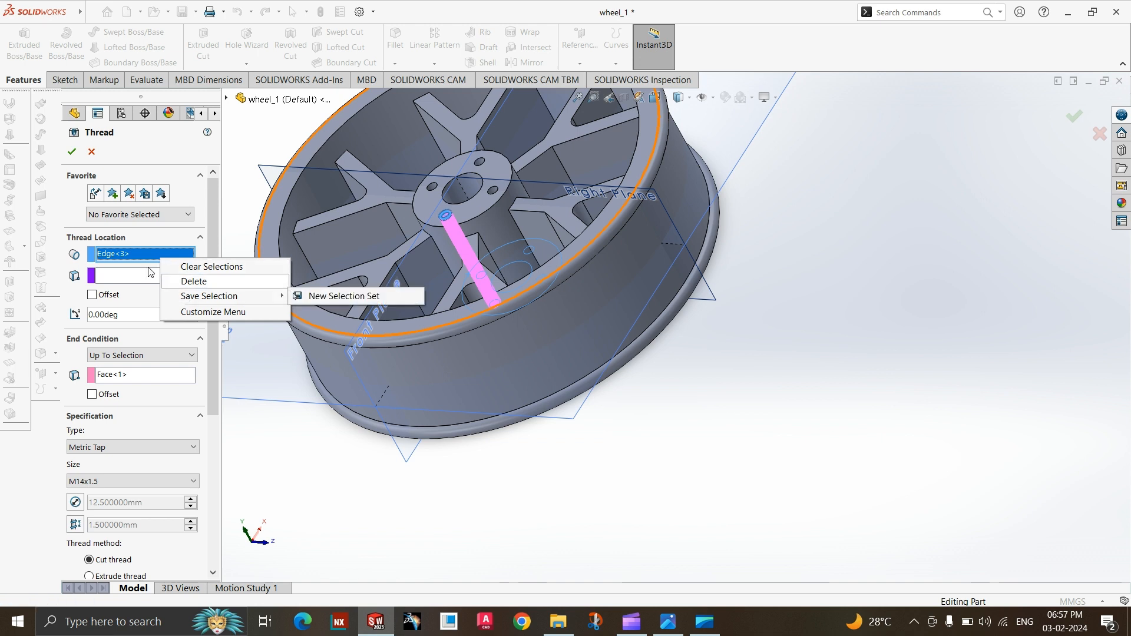
click(76, 159)
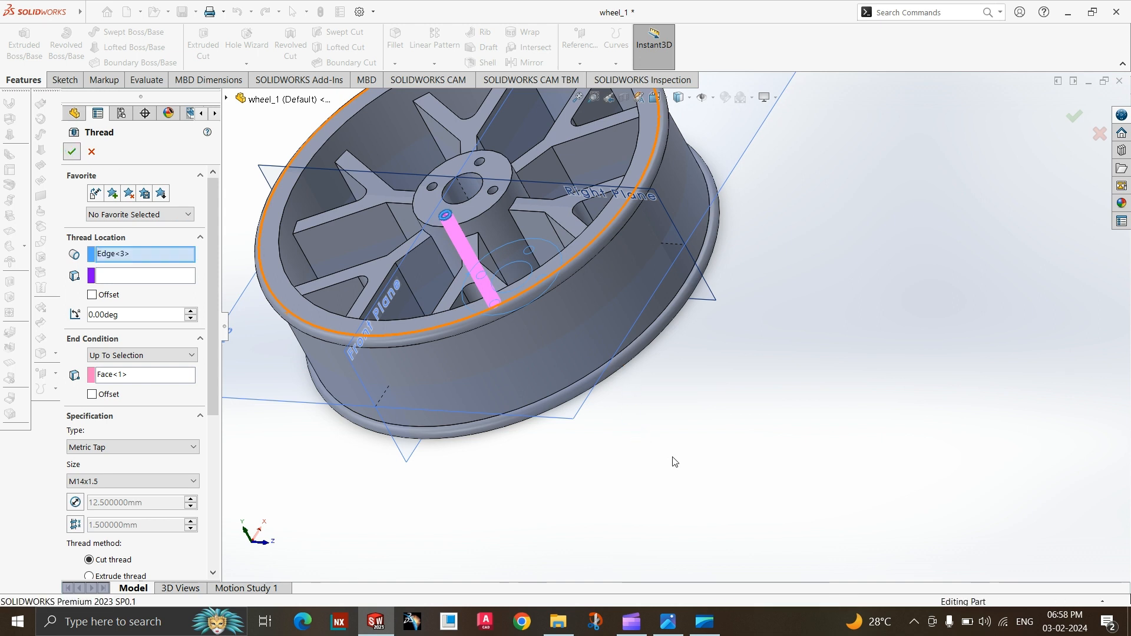
Examine the cut thread inside the hub hole up close and from different angles.
scroll(688, 493, up, 4)
scroll(573, 278, down, 4)
scroll(578, 282, down, 5)
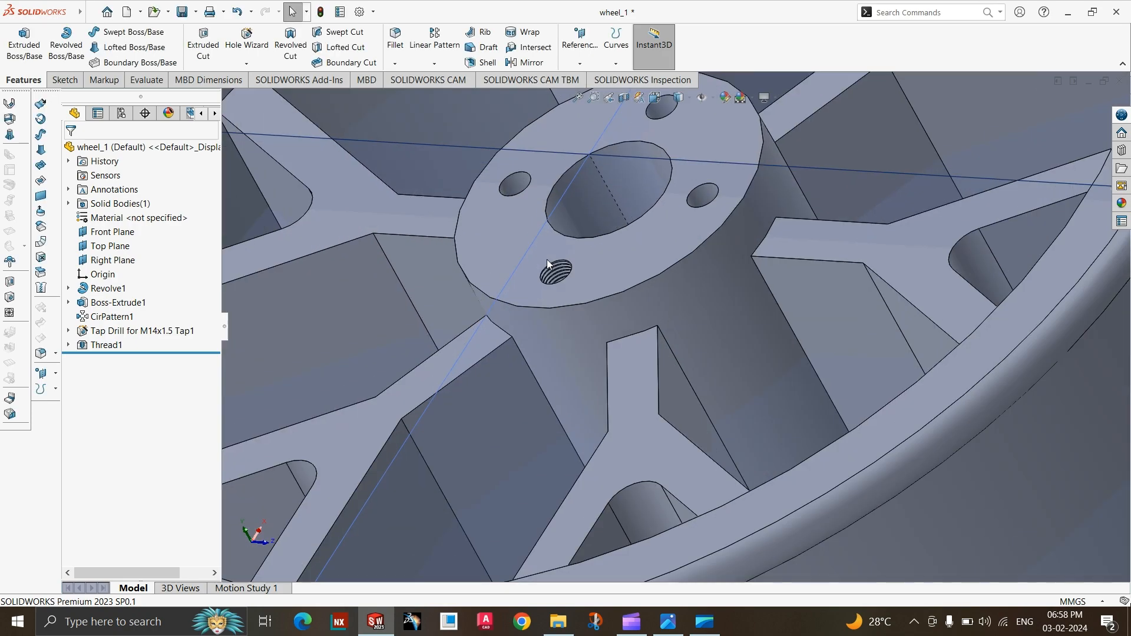
scroll(614, 301, up, 3)
scroll(677, 336, up, 3)
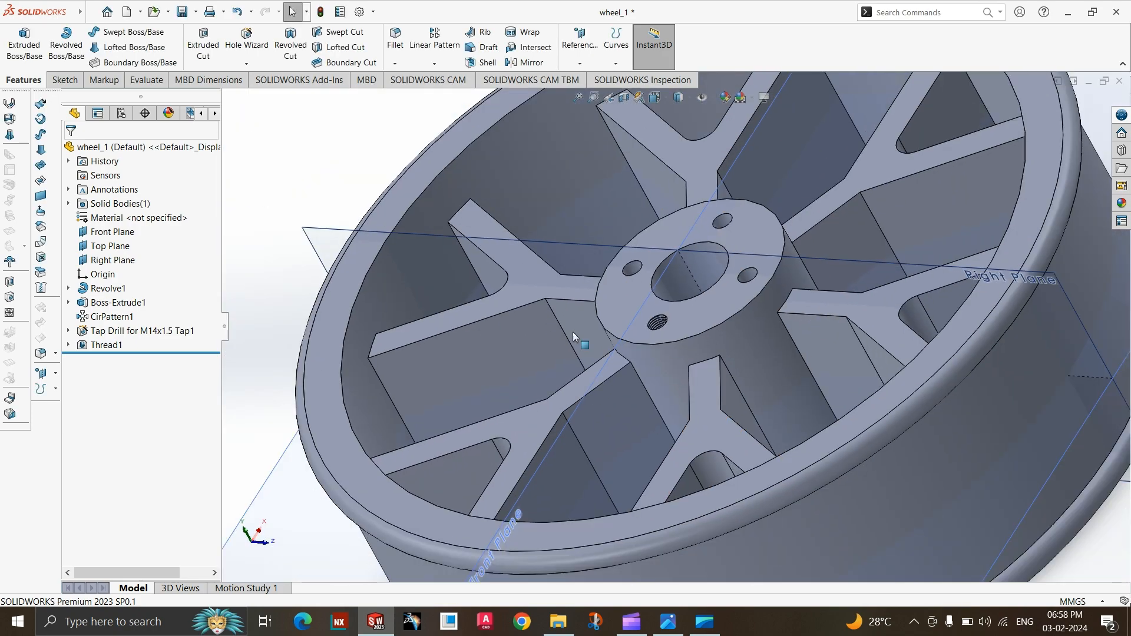
middle_drag(955, 352, 765, 326)
scroll(530, 304, down, 3)
scroll(533, 313, down, 2)
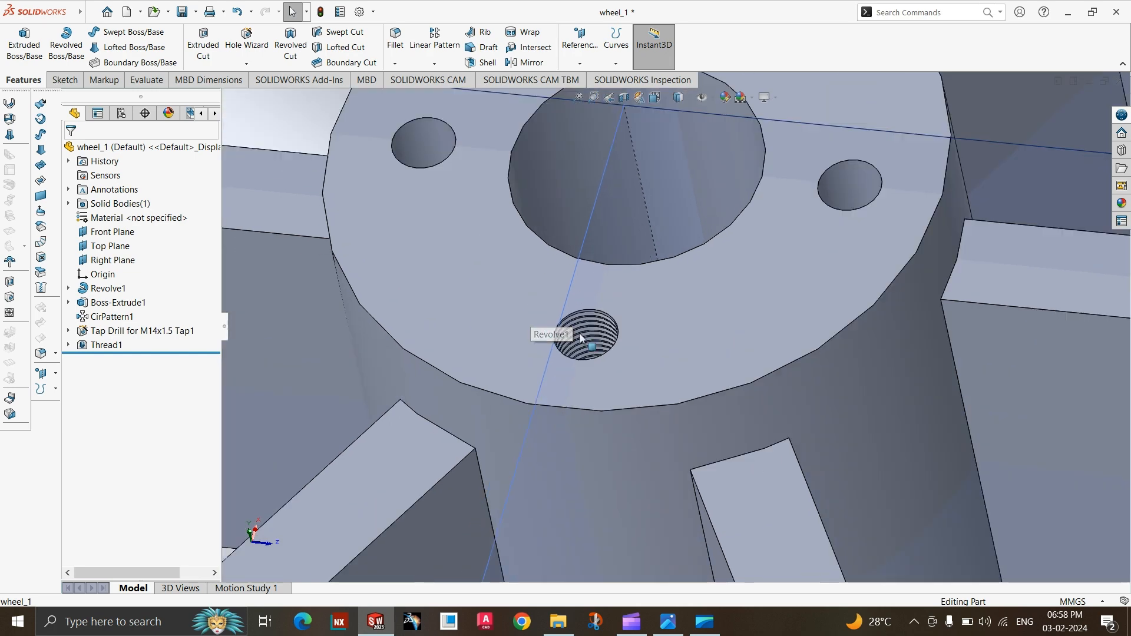
scroll(481, 331, up, 3)
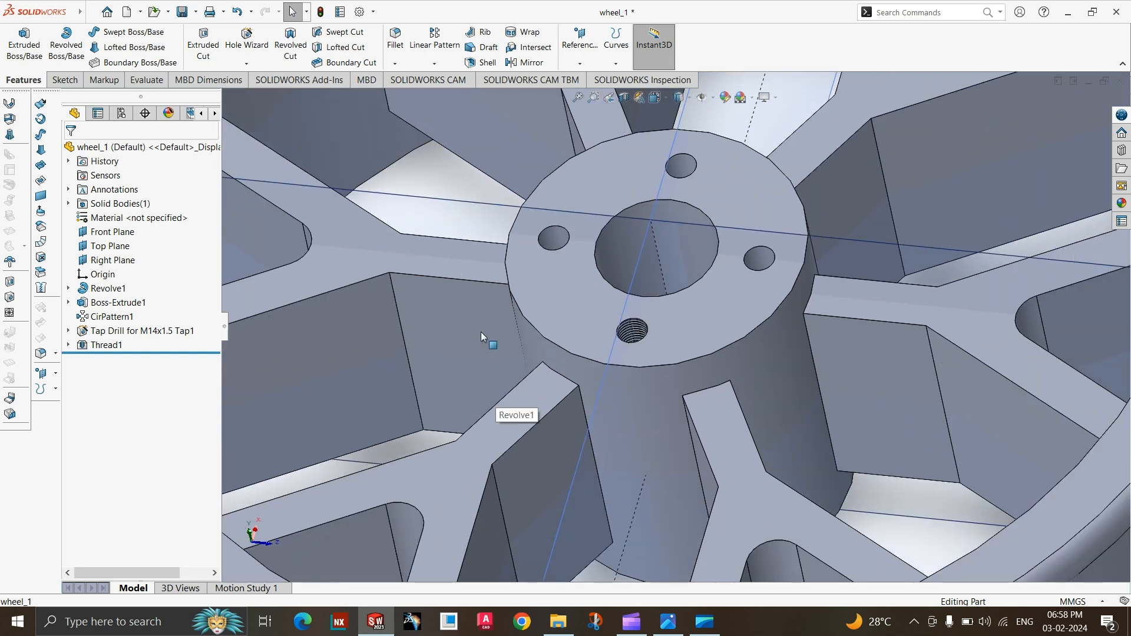
Cut an M14x1.5 Metric Tap thread in a second hub hole, from its circular edge up to the opposite hub face.
click(246, 63)
click(249, 108)
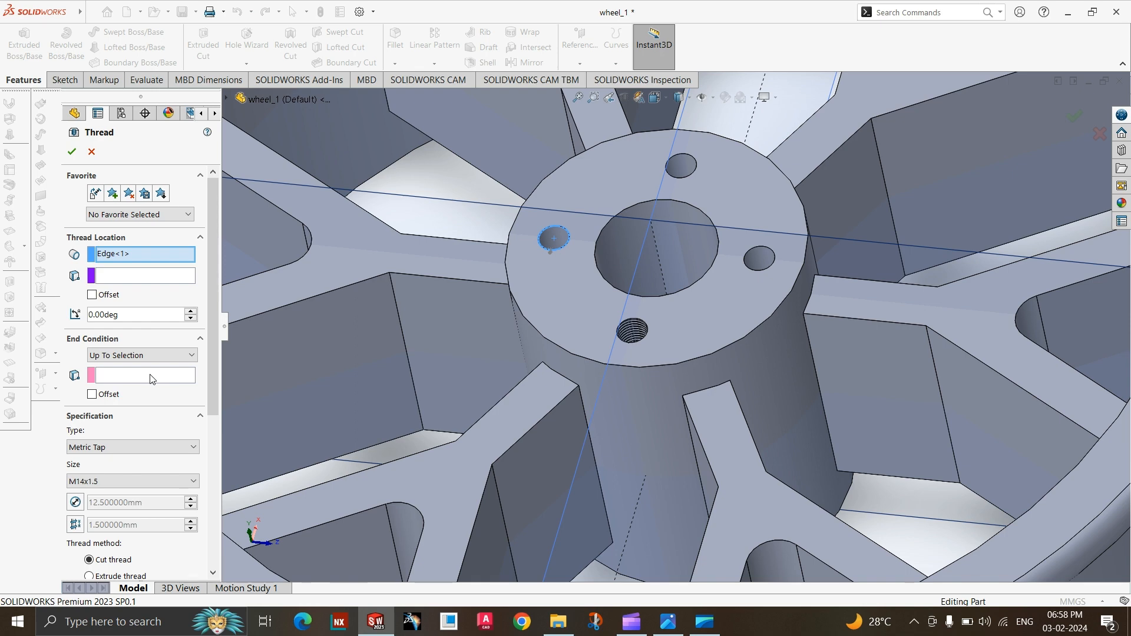
click(152, 377)
middle_drag(691, 374, 617, 239)
scroll(665, 312, up, 4)
scroll(806, 455, down, 4)
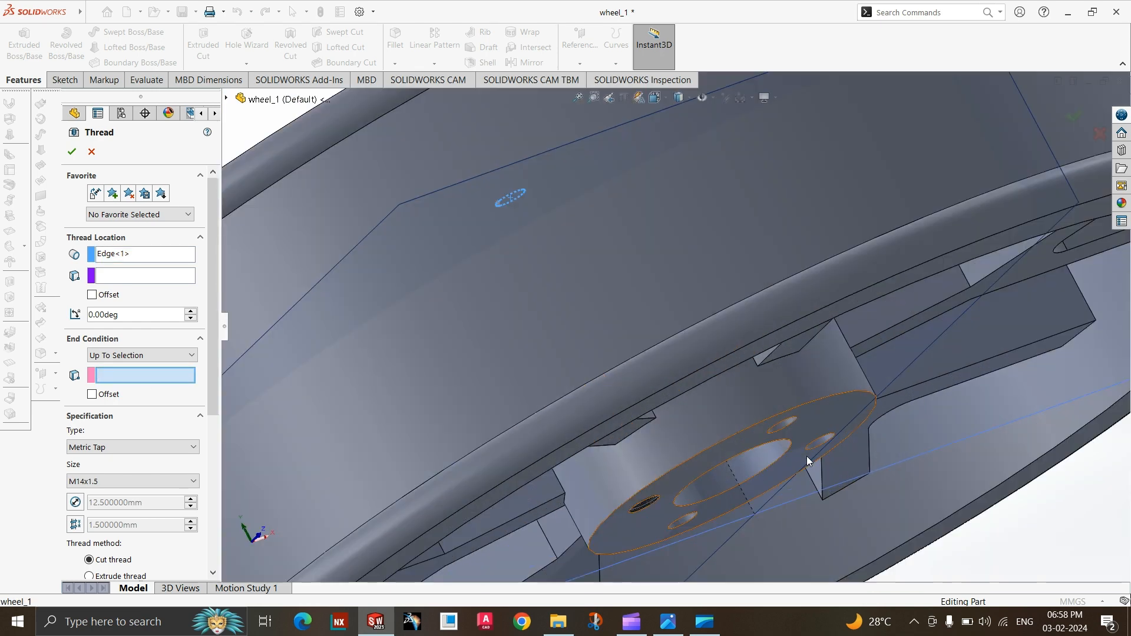
click(829, 416)
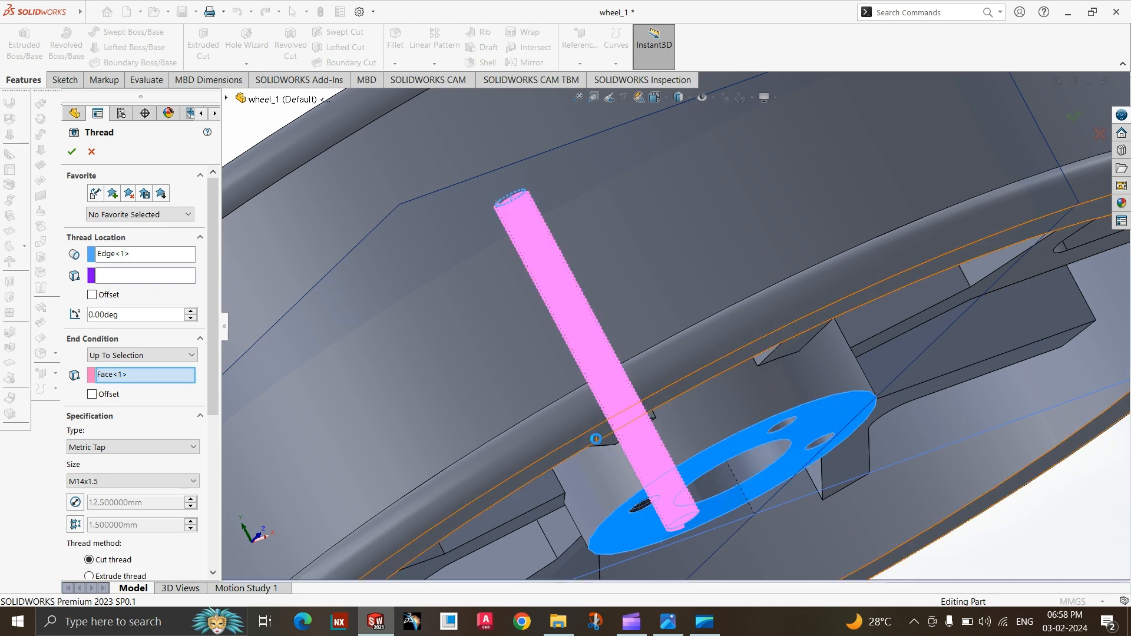
scroll(597, 439, up, 3)
middle_drag(596, 439, 661, 466)
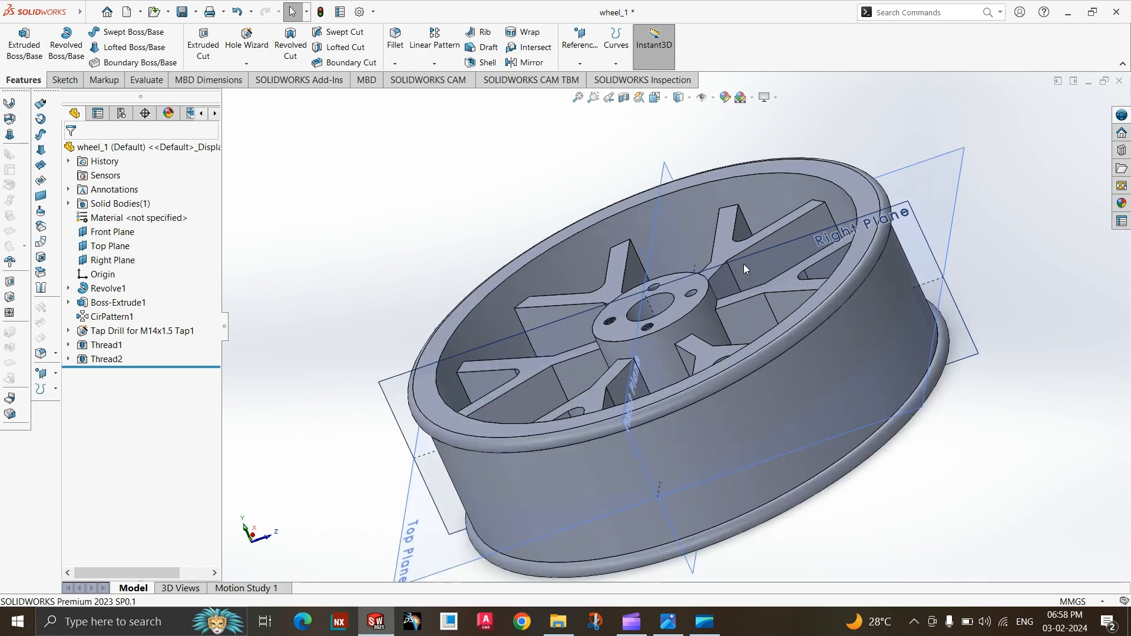
Start a third M14x1.5 thread on the circular edge of one of the two remaining unthreaded hub holes.
scroll(648, 318, down, 8)
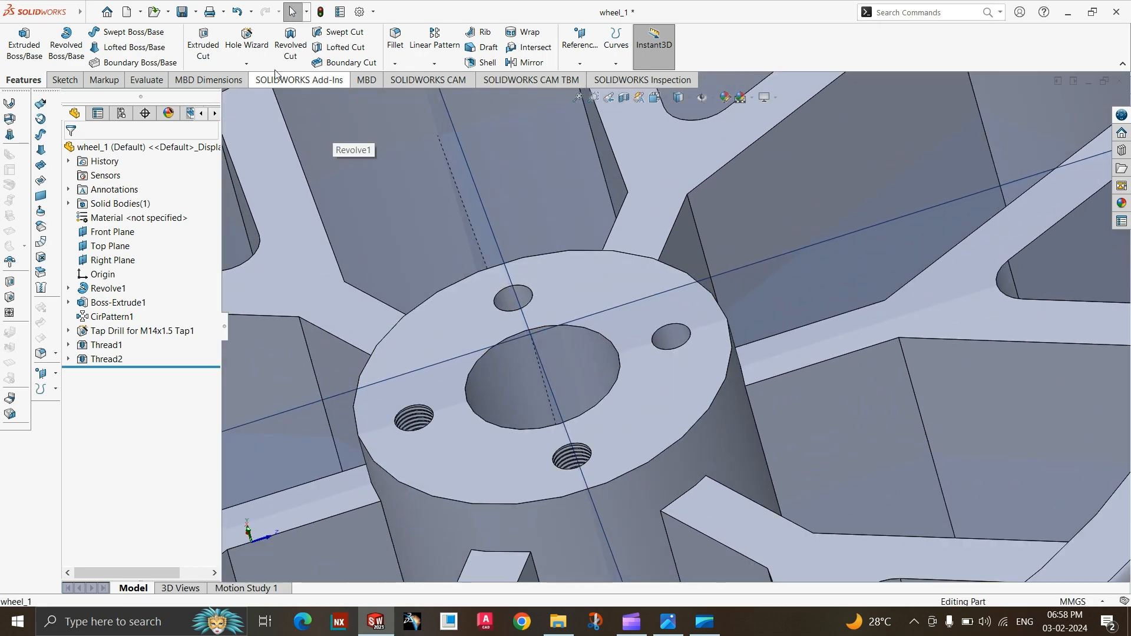
click(246, 63)
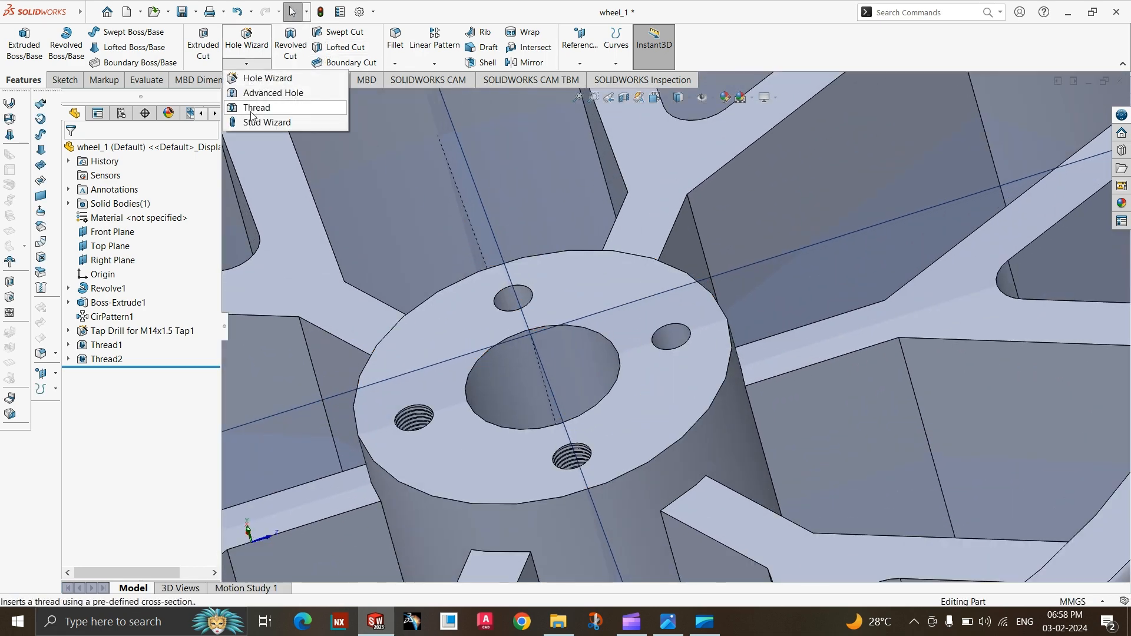
click(251, 108)
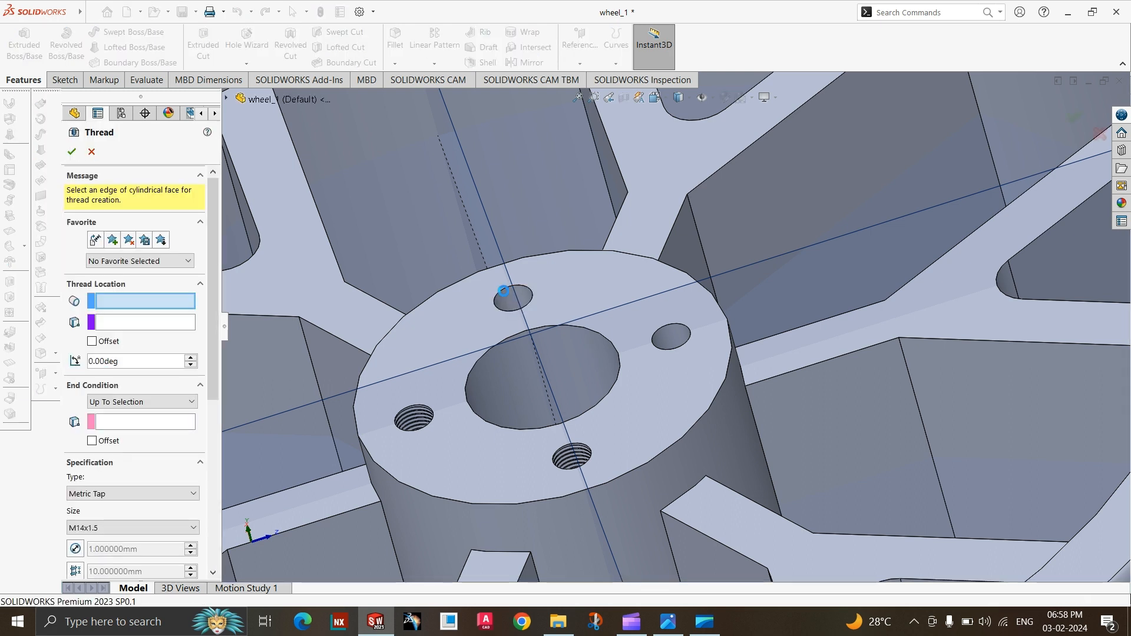
click(504, 291)
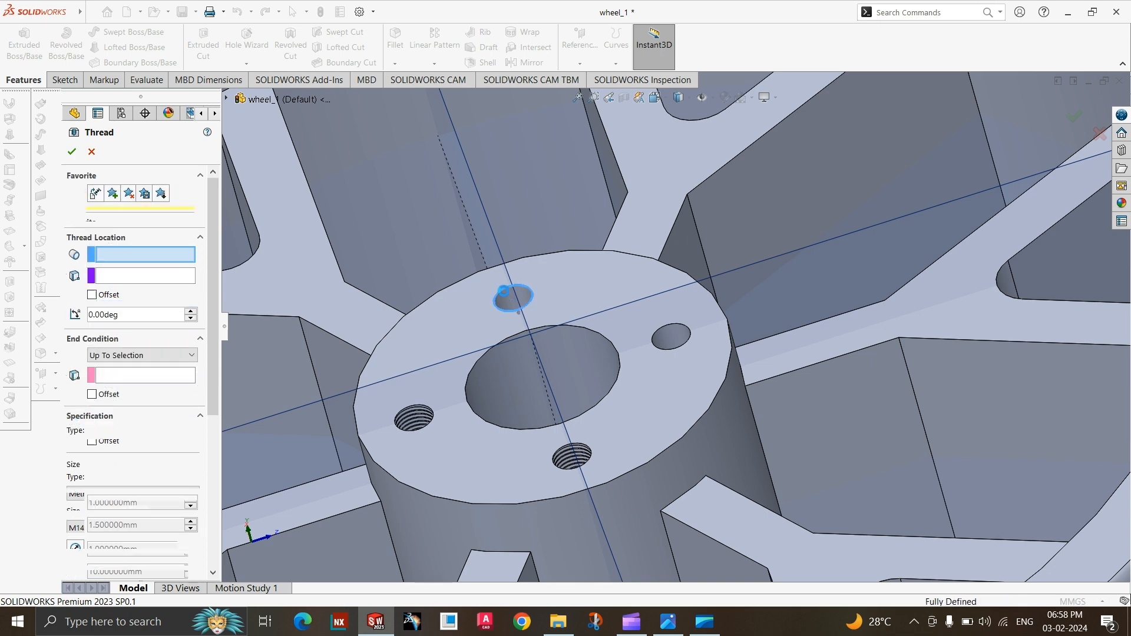
Try to create the thread with the opposite hub face as its start location, and clear that face again.
click(148, 277)
scroll(500, 300, up, 3)
middle_drag(645, 418, 559, 258)
scroll(627, 403, up, 2)
scroll(627, 404, down, 3)
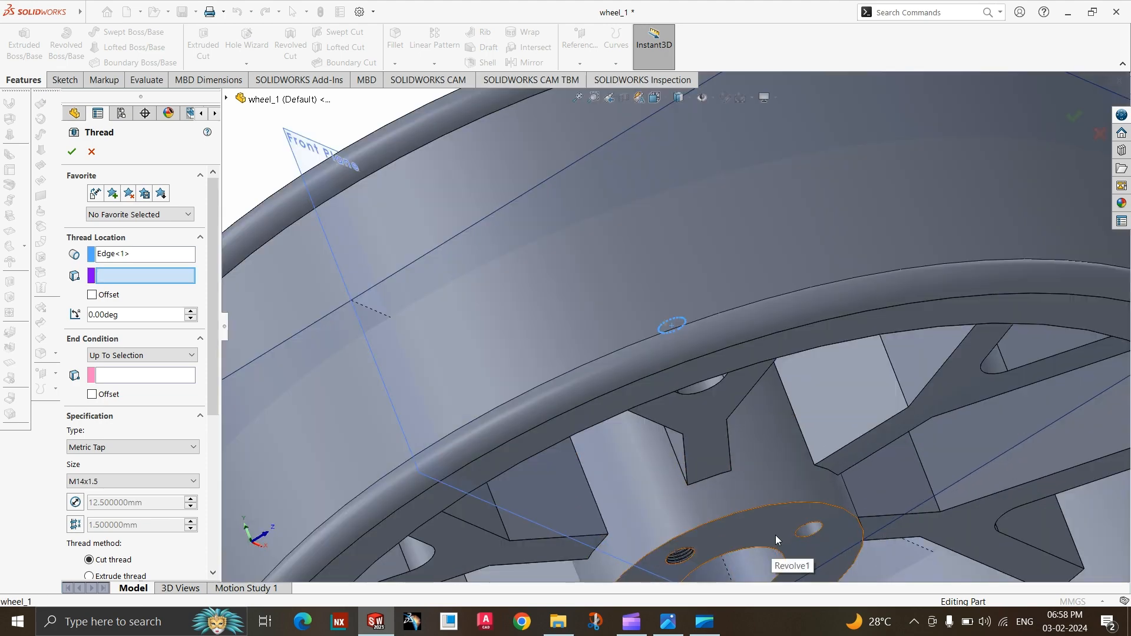
click(776, 535)
scroll(524, 345, up, 4)
middle_drag(523, 345, 652, 360)
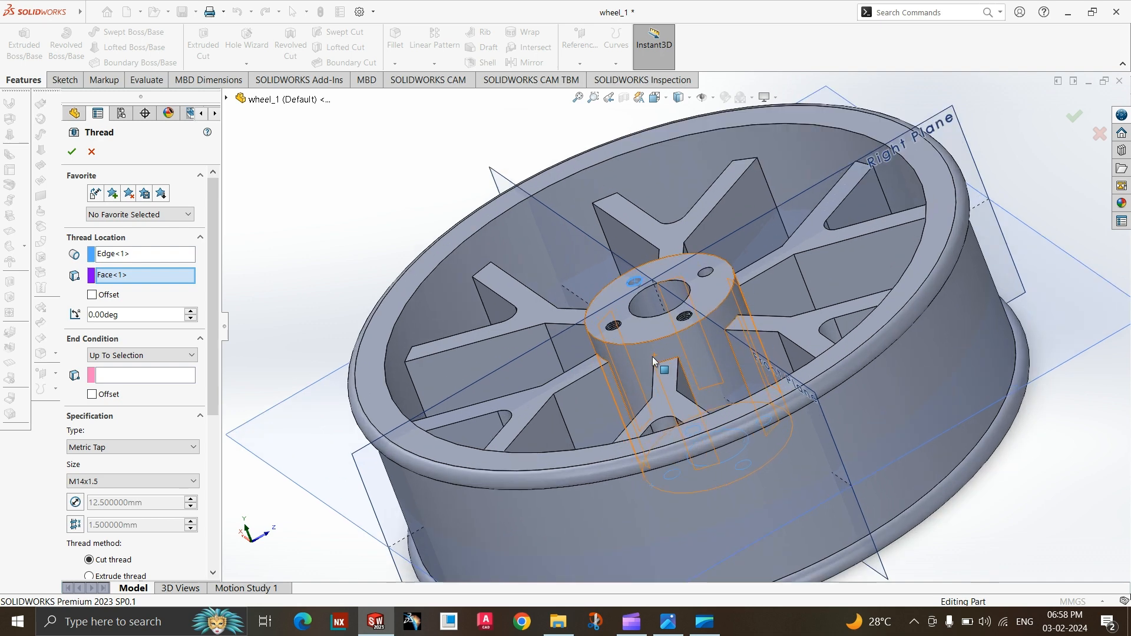
click(72, 153)
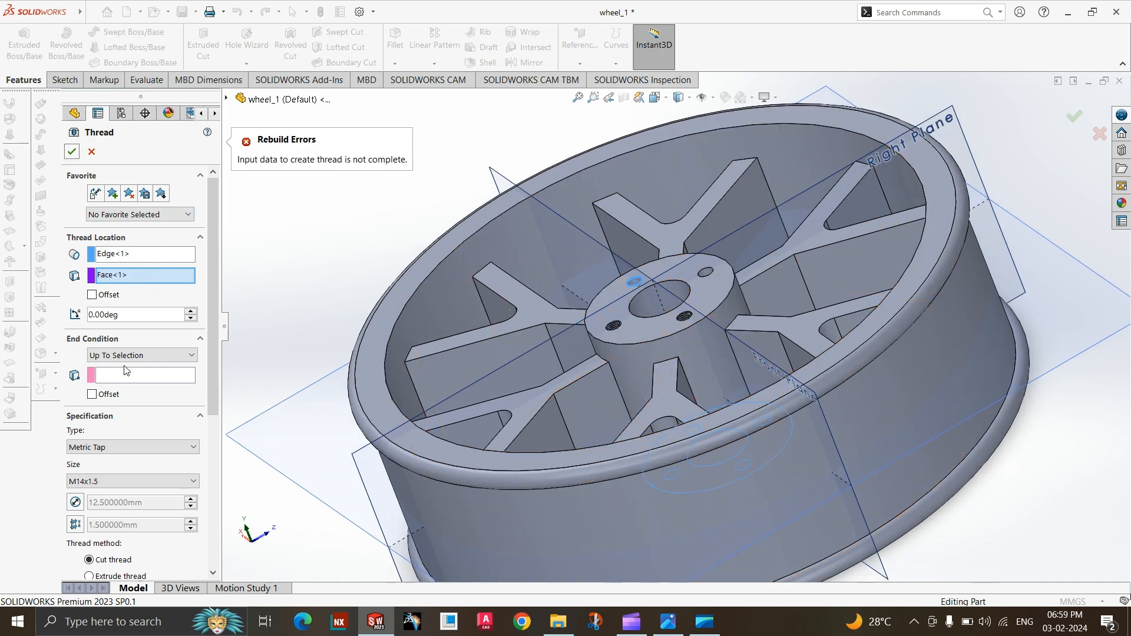
right_click(139, 274)
click(154, 298)
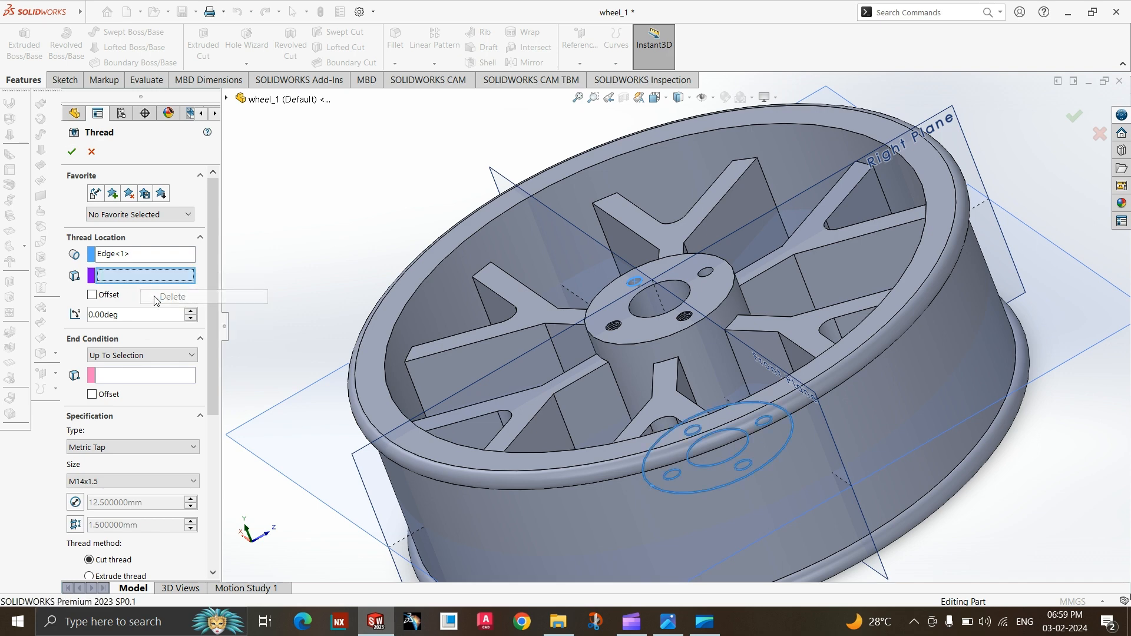
Pick the opposite hub face as the third thread's end and create the thread.
click(141, 378)
middle_drag(497, 409, 461, 290)
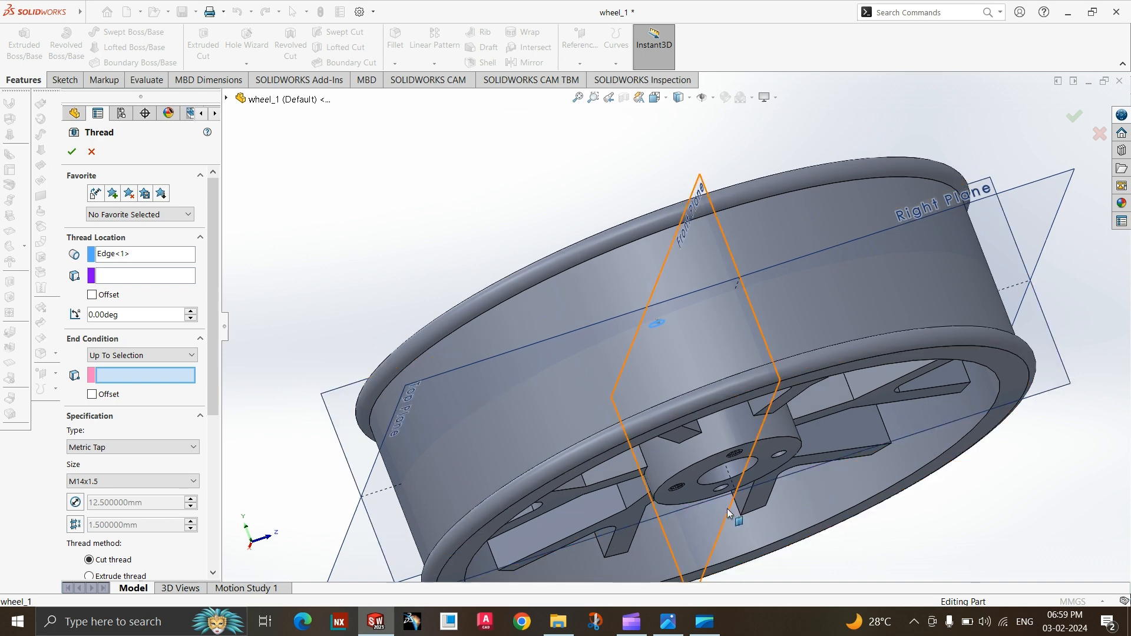
click(698, 491)
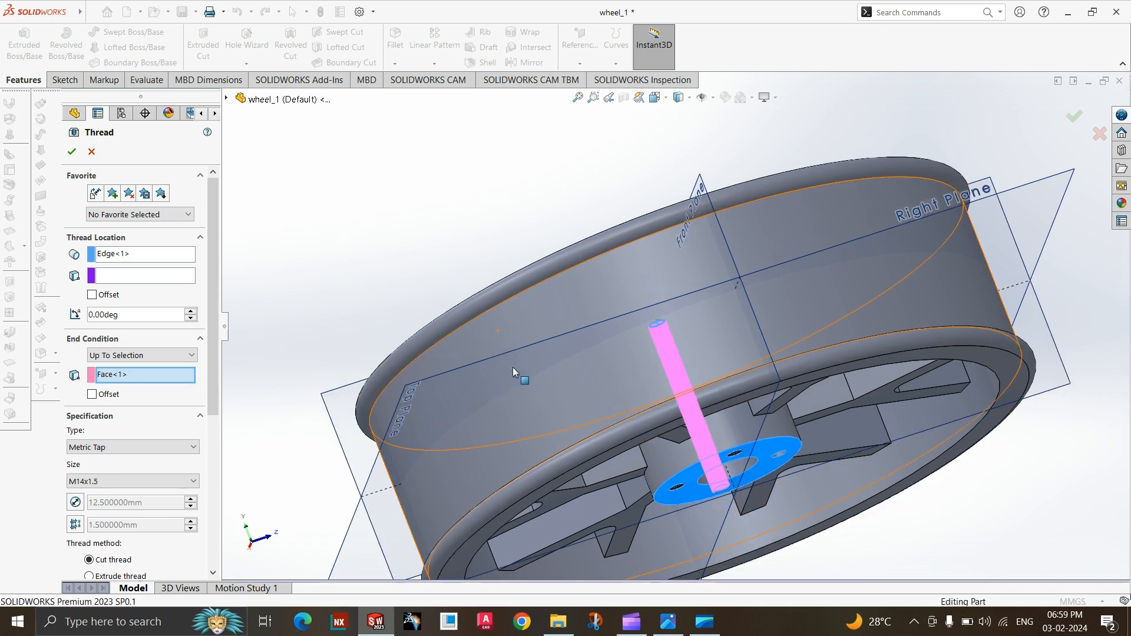
middle_drag(536, 409, 613, 507)
click(72, 154)
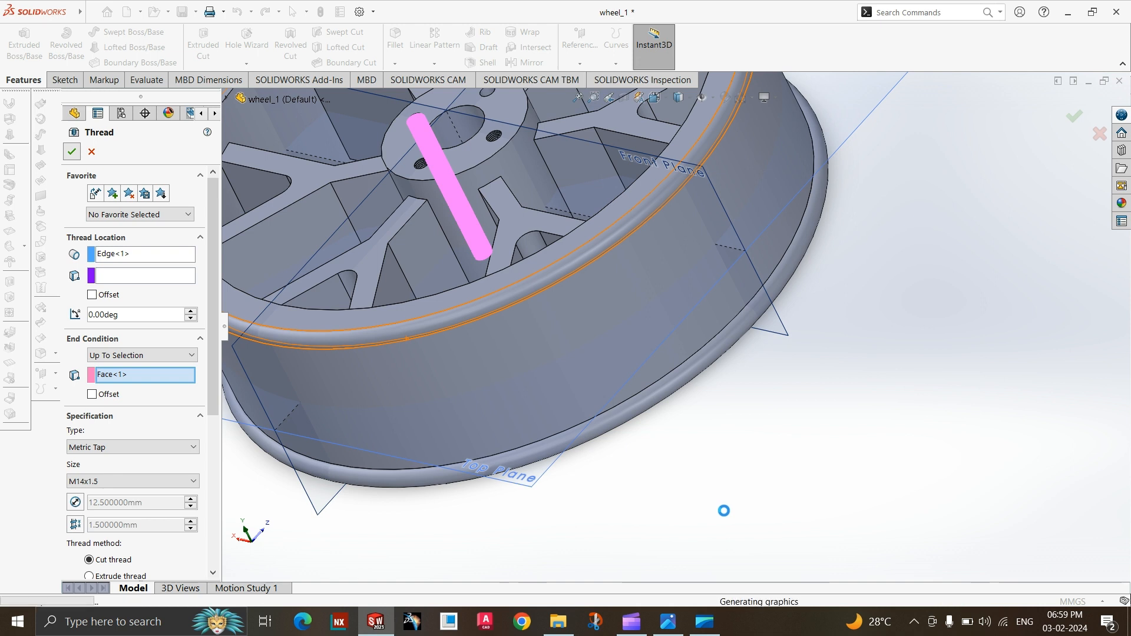
Cut an M14x1.5 thread in the last unthreaded hub hole, from its circular edge up to the opposite hub face.
scroll(699, 402, up, 3)
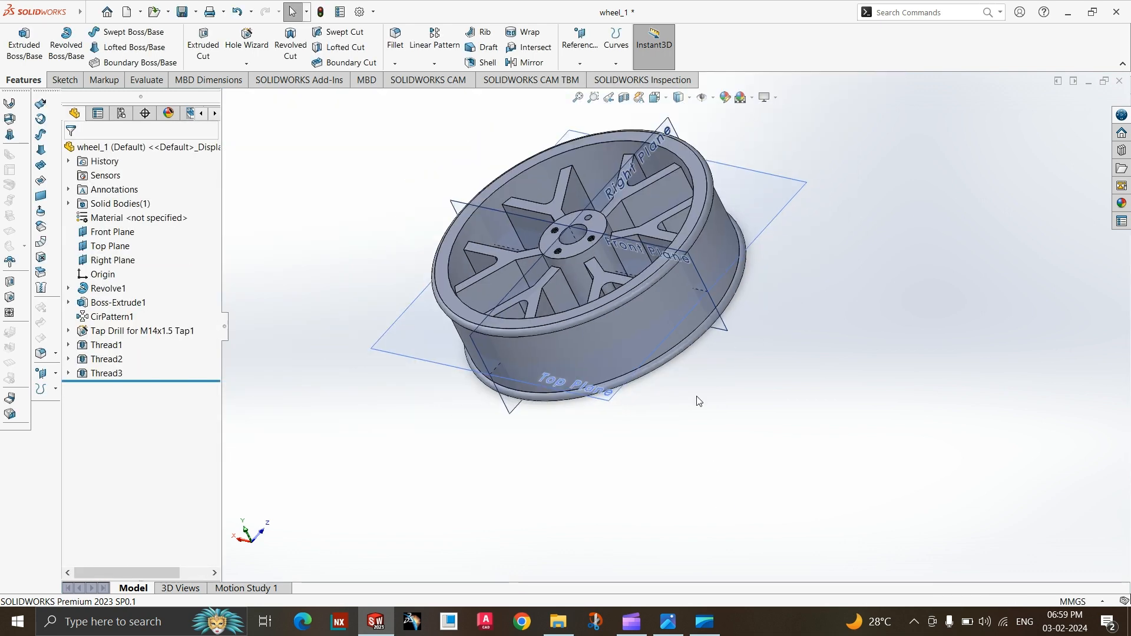
scroll(571, 198, down, 6)
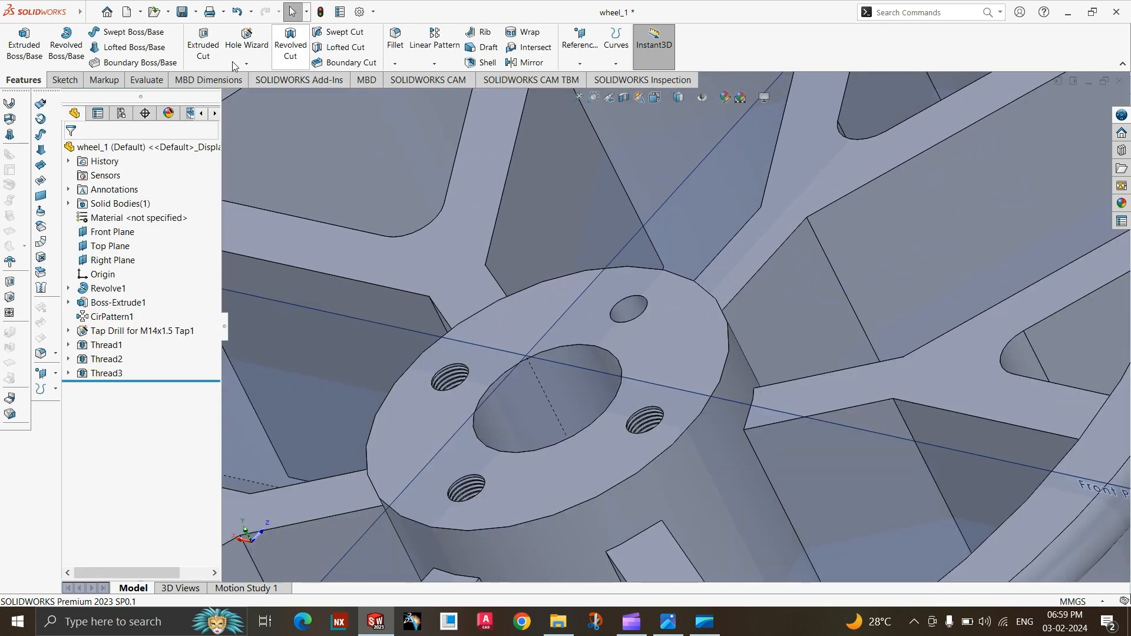
click(246, 64)
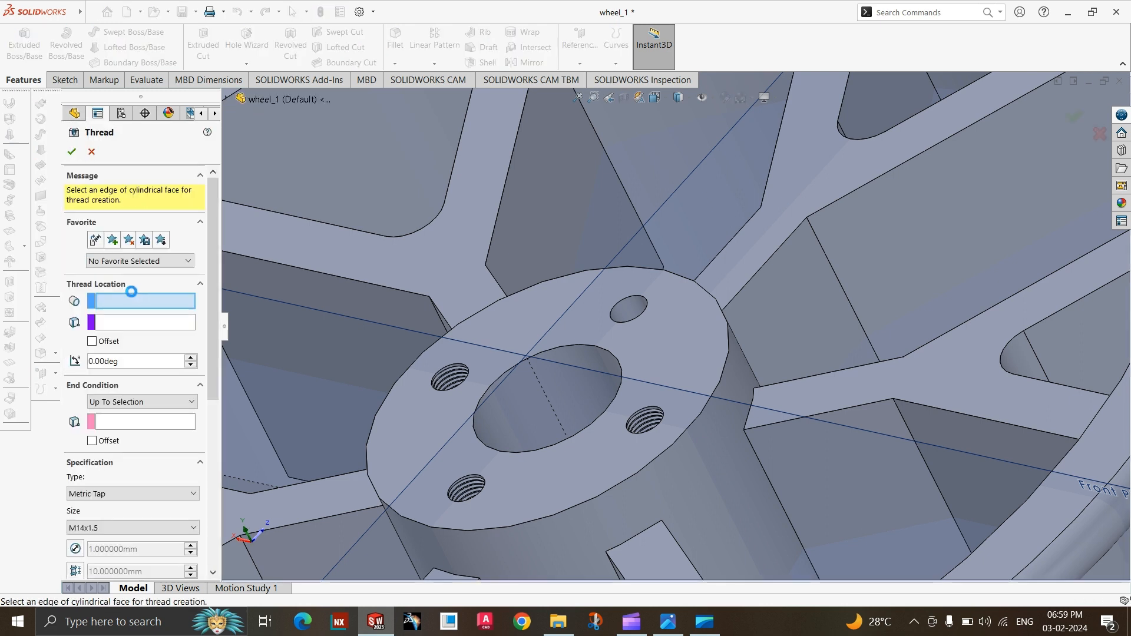
click(615, 313)
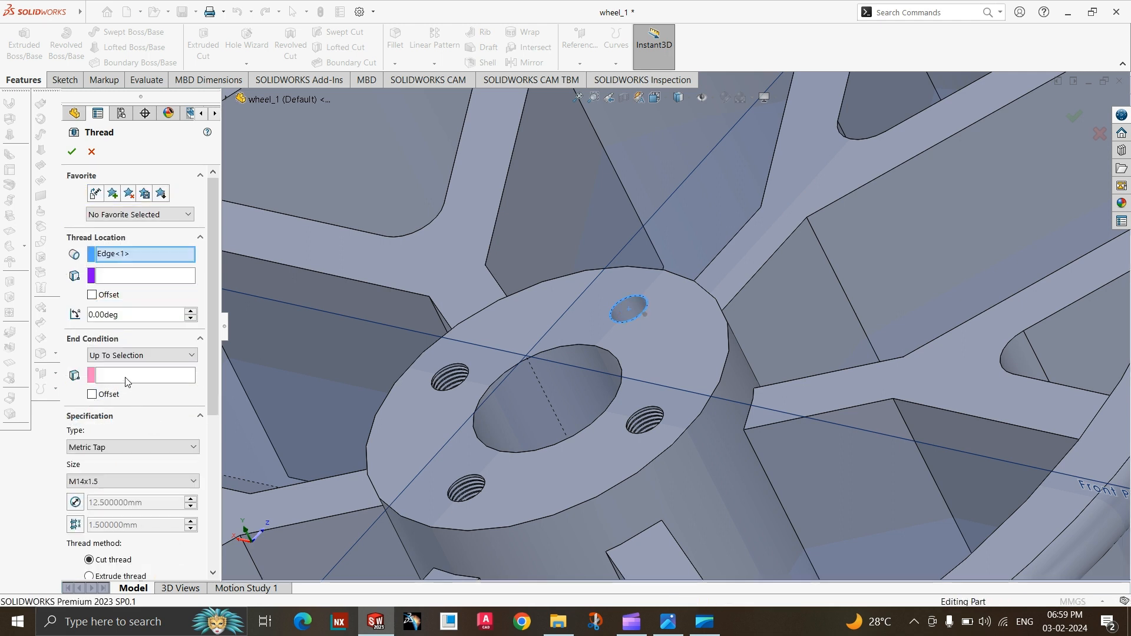
click(125, 377)
scroll(532, 348, up, 5)
middle_drag(533, 348, 519, 279)
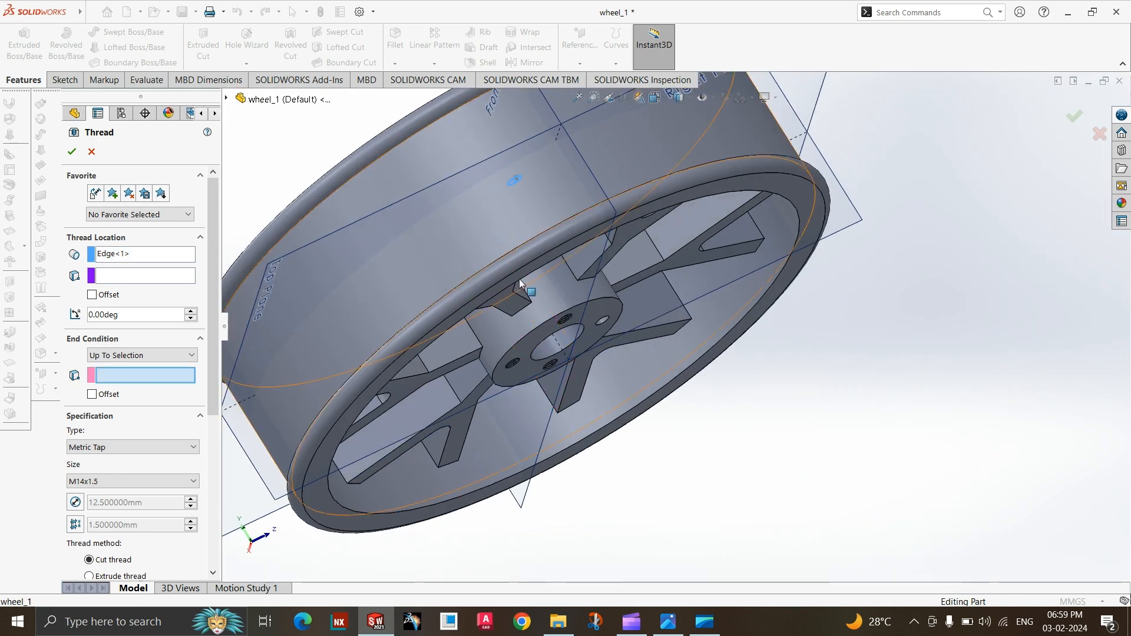
click(591, 313)
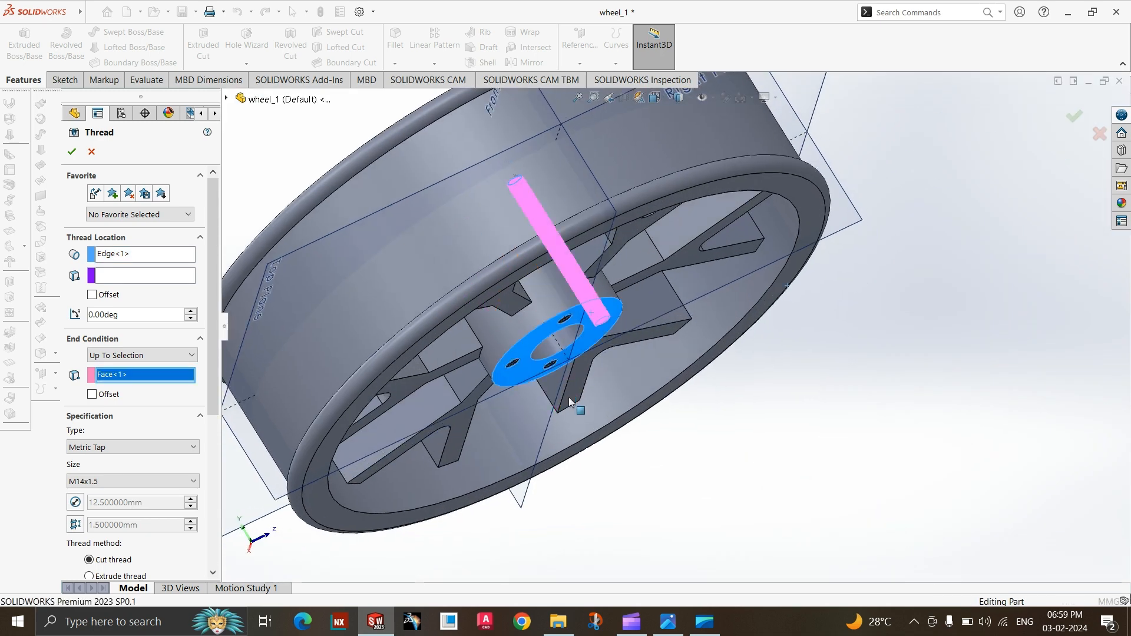
click(72, 153)
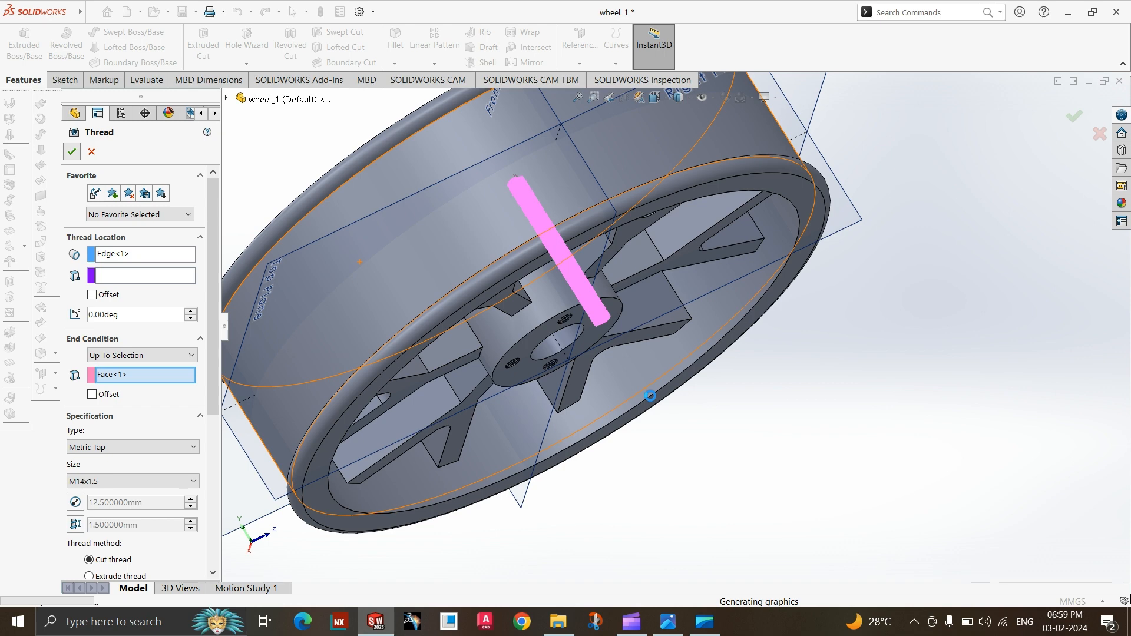
Check the hub holes against the M14 callout in the reference drawing FB_IMG_1706878833932.jpg and return to the model.
click(668, 622)
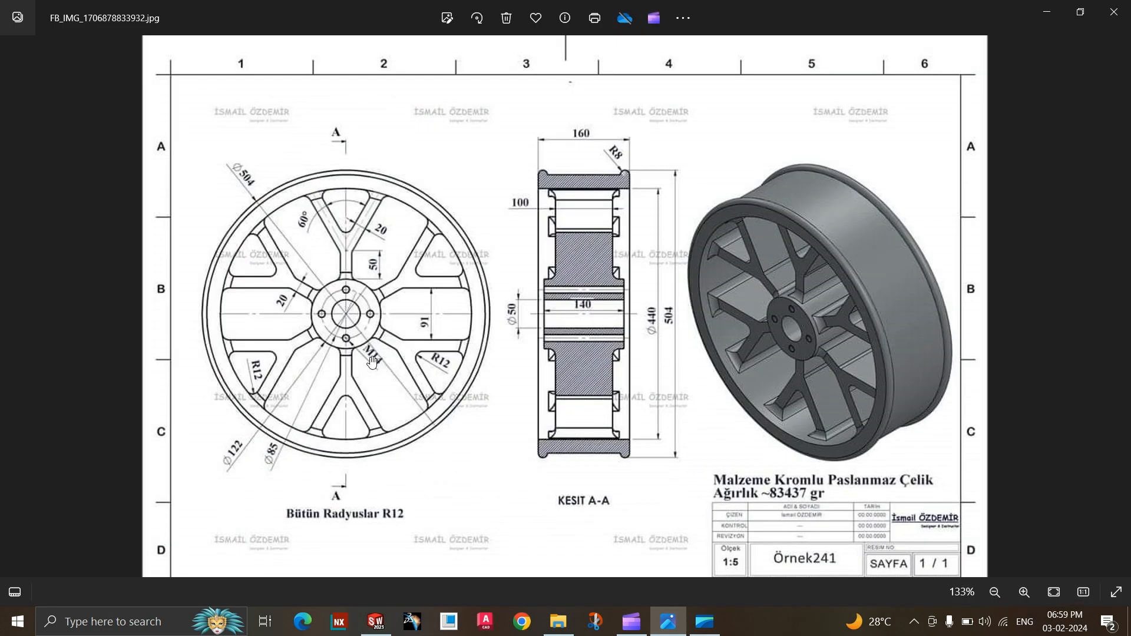
click(670, 627)
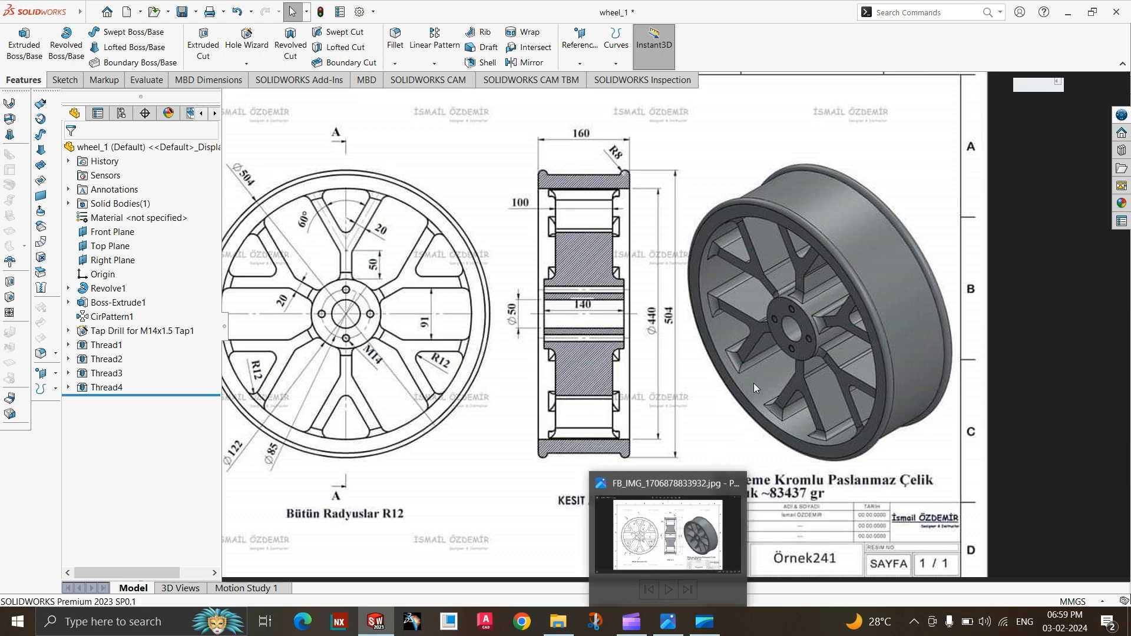
Compare the wheel model with the reference drawing FB_IMG_1706878833932.jpg, examining which fillet radii apply to the spokes.
click(673, 629)
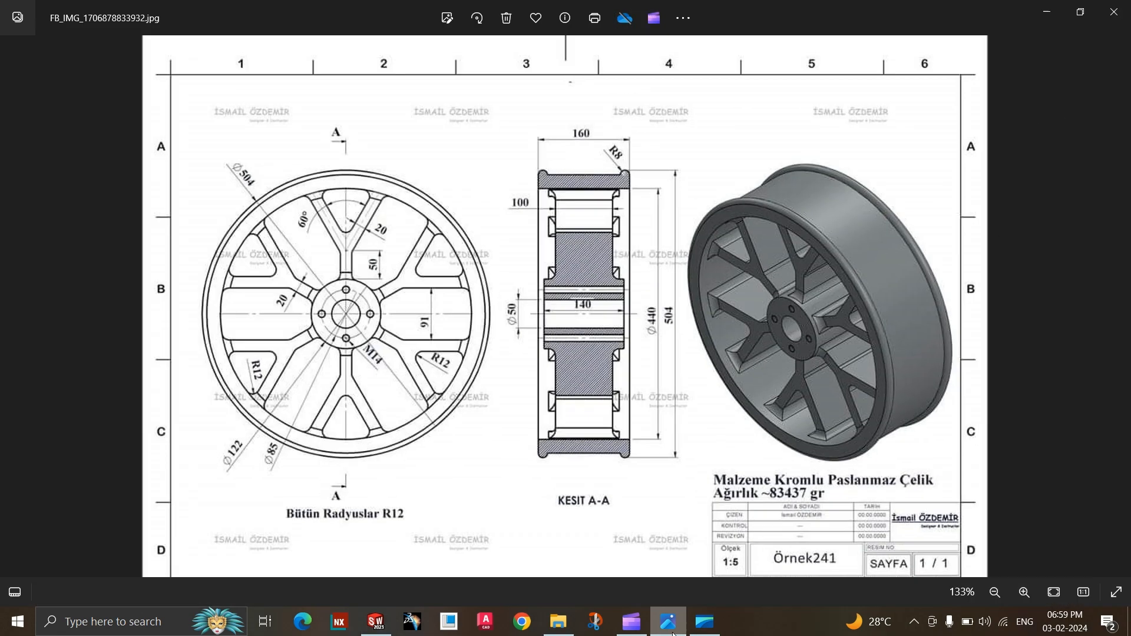
click(673, 629)
scroll(663, 336, up, 2)
middle_drag(717, 472, 804, 534)
scroll(692, 347, up, 2)
scroll(608, 235, down, 2)
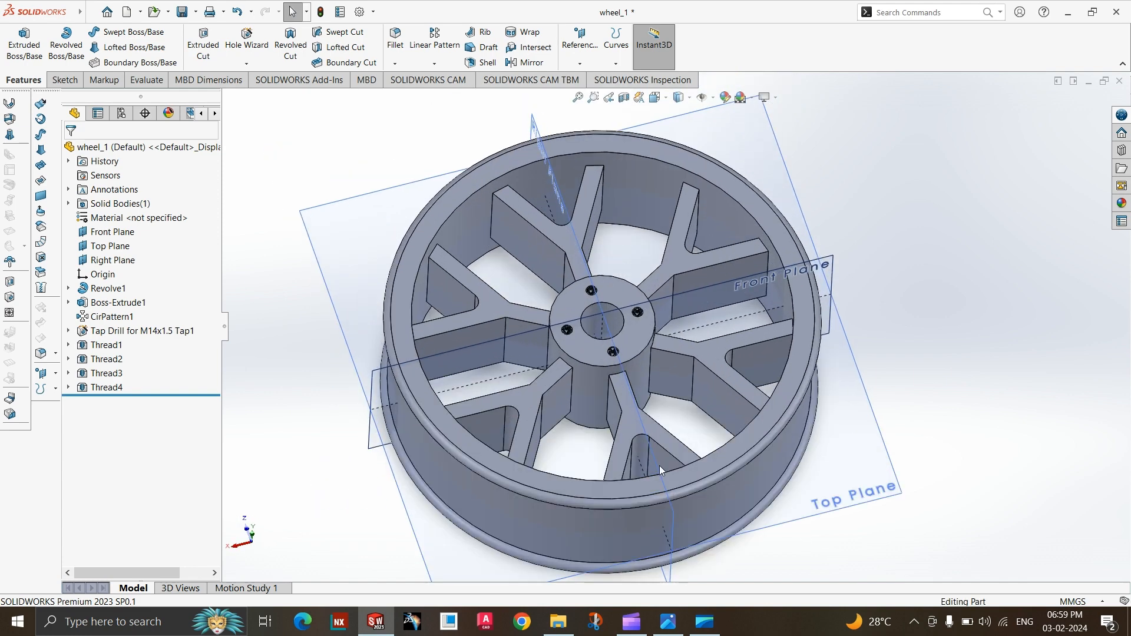
click(675, 631)
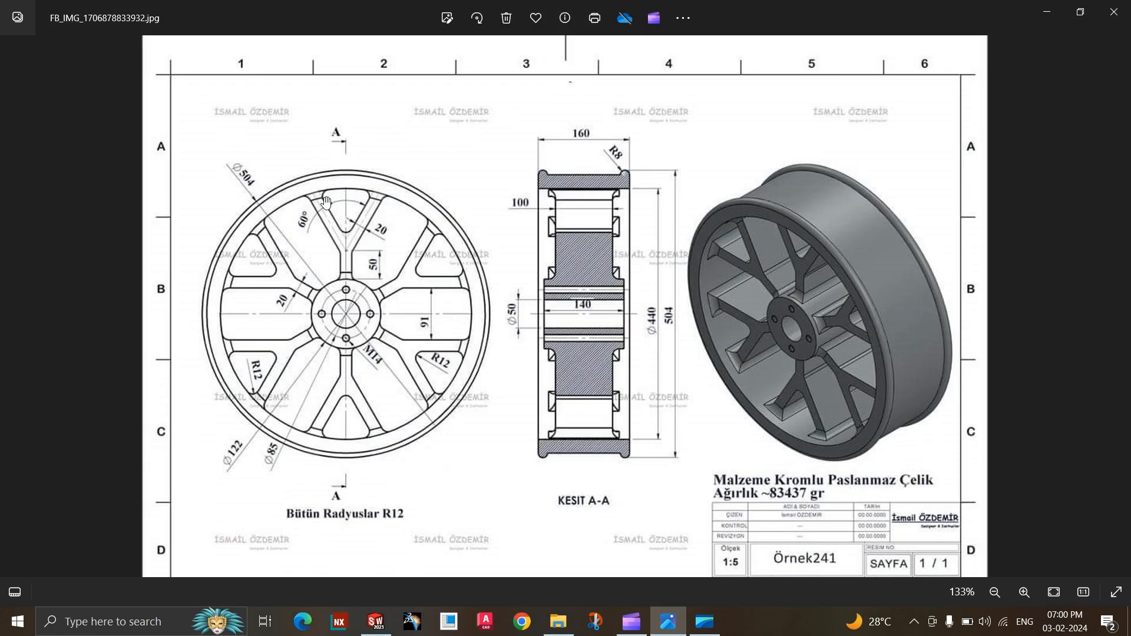
click(668, 622)
scroll(355, 123, down, 2)
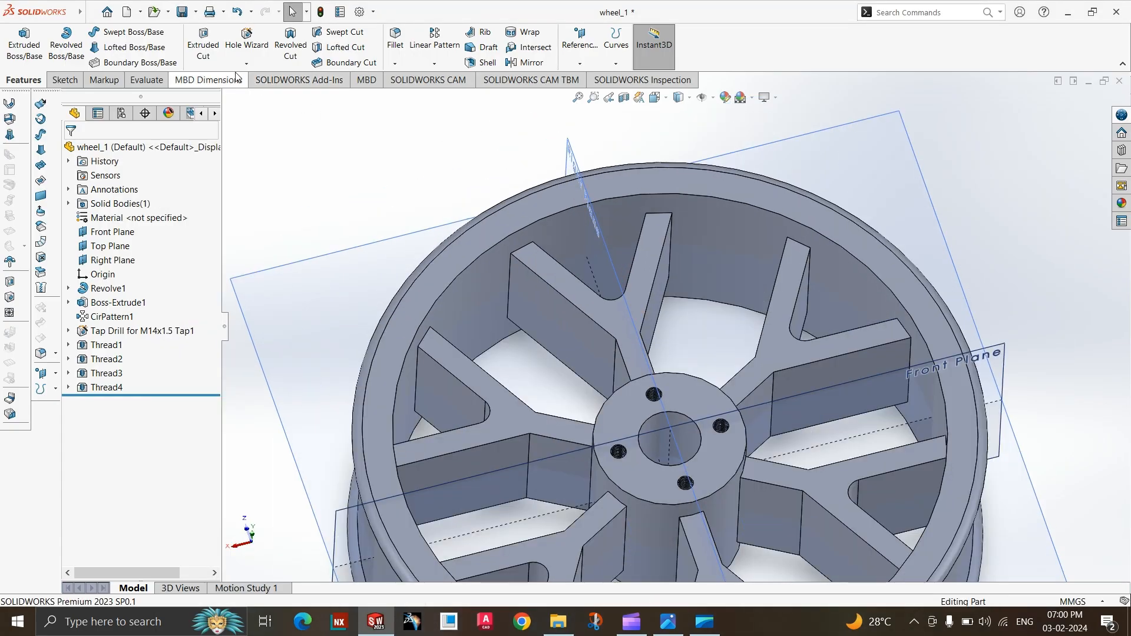
Start a 12 mm radius Fillet and select the four edges where one arm of a spoke meets the rim.
click(395, 63)
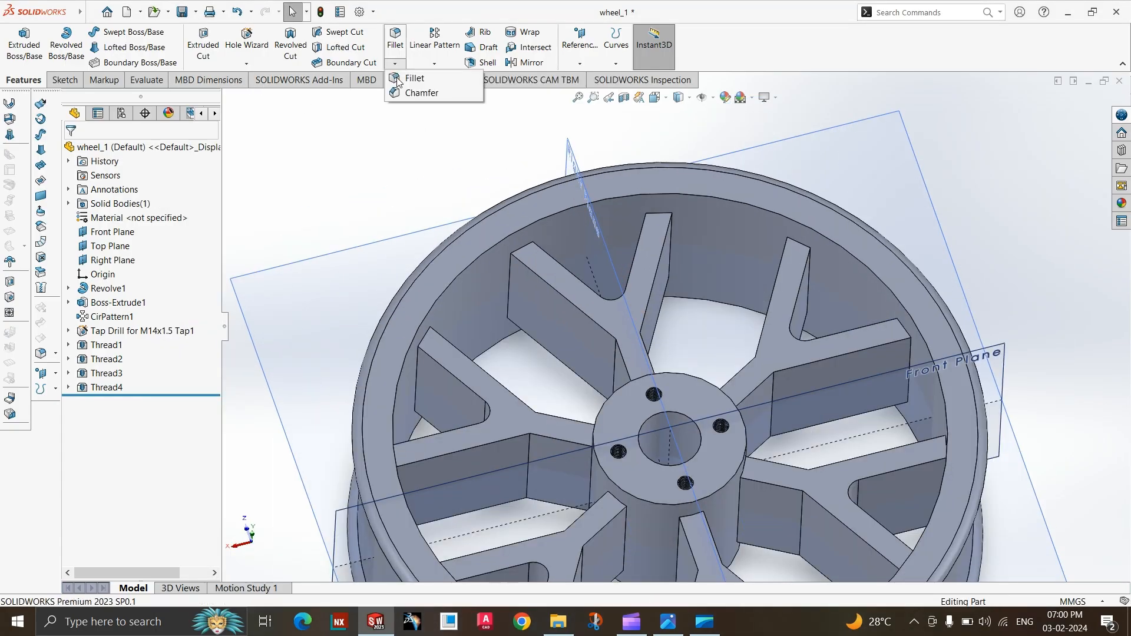
click(510, 274)
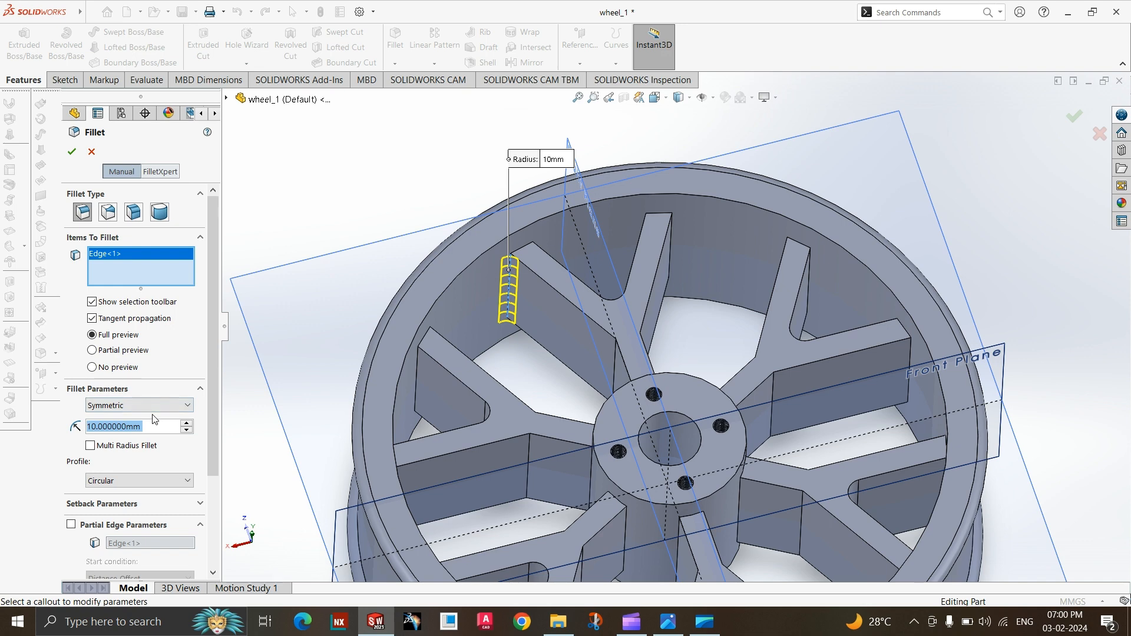
text(12)
key(Return)
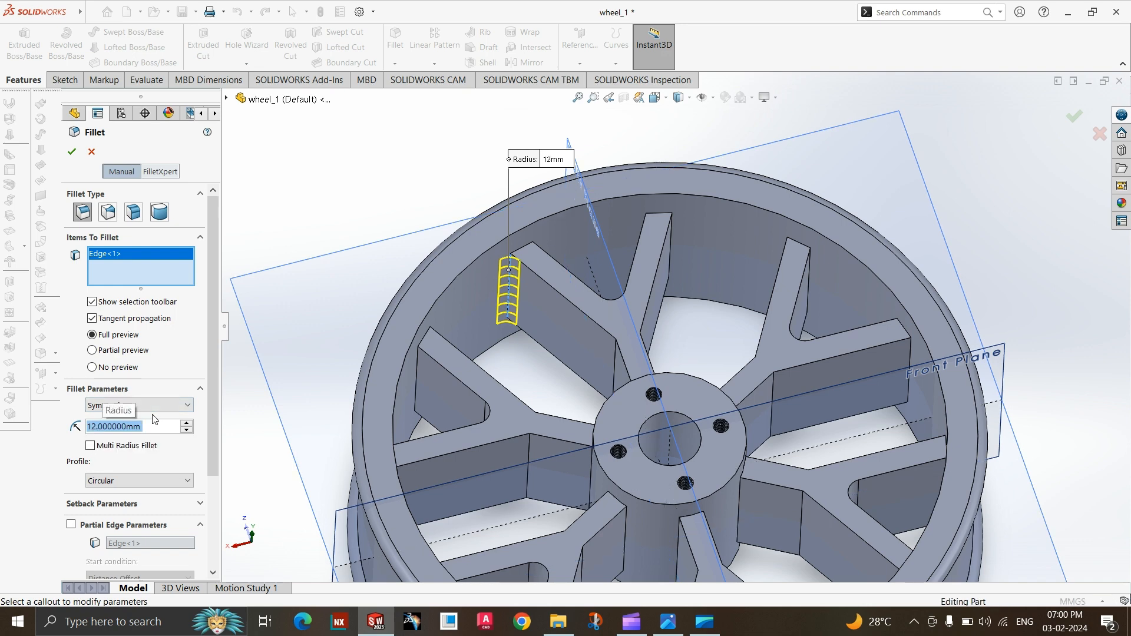
click(535, 240)
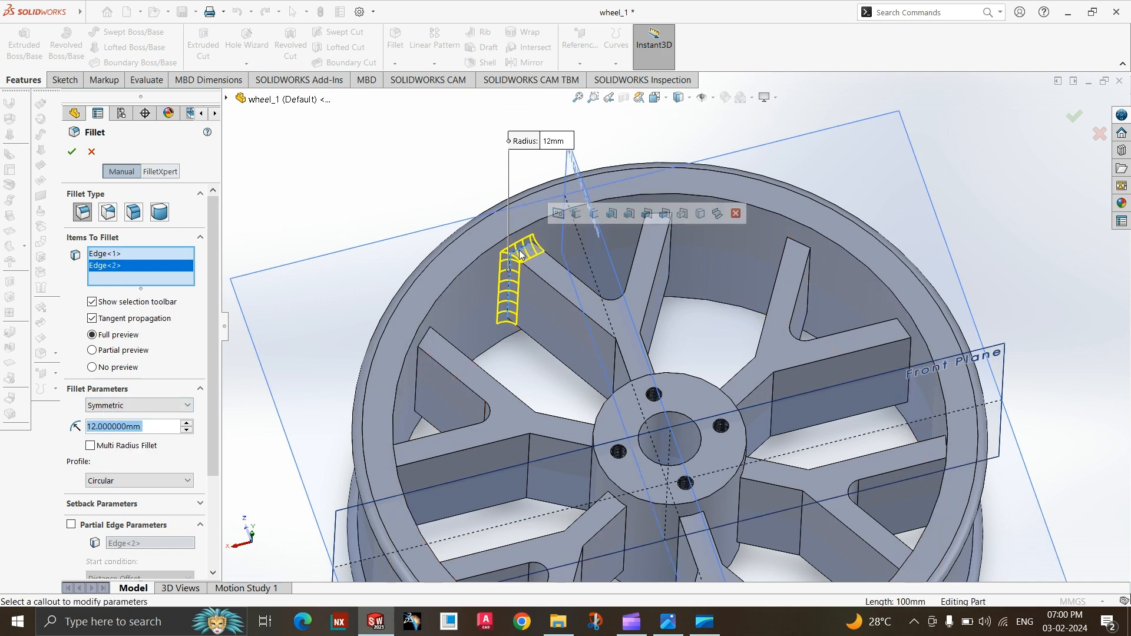
middle_drag(540, 323, 523, 78)
click(535, 278)
click(566, 300)
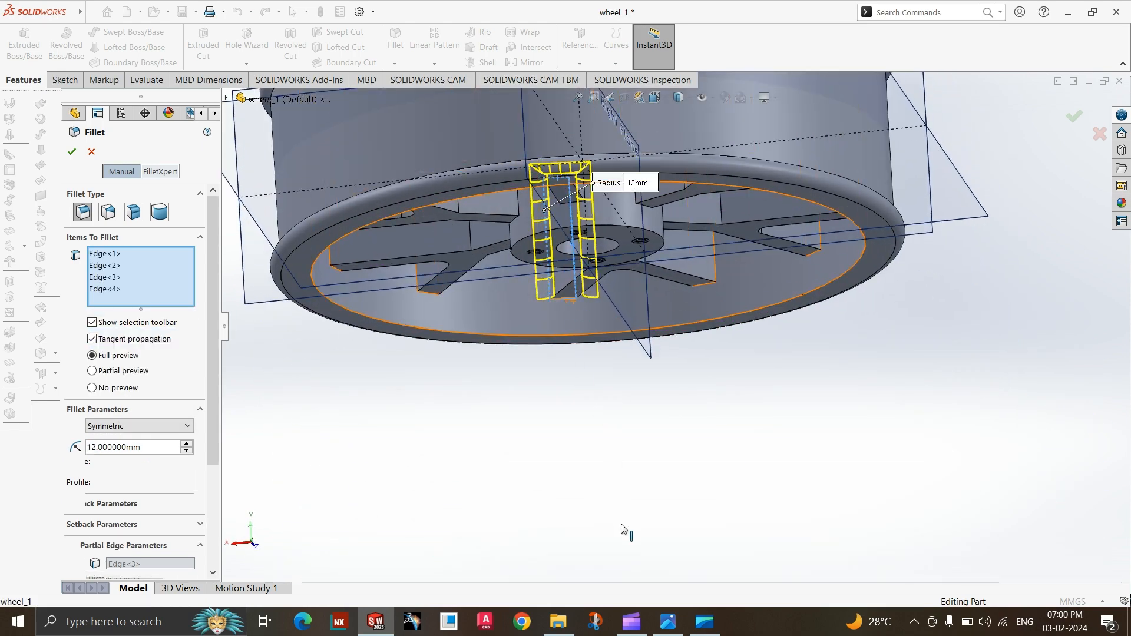
Check the reference drawing, and add the four rim-side edges of the same spoke's other arm to the fillet.
click(672, 623)
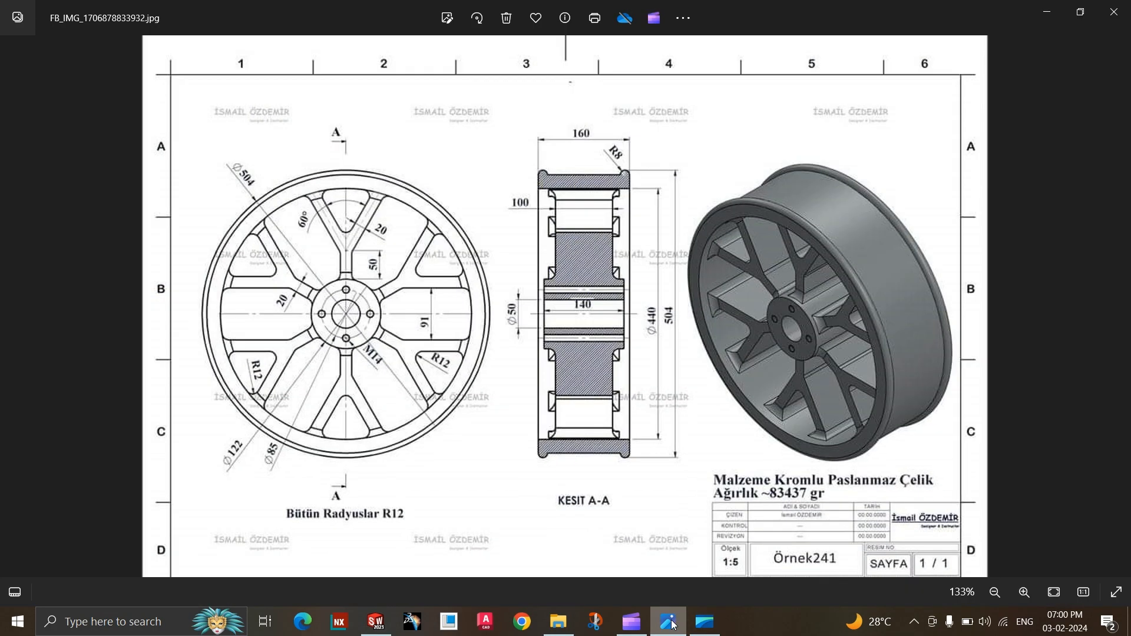
click(672, 624)
middle_drag(591, 419, 527, 394)
scroll(516, 310, up, 3)
middle_drag(516, 307, 666, 179)
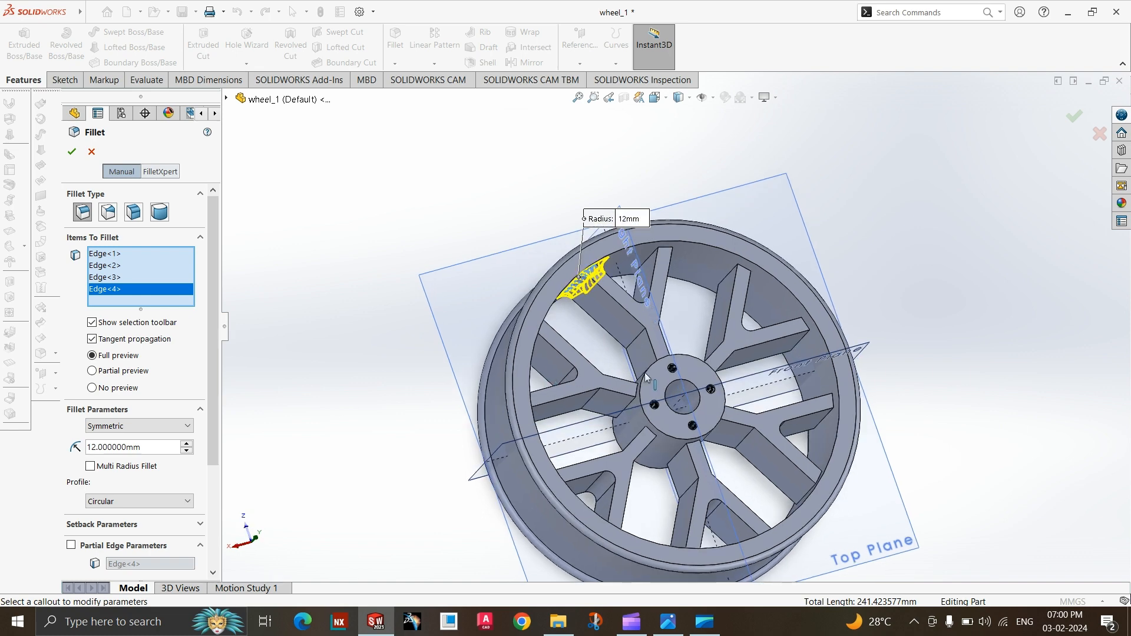
scroll(665, 178, down, 4)
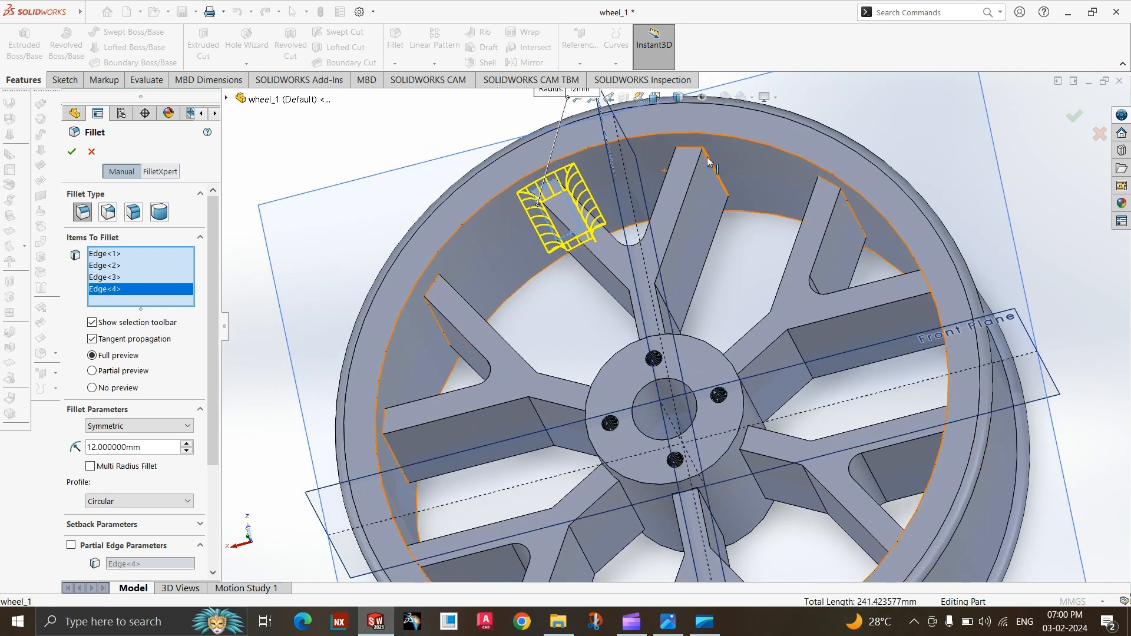
click(692, 149)
click(677, 320)
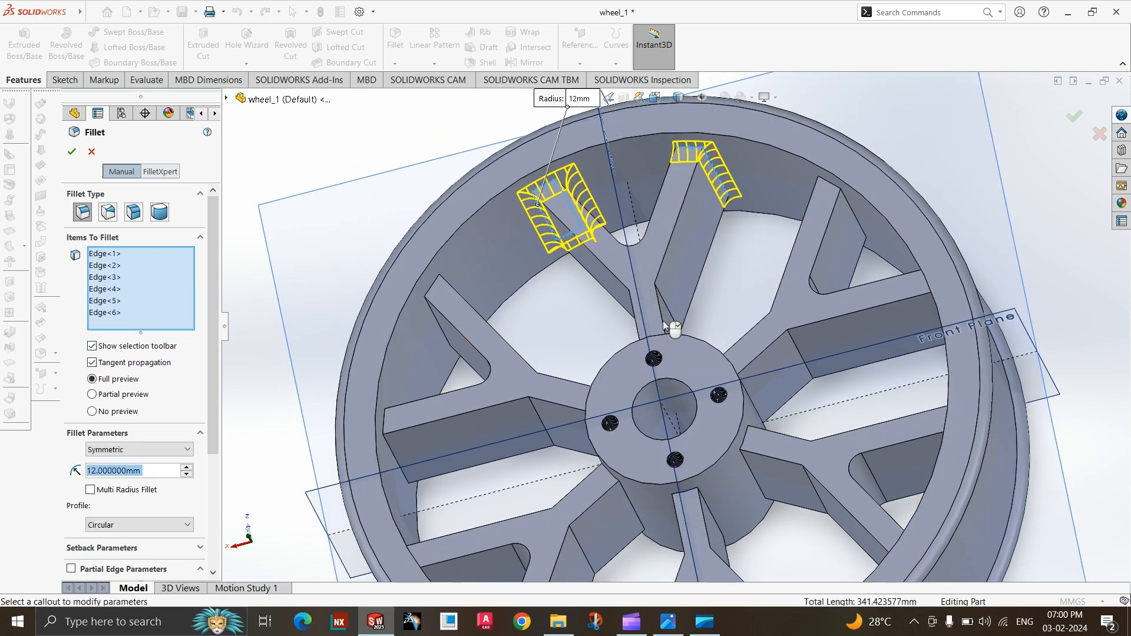
middle_drag(677, 321, 700, 339)
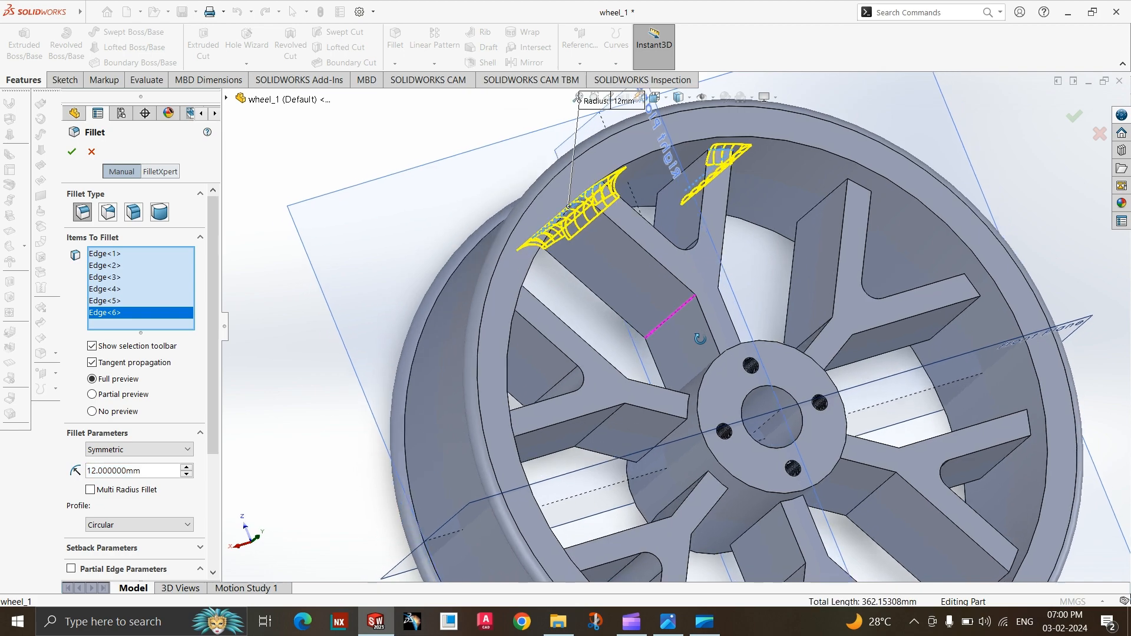
click(690, 164)
middle_drag(677, 282, 598, 428)
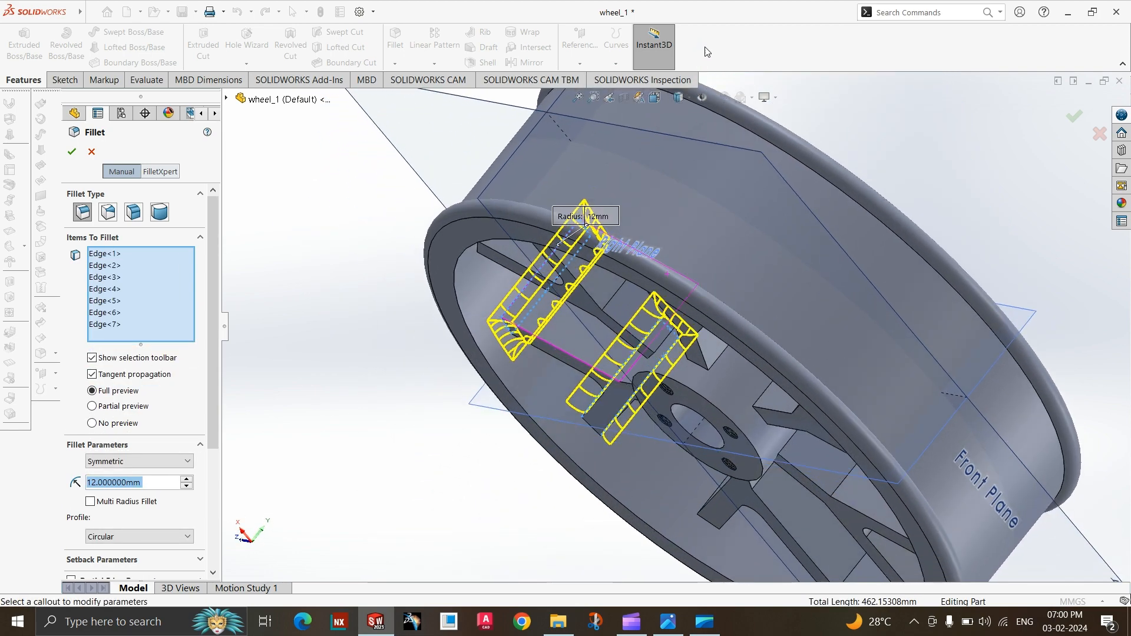
click(595, 432)
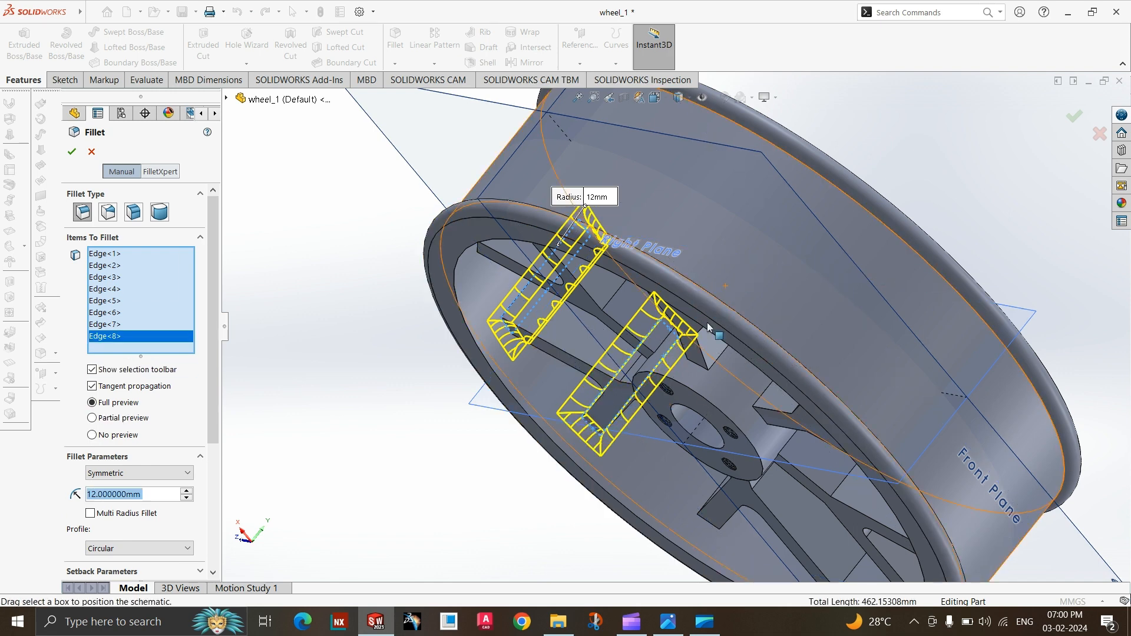
Add the four edges where this spoke joins the hub to the 12 mm fillet, checking the radii against the reference drawing.
middle_drag(712, 362, 741, 332)
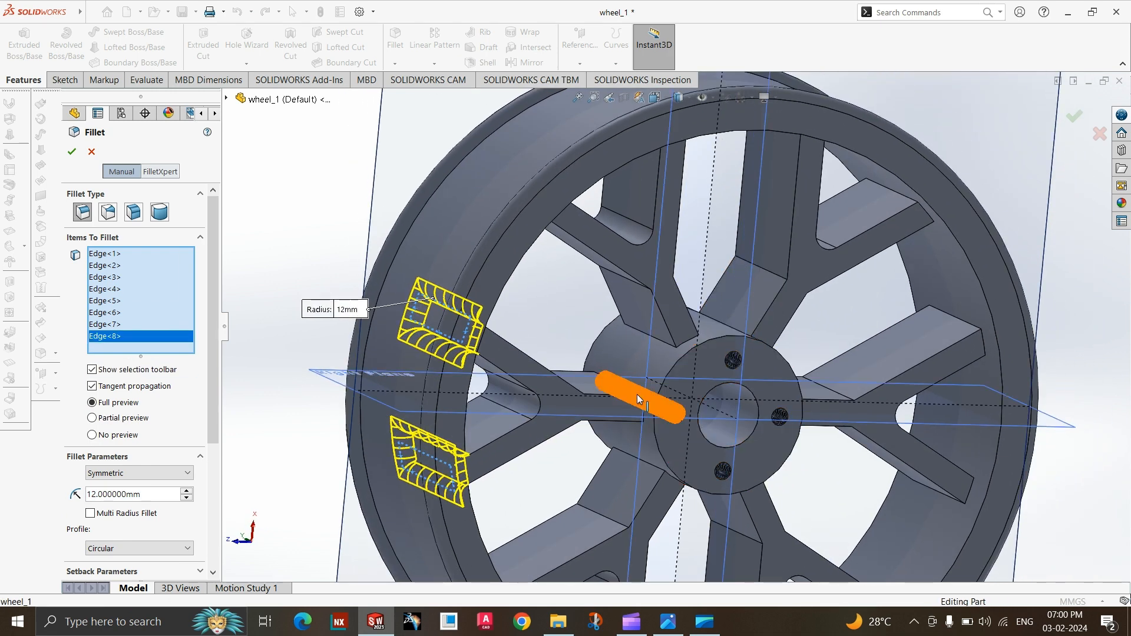
click(639, 399)
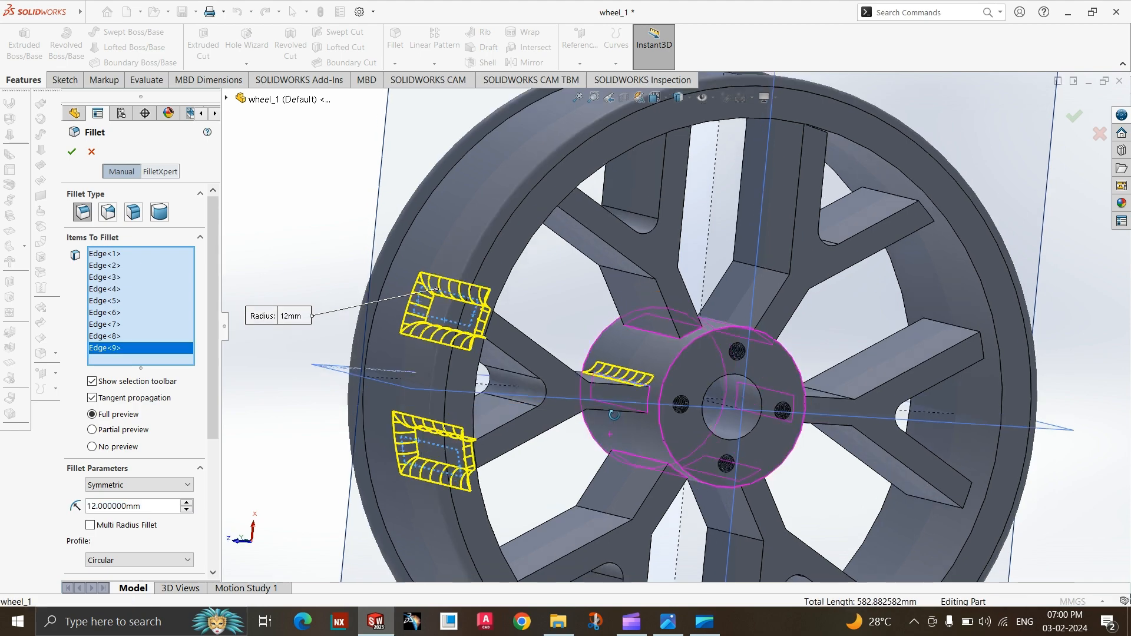
middle_drag(614, 415, 603, 406)
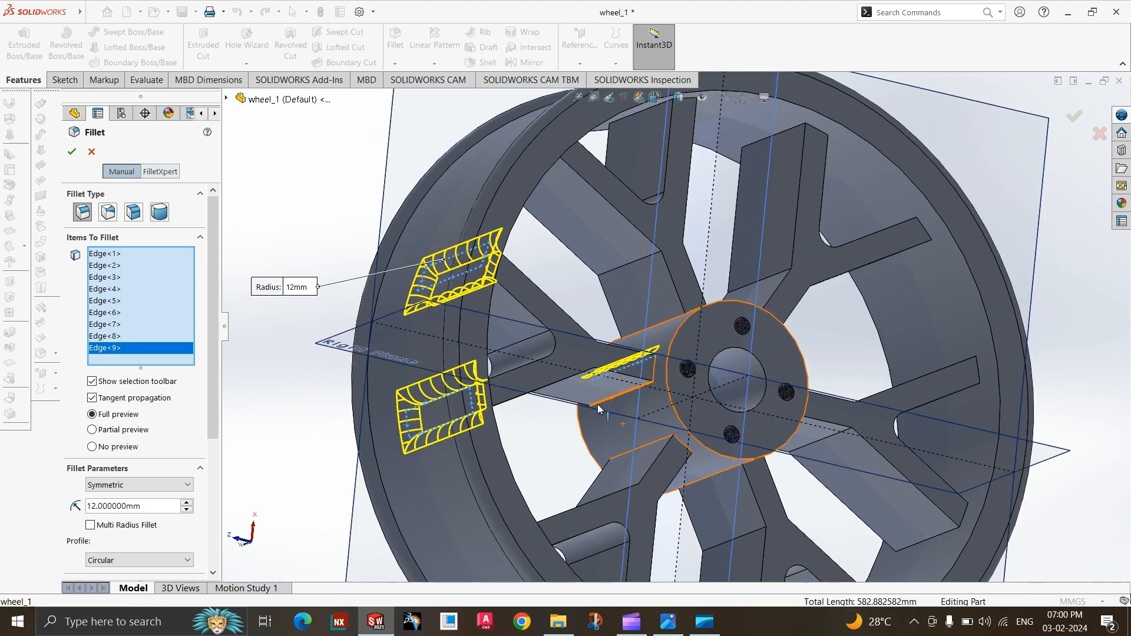
click(598, 409)
click(670, 621)
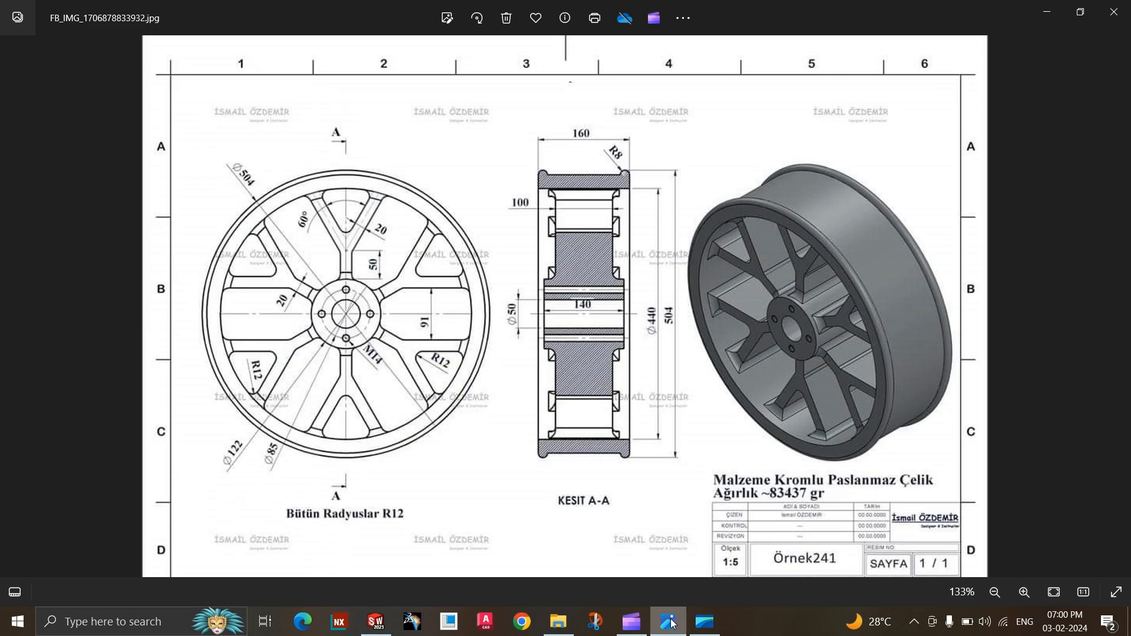
click(670, 621)
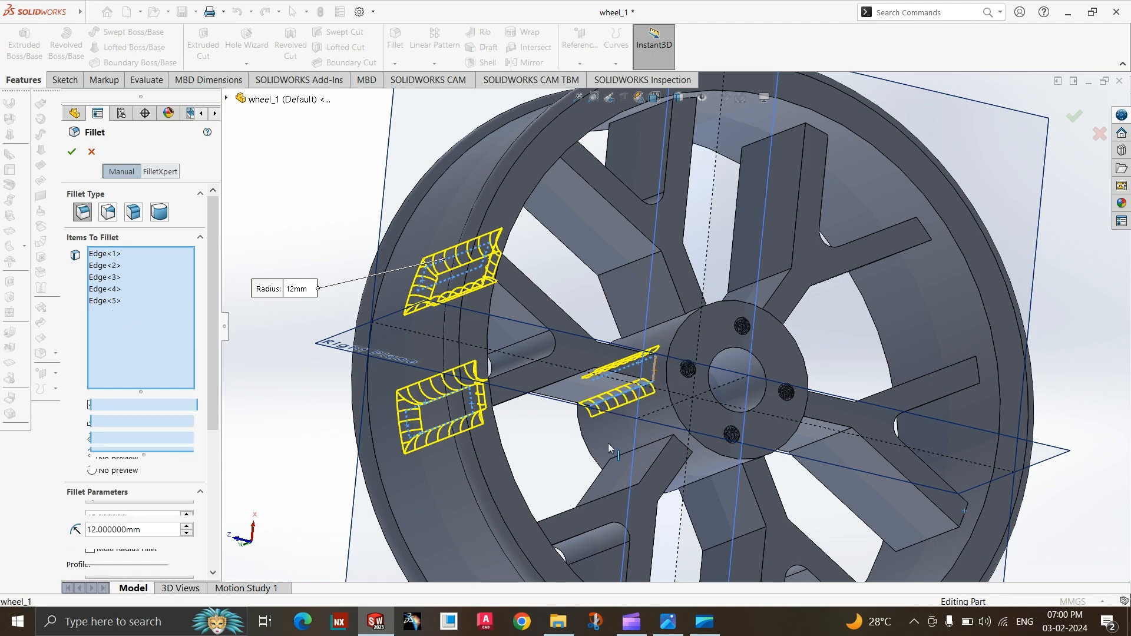
middle_drag(609, 440, 709, 348)
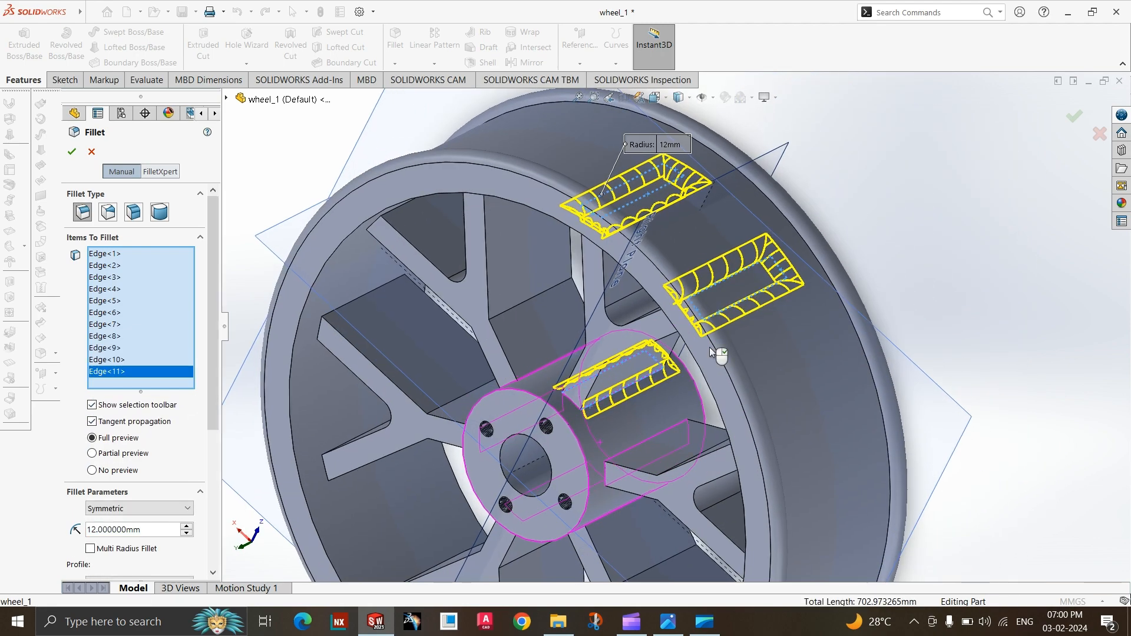
click(568, 406)
middle_drag(569, 437, 601, 334)
Add the rim-side edges of both arms of the neighbouring spoke to the 12 mm fillet.
scroll(597, 321, up, 4)
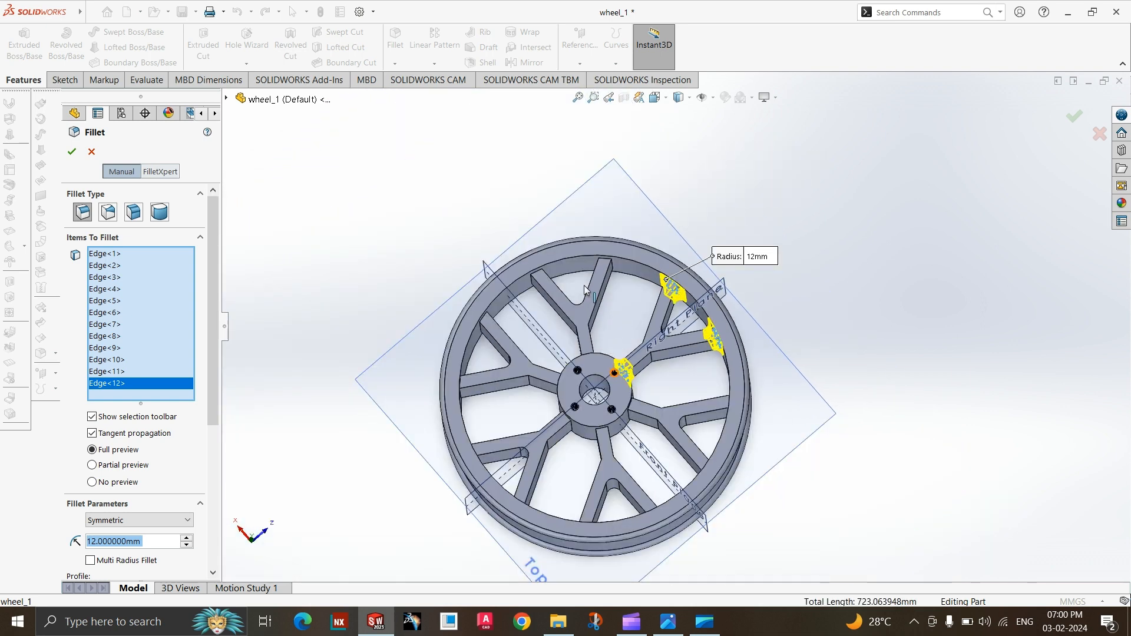
scroll(585, 289, down, 3)
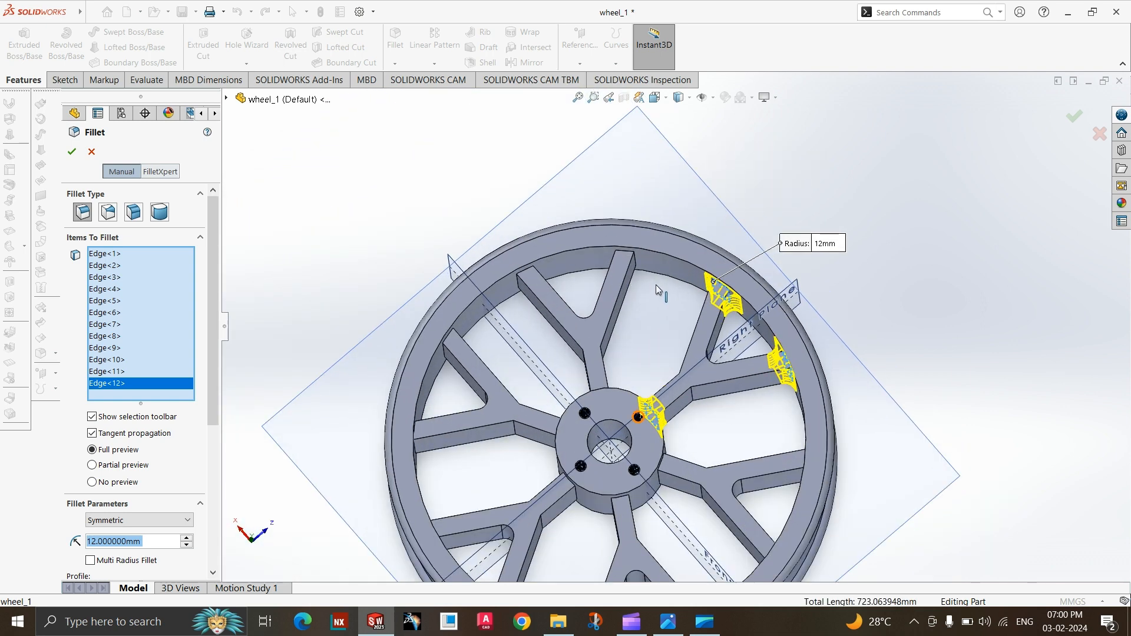
click(597, 261)
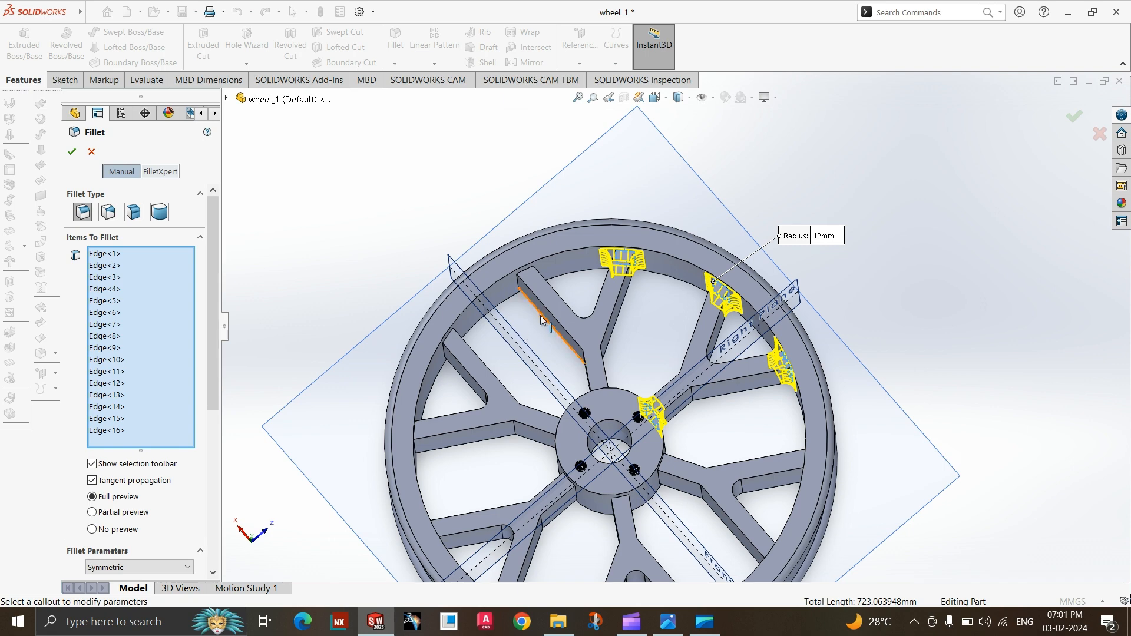
drag(544, 324, 500, 251)
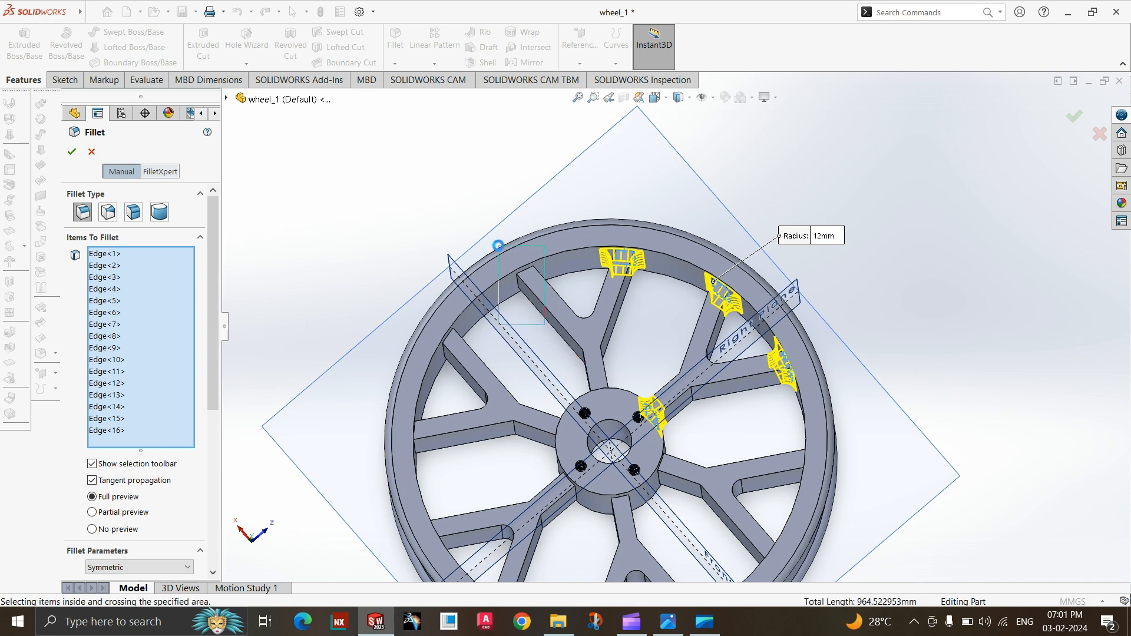
click(523, 285)
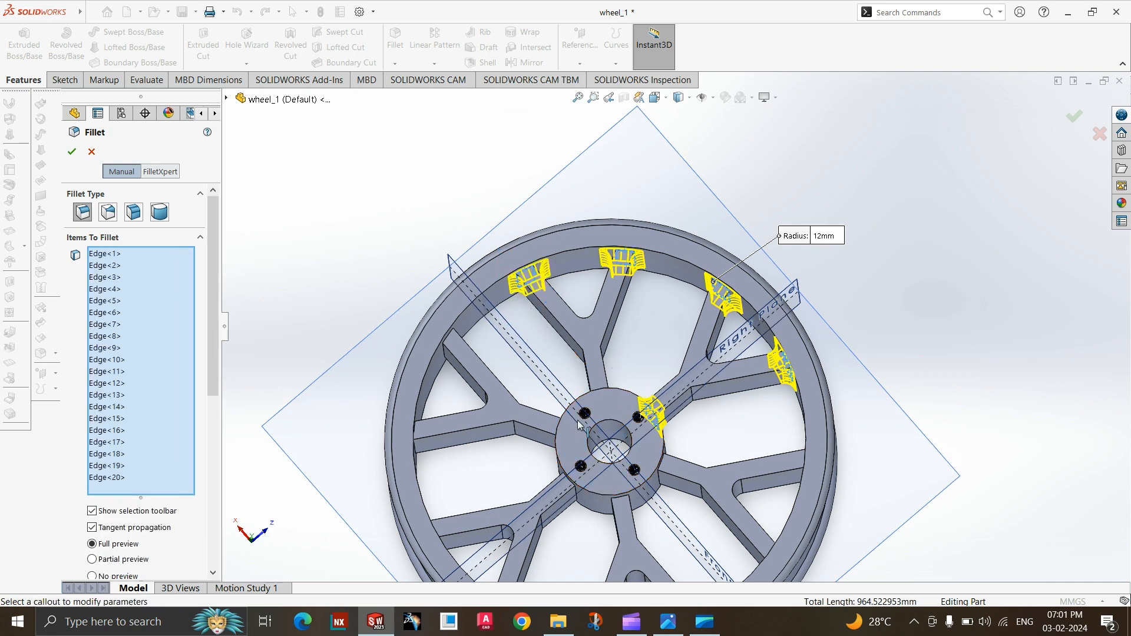
Add the edges where the second spoke joins the hub to the fillet, and deselect the wrongly picked hub face.
scroll(633, 412, up, 4)
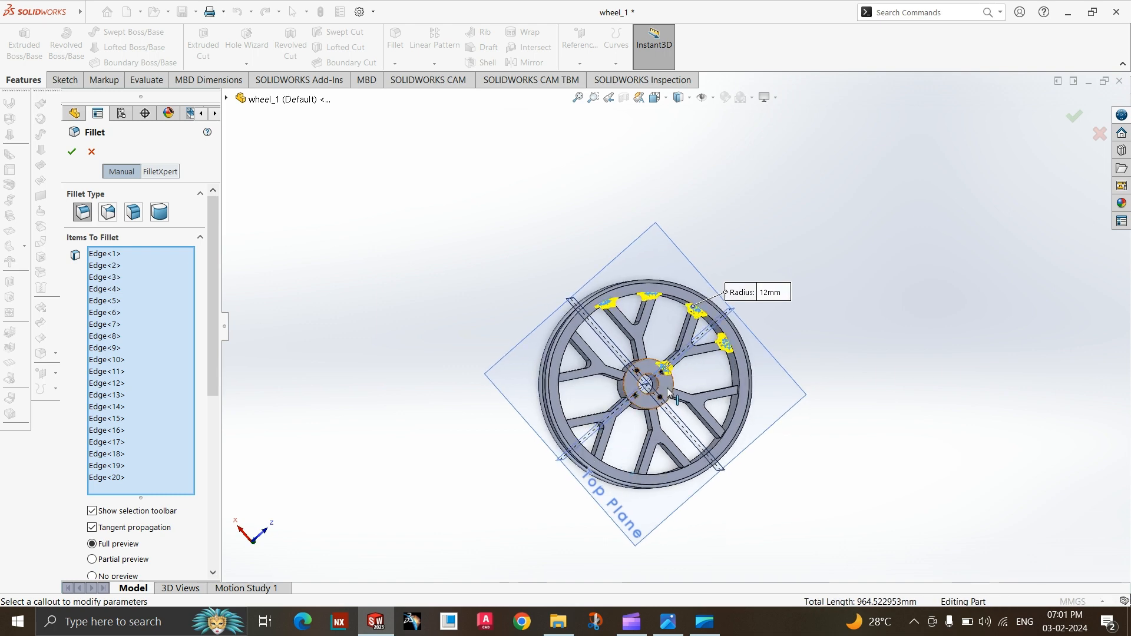
scroll(649, 371, down, 6)
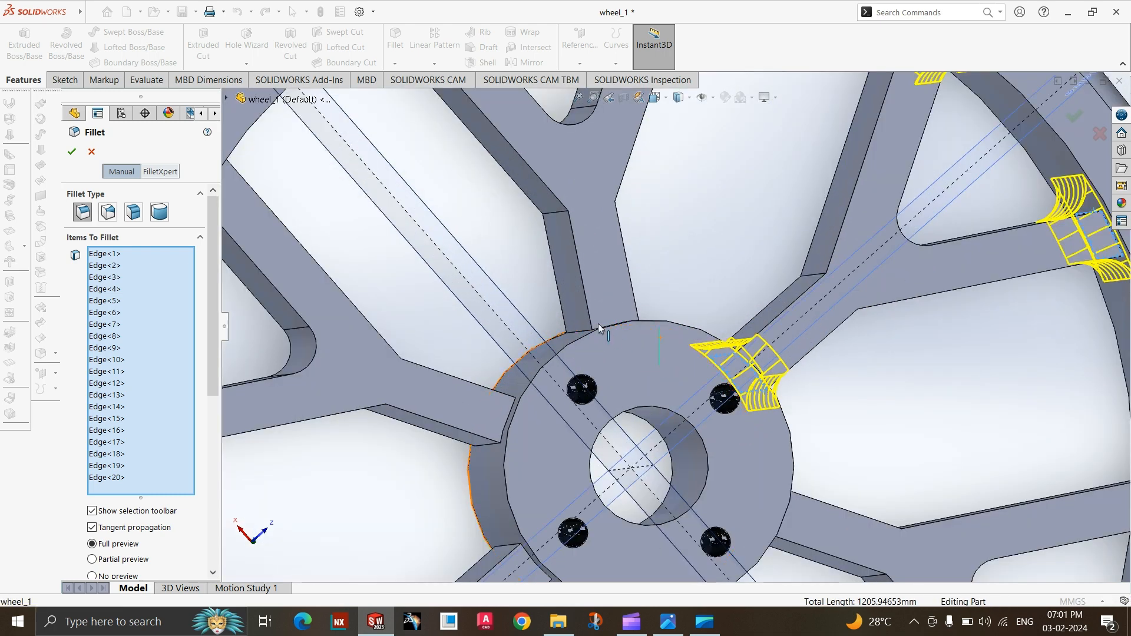
drag(534, 288, 535, 287)
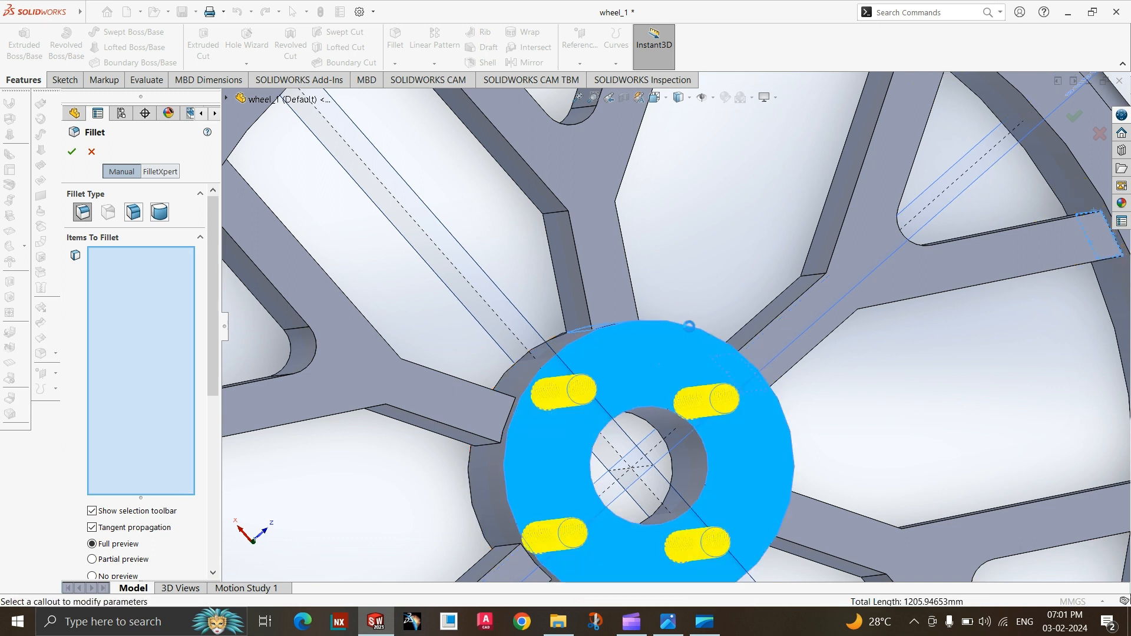
click(598, 356)
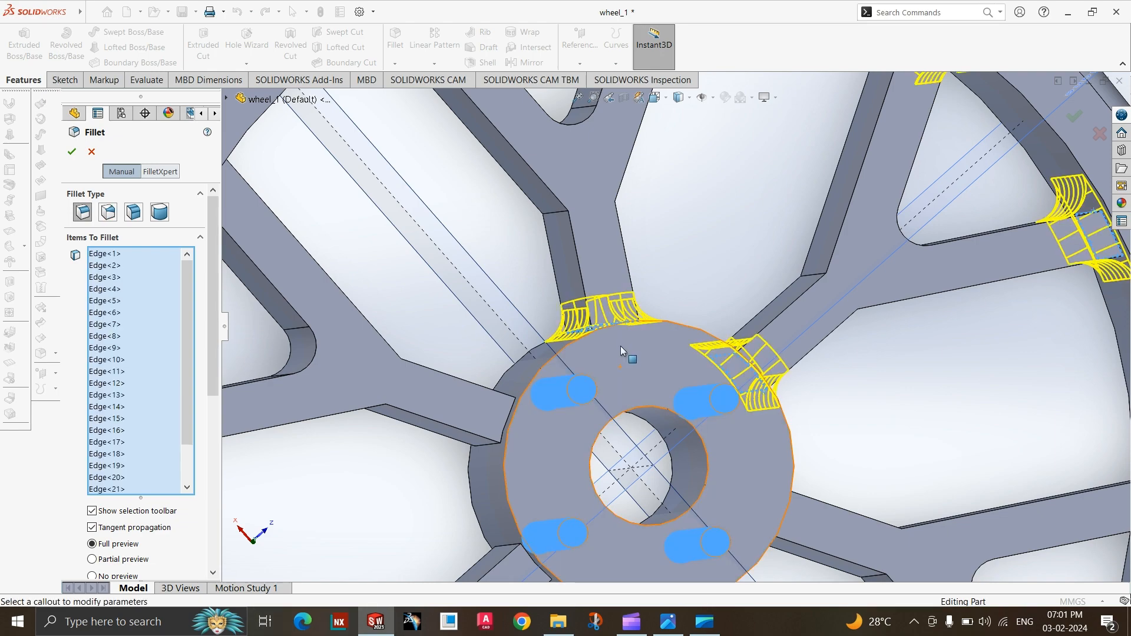
scroll(621, 330, up, 3)
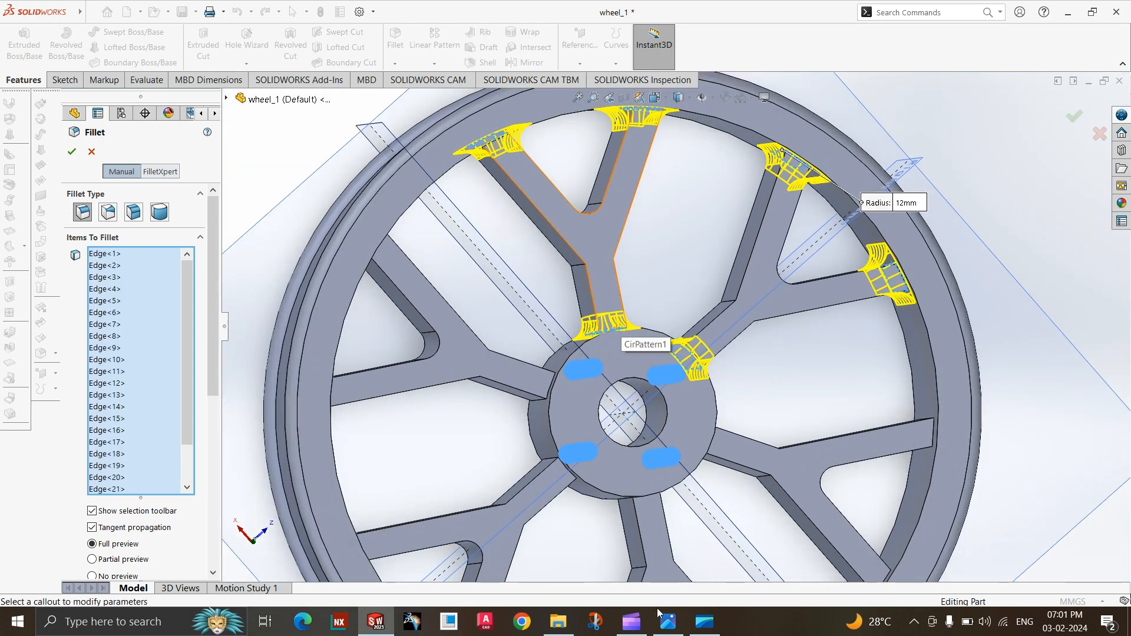
Check the reference drawing's radii, and add the rim-side edges of both arms of the third spoke to the 12 mm fillet.
click(668, 623)
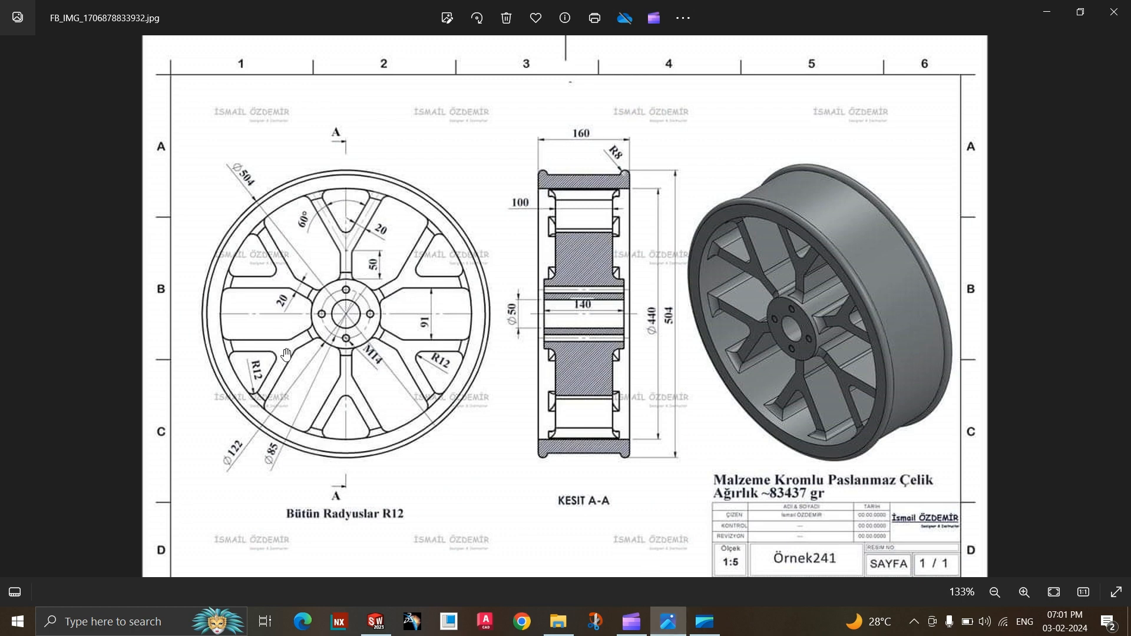
click(668, 622)
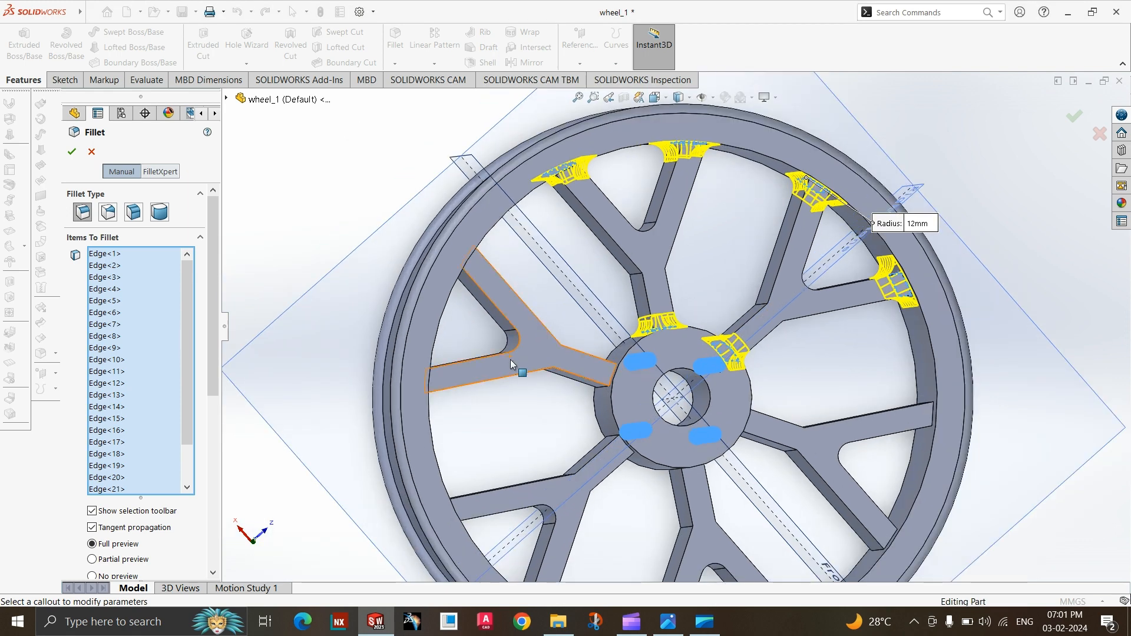
middle_drag(510, 359, 487, 359)
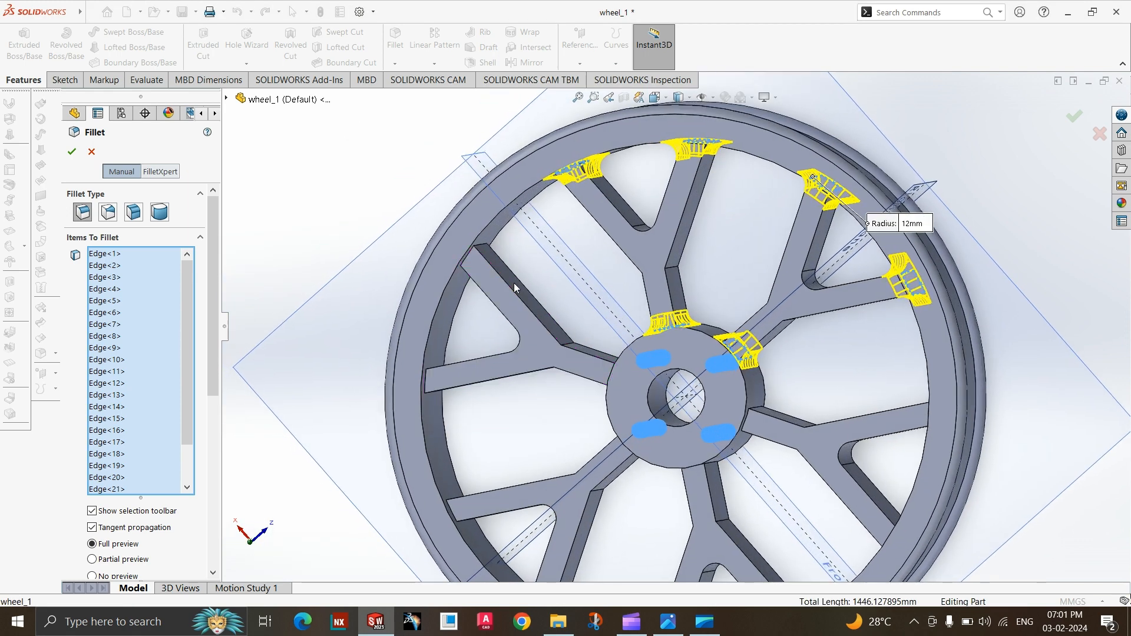
click(443, 231)
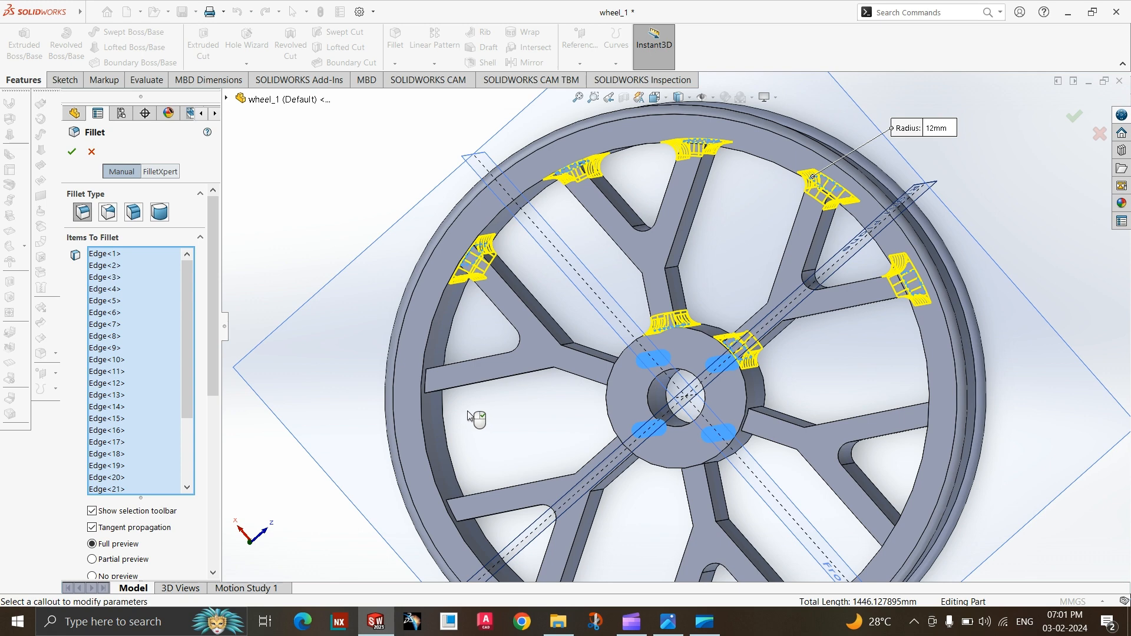
click(412, 350)
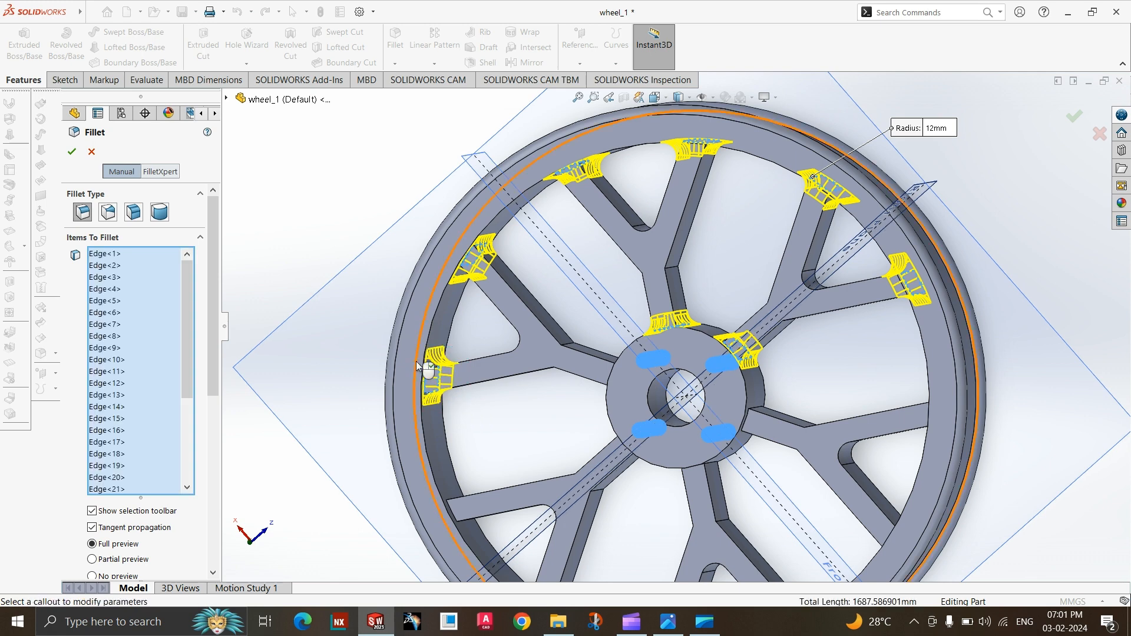
Add the rim-side edges of both arms of the fourth spoke to the fillet, and deselect the wrongly picked inner rim face.
scroll(595, 531, down, 5)
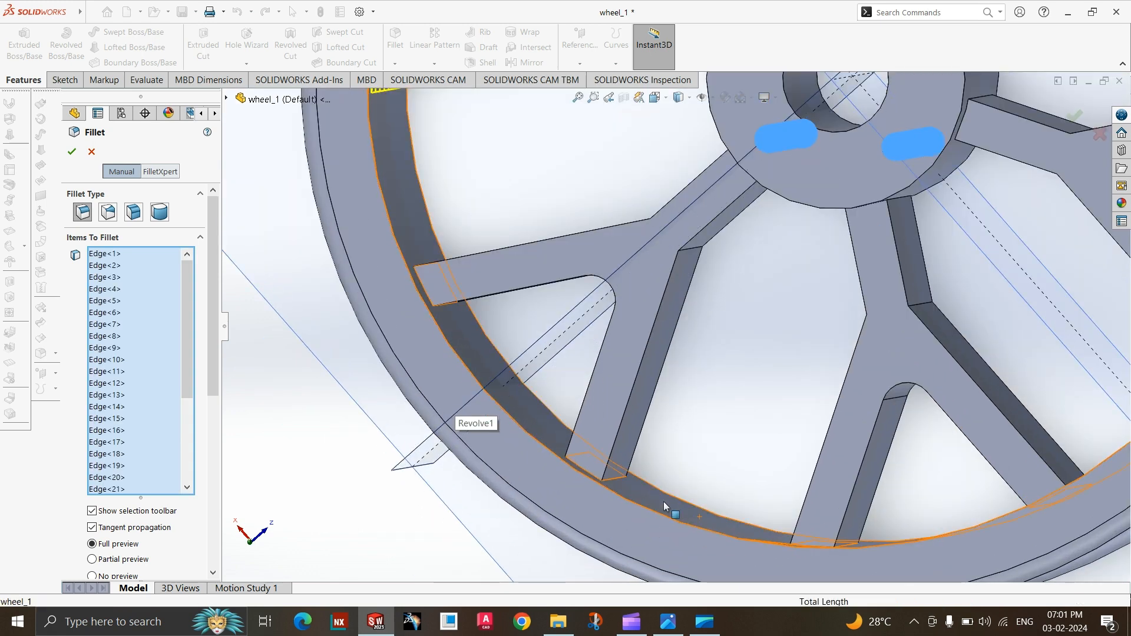
click(542, 416)
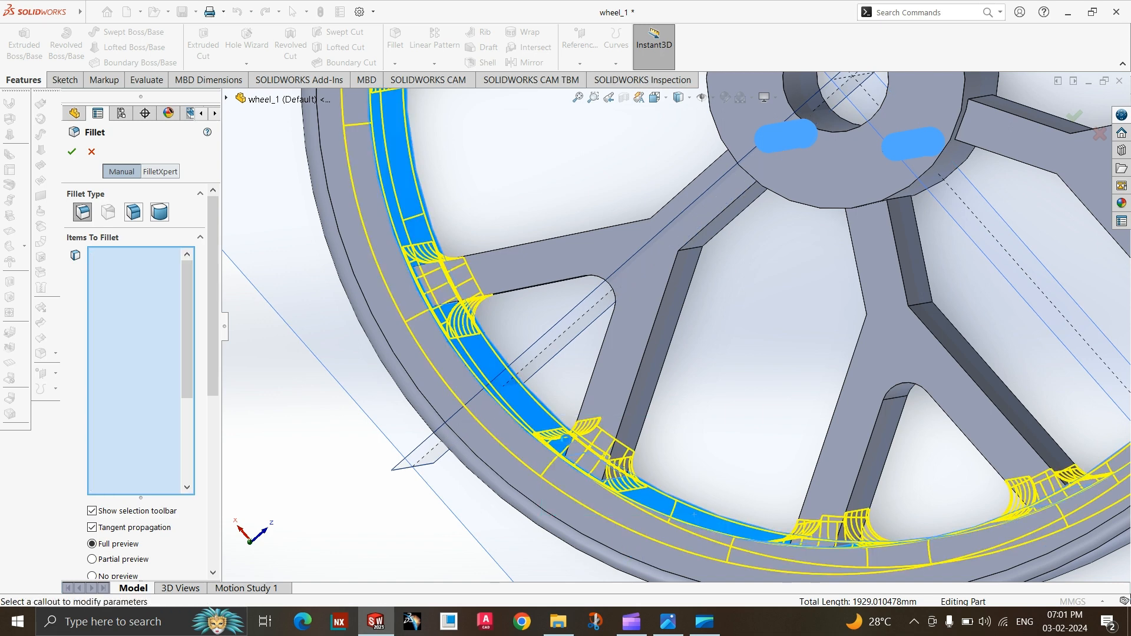
scroll(532, 442, up, 4)
scroll(675, 387, down, 2)
click(672, 462)
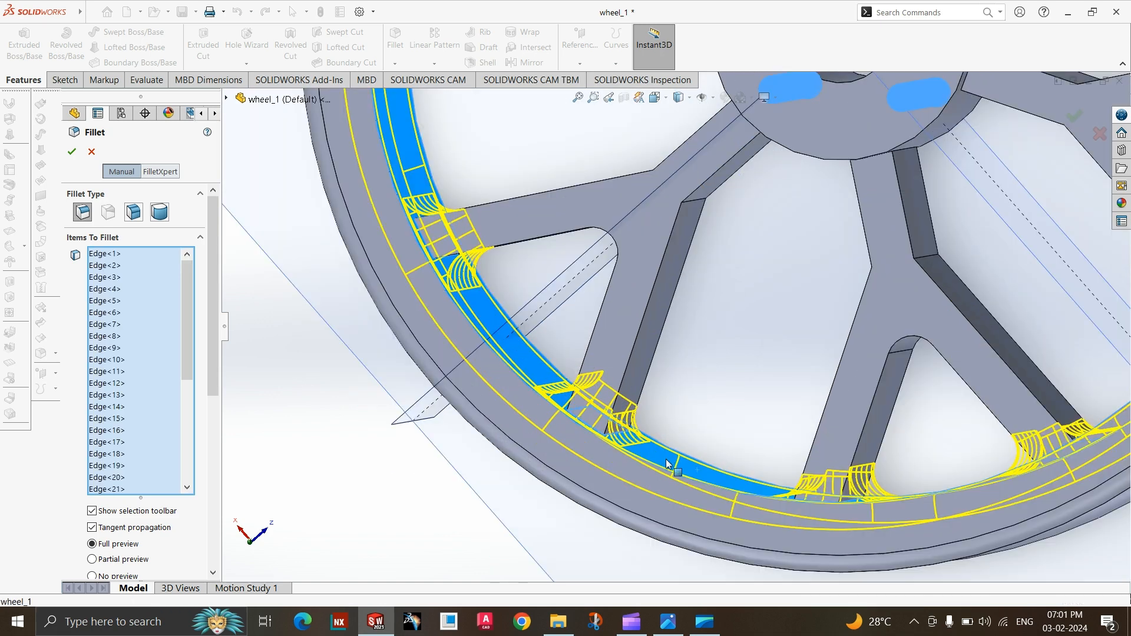
scroll(608, 489, down, 3)
scroll(536, 274, up, 3)
scroll(596, 313, down, 3)
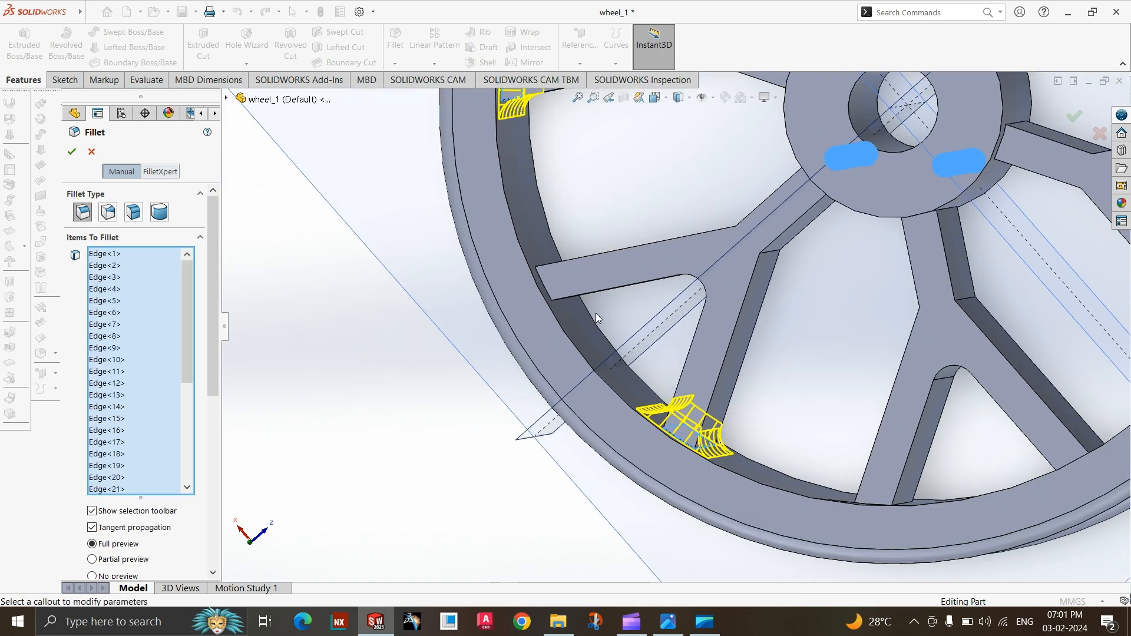
click(506, 299)
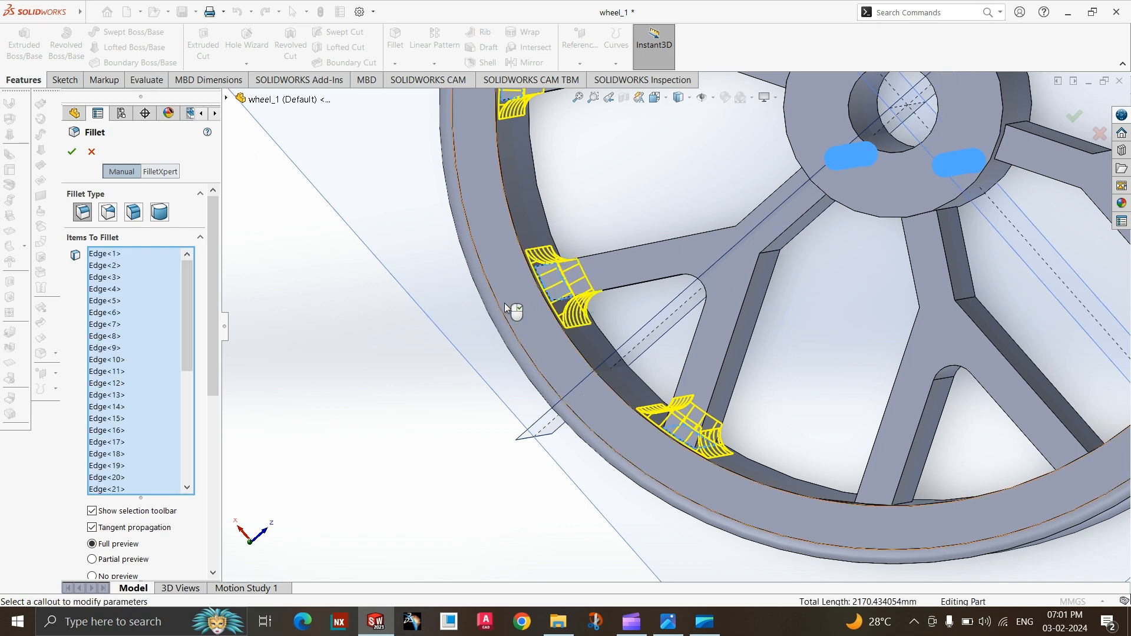
Add the four edges where the third spoke joins the hub to the fillet, and deselect the wrongly picked hub face.
scroll(490, 324, down, 3)
scroll(825, 372, up, 5)
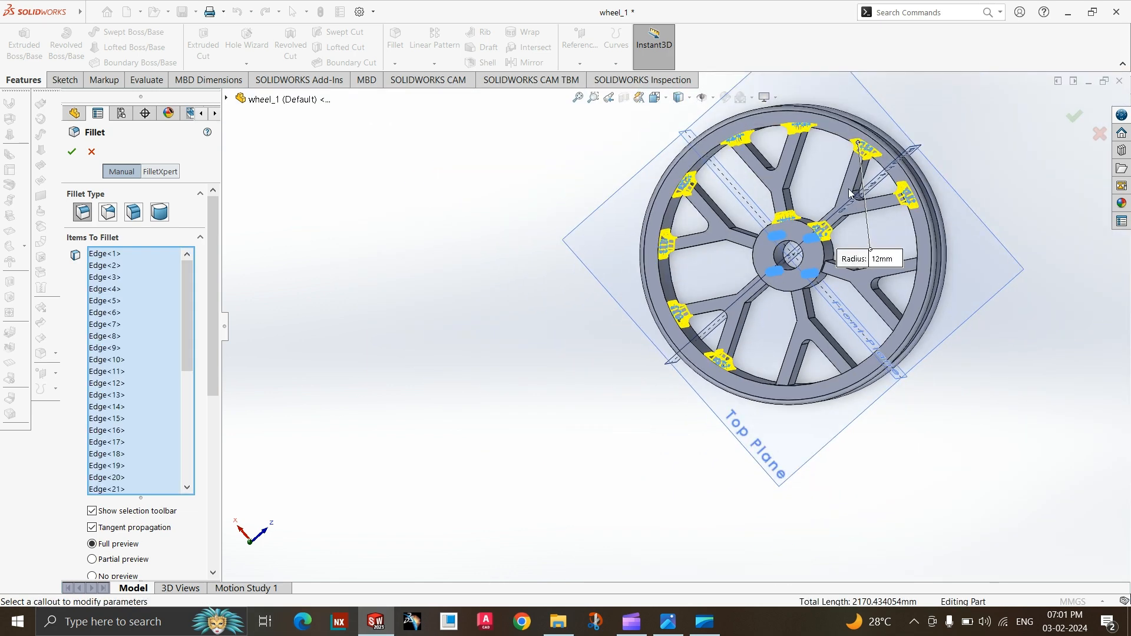
scroll(827, 373, down, 2)
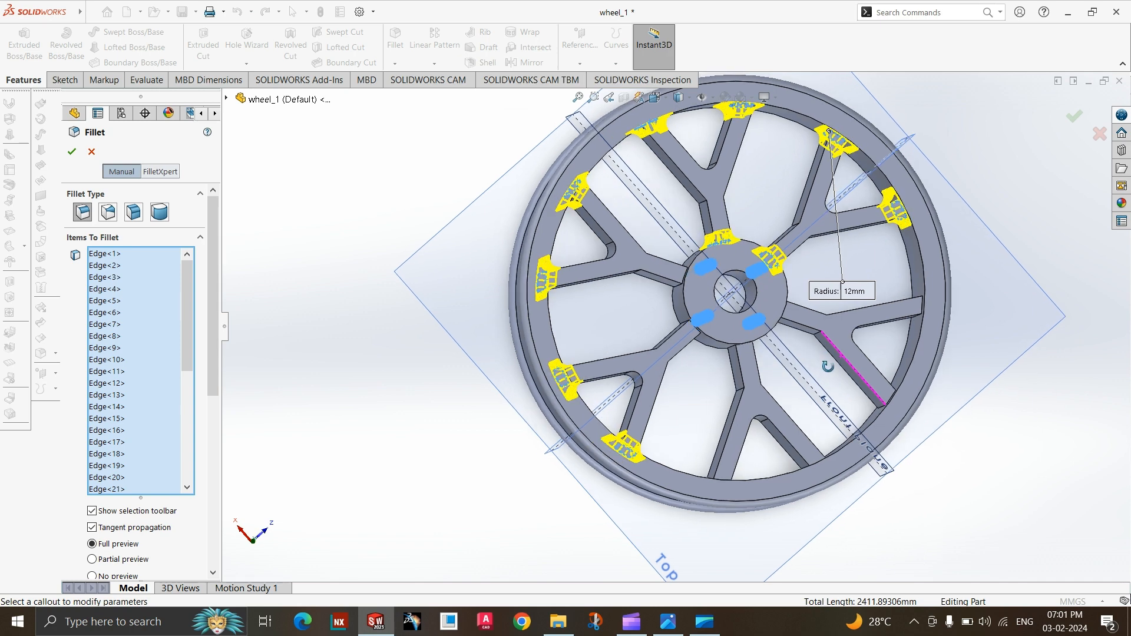
scroll(695, 294, up, 3)
scroll(660, 354, down, 10)
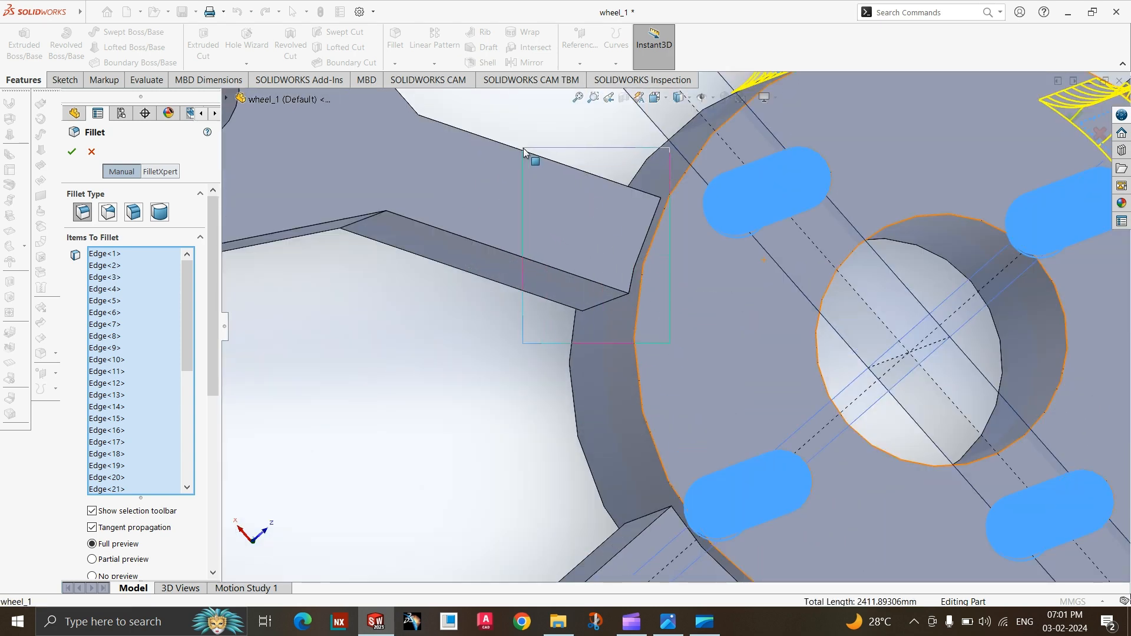
drag(523, 147, 524, 147)
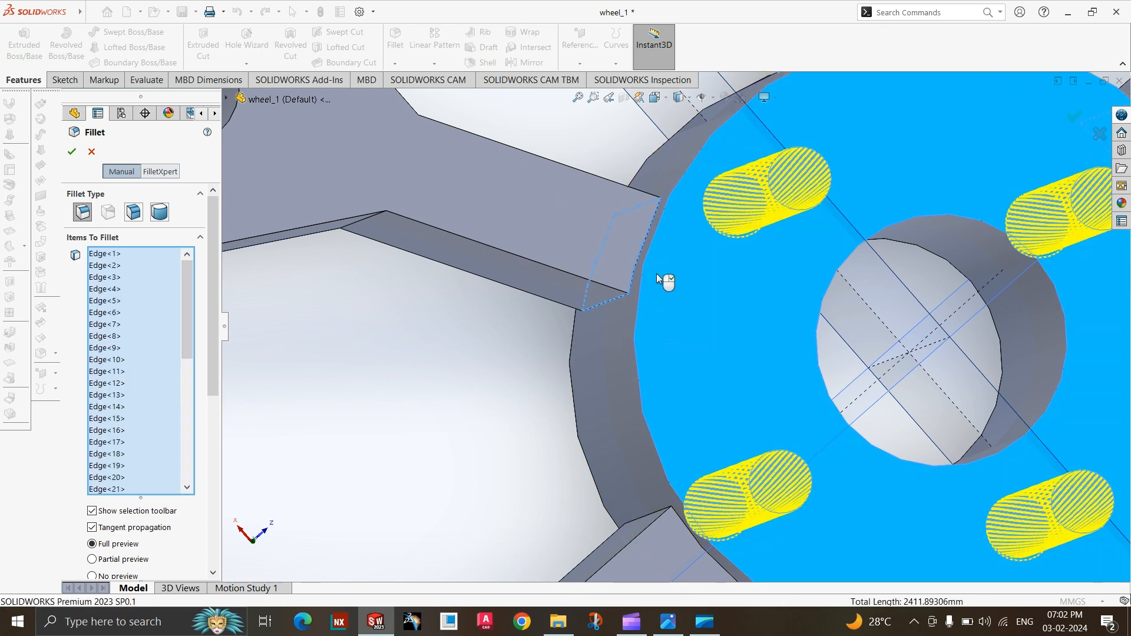
click(656, 306)
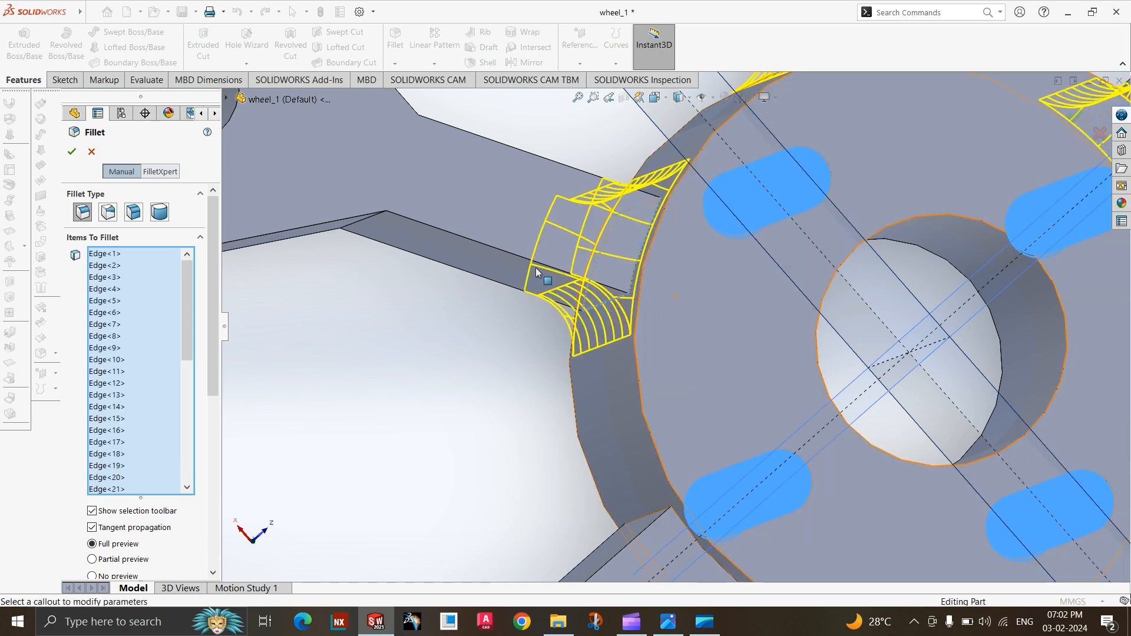
Add the four edges where the fourth spoke joins the hub to the 12 mm fillet.
scroll(532, 265, up, 5)
scroll(532, 265, up, 3)
scroll(672, 330, down, 10)
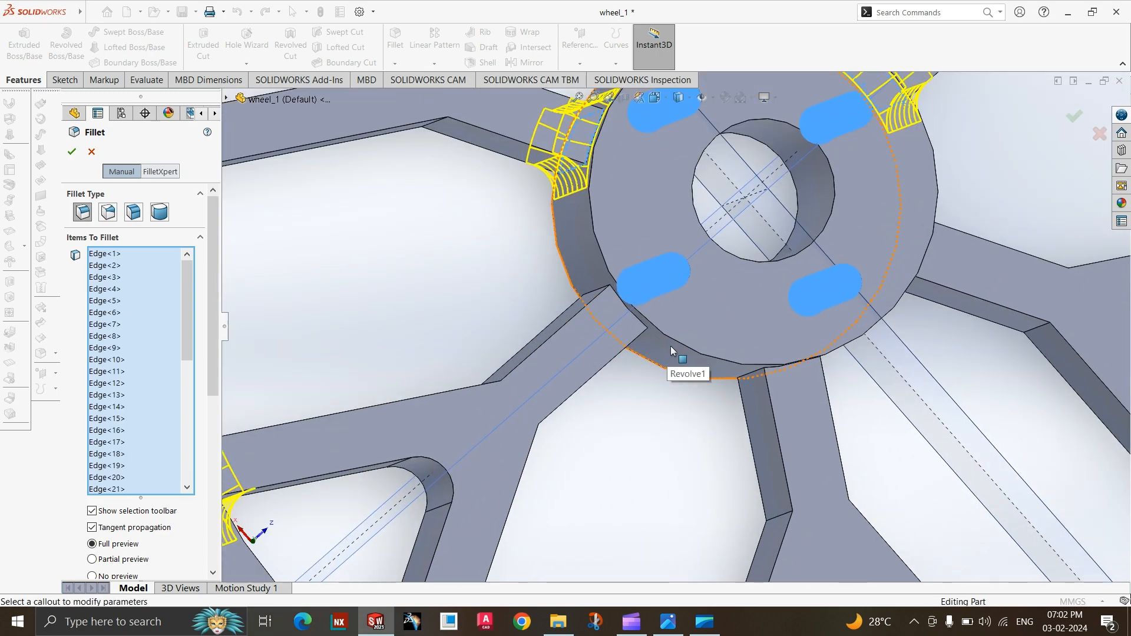
mouse_move(651, 409)
middle_down()
mouse_move(647, 421)
mouse_move(635, 409)
middle_up()
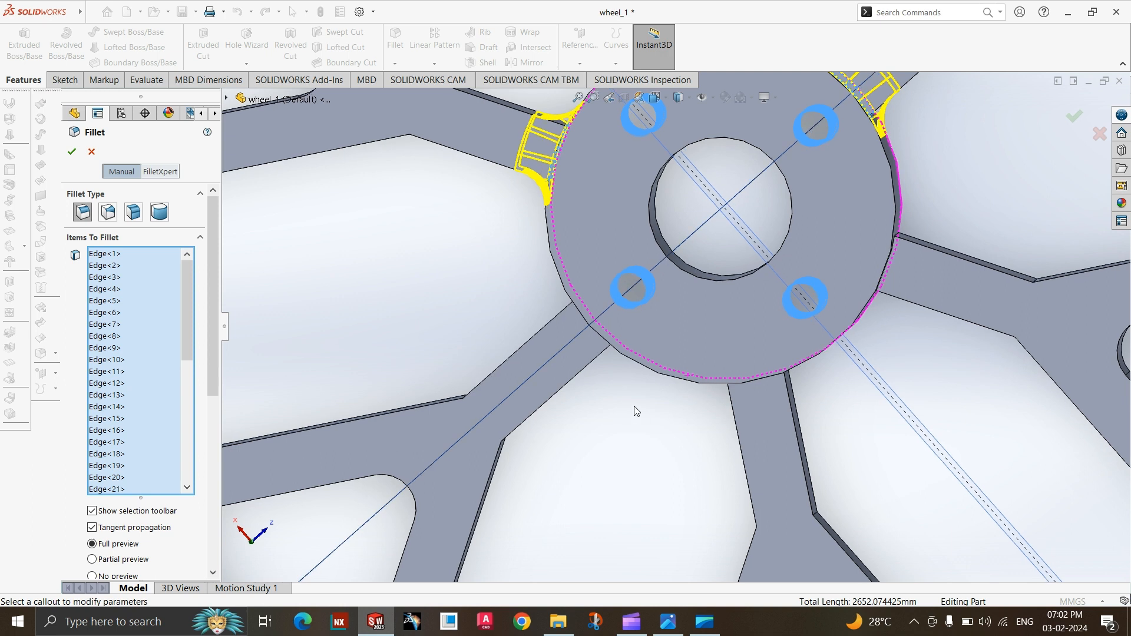
drag(553, 288, 592, 330)
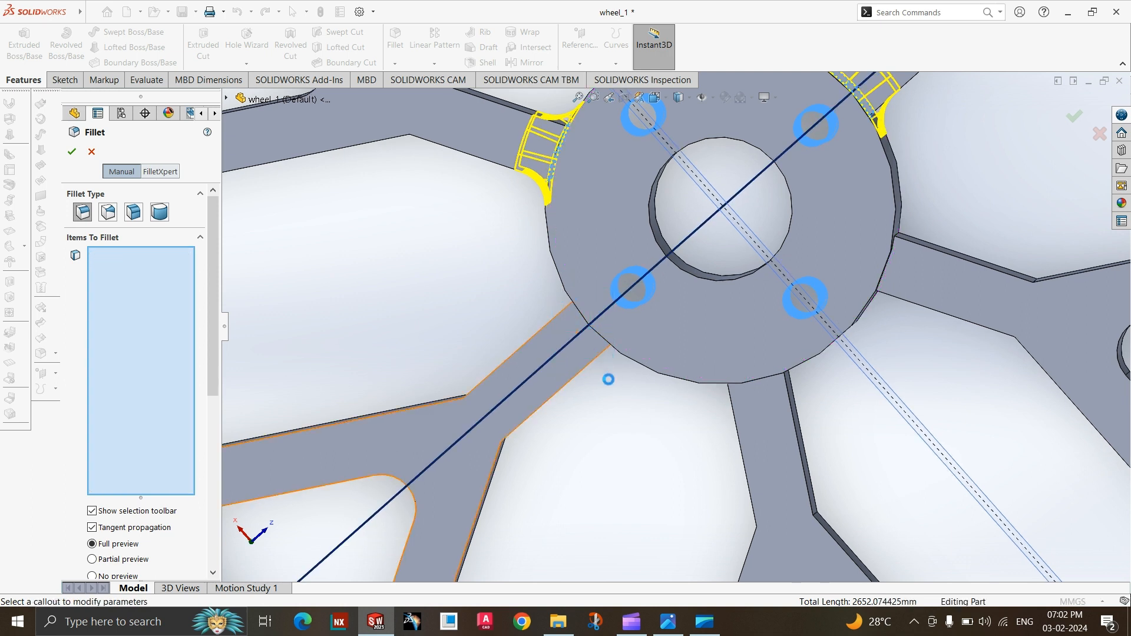
middle_drag(608, 368, 610, 362)
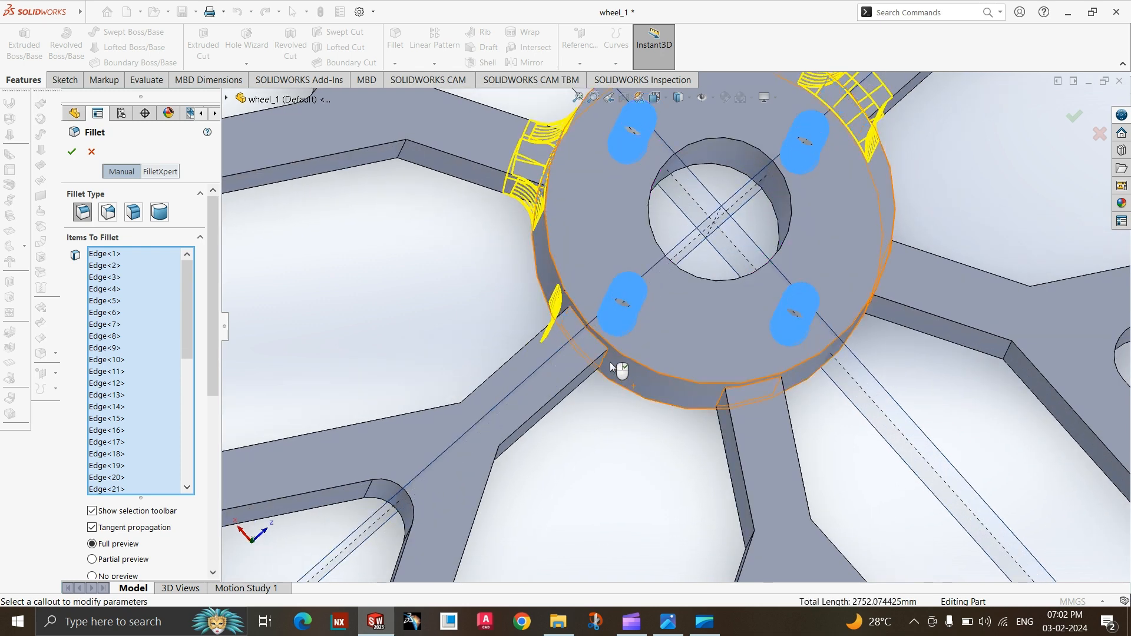
mouse_move(598, 434)
middle_down()
mouse_move(598, 447)
mouse_move(609, 434)
middle_up()
drag(612, 425, 587, 373)
drag(532, 328, 532, 328)
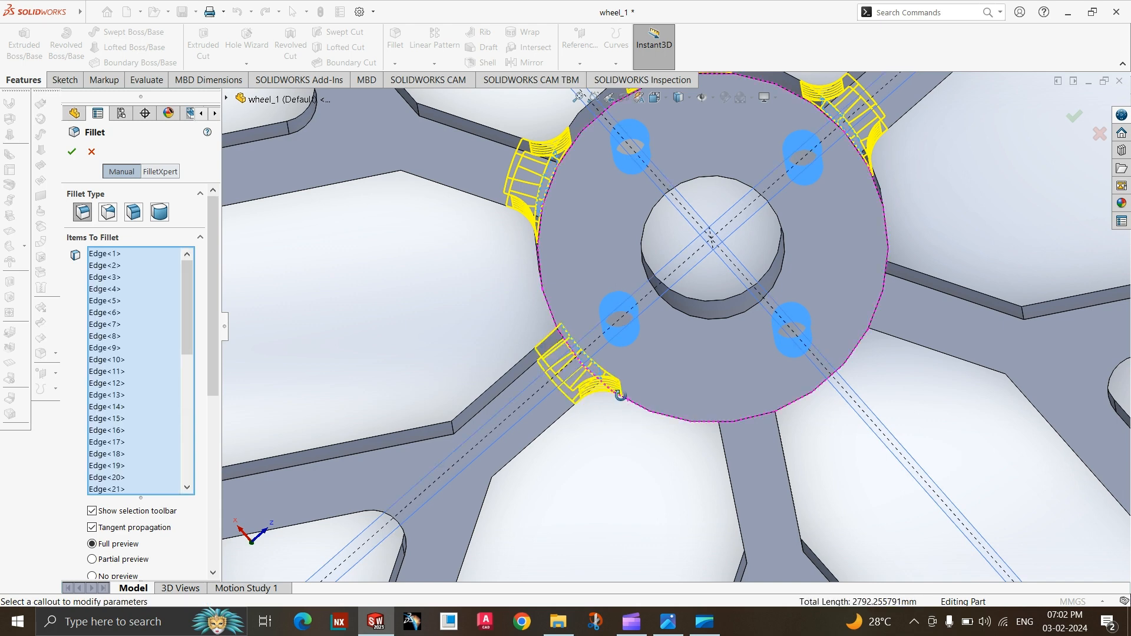
middle_drag(618, 391, 555, 393)
click(514, 365)
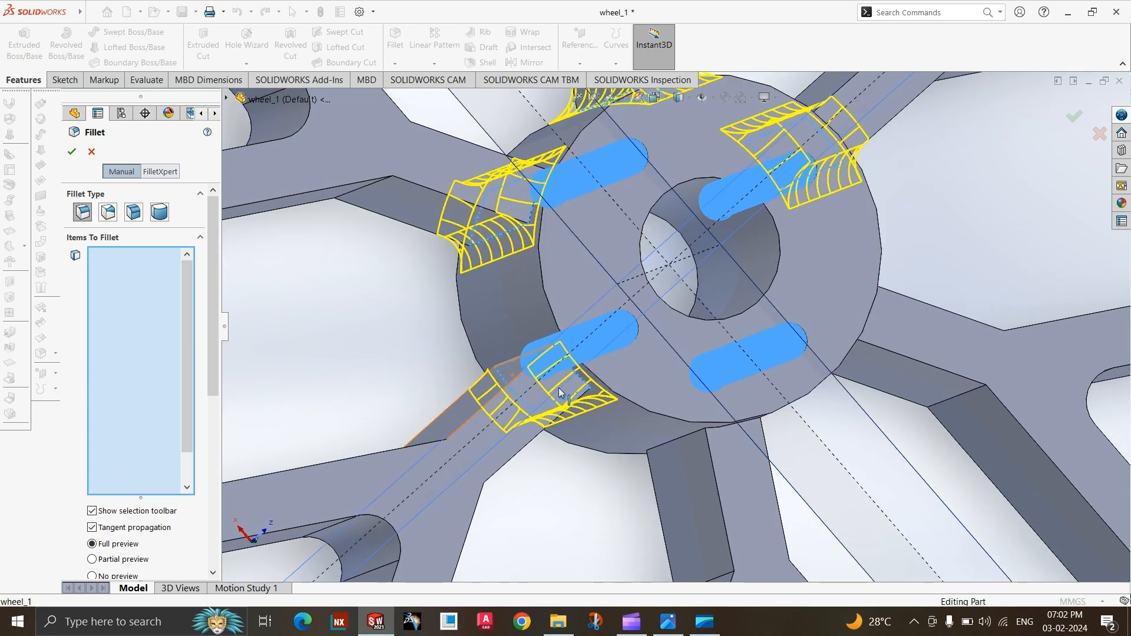
click(548, 368)
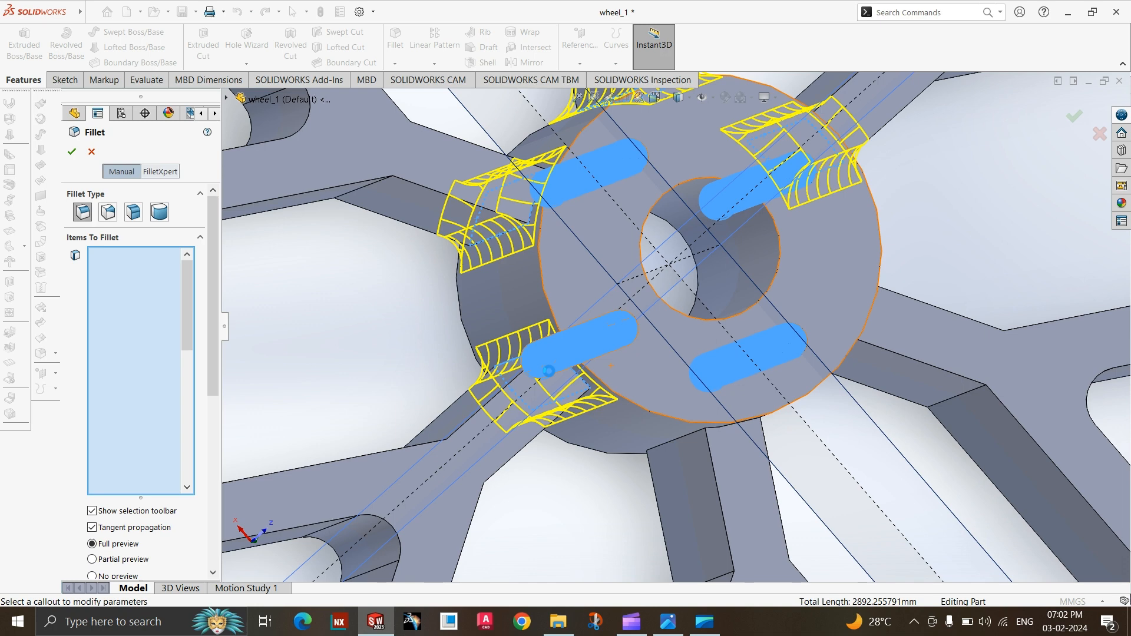
click(549, 371)
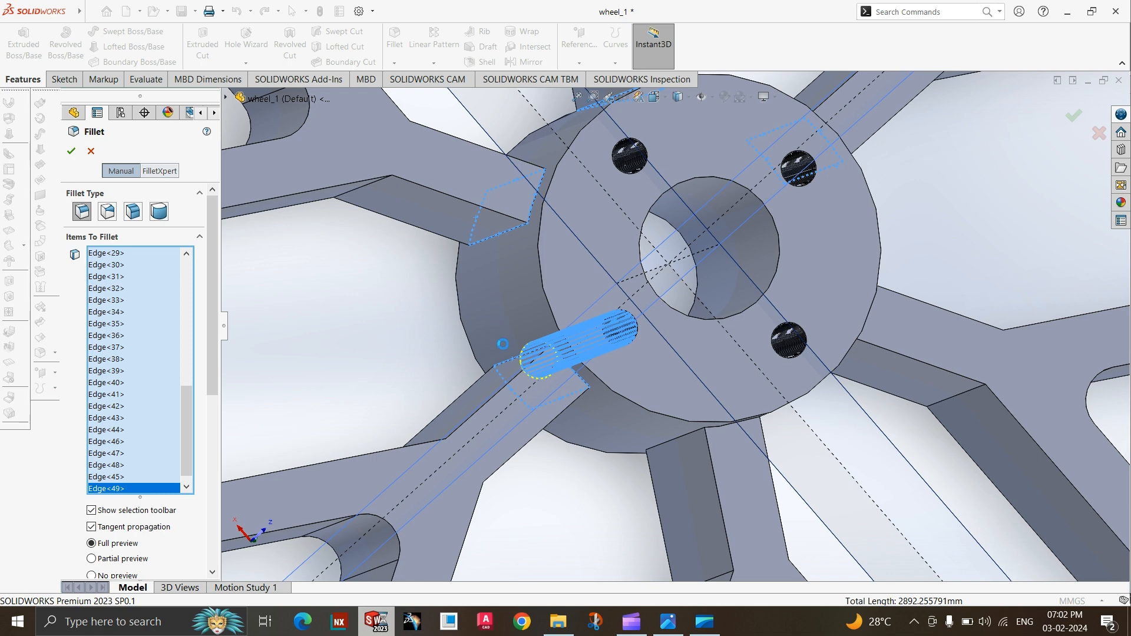
scroll(503, 344, up, 1)
scroll(504, 344, up, 5)
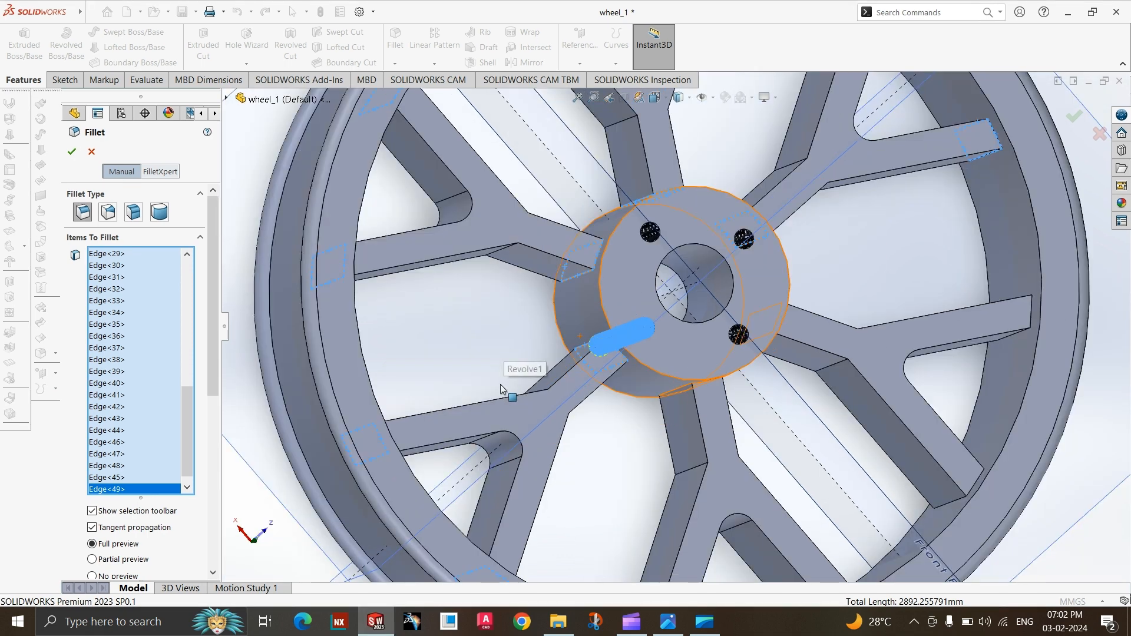
scroll(751, 298, down, 1)
middle_drag(694, 376, 677, 356)
scroll(672, 354, down, 3)
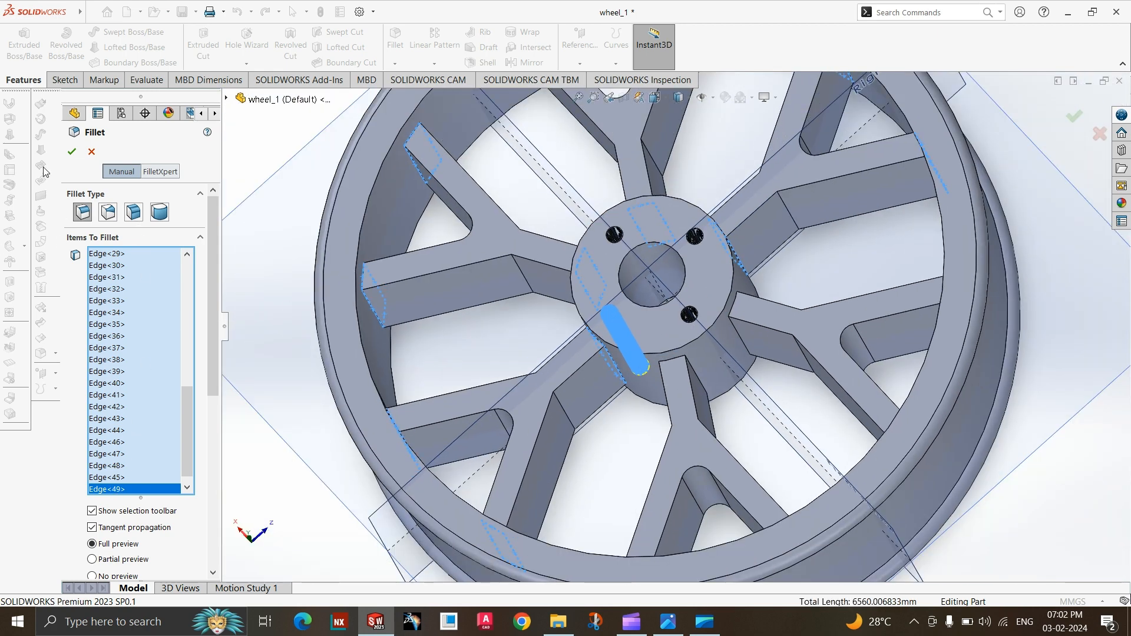
scroll(623, 339, down, 3)
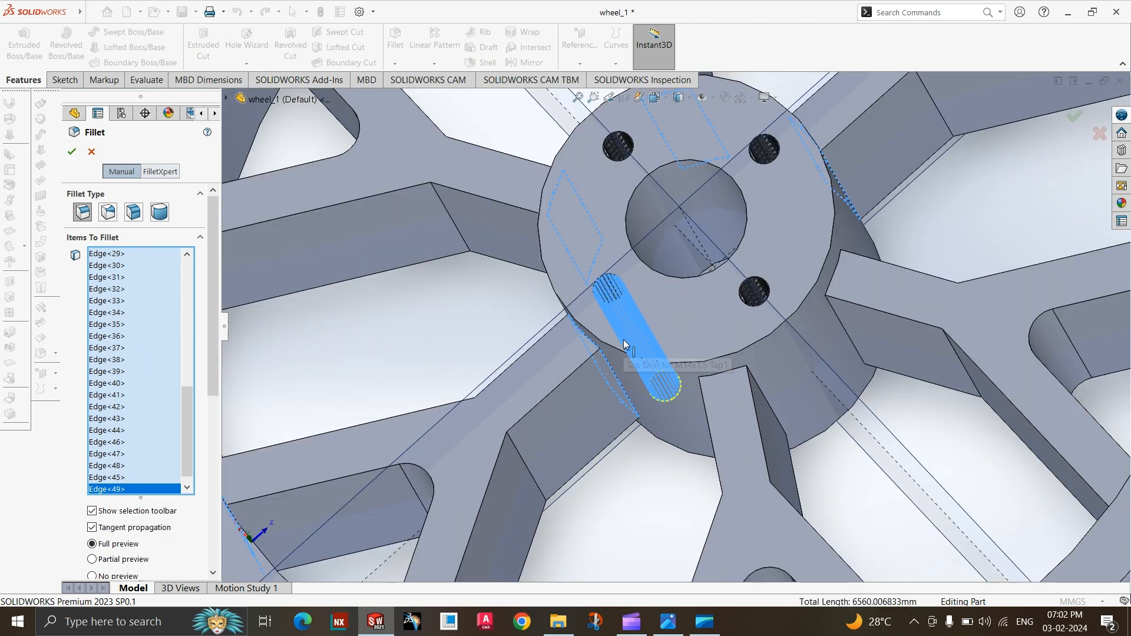
scroll(629, 325, up, 1)
scroll(516, 440, up, 5)
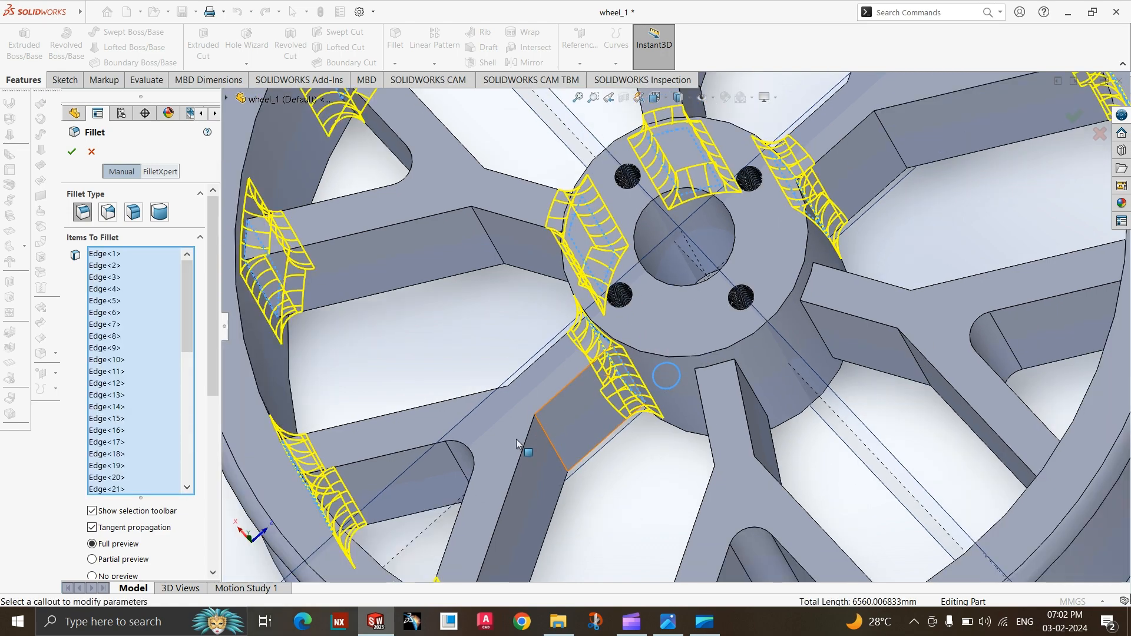
Add the rim-side edges of the fifth spoke's first arm to the fillet, and deselect the wrongly picked rim side face.
middle_drag(744, 420, 699, 487)
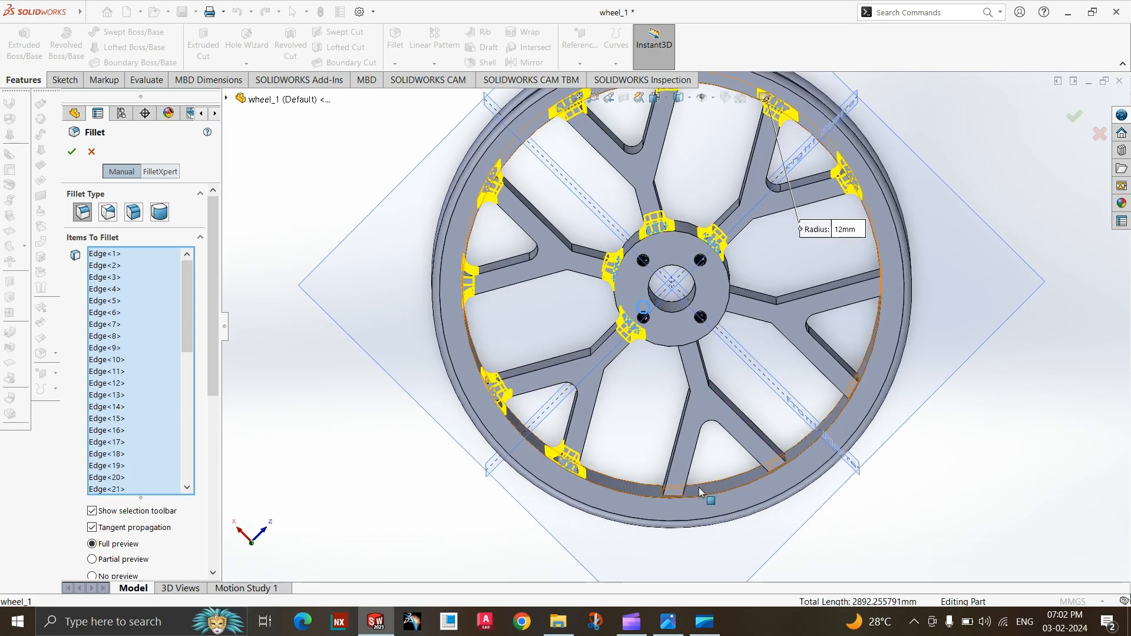
scroll(696, 498, down, 5)
drag(689, 509, 611, 461)
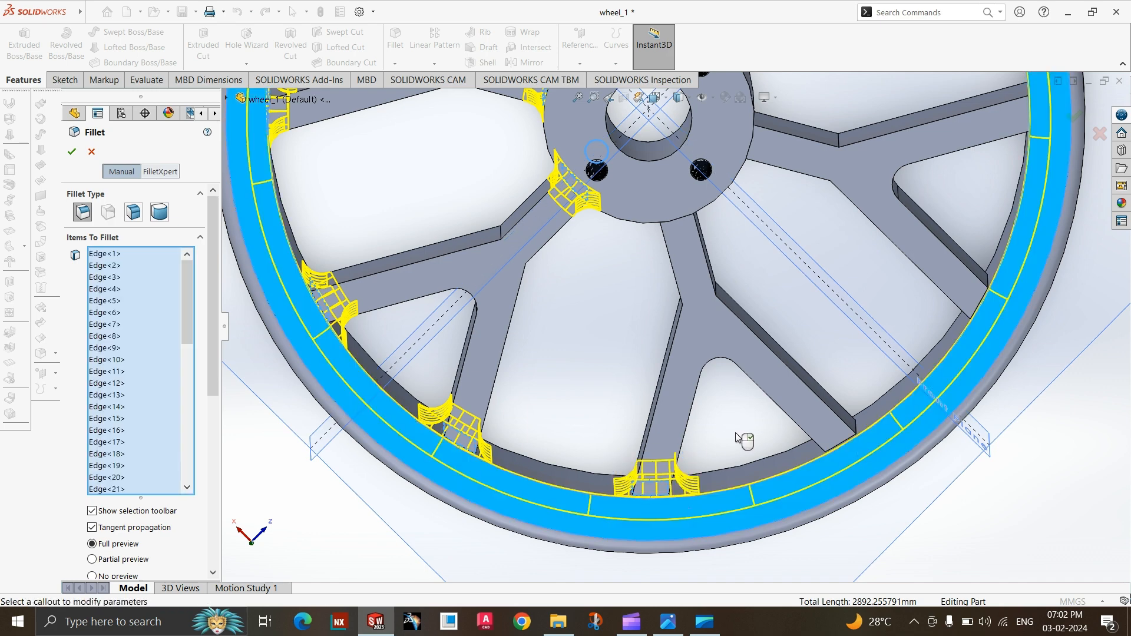
click(695, 527)
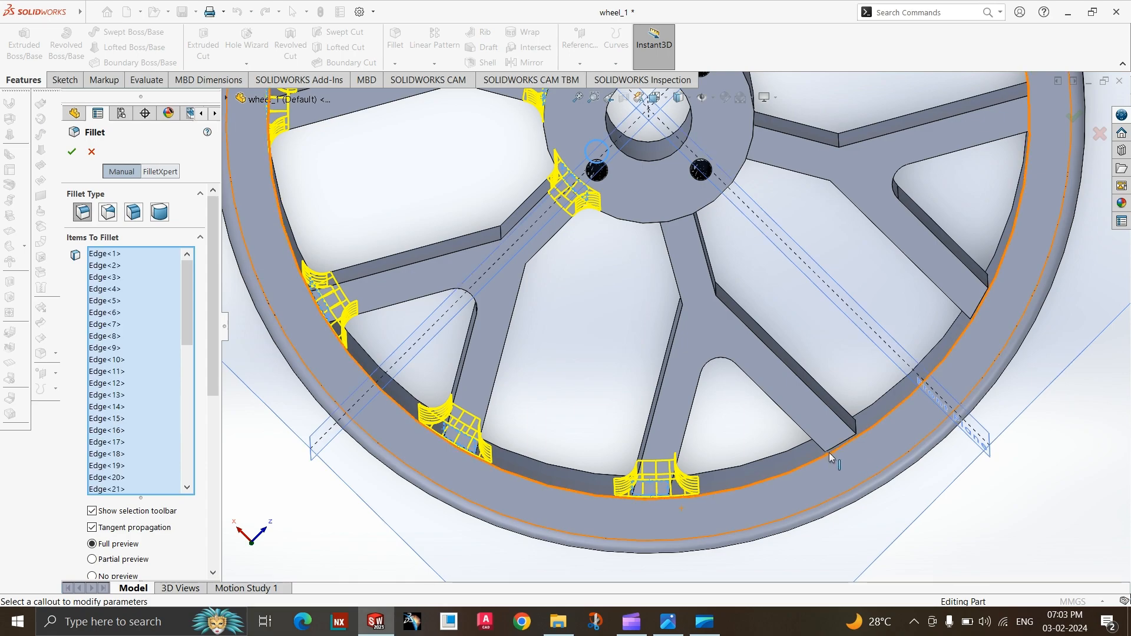
Add the rim-side edges of the fifth spoke's other arm to the 12 mm fillet.
middle_drag(838, 447, 715, 458)
middle_drag(741, 481, 558, 478)
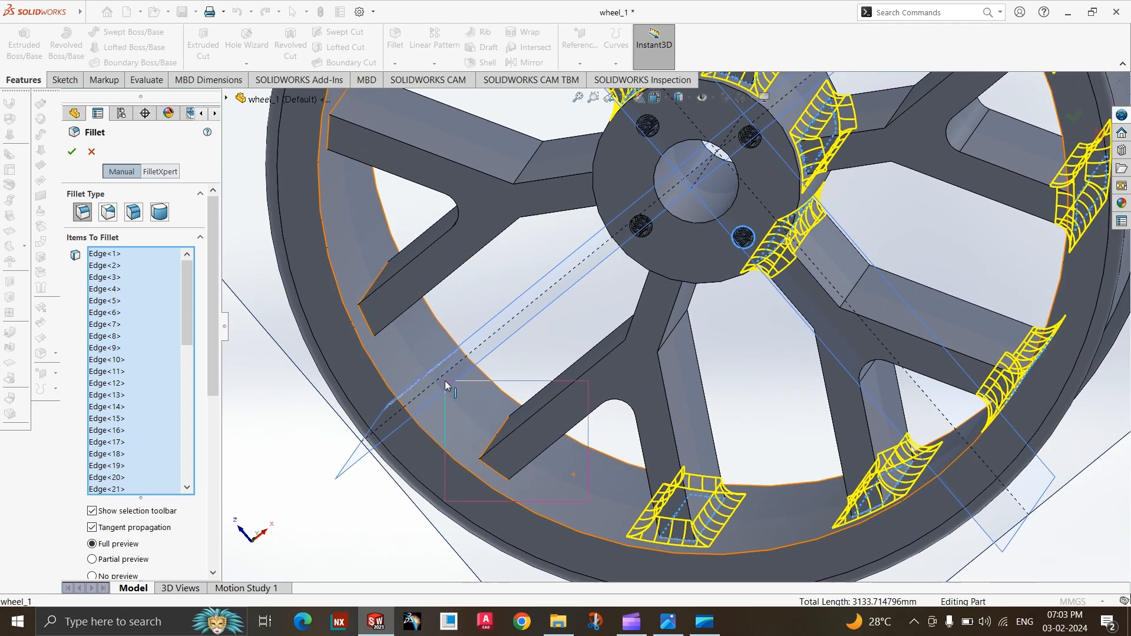
click(472, 377)
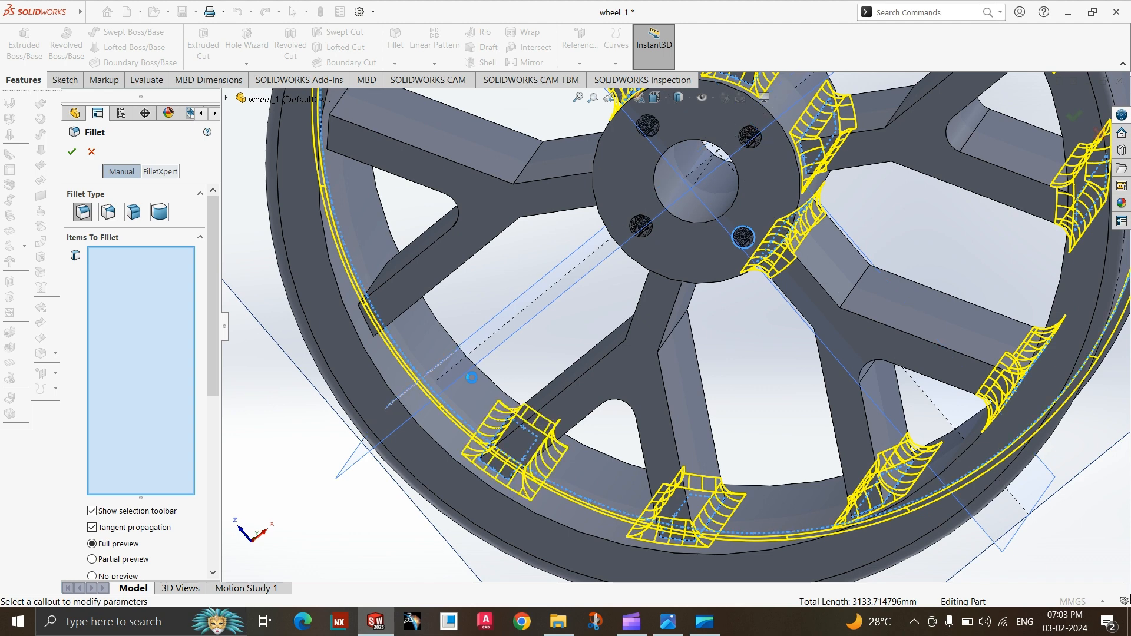
click(456, 420)
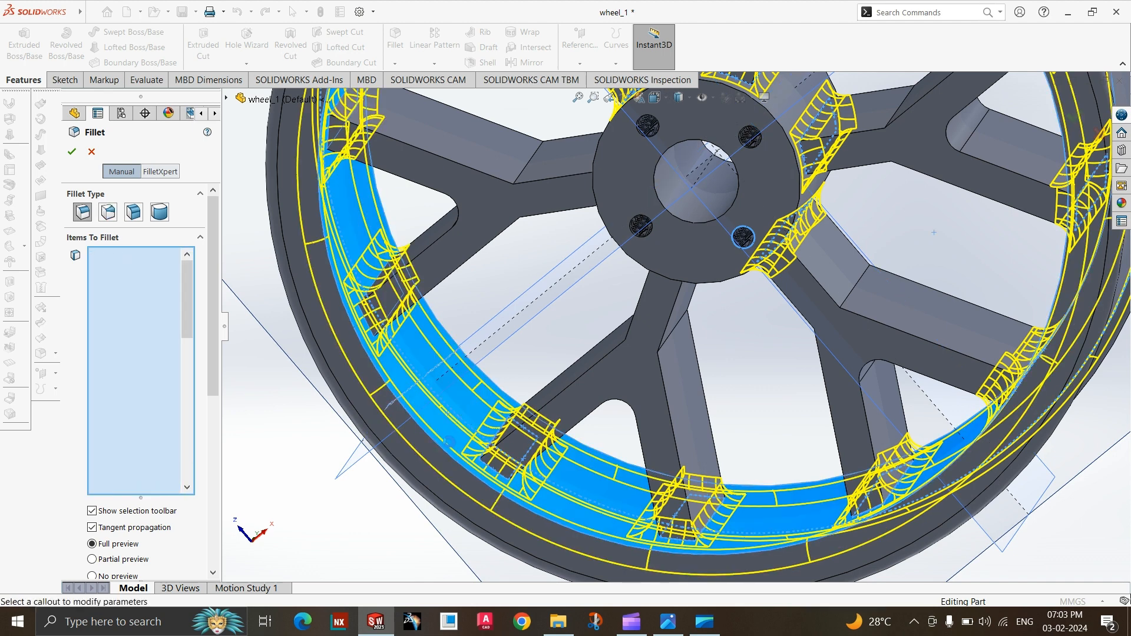
click(464, 418)
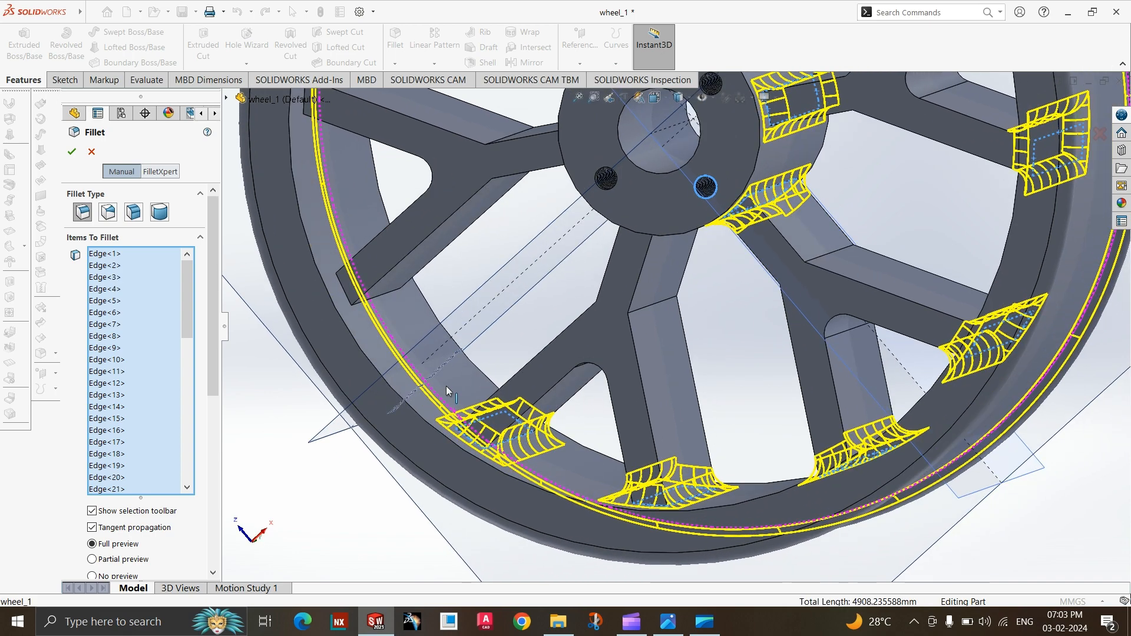
scroll(442, 390, up, 5)
scroll(628, 331, down, 5)
scroll(629, 330, down, 3)
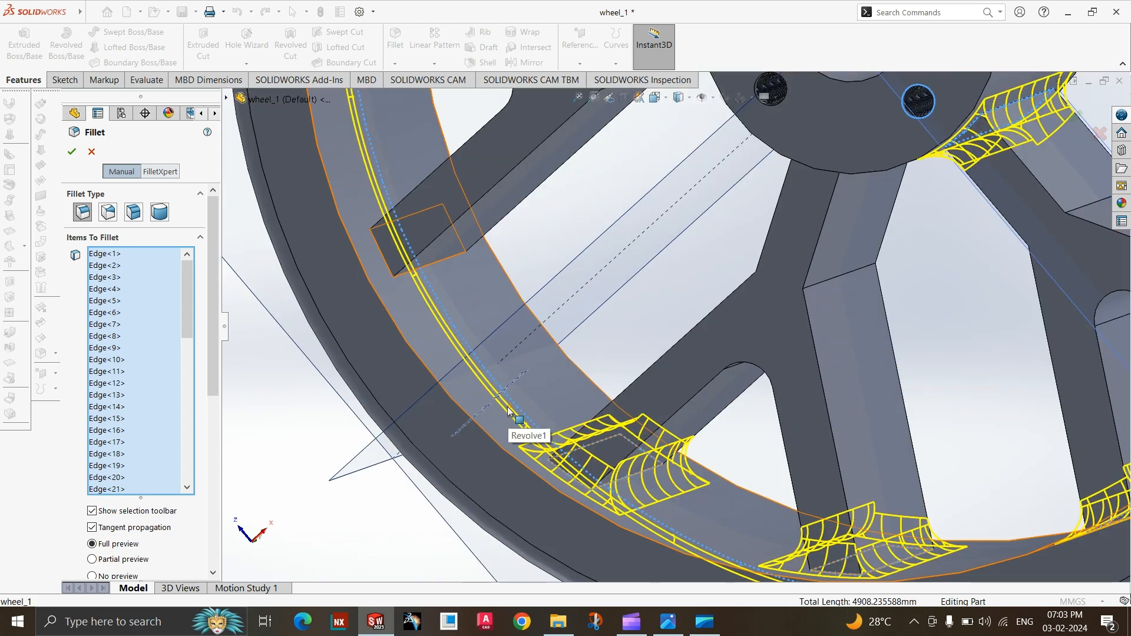
click(511, 416)
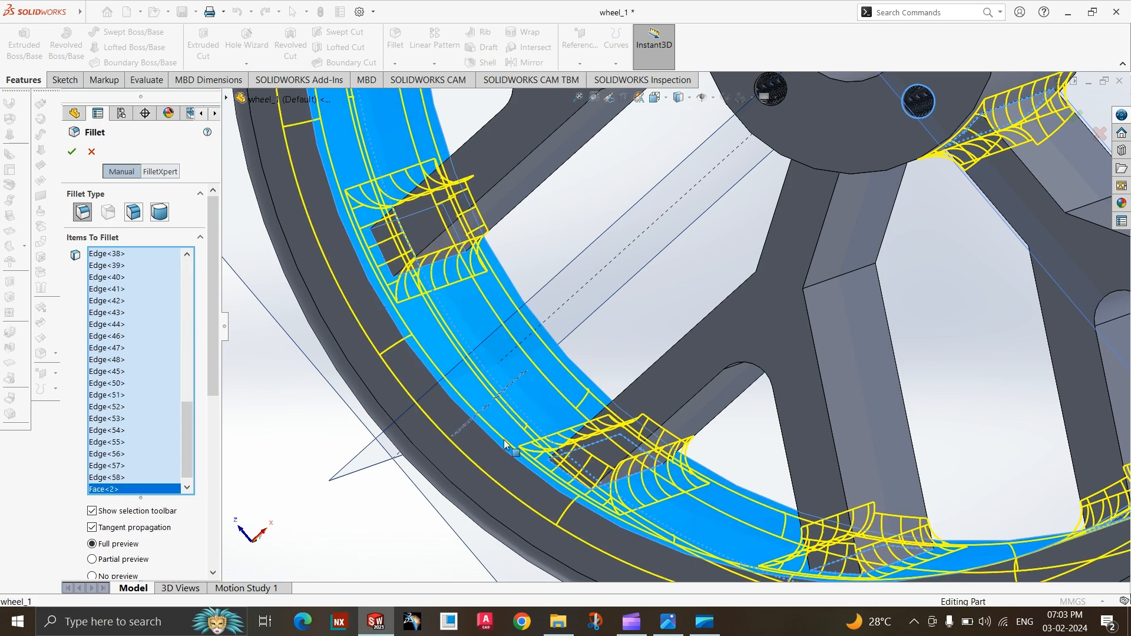
scroll(499, 455, up, 4)
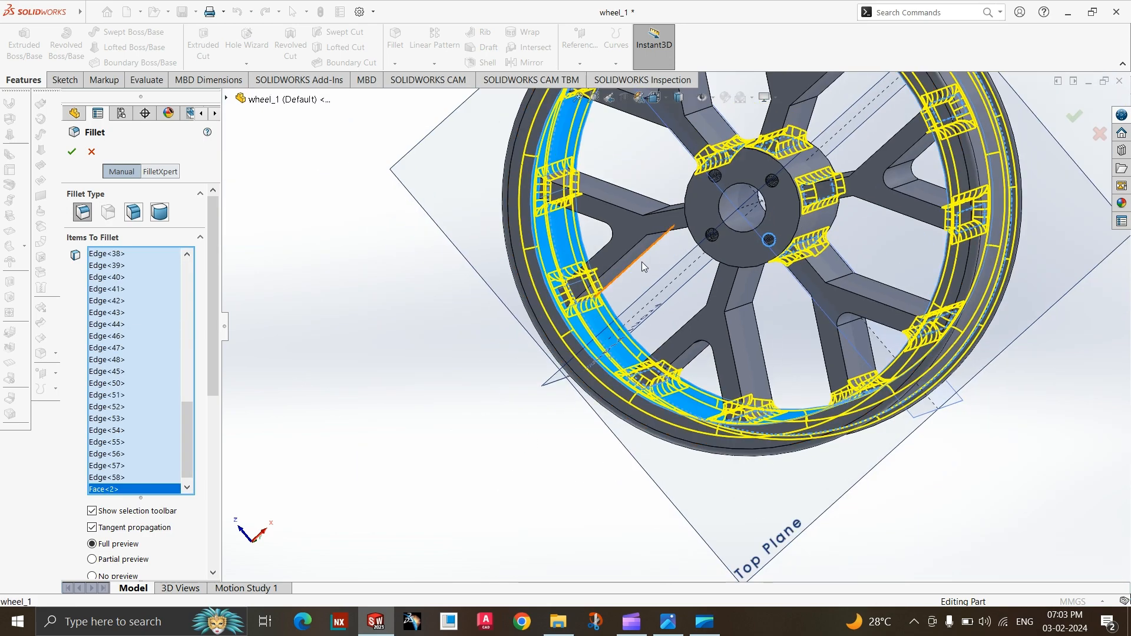
scroll(642, 265, down, 3)
scroll(631, 294, up, 4)
middle_drag(632, 293, 673, 282)
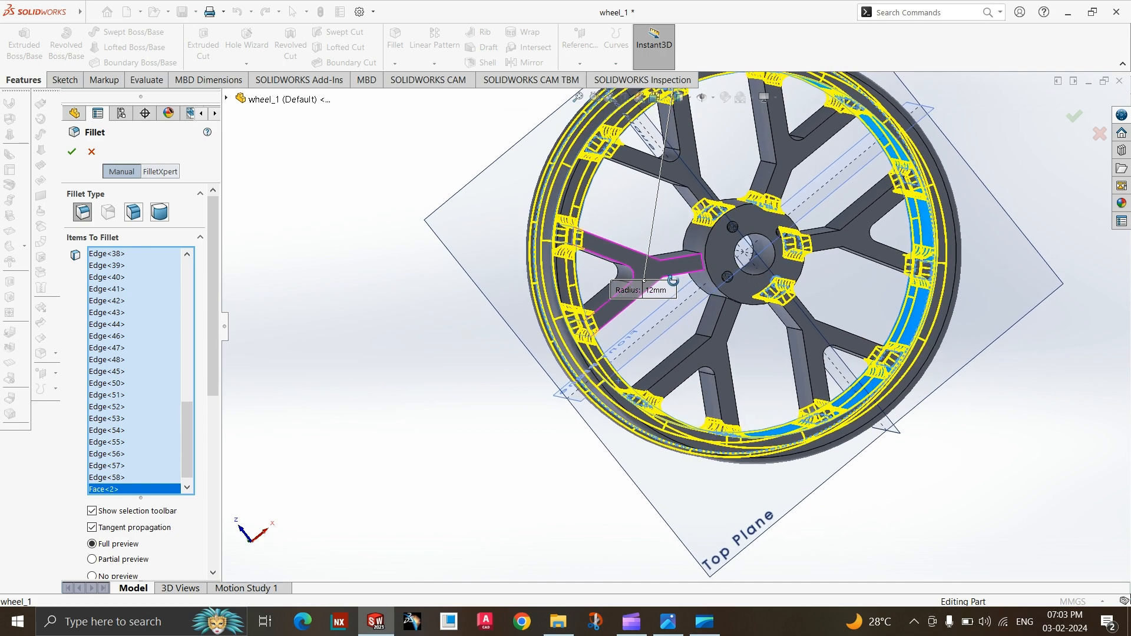
scroll(737, 277, down, 5)
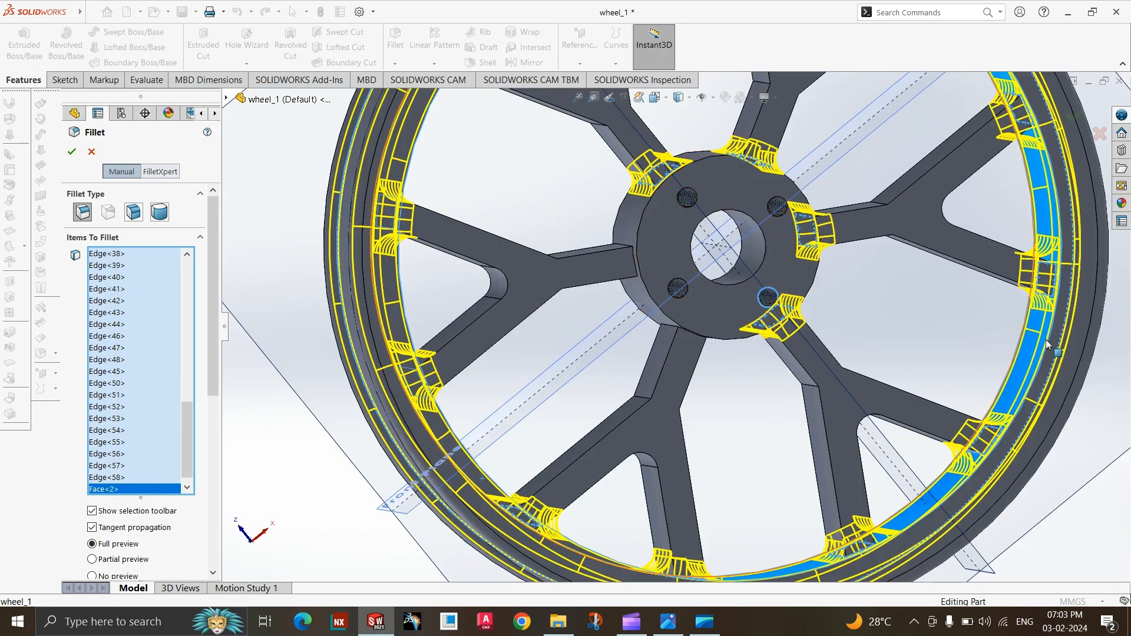
click(1045, 339)
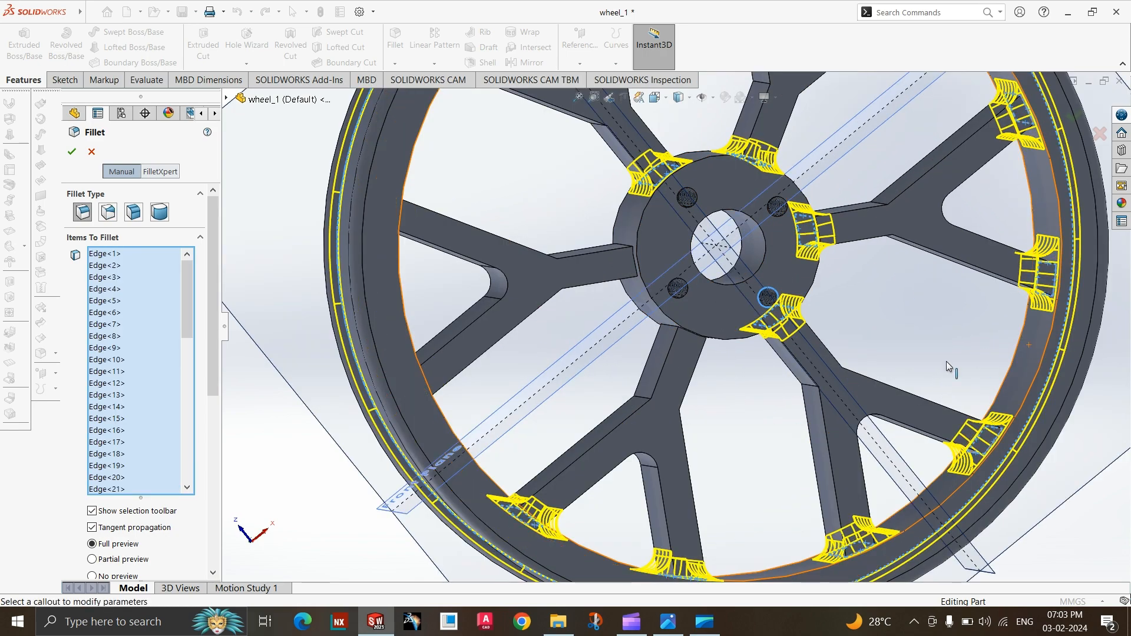
Deselect the wrongly picked circular rim edge from the fillet's items.
mouse_move(614, 288)
middle_down()
mouse_move(618, 277)
mouse_move(624, 296)
middle_up()
scroll(622, 297, up, 2)
middle_drag(461, 386, 403, 311)
scroll(403, 311, down, 5)
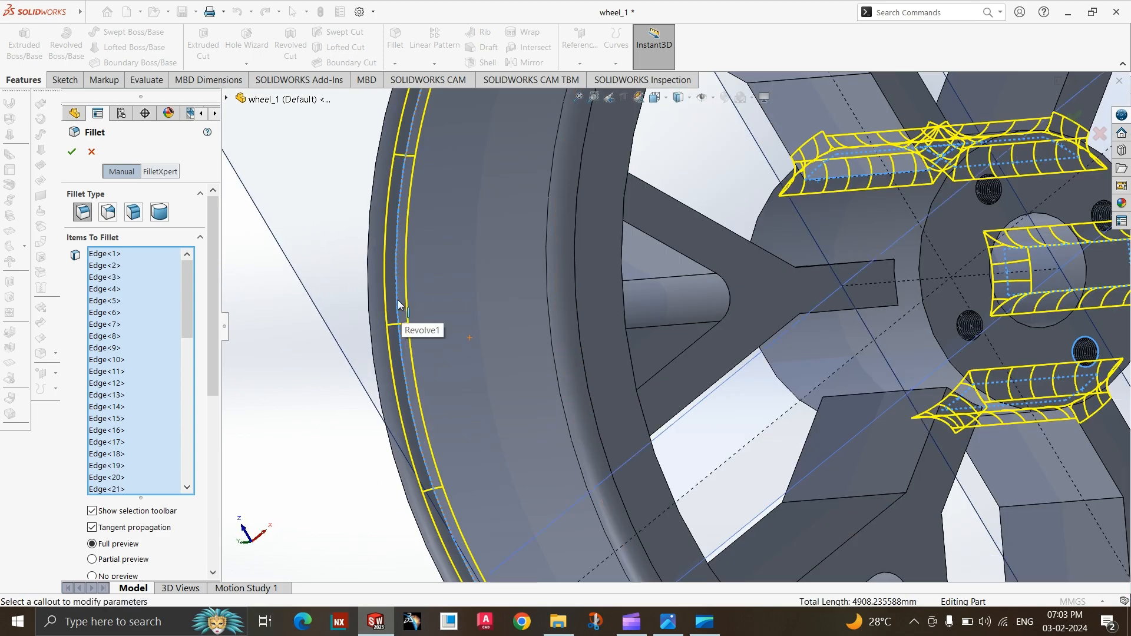
scroll(538, 377, up, 4)
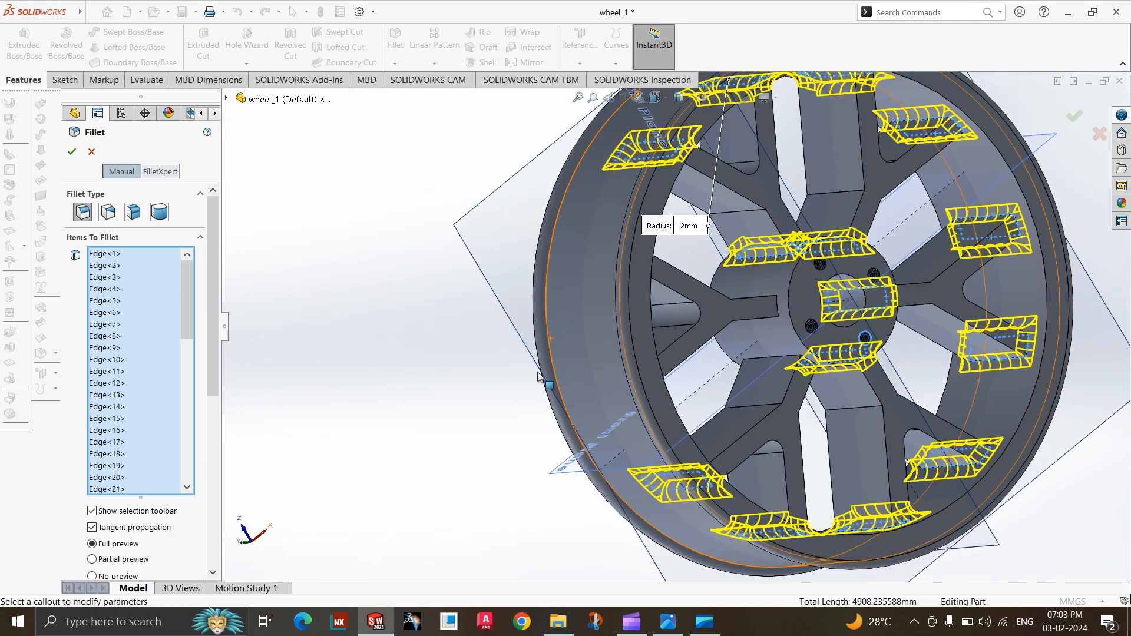
middle_drag(539, 377, 556, 405)
Add the edges where the sixth spoke's lower arm meets the rim to the 12 mm fillet.
scroll(557, 406, down, 8)
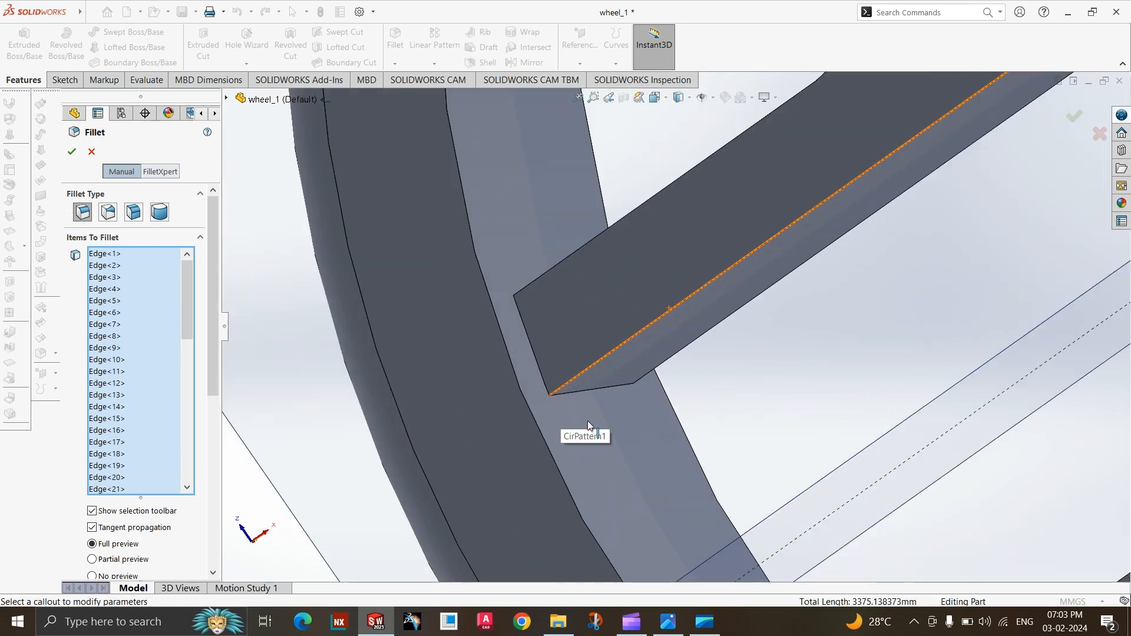
scroll(588, 421, up, 8)
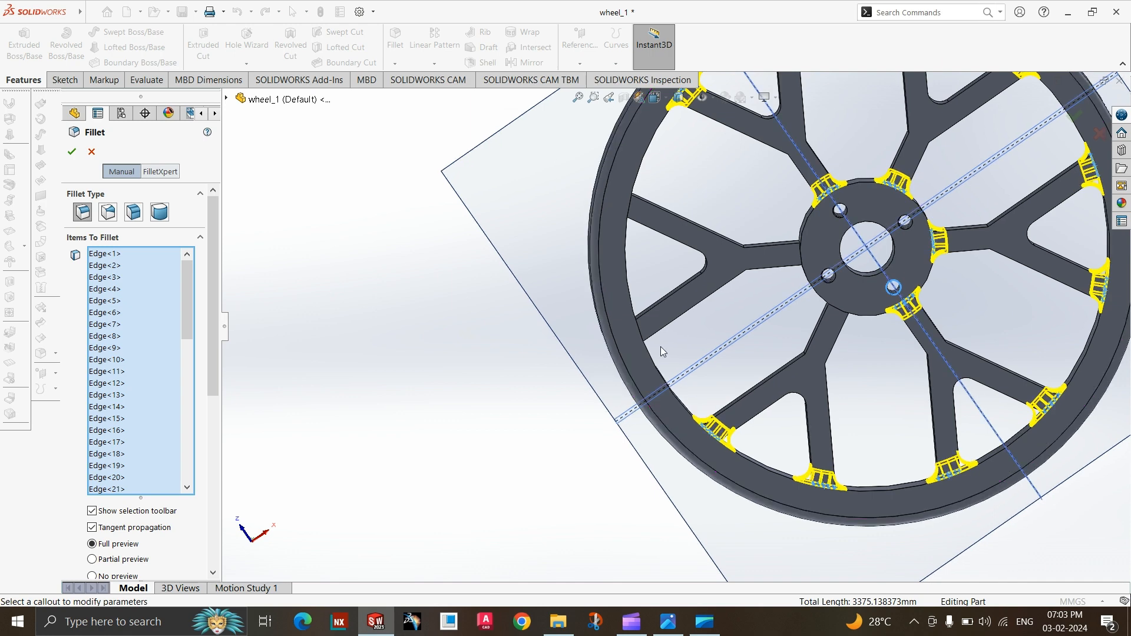
scroll(662, 352, down, 5)
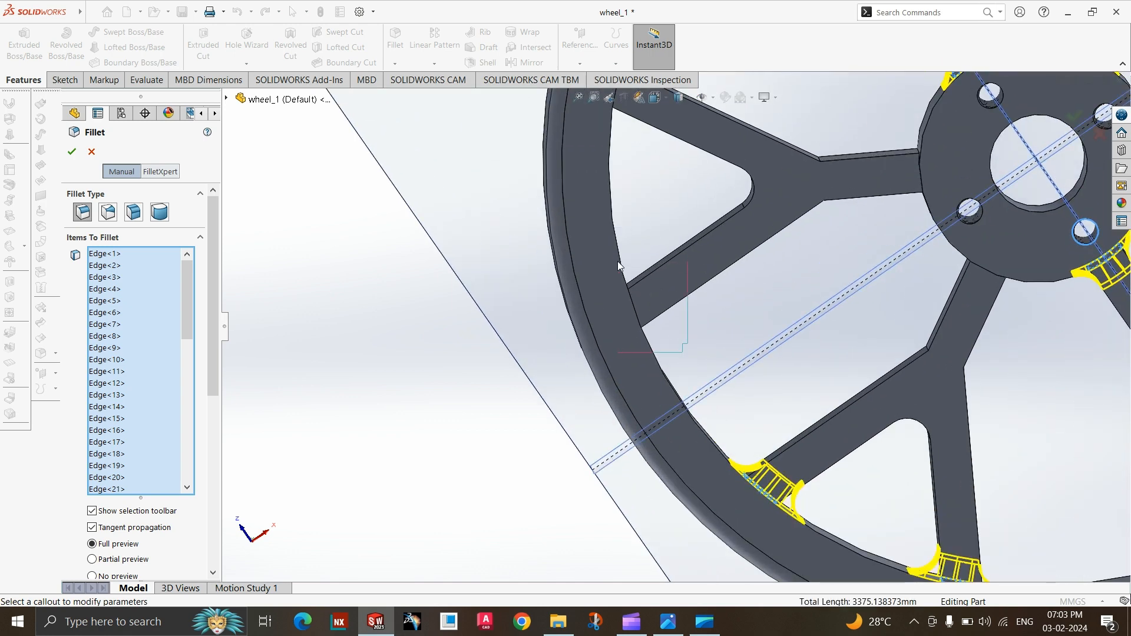
drag(618, 262, 614, 256)
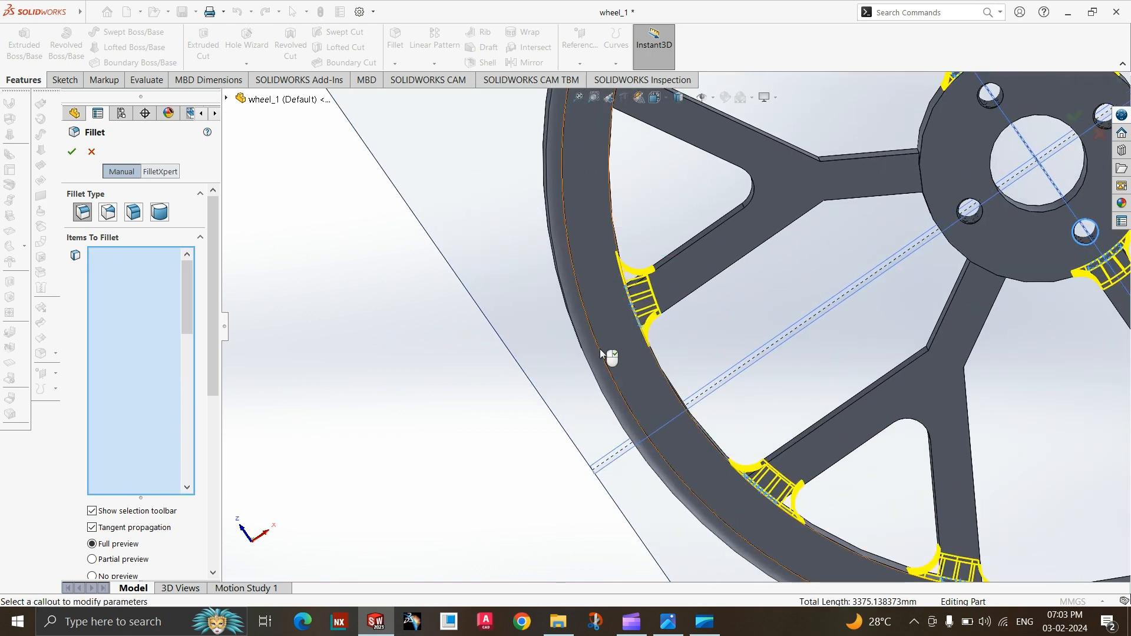
Add the rim-side edges of the sixth spoke's upper arm to the 12 mm fillet.
scroll(678, 251, up, 5)
scroll(658, 310, down, 5)
mouse_move(658, 309)
middle_down()
mouse_move(646, 307)
mouse_move(655, 297)
middle_up()
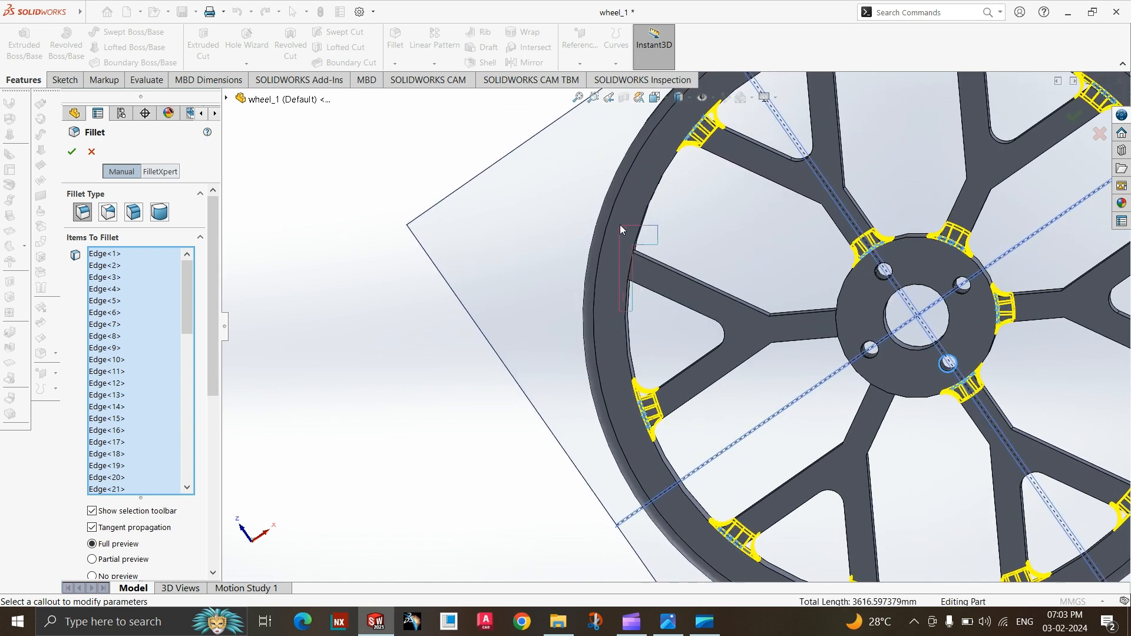
drag(620, 225, 619, 224)
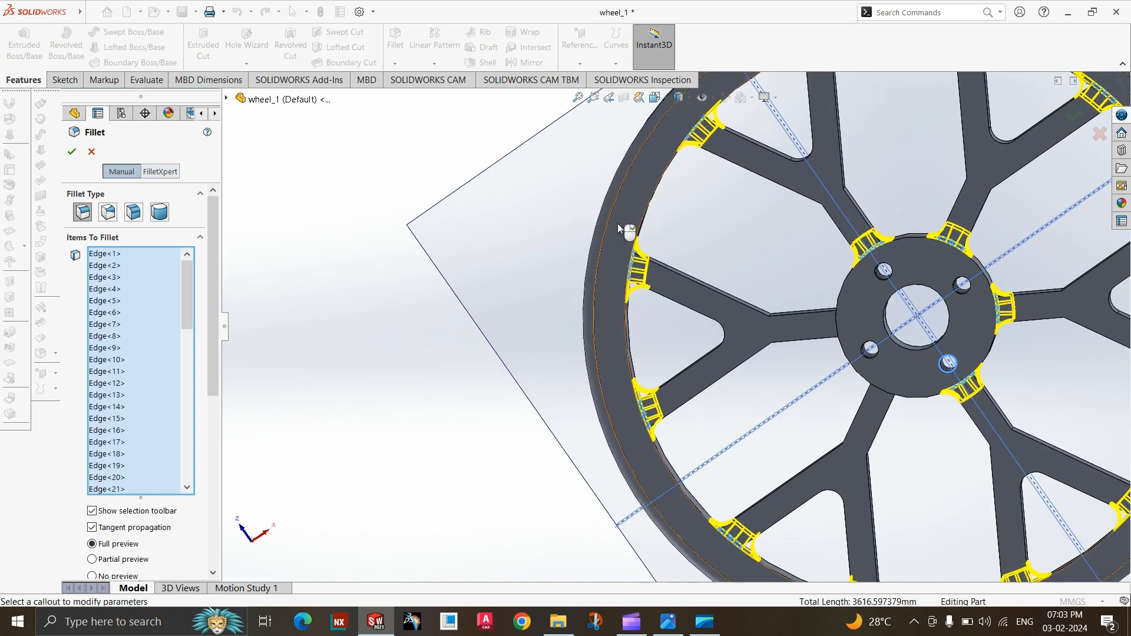
Add the edges where the fifth and sixth spokes join the hub to the 12 mm fillet.
scroll(618, 224, up, 3)
scroll(833, 383, down, 8)
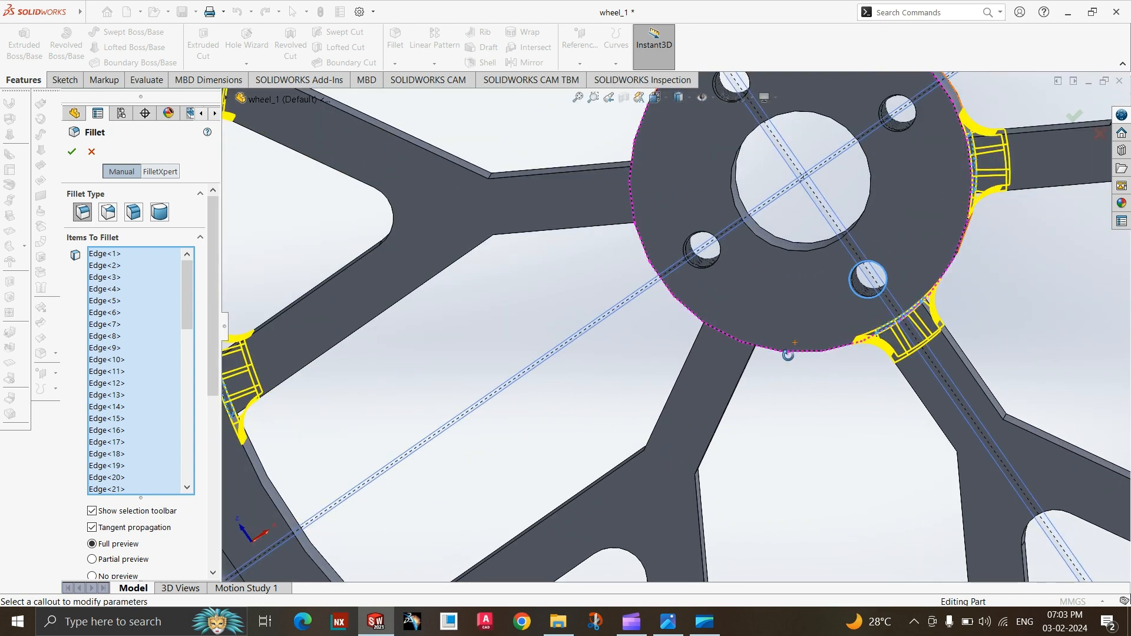
middle_drag(789, 355, 789, 347)
drag(681, 305, 682, 308)
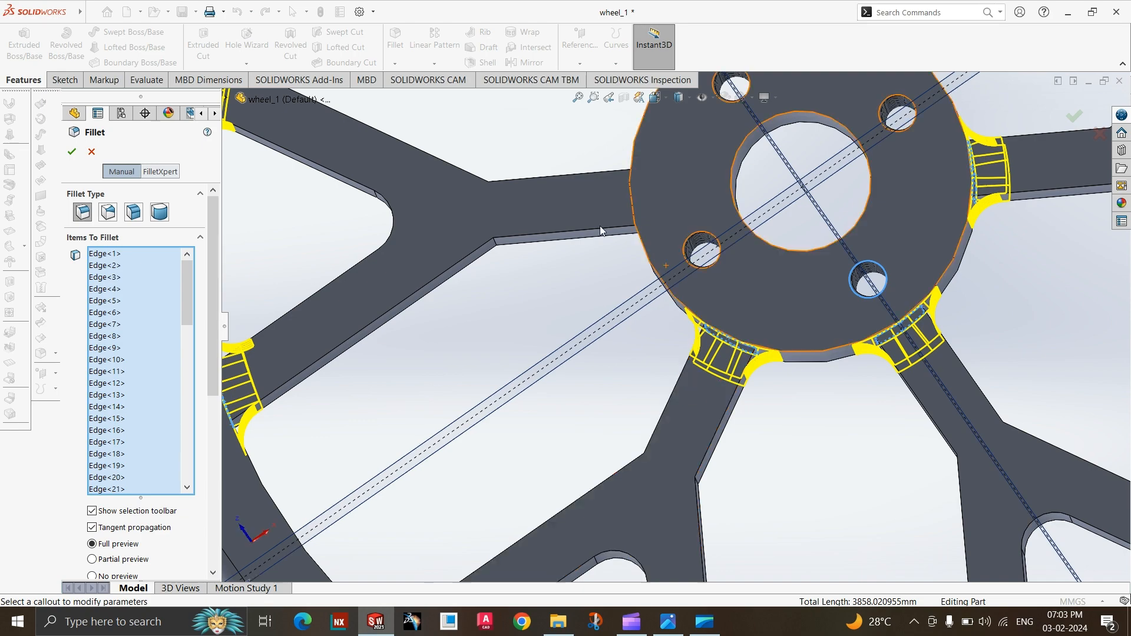
middle_drag(598, 226, 640, 236)
drag(640, 237, 576, 131)
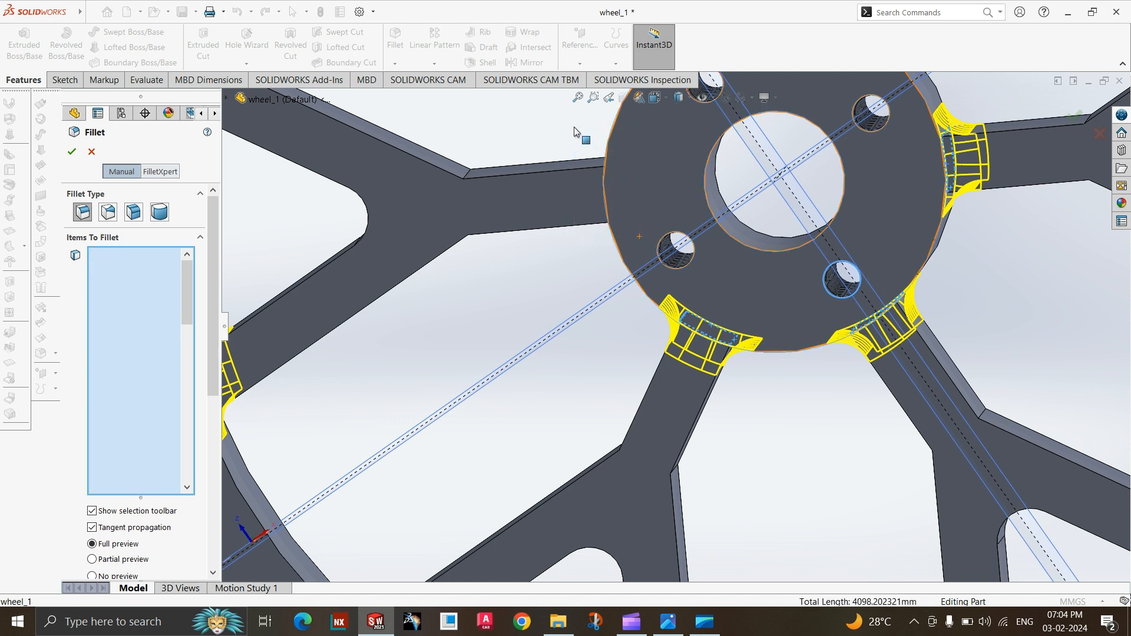
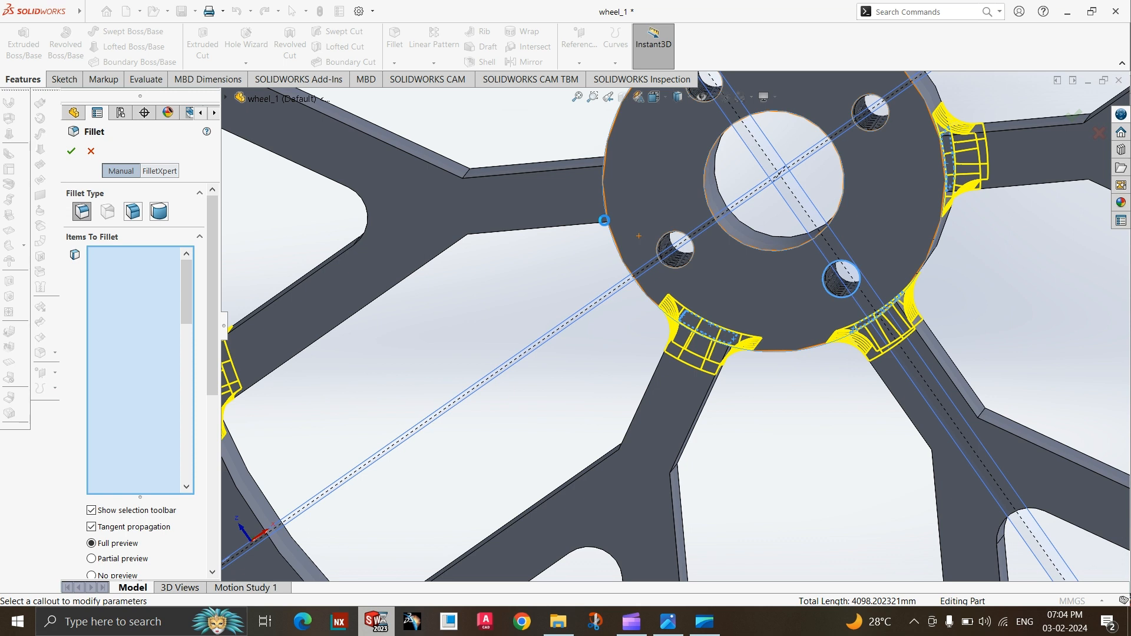
Check the fillet preview on all spokes and apply the 12 mm fillet to the selected rim and hub edges.
drag(604, 219, 597, 523)
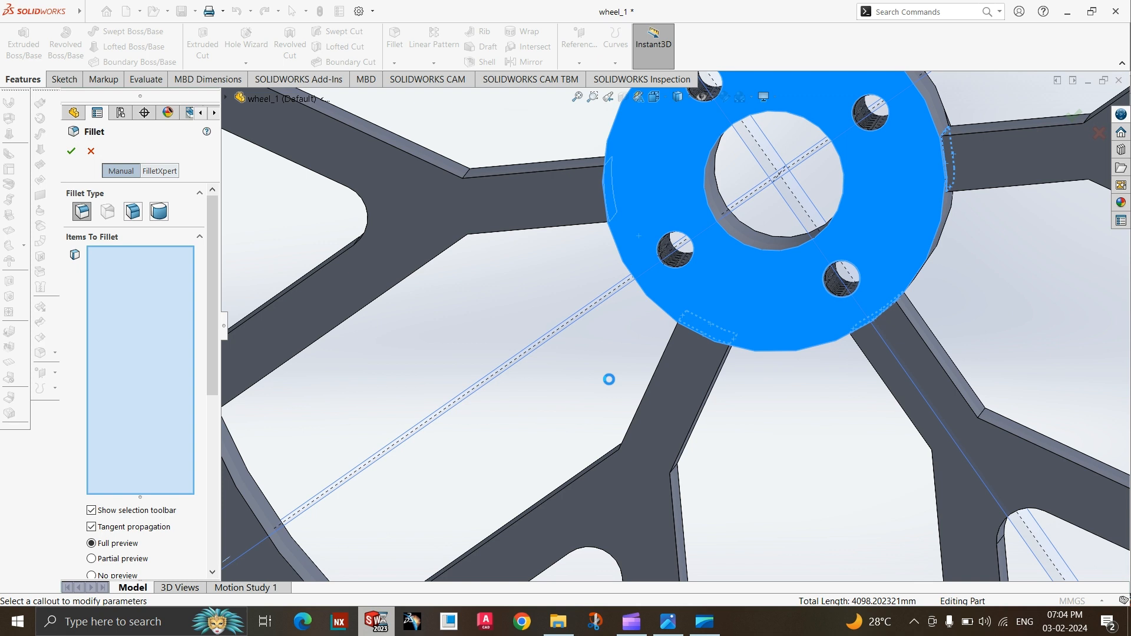
scroll(612, 383, up, 2)
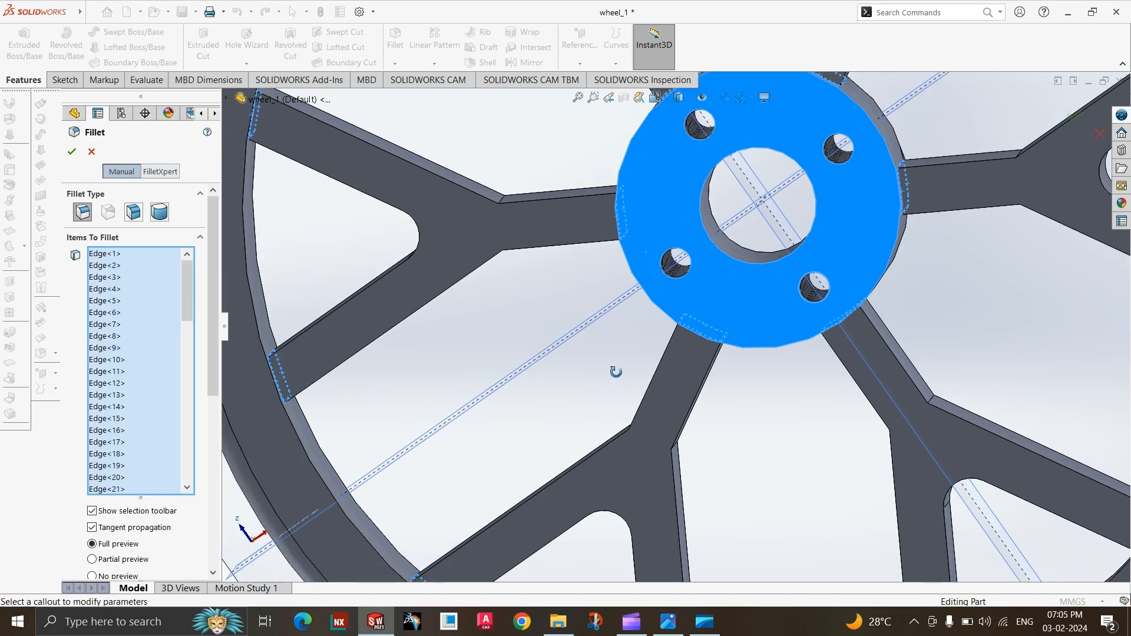
middle_drag(613, 369, 619, 373)
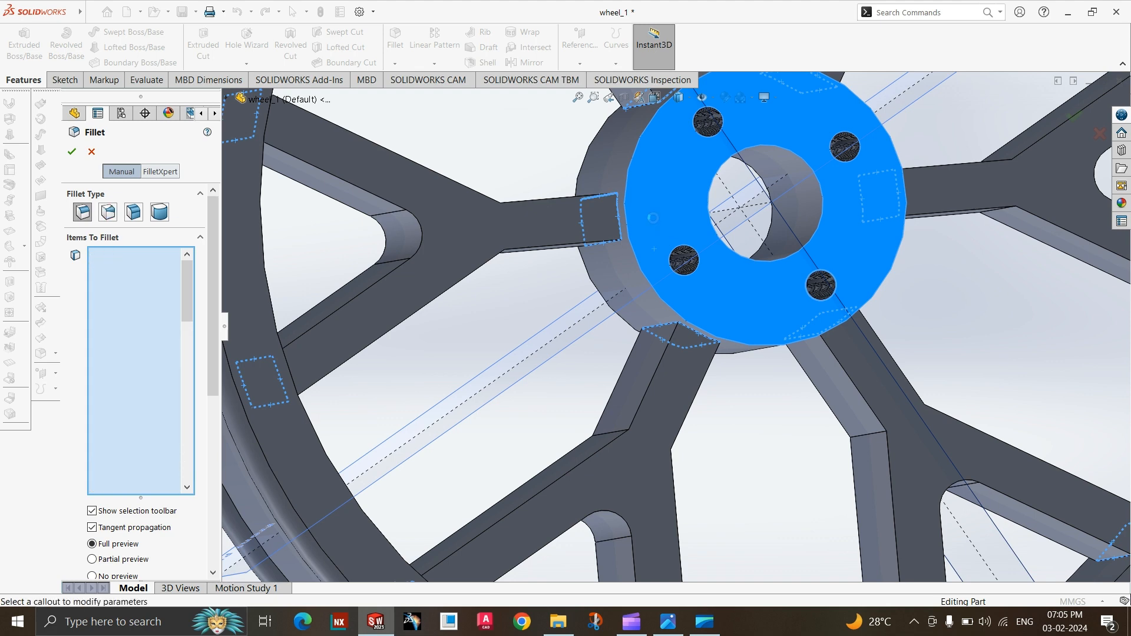
scroll(621, 282, up, 5)
scroll(561, 390, up, 1)
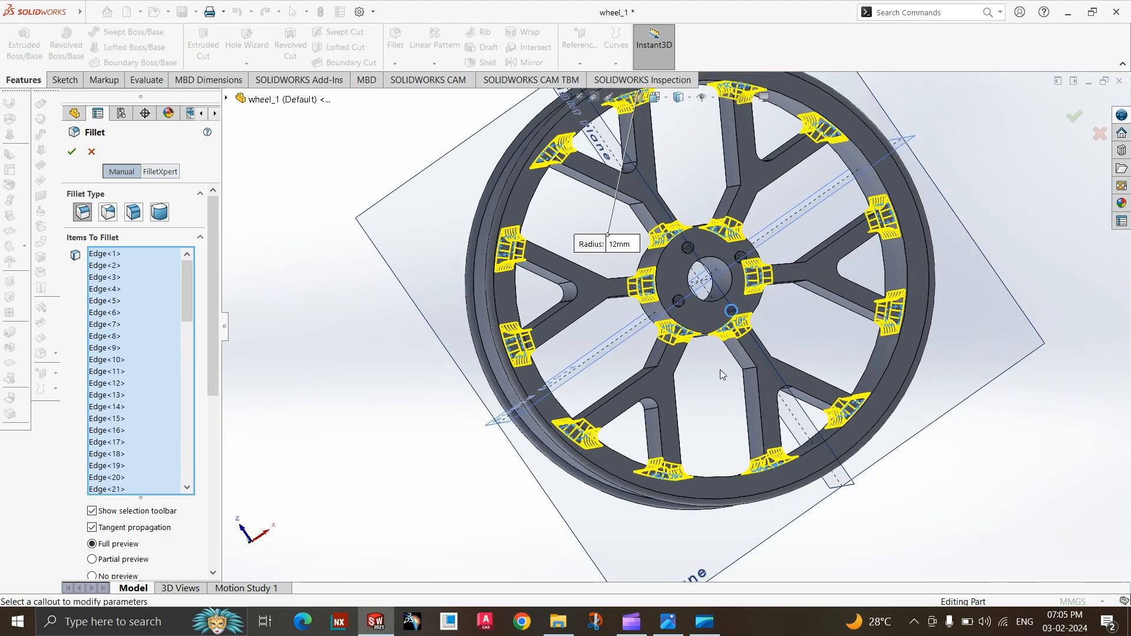
scroll(634, 426, up, 3)
scroll(779, 313, down, 2)
scroll(720, 352, down, 2)
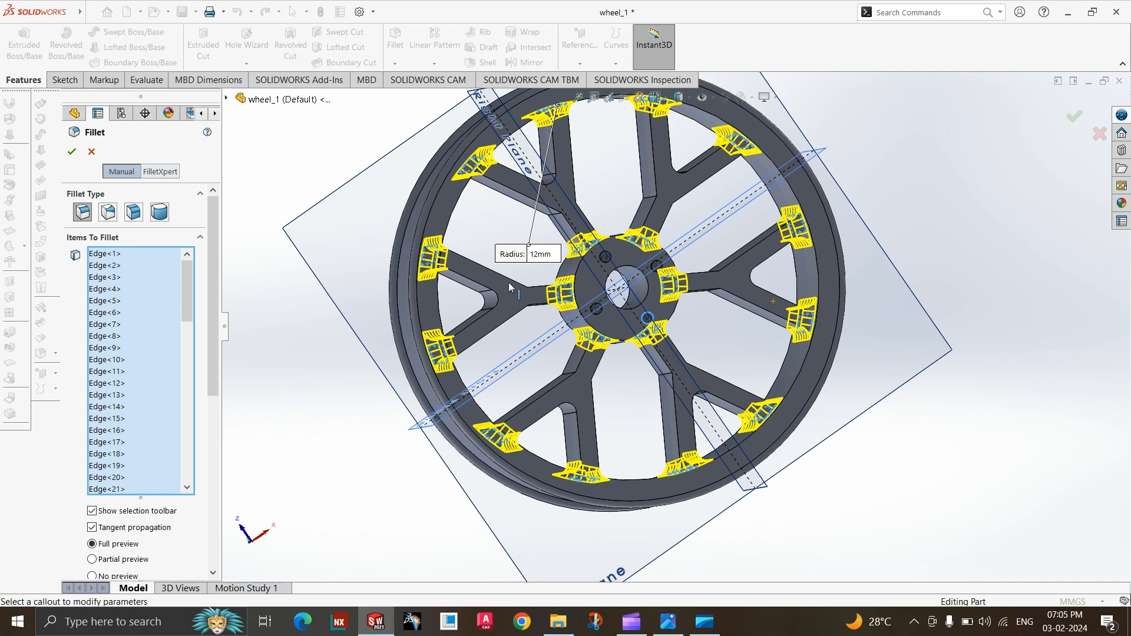
scroll(344, 470, up, 1)
click(72, 153)
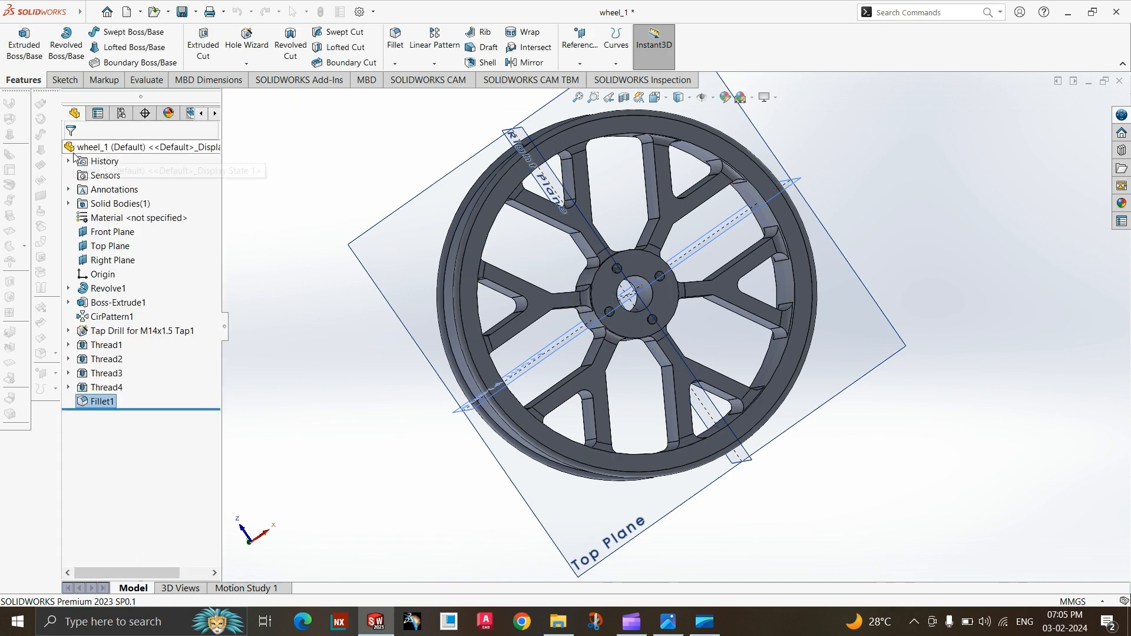
Hide the Top, Front and Right reference planes.
scroll(393, 450, up, 2)
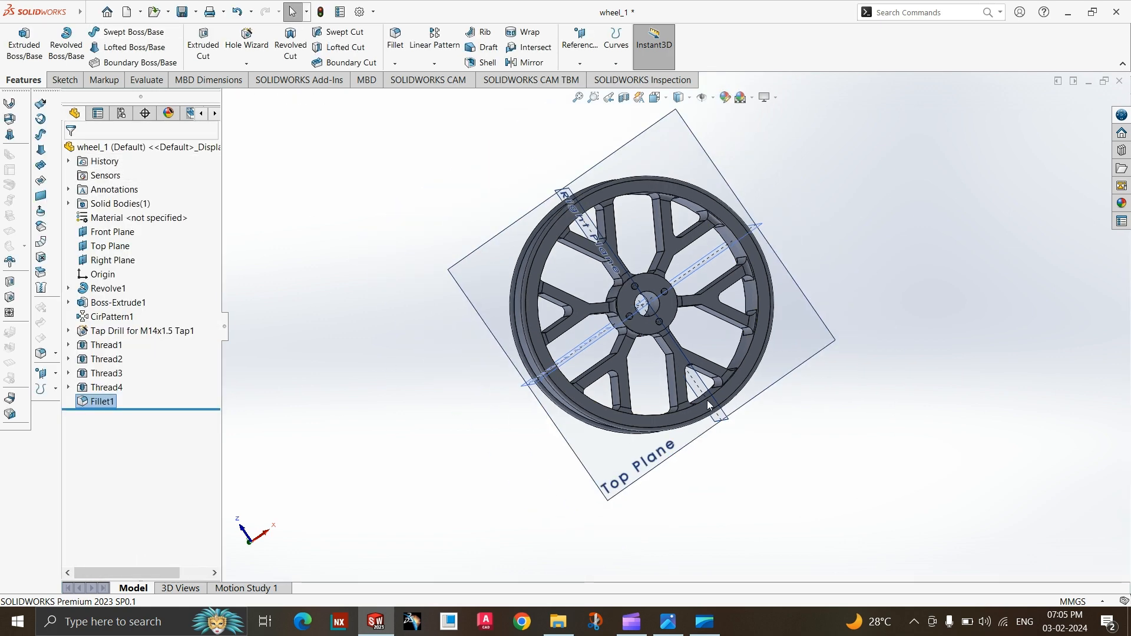
middle_drag(707, 401, 683, 280)
scroll(683, 280, down, 1)
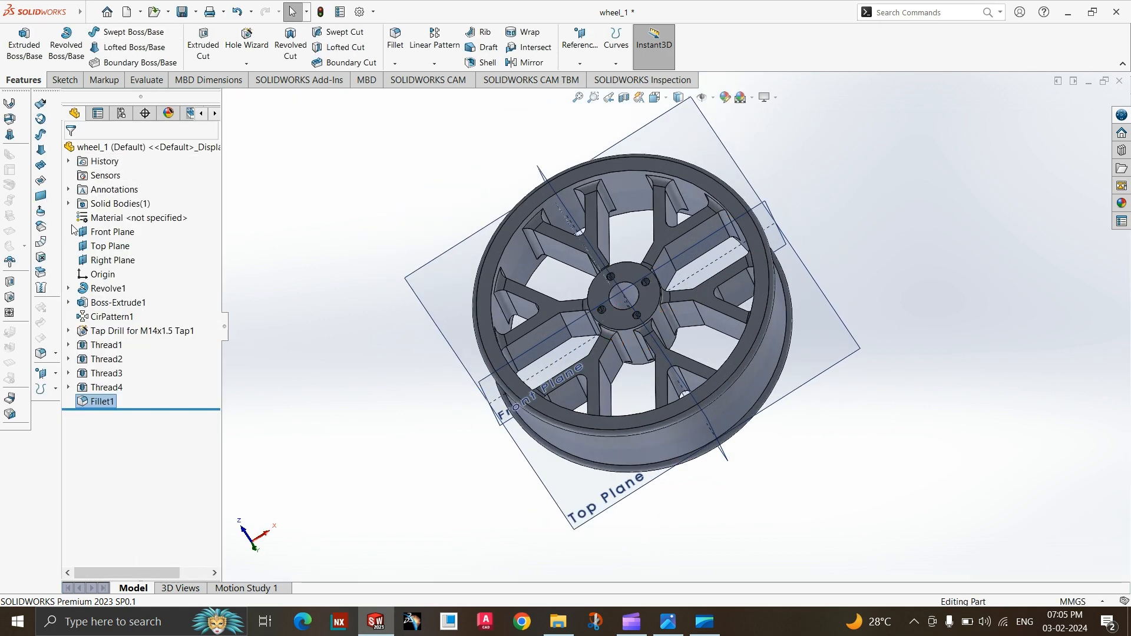
right_click(103, 246)
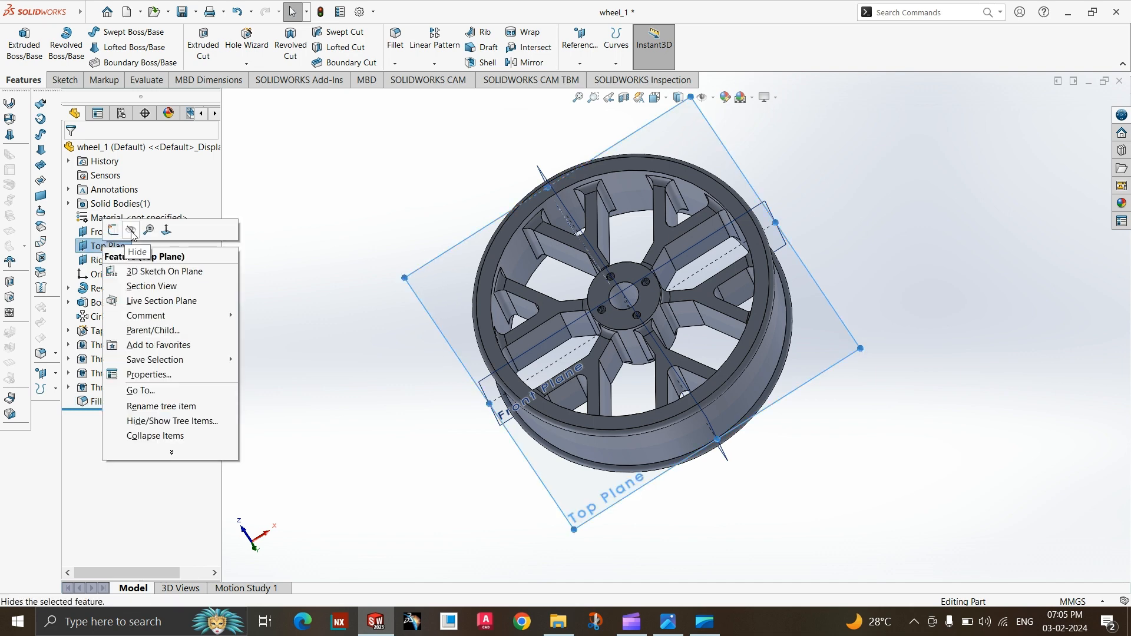
click(131, 230)
right_click(106, 232)
click(131, 217)
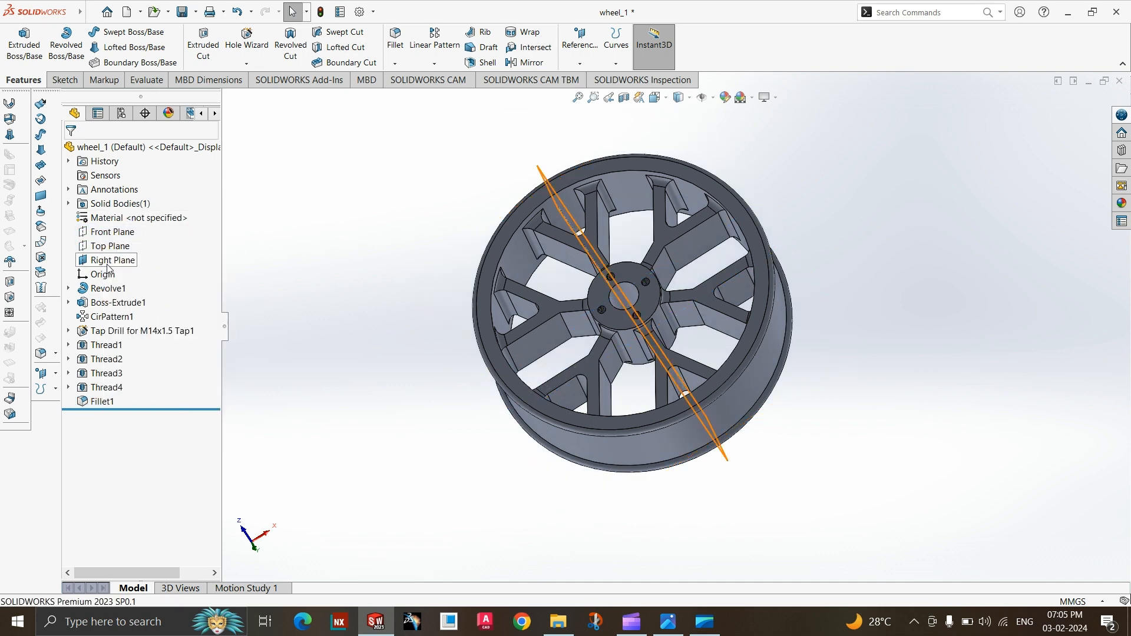
right_click(108, 263)
click(130, 244)
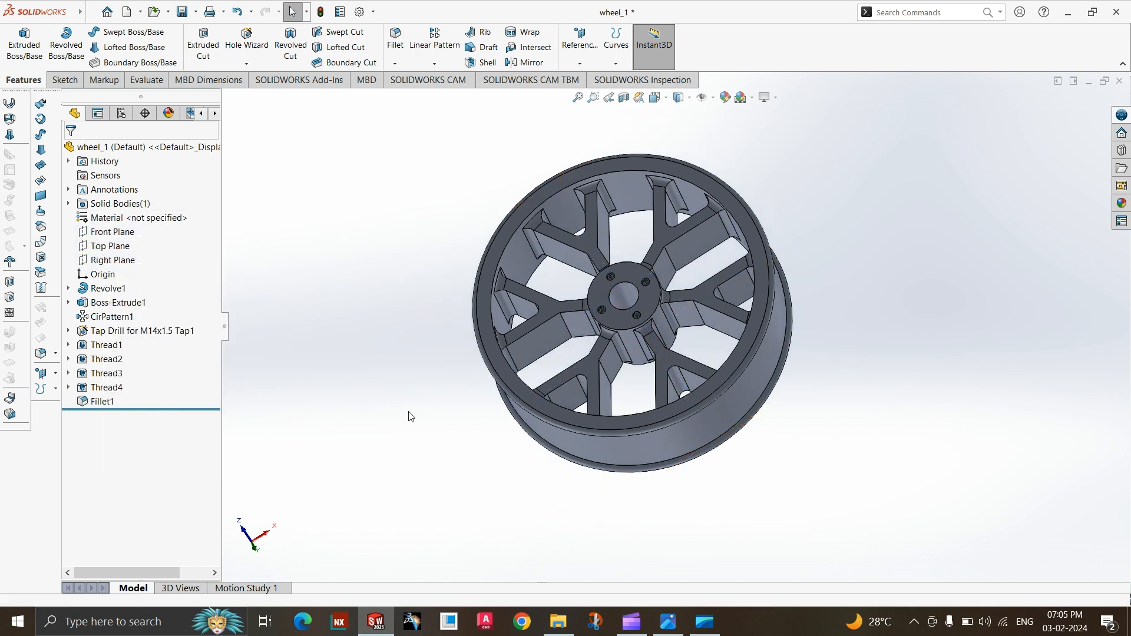
Examine the filleted spokes, hub and rim from several angles and compare the wheel with the reference drawing.
scroll(654, 294, down, 3)
click(625, 366)
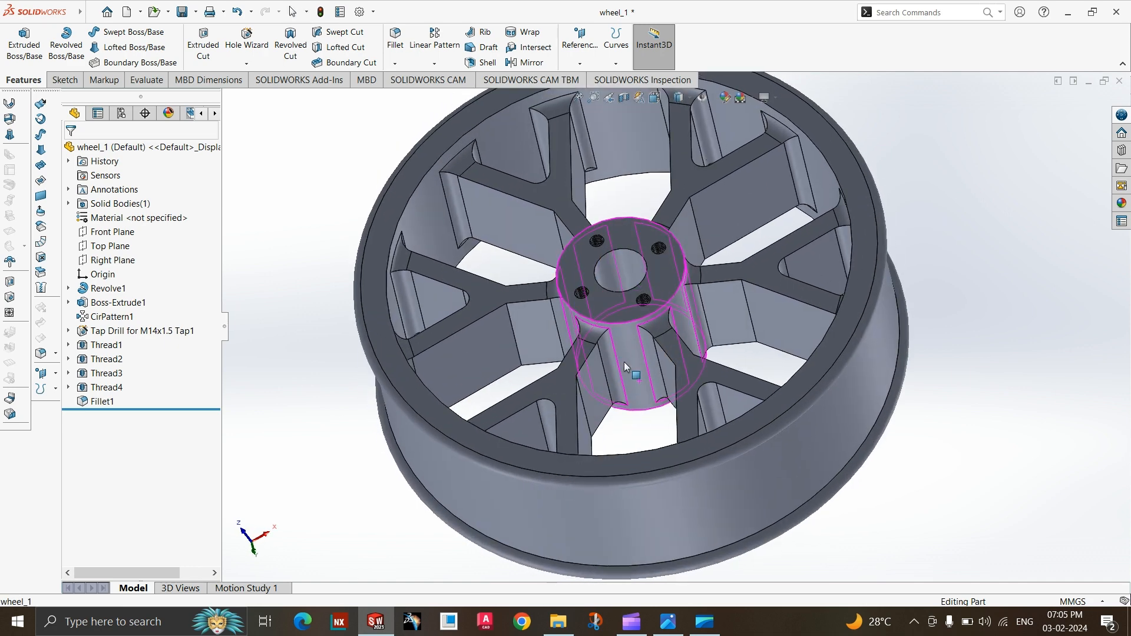
scroll(624, 362, up, 5)
click(668, 621)
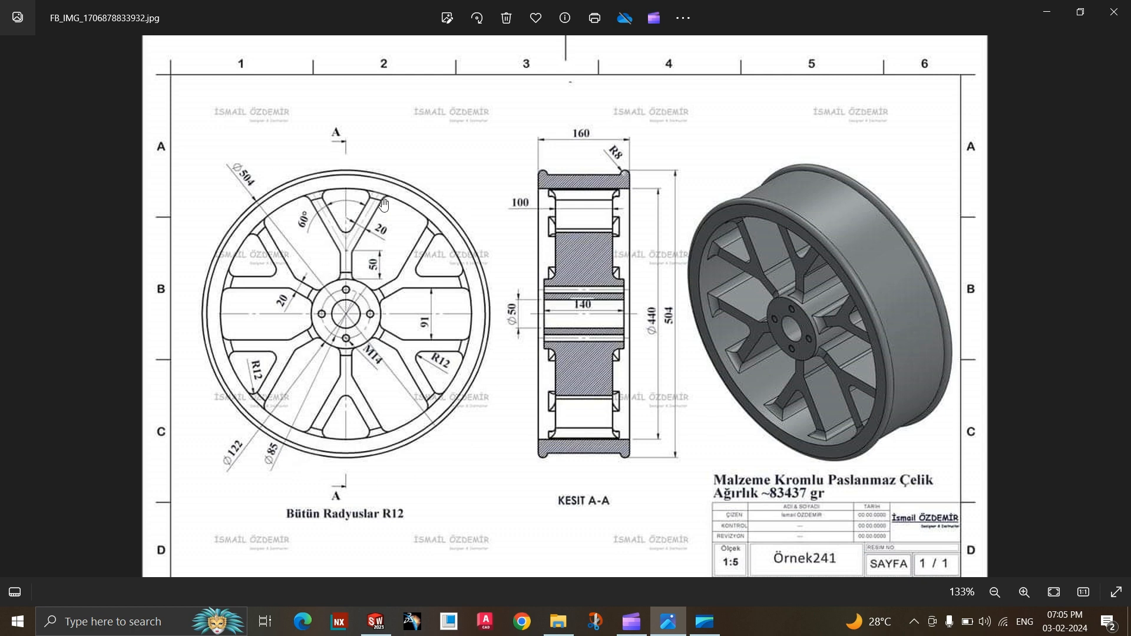
click(669, 622)
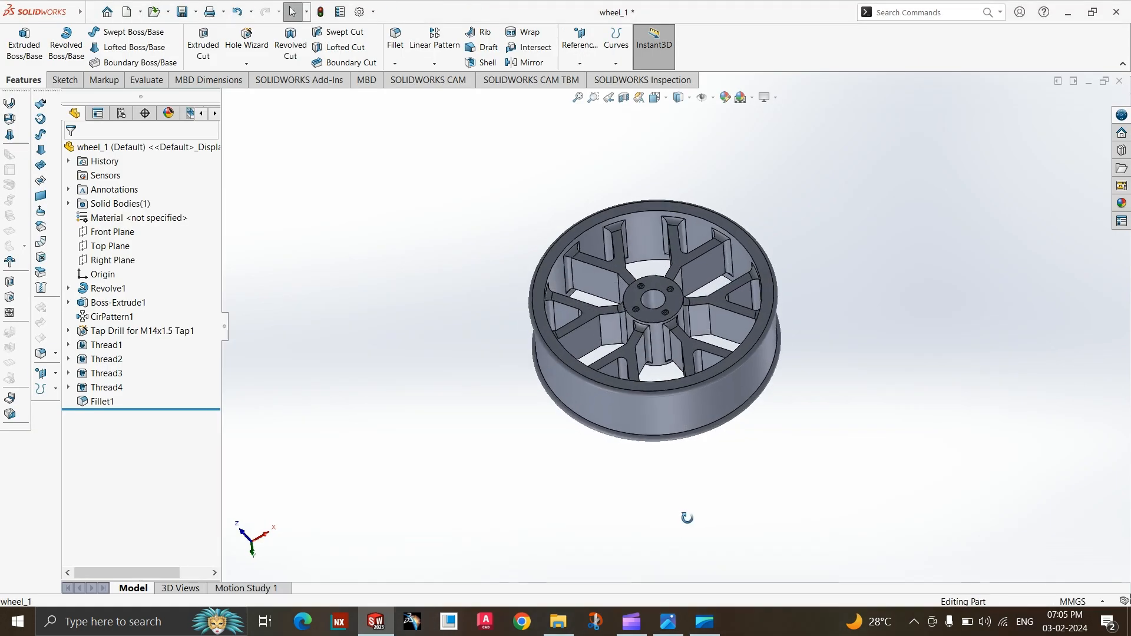
scroll(748, 309, down, 2)
middle_drag(754, 377, 583, 330)
scroll(678, 360, down, 5)
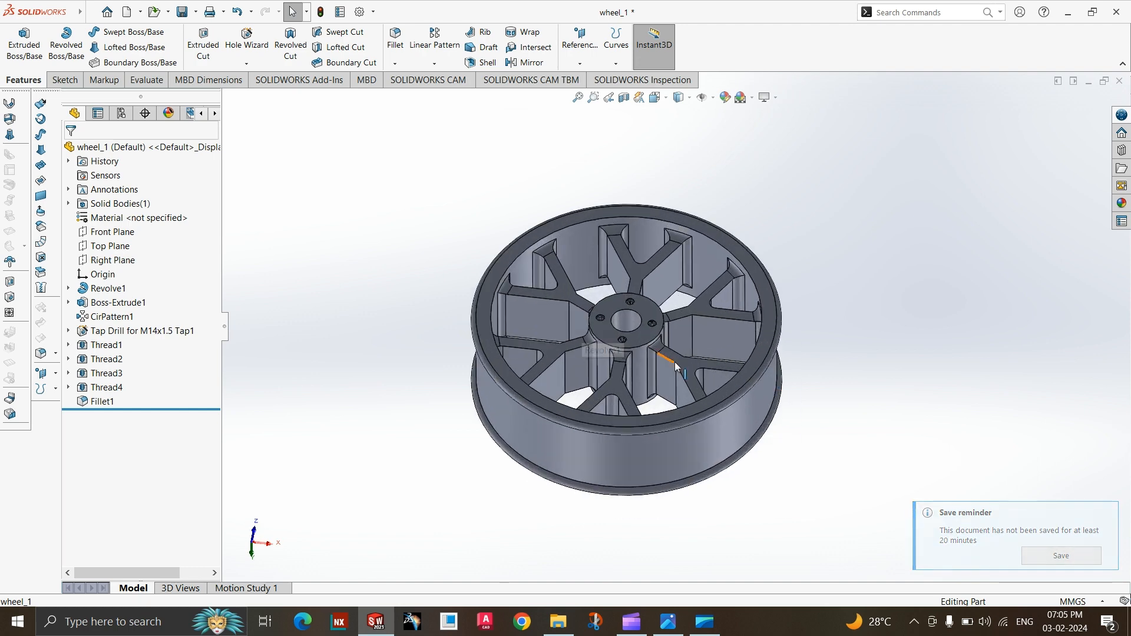
scroll(735, 364, down, 3)
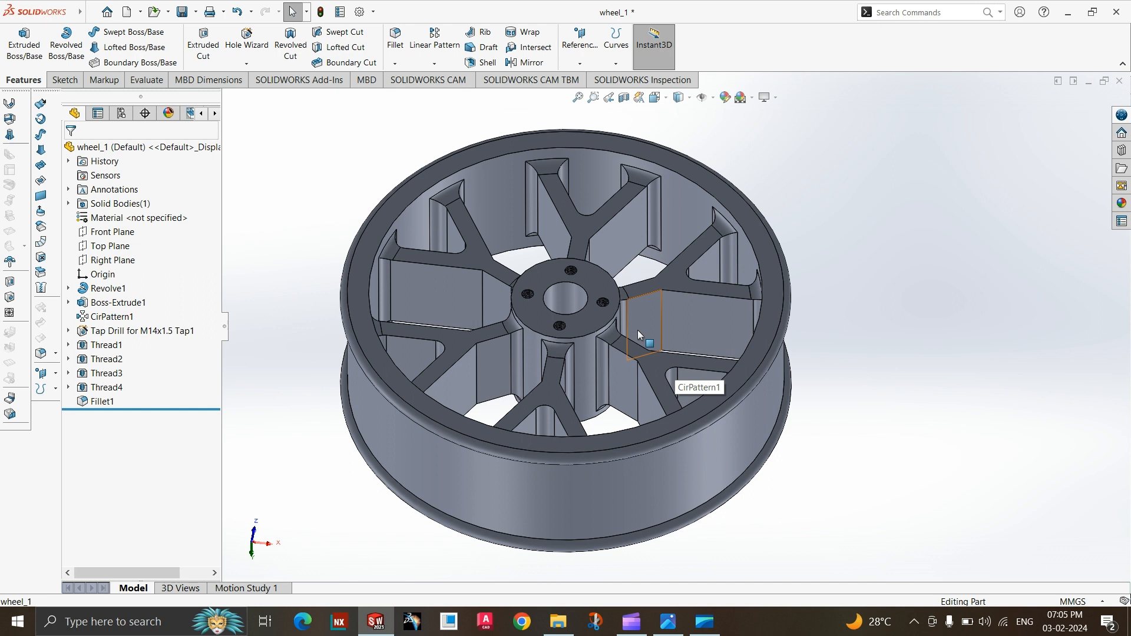
scroll(637, 330, up, 2)
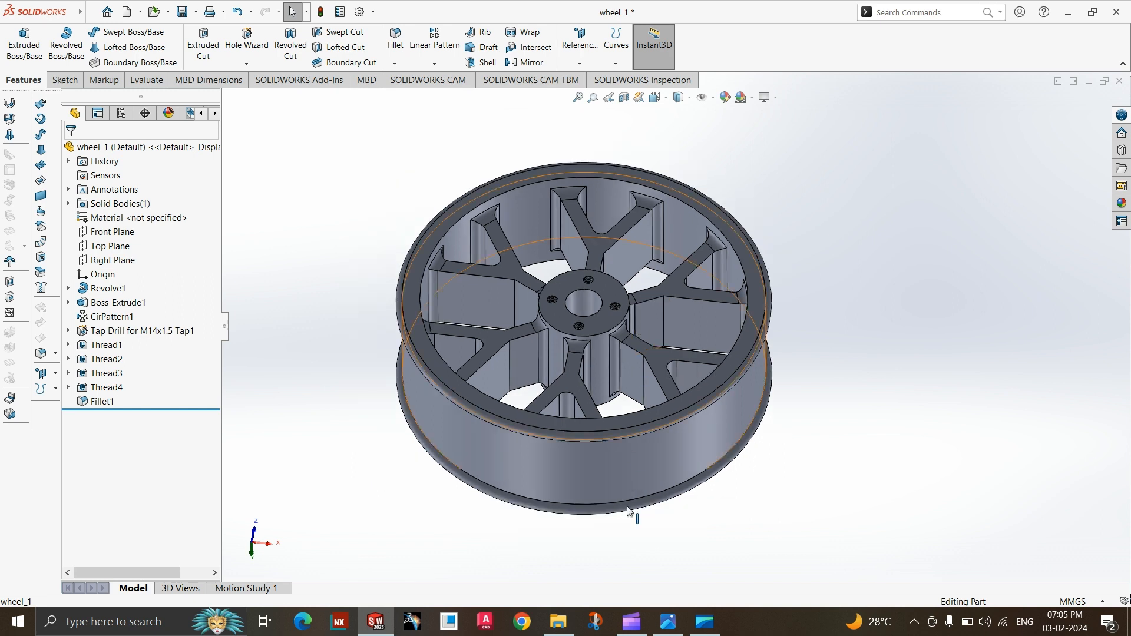